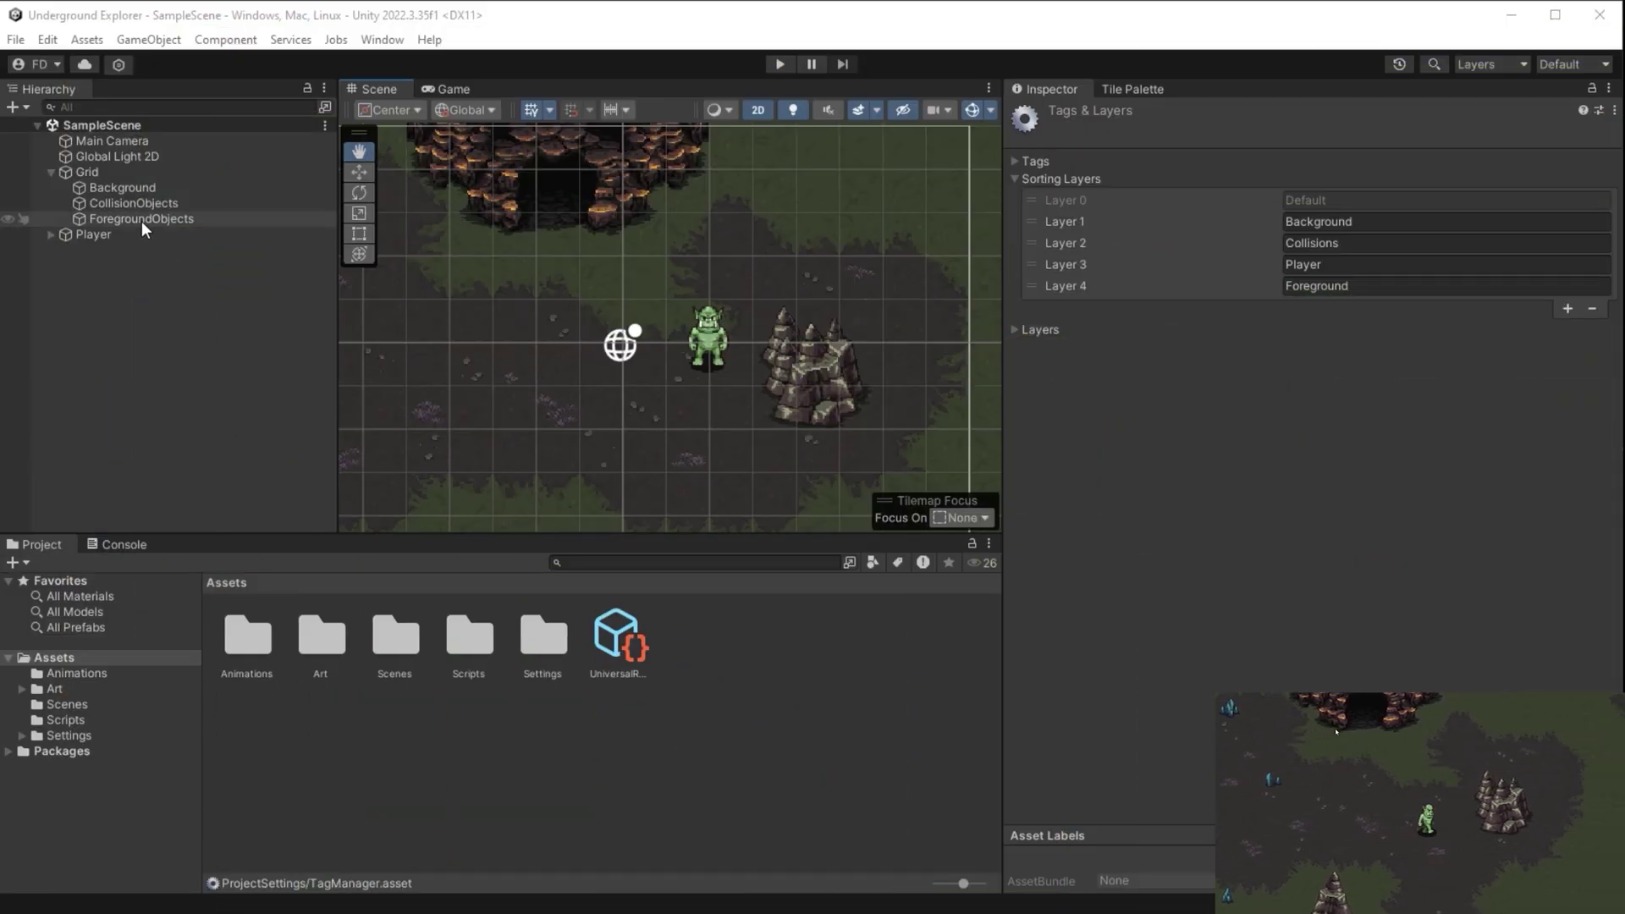
Select the Background tilemap under Grid and bring up the World tile palette for it
click(139, 192)
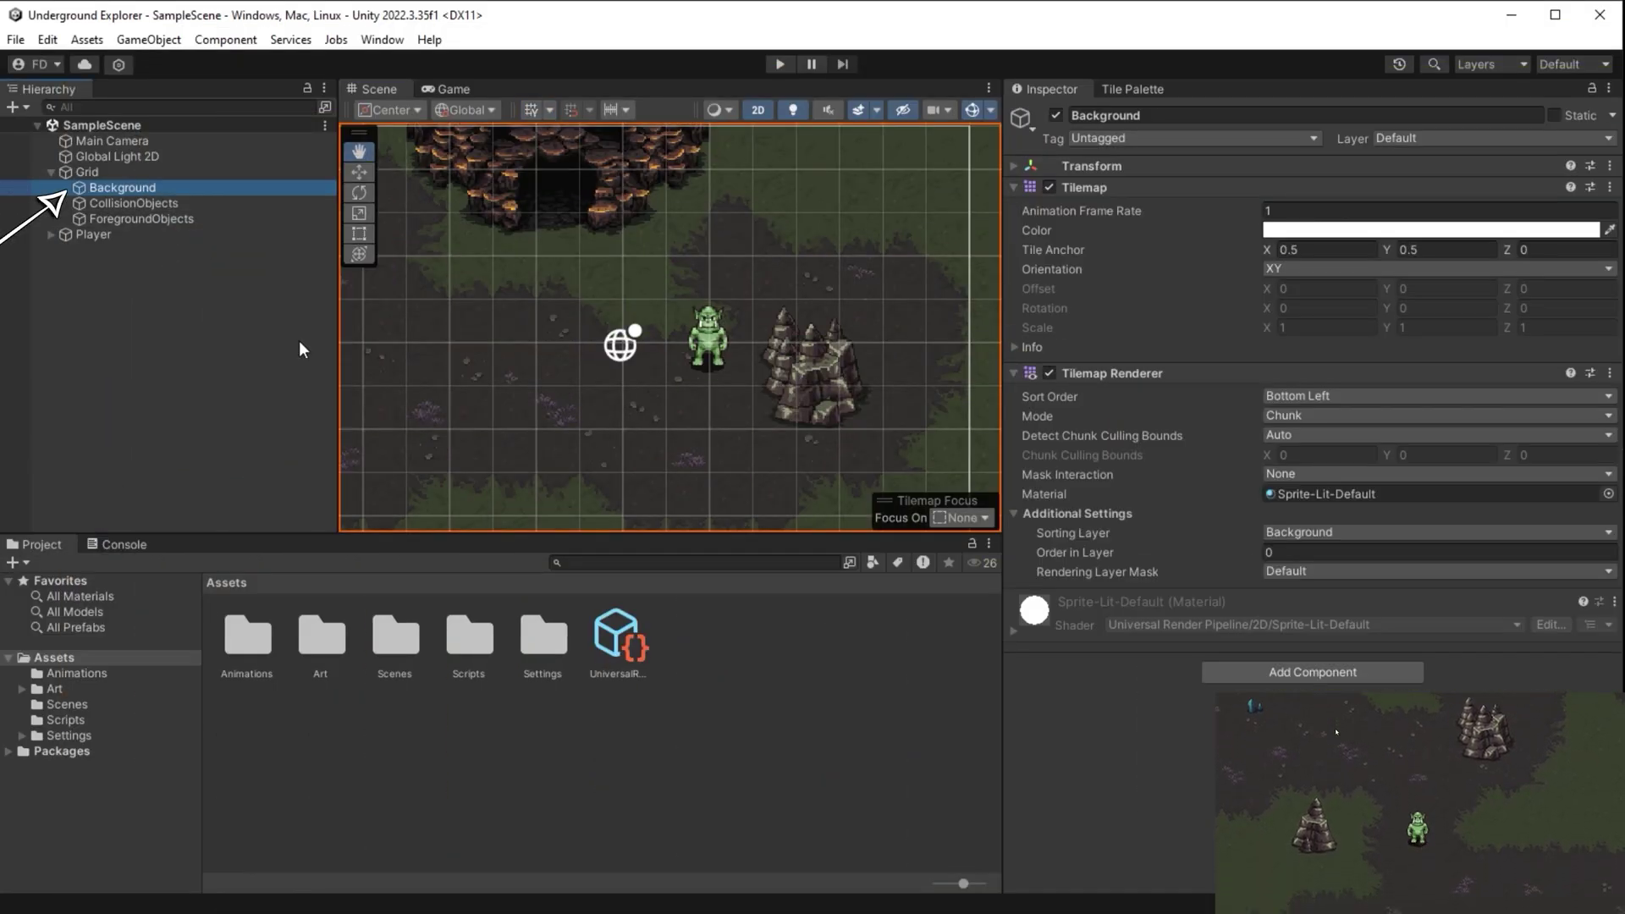
click(1114, 93)
scroll(606, 414, down, 5)
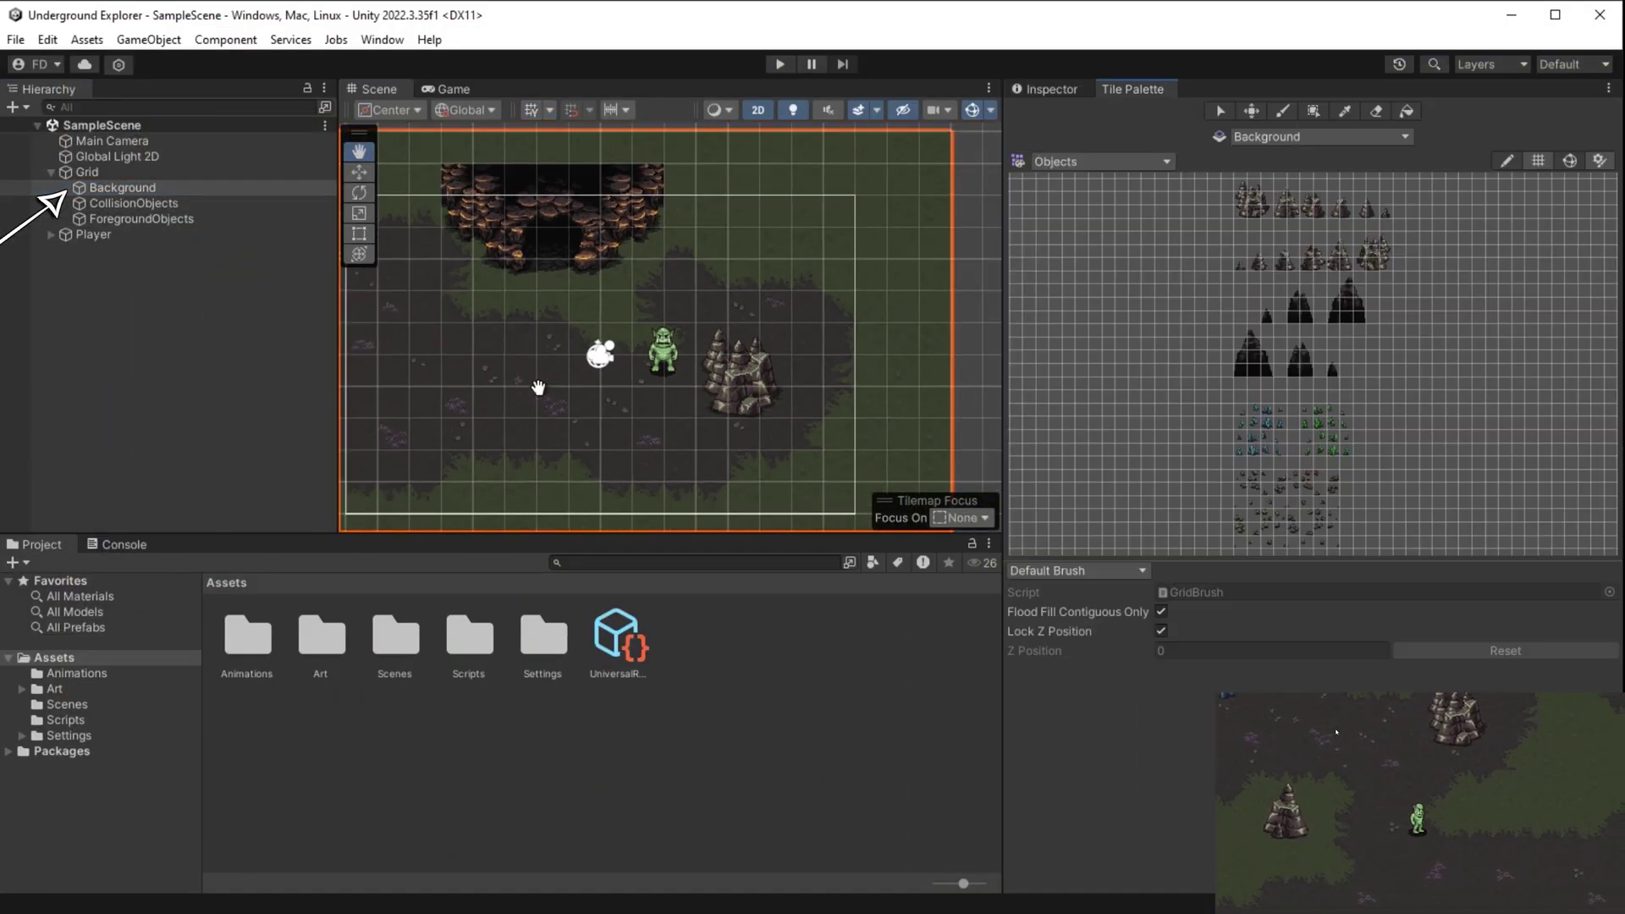
mouse_move(802, 504)
mouse_down()
mouse_move(740, 429)
mouse_move(787, 399)
mouse_up()
click(1129, 164)
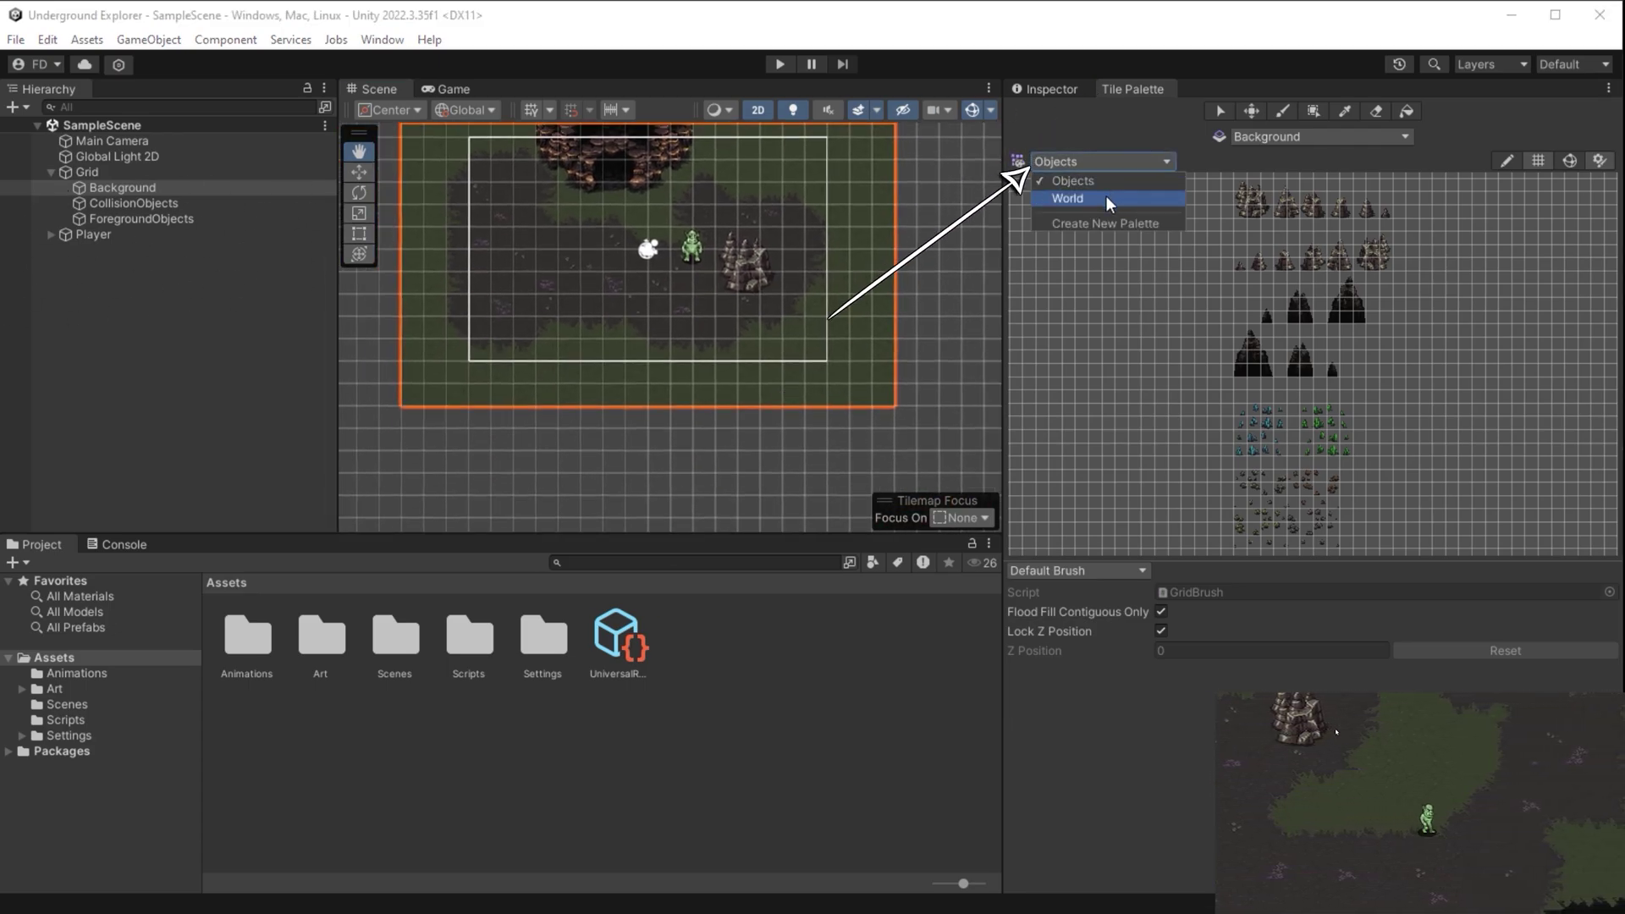
click(1106, 198)
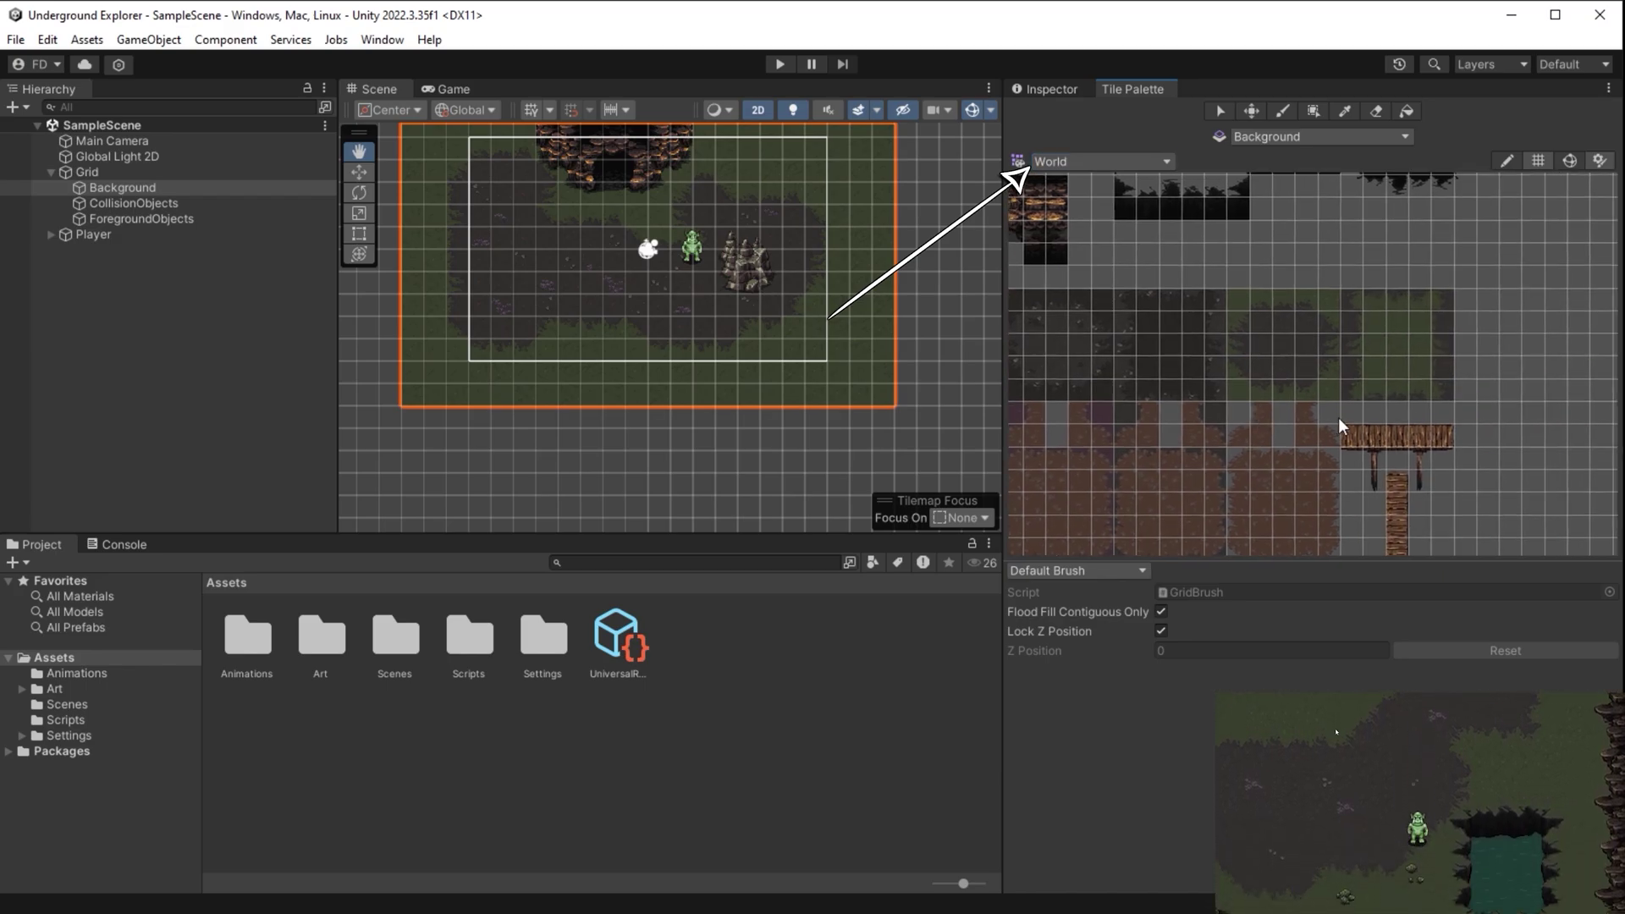
Pick the 3×3 dark ground block and paint a path south from the existing area, widening it into a western clearing
scroll(1338, 418, up, 3)
click(1258, 302)
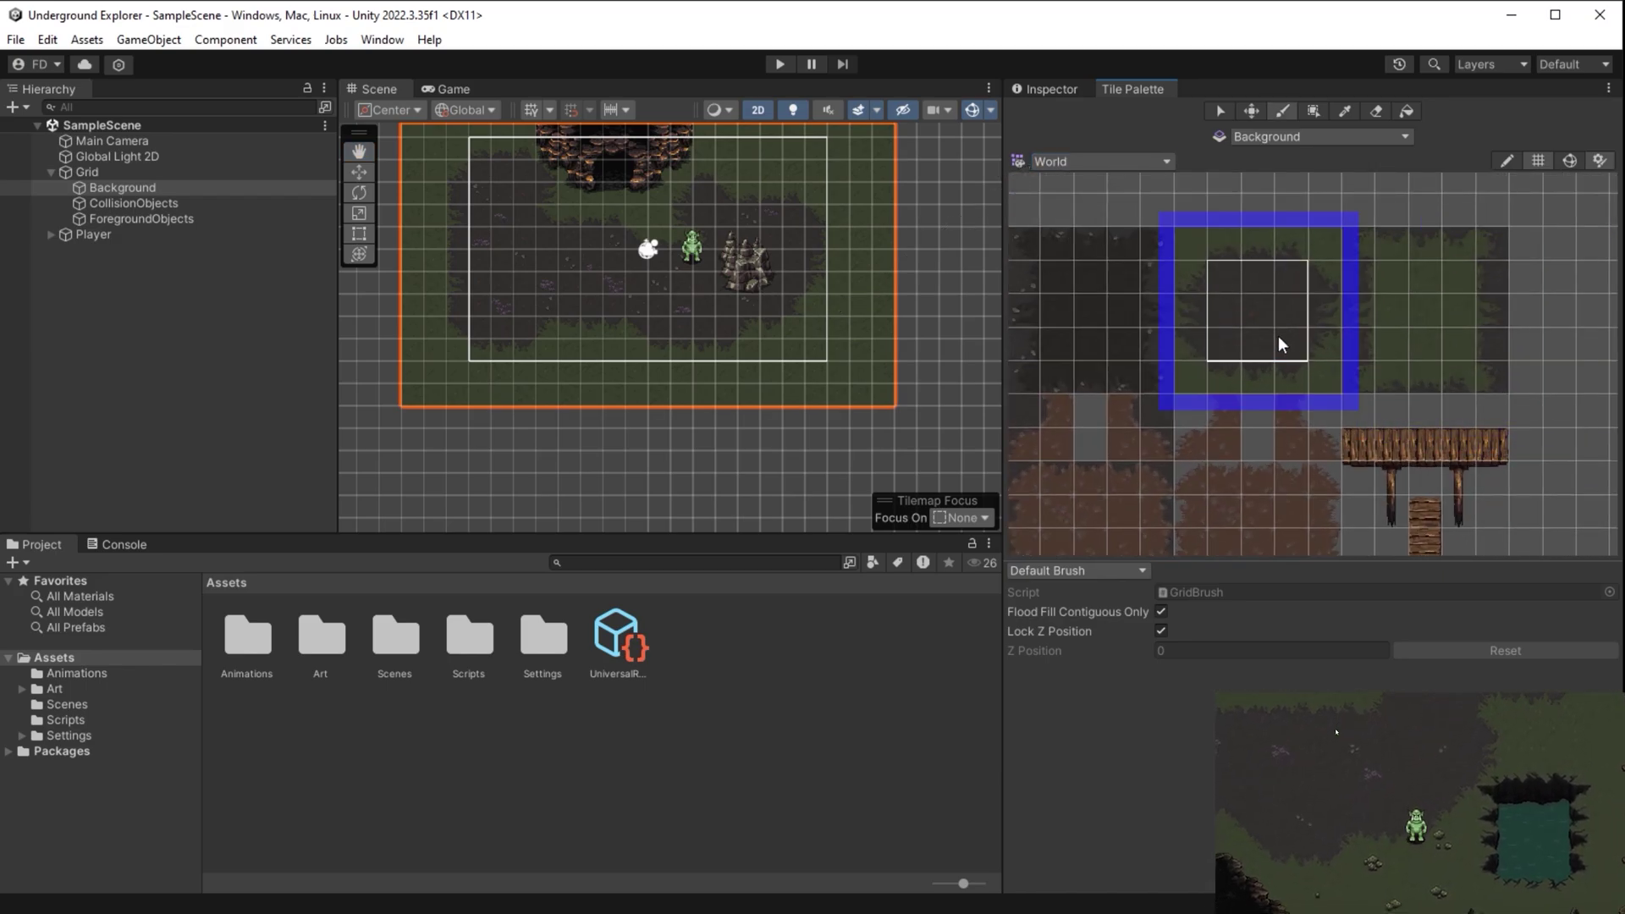
middle_drag(726, 372, 809, 307)
click(785, 327)
mouse_move(785, 328)
mouse_down()
mouse_move(780, 386)
mouse_move(710, 421)
mouse_move(735, 430)
mouse_move(693, 450)
mouse_move(685, 425)
mouse_move(667, 471)
mouse_move(708, 479)
mouse_move(622, 441)
mouse_up()
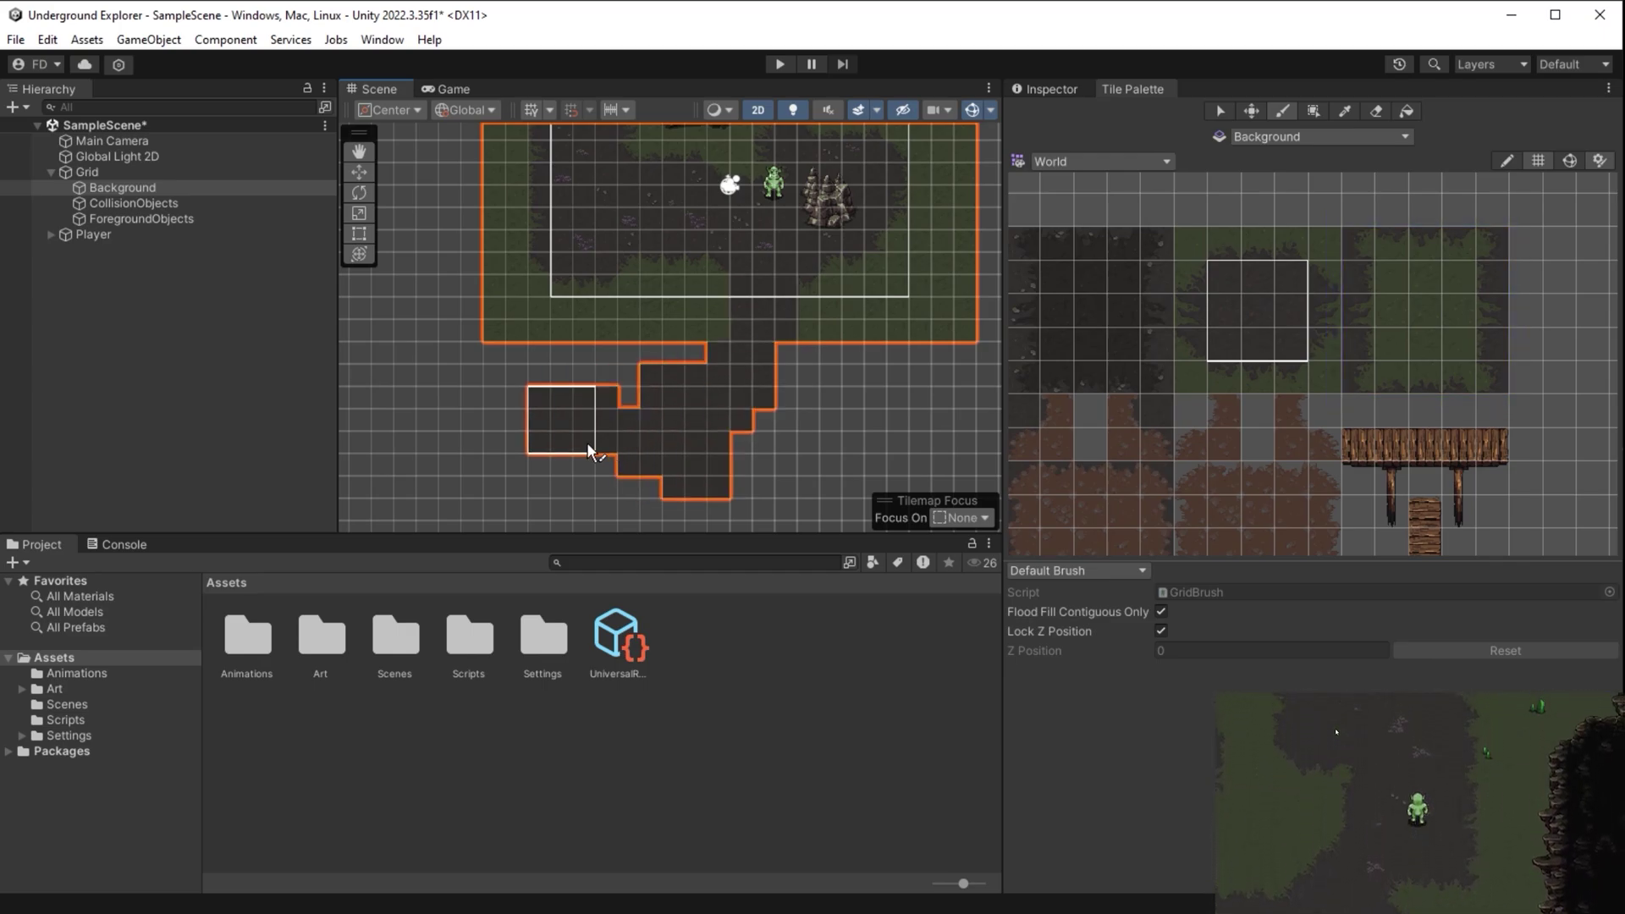
scroll(590, 449, down, 3)
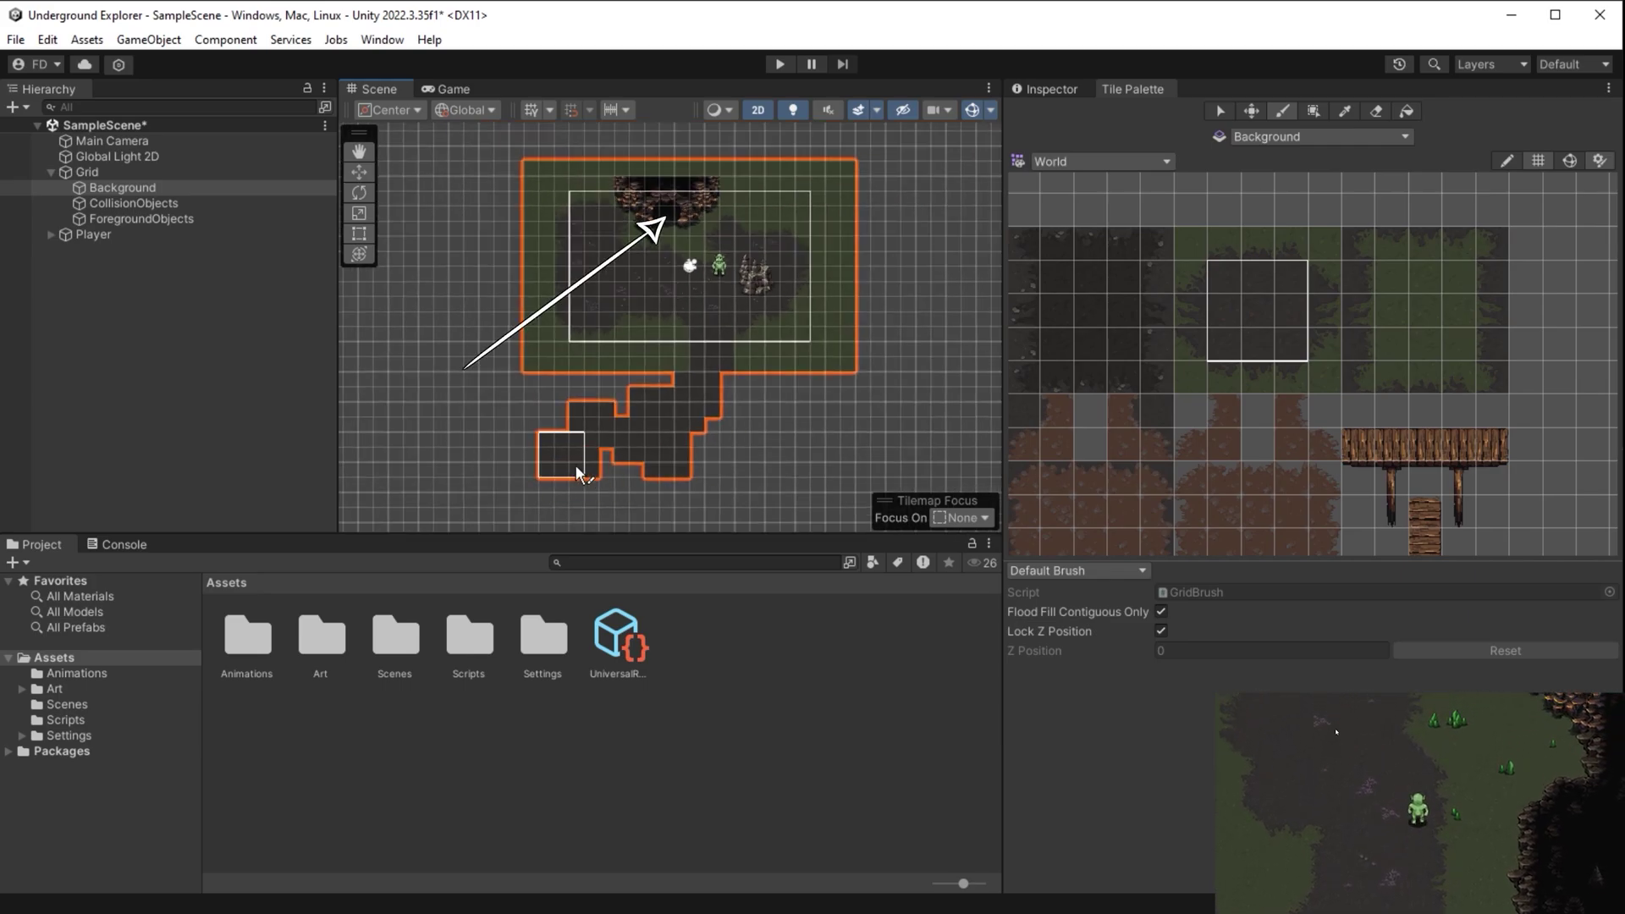
drag(604, 489, 652, 478)
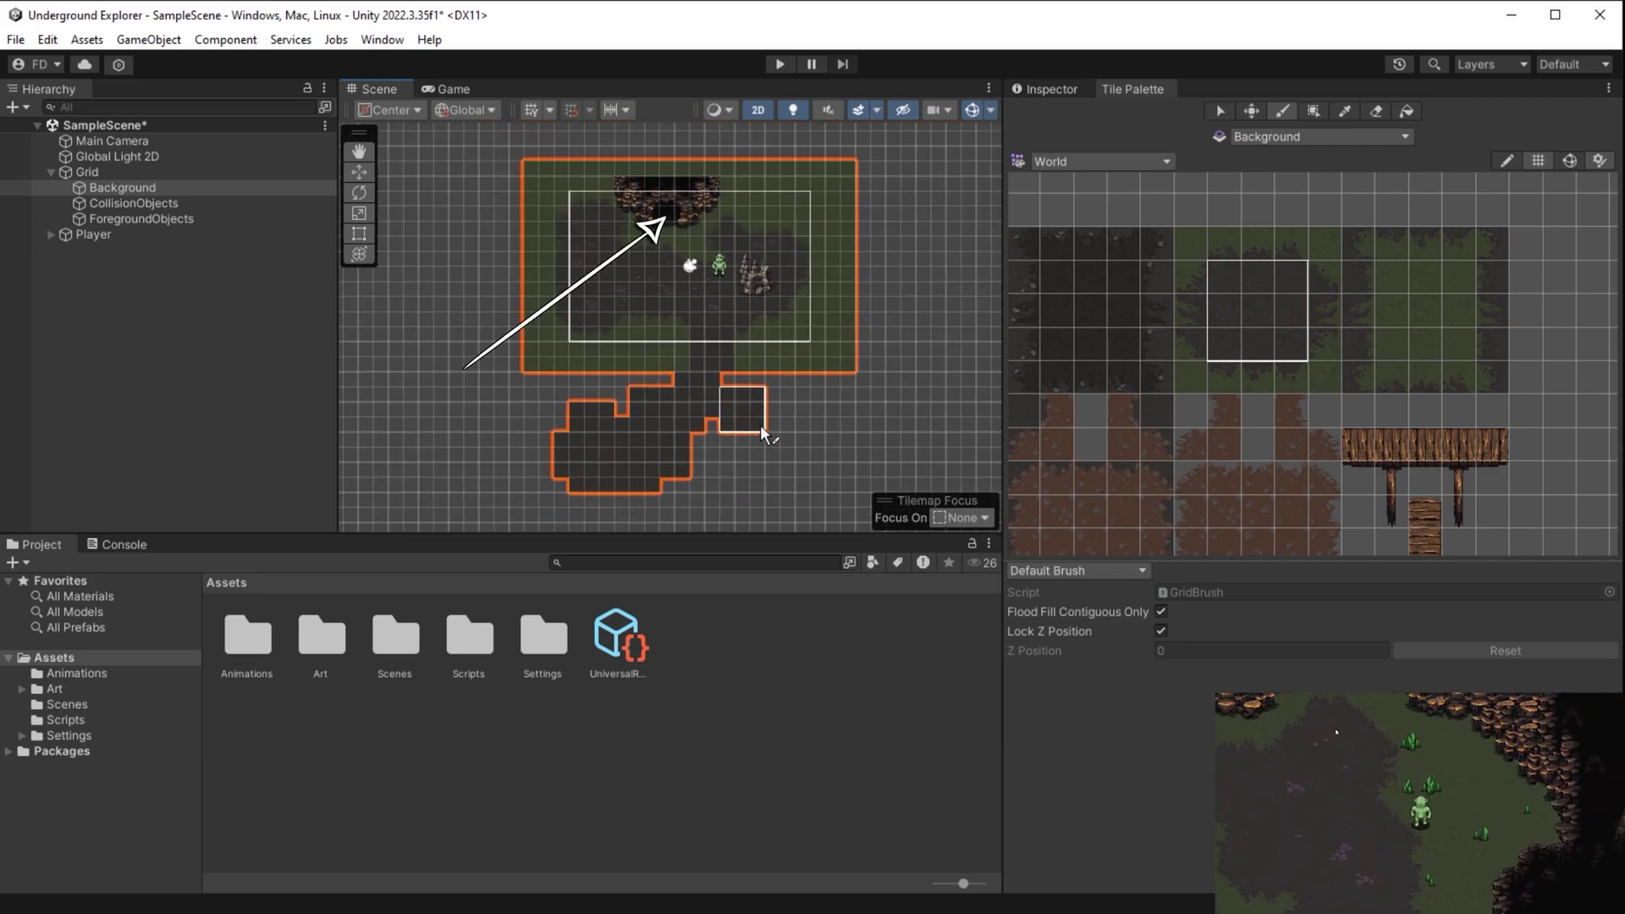
Paint the dark ground eastward from the path and up along the map's east side to the northeast corner
mouse_move(752, 411)
mouse_down()
mouse_move(766, 378)
mouse_move(793, 426)
mouse_move(824, 441)
mouse_move(837, 420)
mouse_move(872, 423)
mouse_move(909, 378)
mouse_move(840, 394)
mouse_move(942, 332)
mouse_move(899, 343)
mouse_move(933, 315)
mouse_up()
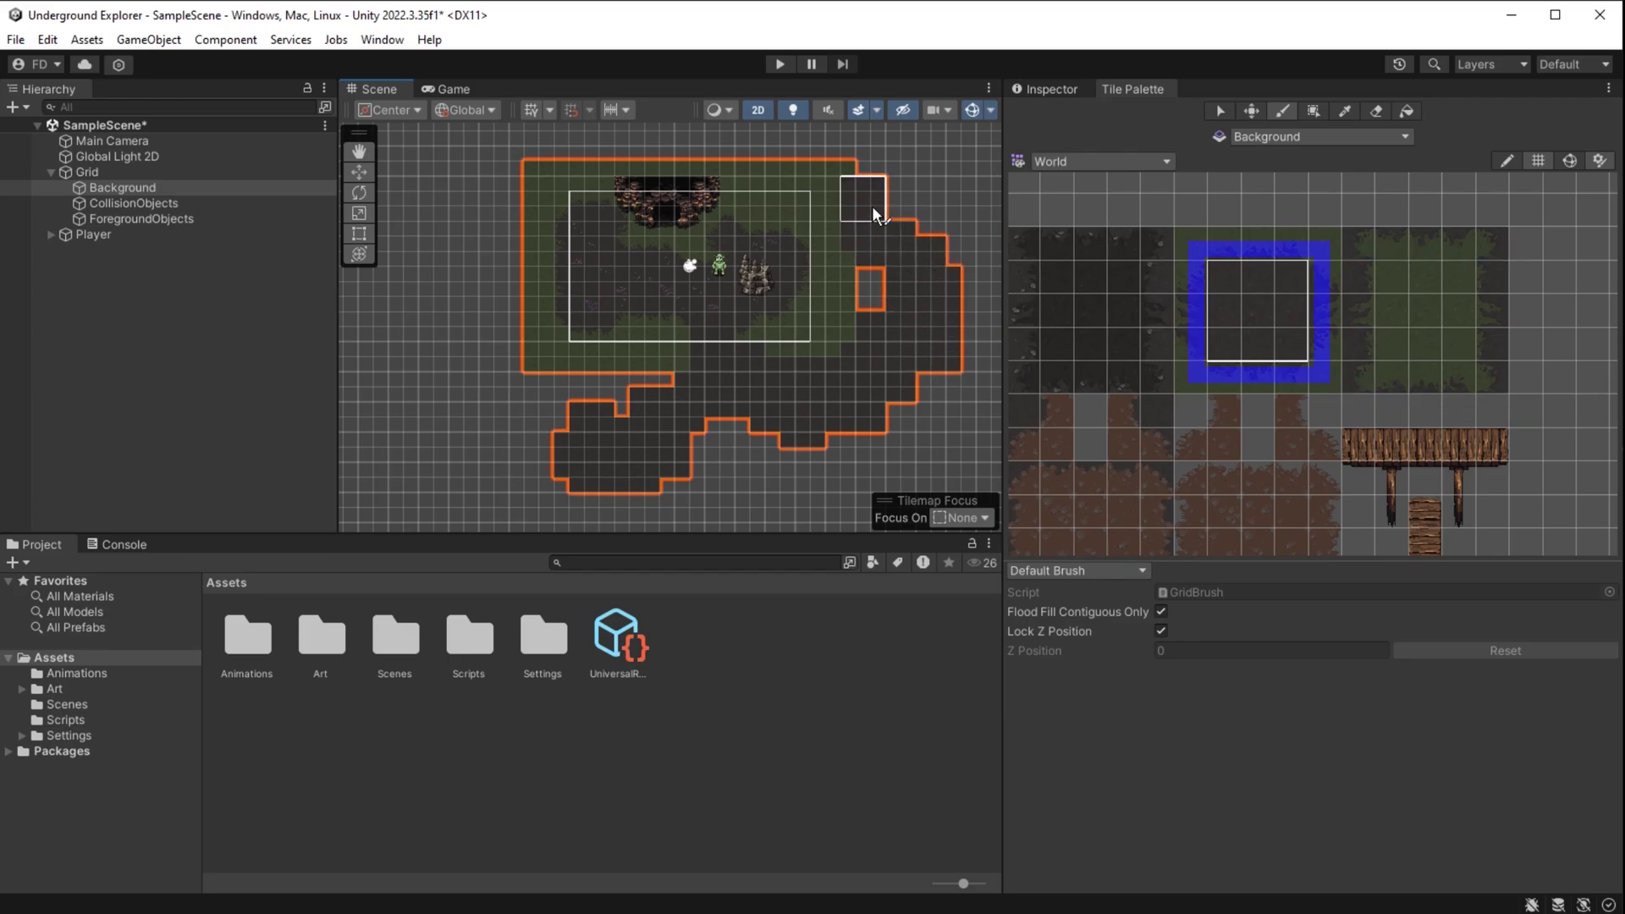
mouse_move(916, 220)
mouse_down()
mouse_move(936, 201)
mouse_move(942, 252)
mouse_up()
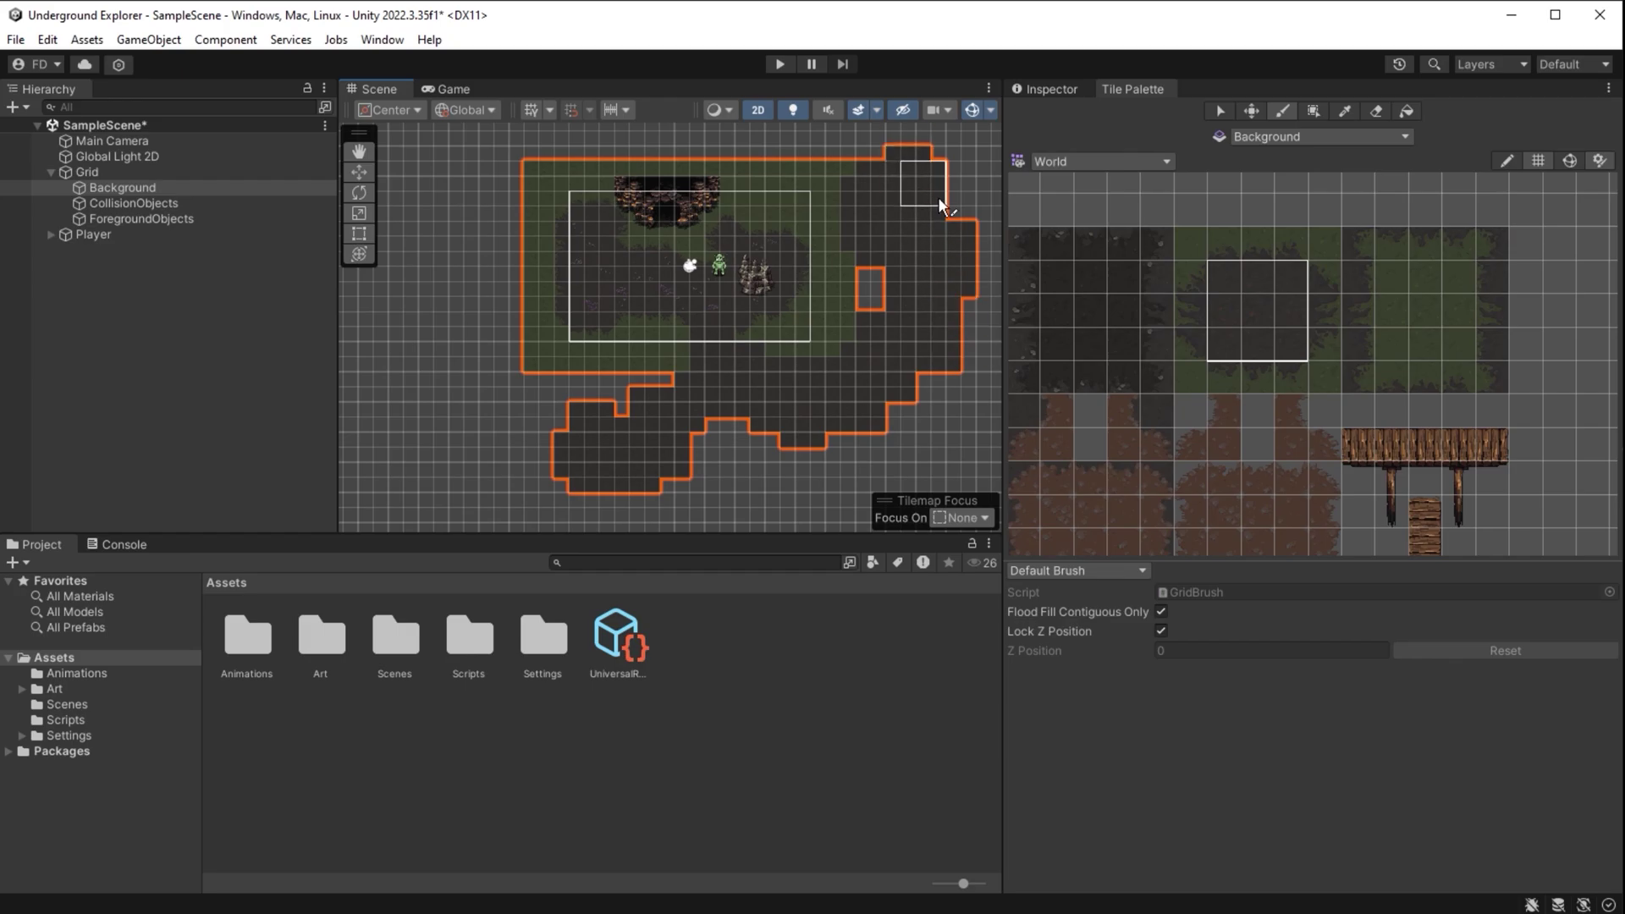
scroll(931, 327, down, 1)
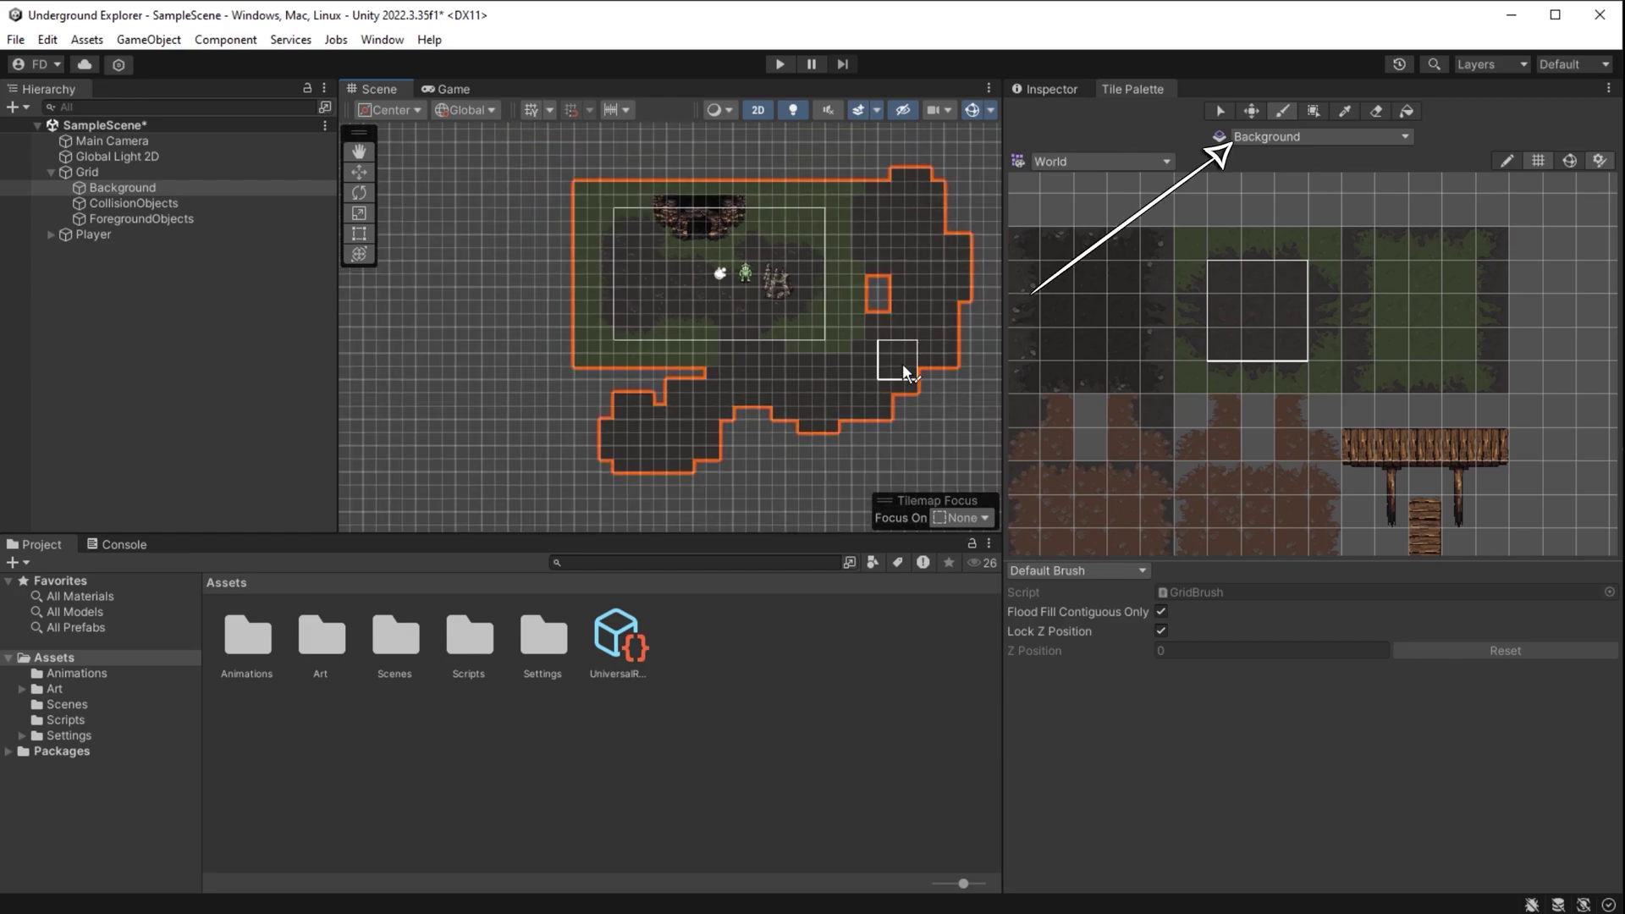
scroll(852, 389, up, 2)
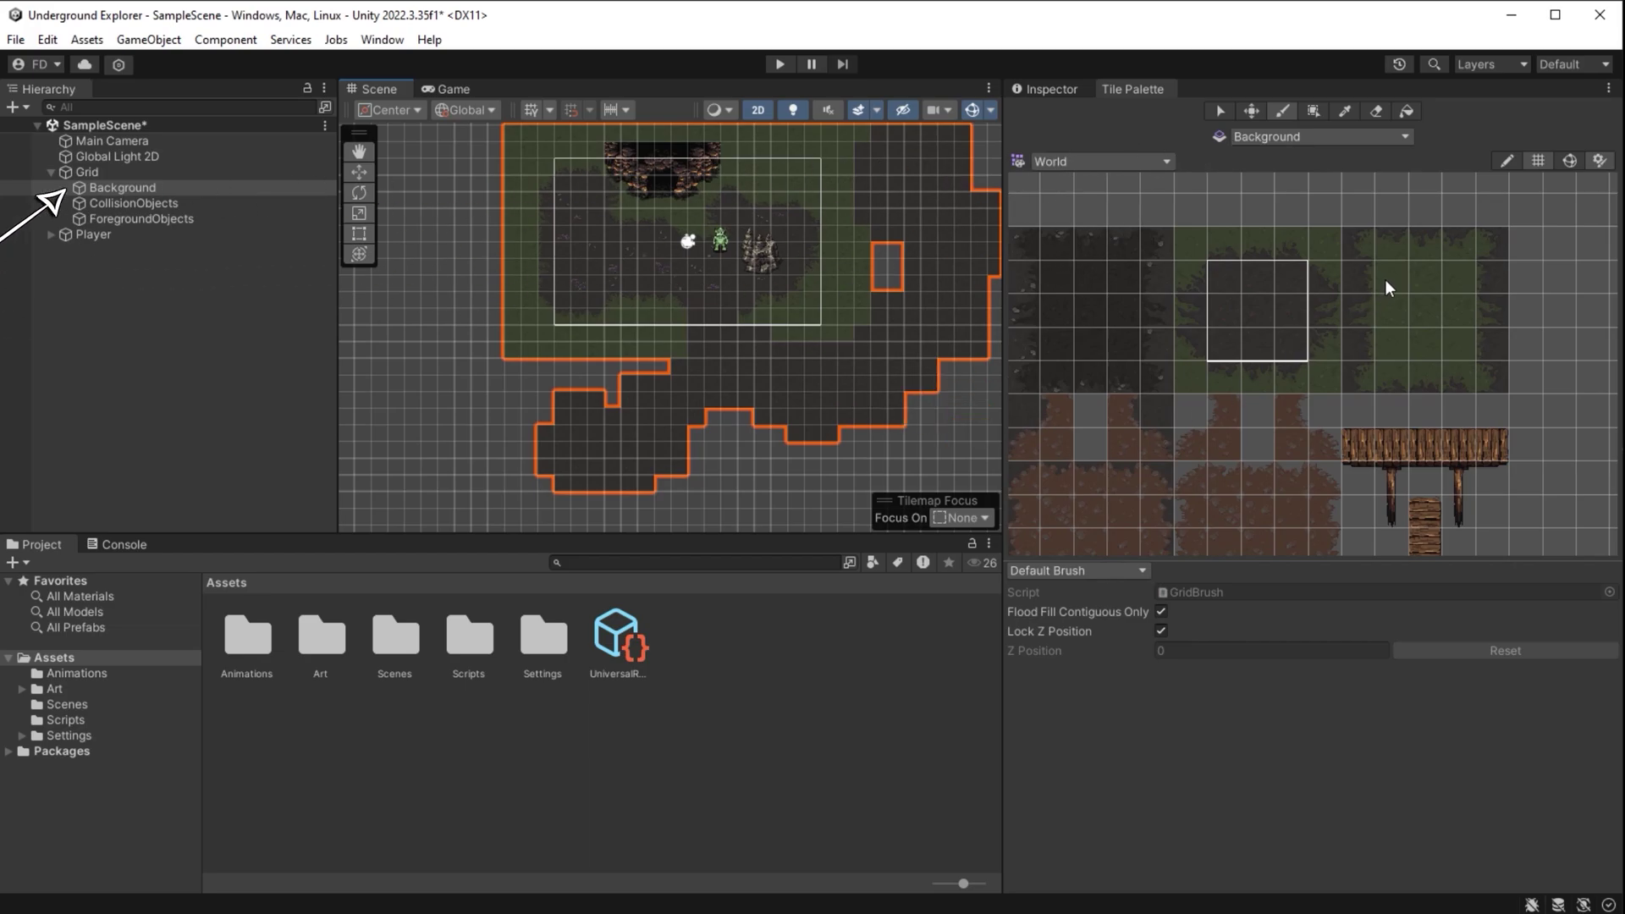
Pick the 3×3 grass block and paint grass between the starting area and the southwest clearing
drag(1393, 273, 1447, 354)
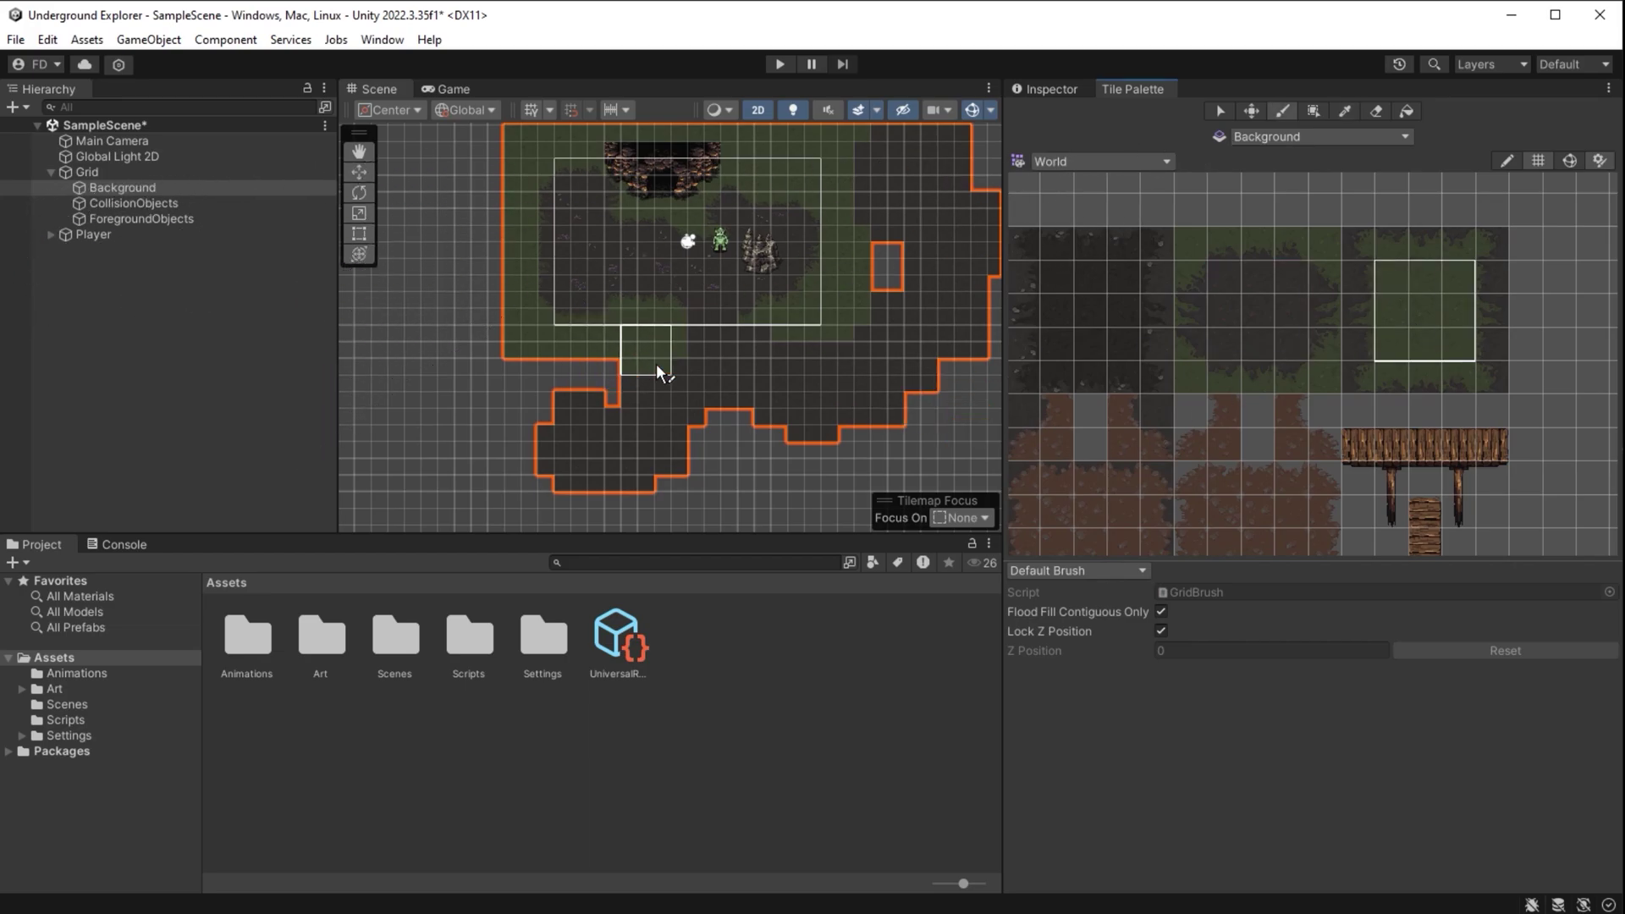
drag(657, 363, 544, 385)
click(564, 379)
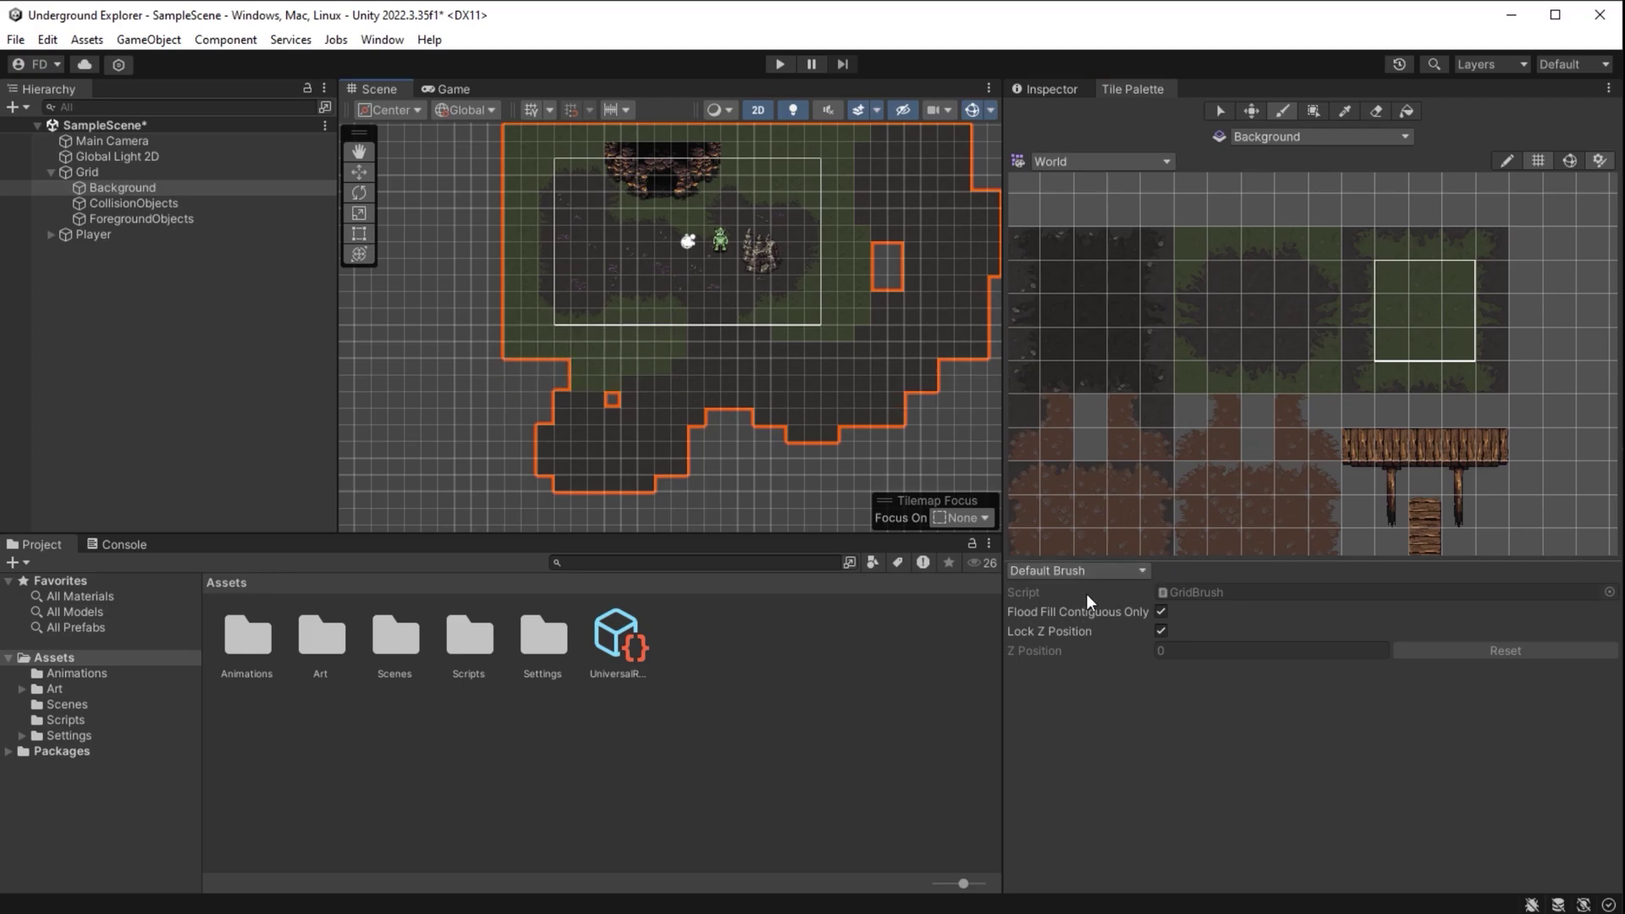
Switch to the Random Brush and paint grass down the west side and across the area south of the dark ground
click(1110, 570)
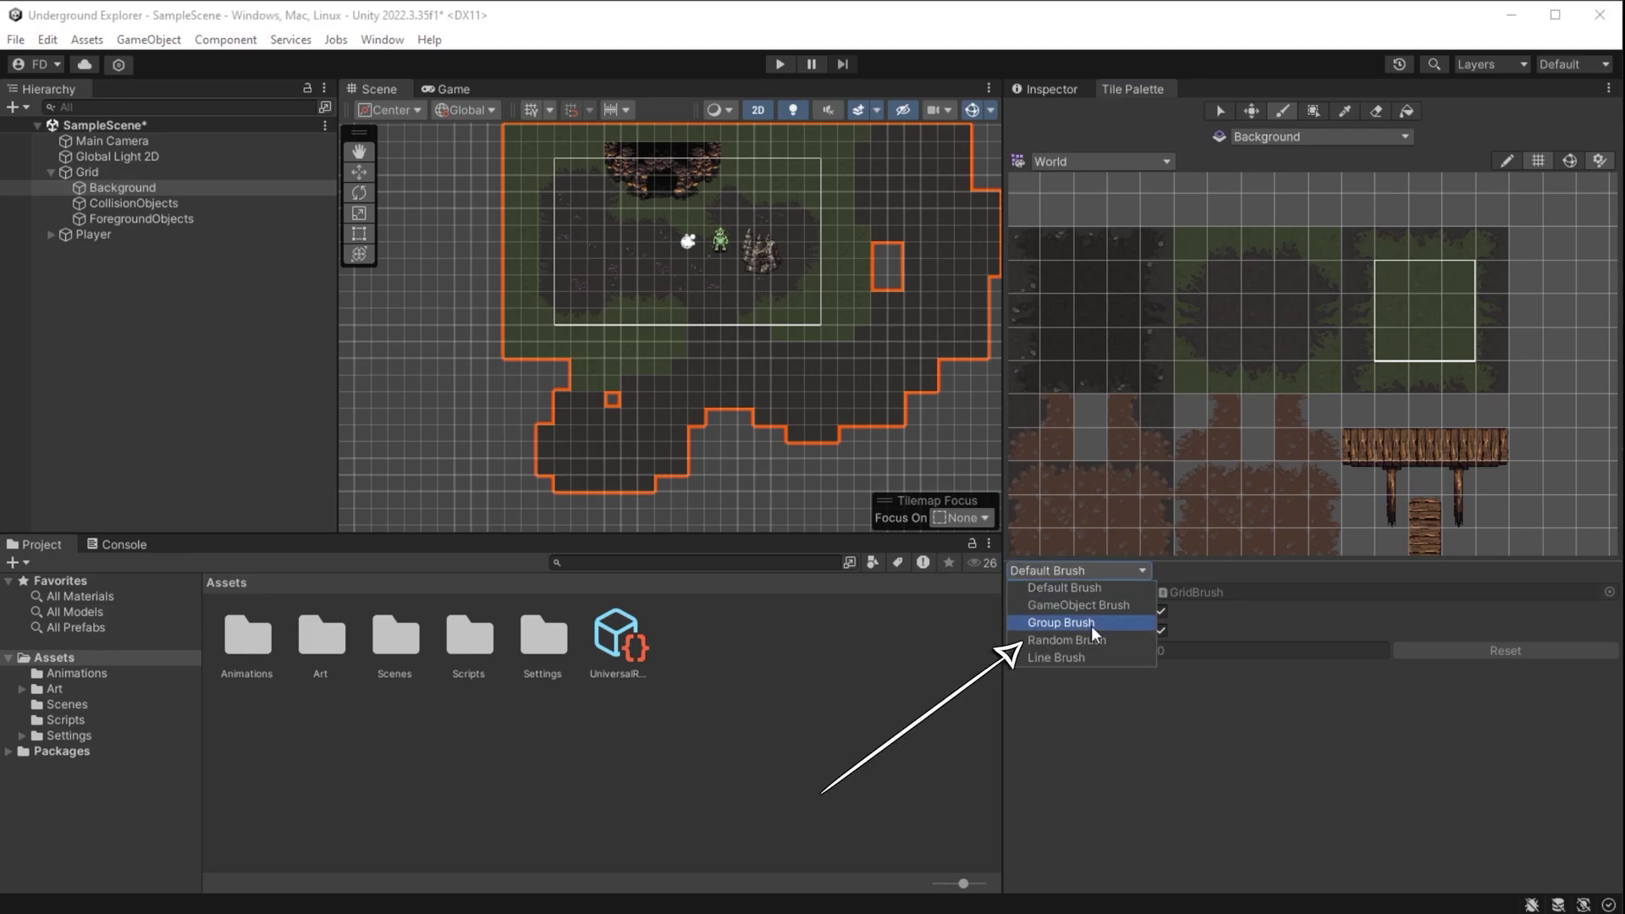
click(1089, 640)
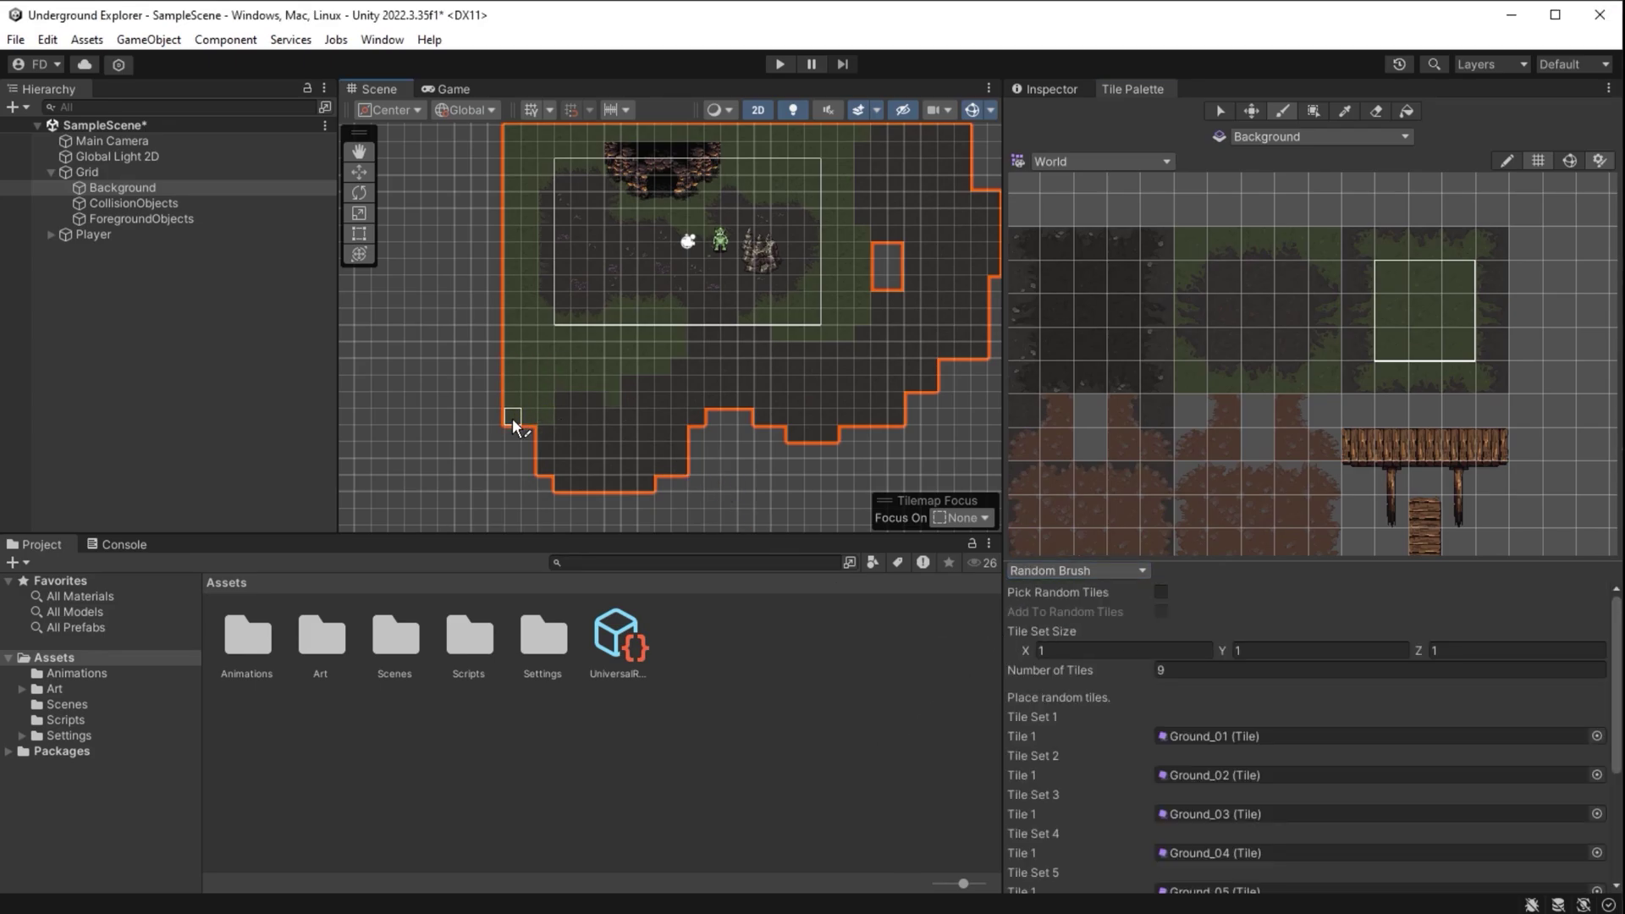
mouse_move(513, 423)
mouse_down()
mouse_move(508, 486)
mouse_move(512, 451)
mouse_up()
mouse_move(704, 493)
middle_down()
mouse_move(586, 403)
mouse_move(579, 423)
middle_up()
drag(397, 448, 920, 450)
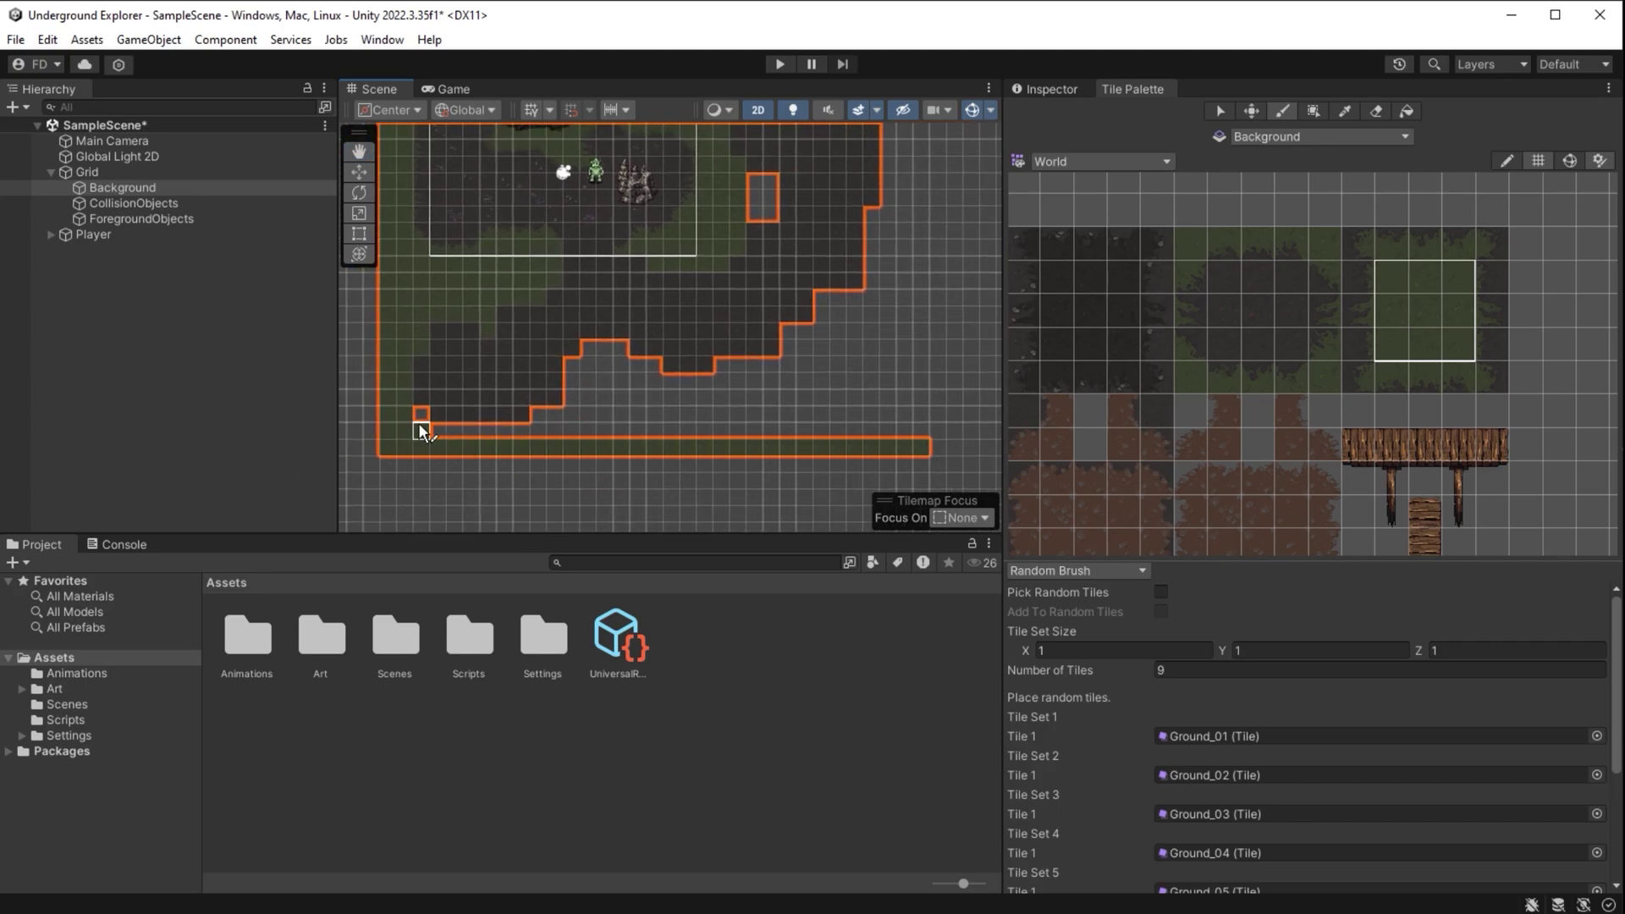
drag(419, 427, 914, 431)
mouse_move(546, 420)
mouse_down()
mouse_move(623, 406)
mouse_move(871, 414)
mouse_move(587, 395)
mouse_move(874, 383)
mouse_up()
Paint random grass tiles up the east side and fill the gaps beside the dark path's southeast curve
scroll(846, 398, up, 5)
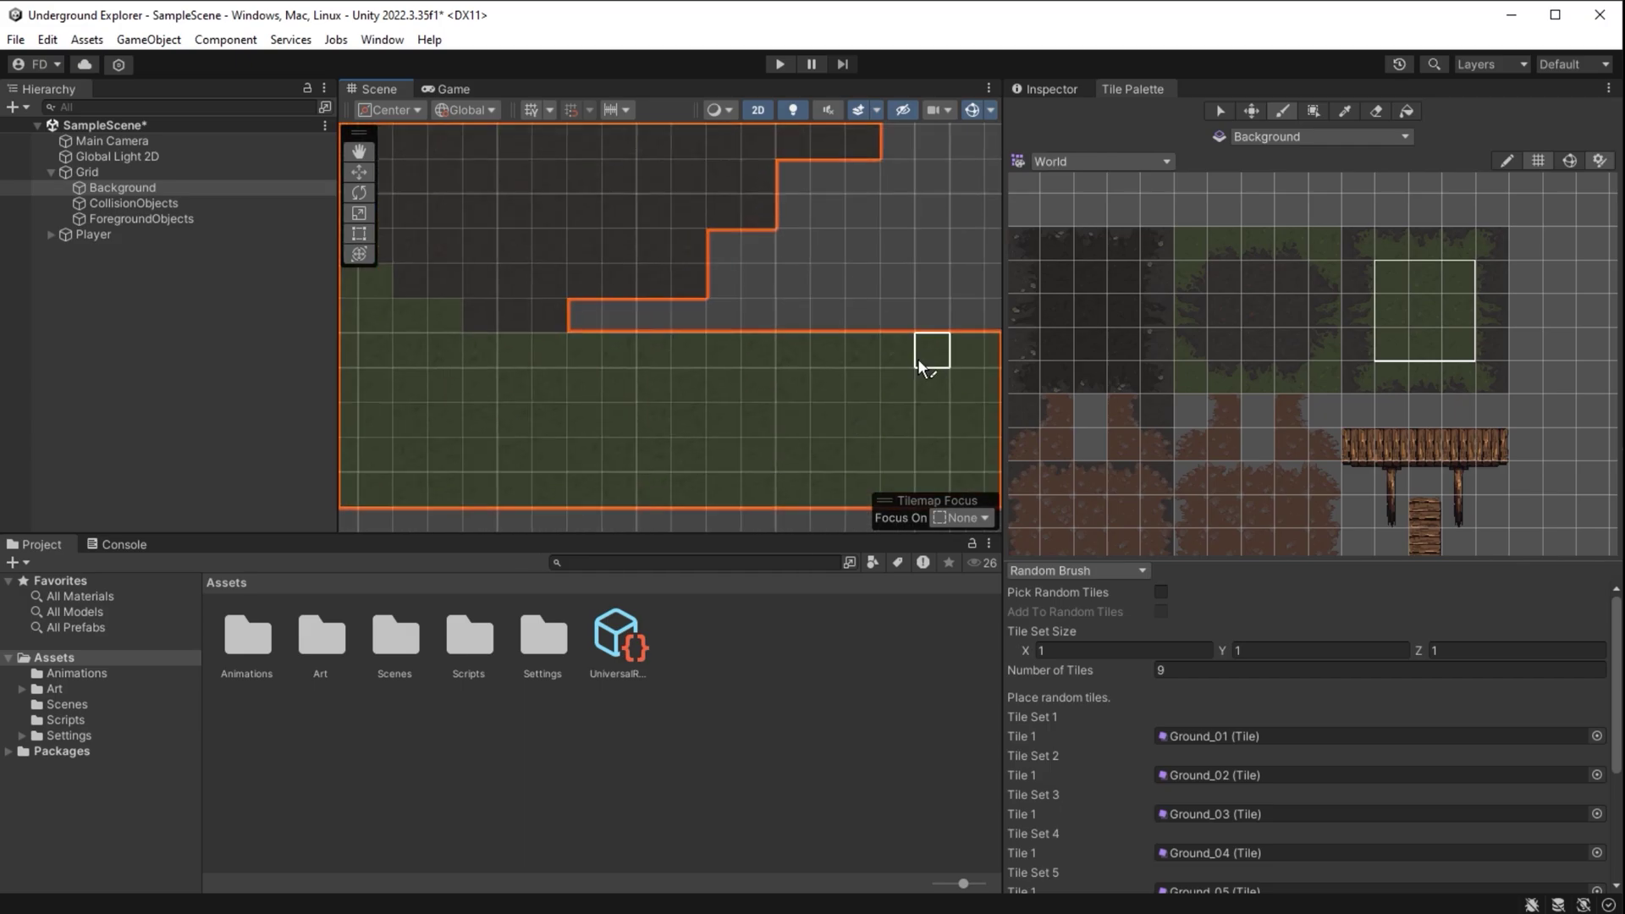
scroll(881, 366, down, 3)
middle_drag(854, 373, 750, 427)
drag(518, 376, 825, 359)
scroll(811, 383, down, 3)
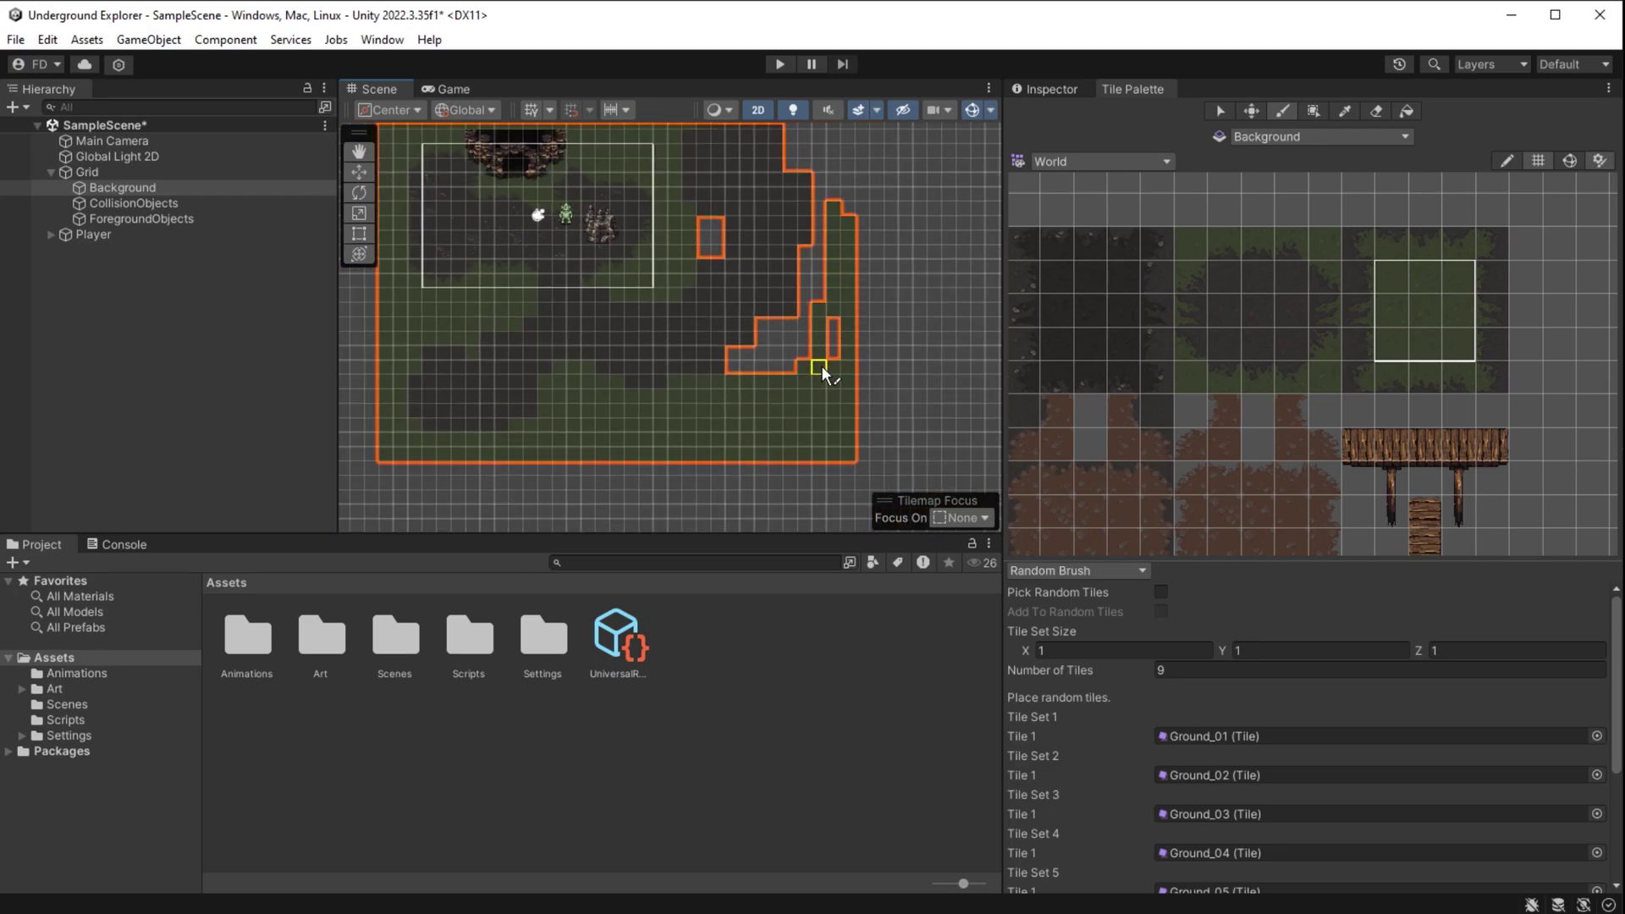
mouse_move(822, 366)
mouse_down()
mouse_move(816, 262)
mouse_move(830, 315)
mouse_move(746, 367)
mouse_up()
Surround the northeast part of the dark path with random grass tiles along its north and east edges
middle_drag(830, 296, 811, 414)
scroll(811, 415, up, 5)
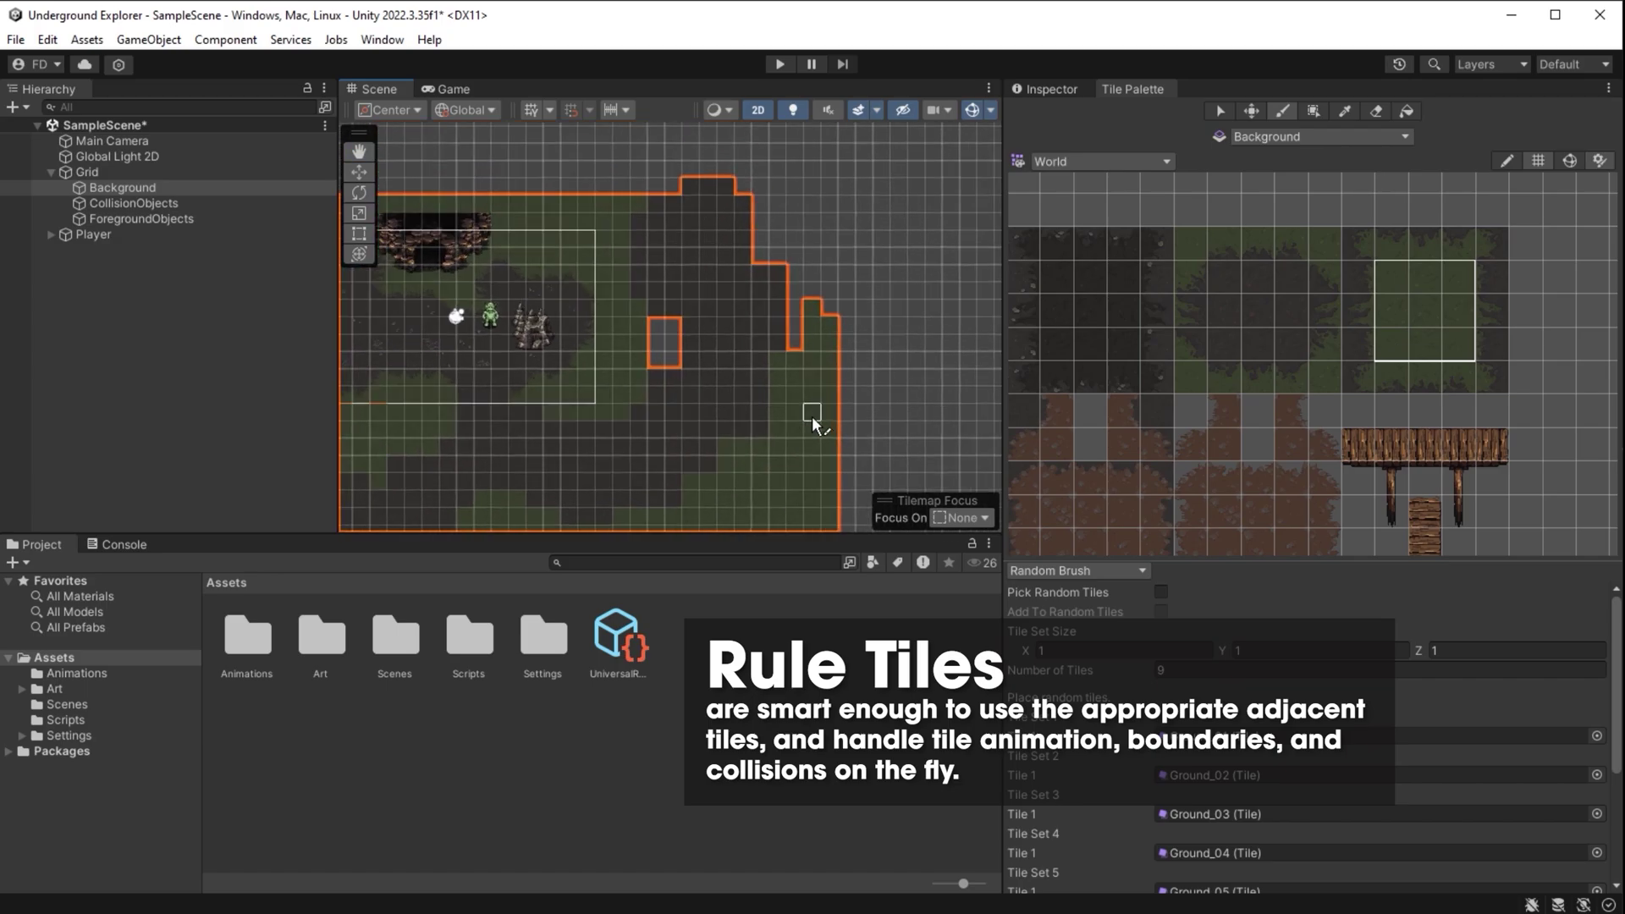
mouse_move(748, 165)
mouse_down()
mouse_move(851, 161)
mouse_move(675, 144)
mouse_move(856, 141)
mouse_move(653, 138)
mouse_up()
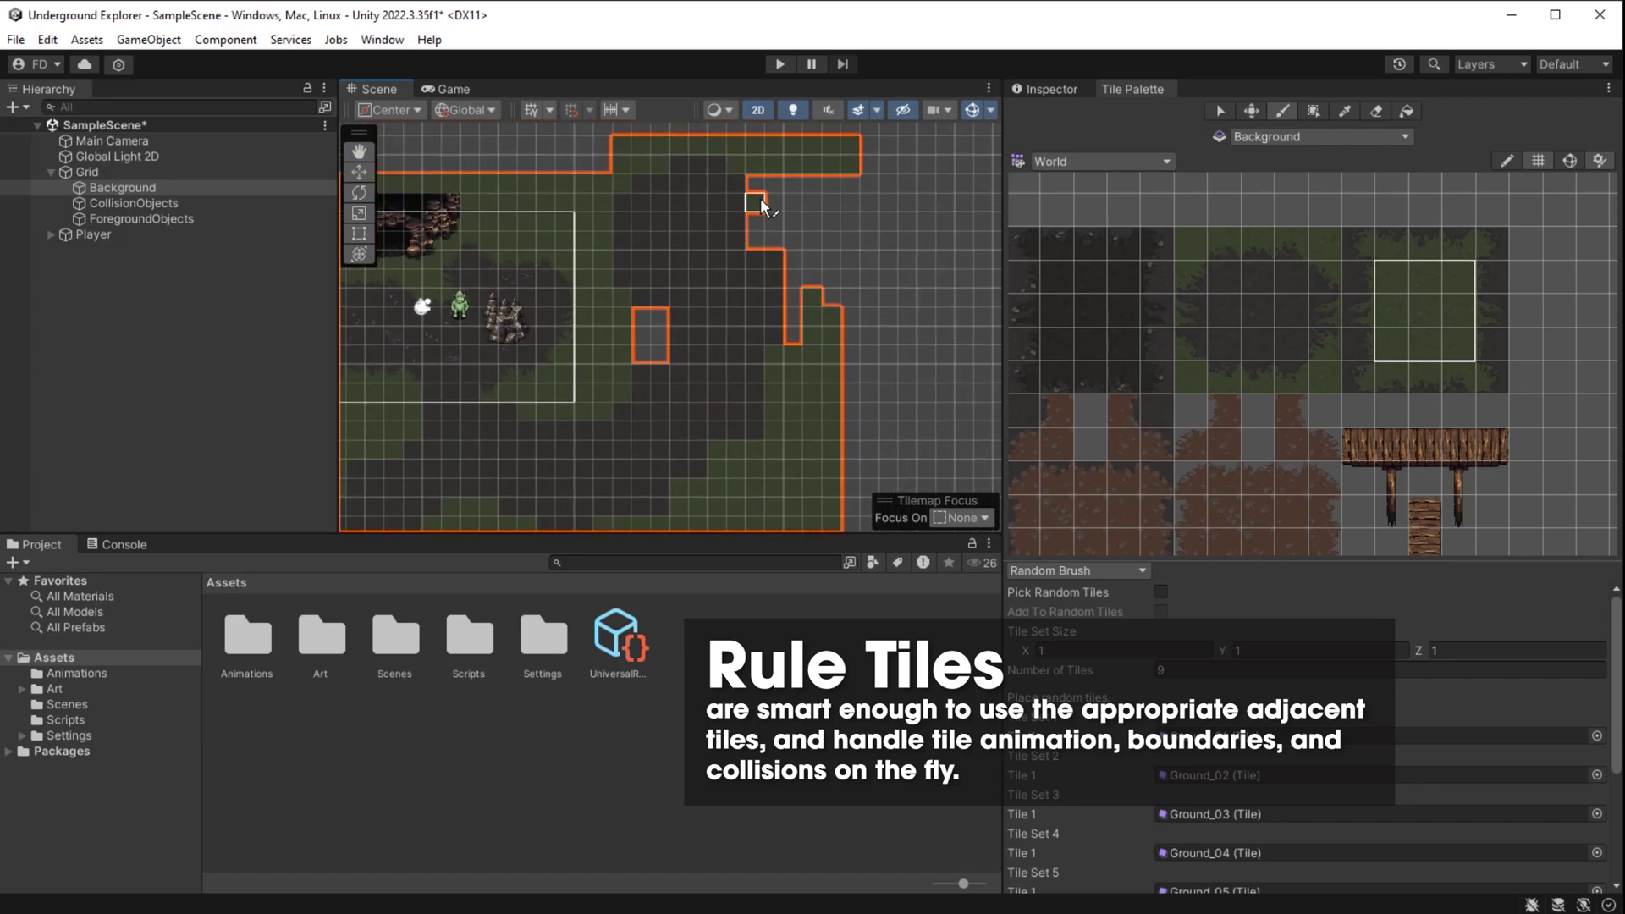
mouse_move(789, 282)
mouse_down()
mouse_move(805, 203)
mouse_move(850, 191)
mouse_move(833, 181)
mouse_up()
scroll(792, 432, down, 1)
scroll(792, 431, down, 1)
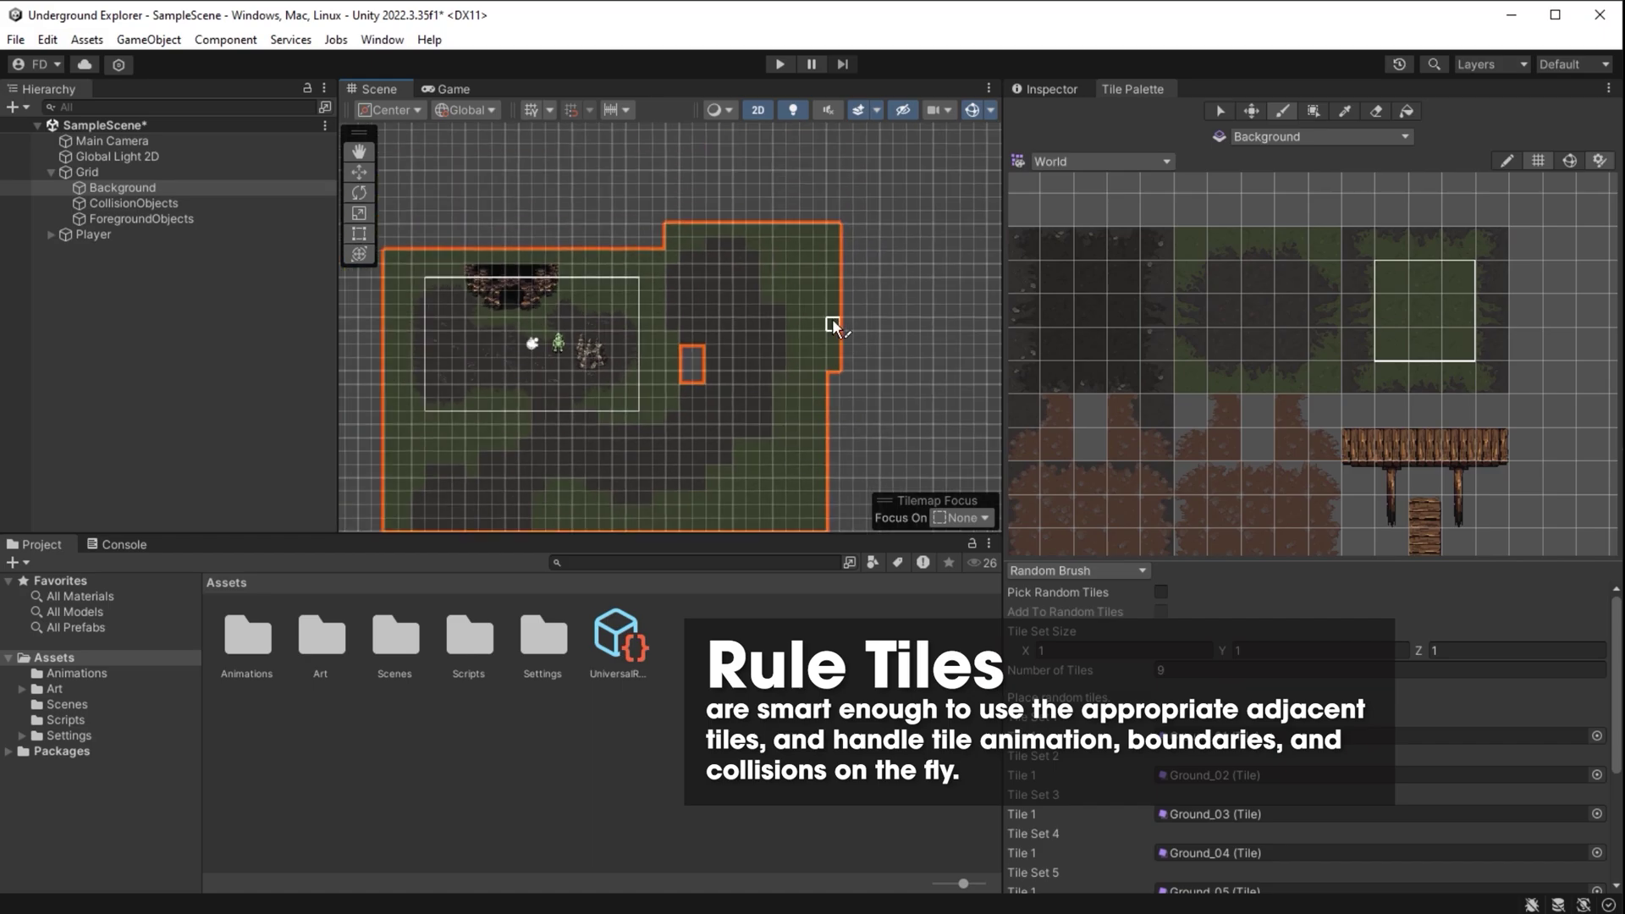
scroll(759, 475, down, 1)
middle_drag(759, 475, 840, 364)
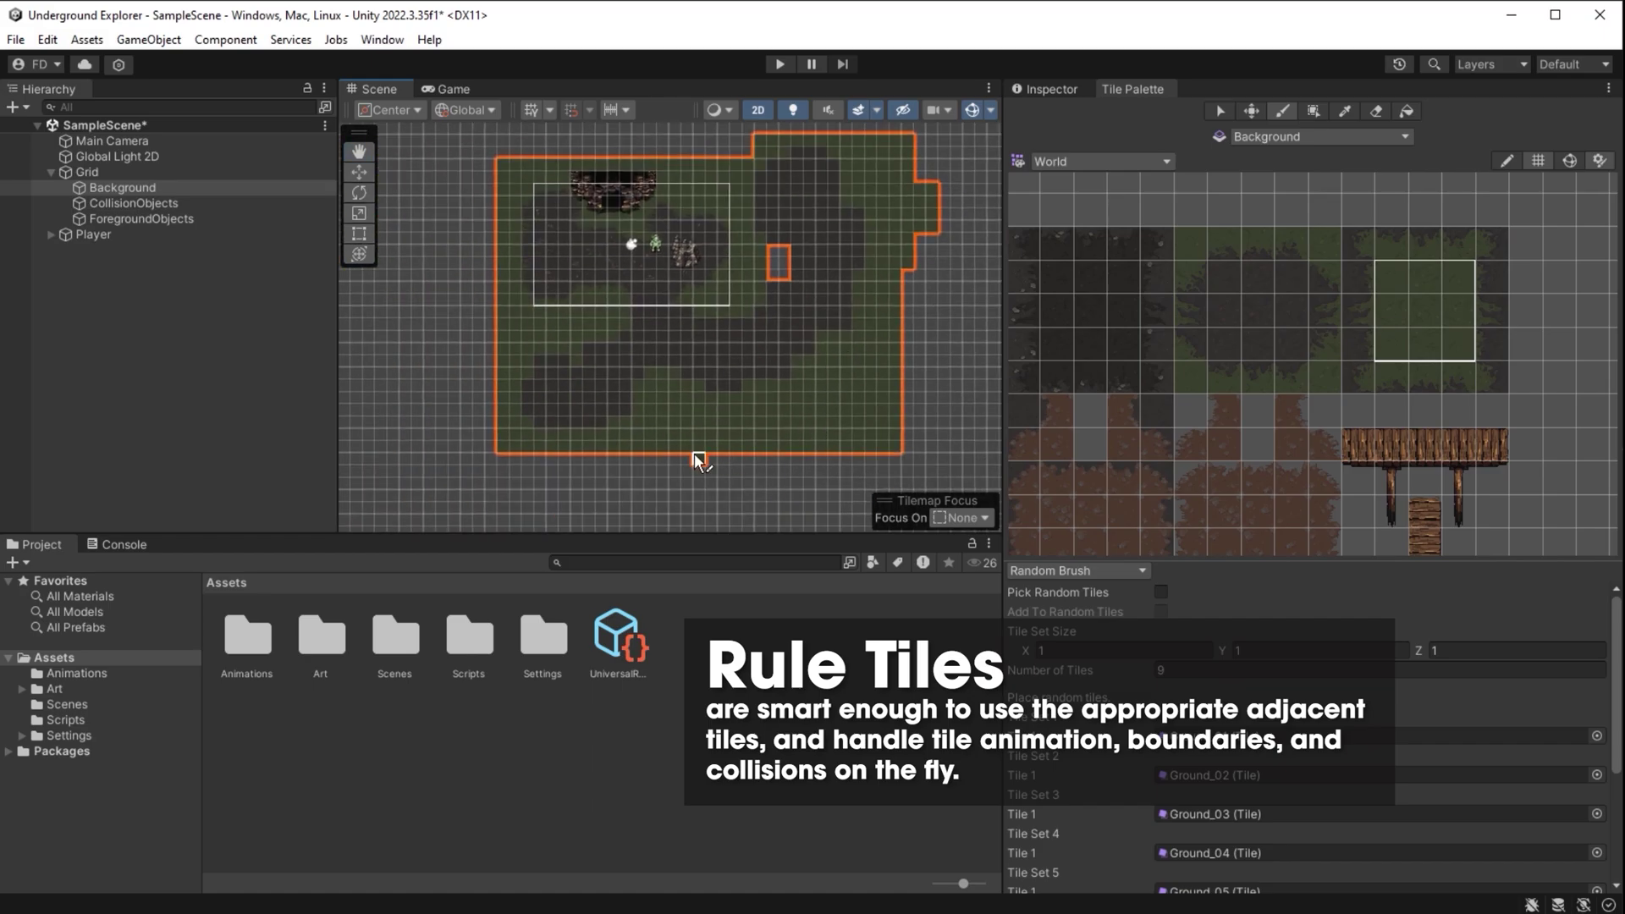
scroll(684, 459, up, 1)
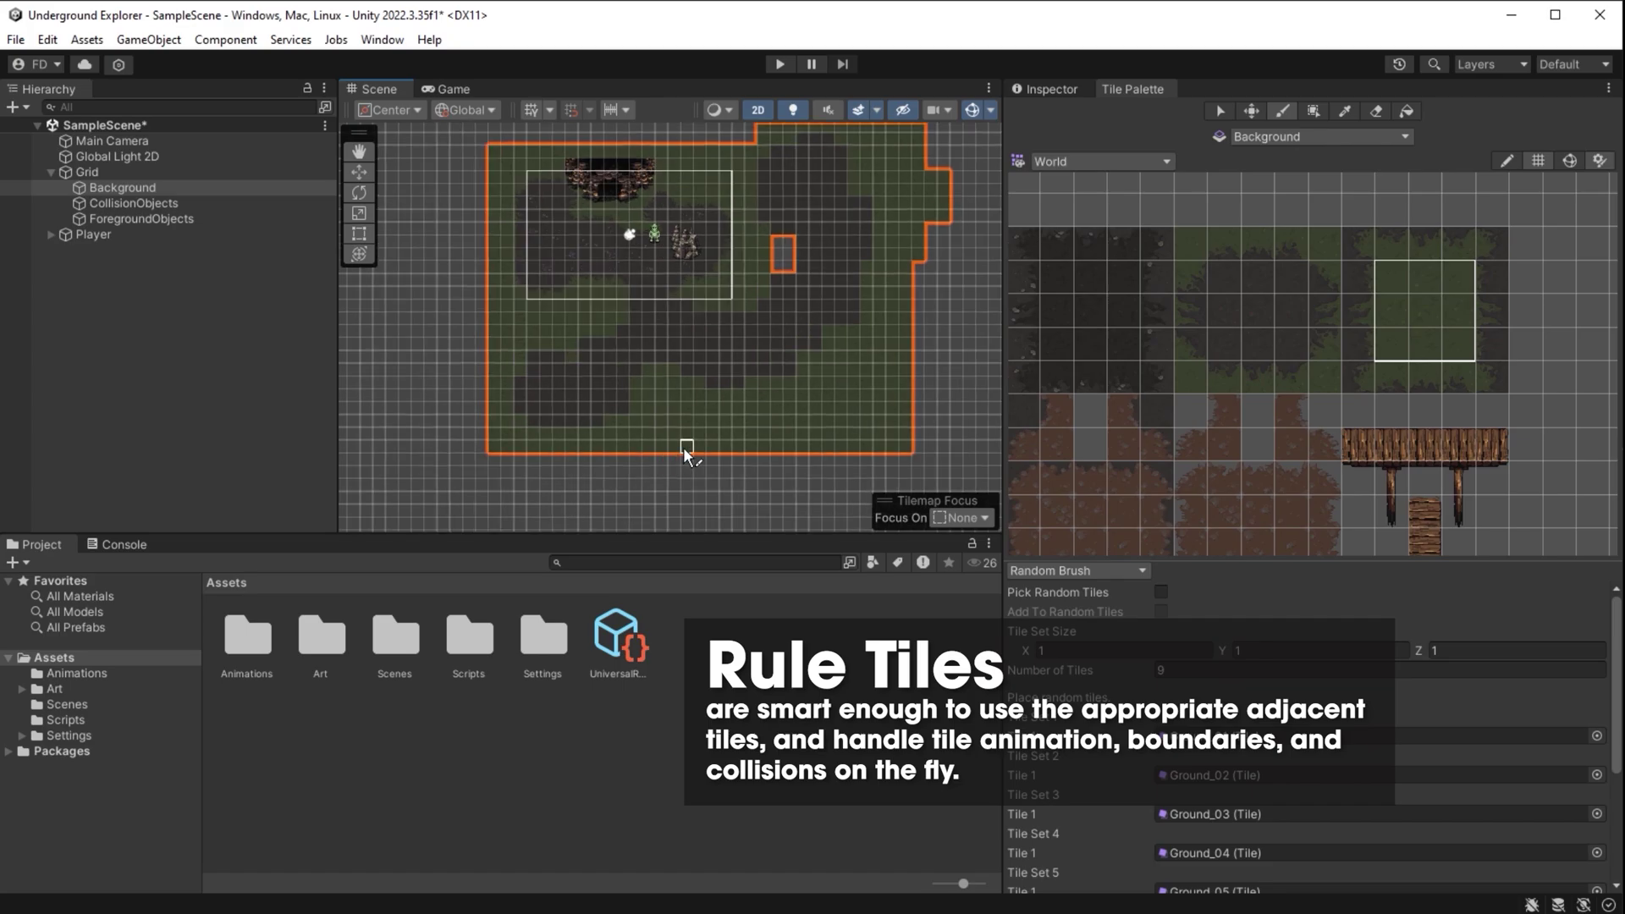
Make CollisionObjects the active tilemap and select it in the scene's object list
click(1263, 138)
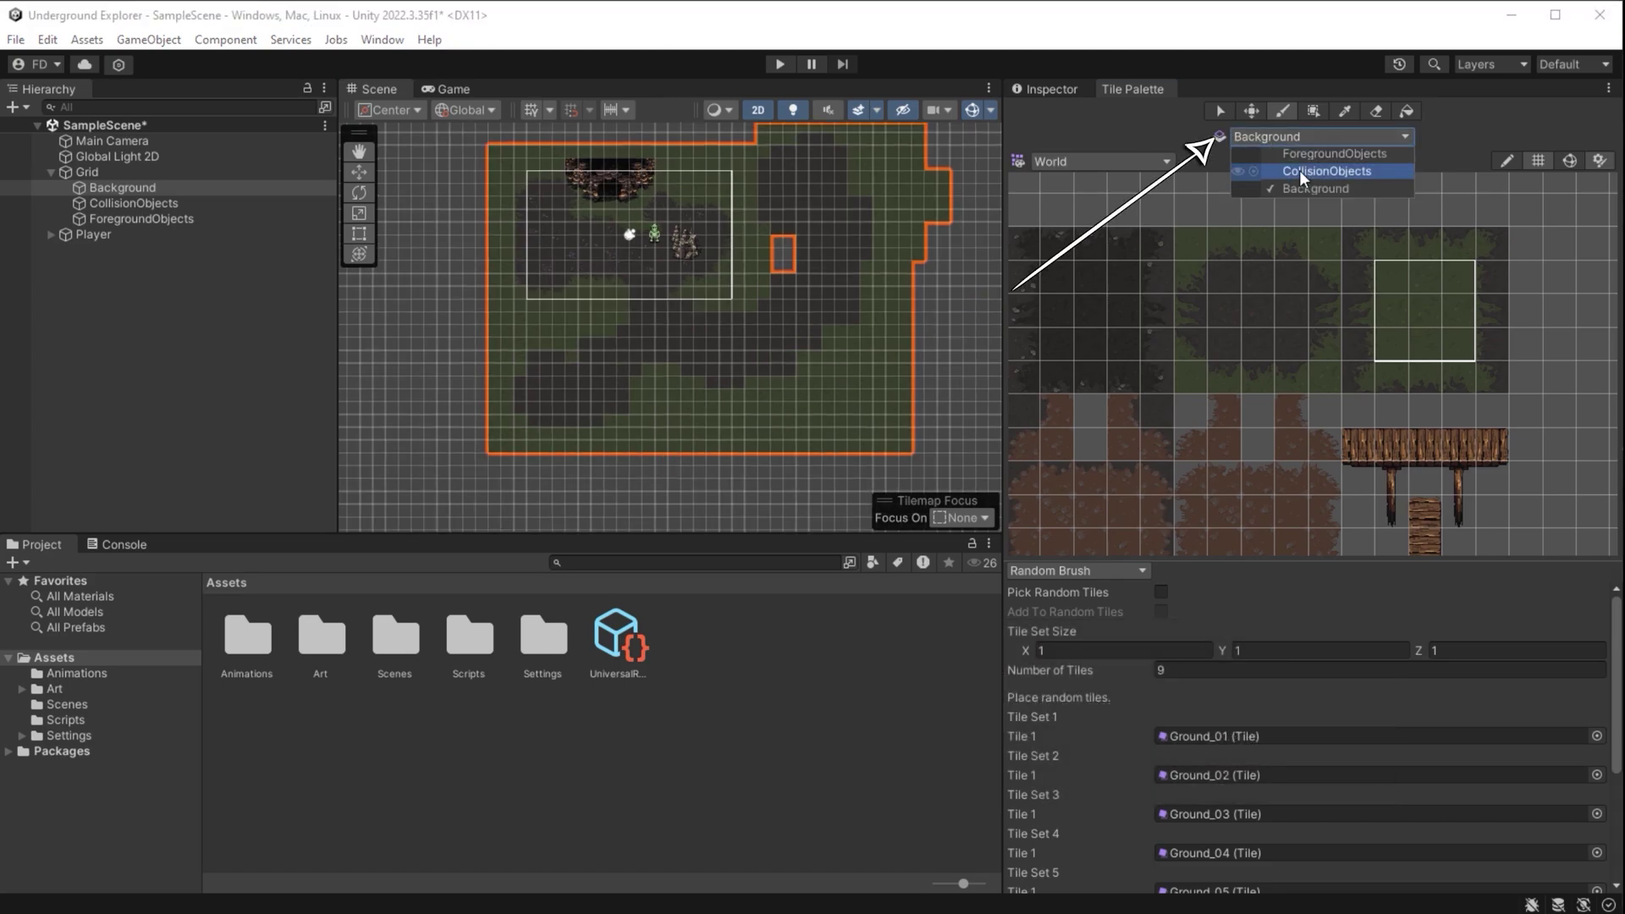
click(1299, 170)
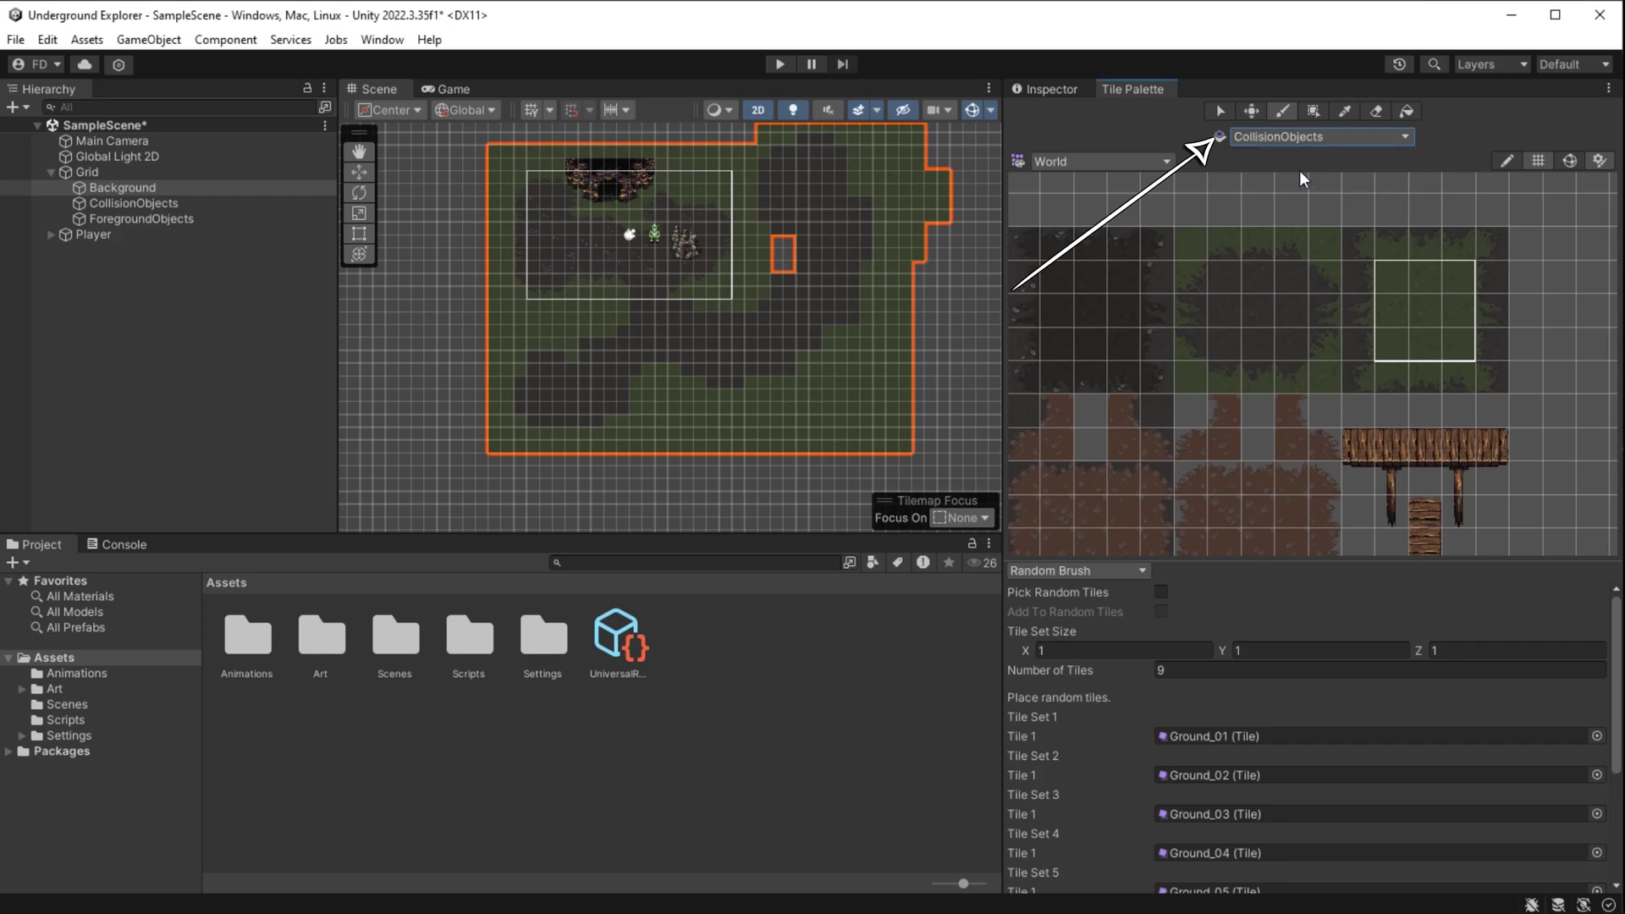
click(180, 216)
click(186, 203)
scroll(769, 388, up, 2)
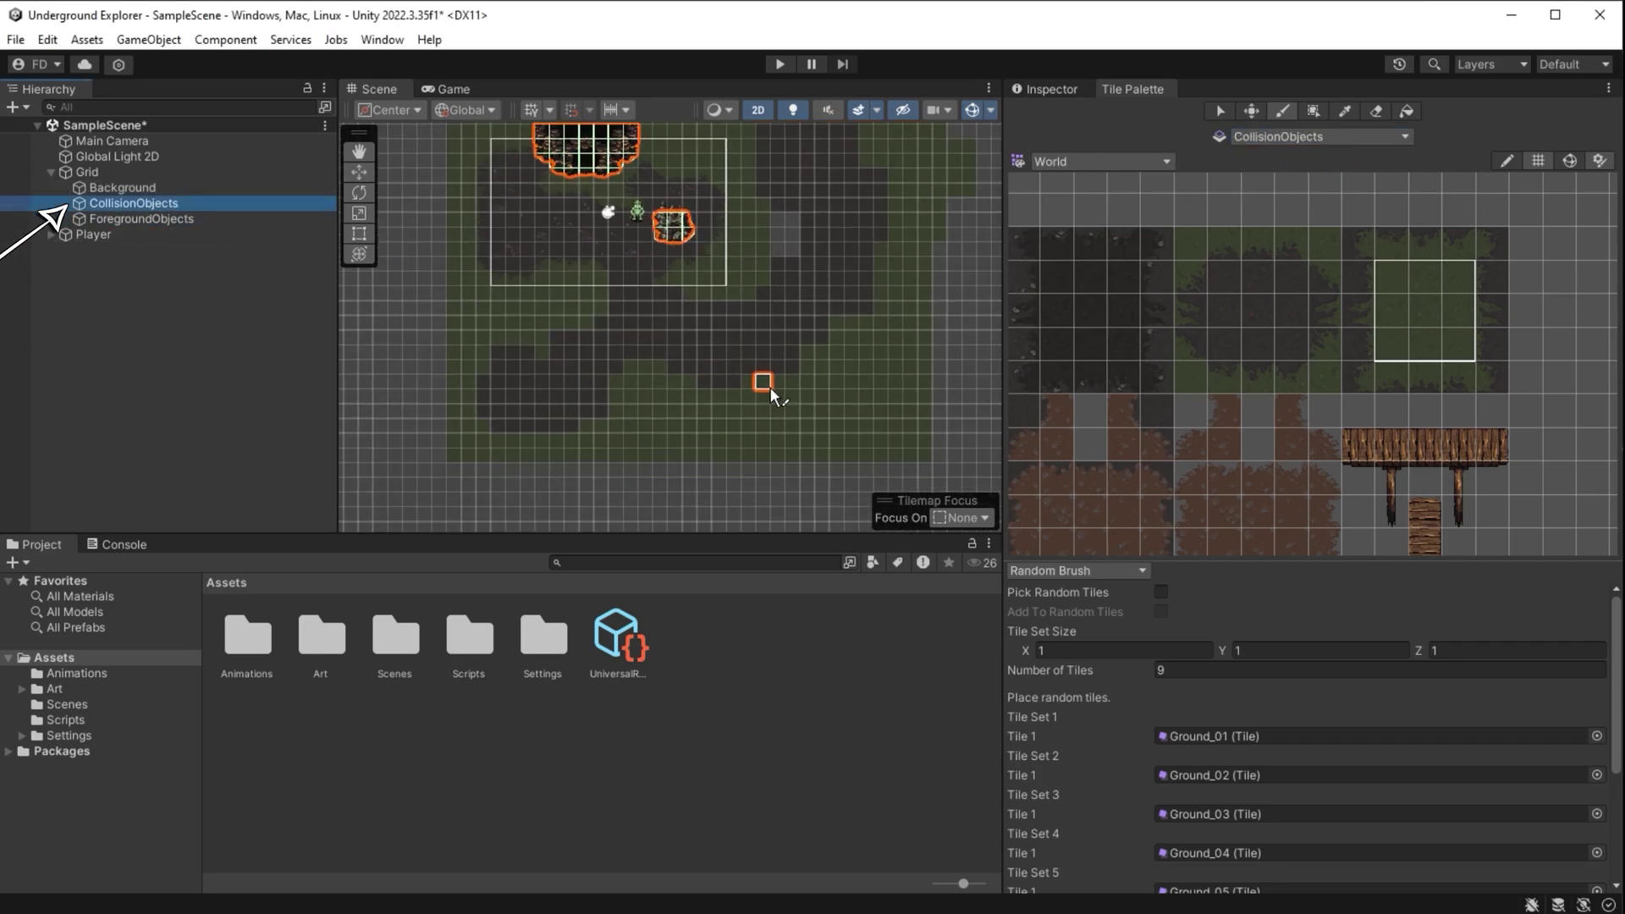
Pick the 2×3 upper-left block of the oval rock wall in the palette and stamp it on the southern grass
middle_drag(1149, 301, 1273, 474)
middle_drag(1181, 208, 1346, 440)
scroll(1240, 331, down, 3)
middle_drag(1241, 330, 1307, 503)
scroll(1307, 508, down, 2)
middle_drag(1219, 271, 1405, 290)
middle_drag(1182, 491, 1281, 396)
scroll(1281, 396, up, 3)
drag(1186, 334, 1223, 402)
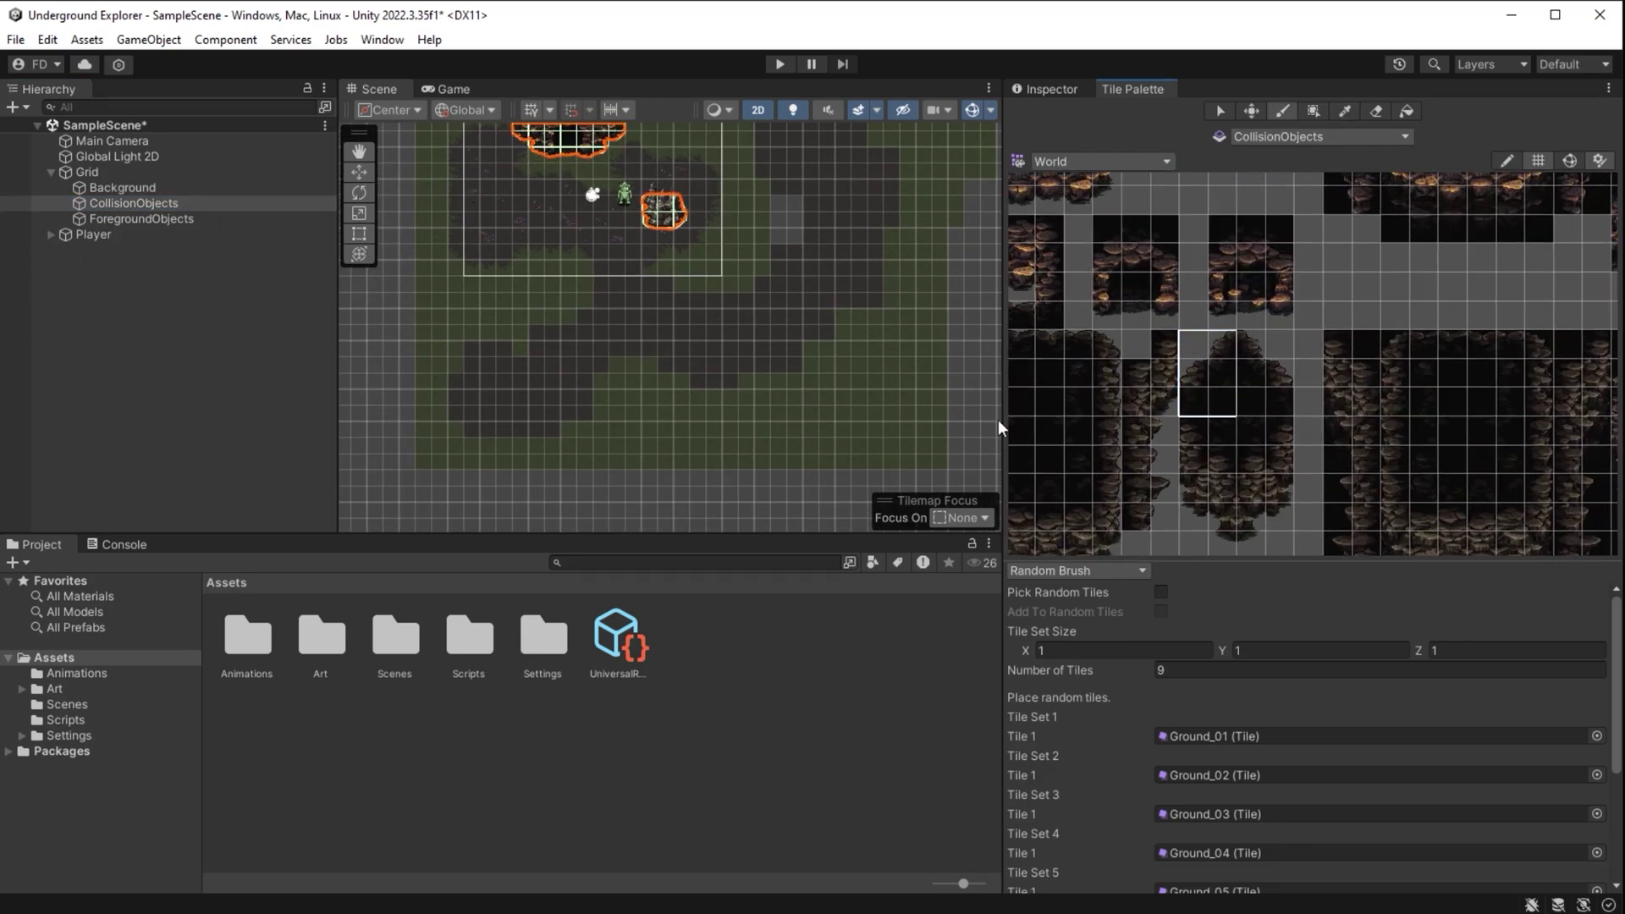
click(627, 428)
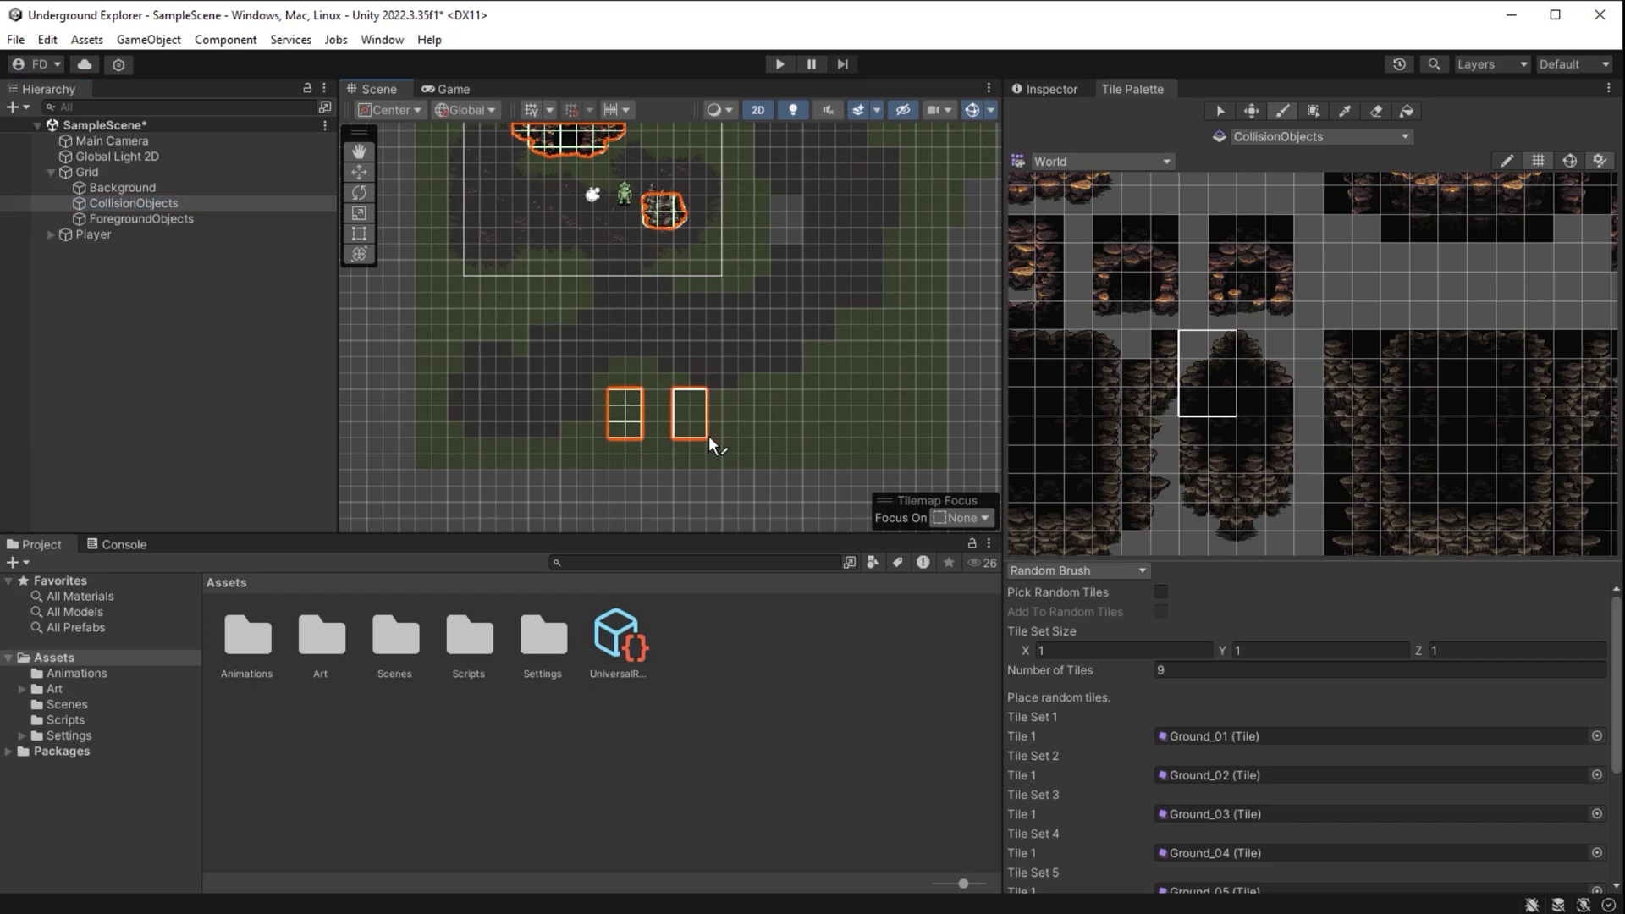
Switch to the Default Brush and stamp the upper-left rock wall block again on the southern grass
click(1116, 568)
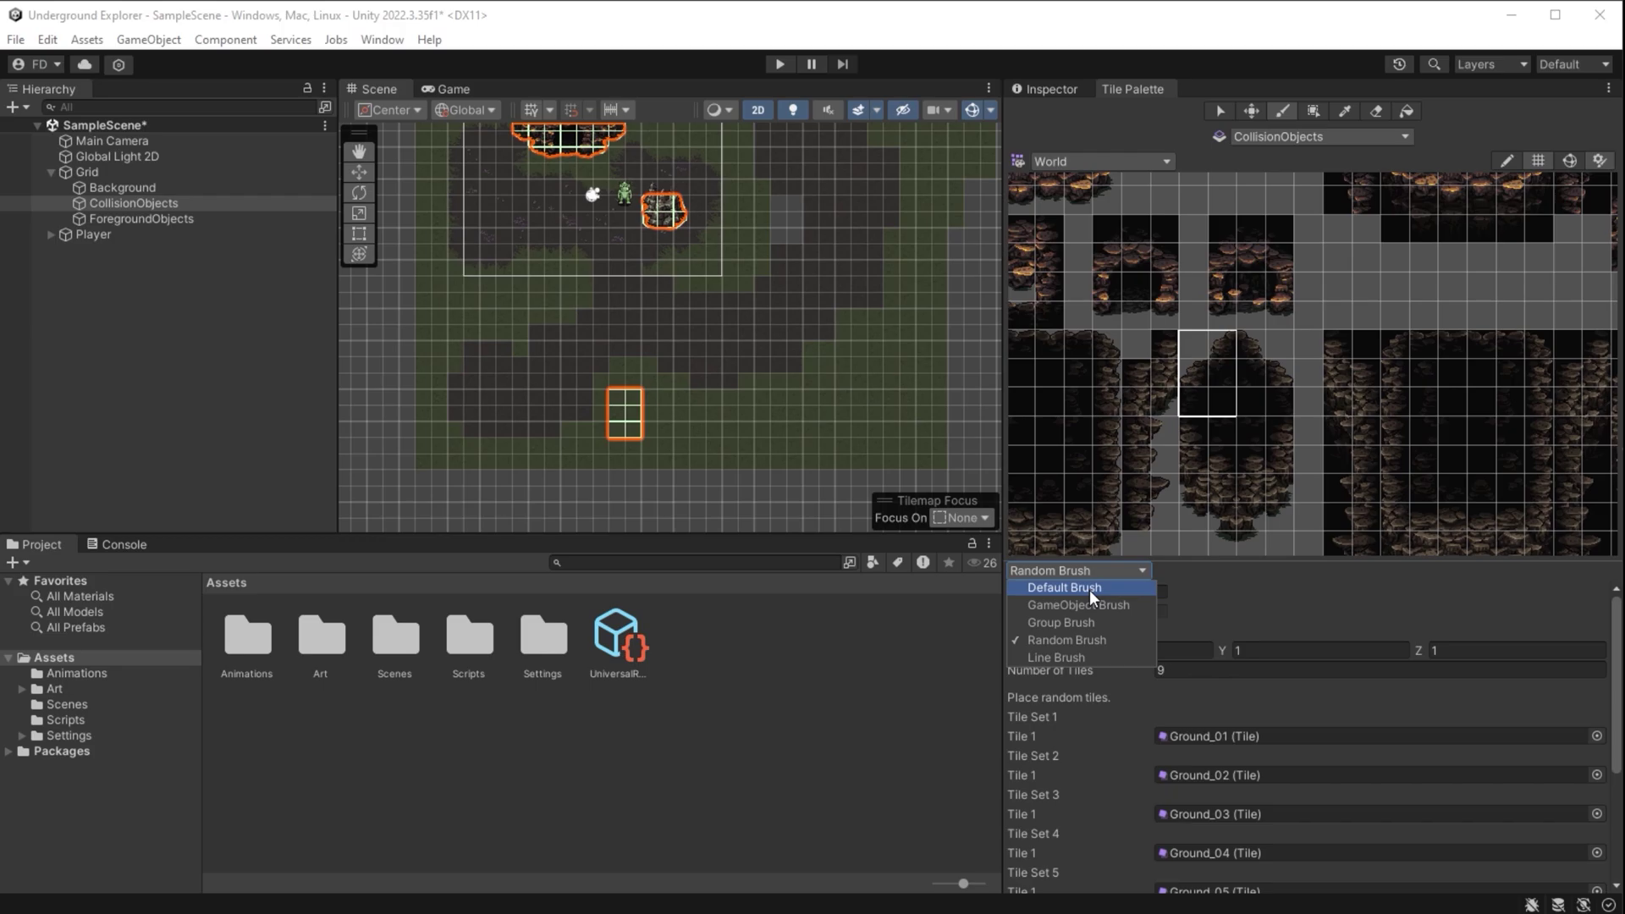
click(1090, 590)
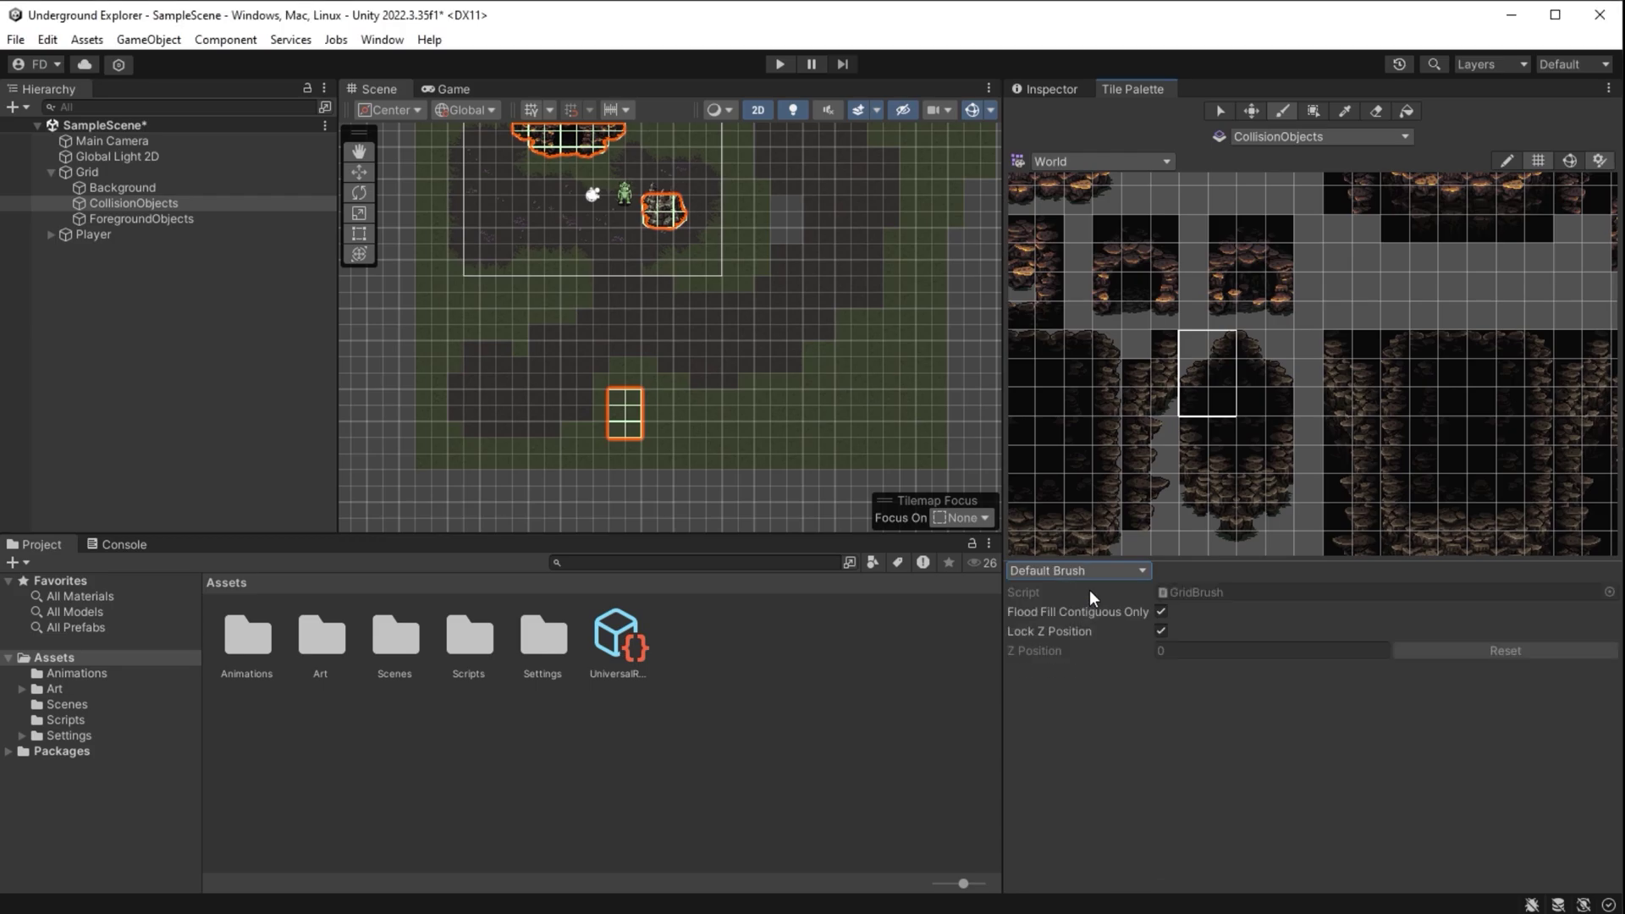
click(627, 427)
Extend the rock wall eastward with a 2×3 top-edge block and the oval wall's 2×3 upper-right block
scroll(1132, 406, up, 1)
middle_drag(1129, 407, 1233, 410)
drag(1113, 347, 1137, 404)
click(660, 430)
drag(1359, 347, 1390, 408)
click(682, 430)
Build down both sides of the rock wall using 2×3 right-side blocks and a 2×4 left-side block
scroll(682, 430, up, 8)
middle_drag(755, 480, 711, 357)
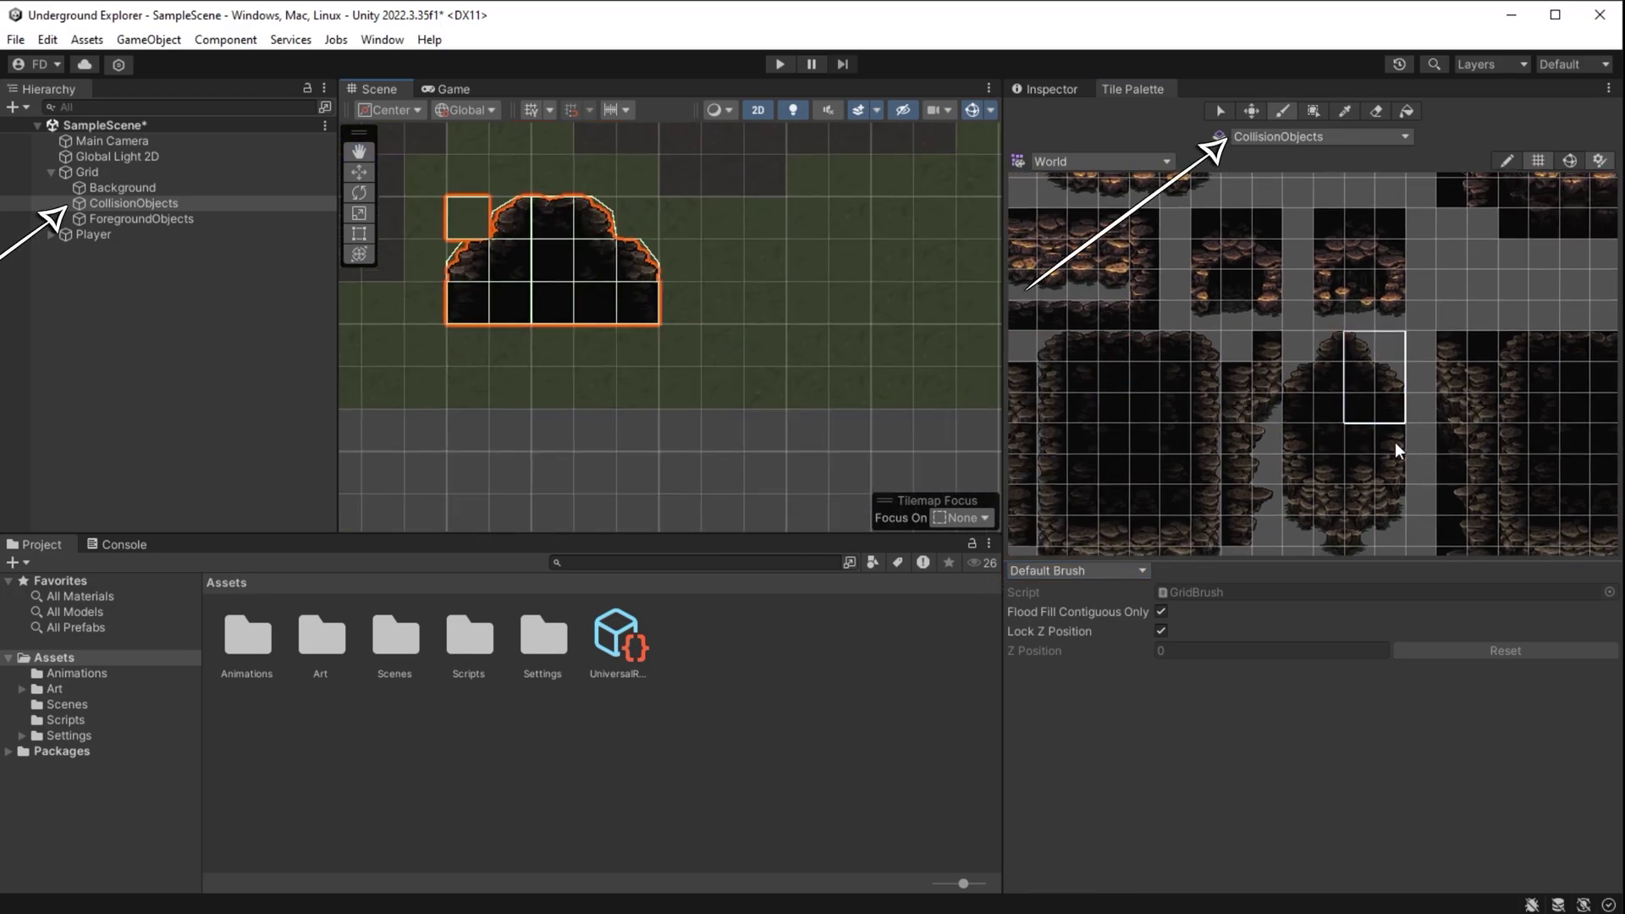
drag(1359, 438, 1390, 499)
drag(1360, 377, 1390, 438)
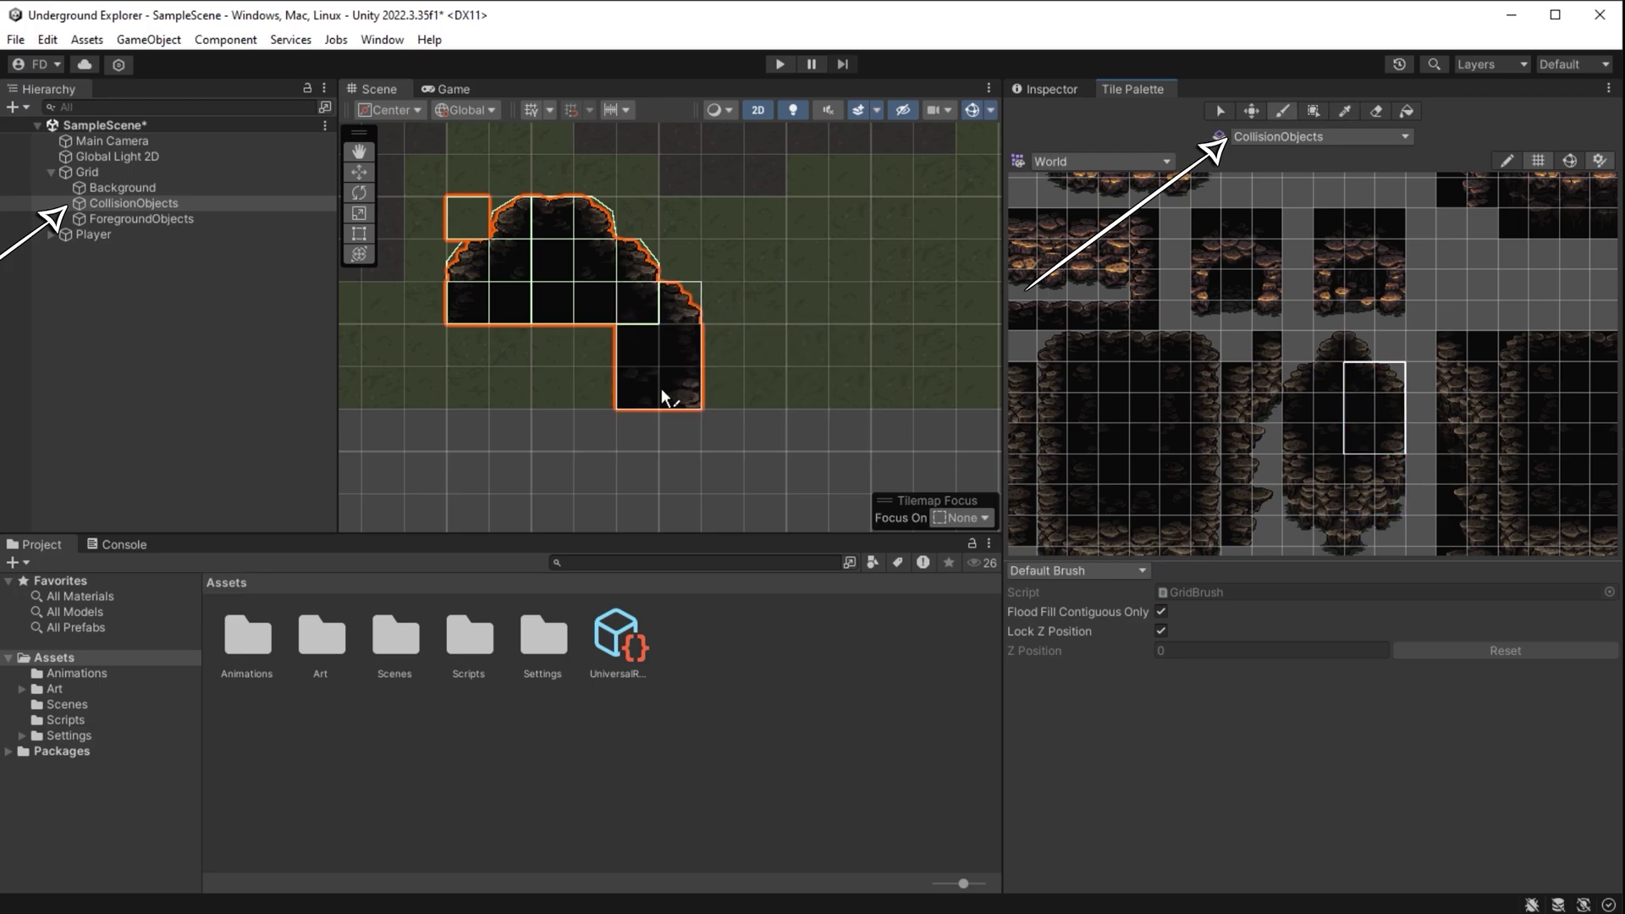
drag(1293, 381, 1329, 470)
click(468, 432)
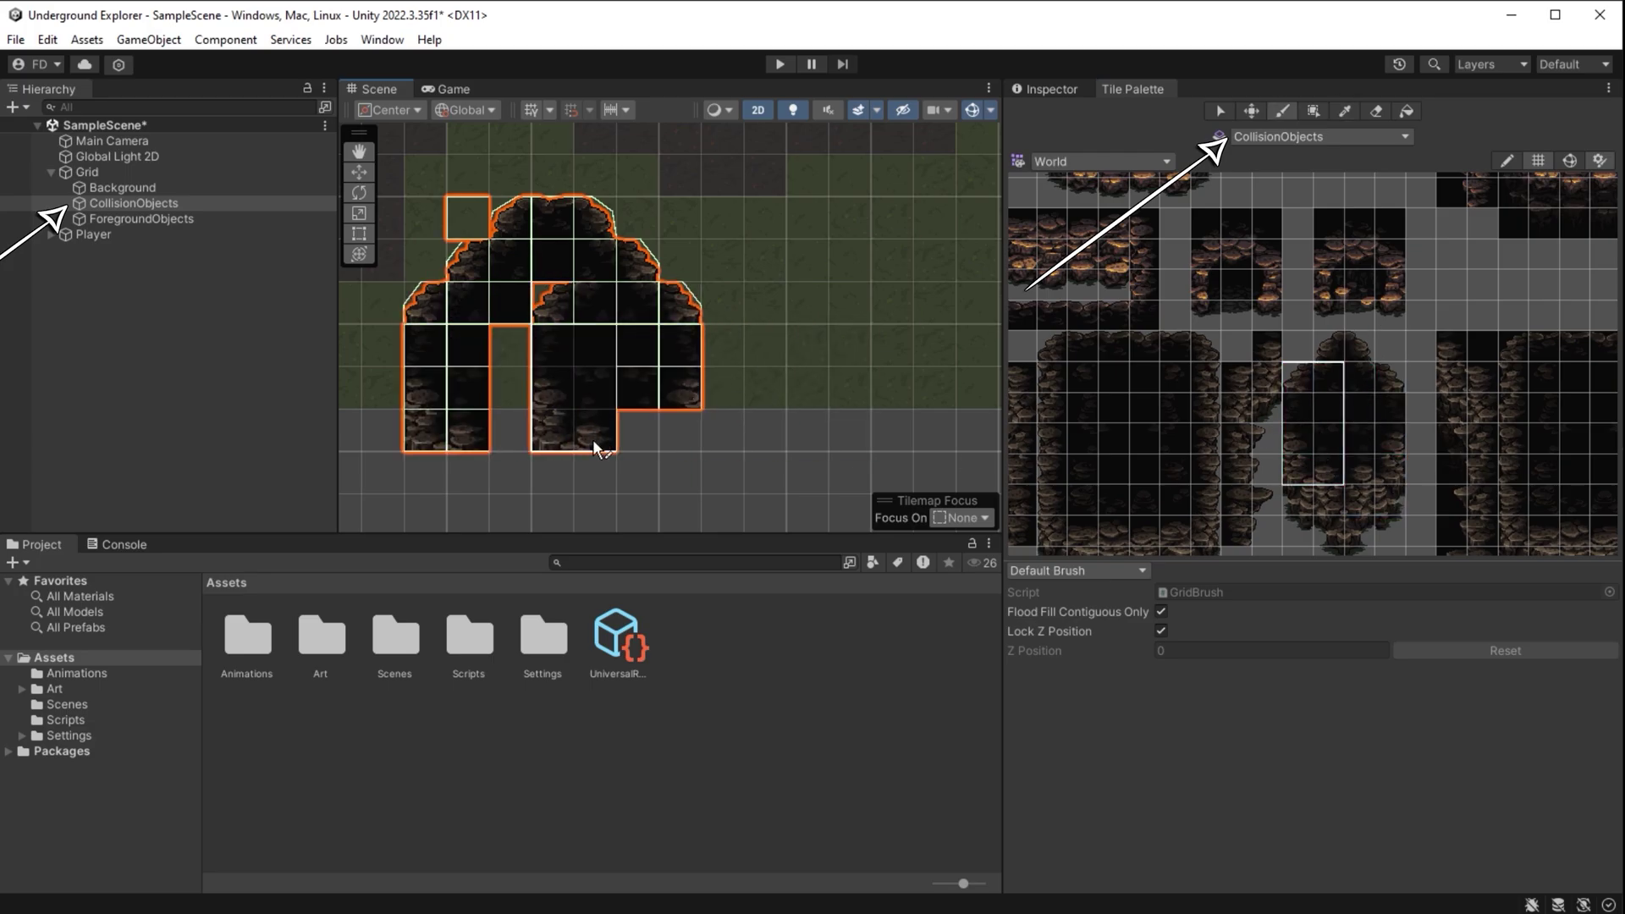
Erase the stray tile northwest of the rock wall and fill the wall's hollow center with a dark interior rock block
click(1376, 111)
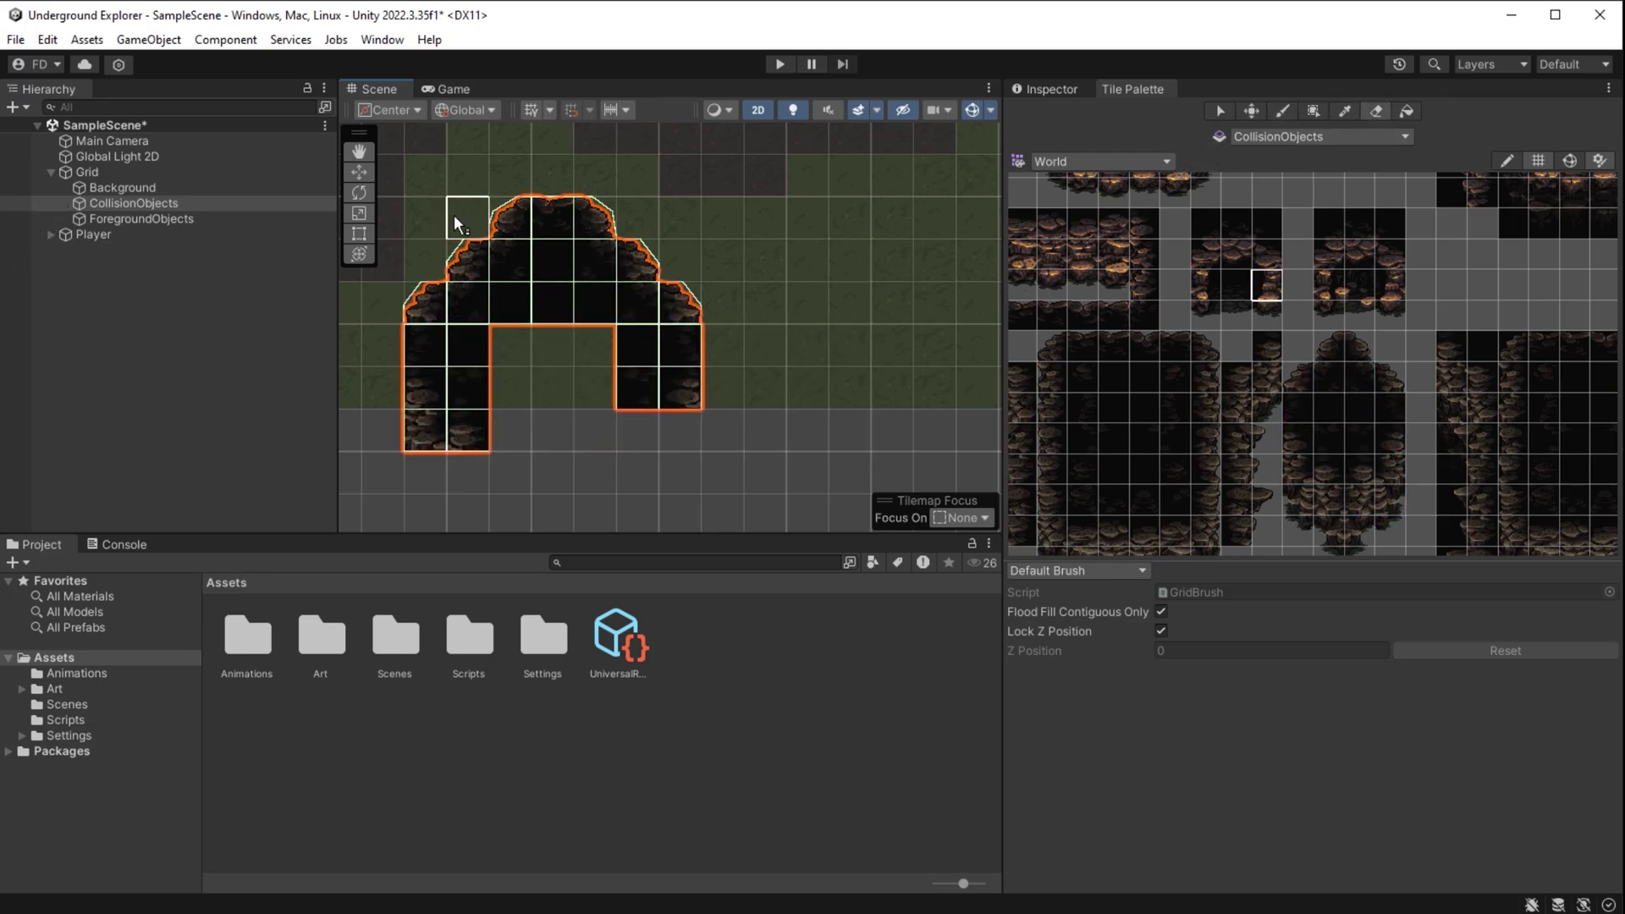
scroll(611, 372, down, 3)
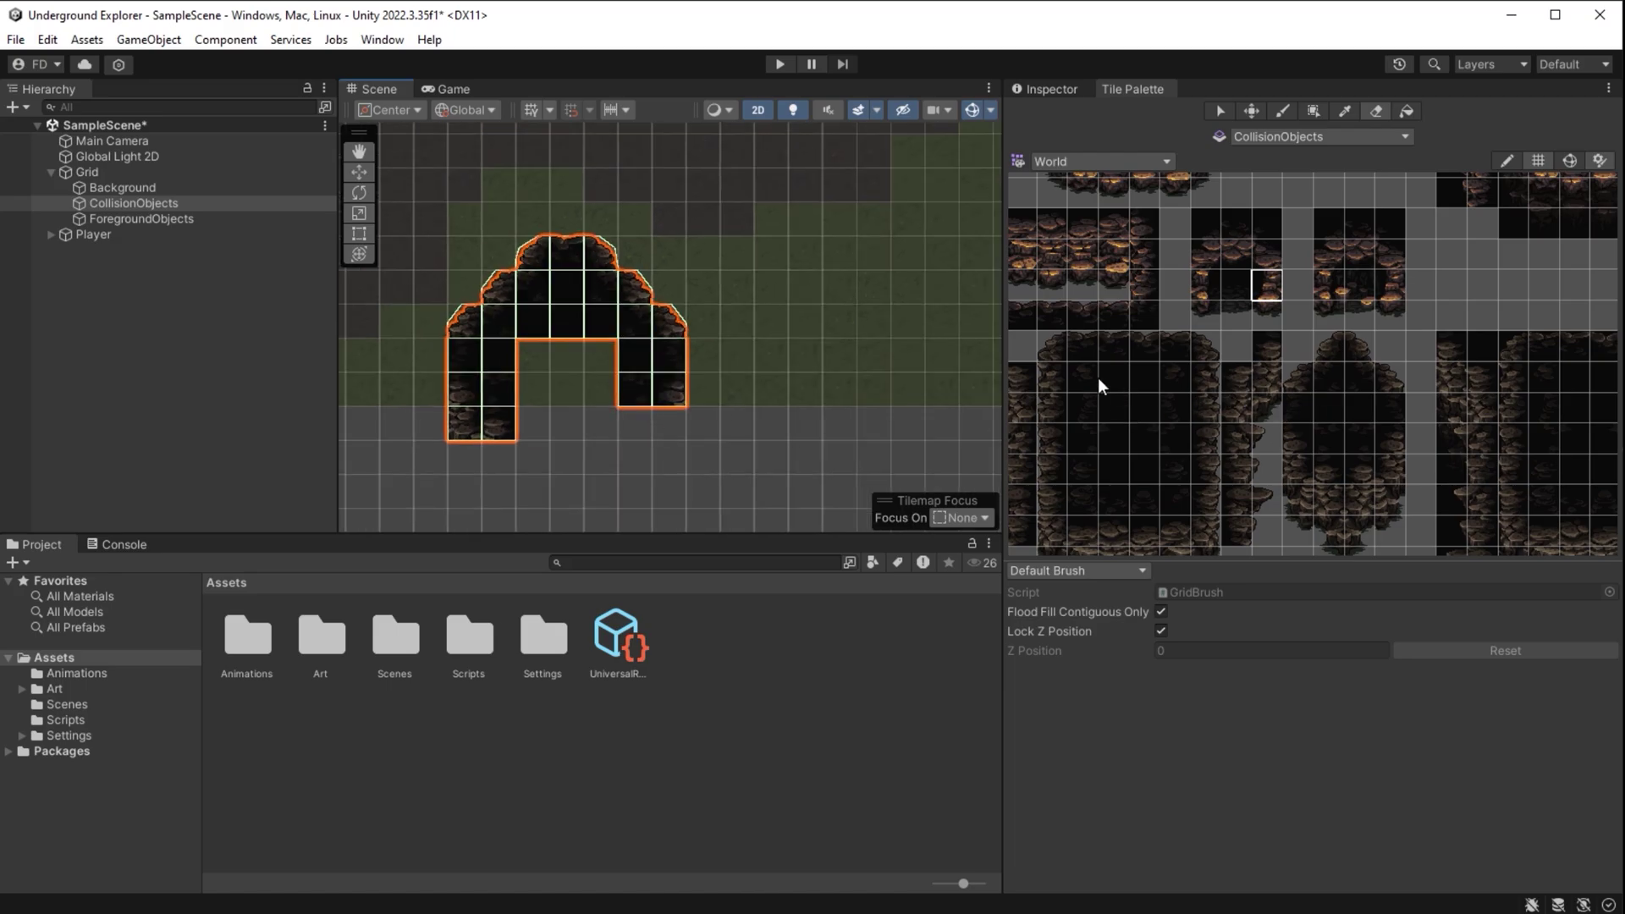
drag(1095, 377, 1177, 442)
click(613, 433)
Start a low rock border running west from the wall's base with a 4×1 top-edge block
scroll(609, 424, down, 3)
middle_drag(617, 444, 816, 439)
scroll(819, 436, down, 2)
drag(1052, 347, 1151, 347)
click(708, 415)
Place a 1×2 slope piece at the rock wall's western foot to join it to the low border
scroll(707, 413, up, 6)
middle_drag(1134, 443, 1228, 466)
click(1378, 378)
drag(1383, 374, 1388, 399)
click(734, 379)
Continue the low rock border west toward the map's edge with the 4×1 top-edge block
scroll(734, 379, down, 6)
middle_drag(747, 388, 887, 394)
drag(1140, 366, 1236, 369)
click(674, 383)
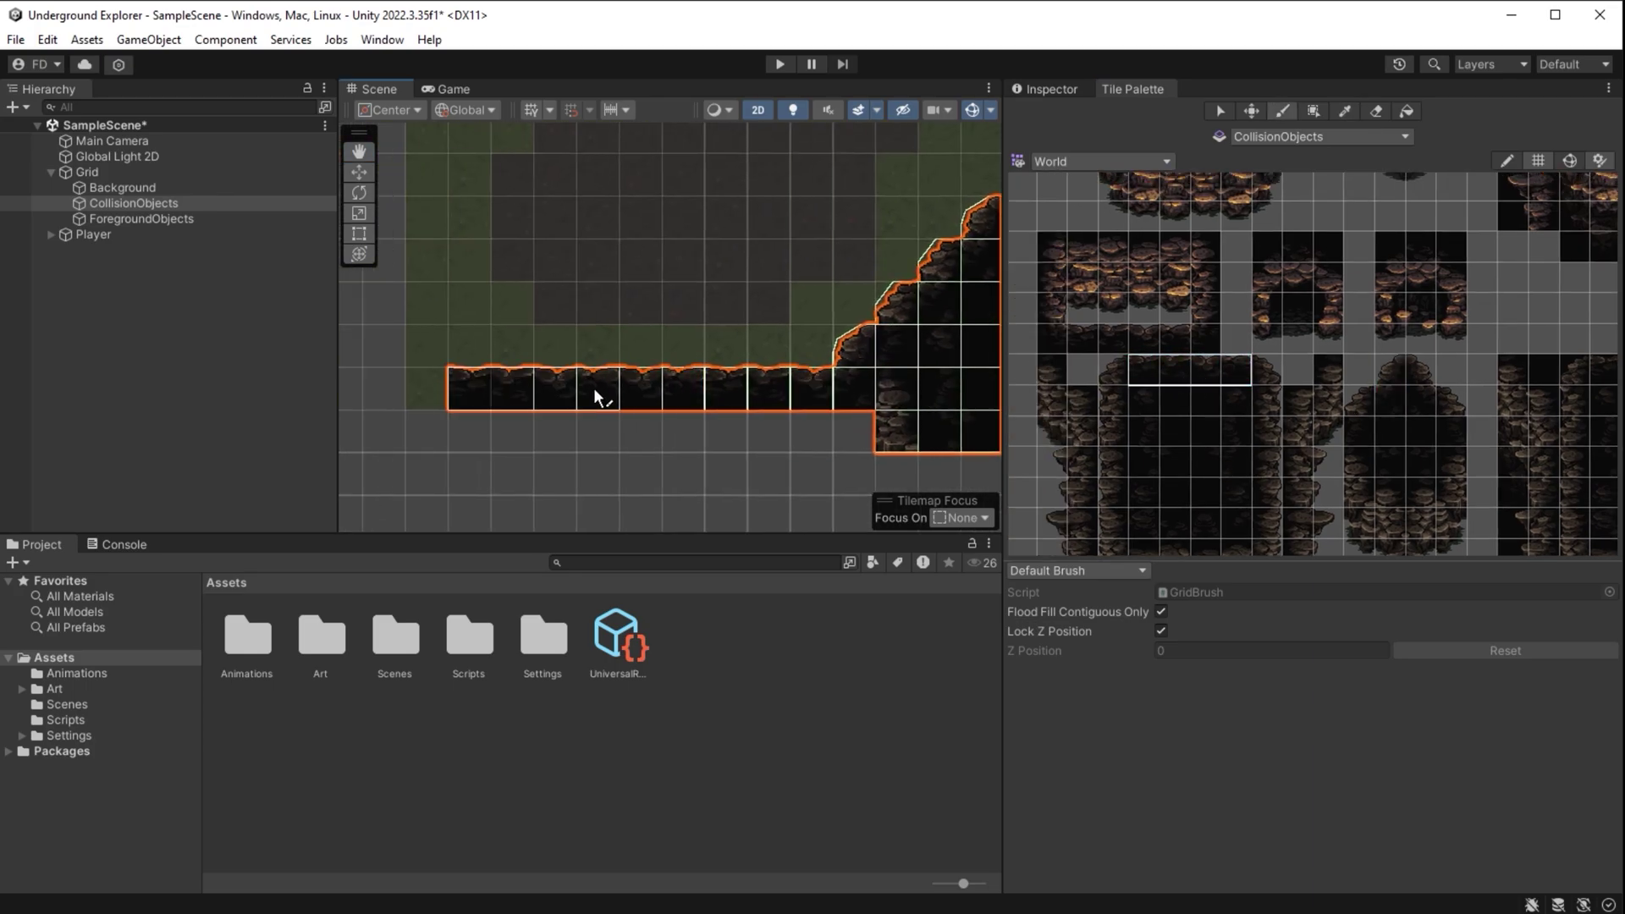
Close the border's western end with a 1×2 corner block from the oval wall's upper-right side
click(1423, 370)
click(425, 345)
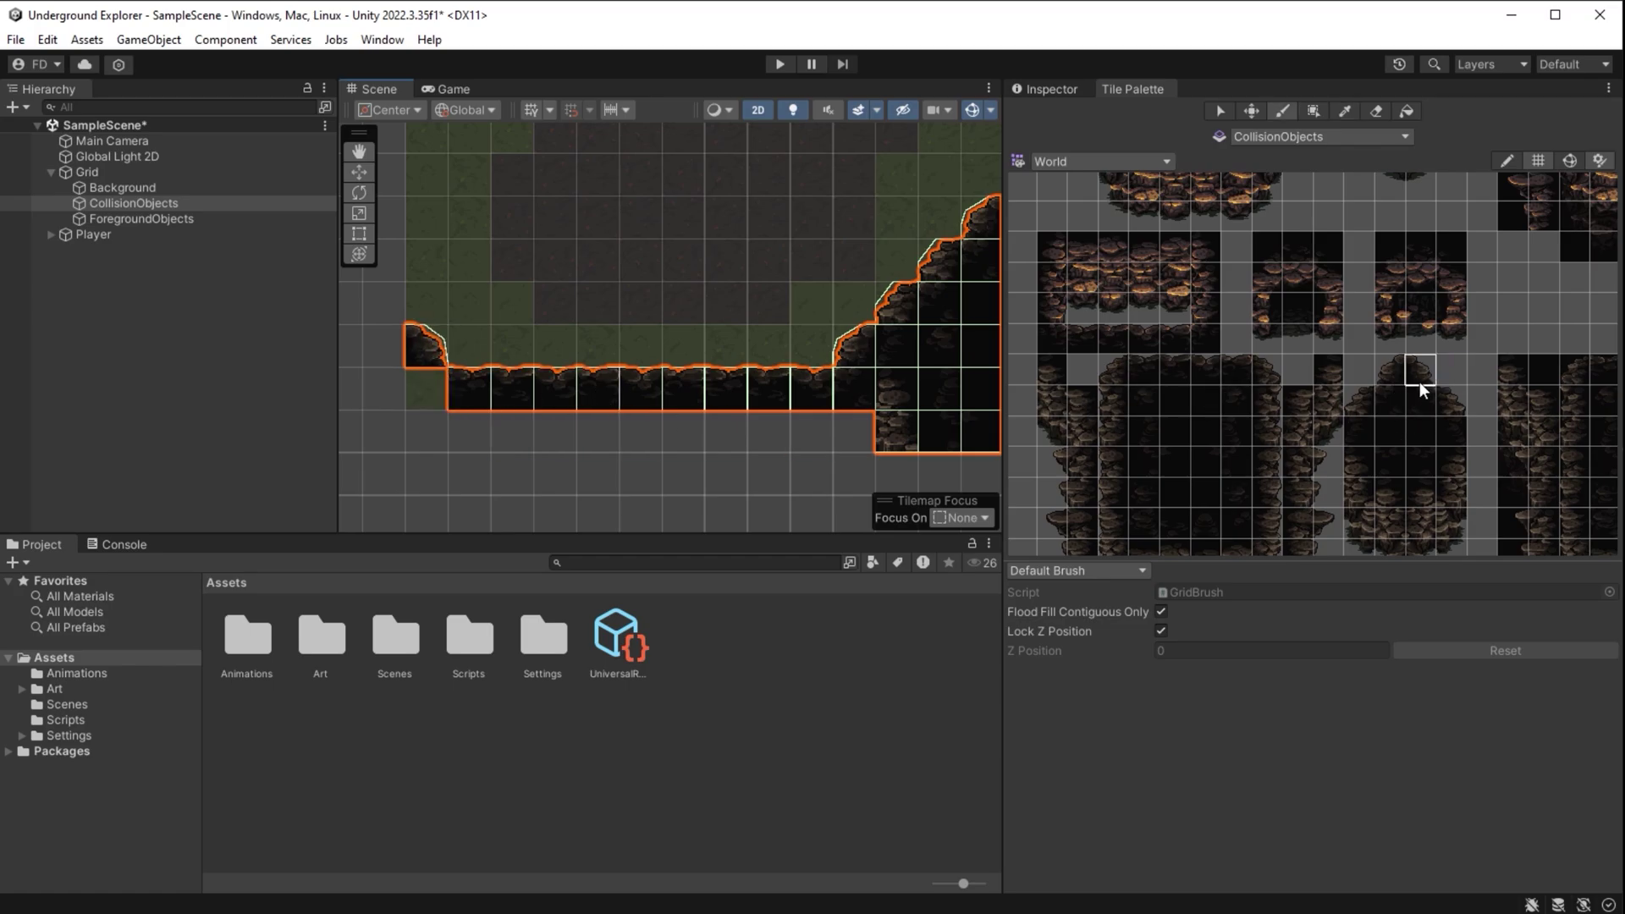
drag(1419, 383, 1421, 403)
scroll(743, 435, down, 4)
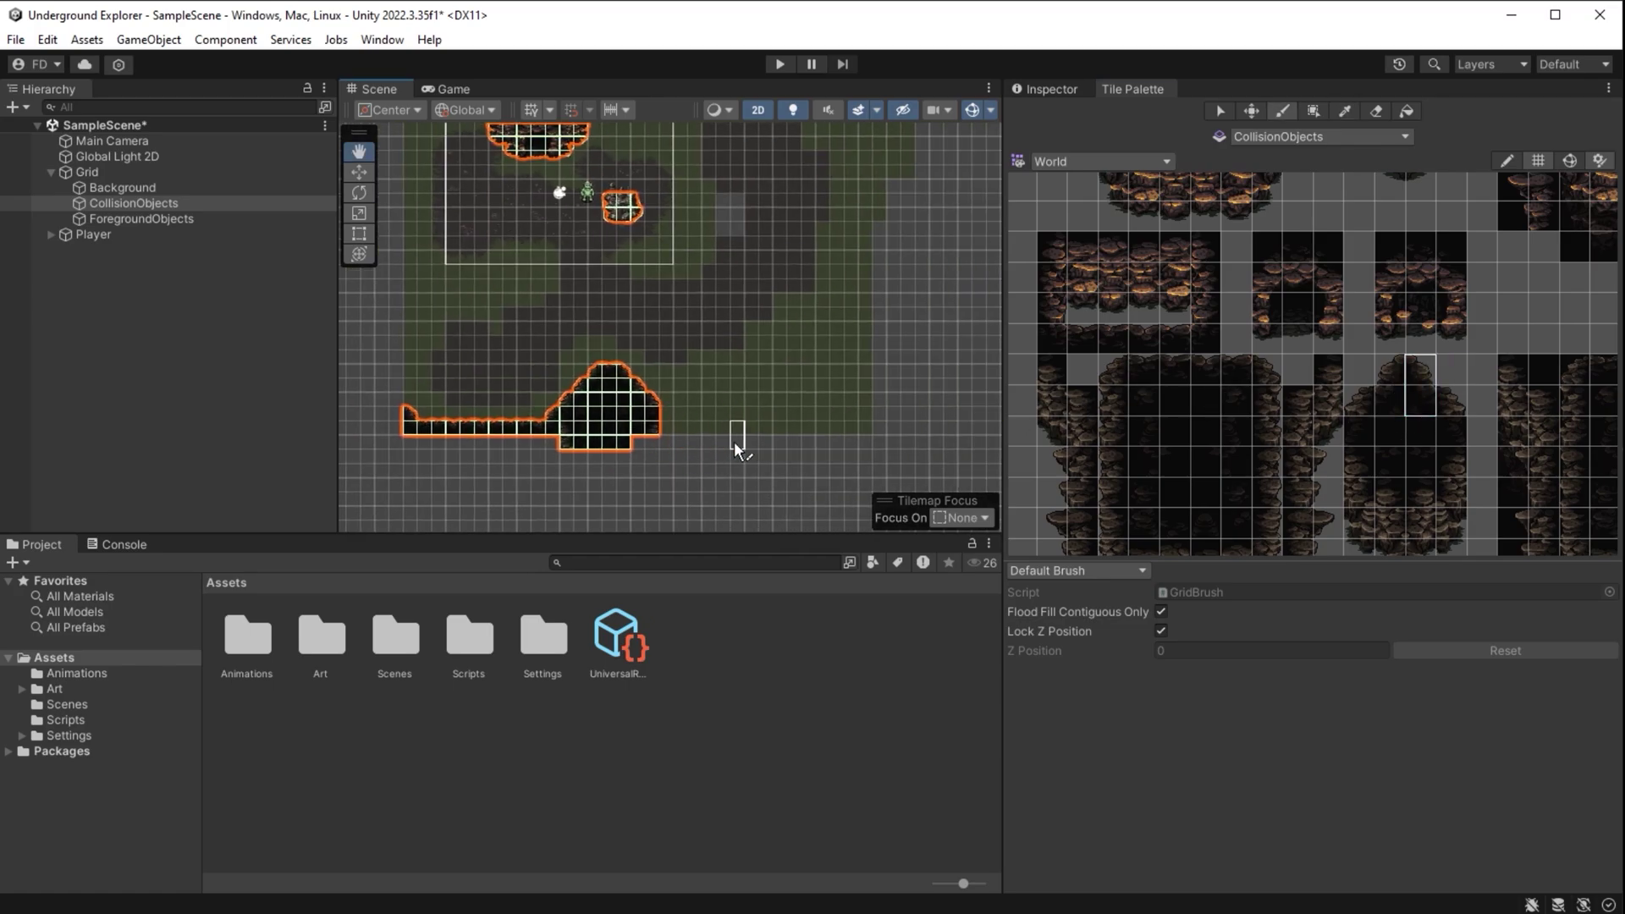
Add a slope piece at the rock wall's eastern foot and extend the low border east with 4×1 top-edge blocks
scroll(720, 440, up, 4)
drag(1141, 370, 1241, 373)
drag(1420, 370, 1440, 389)
drag(1271, 381, 1143, 373)
click(818, 415)
scroll(872, 420, down, 3)
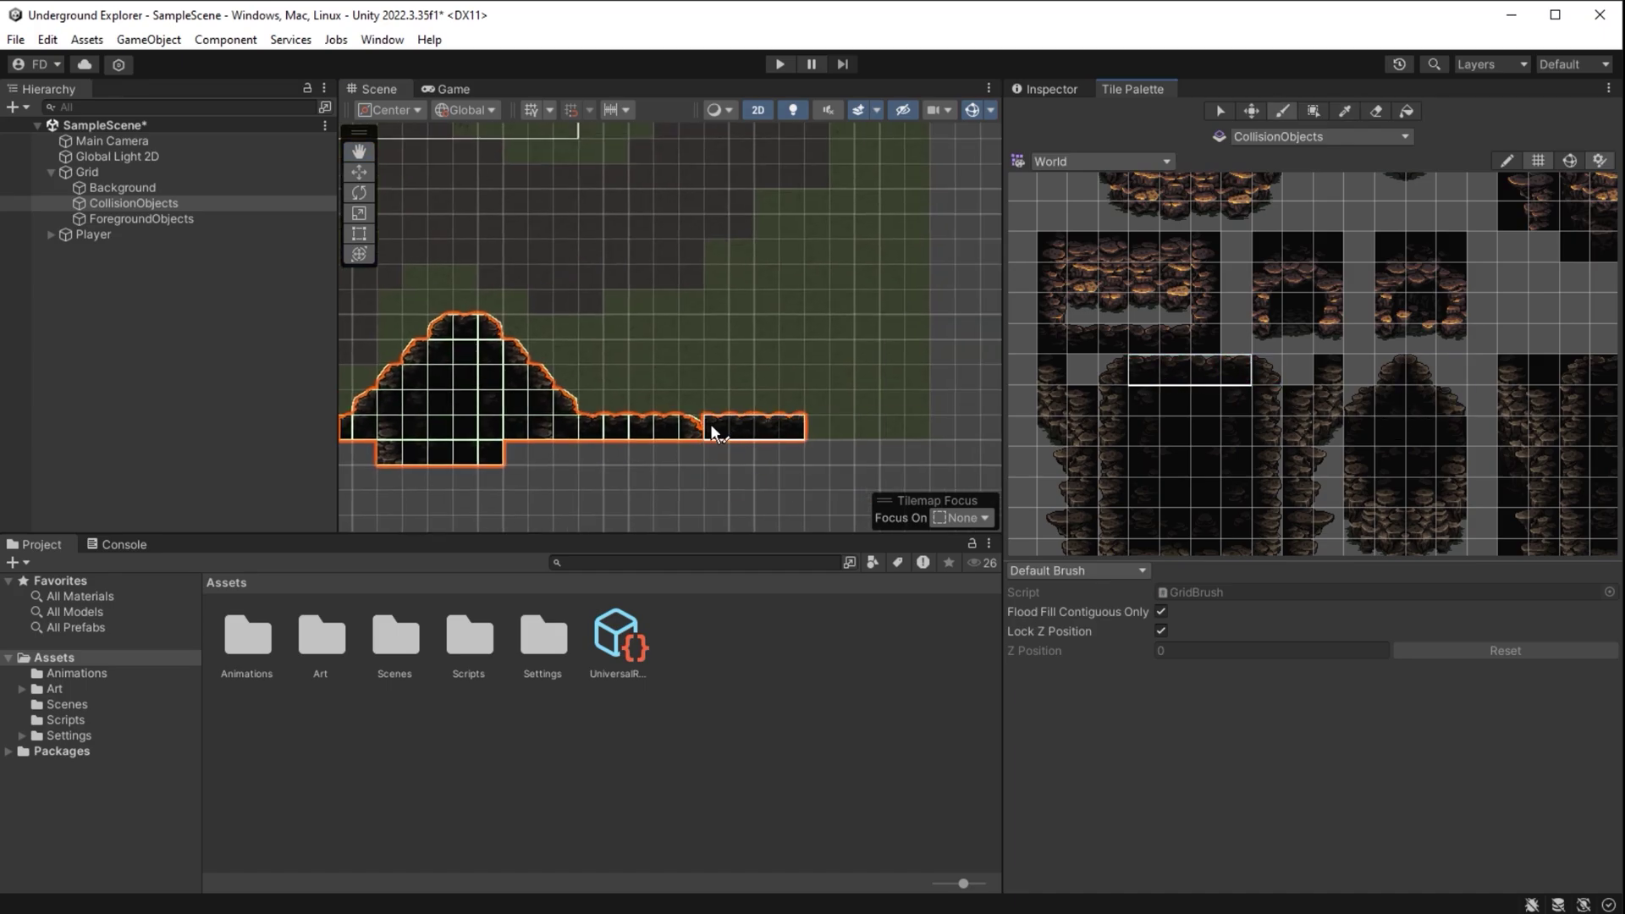
click(707, 428)
click(799, 429)
Close the border's eastern end with the oval wall's 2×3 upper-left block
mouse_move(1359, 368)
mouse_down()
mouse_move(1392, 402)
mouse_move(1390, 432)
mouse_up()
click(930, 432)
scroll(845, 439, down, 2)
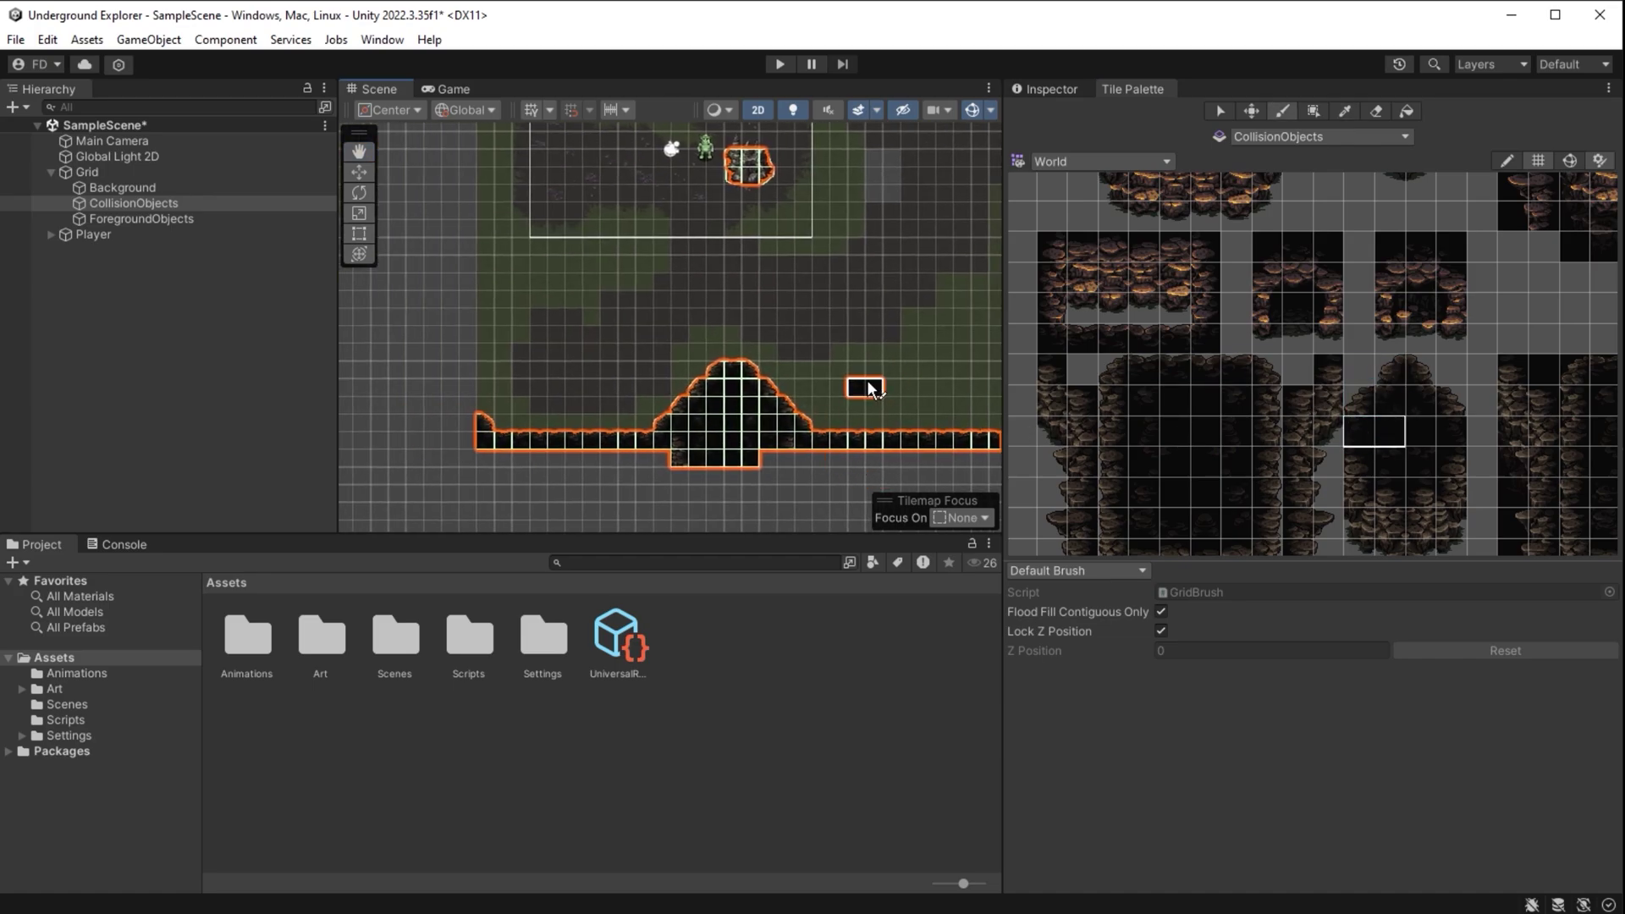
scroll(865, 391, up, 3)
Play-test the scene by walking the character south and back north, and stop the game
click(464, 88)
click(780, 65)
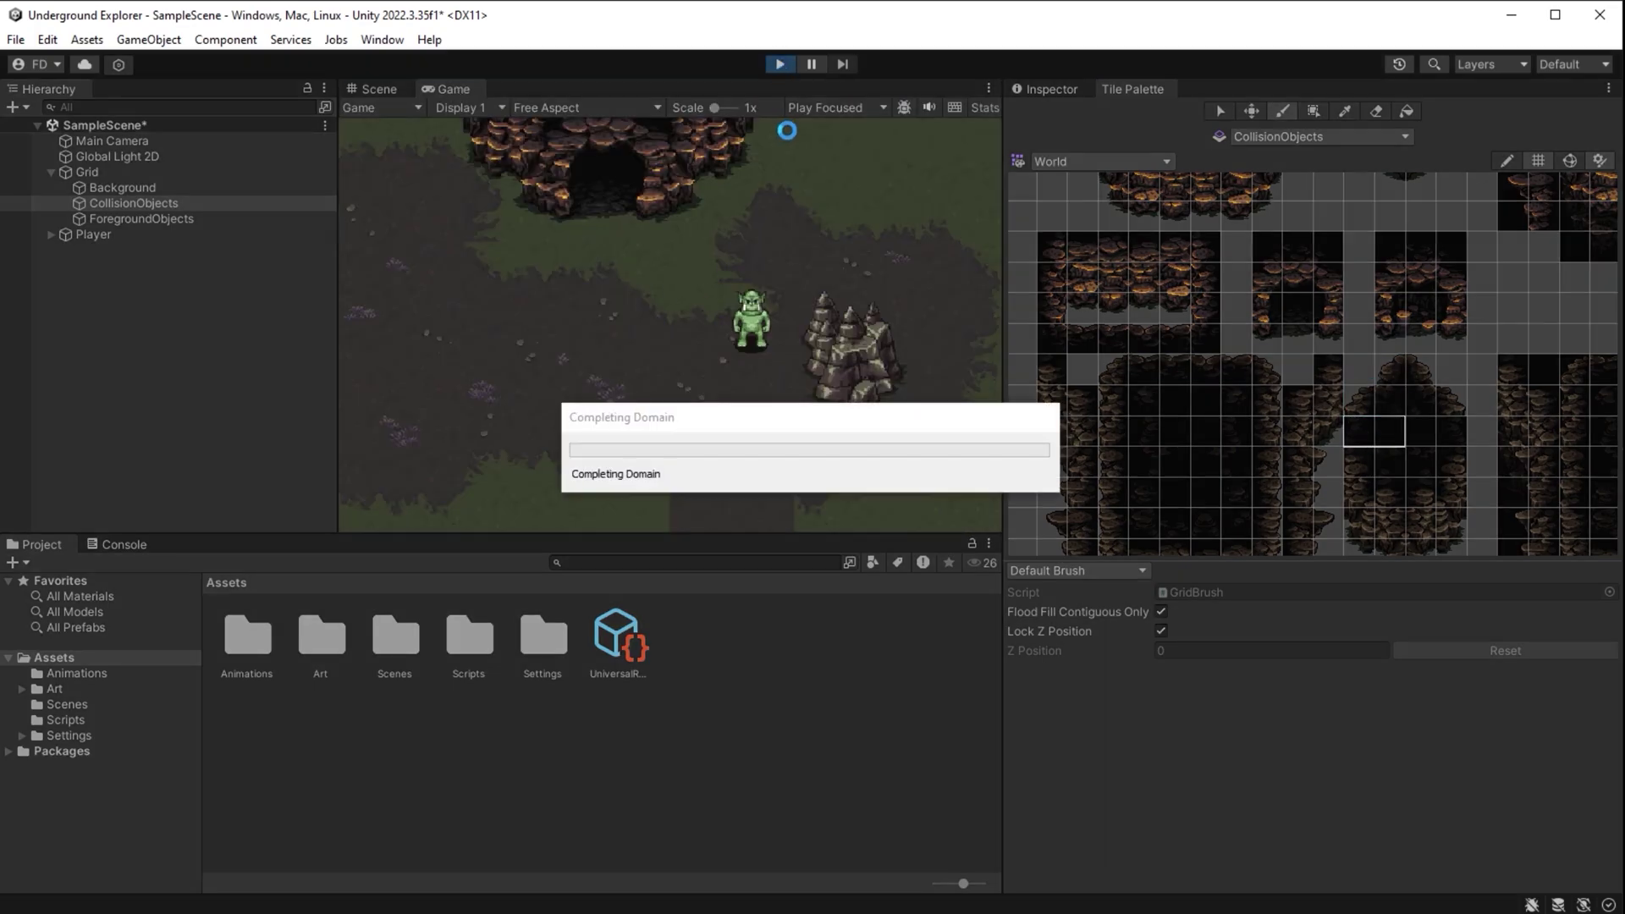
key(s)
key(s)
key(w)
click(780, 64)
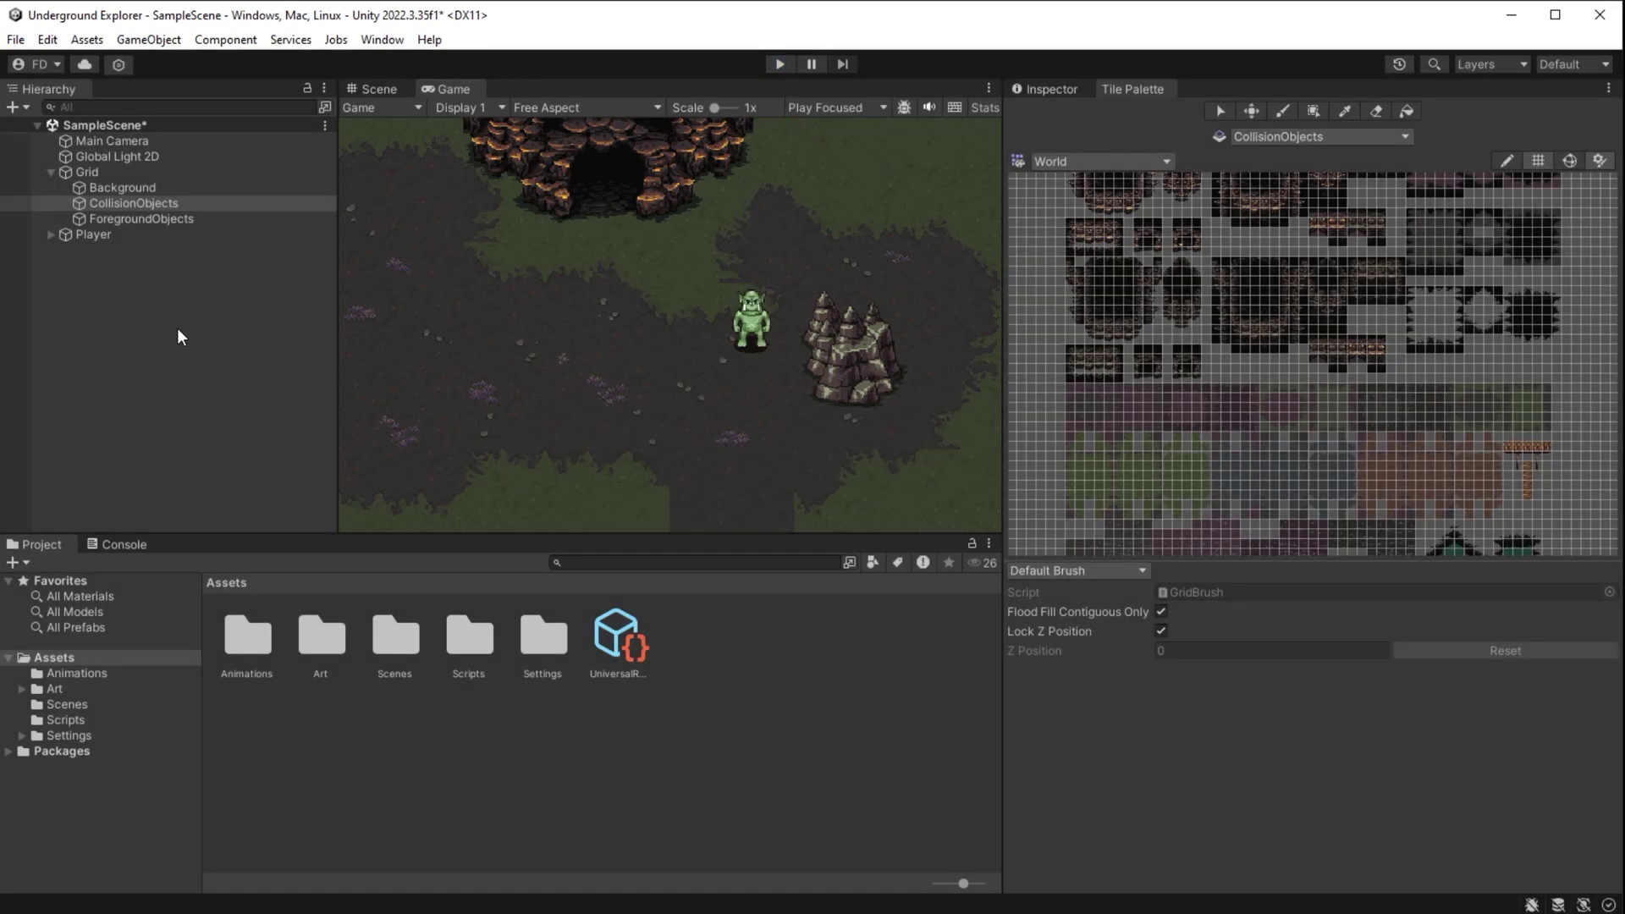
Make the Main Camera a child of the Player object
click(127, 148)
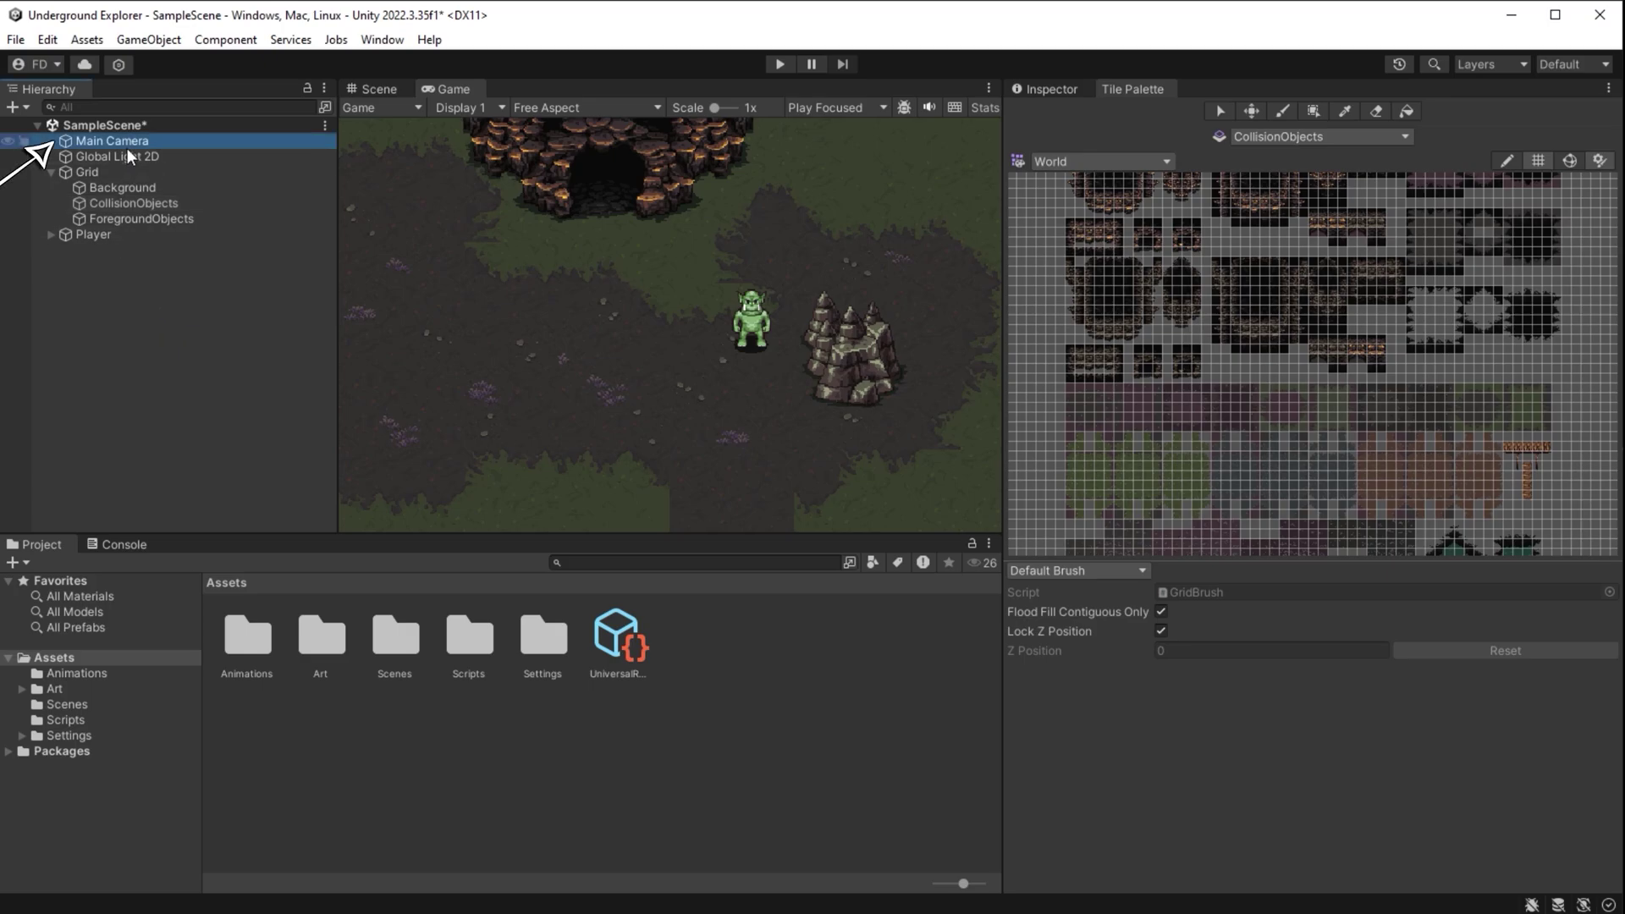
drag(138, 140, 108, 237)
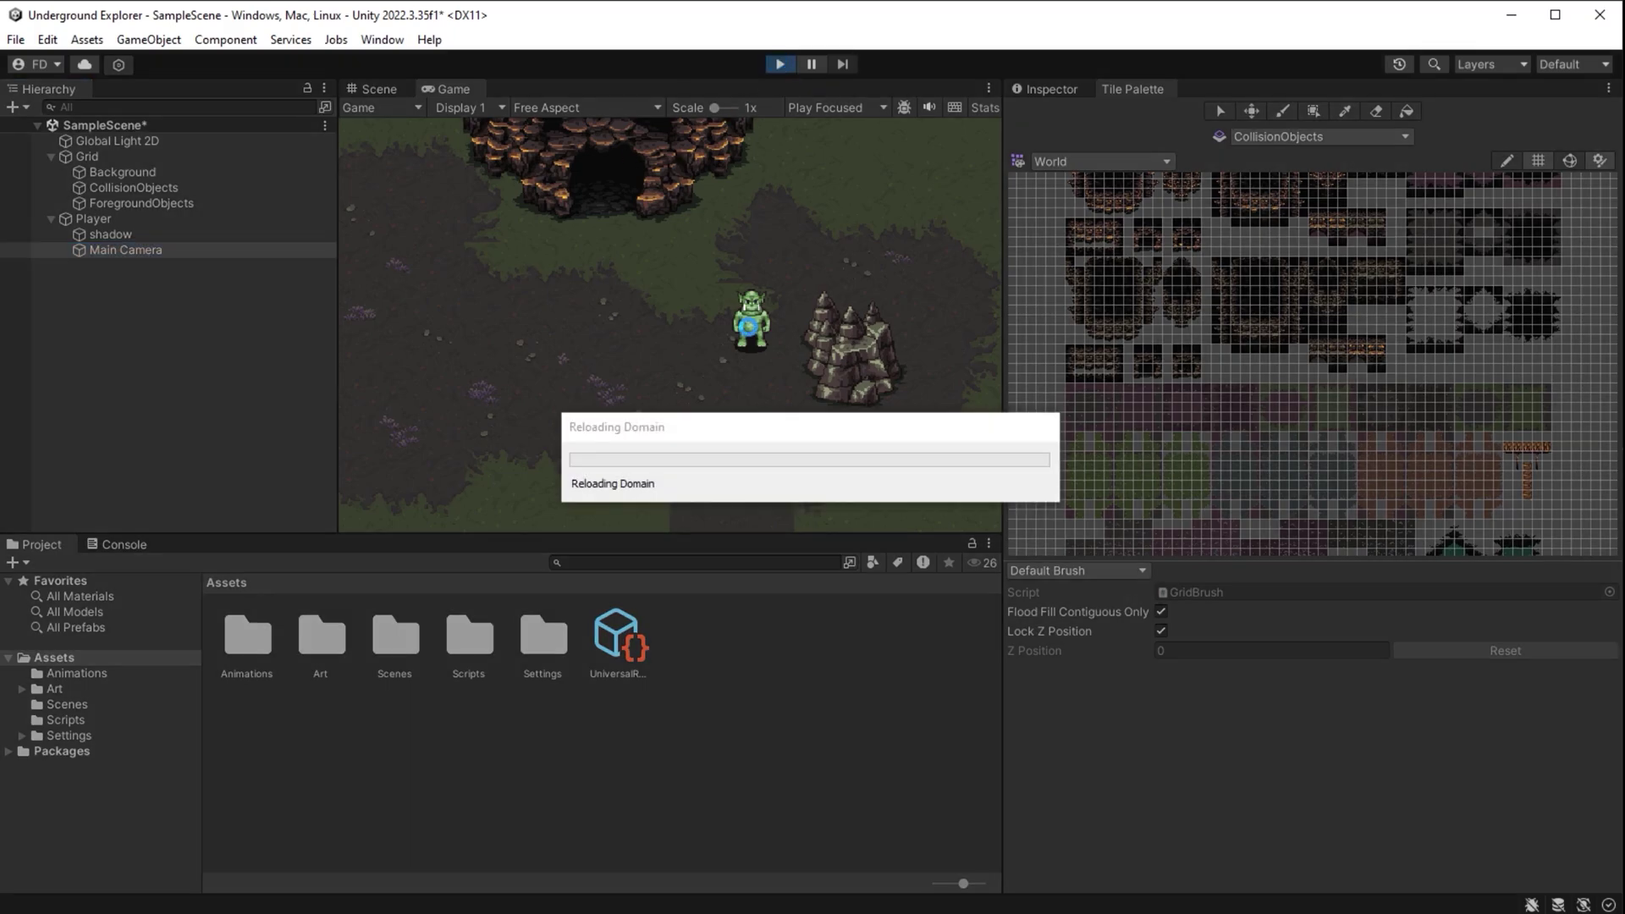
Maximize the running Game view and walk the character south to the rock wall to test the camera following
double_click(439, 89)
key(s)
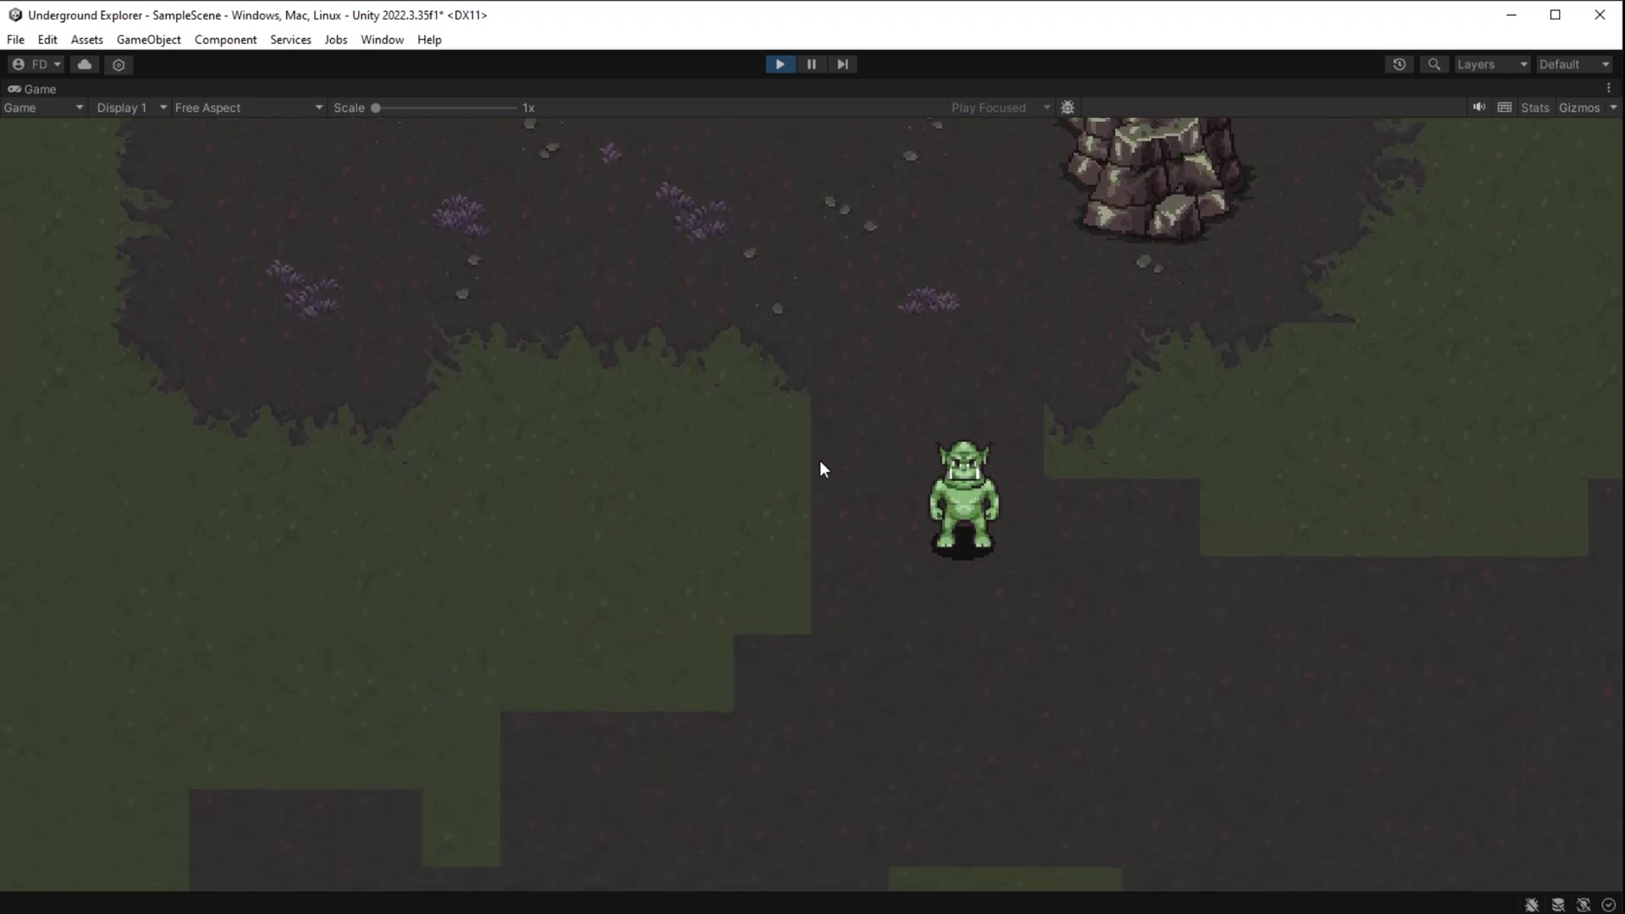
key(a)
key(s)
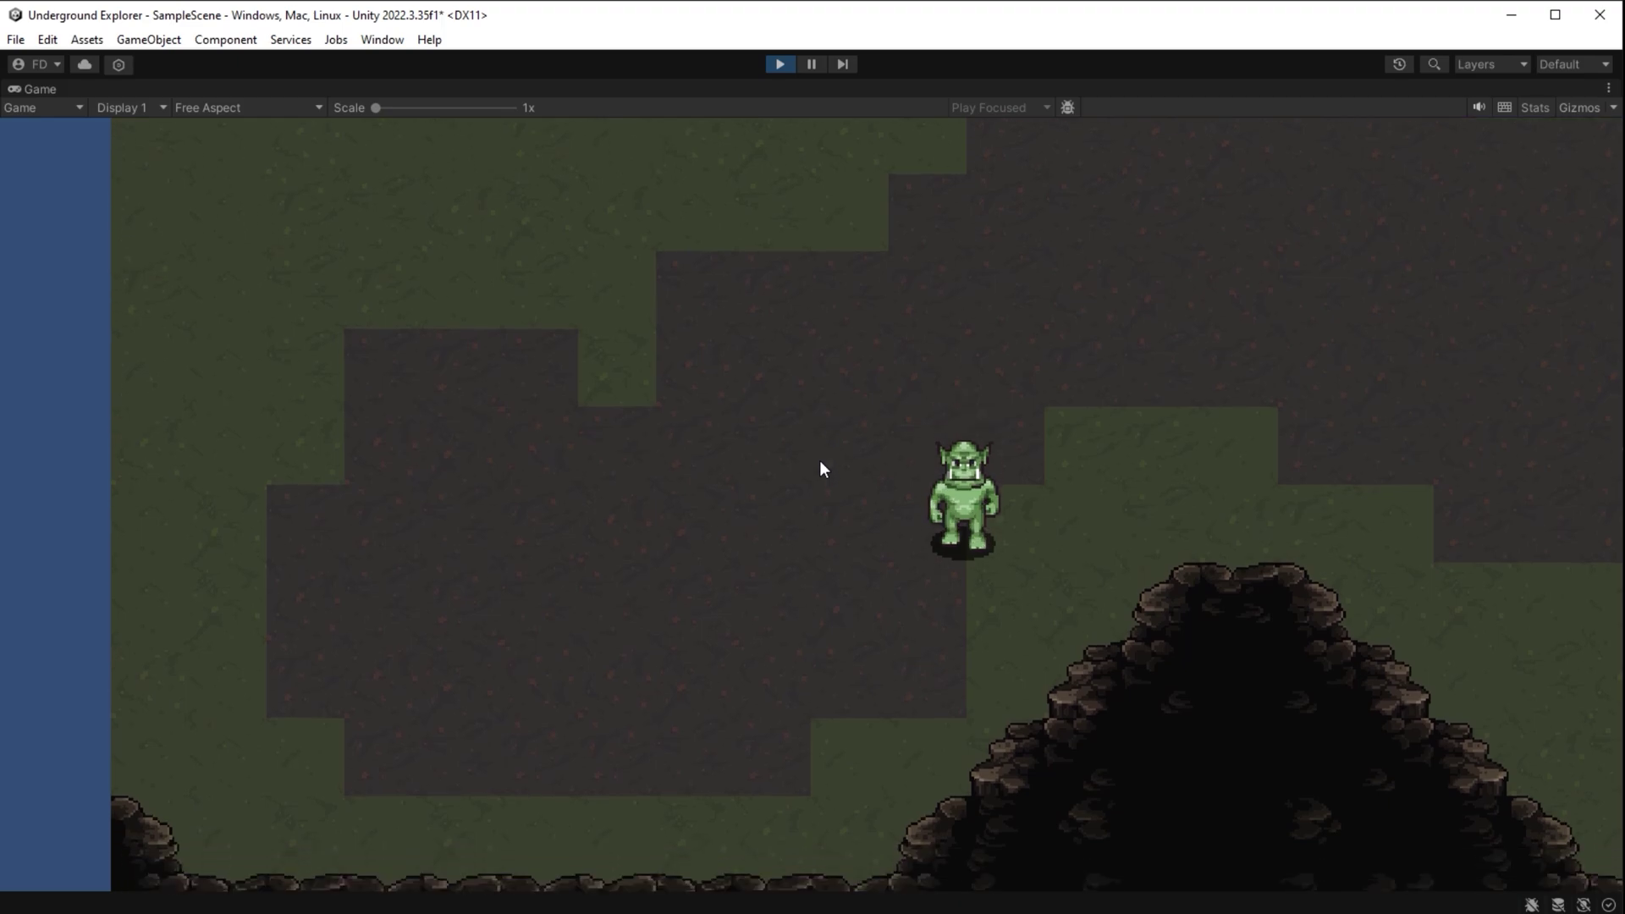
key(d)
key(s)
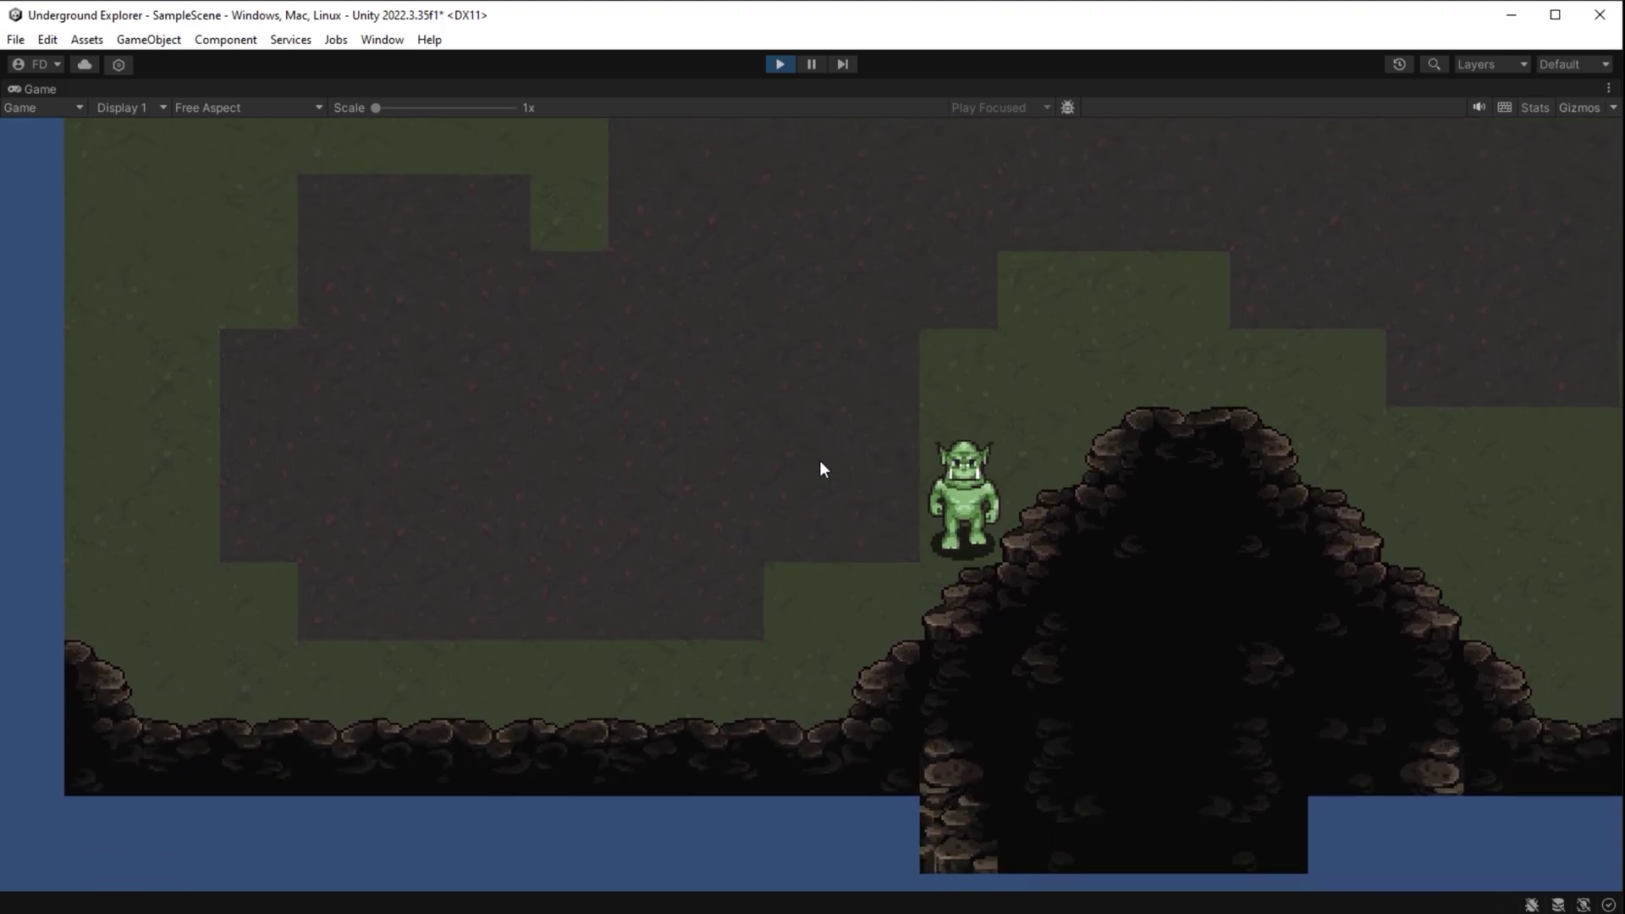
Walk the character west and east along the southern border to test its collision, and stop the game
key(a)
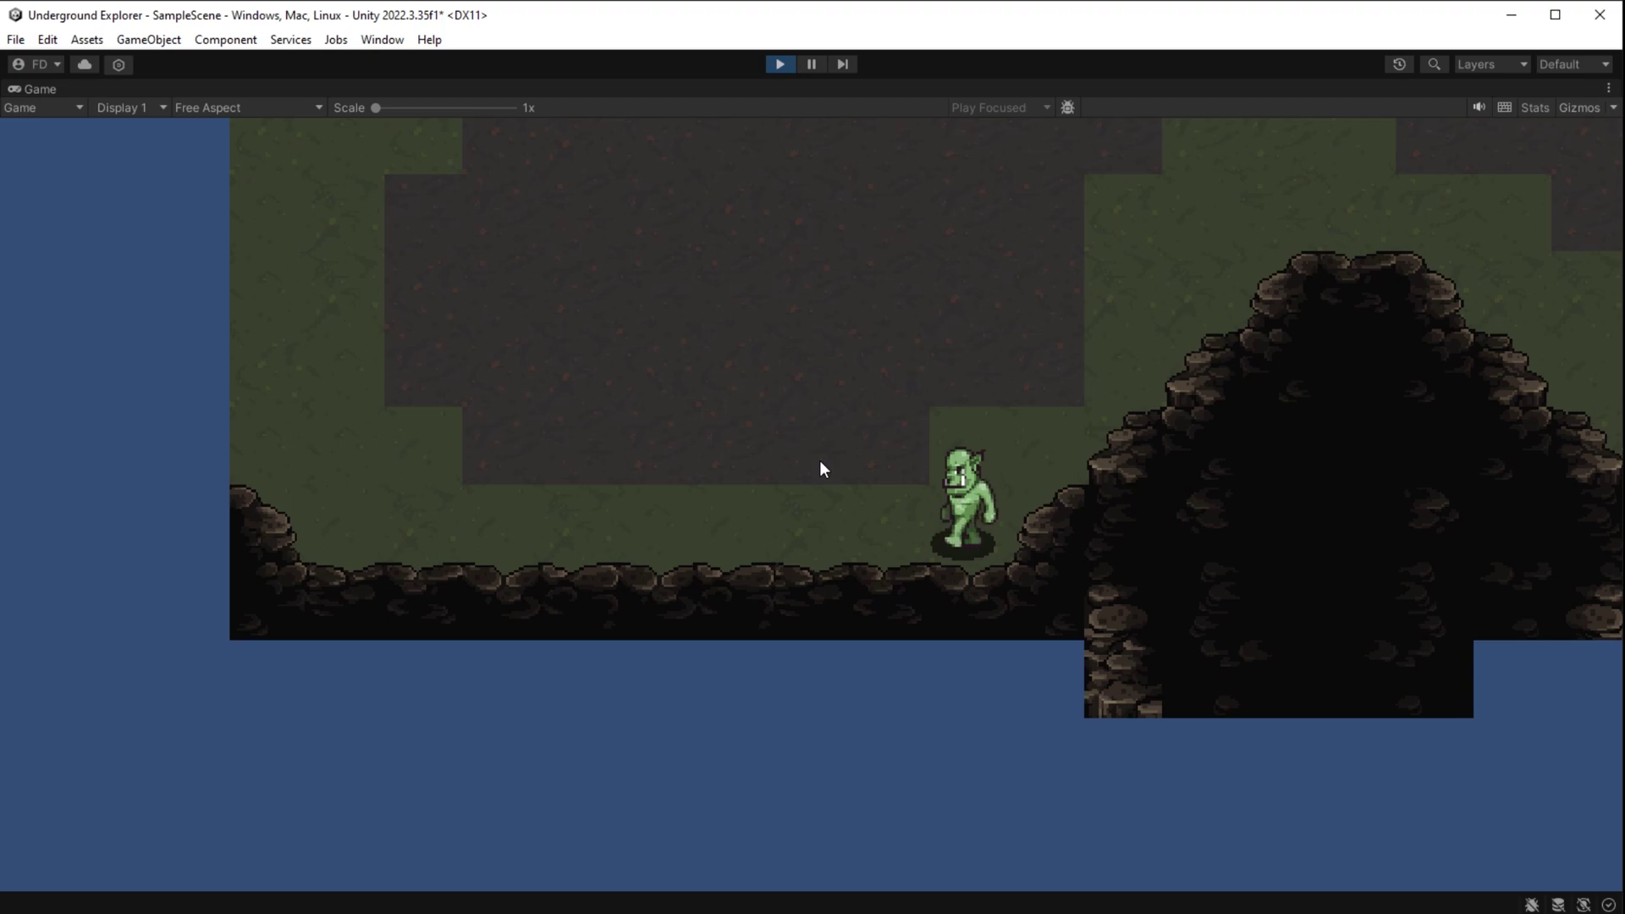
key(w)
key(a)
key(s)
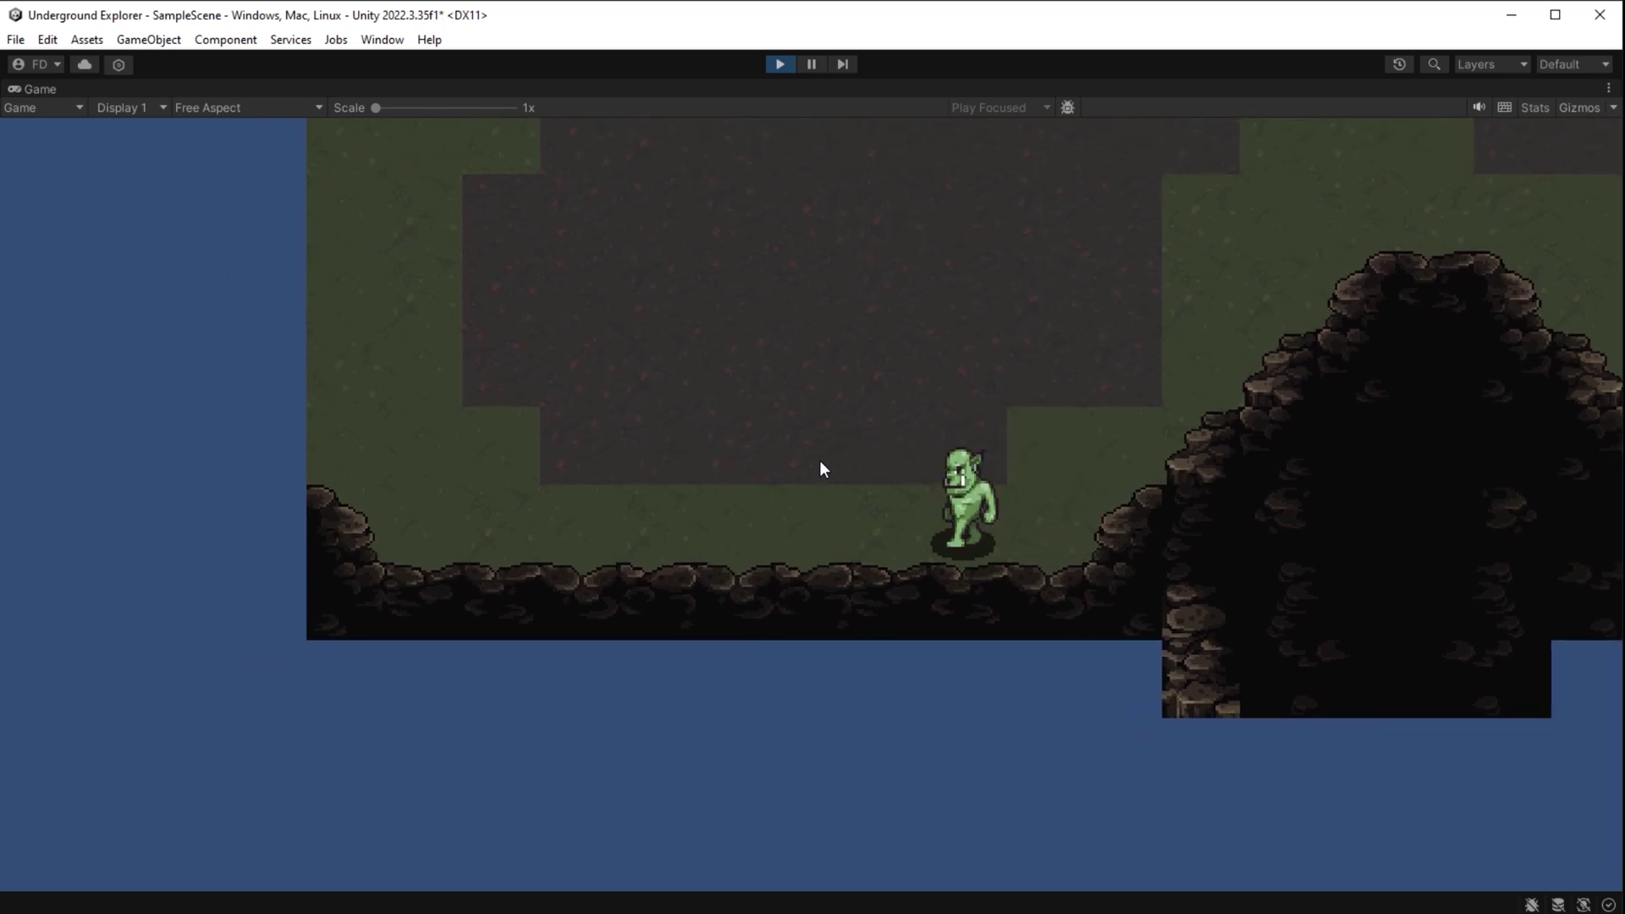
key(w)
key(a)
key(s)
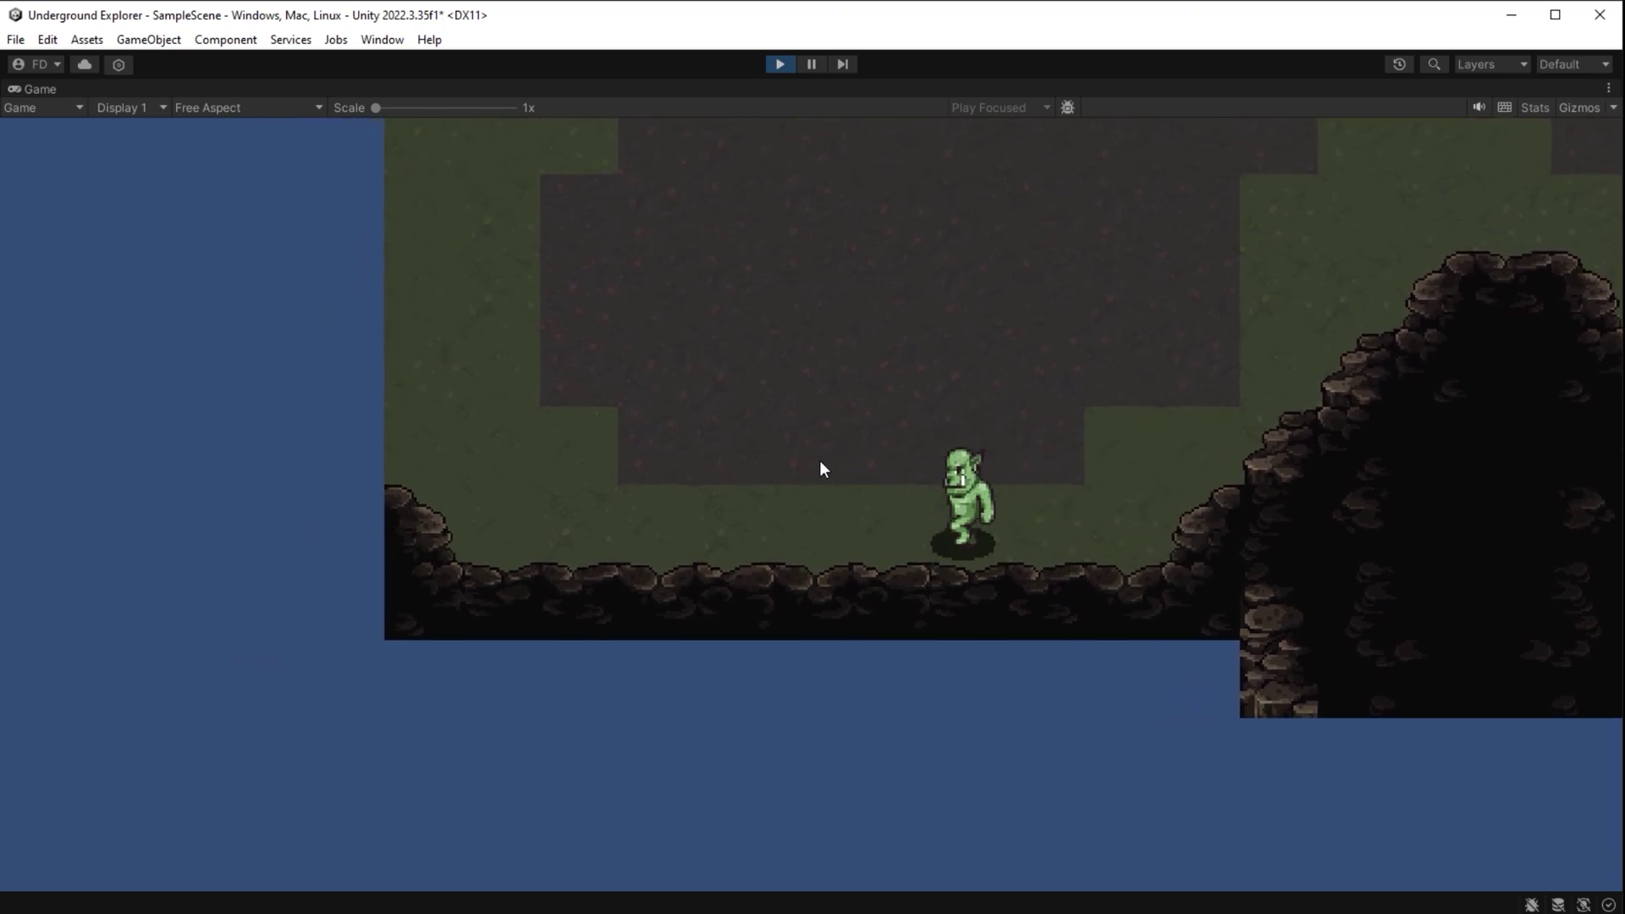
key(w)
key(a)
key(d)
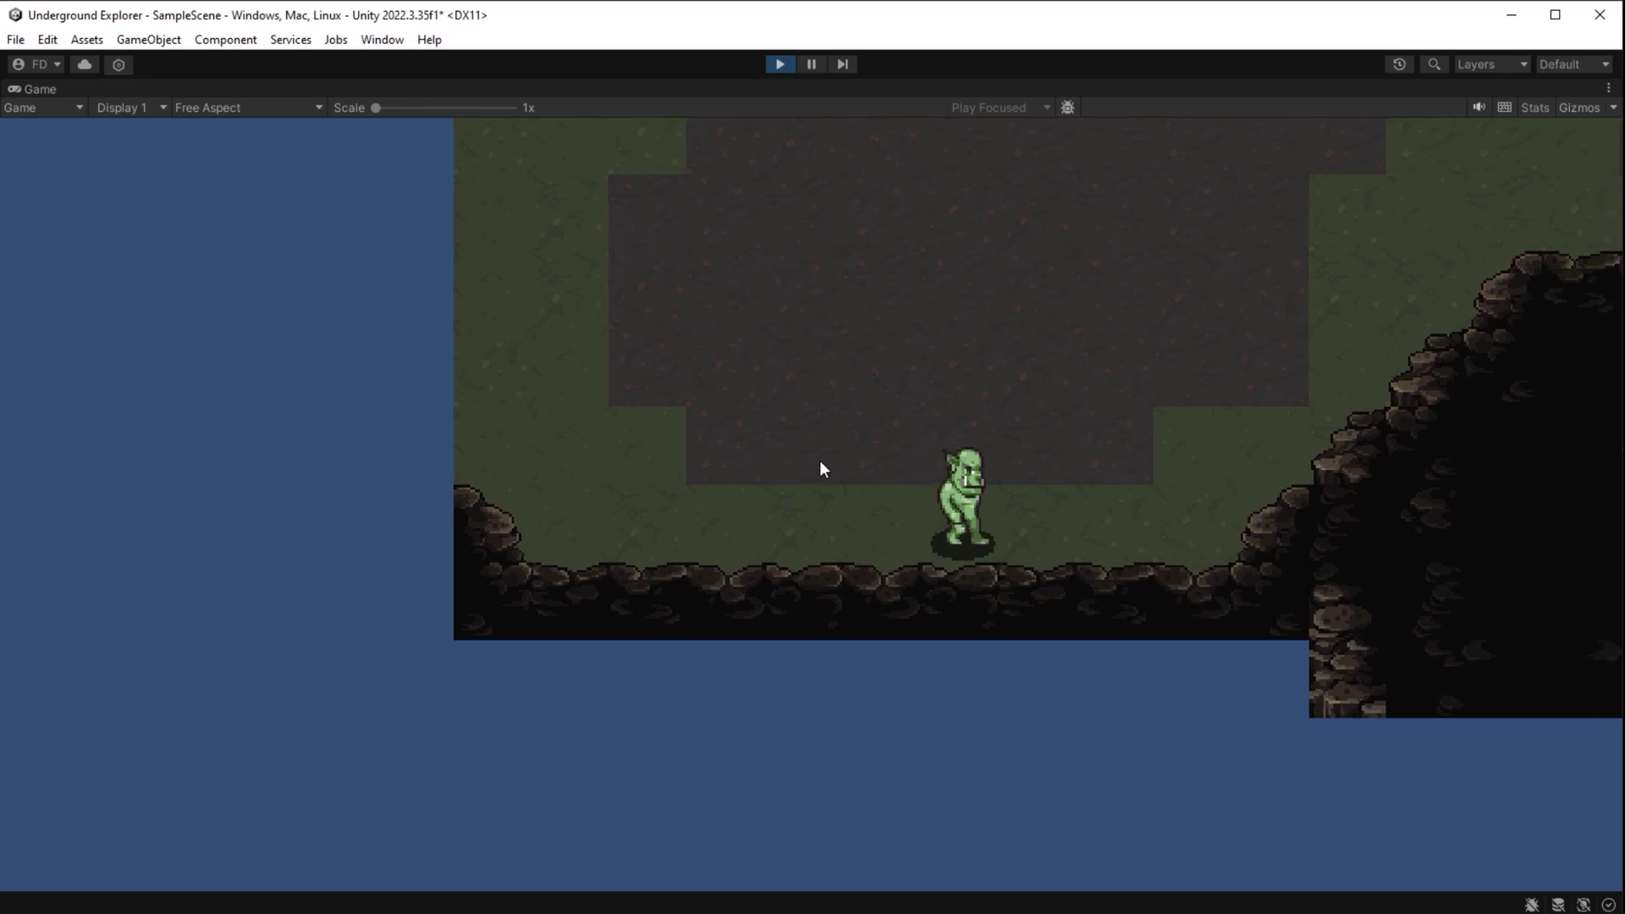
key(d)
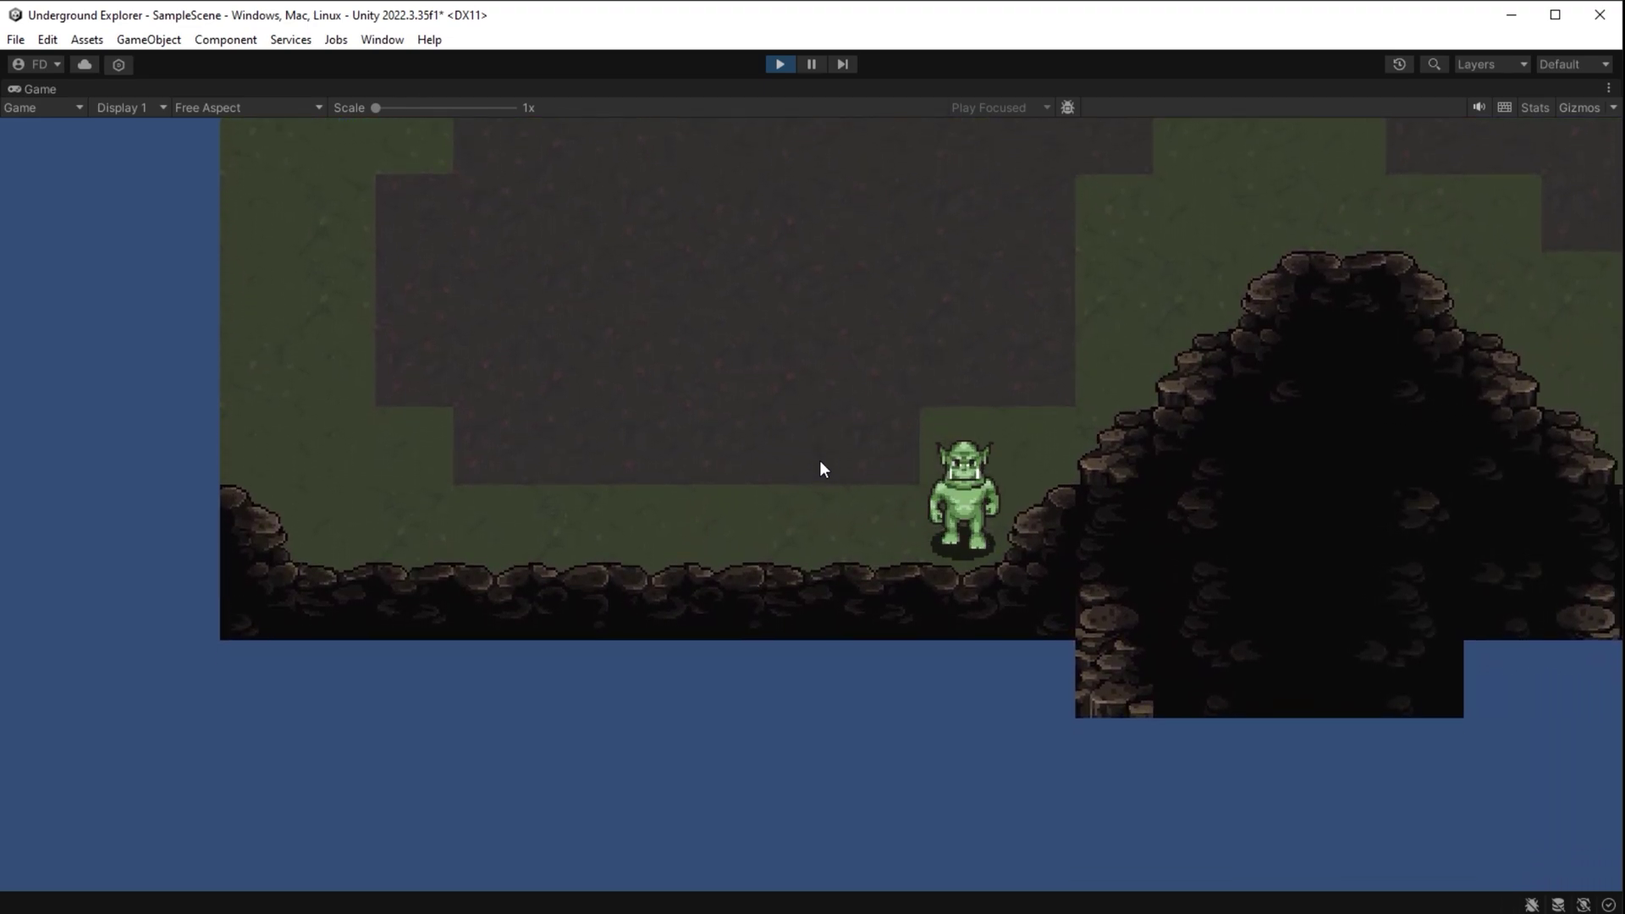
click(781, 66)
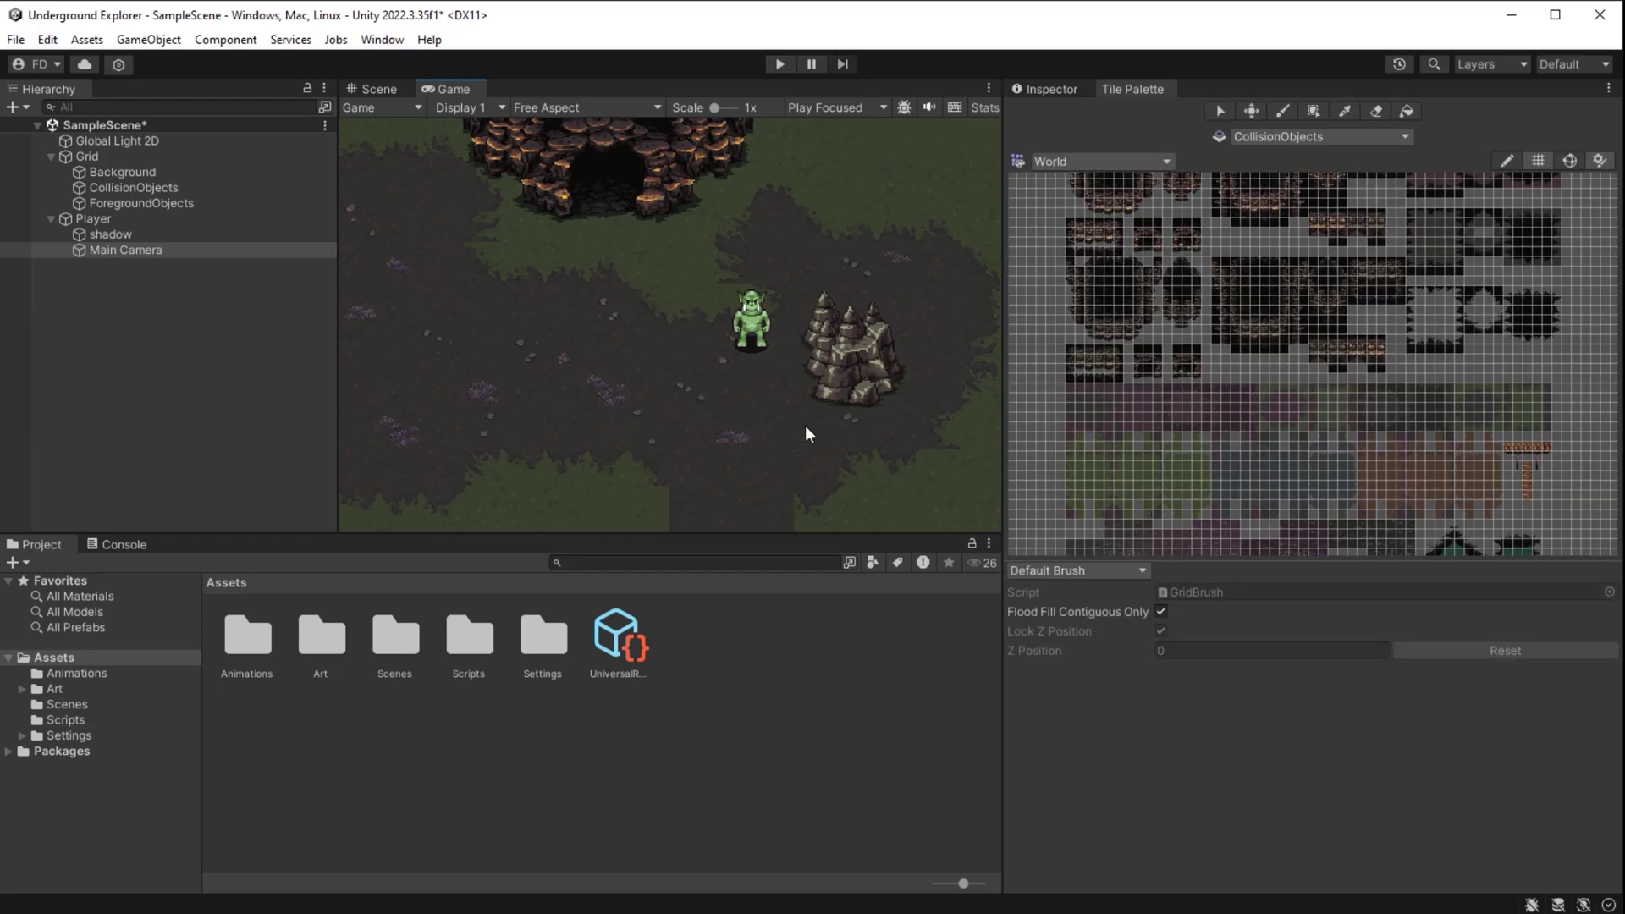
Return to the Scene view and select the CollisionObjects tilemap with the full southern wall in view
click(379, 89)
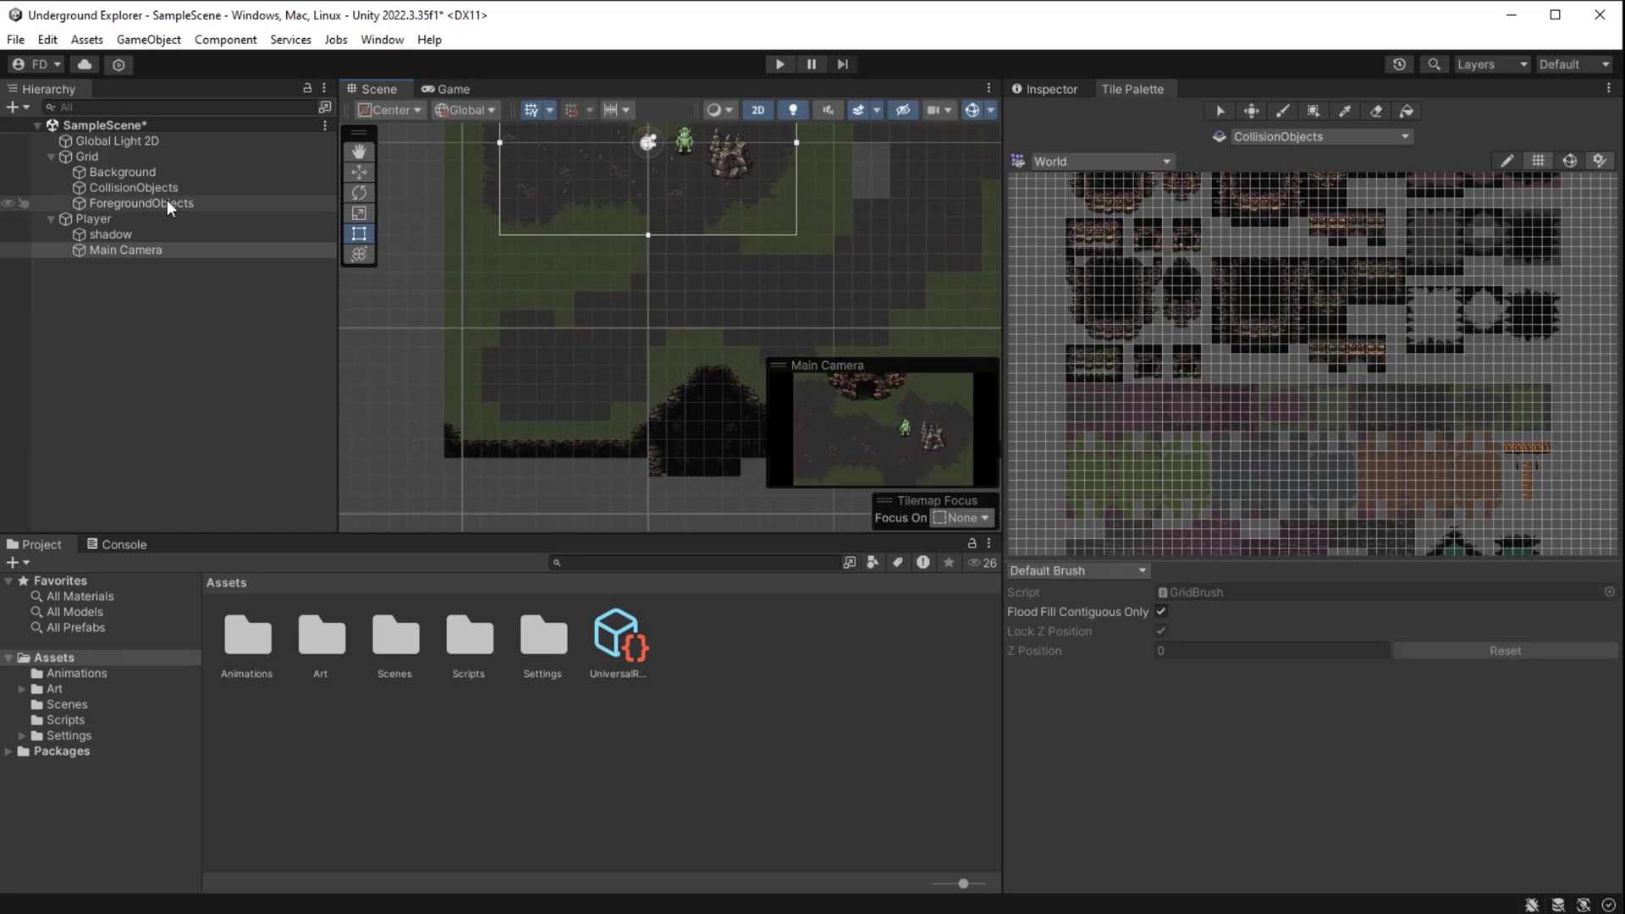
click(138, 189)
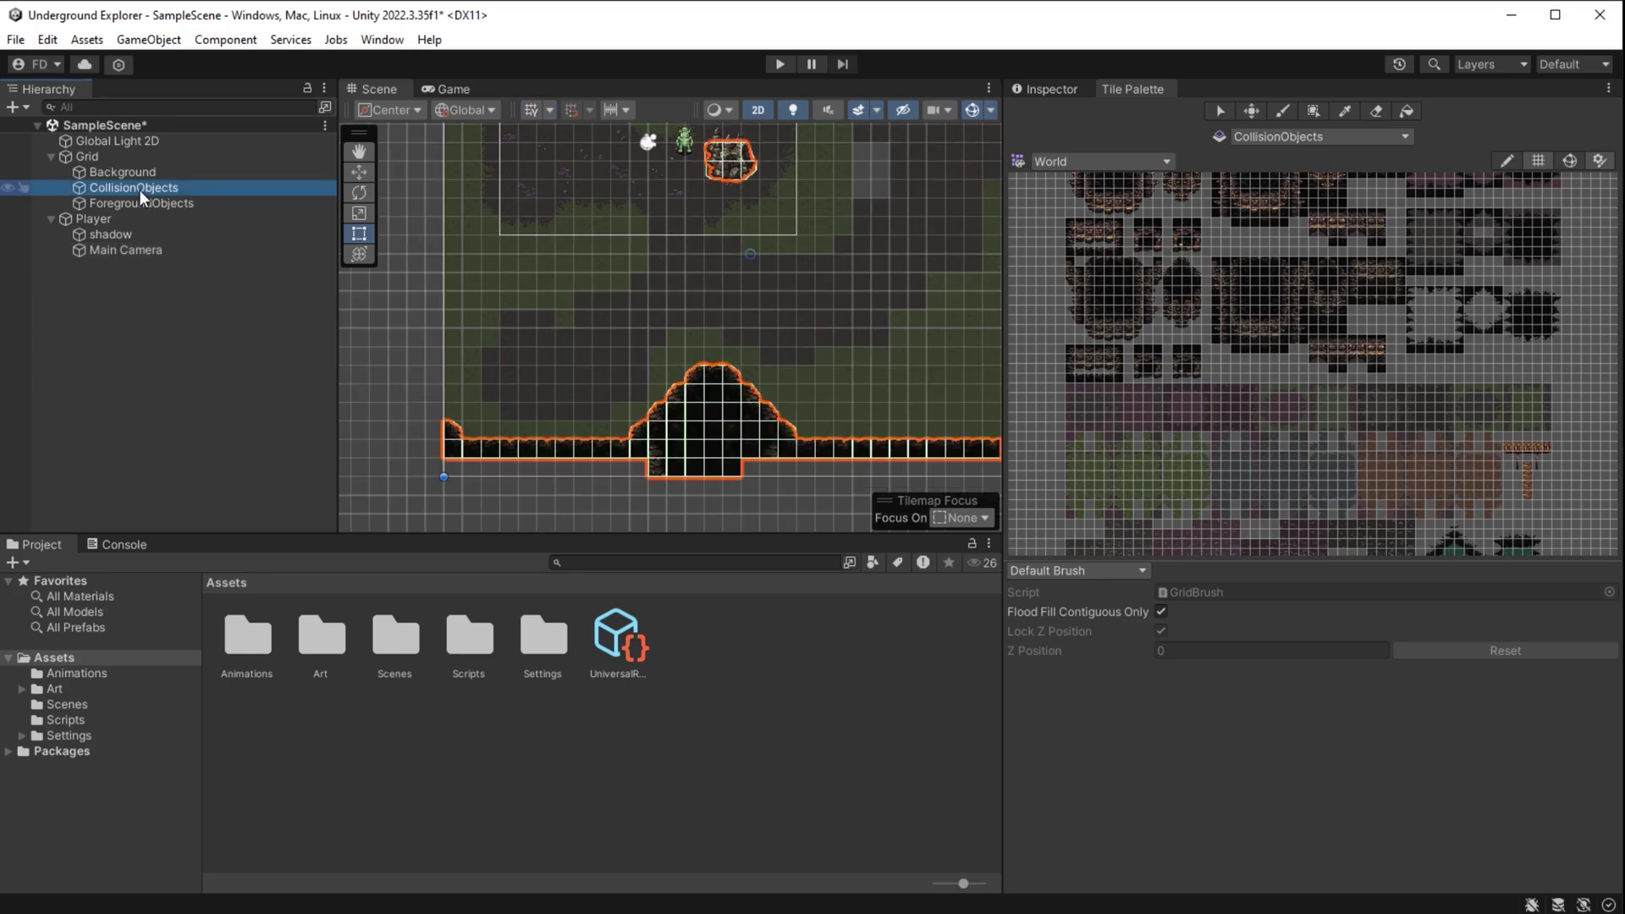
scroll(760, 463, up, 3)
scroll(768, 469, down, 2)
middle_drag(791, 475, 699, 449)
scroll(700, 450, down, 1)
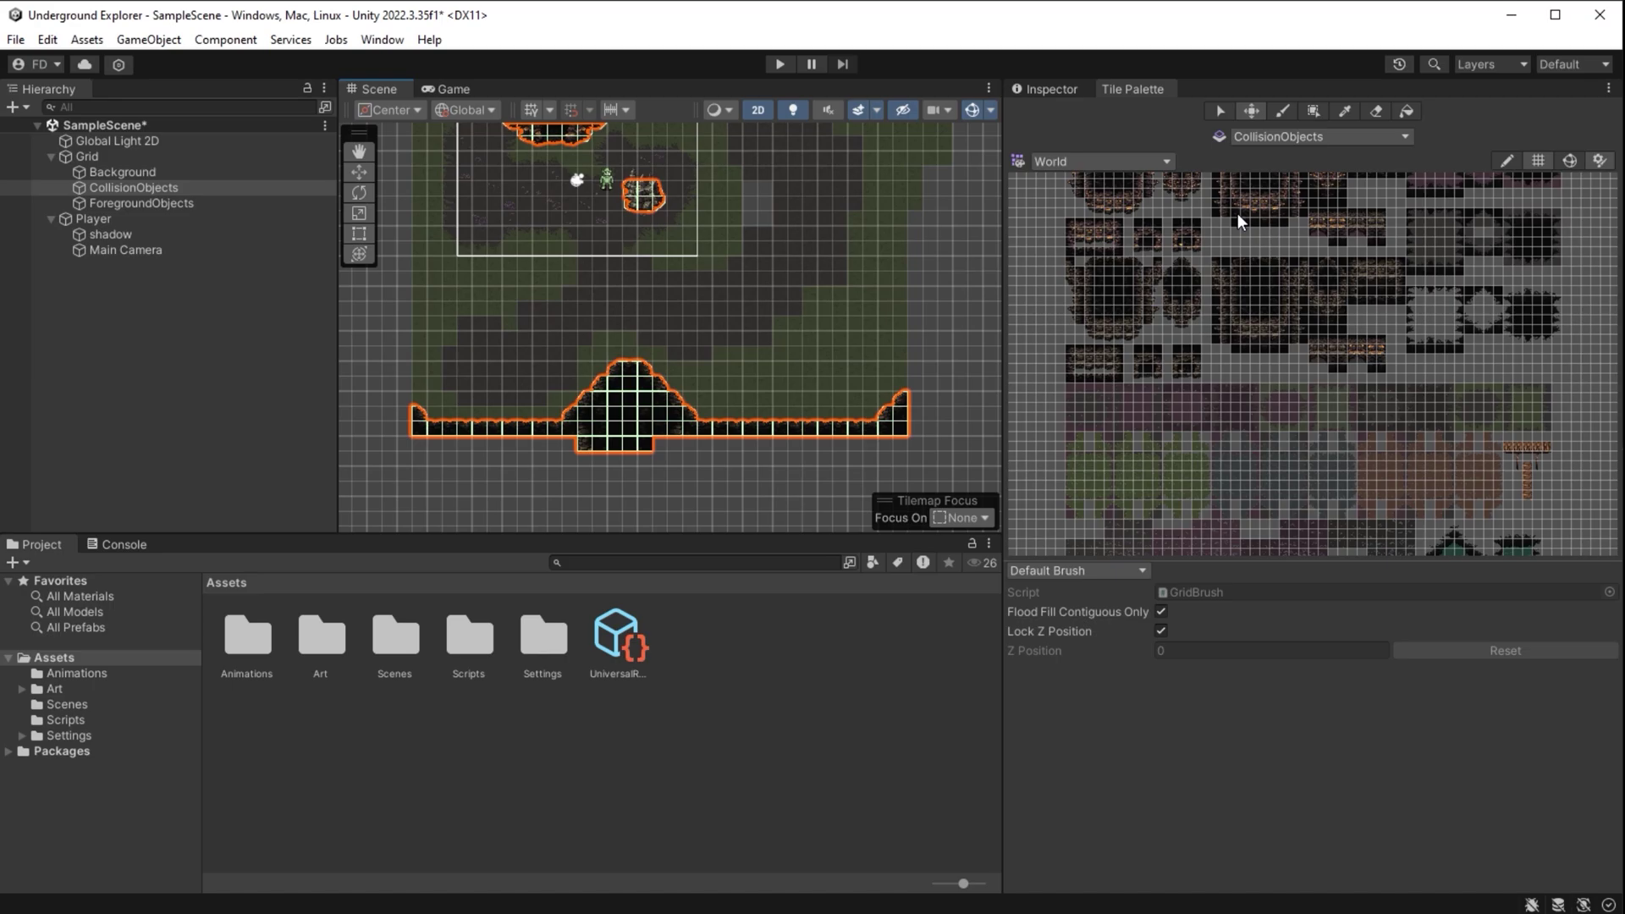
Pick the entire southern rock wall from the scene as a brush and stamp it in the same place on ForegroundObjects
scroll(1273, 324, up, 2)
scroll(1271, 332, up, 1)
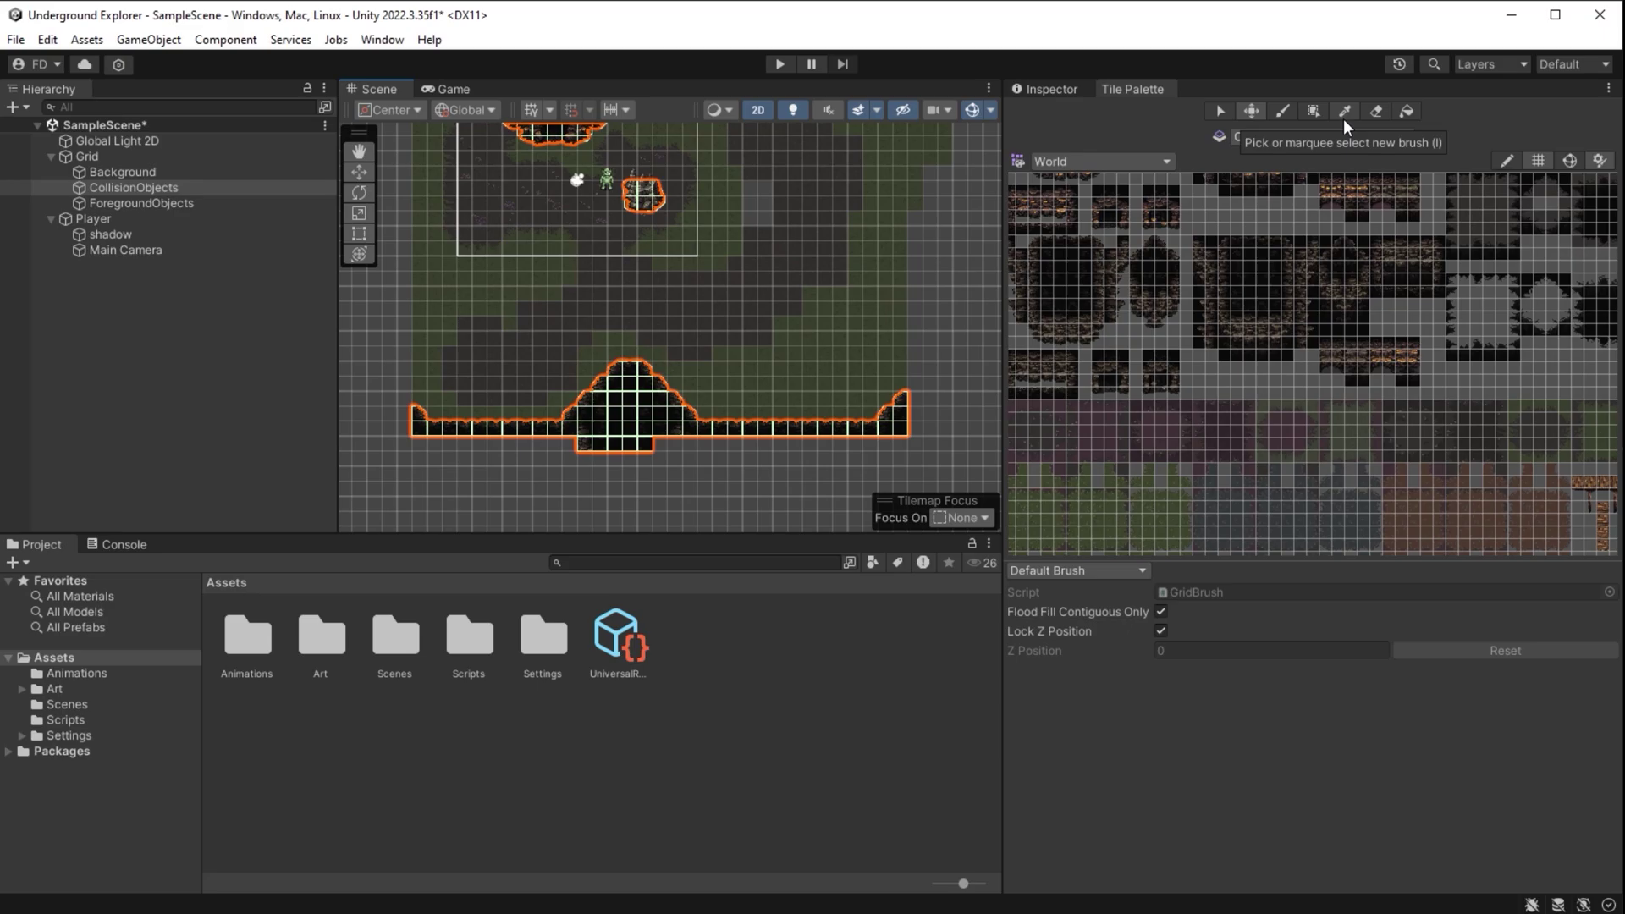
click(1343, 117)
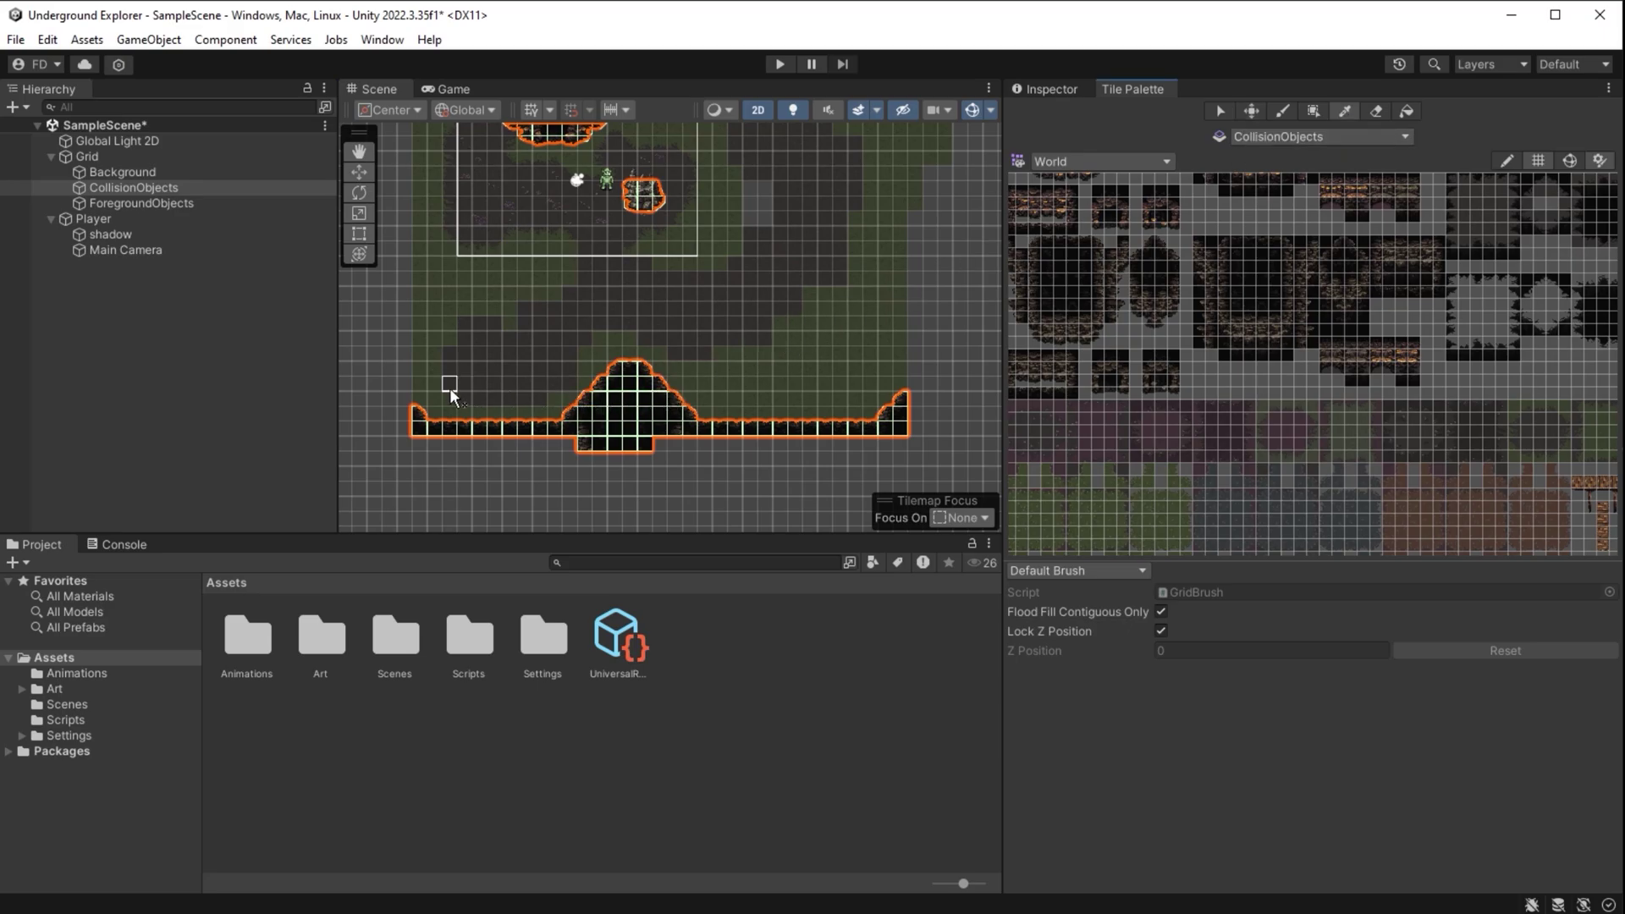
mouse_move(415, 357)
mouse_down()
mouse_move(506, 403)
mouse_move(908, 470)
mouse_up()
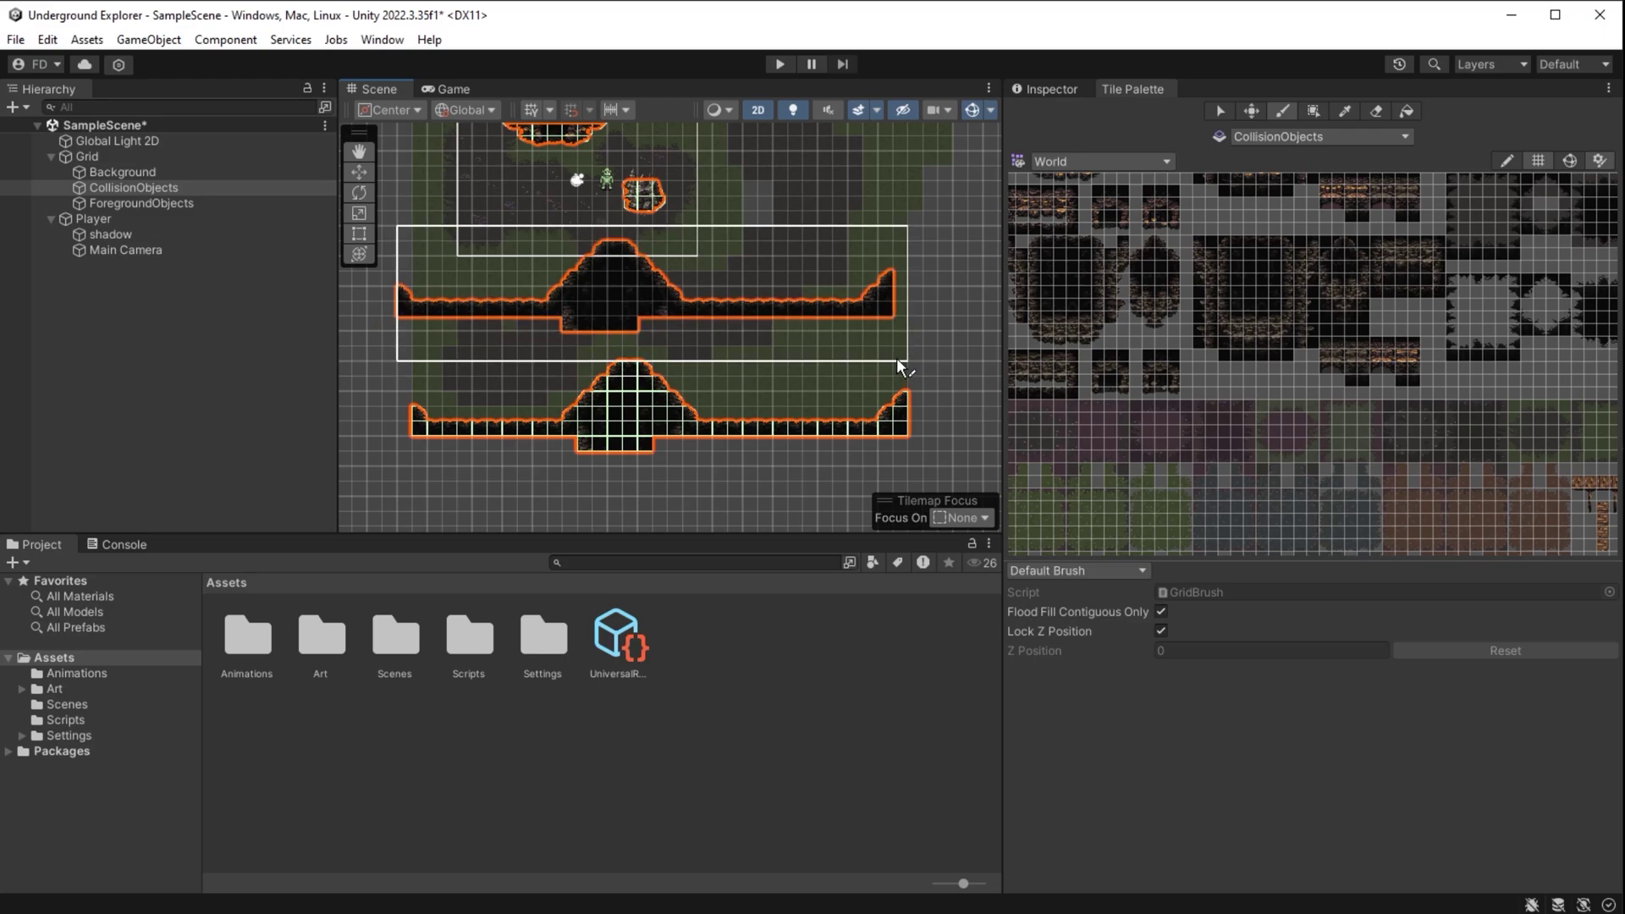
click(1278, 138)
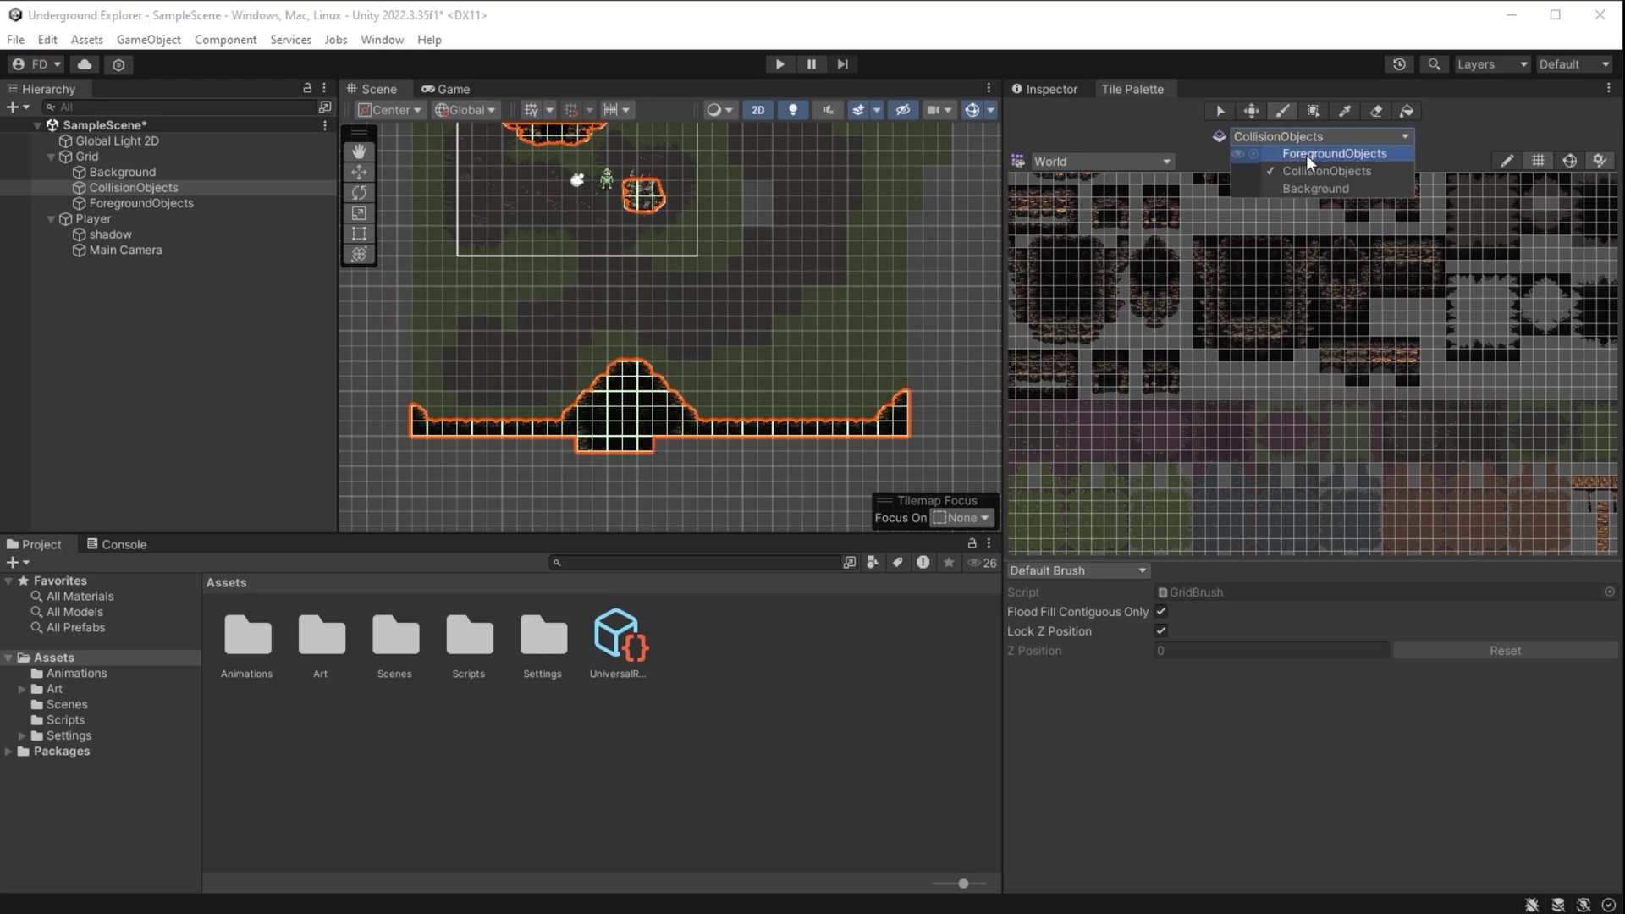
click(1307, 155)
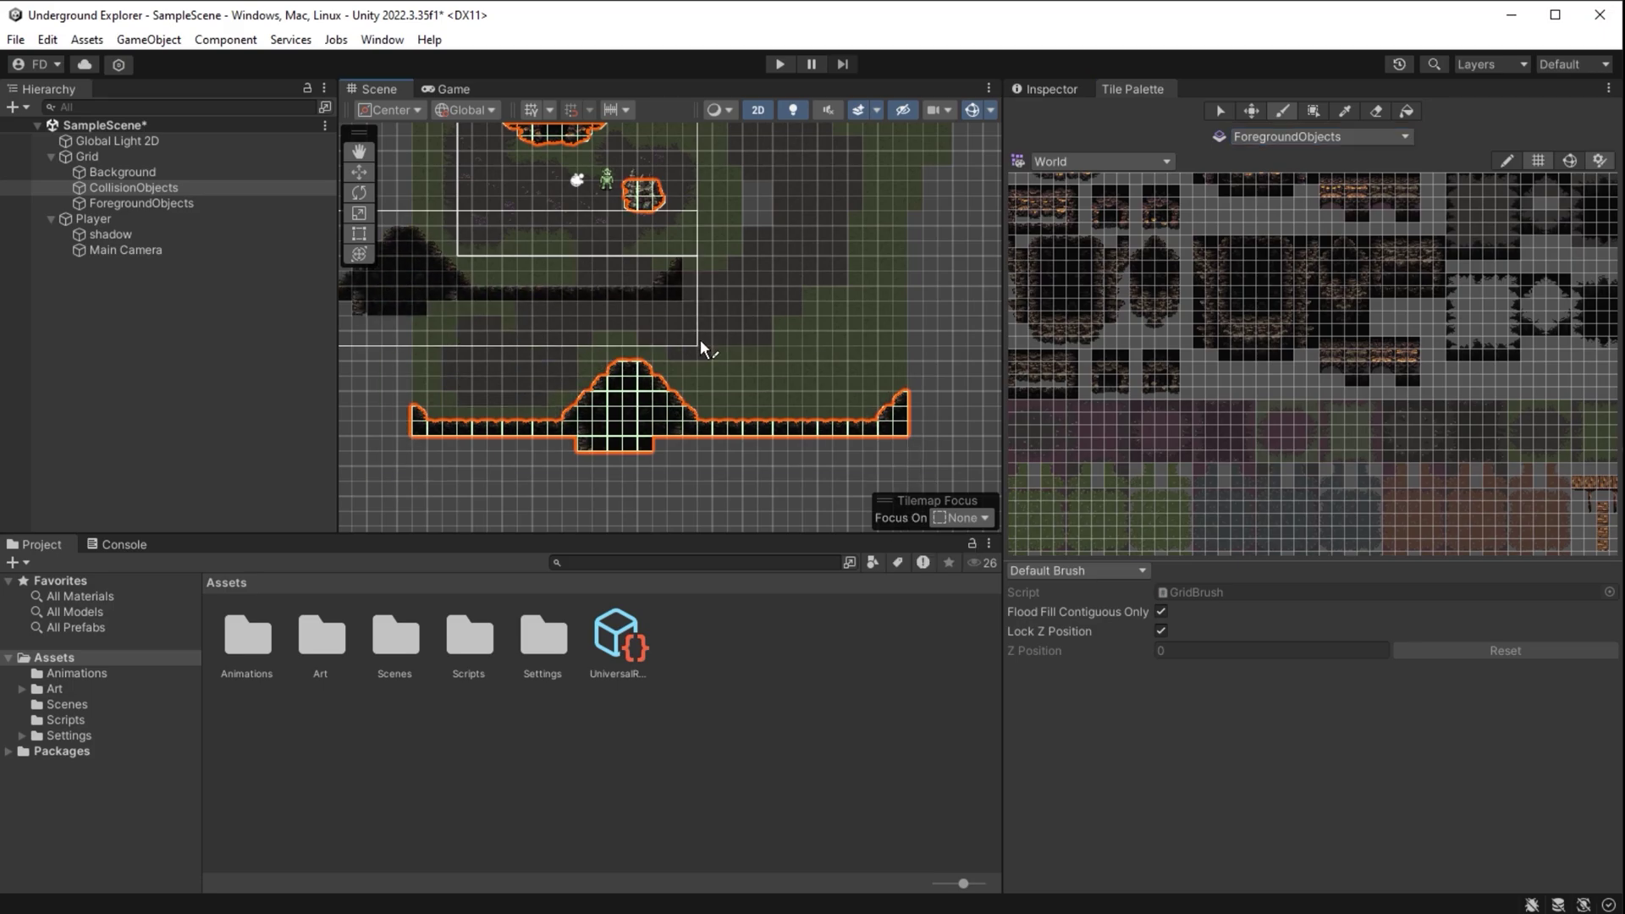
Erase the southern rock wall from the CollisionObjects tilemap using a 7×6 eraser area
click(1377, 139)
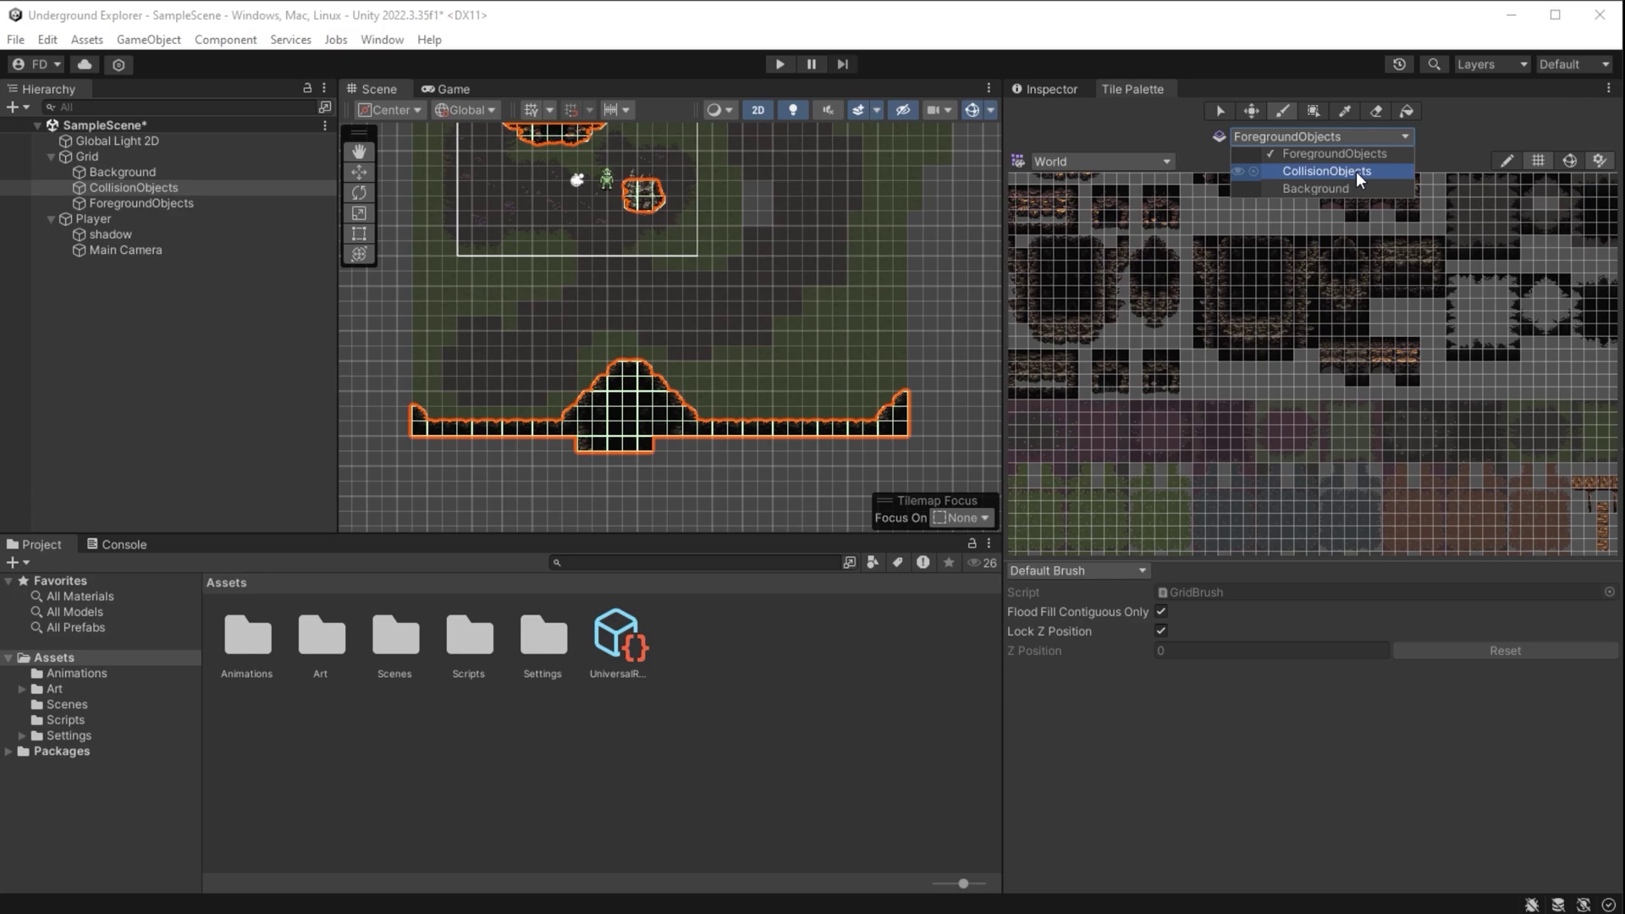
click(1356, 171)
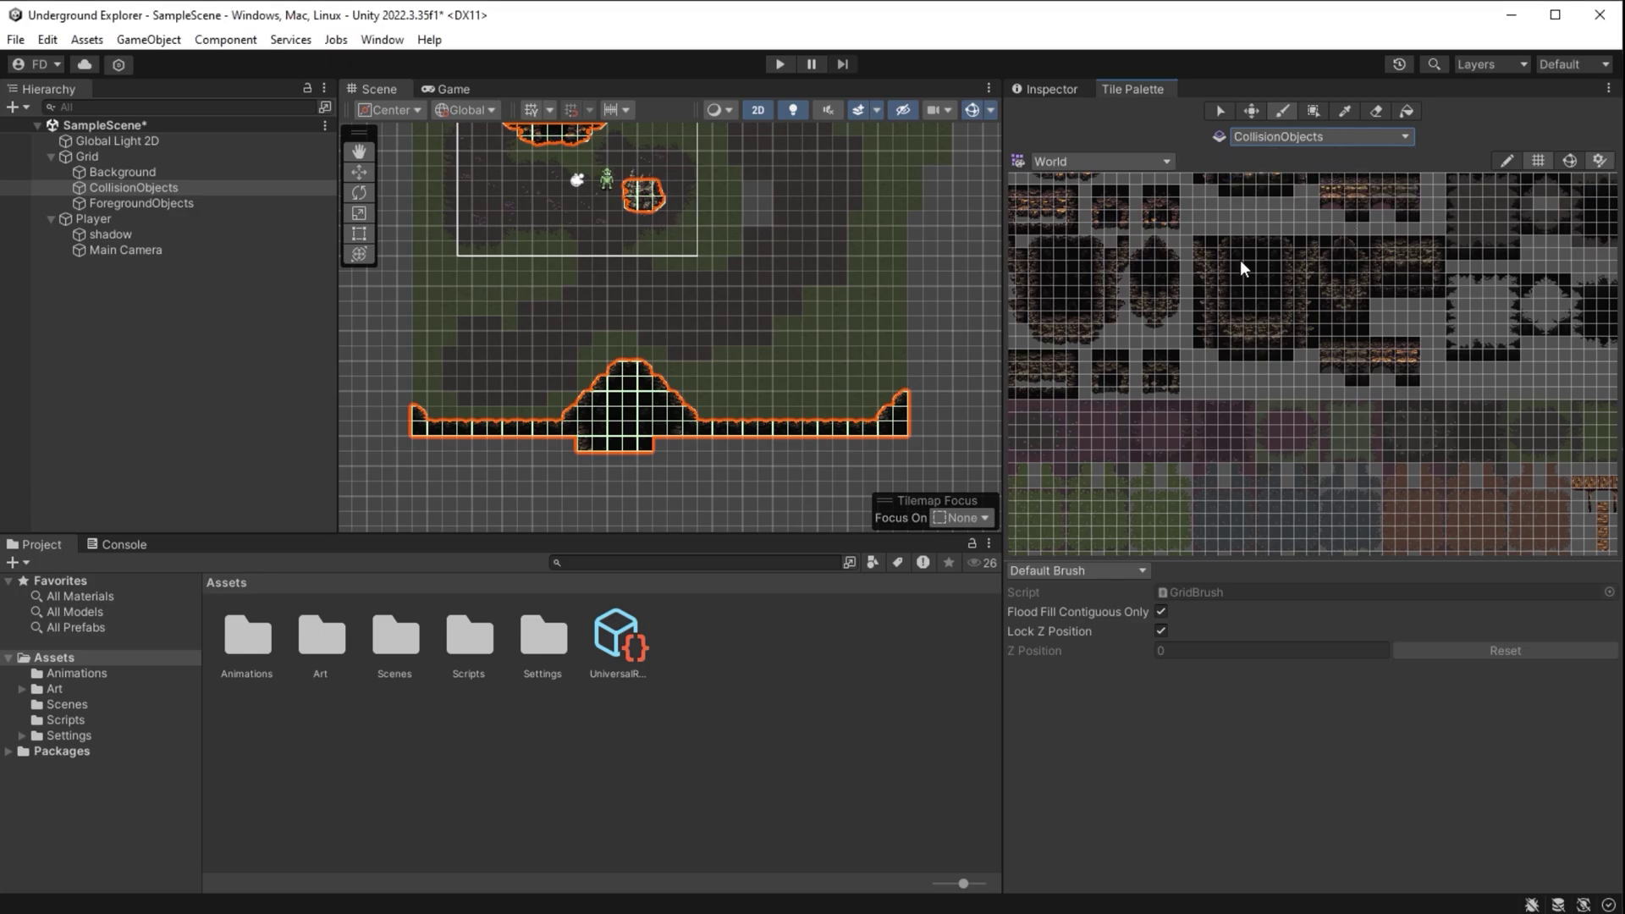
drag(1221, 252, 1297, 318)
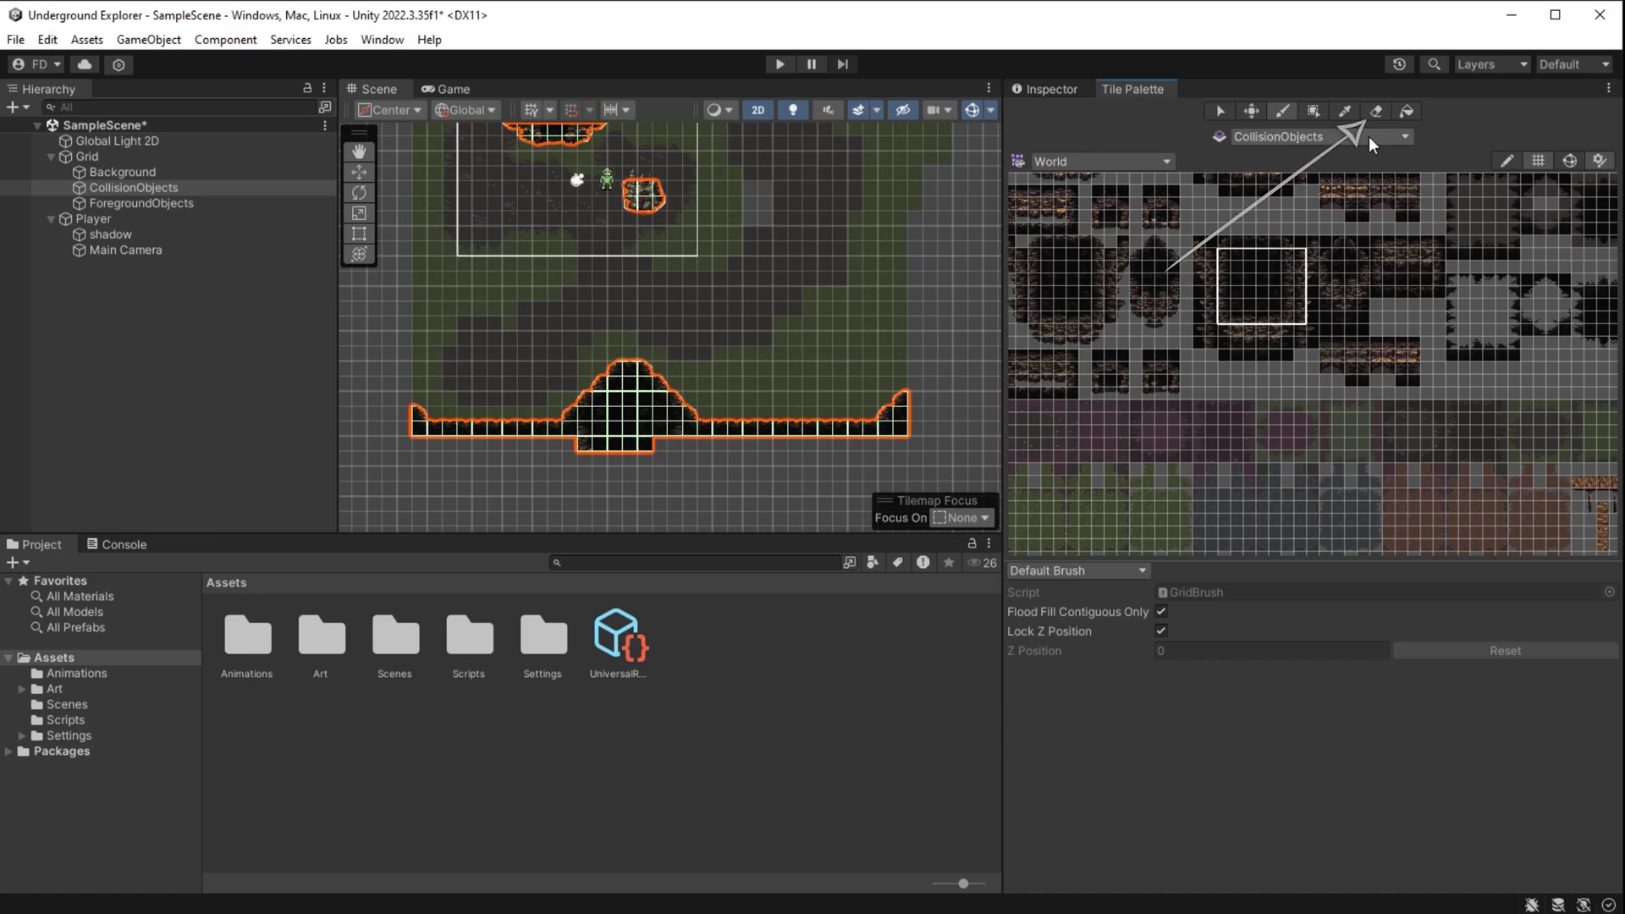
click(1374, 113)
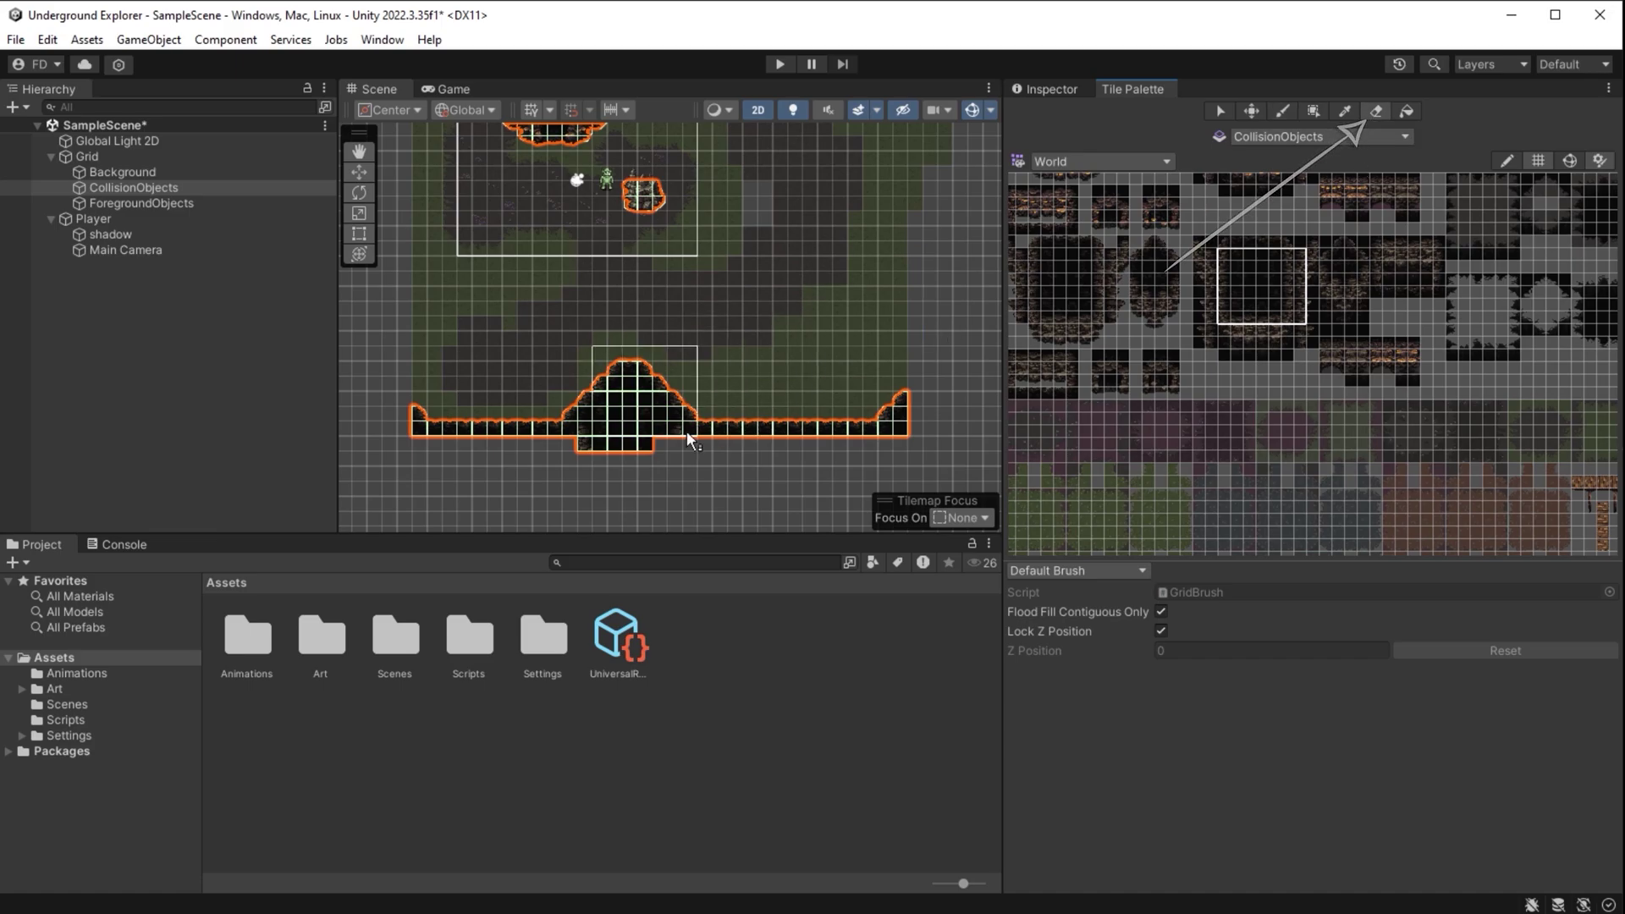
mouse_move(482, 431)
mouse_down()
mouse_move(518, 456)
mouse_move(667, 418)
mouse_move(713, 469)
mouse_move(890, 434)
mouse_move(919, 449)
mouse_move(677, 503)
mouse_up()
scroll(677, 503, up, 10)
scroll(697, 481, down, 8)
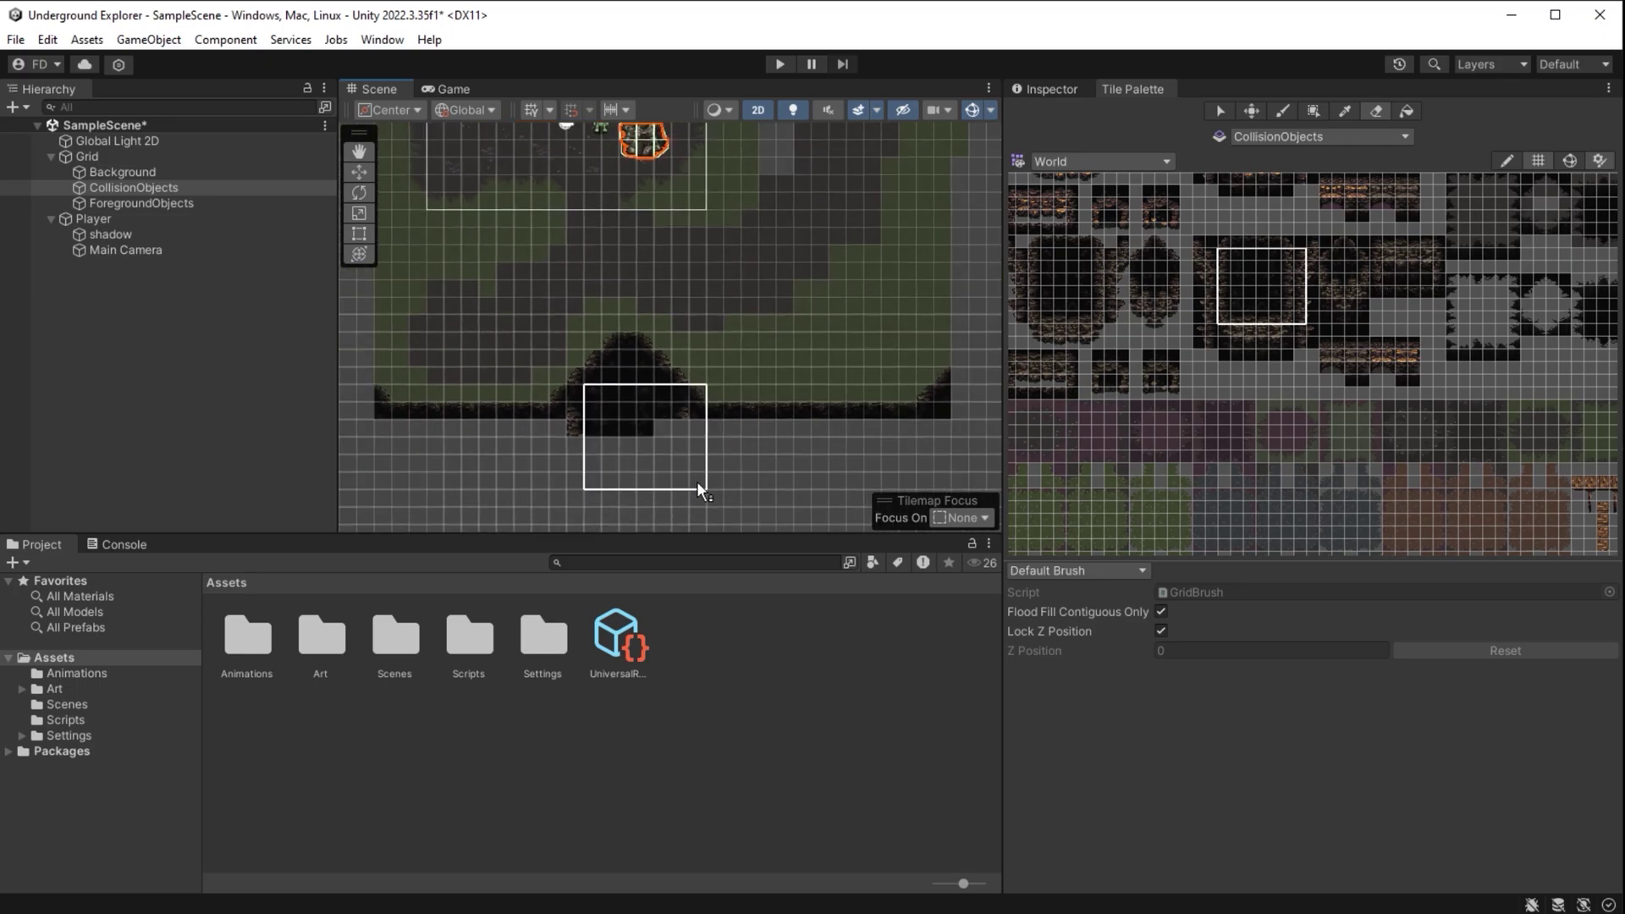
Paint a row of plain black tiles on CollisionObjects directly below the western stretch of the southern rock wall
click(1062, 269)
scroll(446, 453, up, 2)
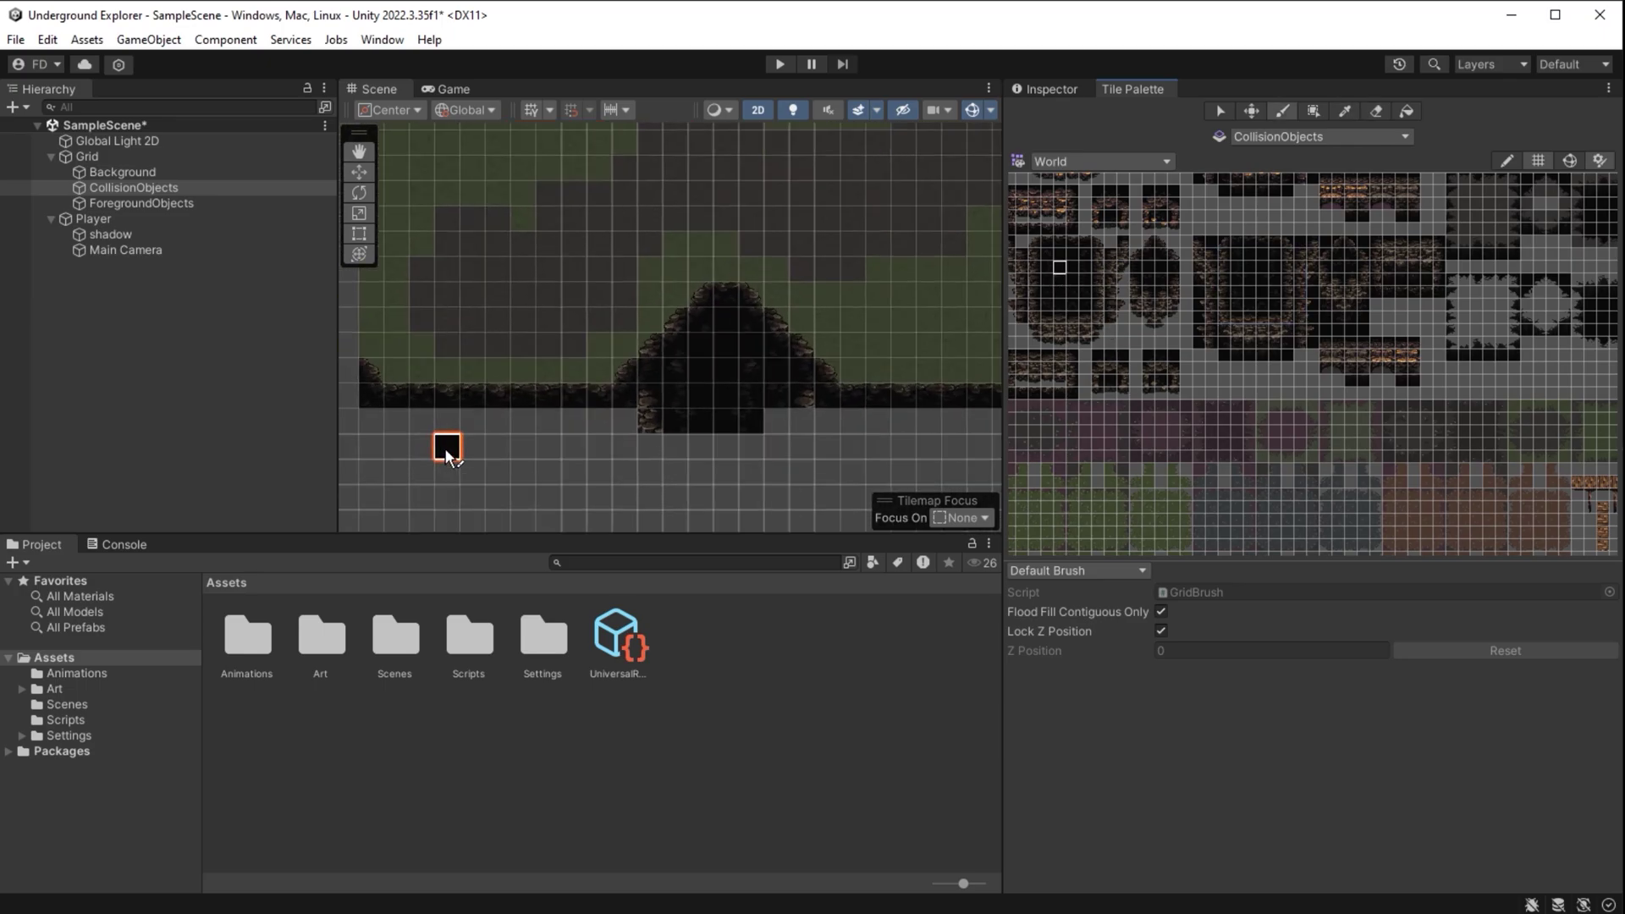
scroll(446, 451, up, 1)
middle_drag(454, 440, 512, 447)
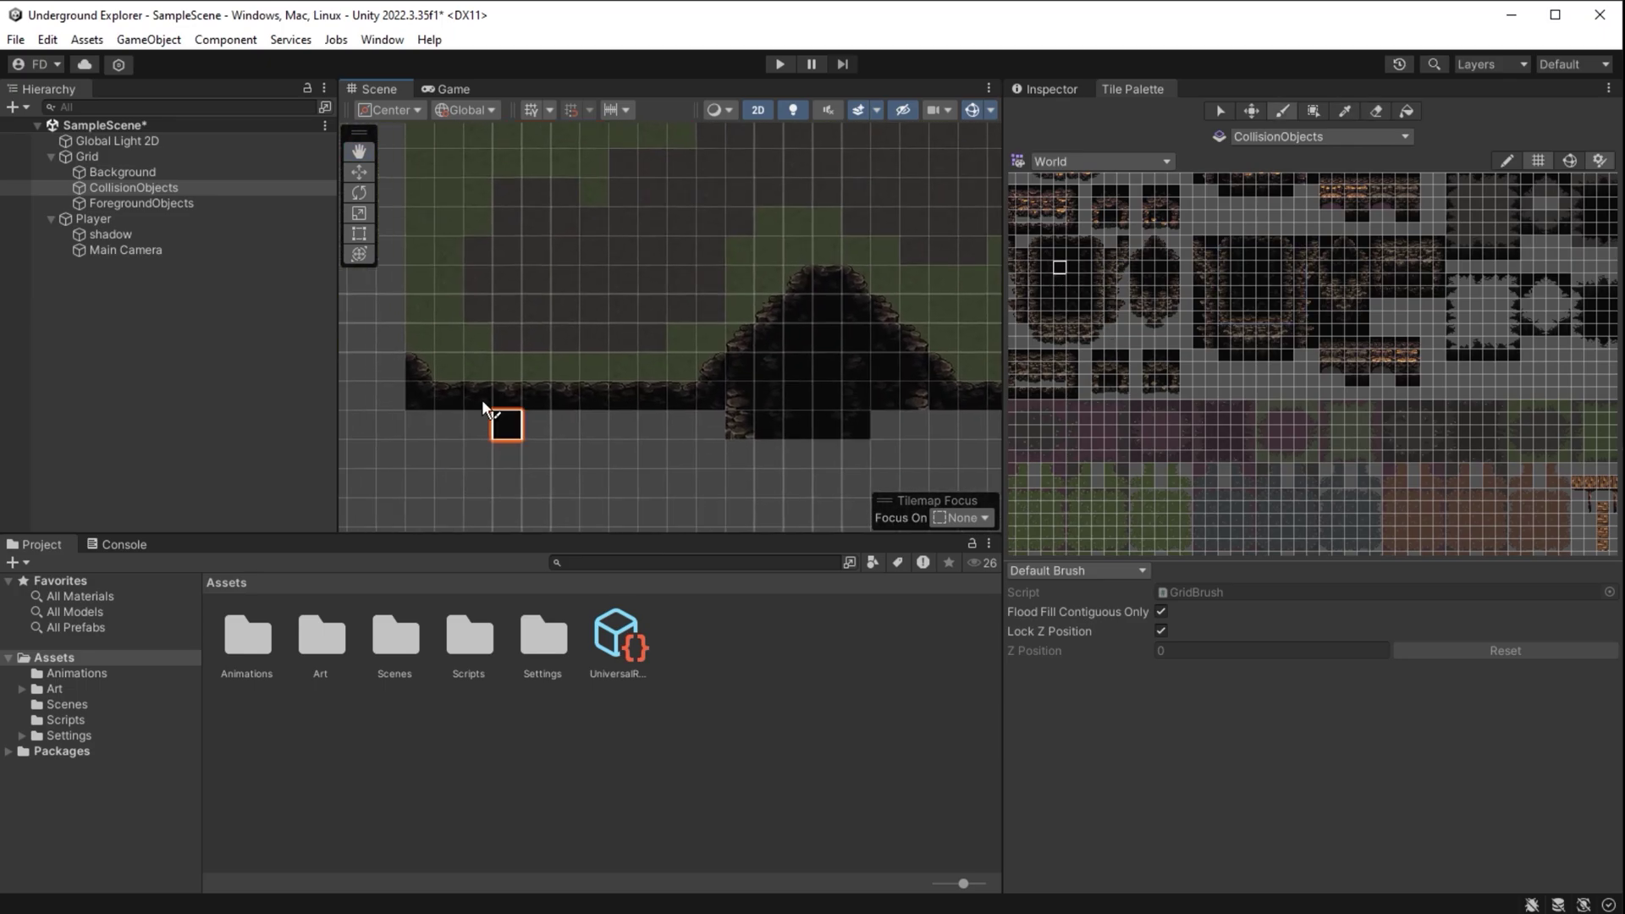
click(176, 190)
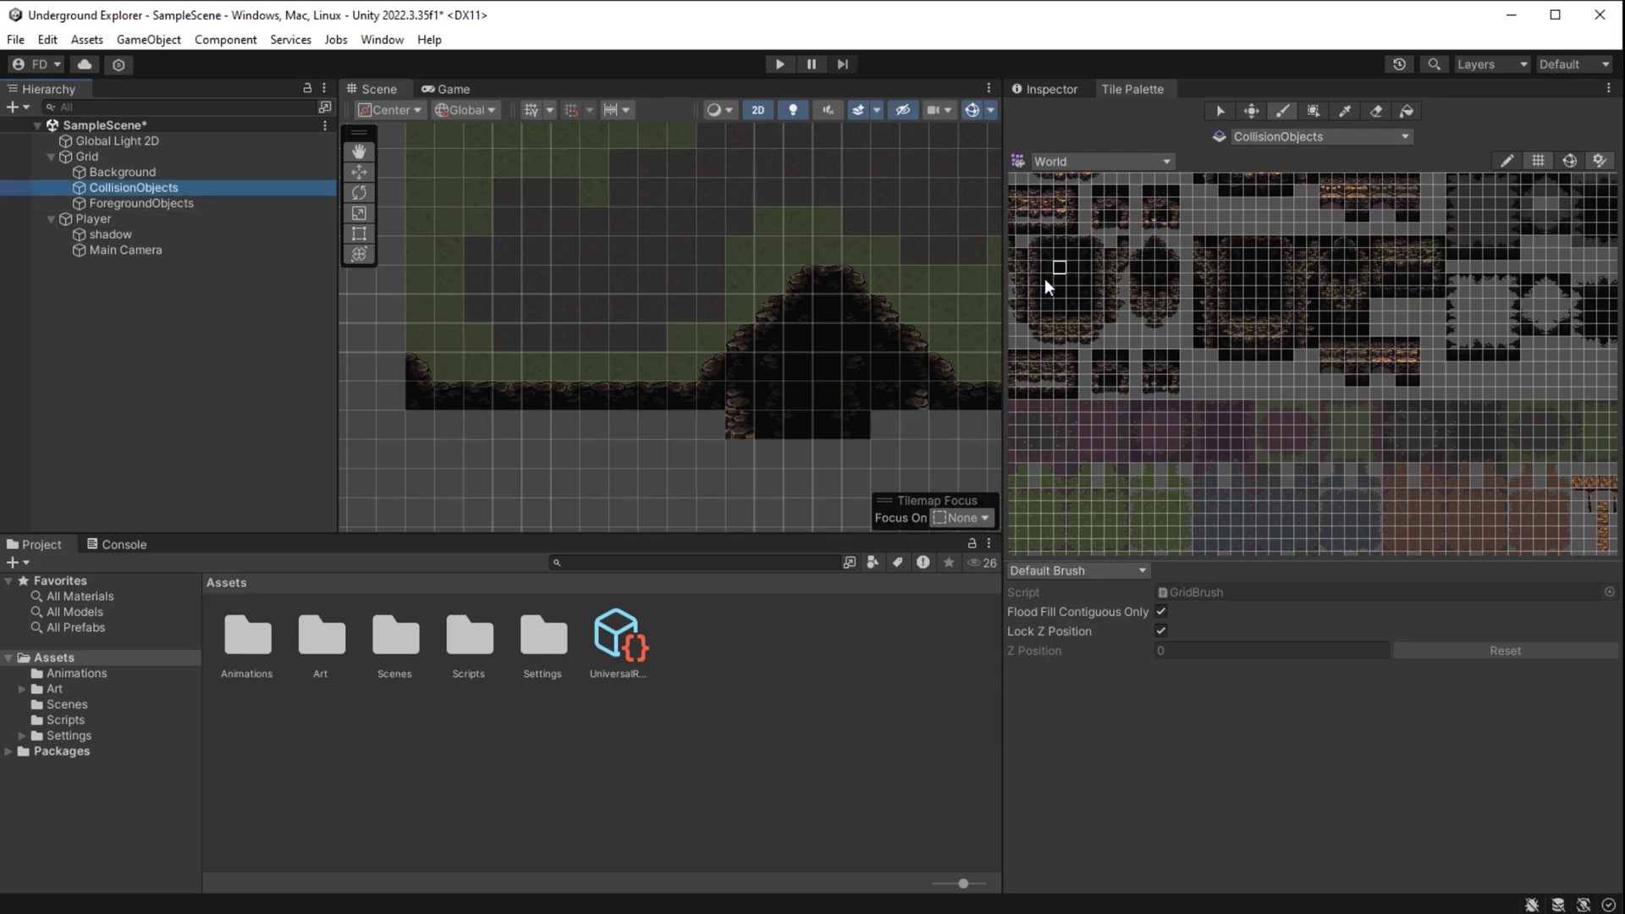
drag(423, 418, 507, 428)
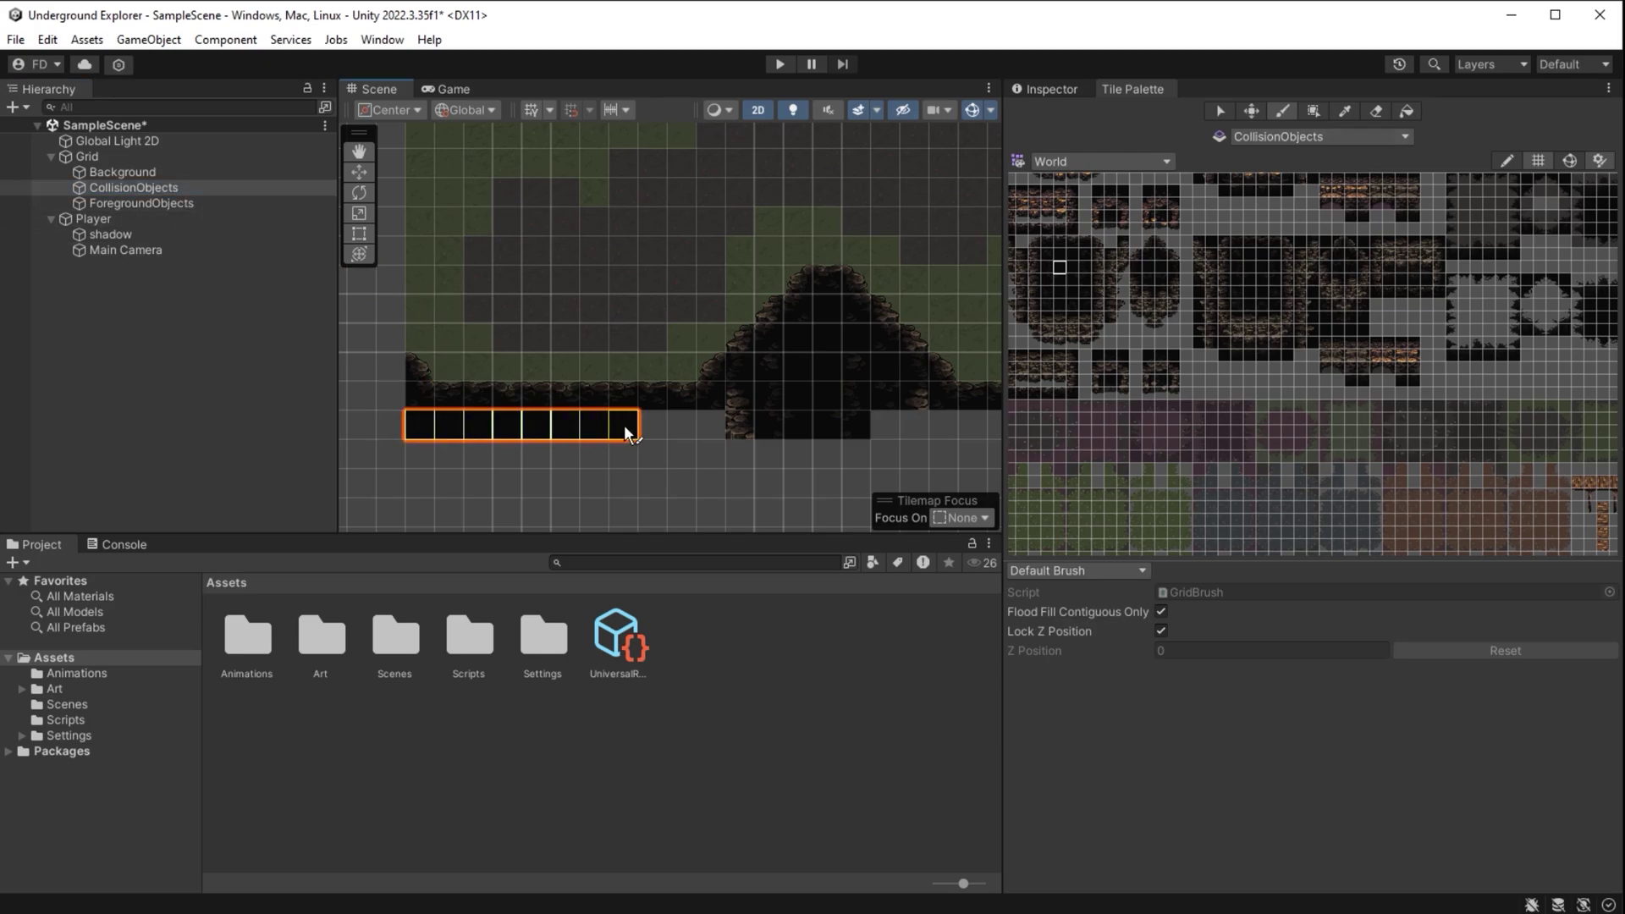
Paint black collision tiles stepwise up and down both slopes of the central rock mound
click(770, 366)
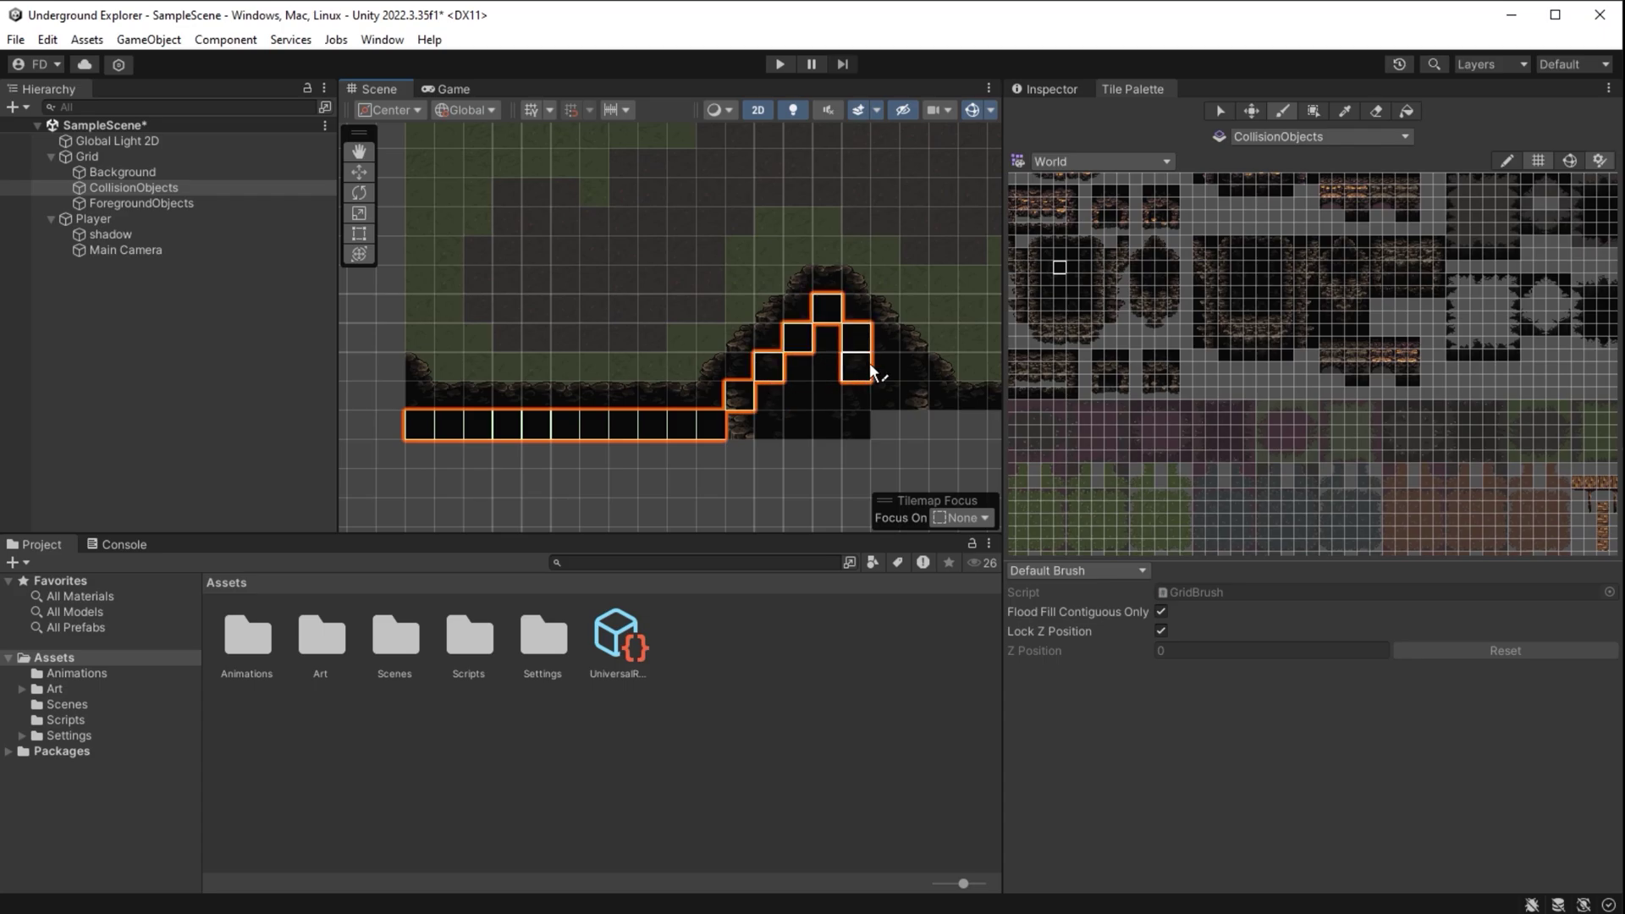
click(915, 394)
middle_drag(867, 426, 679, 409)
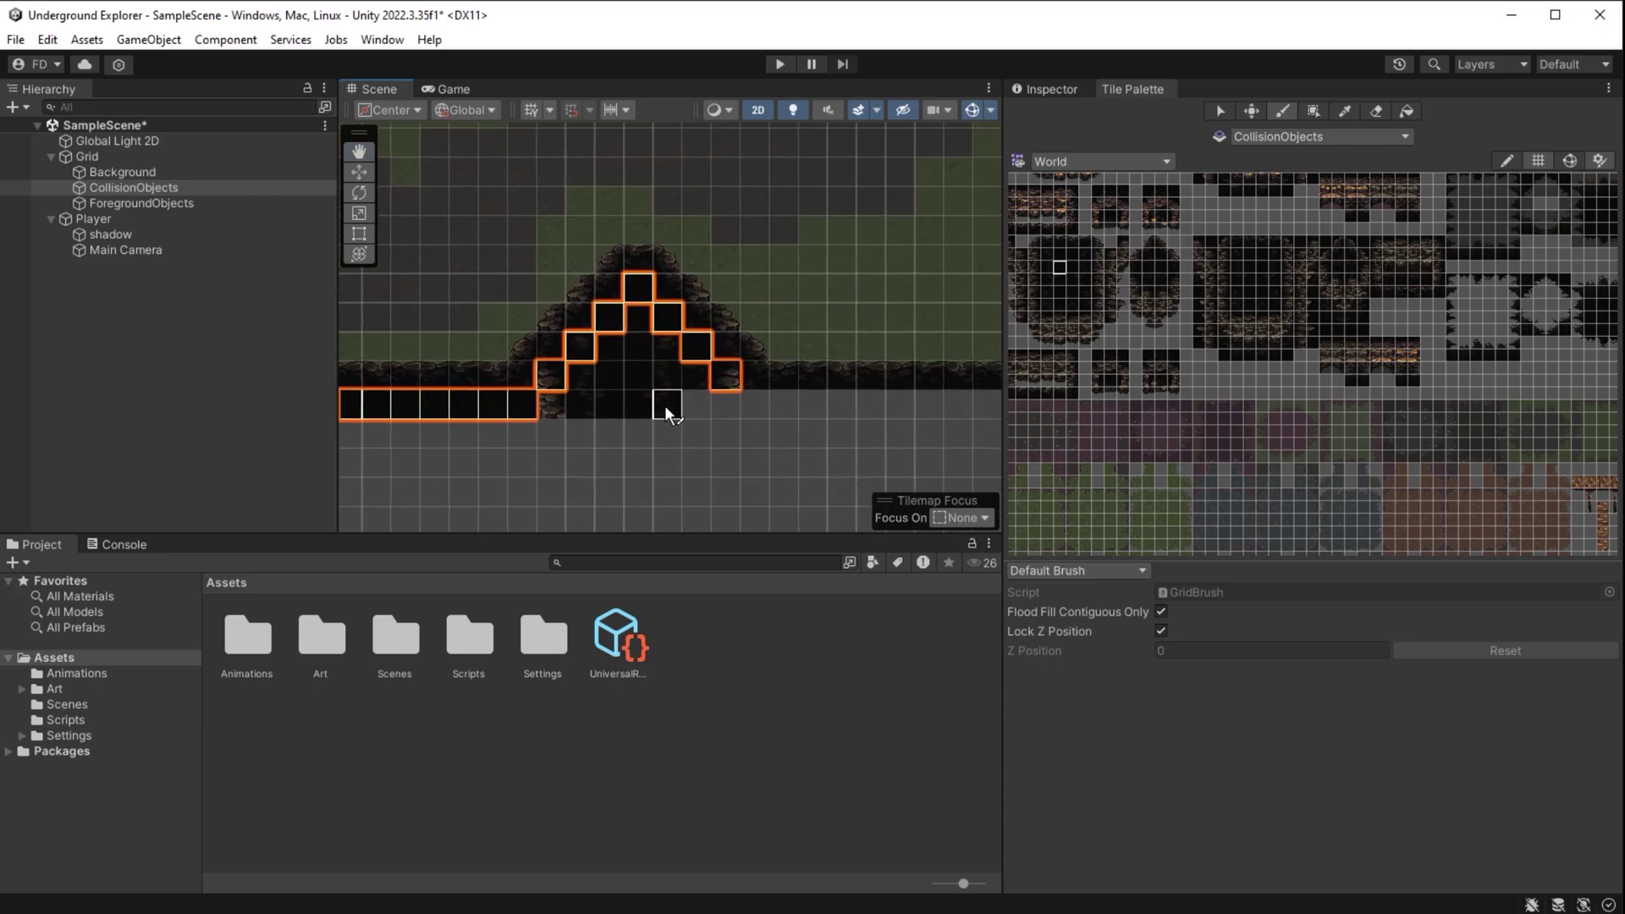
Continue the black collision row below the eastern stretch of the southern wall and add a raised tile at its eastern corner
middle_drag(814, 436, 616, 467)
drag(679, 435, 866, 437)
middle_drag(823, 451, 645, 461)
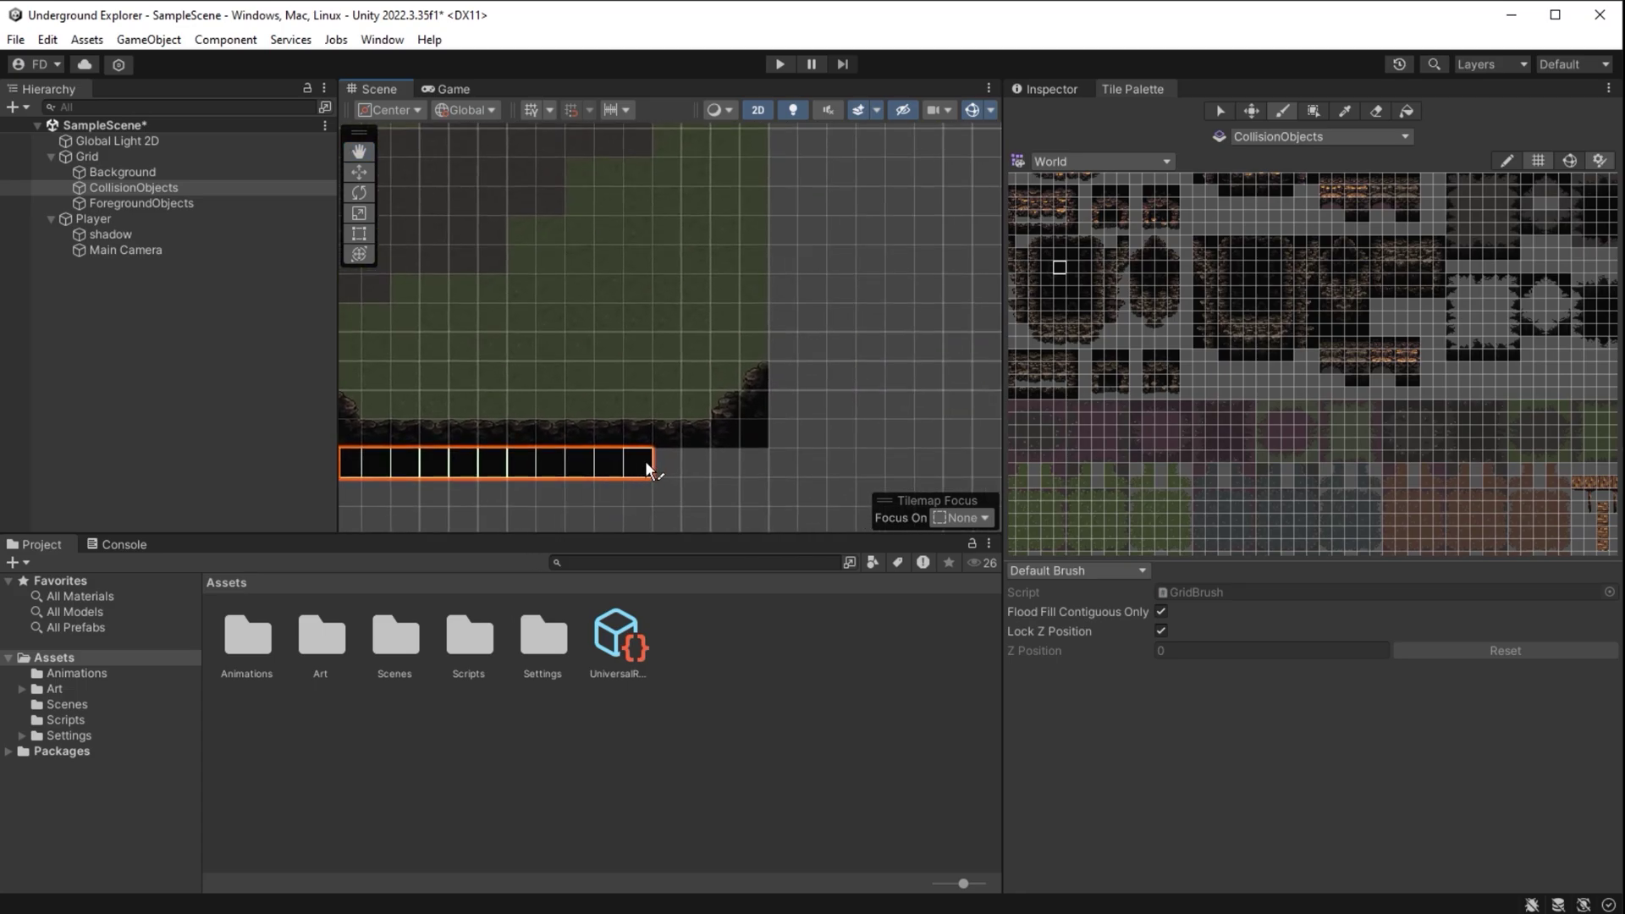
scroll(747, 464, down, 3)
click(752, 442)
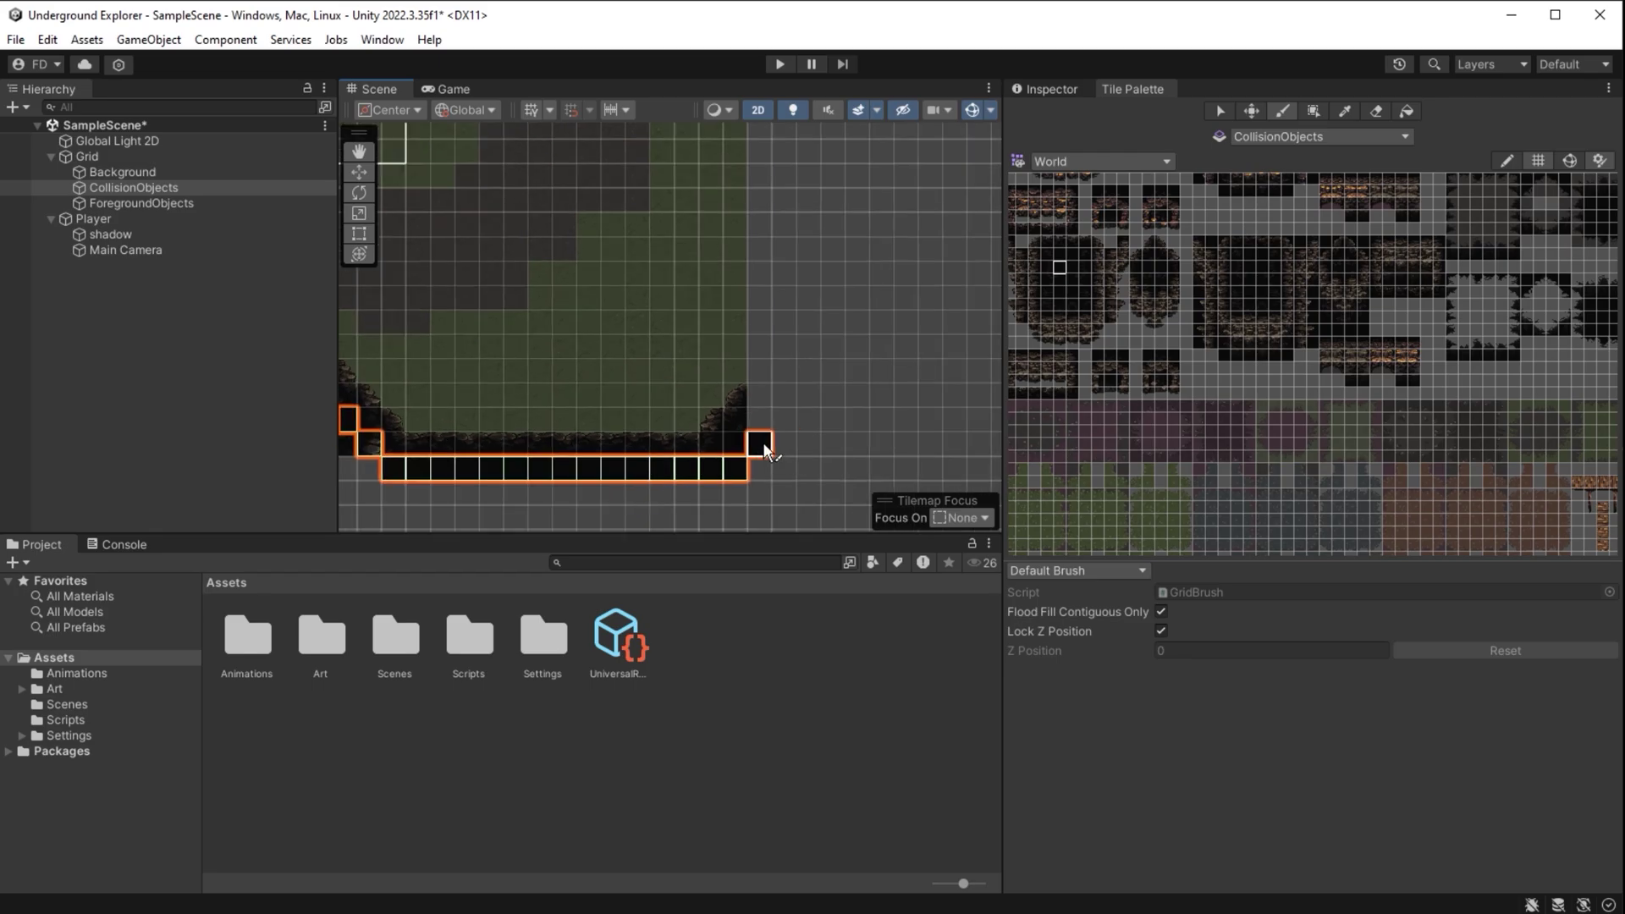
scroll(610, 467, down, 7)
middle_drag(500, 472, 756, 474)
scroll(753, 474, up, 1)
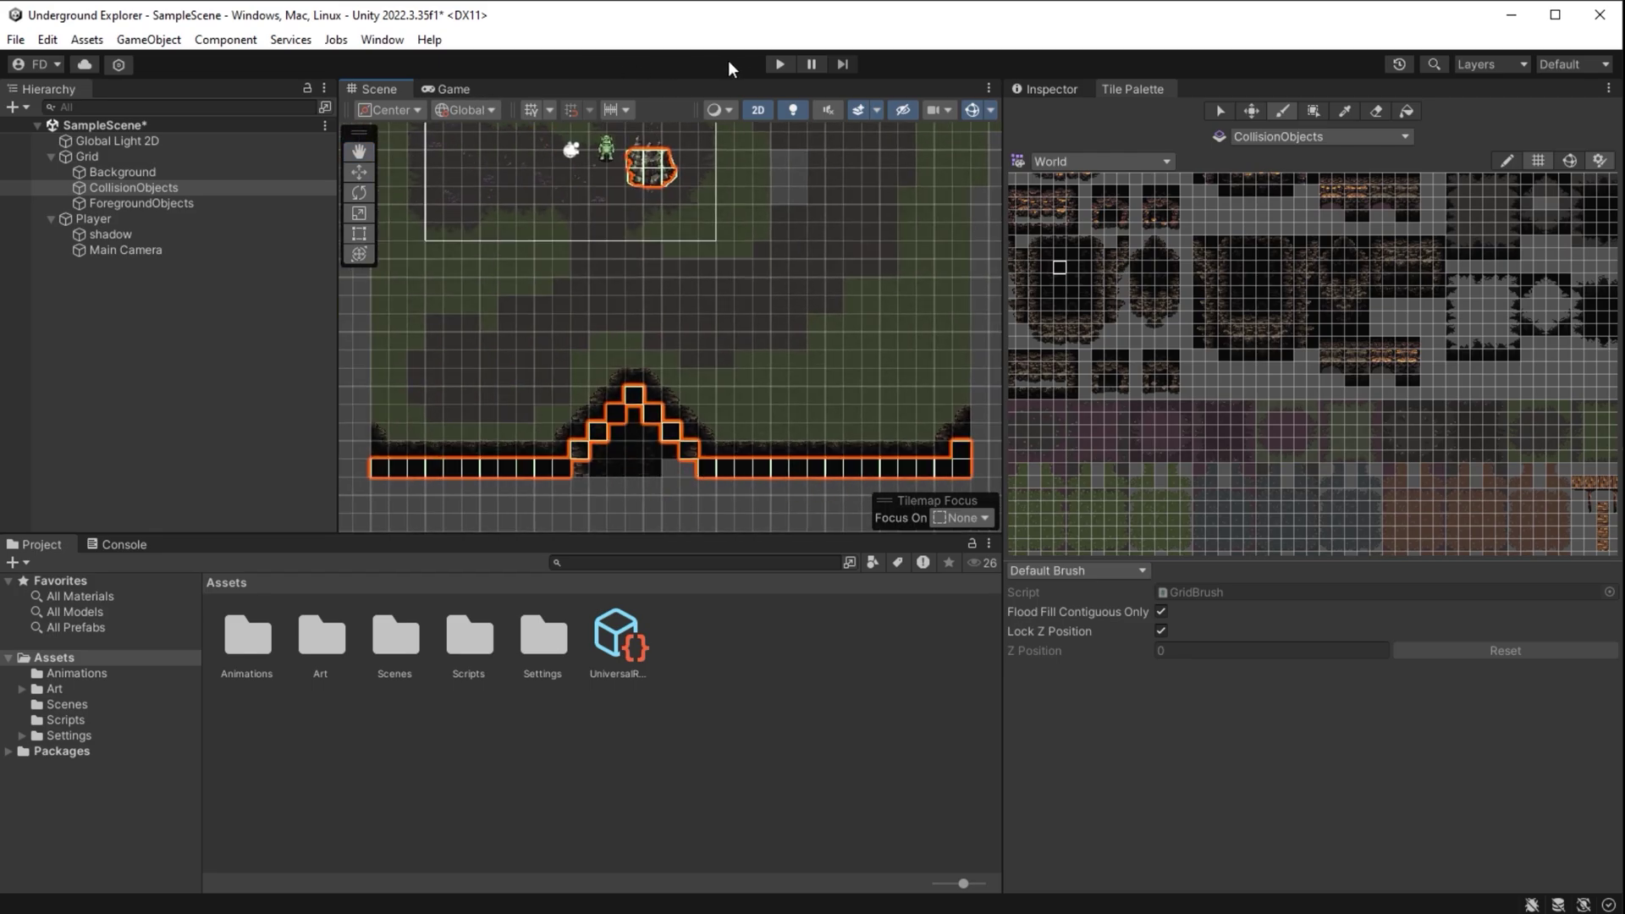
Run the game in a maximized Game view, walk the character against the central mound to test its collision, and stop the game
click(780, 65)
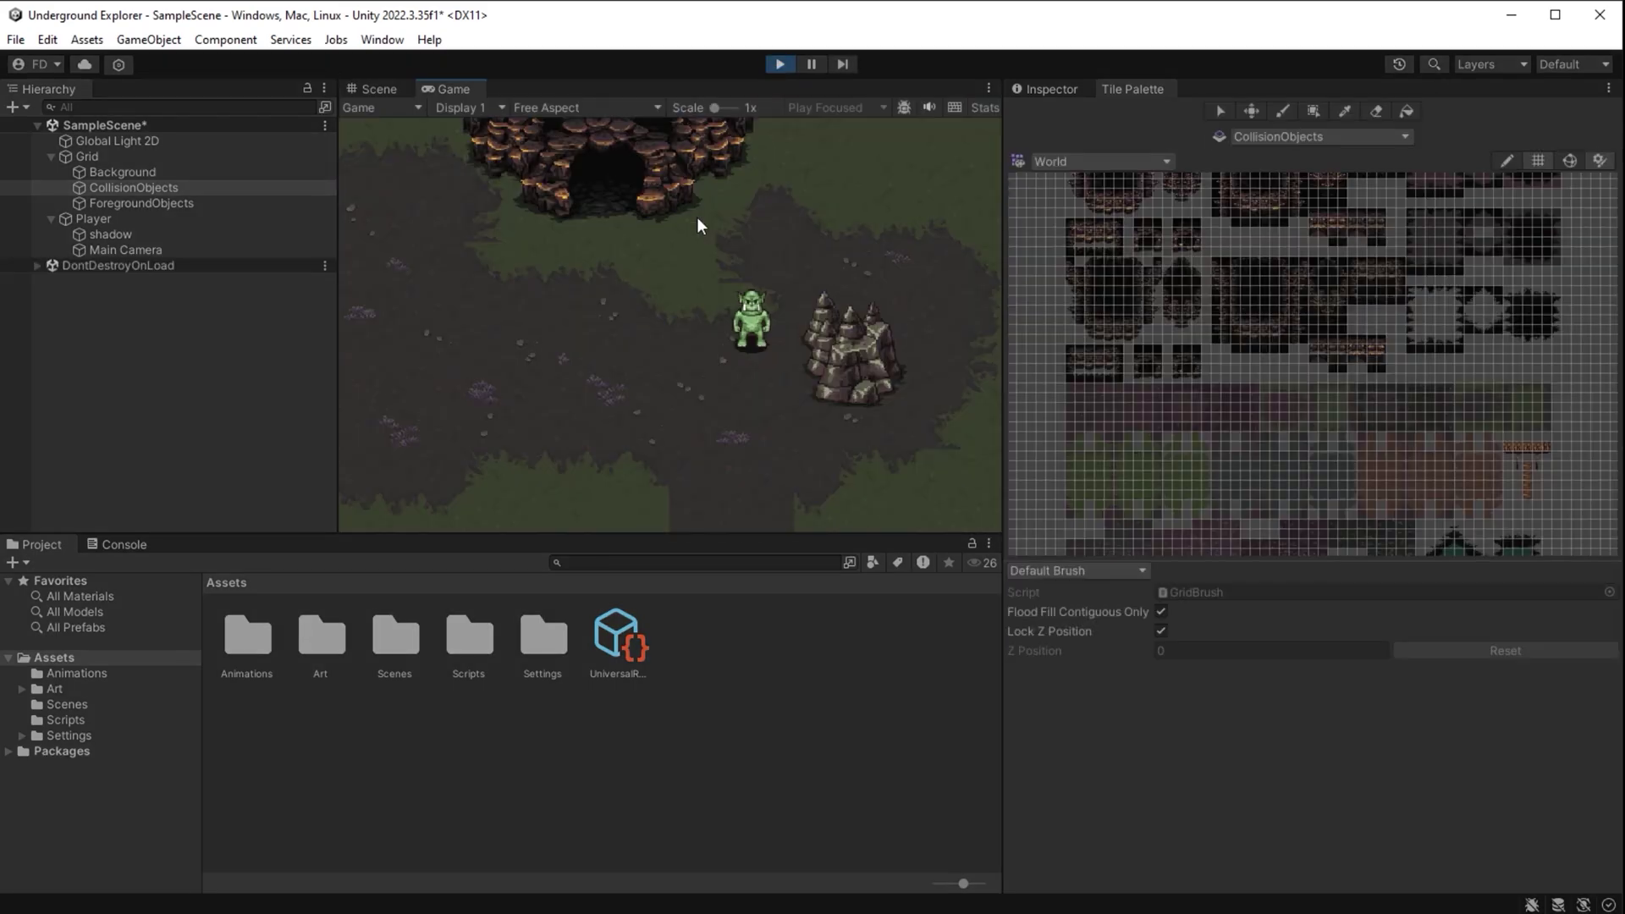
double_click(447, 87)
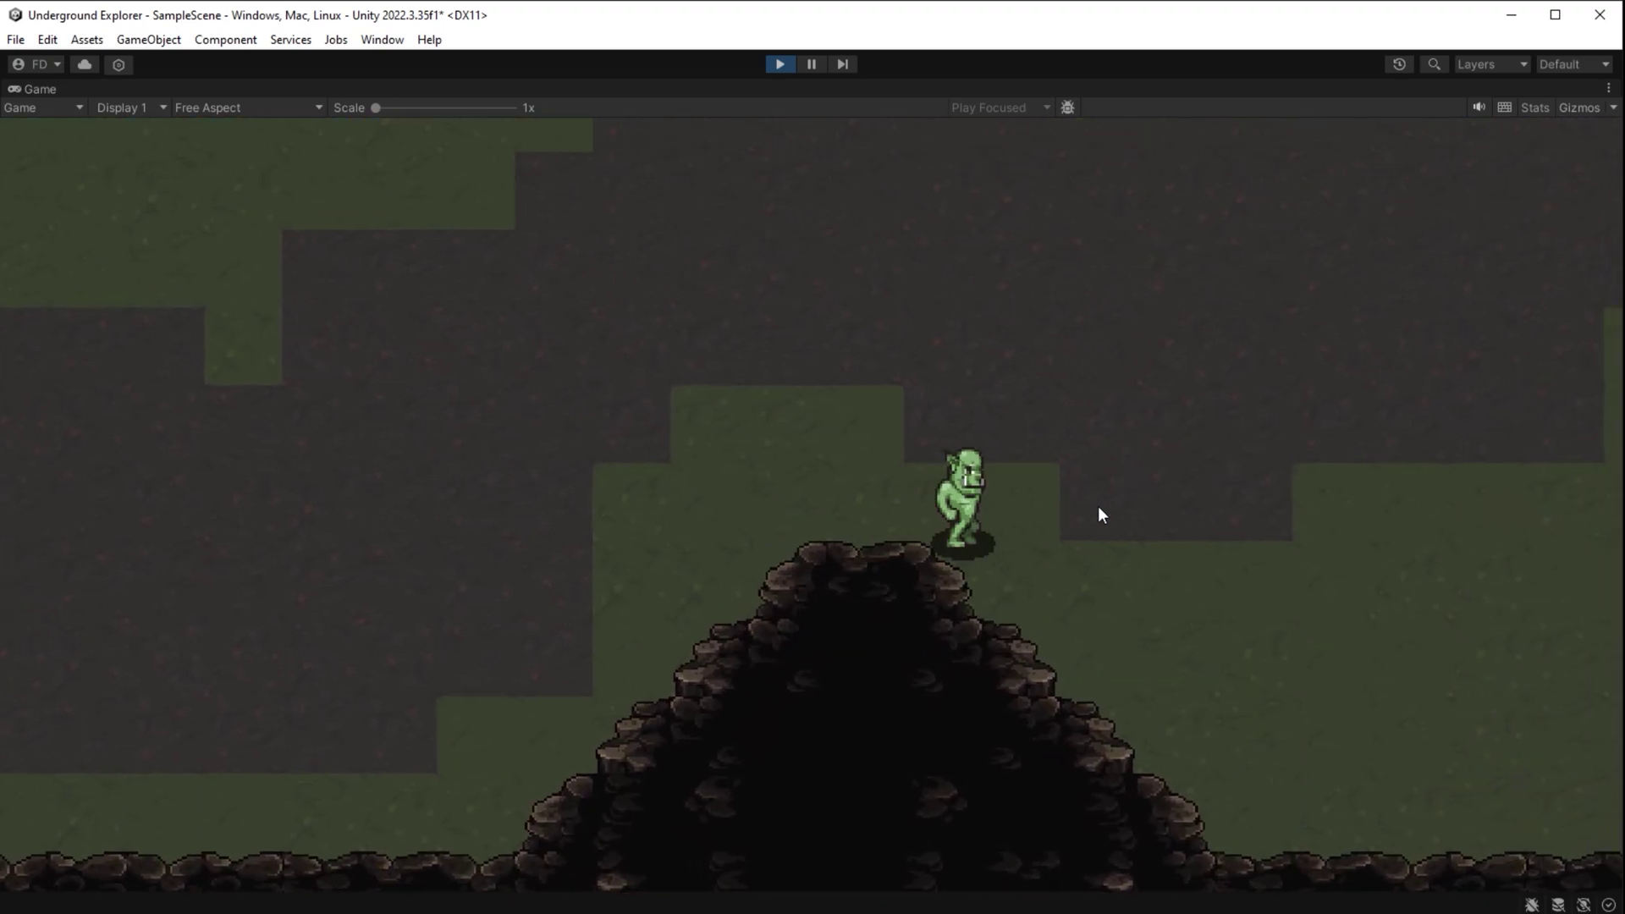
click(780, 65)
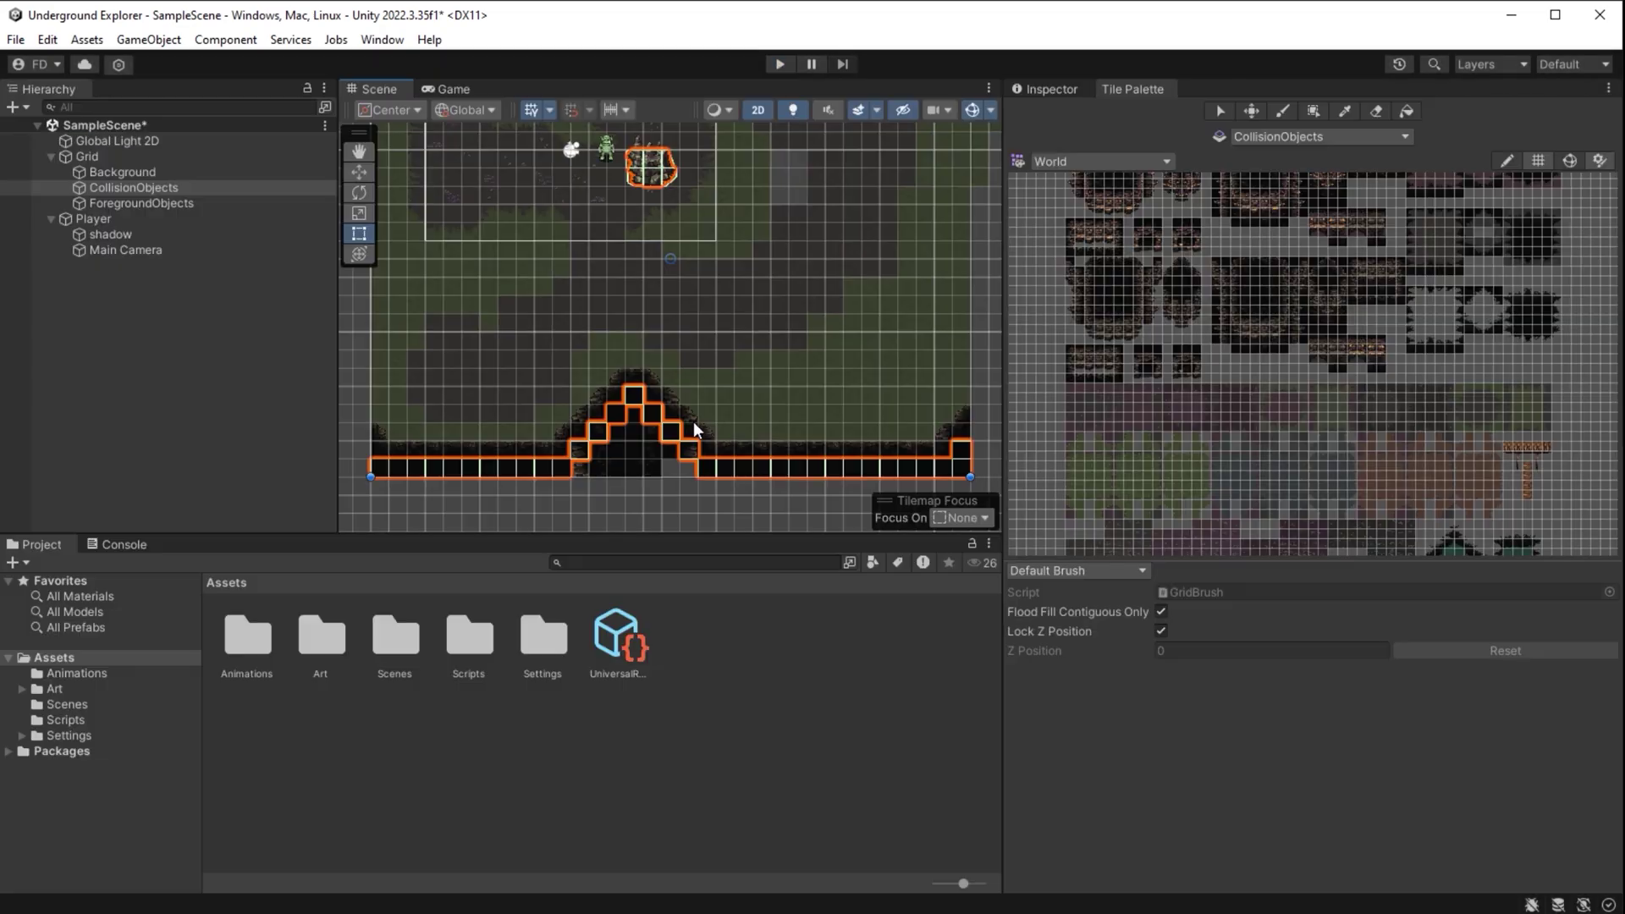
Stamp two 4×3 rock wall pieces on CollisionObjects from the northern cave entrance westward to the map's northwest corner
scroll(687, 422, down, 4)
middle_drag(729, 313, 822, 507)
scroll(771, 342, up, 15)
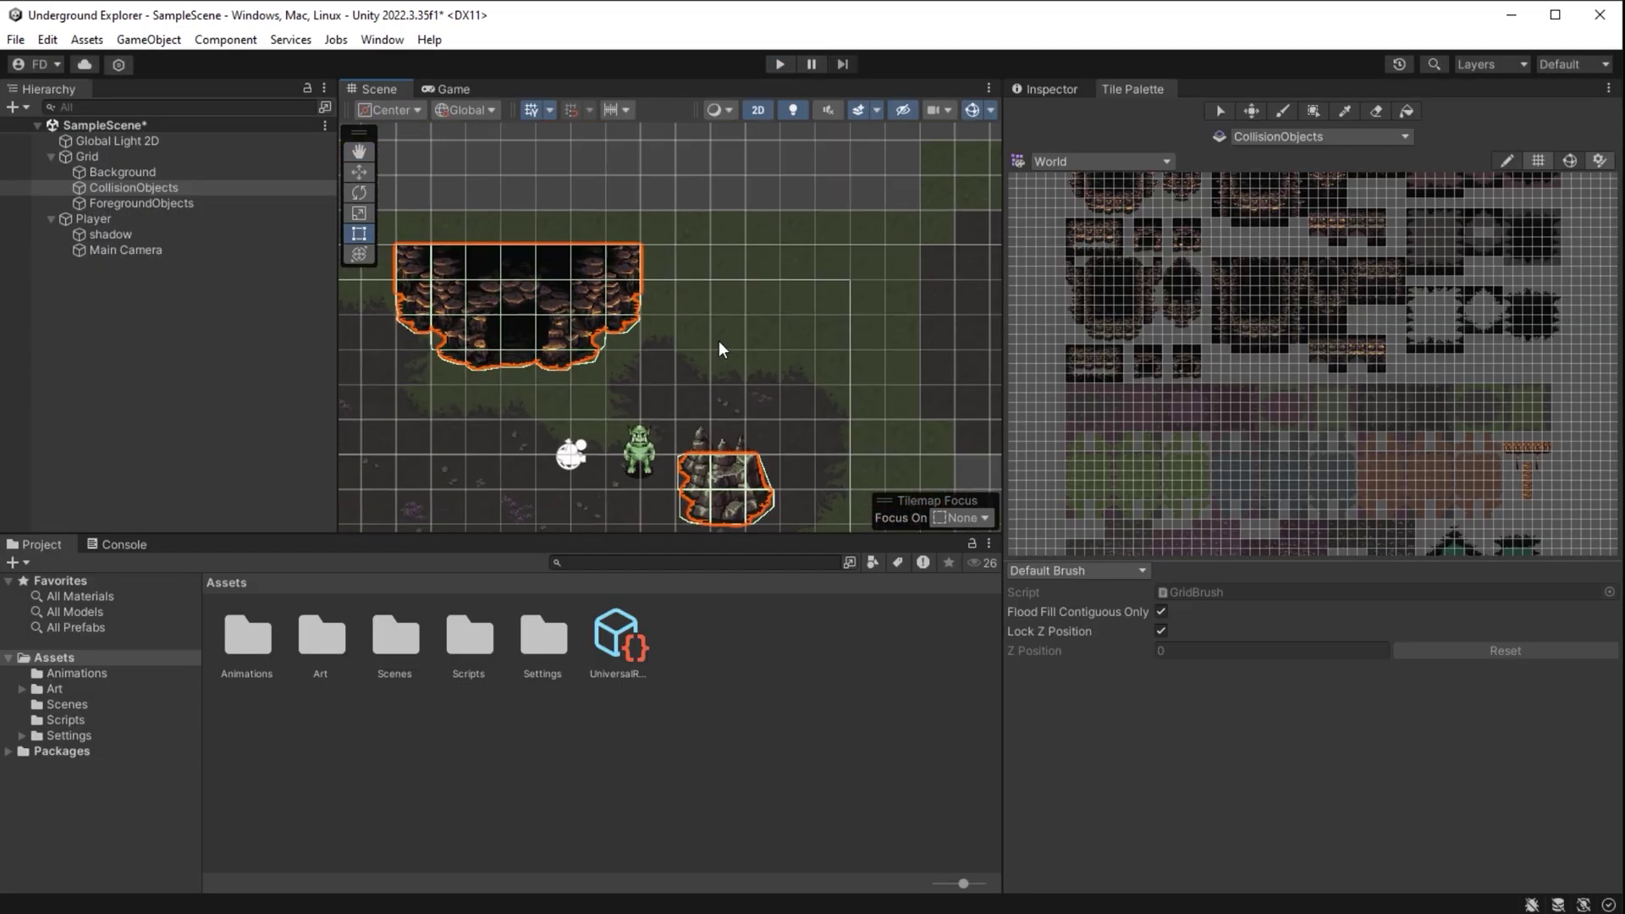
scroll(1144, 222, up, 8)
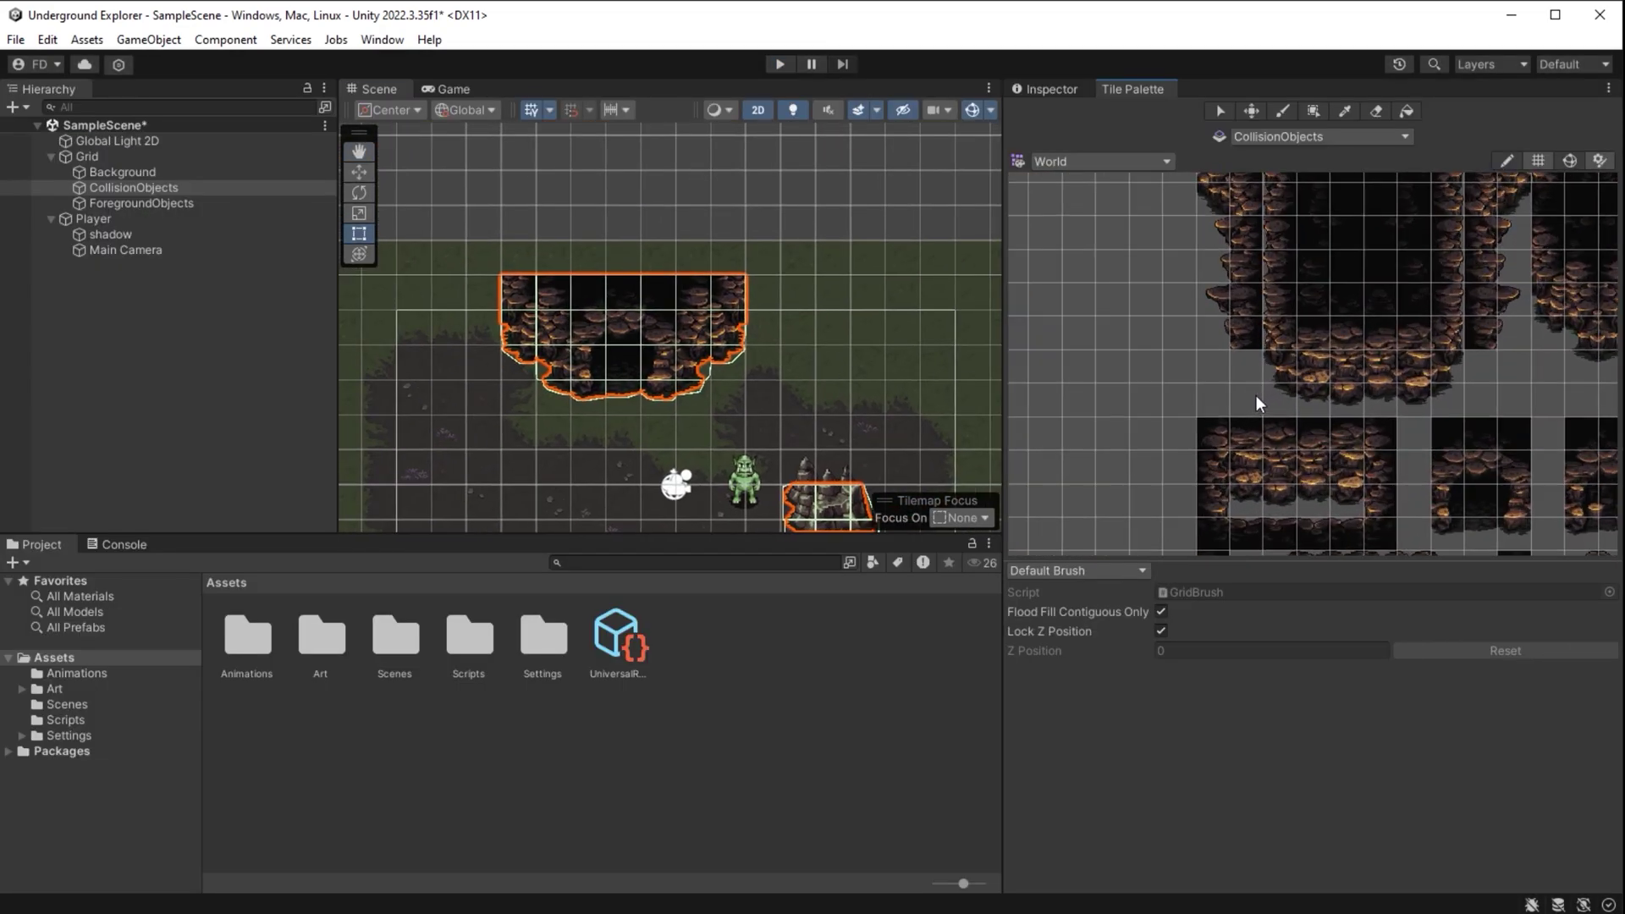
middle_drag(1267, 408, 1202, 352)
drag(1219, 354, 1327, 423)
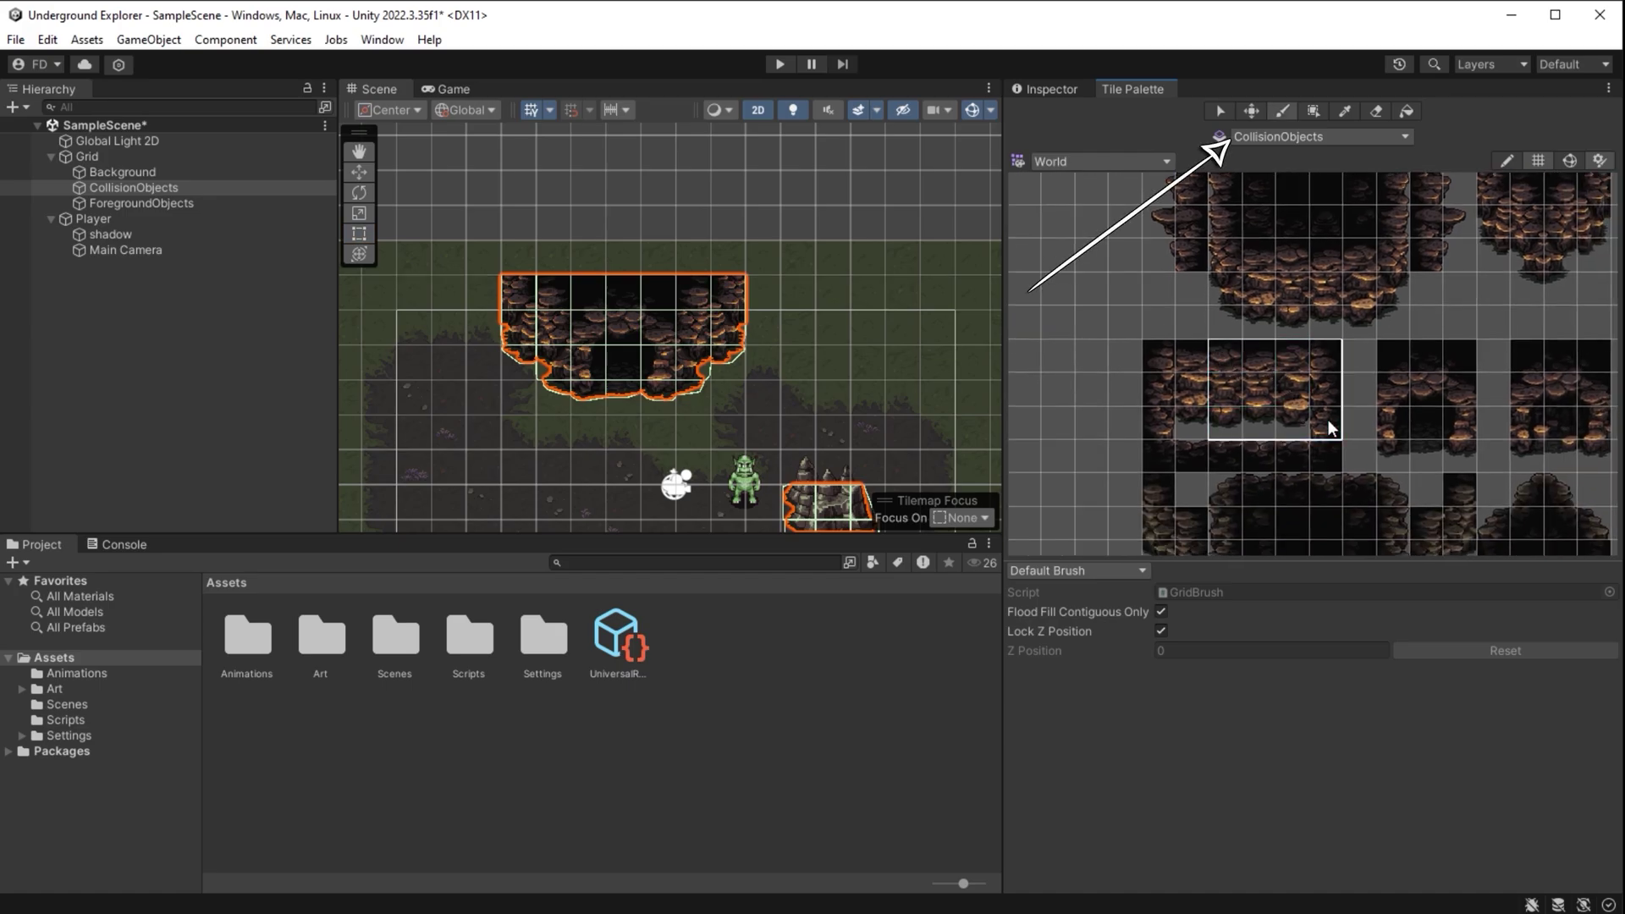
click(511, 286)
middle_drag(545, 315, 807, 323)
scroll(804, 323, up, 1)
mouse_move(1254, 355)
mouse_down()
mouse_move(1248, 413)
mouse_move(1168, 425)
mouse_up()
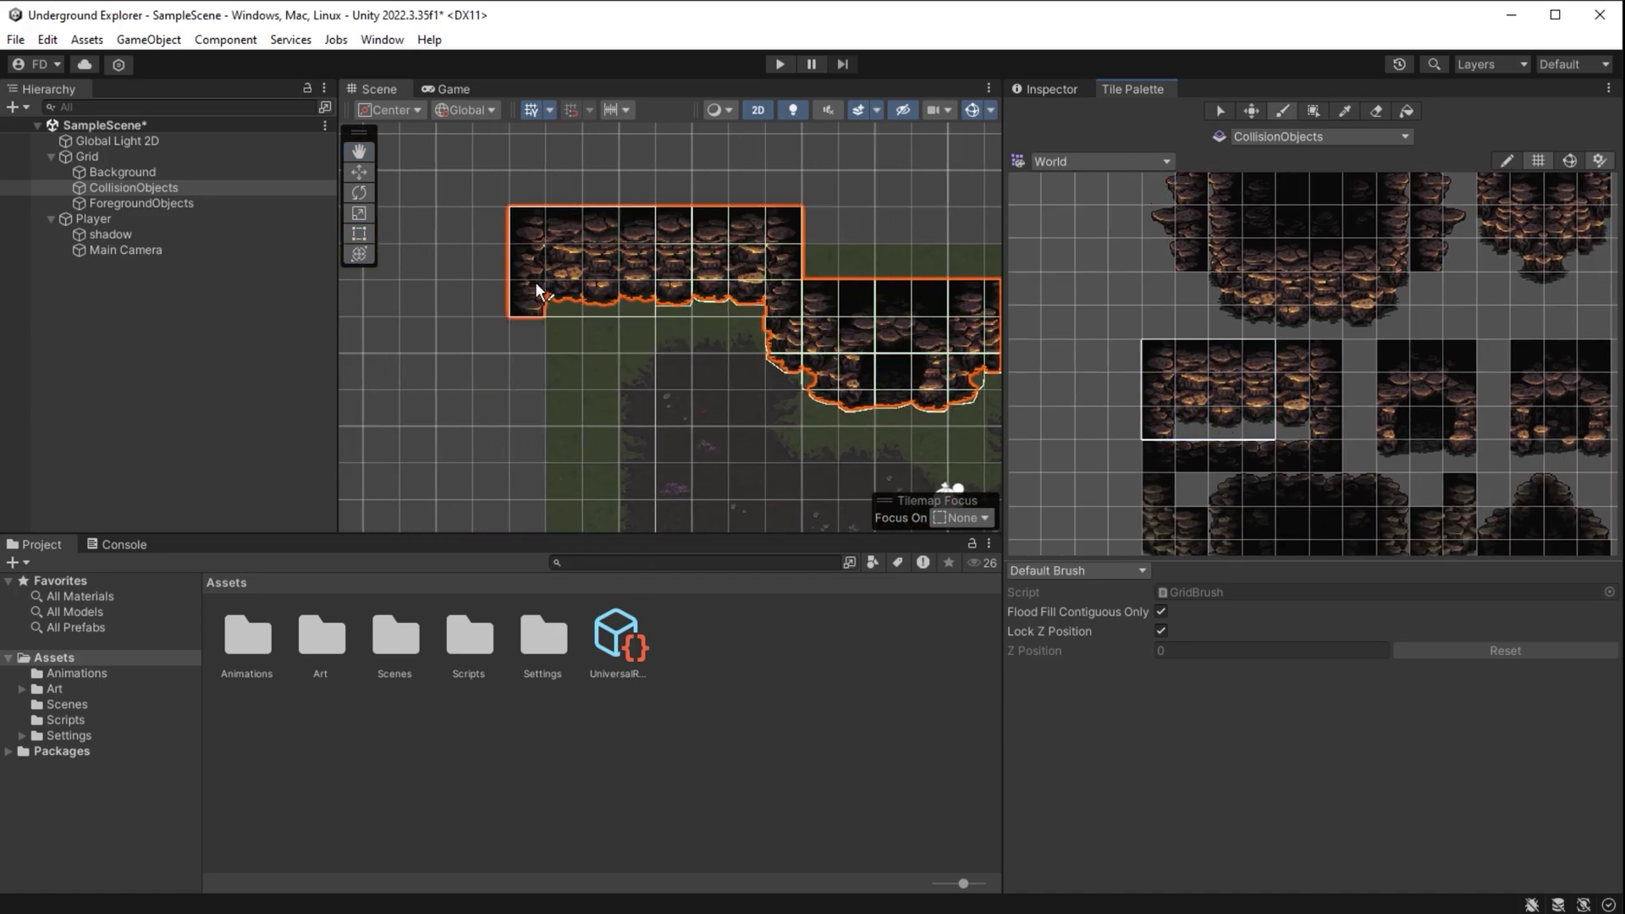
scroll(783, 377, down, 1)
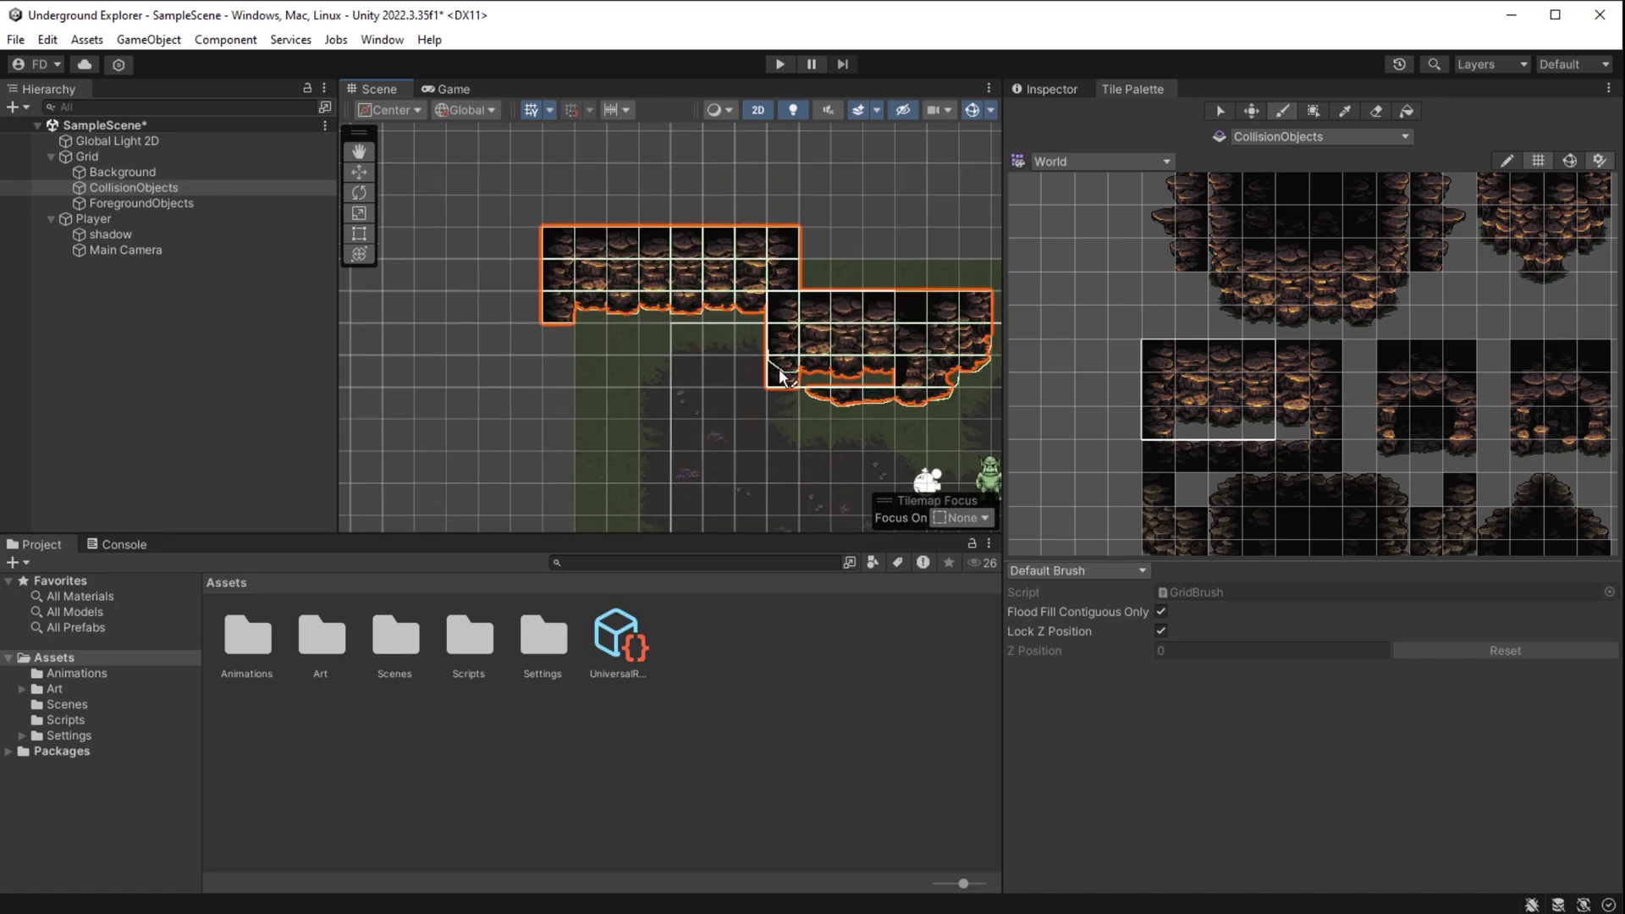
Extend the northern rock wall east of the cave entrance with more wall pieces
middle_drag(948, 381, 679, 388)
scroll(1222, 396, down, 1)
click(738, 313)
click(867, 280)
middle_drag(921, 348, 607, 418)
scroll(607, 417, up, 6)
Shape the step at the northern wall's eastern end with a 2×3 corner and a 1×3 edge column, and undo the surplus tiles
middle_drag(1442, 312, 1313, 369)
drag(1369, 305, 1401, 365)
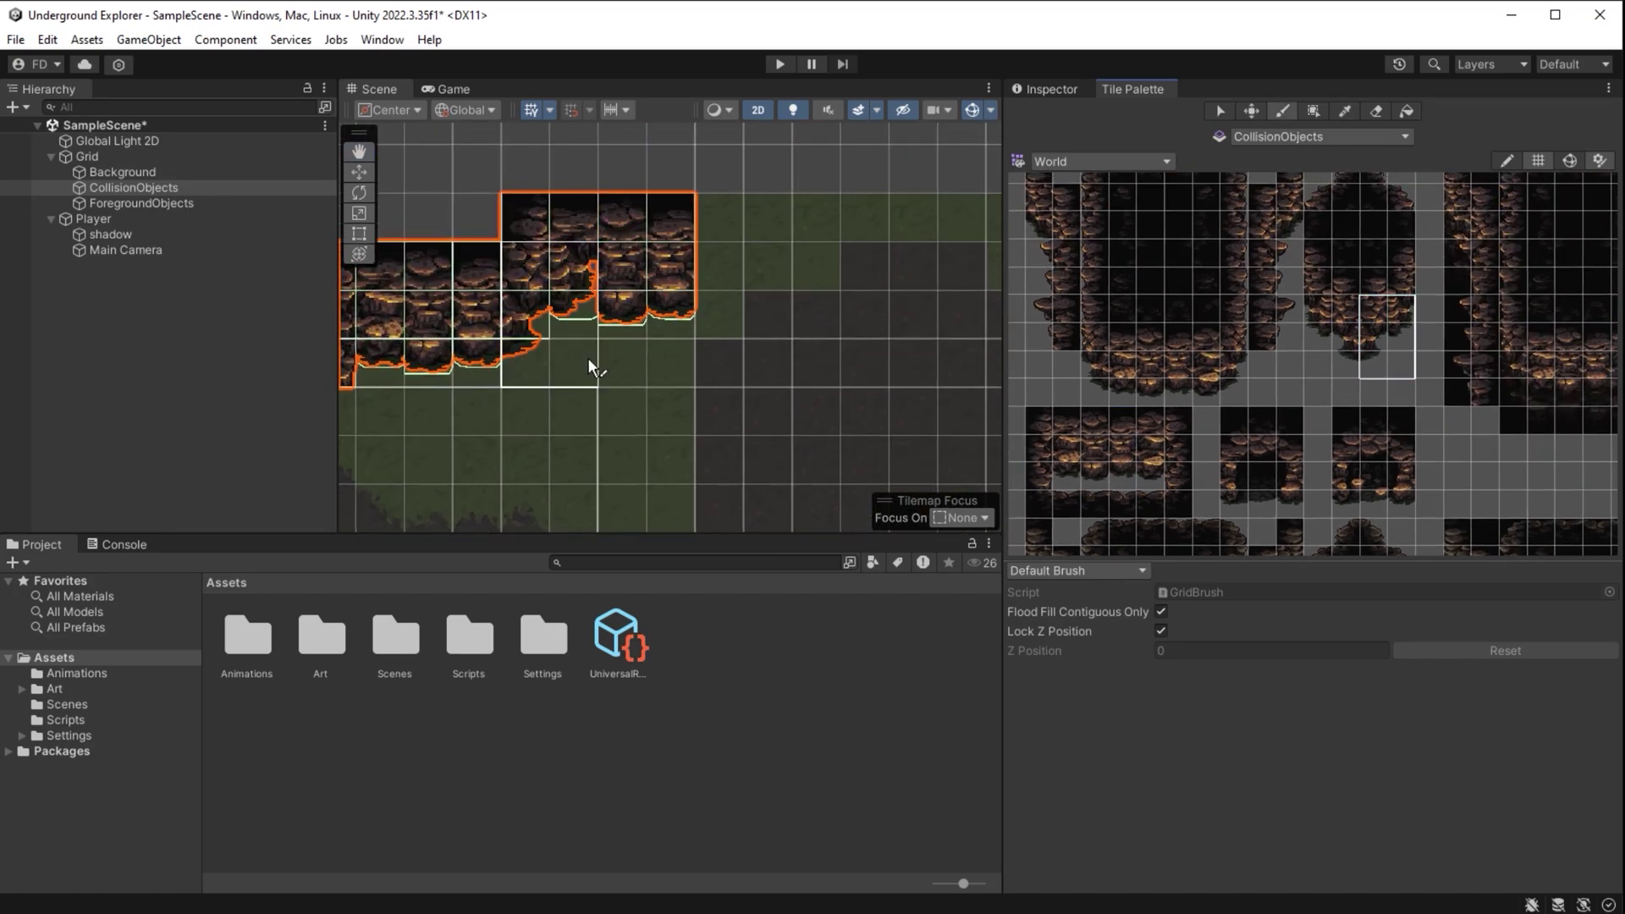
key(ctrl+z)
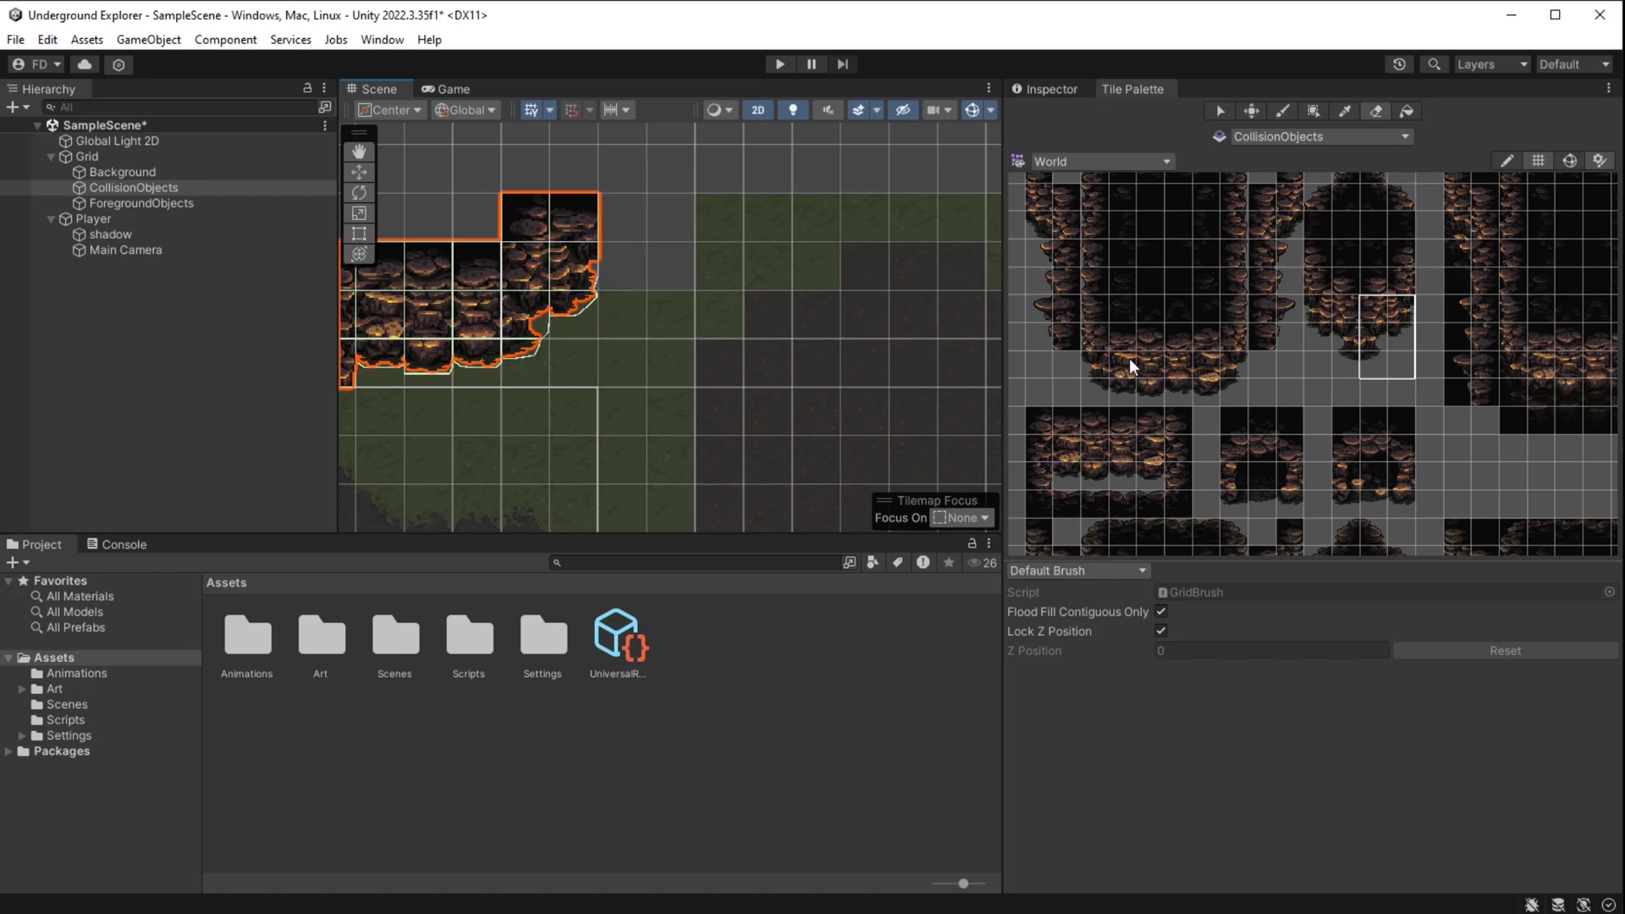
drag(1126, 362, 1206, 393)
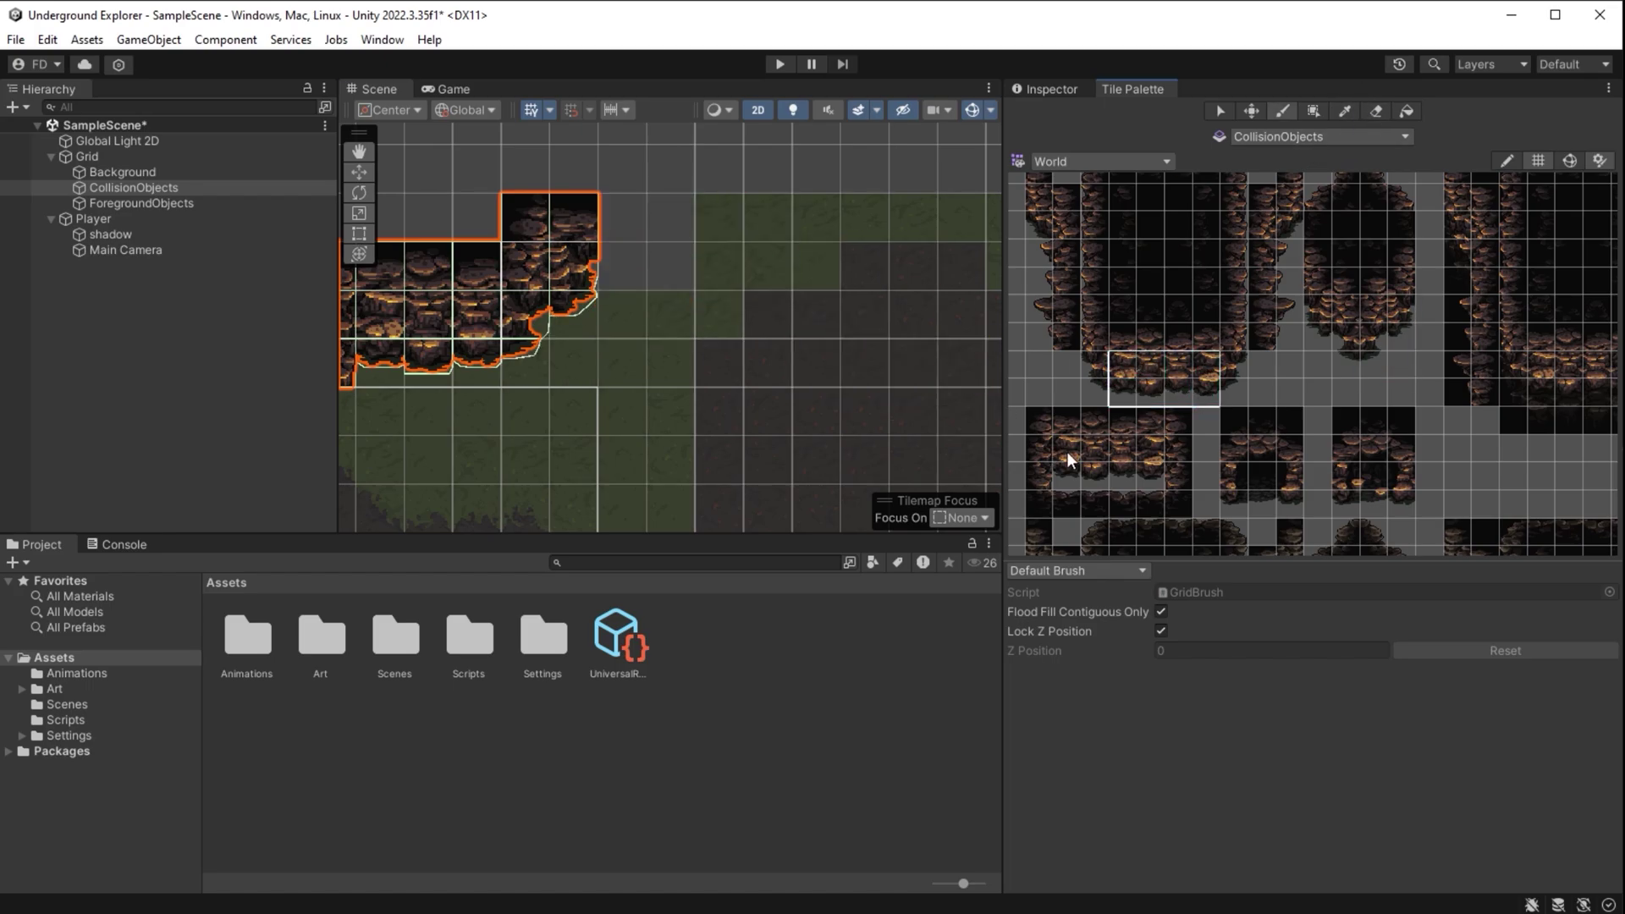
drag(1399, 254, 1399, 309)
click(582, 270)
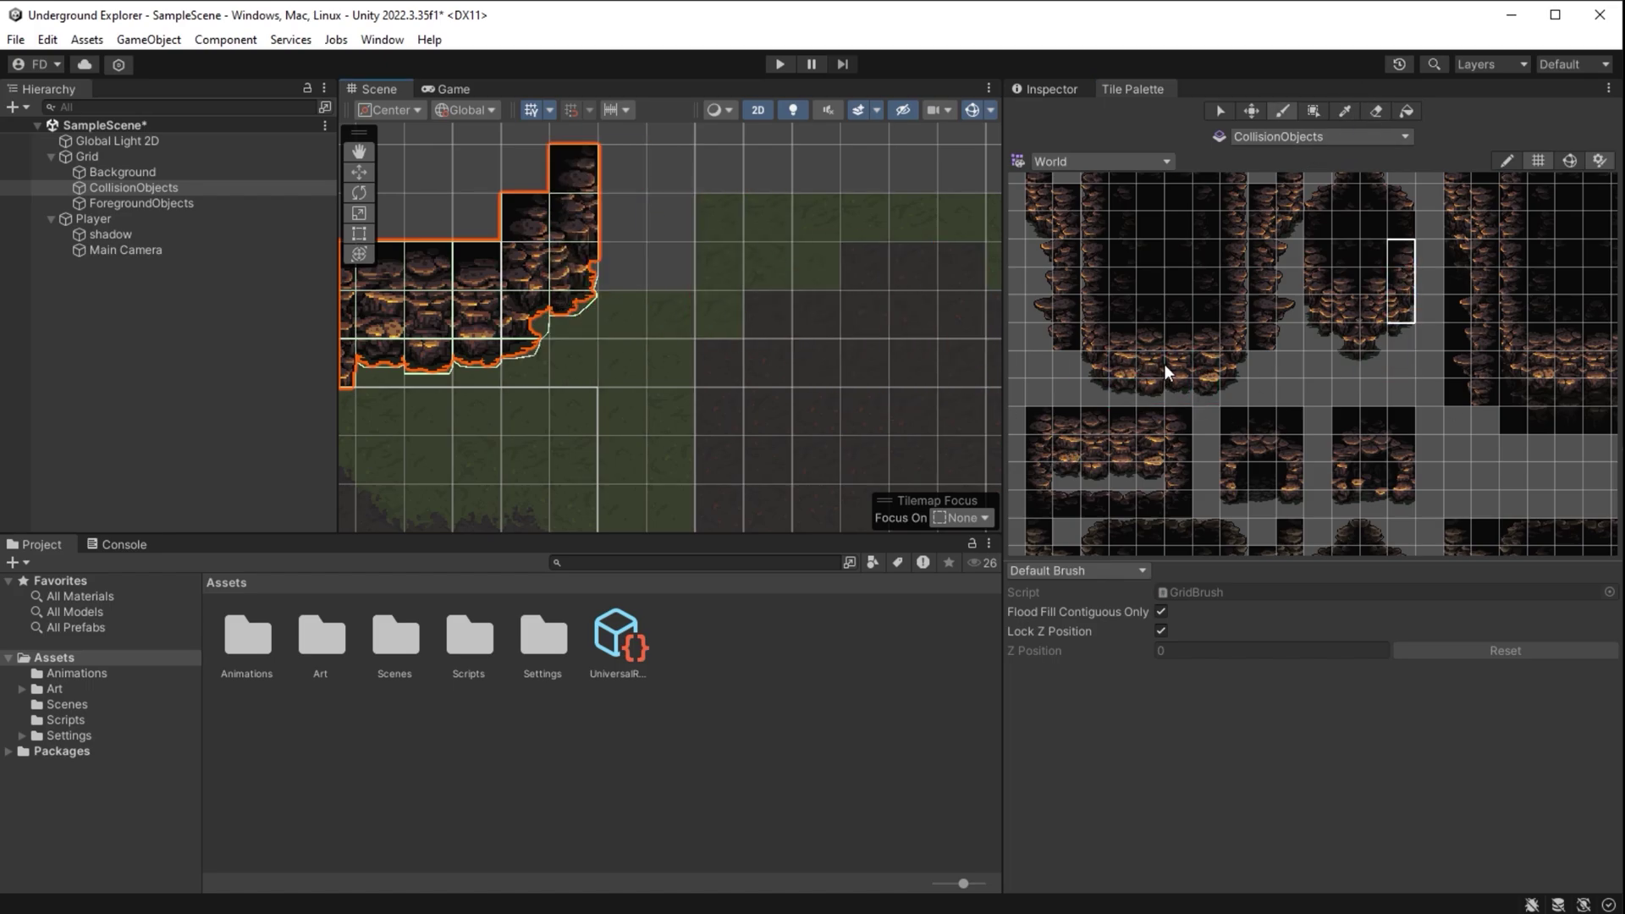
Extend the northern wall eastward with a 4×4 wall section and build its raised top section from two 3×3 pieces
drag(1116, 303, 1211, 396)
click(767, 296)
scroll(767, 288, down, 2)
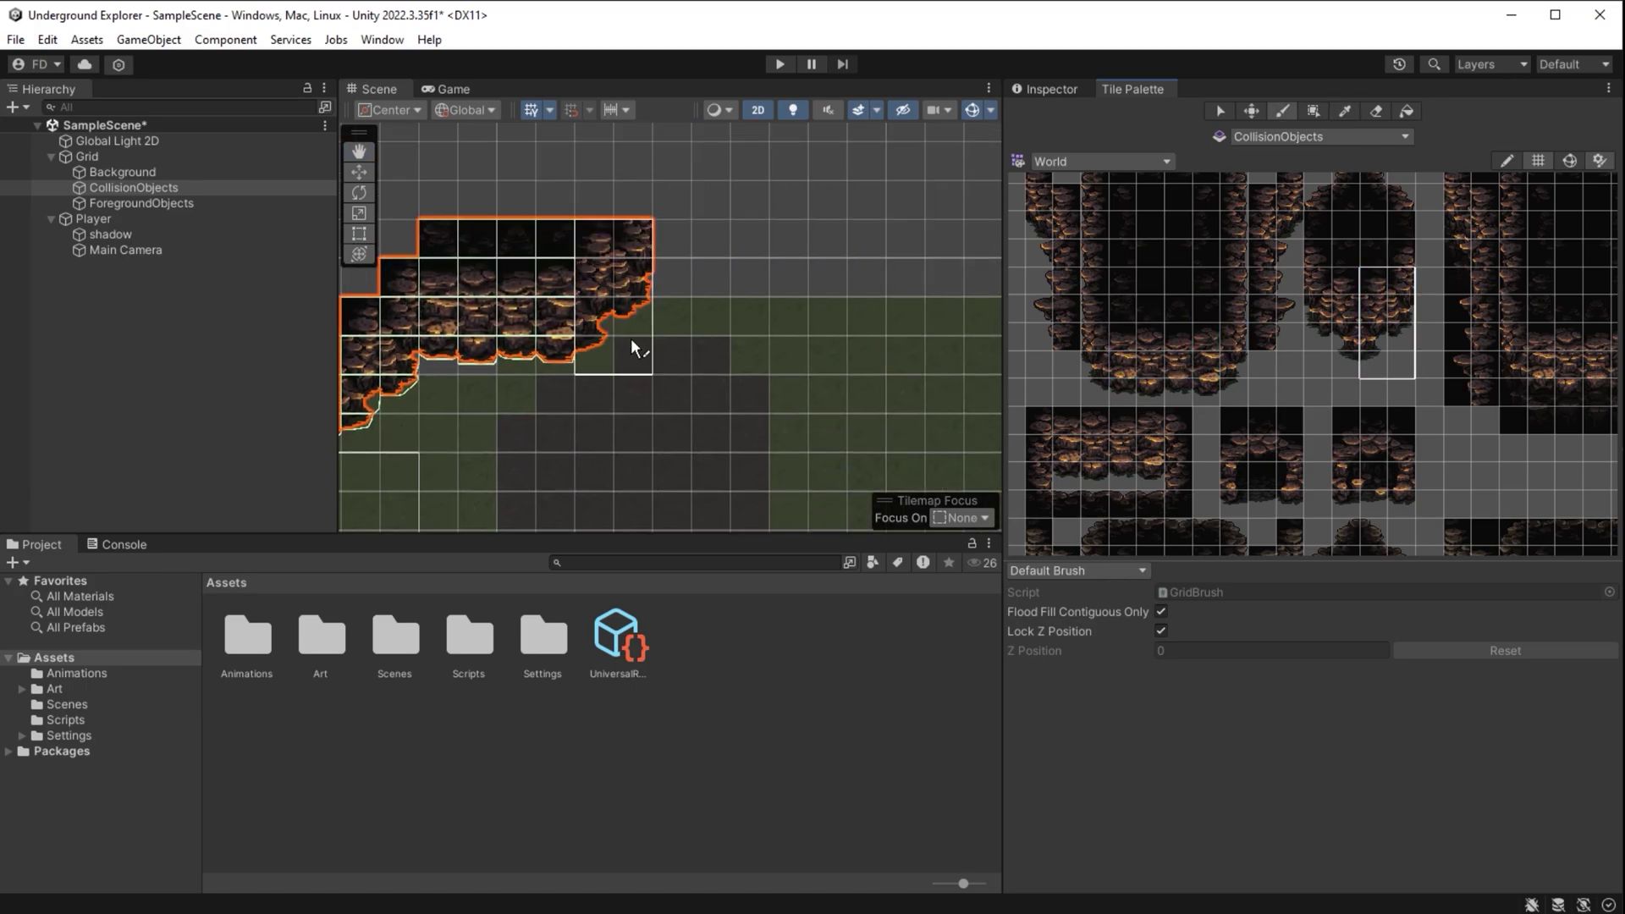
drag(1034, 417, 1105, 478)
click(760, 292)
drag(1116, 415, 1185, 481)
click(789, 279)
Lead the wall down from its raised top section with a 2×3 corner piece and add a 4×3 straight section east of it
scroll(960, 379, down, 1)
drag(1317, 308, 1346, 364)
click(843, 352)
drag(1065, 419, 1151, 479)
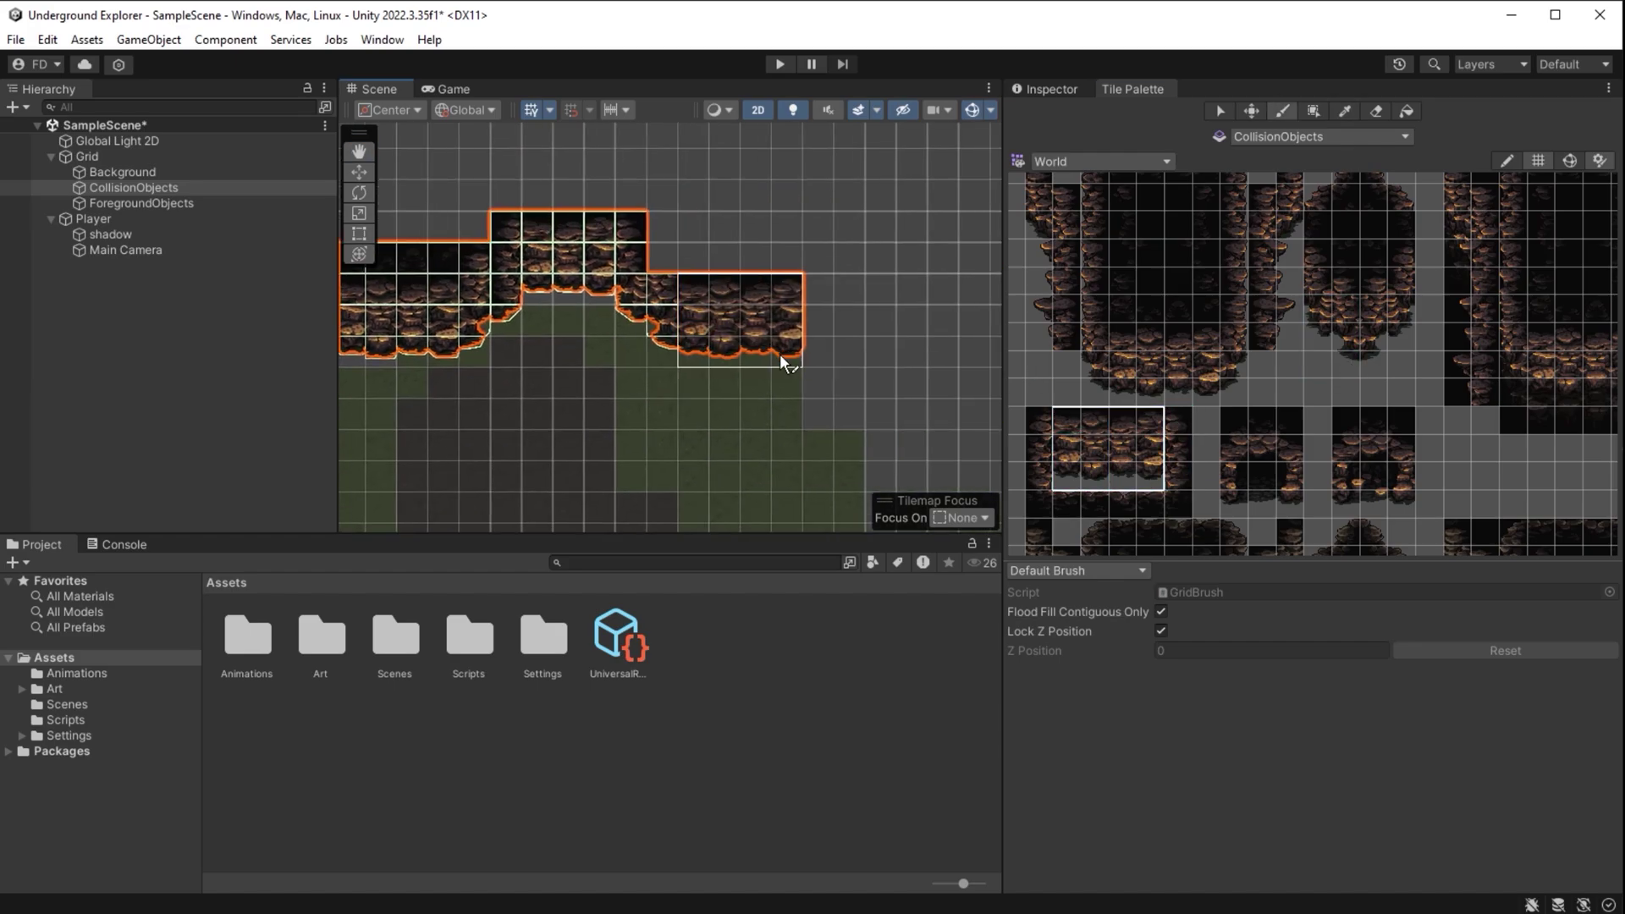
click(780, 353)
Stamp 2×3 corner pieces diagonally down to the southeast from the end of the northern wall
drag(1313, 300, 1346, 368)
click(794, 373)
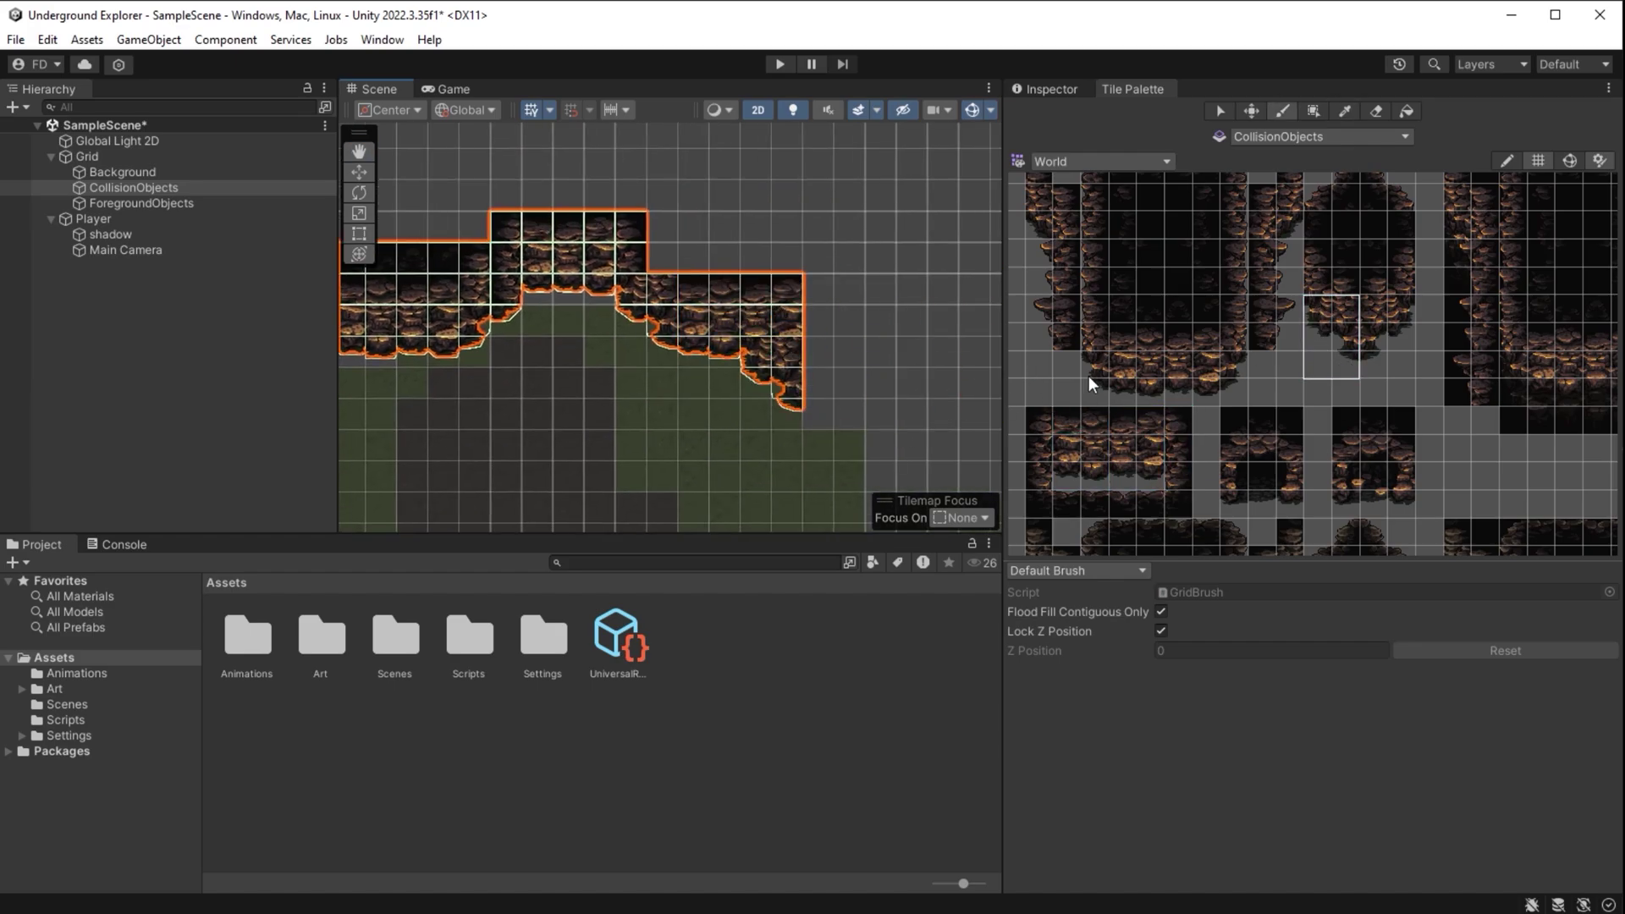
scroll(1146, 469, up, 3)
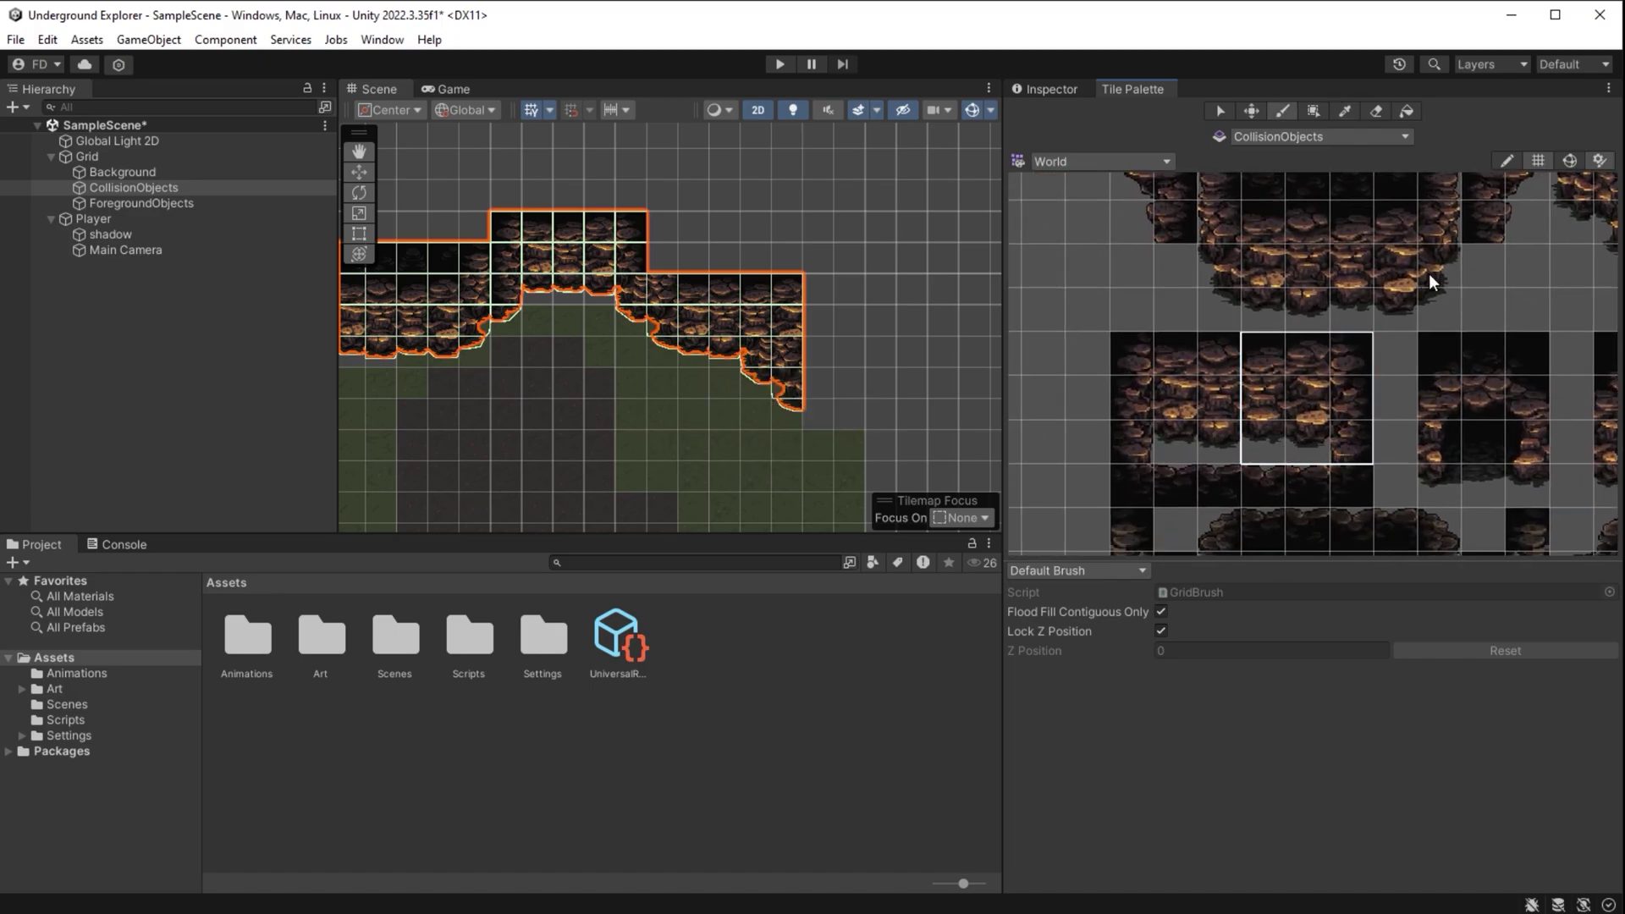
drag(1323, 326, 1369, 423)
click(828, 453)
middle_drag(851, 468, 768, 382)
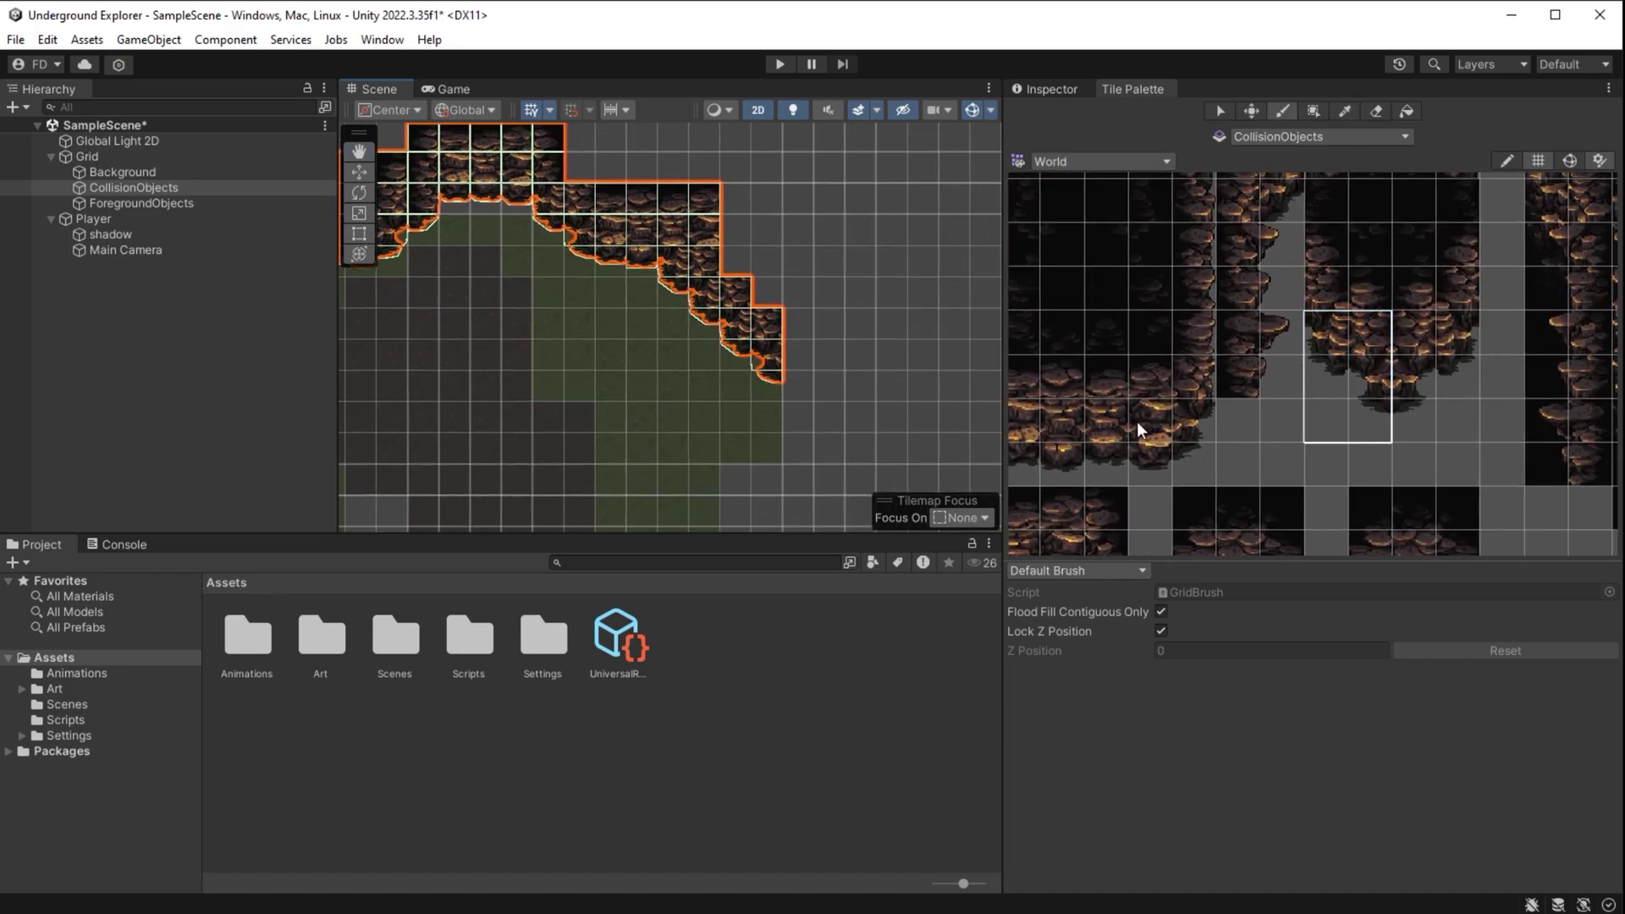
scroll(1136, 422, down, 4)
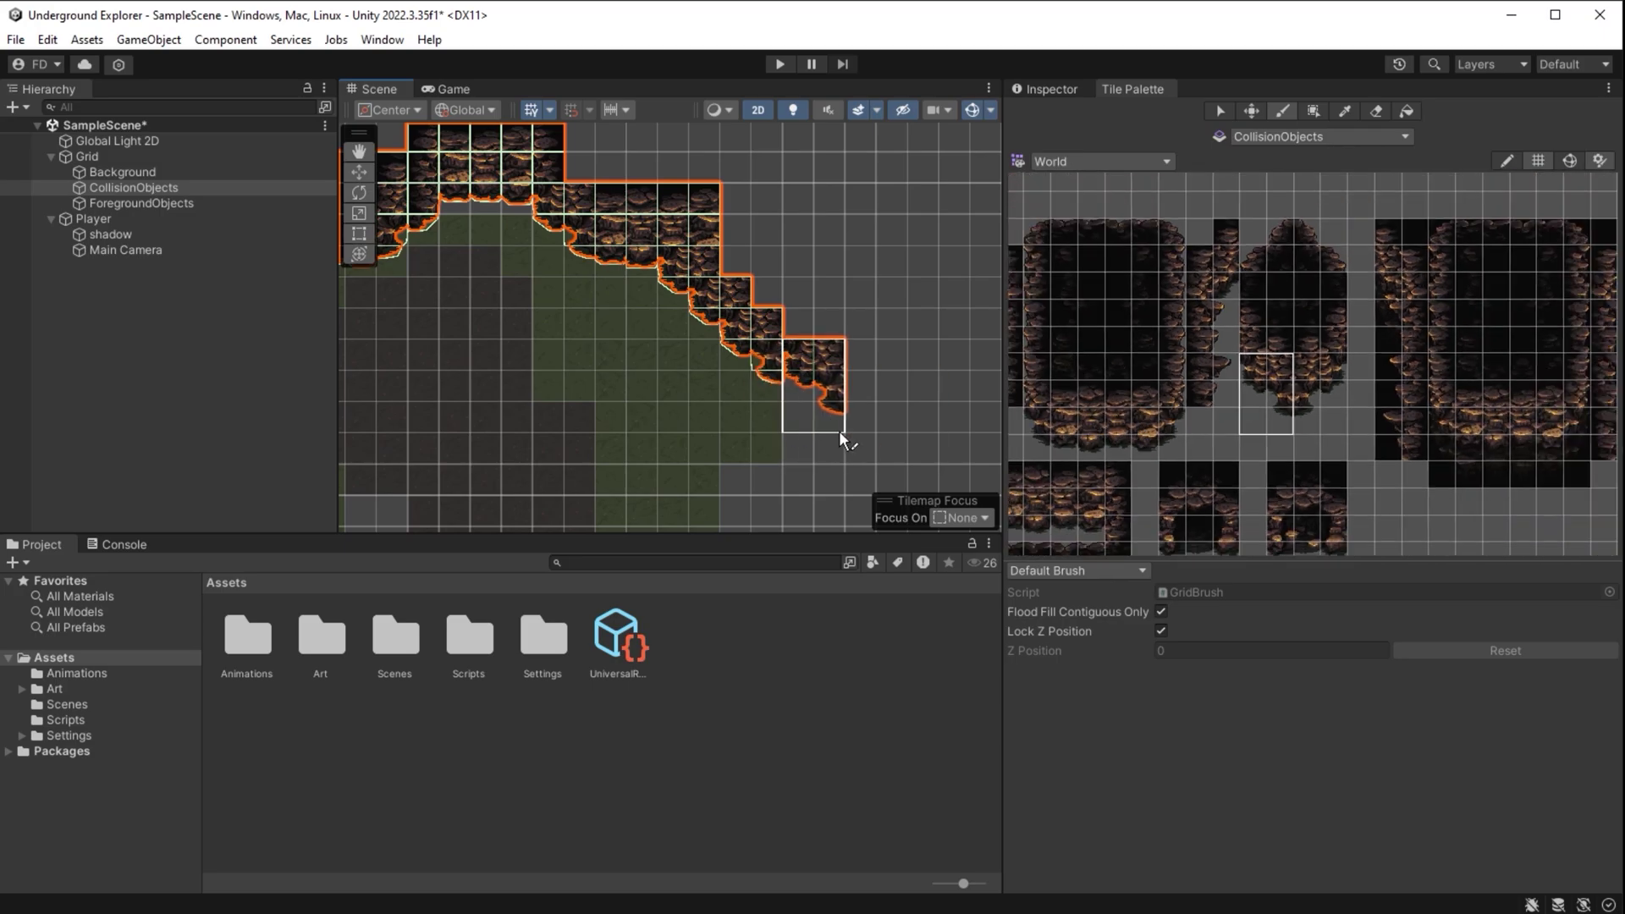
Switch the painting target to the Background tilemap and the brush to Random Brush
scroll(897, 403, down, 3)
middle_drag(730, 411, 976, 403)
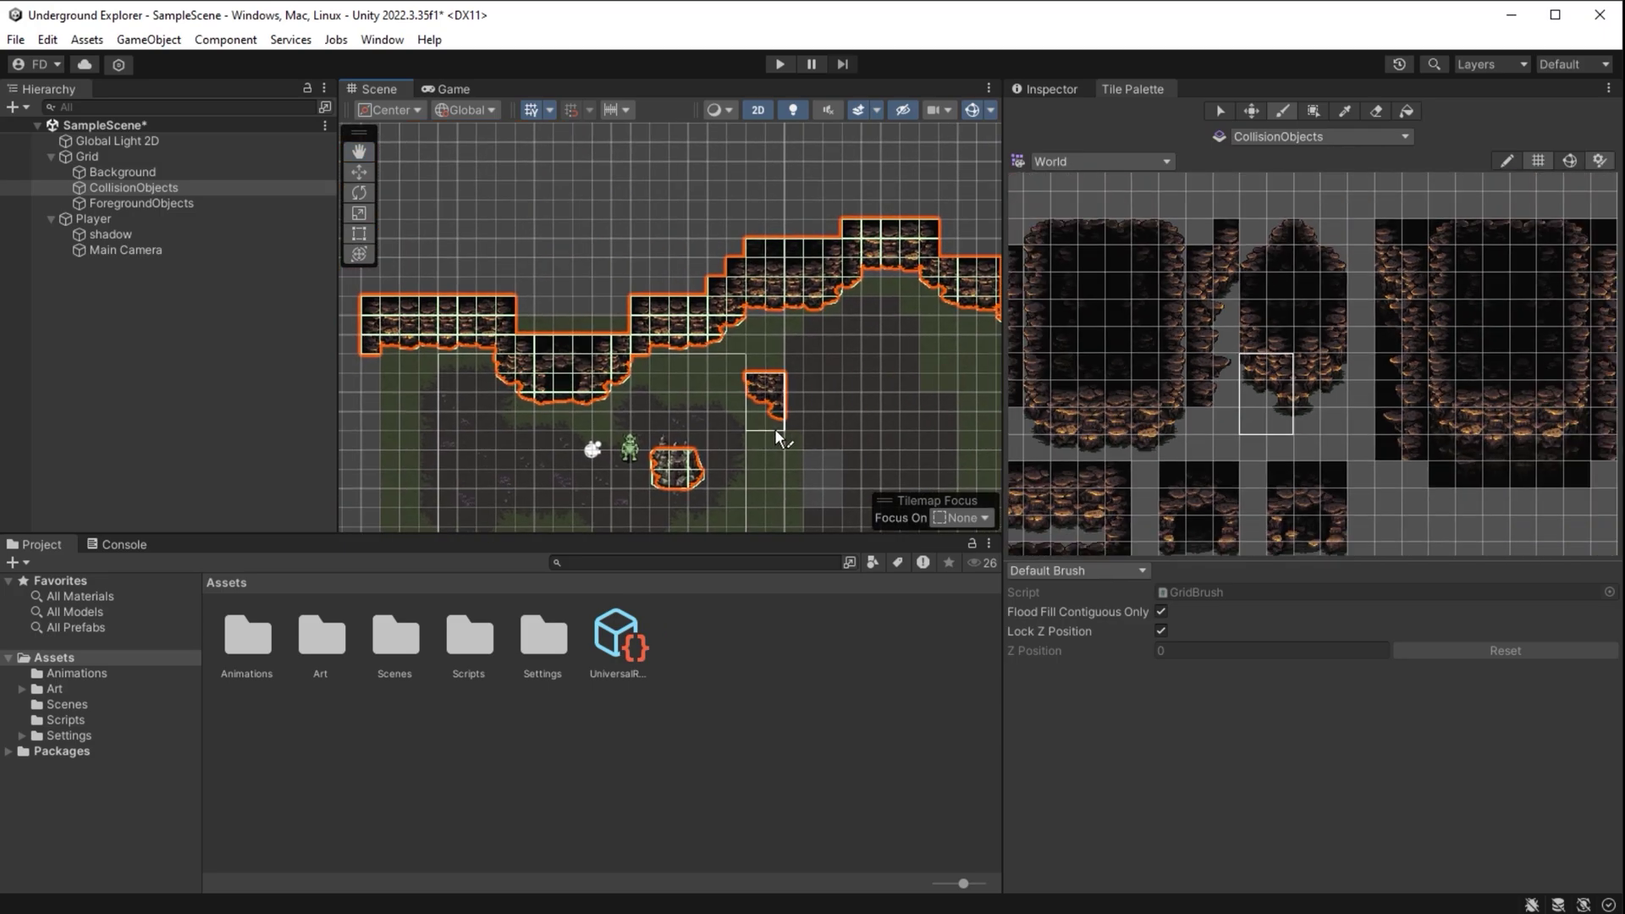
middle_drag(794, 434, 841, 369)
scroll(841, 374, down, 9)
scroll(896, 388, up, 5)
click(1373, 139)
click(1324, 186)
click(1078, 568)
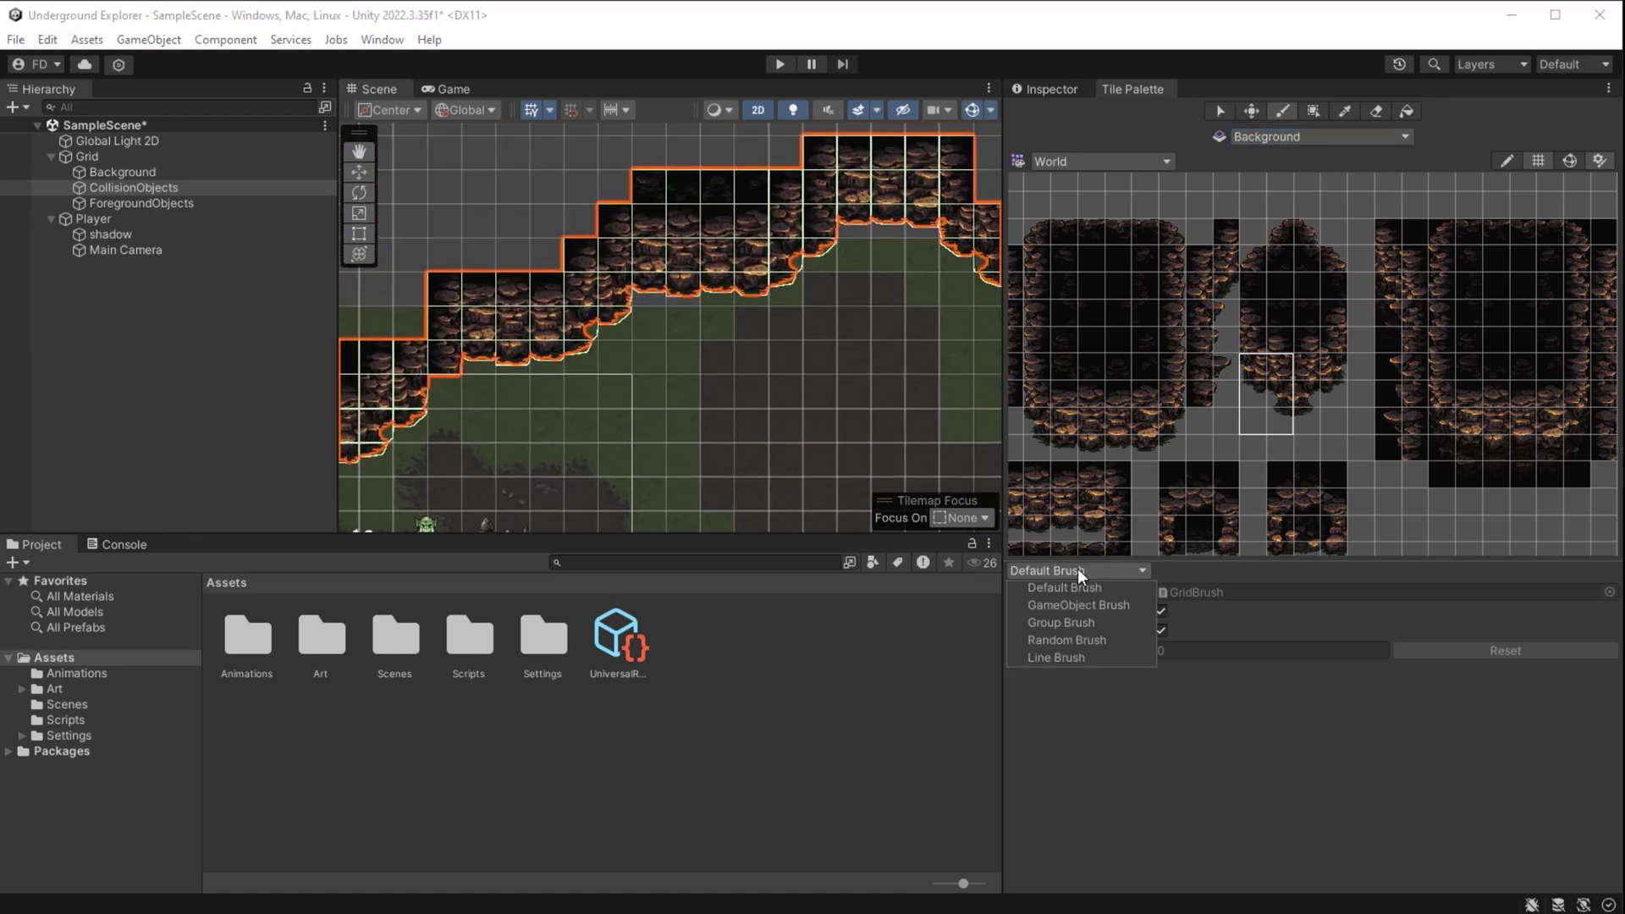
click(1070, 639)
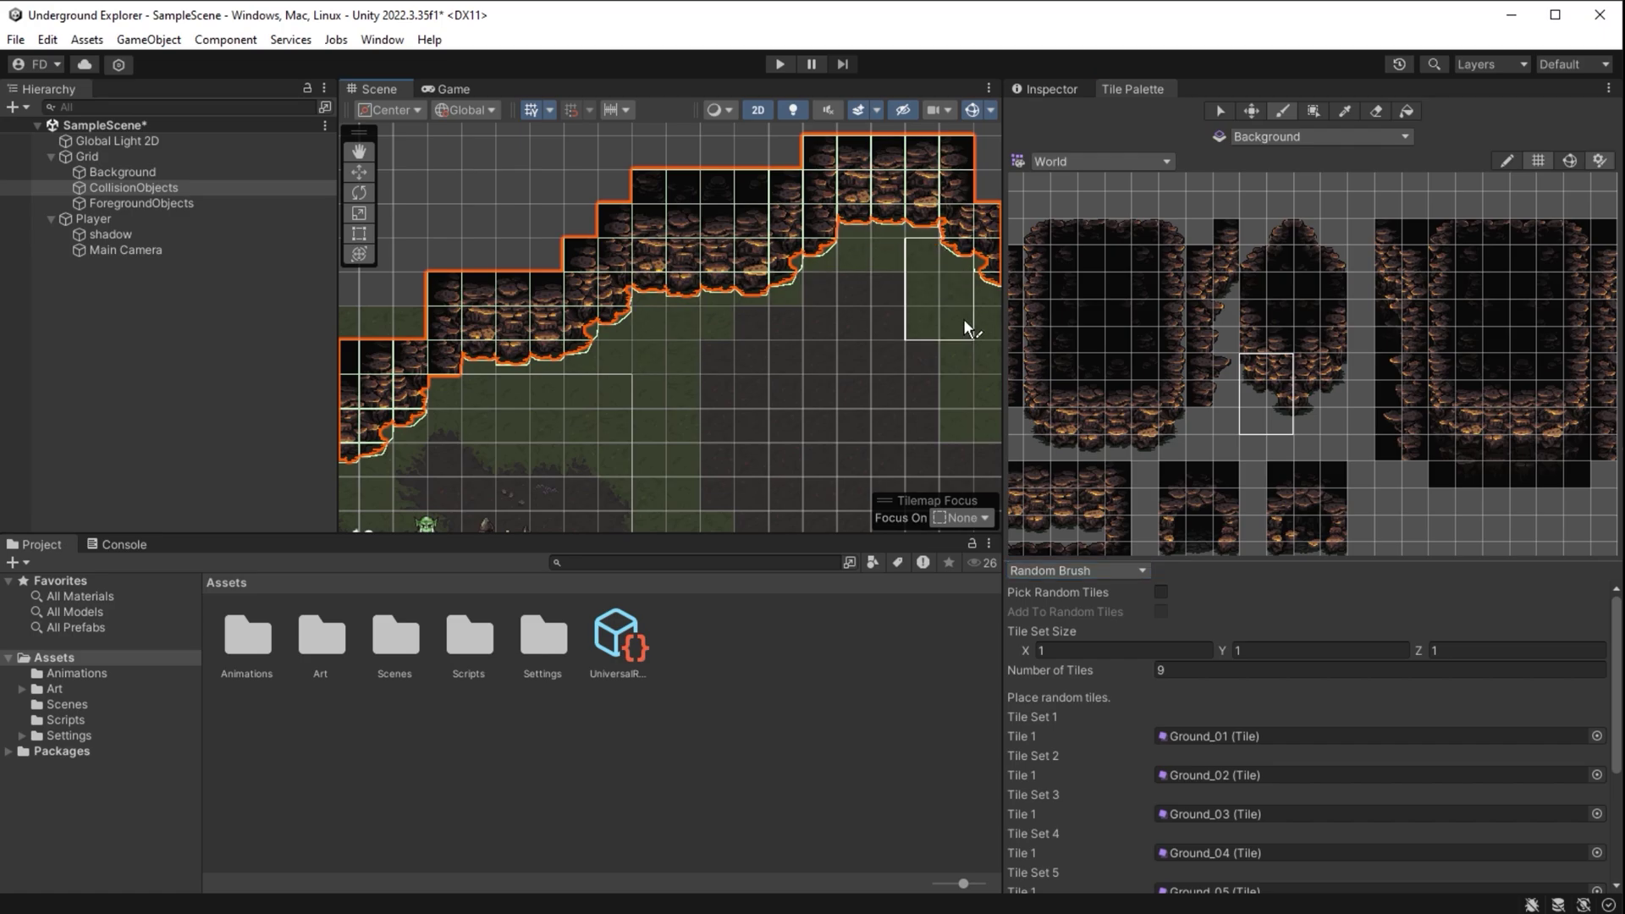
mouse_move(952, 328)
middle_down()
mouse_move(652, 330)
mouse_move(691, 306)
mouse_move(556, 399)
mouse_move(963, 319)
mouse_move(694, 362)
middle_up()
Switch the painting target to the CollisionObjects tilemap with the Default Brush and pick the solid black tile
click(1312, 139)
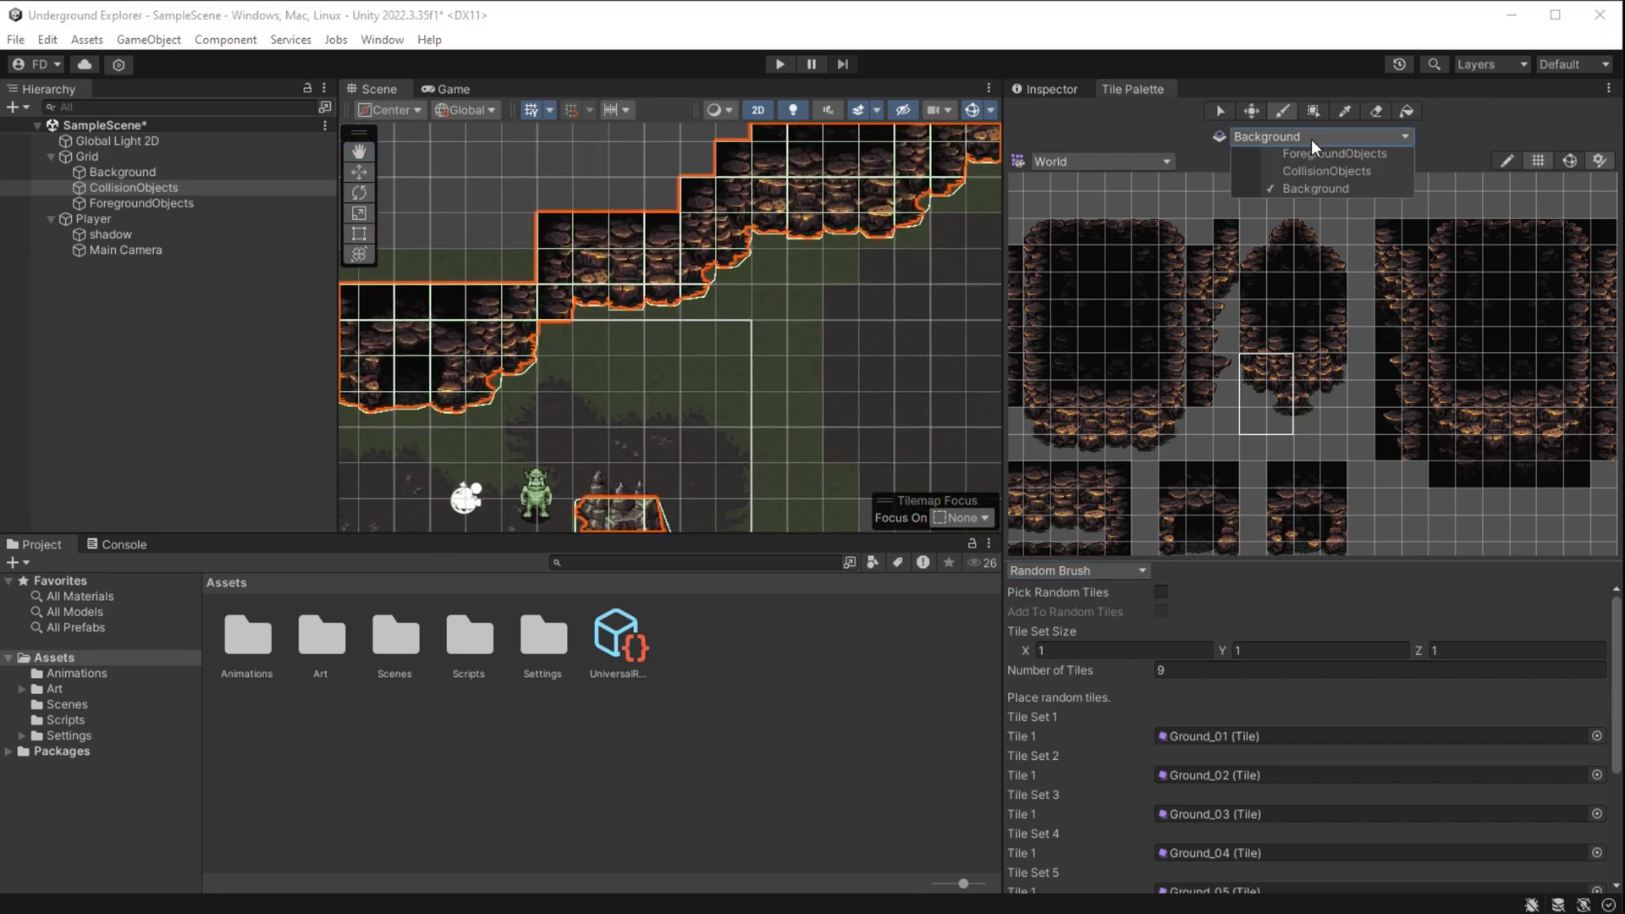
click(1311, 174)
scroll(1283, 358, down, 2)
click(1123, 322)
middle_drag(616, 391, 996, 342)
middle_drag(589, 355, 776, 301)
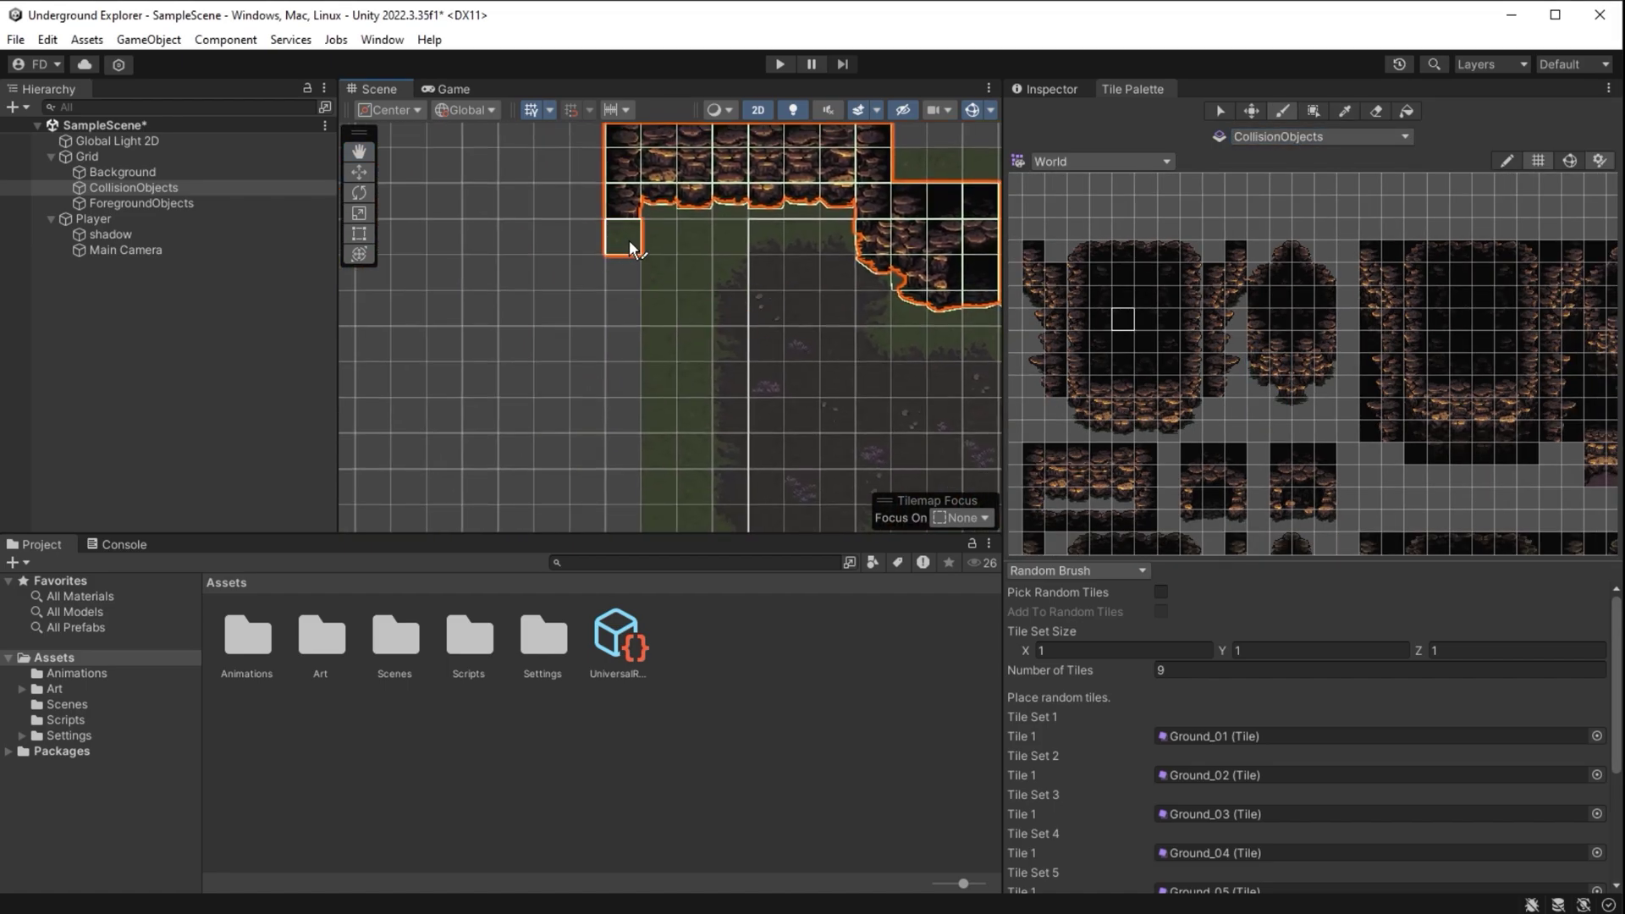
click(1086, 572)
click(1059, 586)
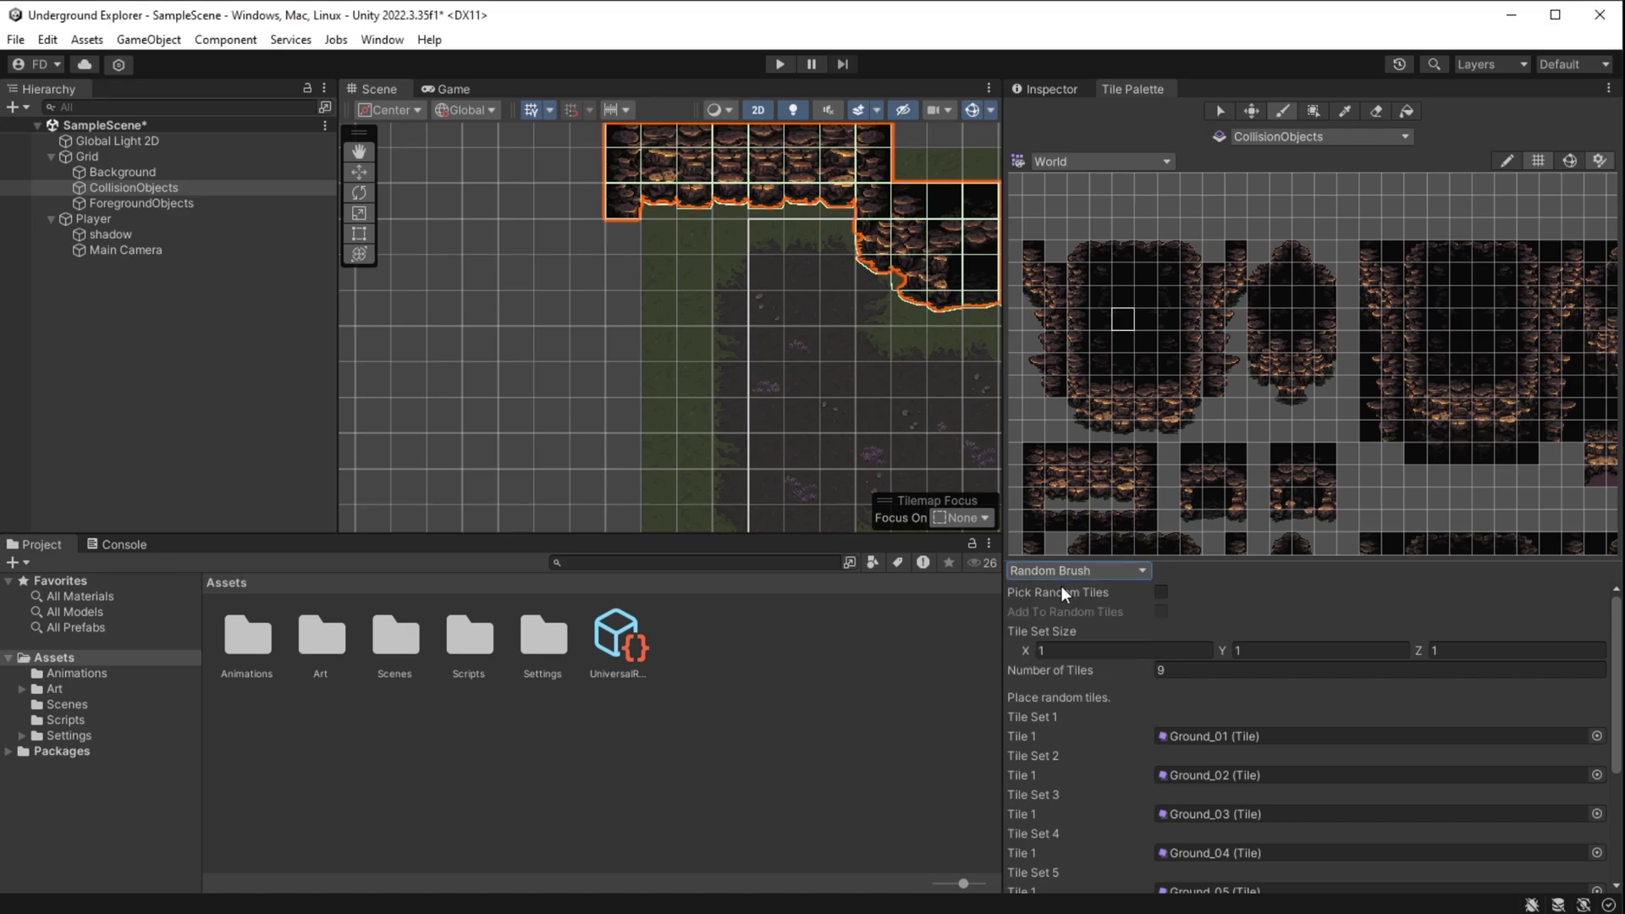
Paint a one-tile-wide column of black collision tiles down the western border, starting below the northern wall's west end
click(626, 246)
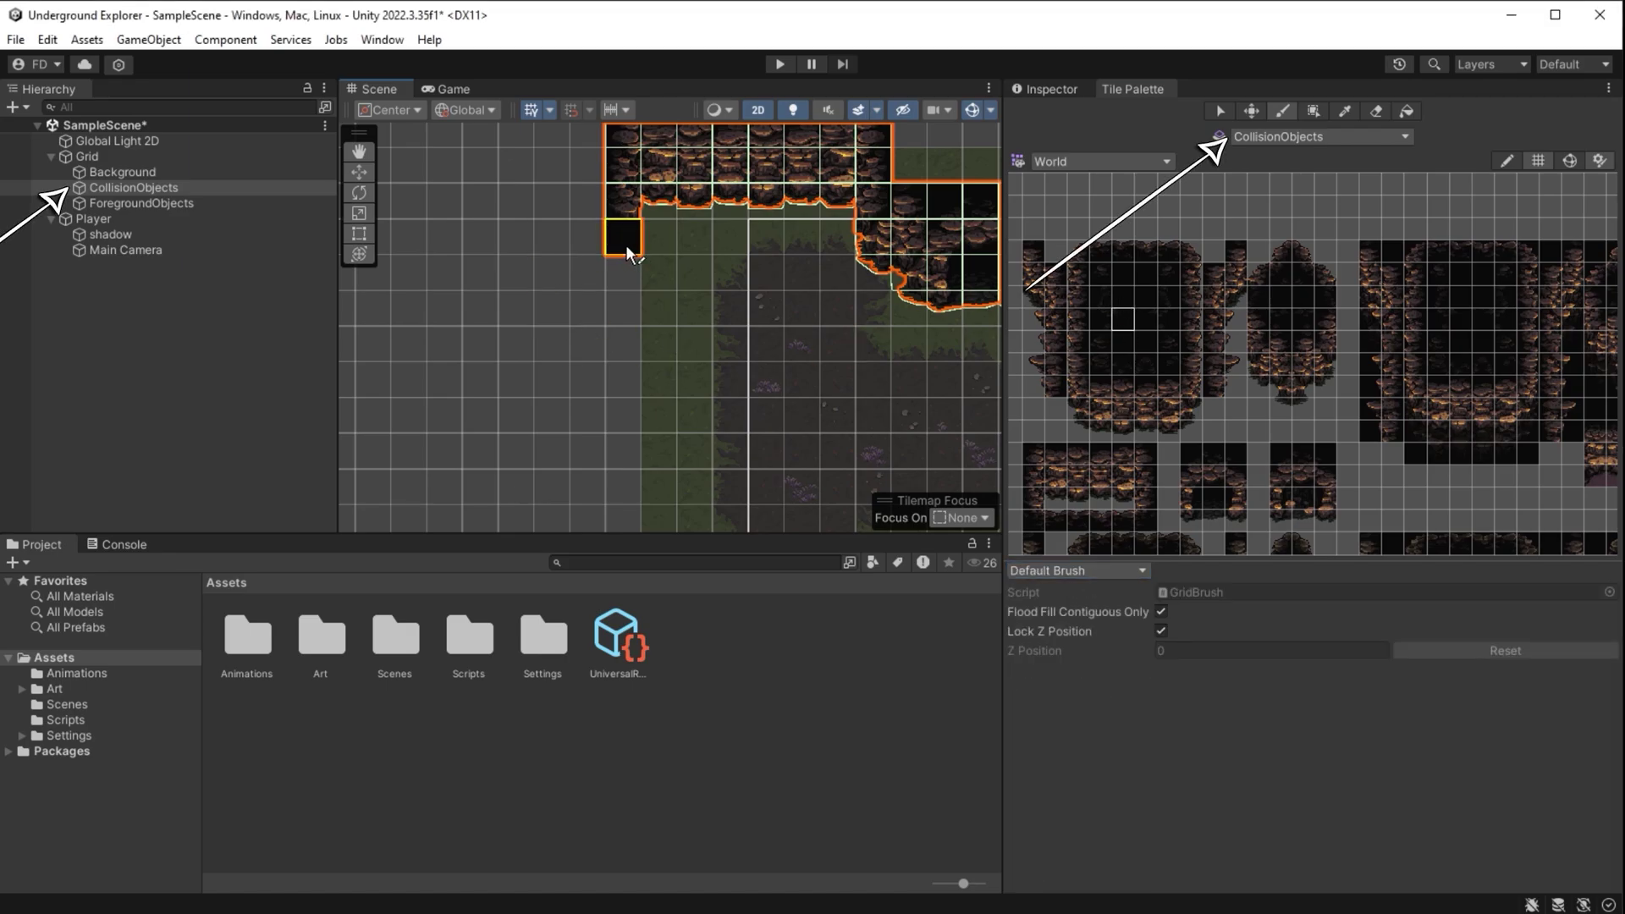
middle_drag(629, 404, 638, 268)
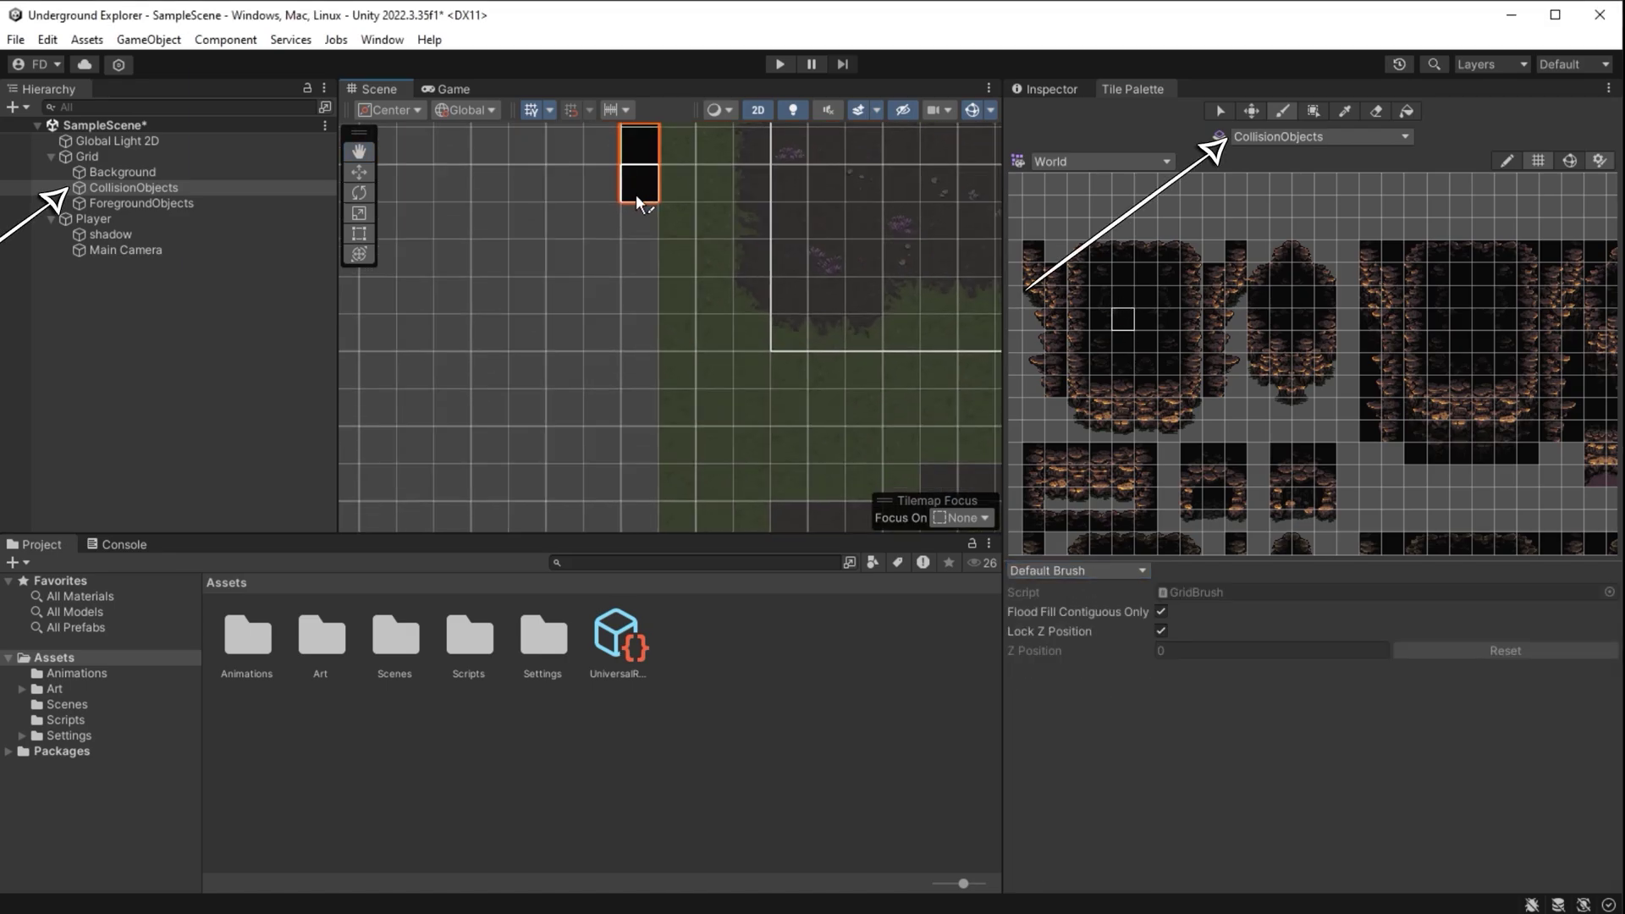
drag(637, 197, 636, 393)
middle_drag(645, 429, 650, 200)
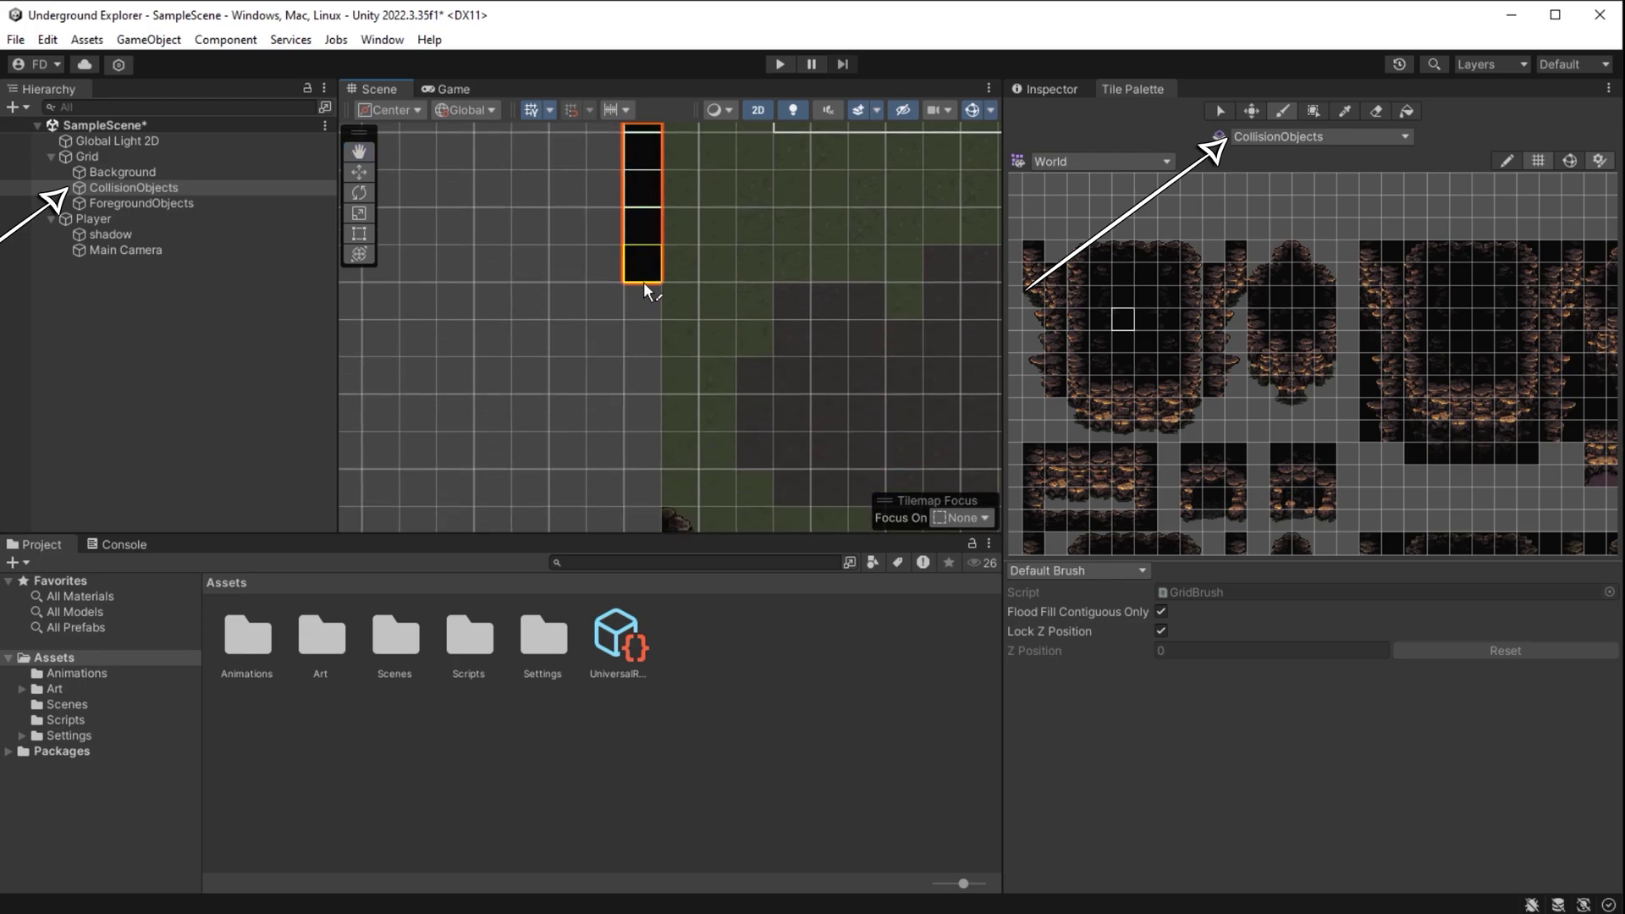
drag(643, 298, 649, 445)
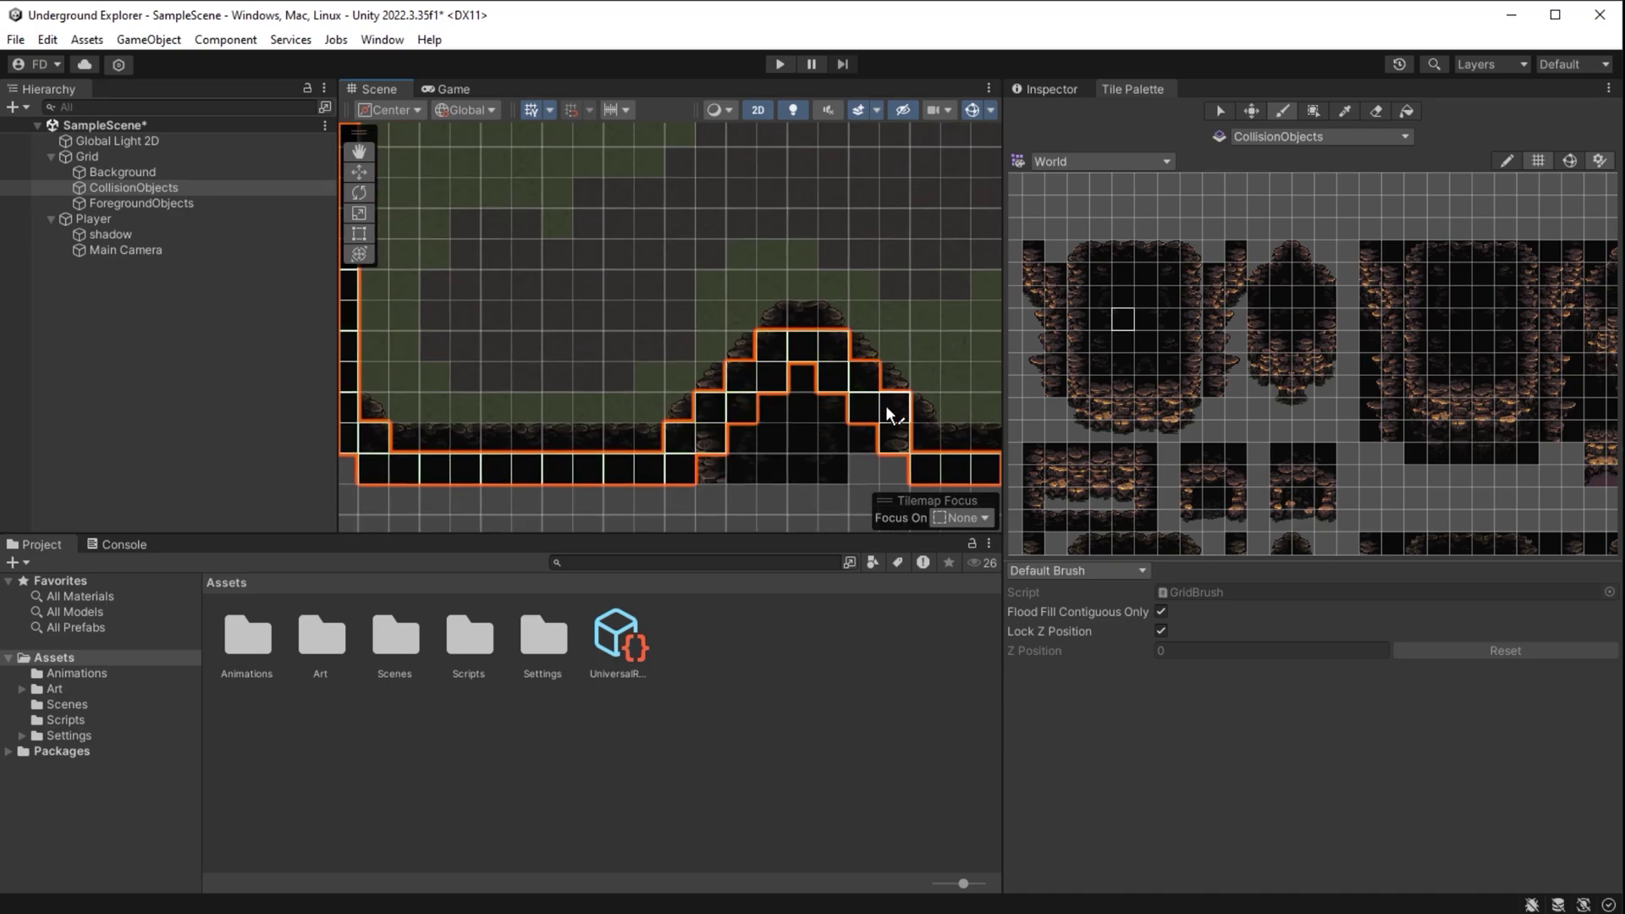
Paint black collision tiles up the eastern border from the southeast corner, stepping outward with the ground toward the northern wall
scroll(835, 435, down, 8)
middle_drag(907, 457, 633, 456)
middle_drag(735, 441, 551, 449)
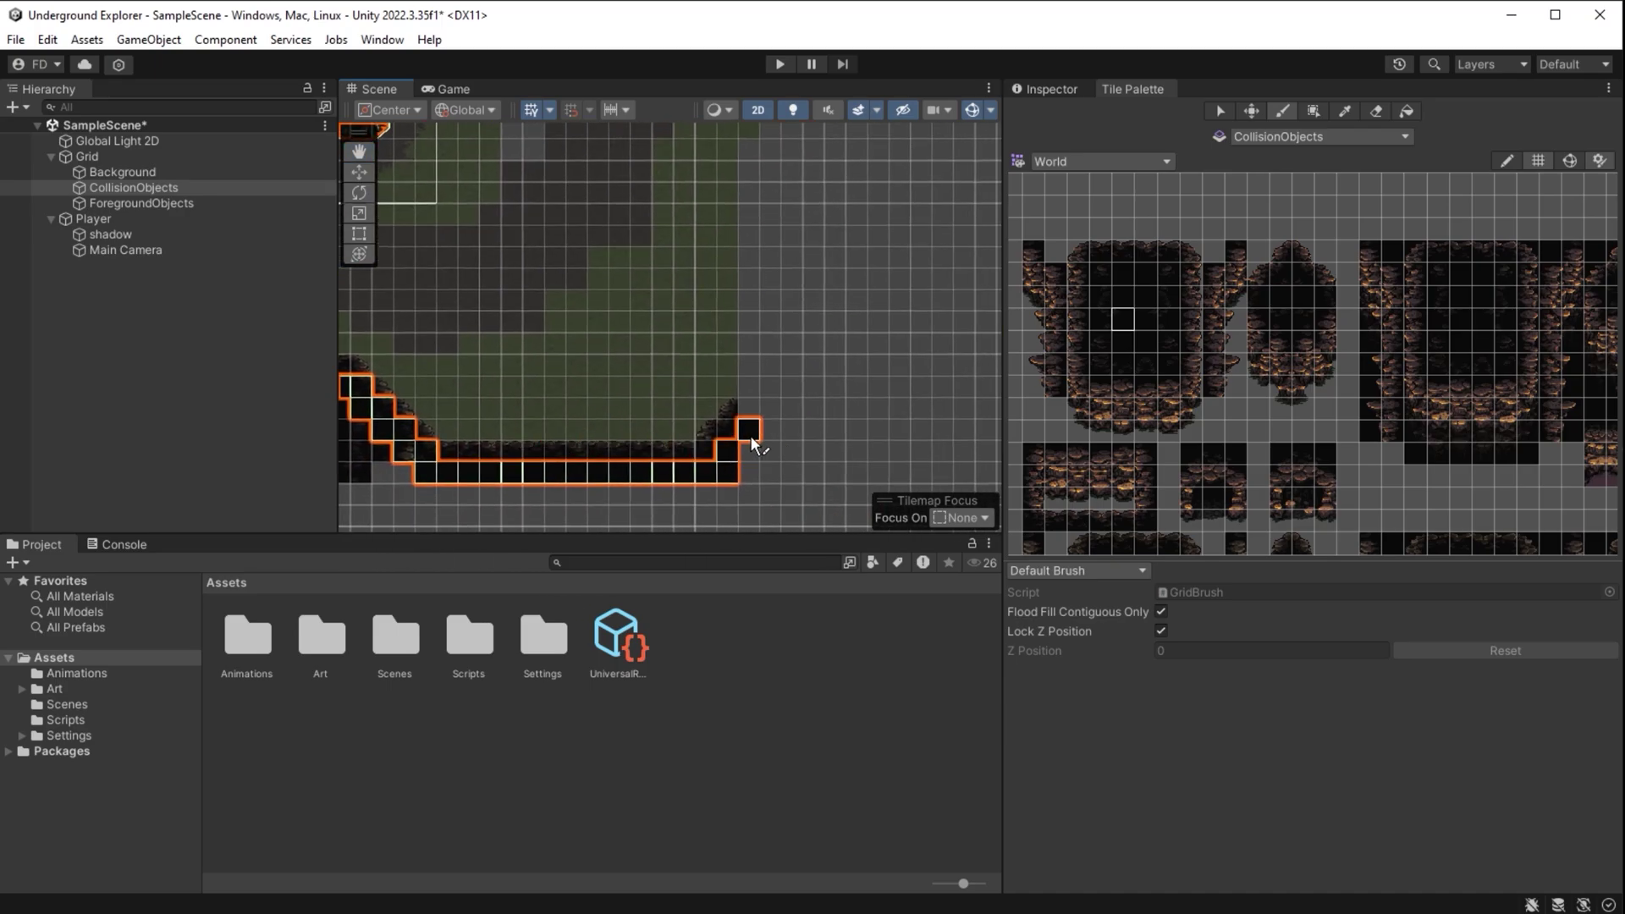
middle_drag(749, 458, 733, 501)
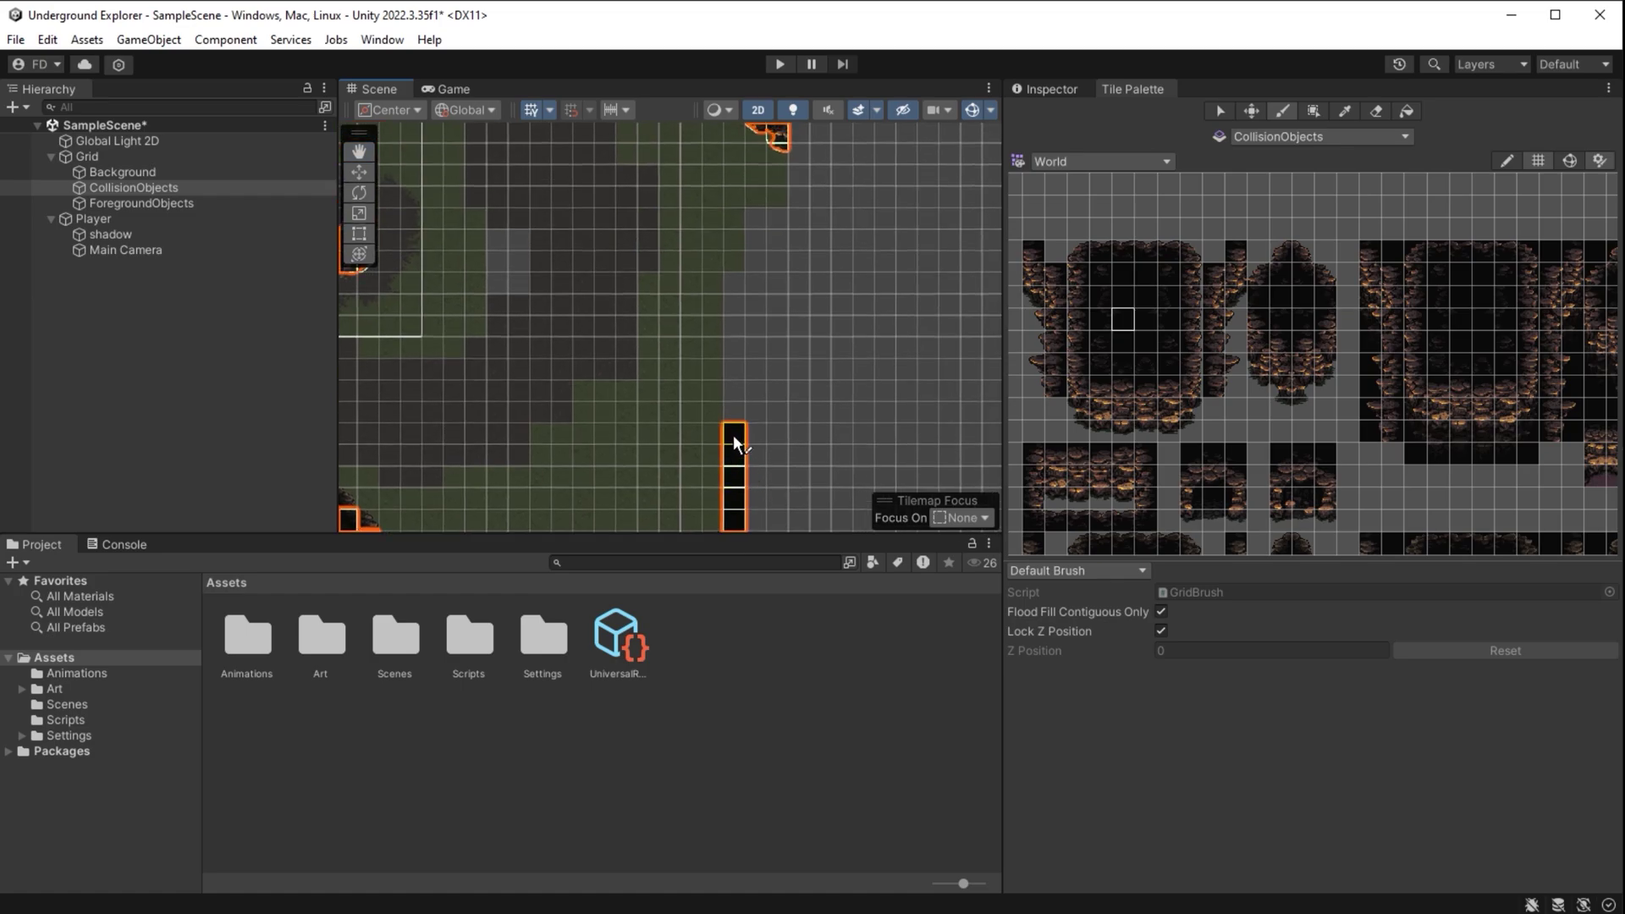
middle_drag(811, 140, 811, 252)
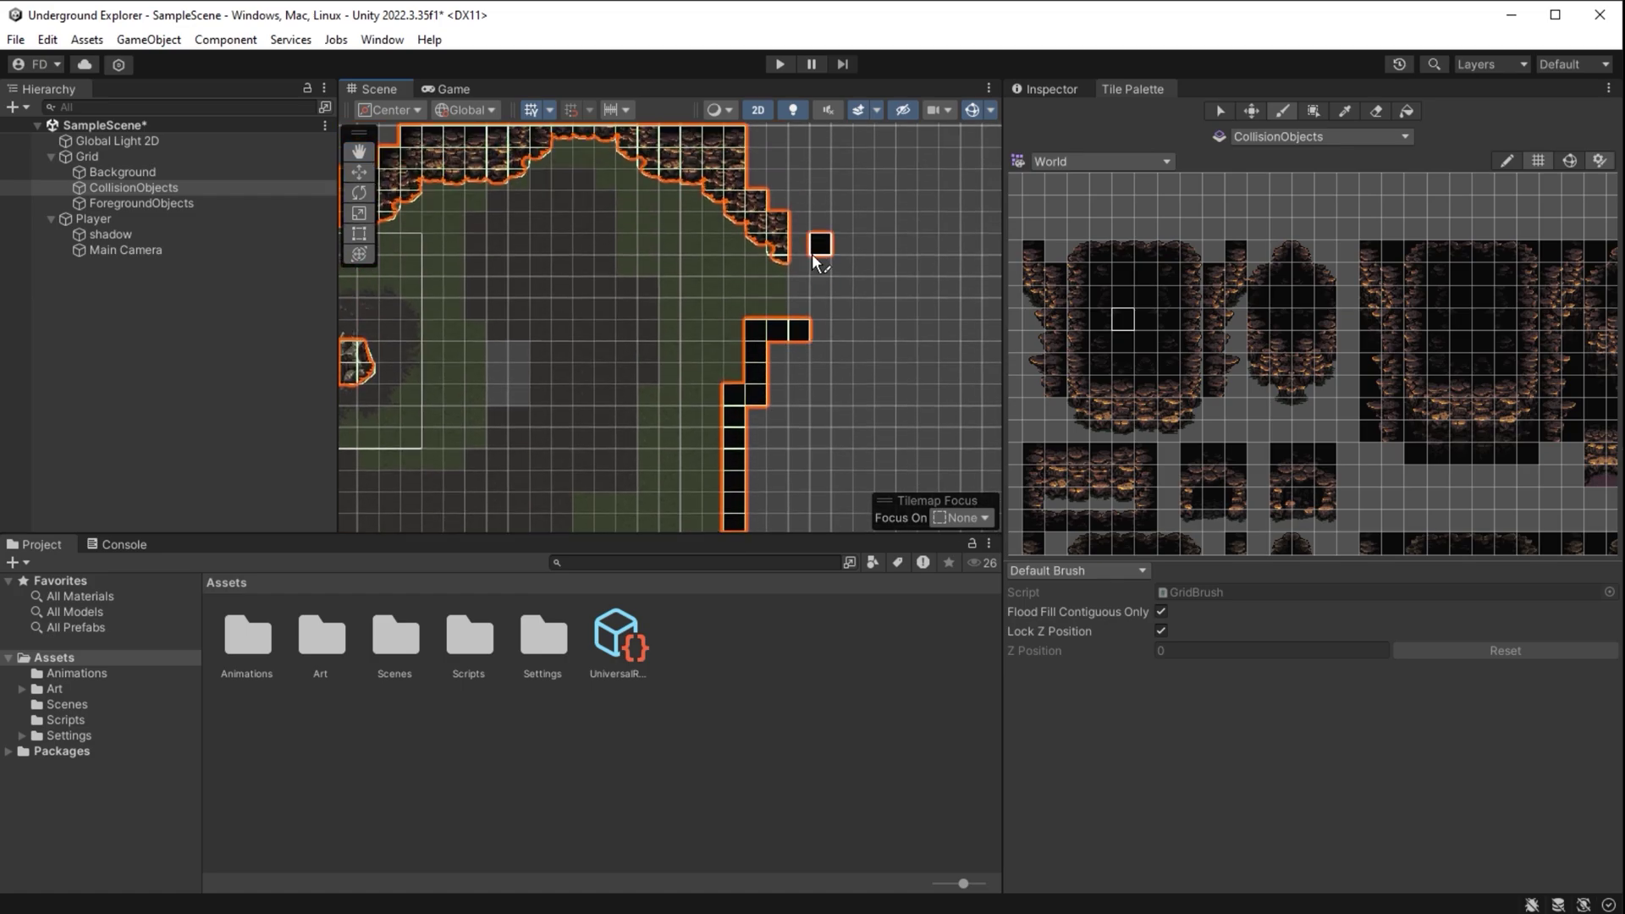
Enlarge the Scene view by shrinking the Tile Palette, Project and Hierarchy areas, keeping the CollisionObjects tilemap selected
scroll(690, 435, down, 9)
middle_drag(554, 471, 805, 338)
scroll(805, 338, up, 8)
middle_drag(759, 259, 787, 371)
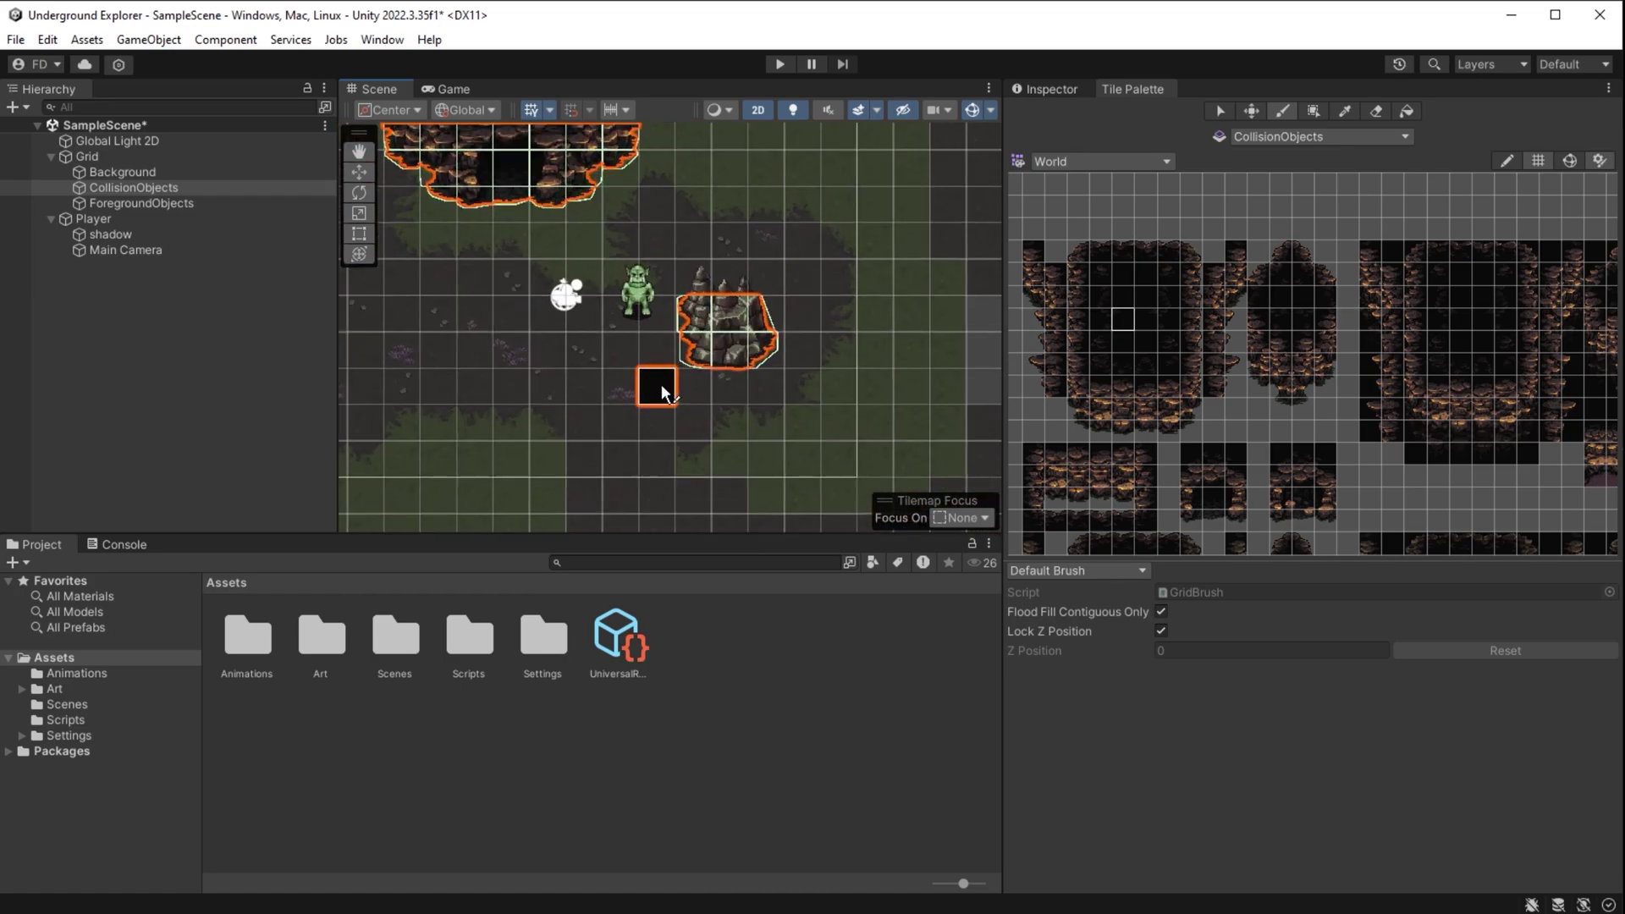
click(159, 189)
drag(1005, 346, 1236, 346)
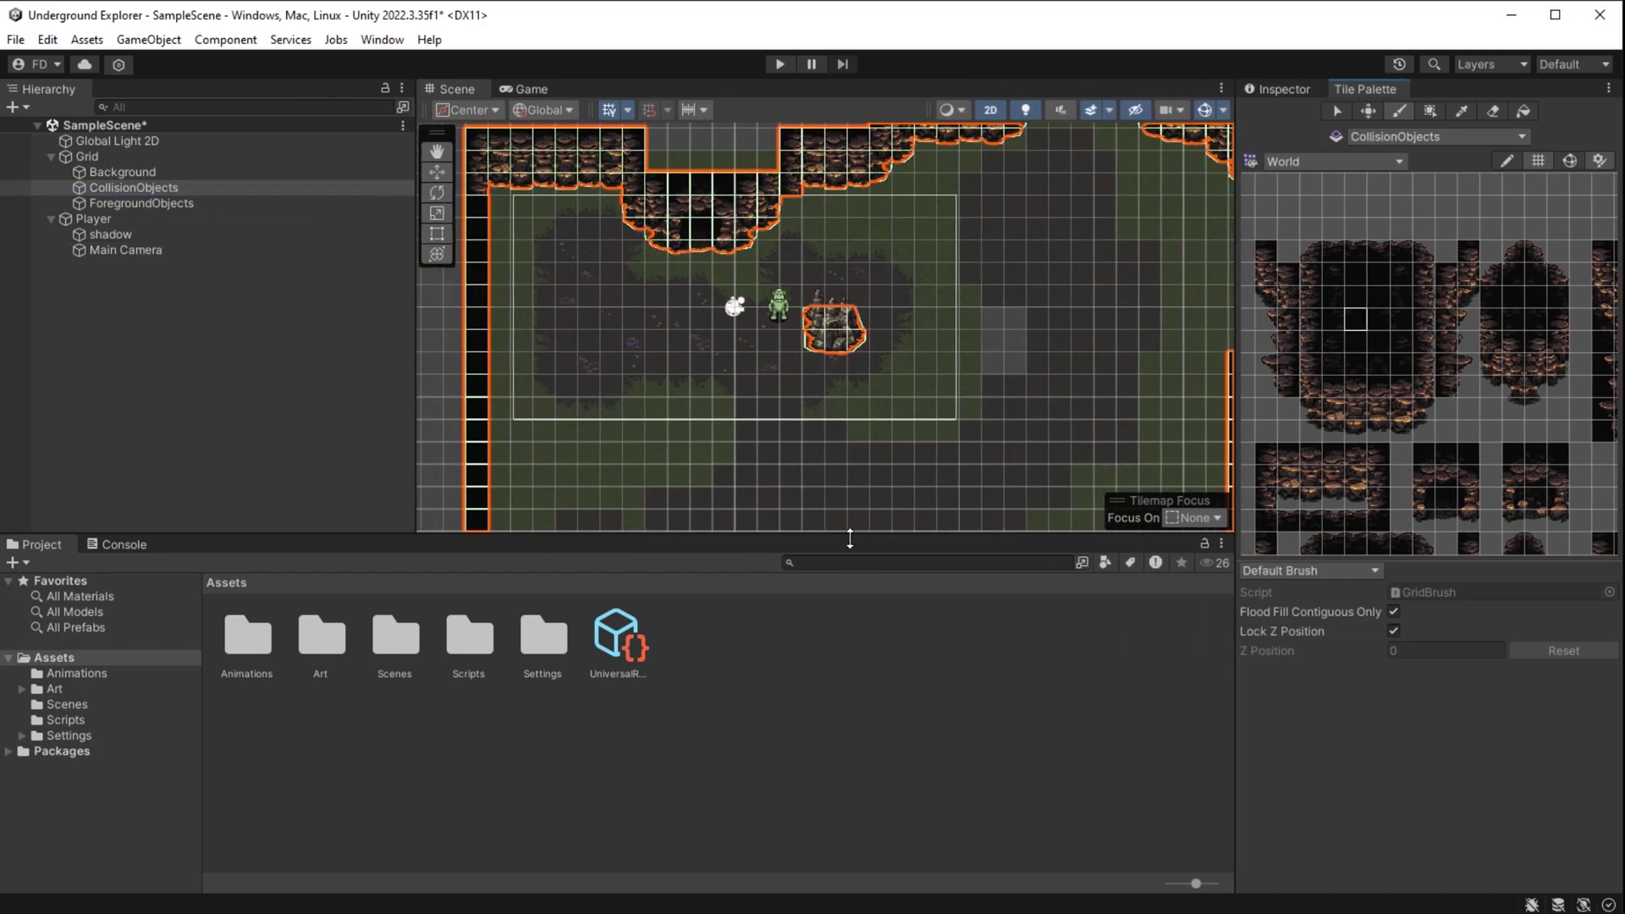
drag(849, 535, 849, 738)
drag(411, 460, 208, 460)
scroll(922, 552, down, 7)
middle_drag(922, 551, 853, 457)
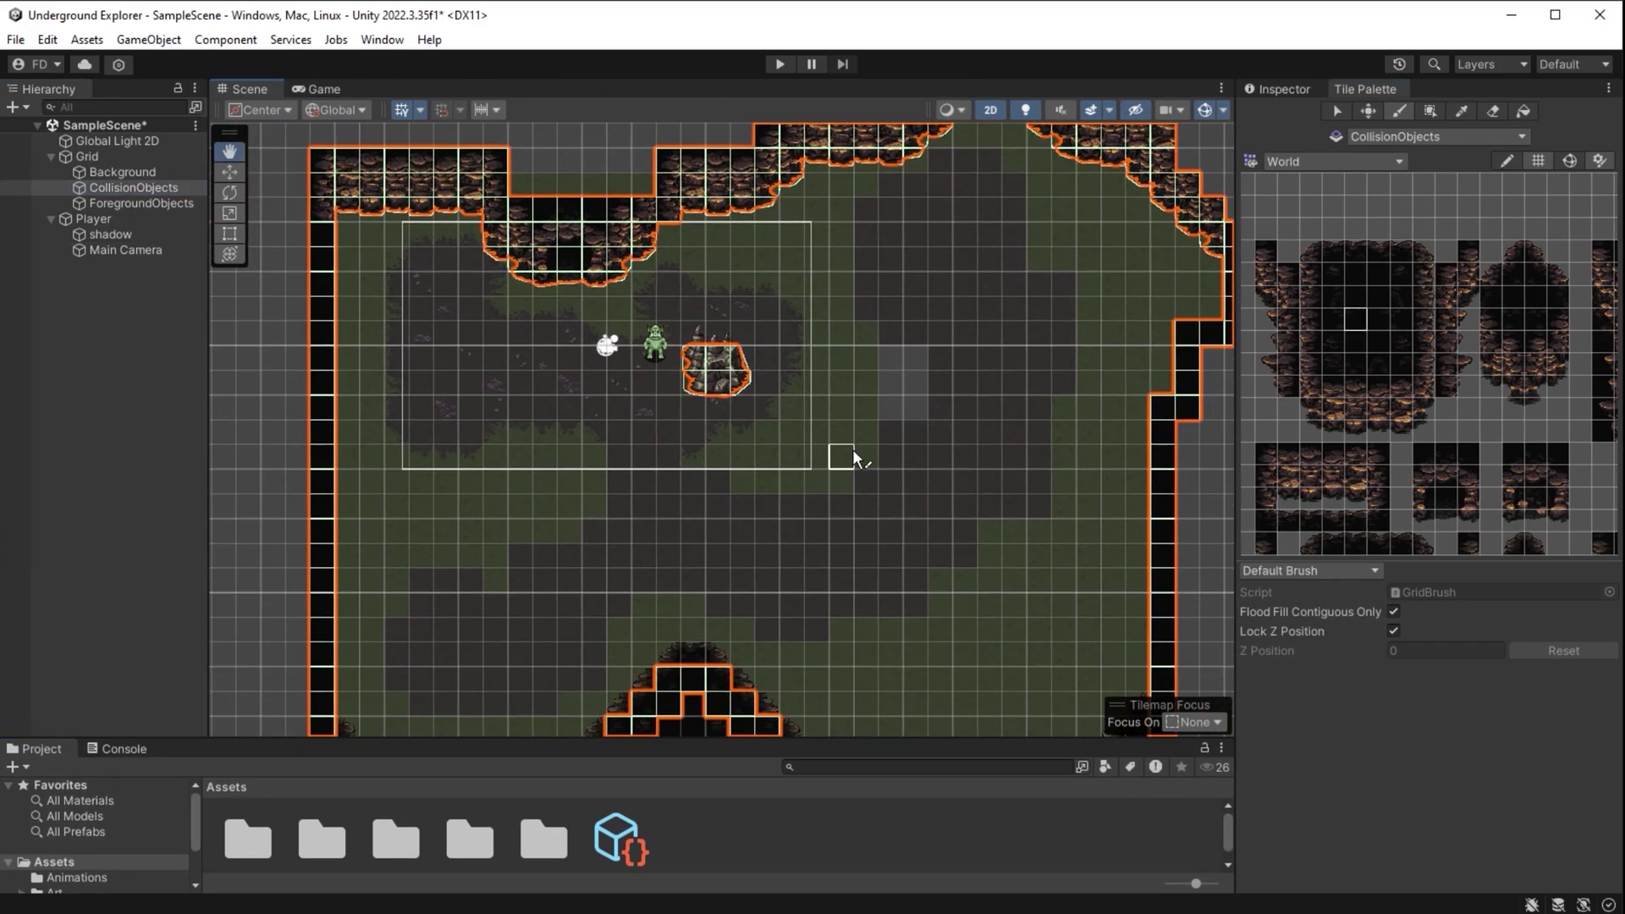
Run the game and walk the character along the northern wall to test its collisions, ending play mode after the test
click(780, 66)
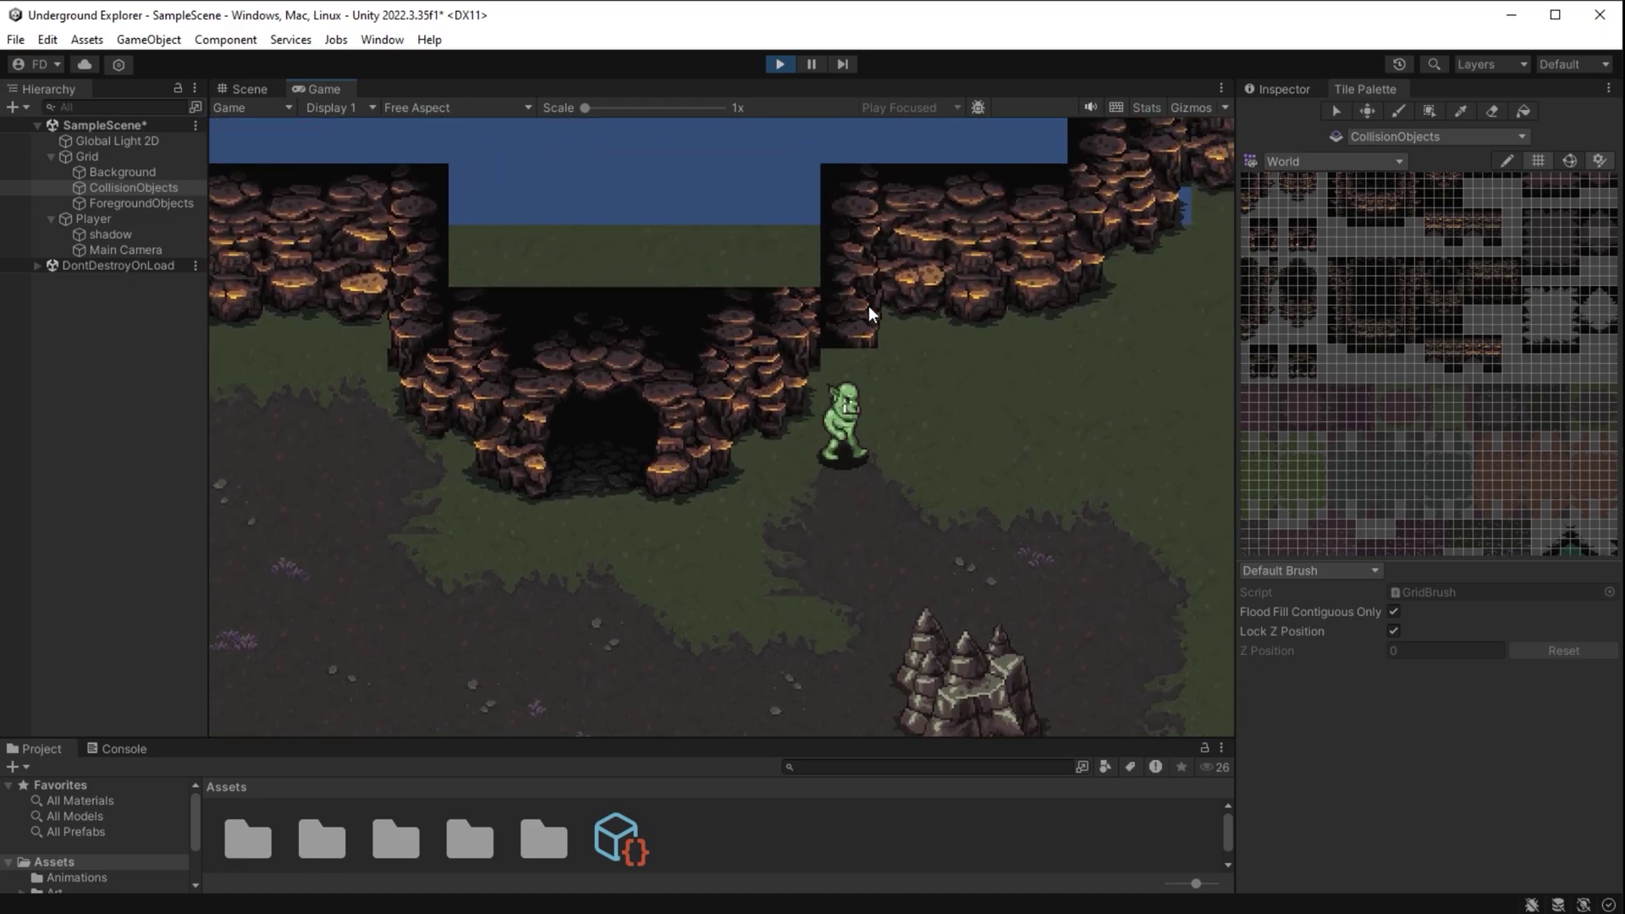
key(d)
key(w)
key(d)
key(d)
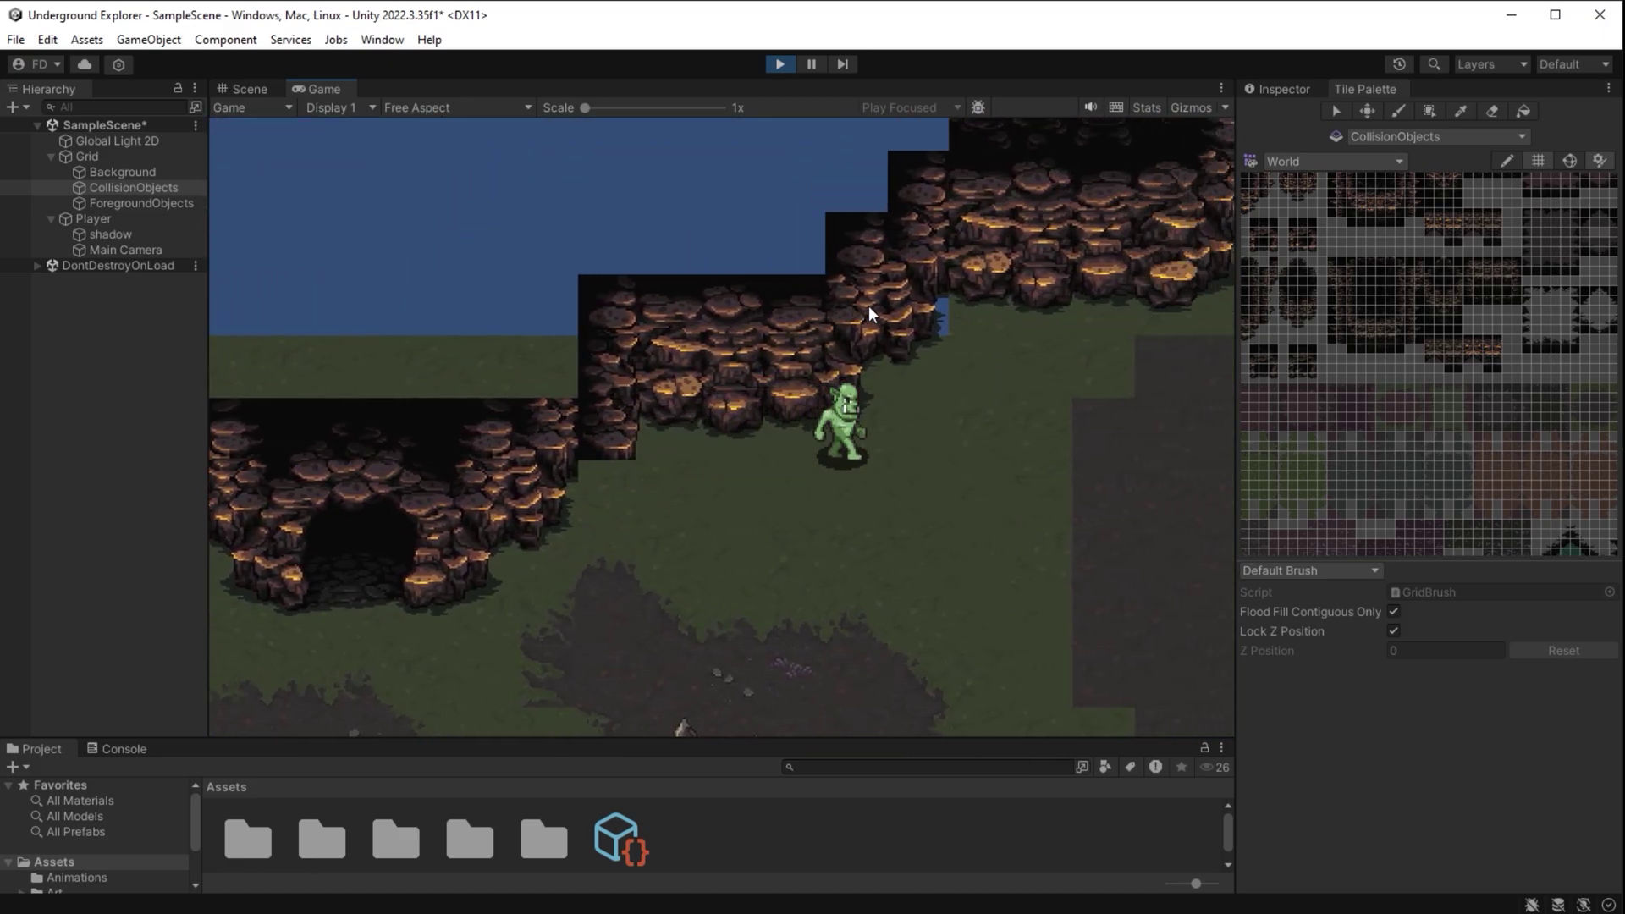
key(w)
key(a)
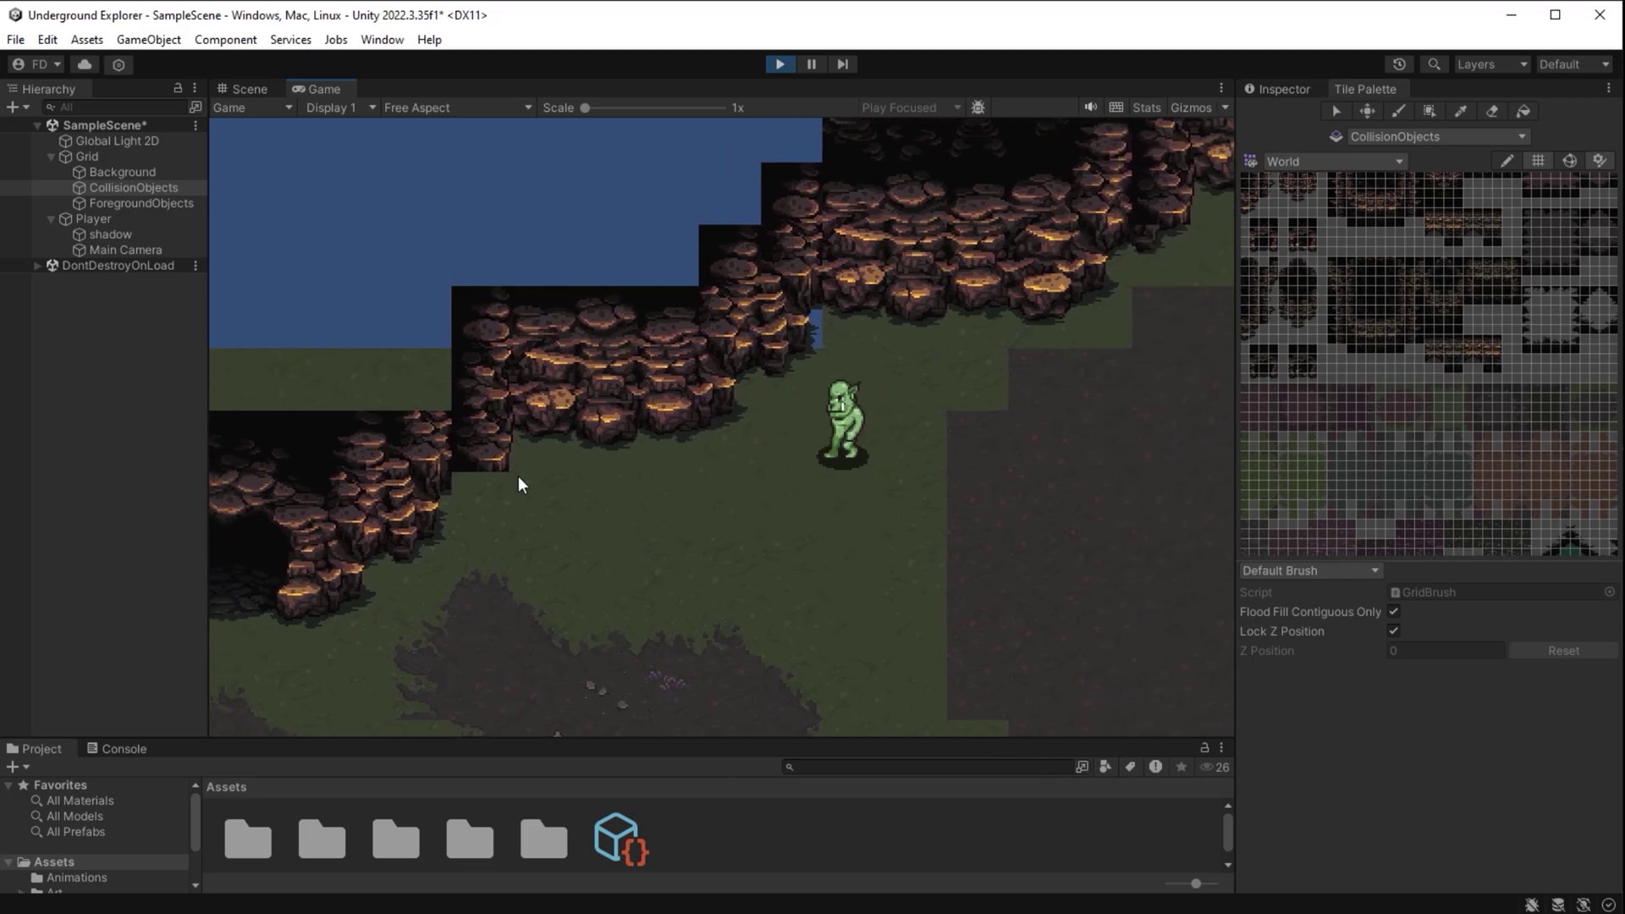
click(781, 64)
Stamp a 2×3 corner piece at the junction between the cave entrance and the wall section east of it
middle_drag(695, 252, 711, 408)
scroll(711, 408, up, 8)
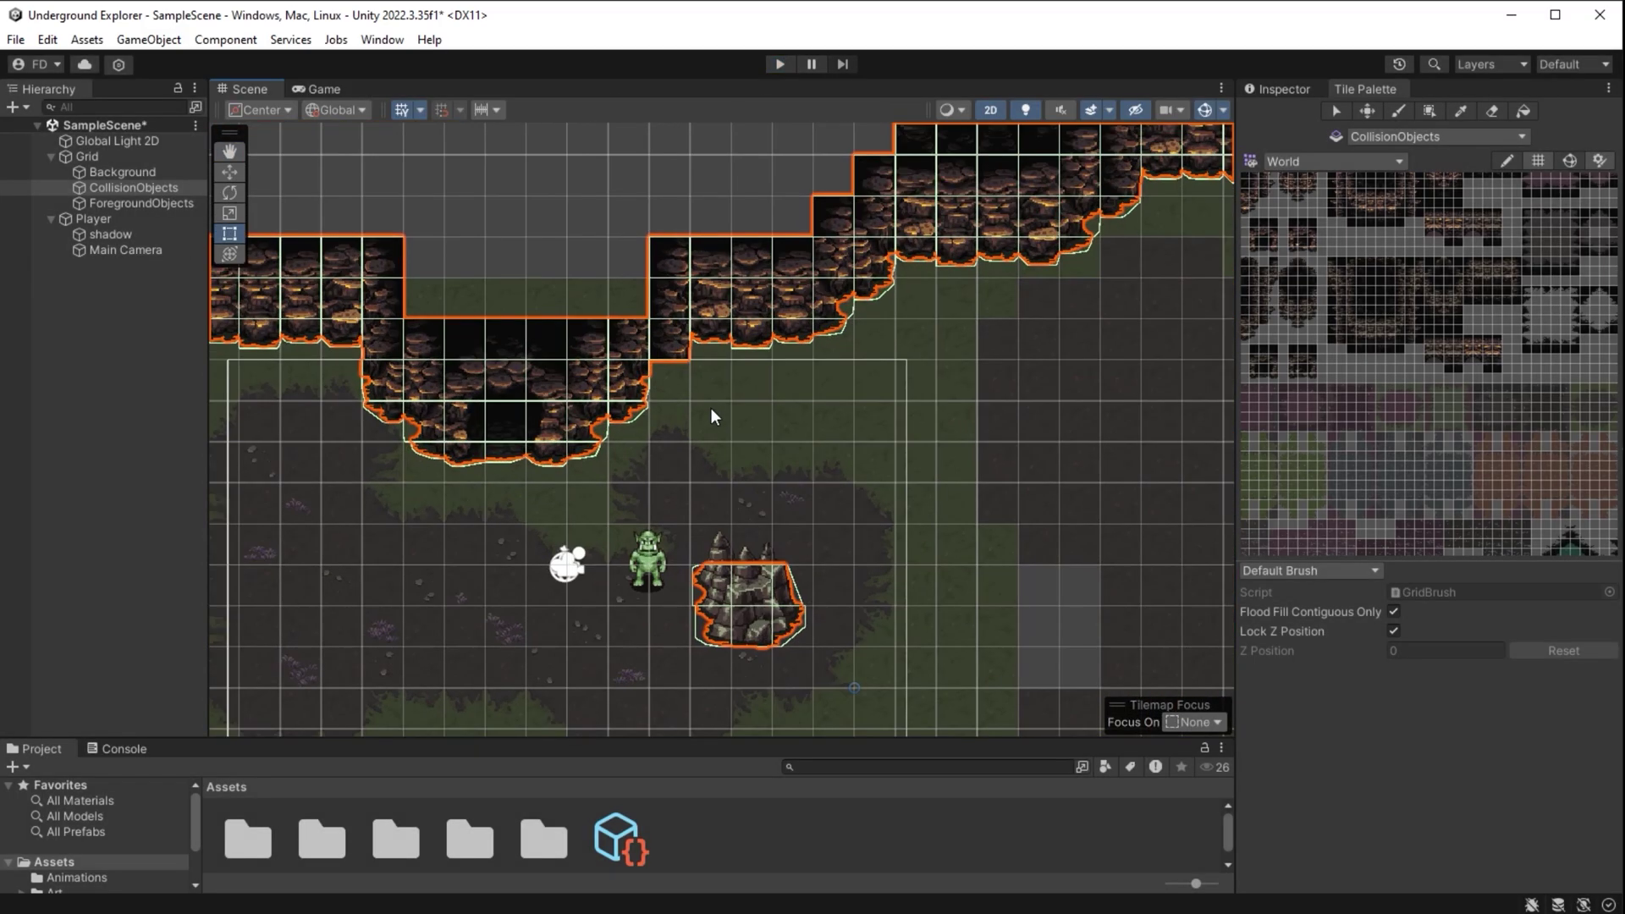
middle_drag(688, 339, 746, 420)
scroll(1359, 287, up, 3)
scroll(1359, 286, up, 3)
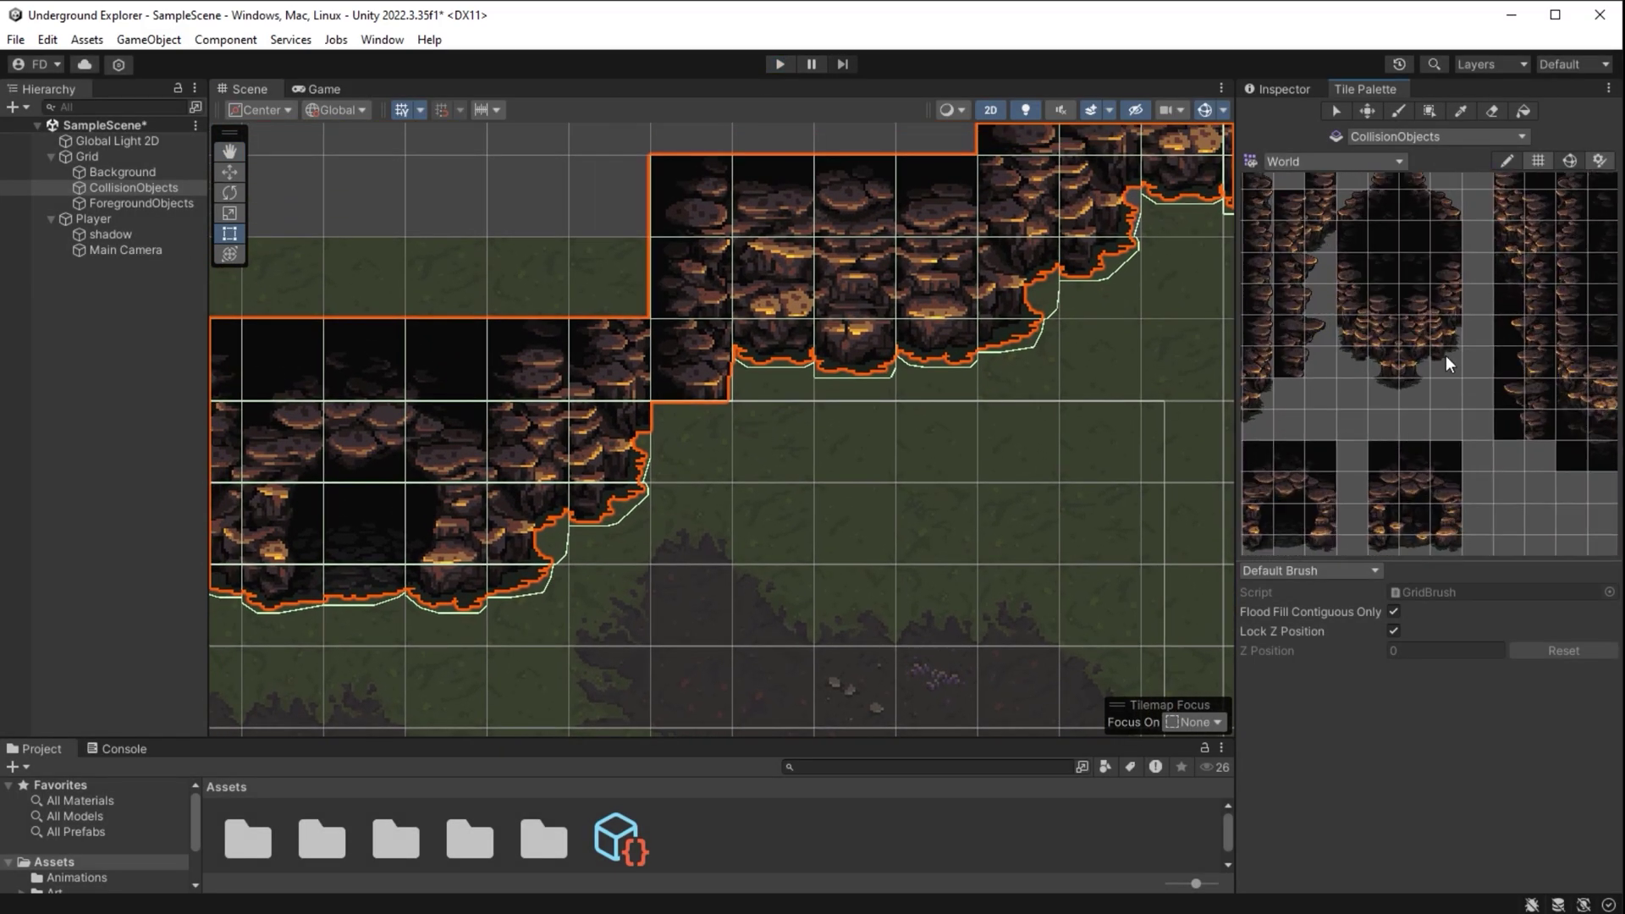
drag(1434, 372, 1436, 391)
click(657, 506)
scroll(932, 492, down, 6)
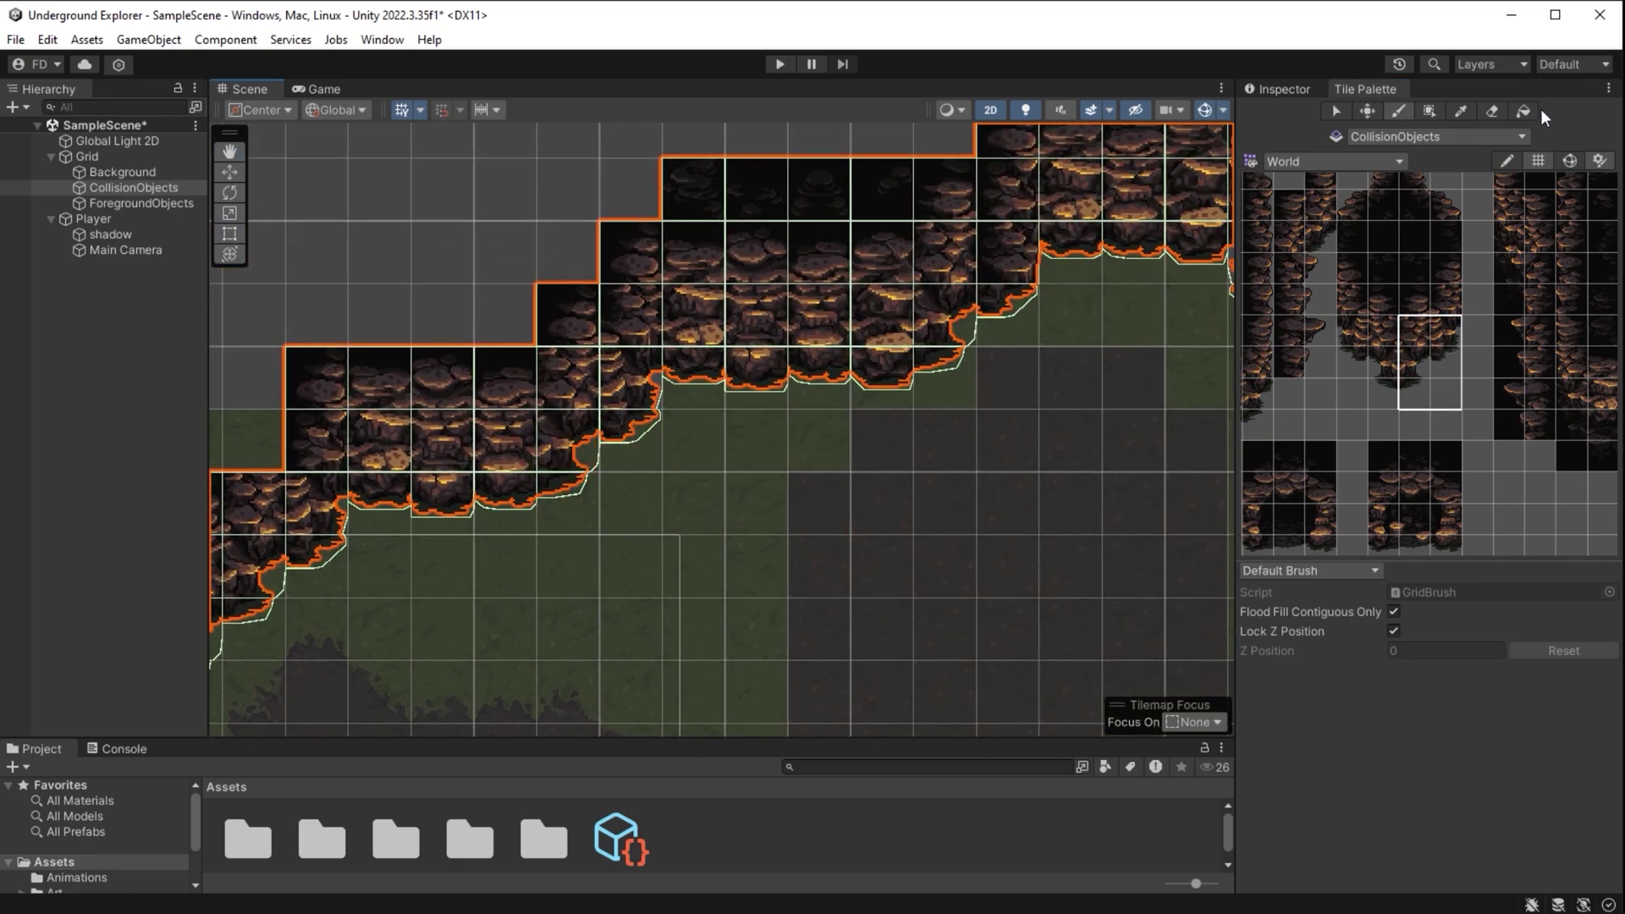
Switch the painting target to the Background tilemap, try the Random Brush and return to the Default Brush
click(1430, 136)
click(1434, 196)
click(1295, 572)
click(1283, 640)
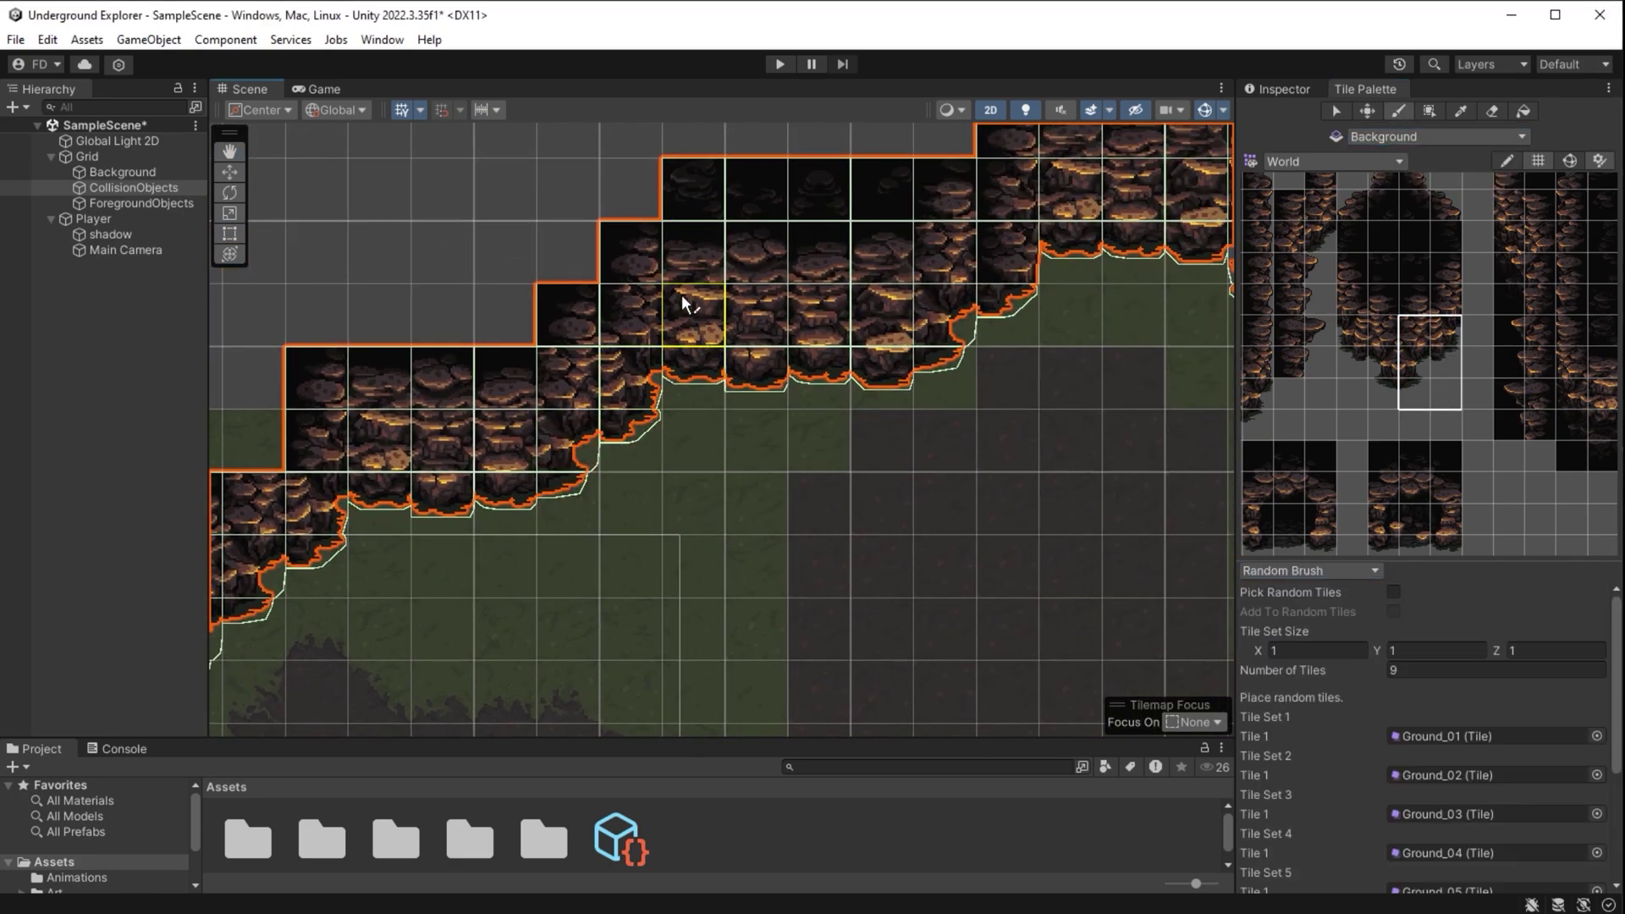
click(1332, 573)
click(1333, 587)
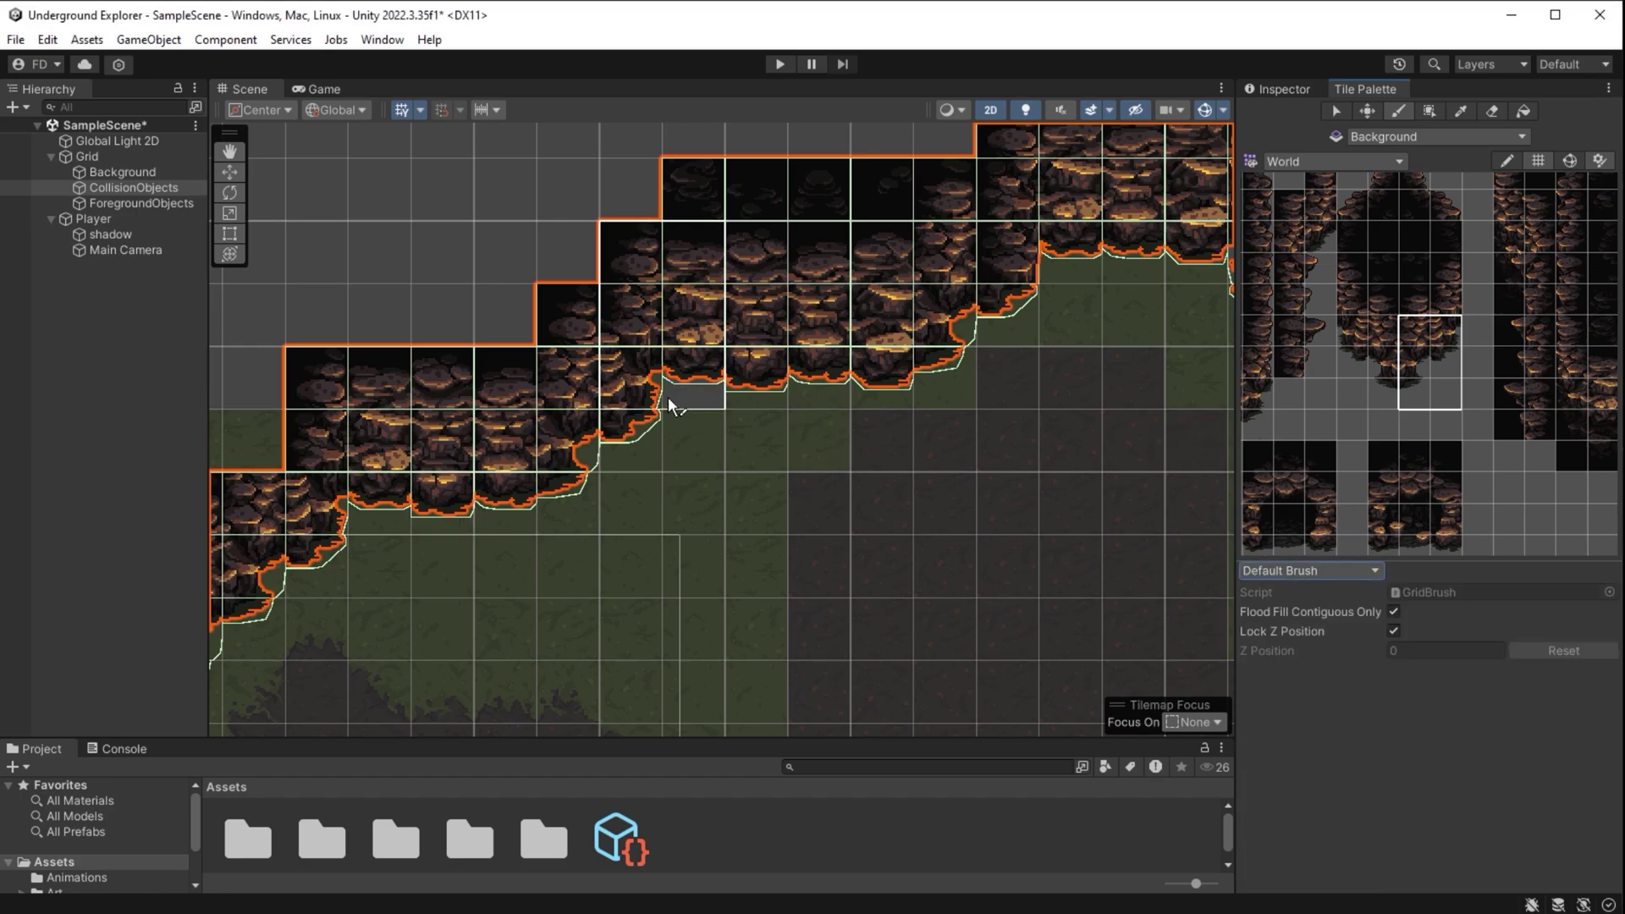
Rework the northwest corner on CollisionObjects with a rock corner piece and black tiles extending the western border up to the wall's top
scroll(668, 395, down, 8)
middle_drag(1198, 586, 929, 533)
middle_drag(718, 484, 876, 470)
scroll(876, 471, up, 1)
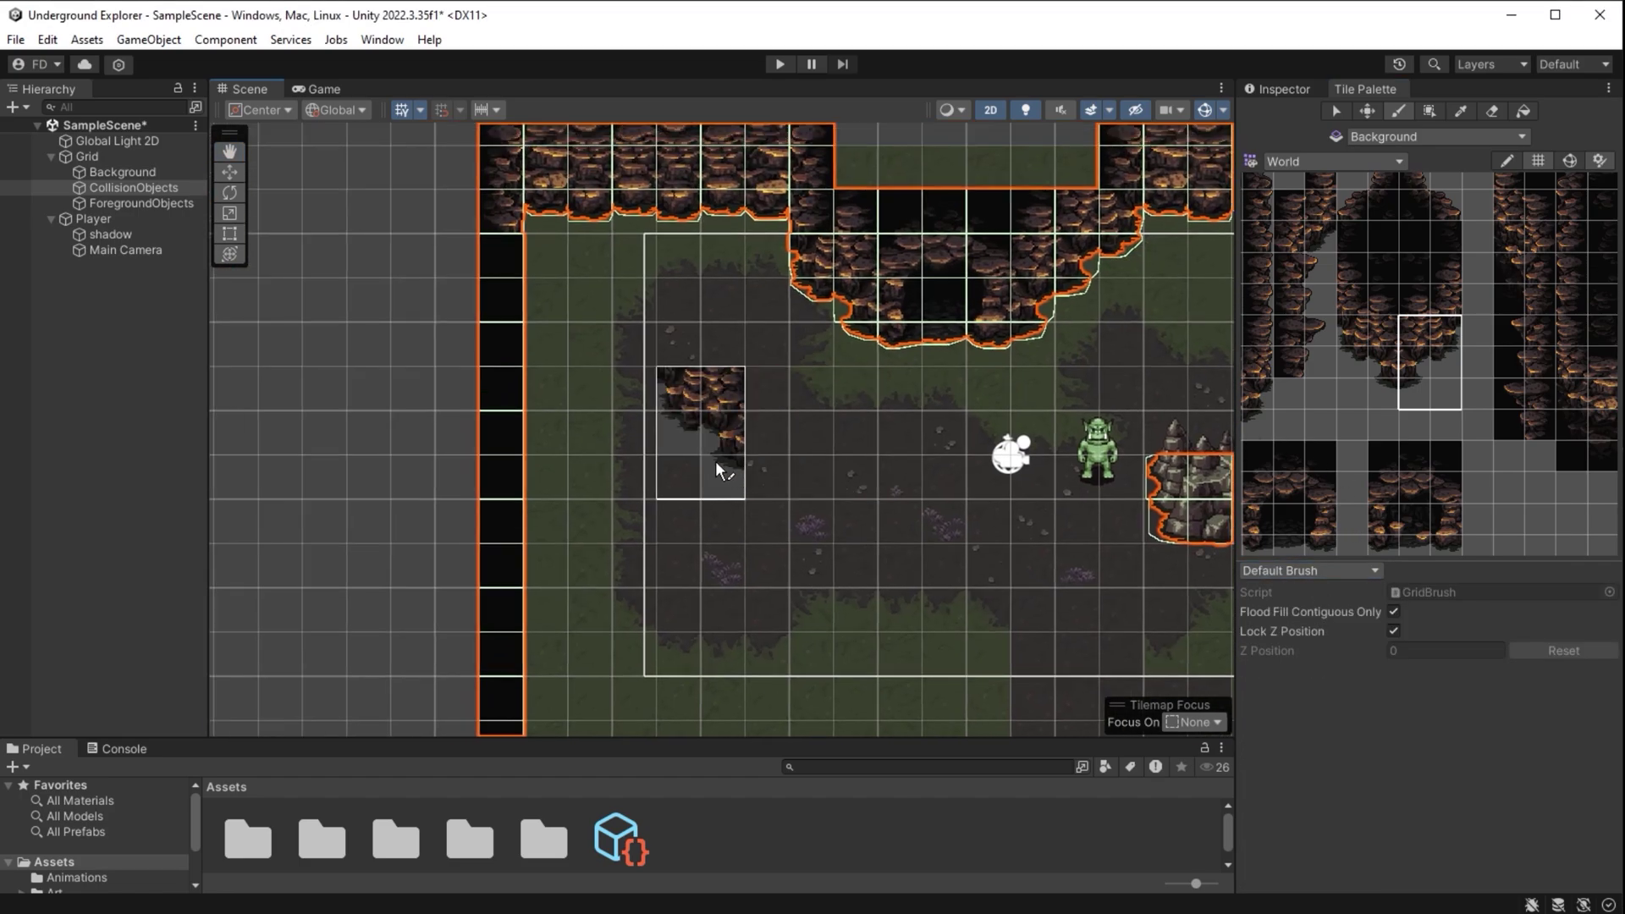
middle_drag(715, 460, 847, 656)
middle_drag(1292, 413, 1415, 362)
drag(1274, 387, 1339, 453)
click(1409, 138)
click(1415, 175)
click(1402, 239)
scroll(805, 510, down, 3)
scroll(806, 510, down, 3)
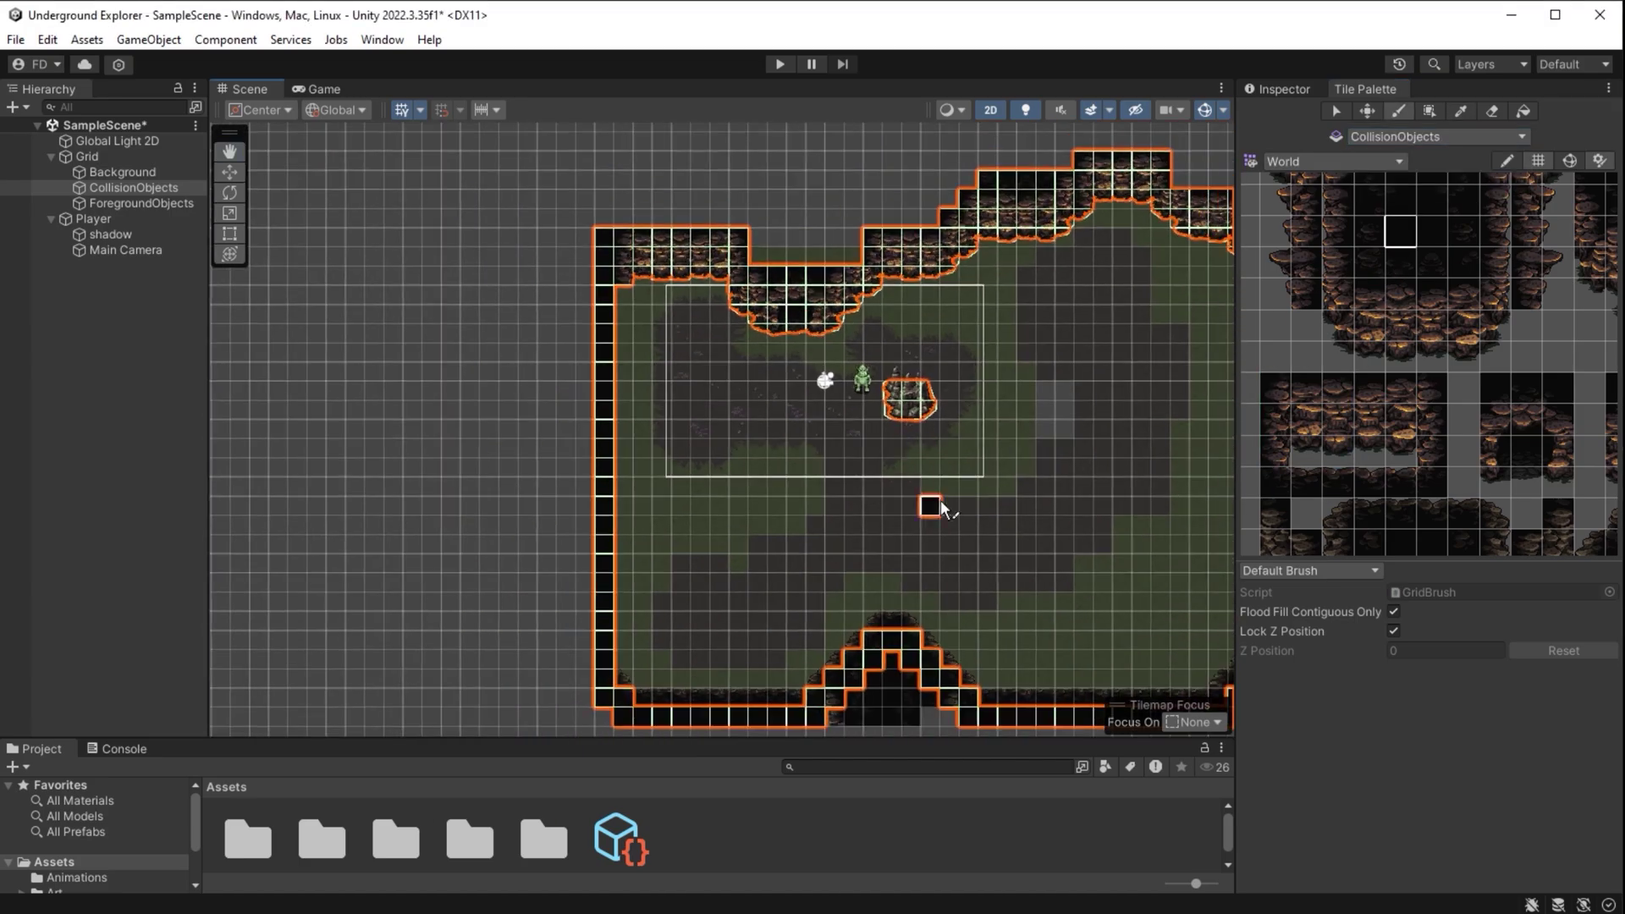
Switch the painting target to Background and stamp a 2×3 block of dark wall tiles at the northwest corner
click(1466, 136)
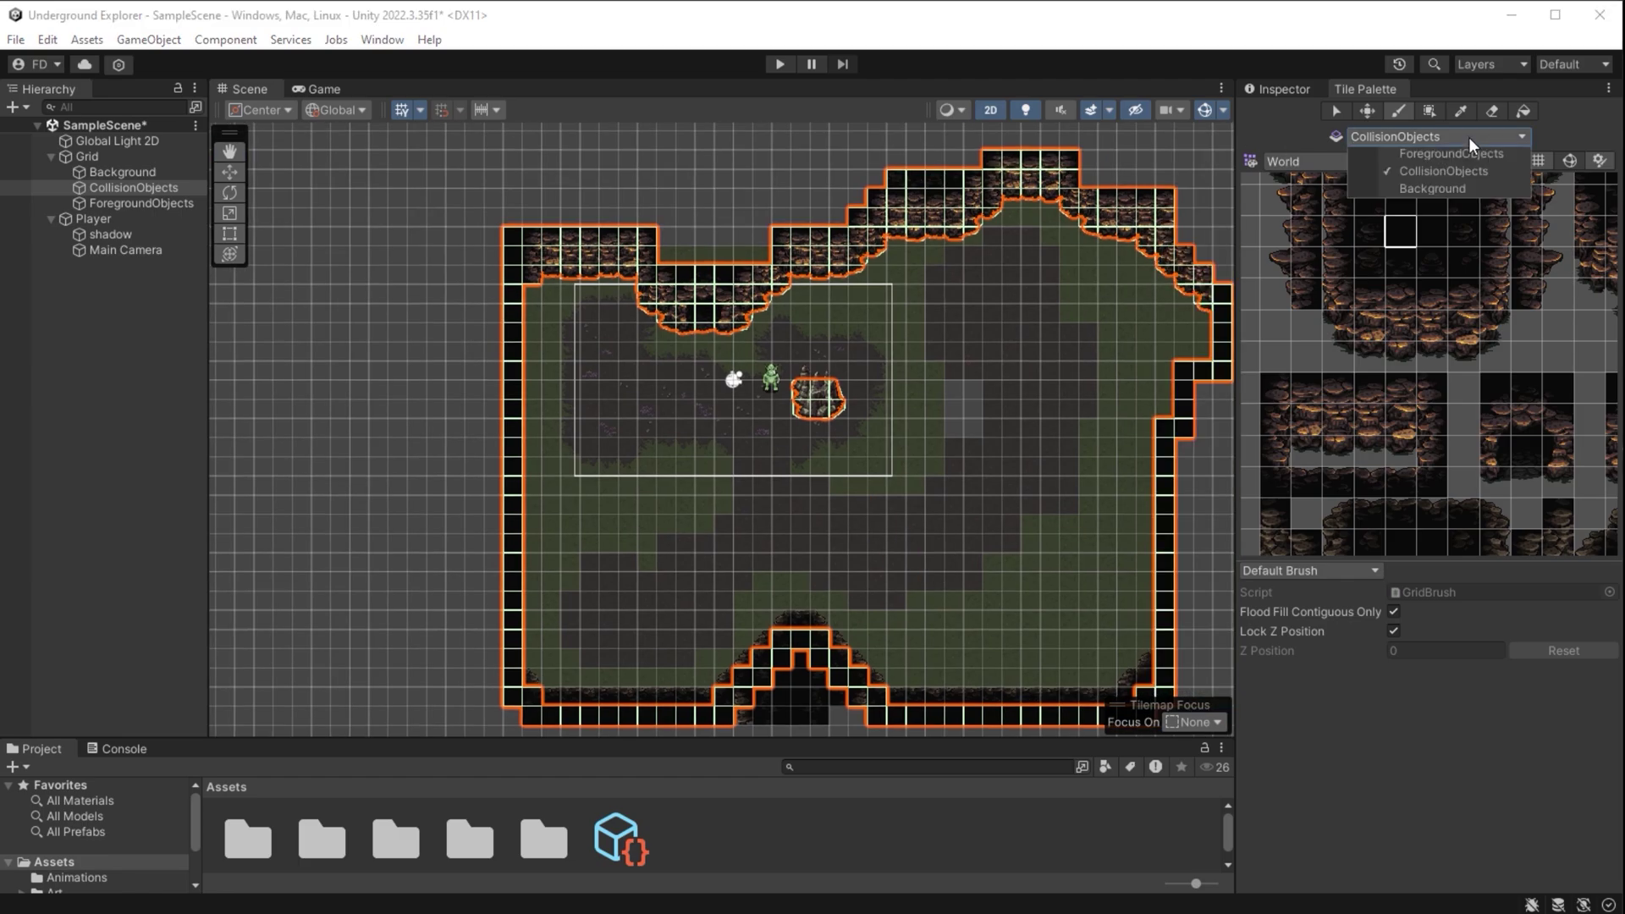
click(1436, 187)
scroll(931, 309, up, 8)
middle_drag(528, 329, 889, 476)
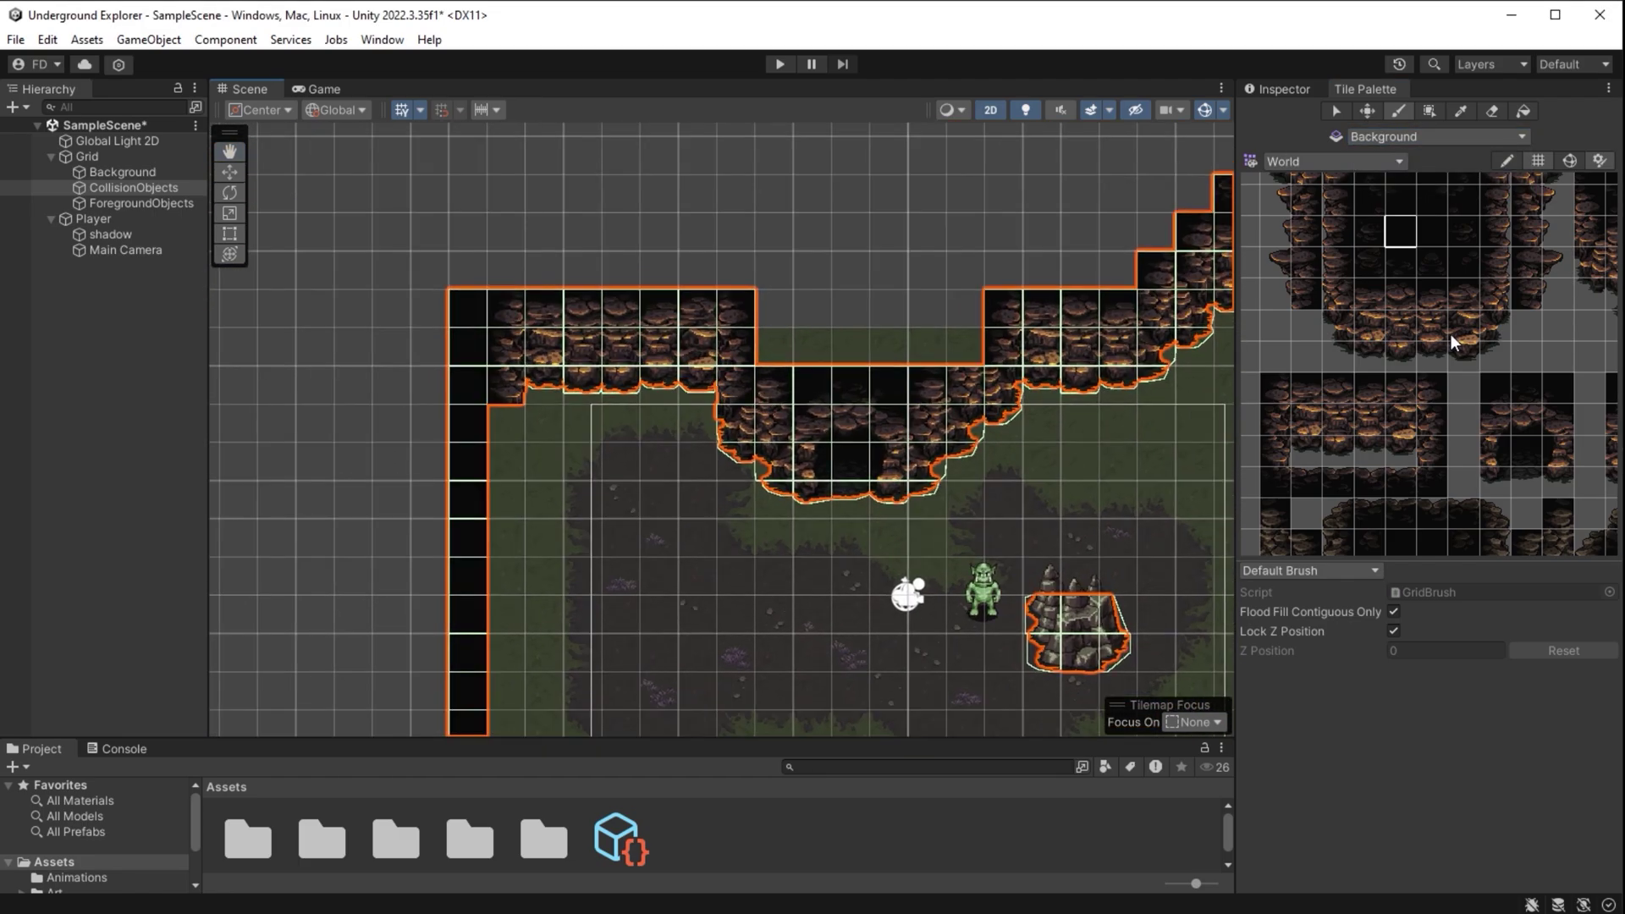
middle_drag(1470, 318, 1505, 457)
drag(1236, 442, 1083, 442)
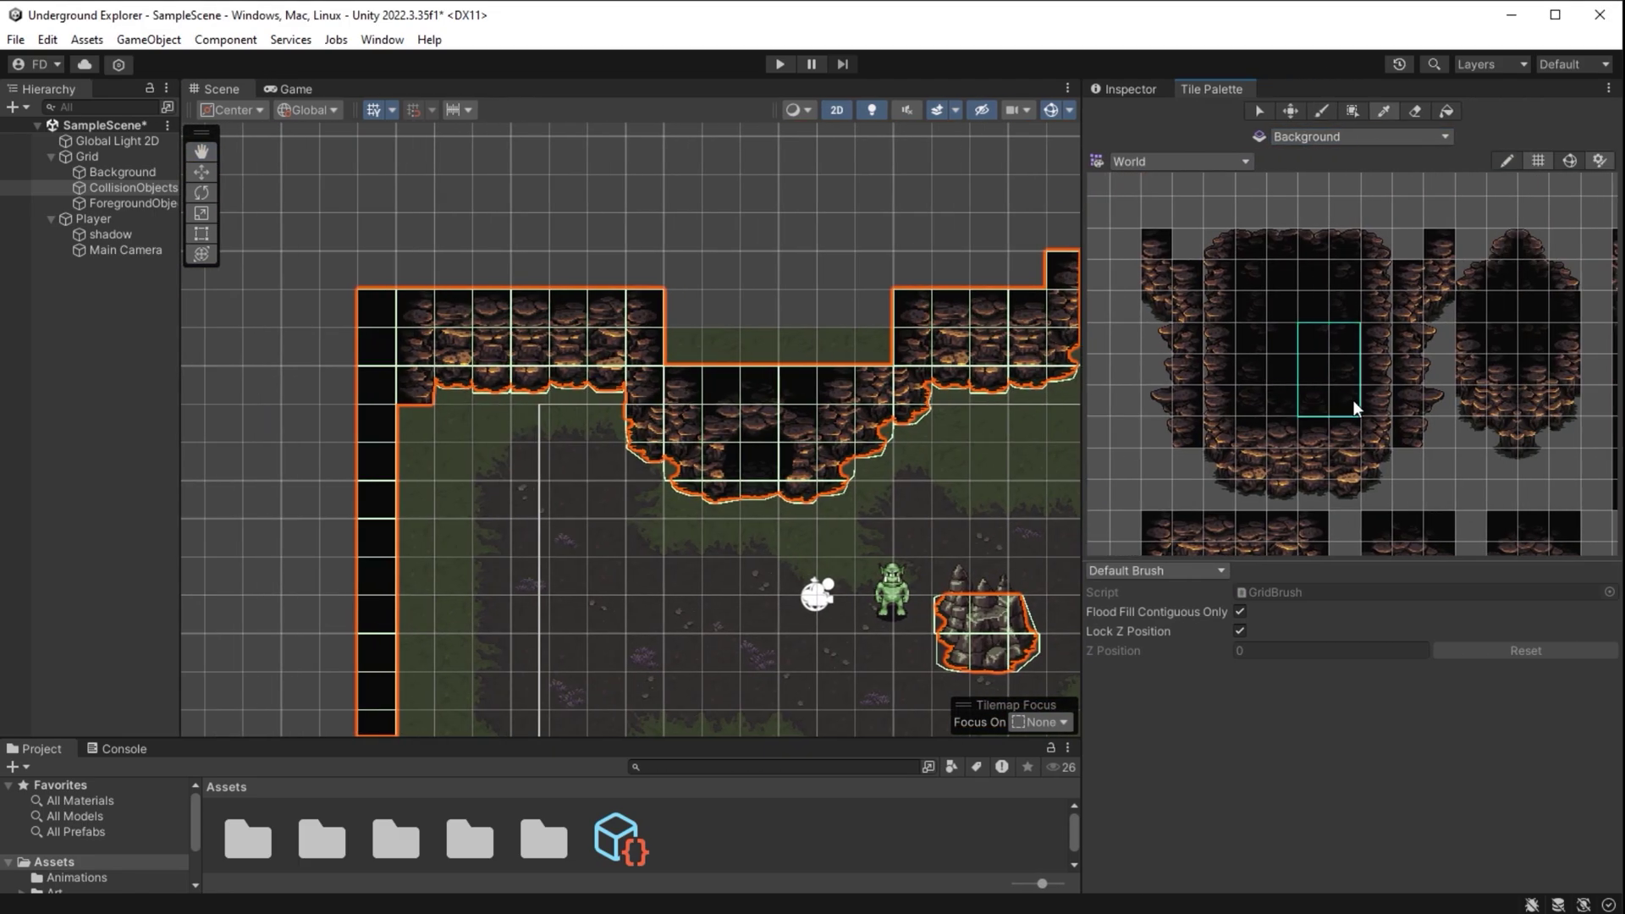
click(374, 378)
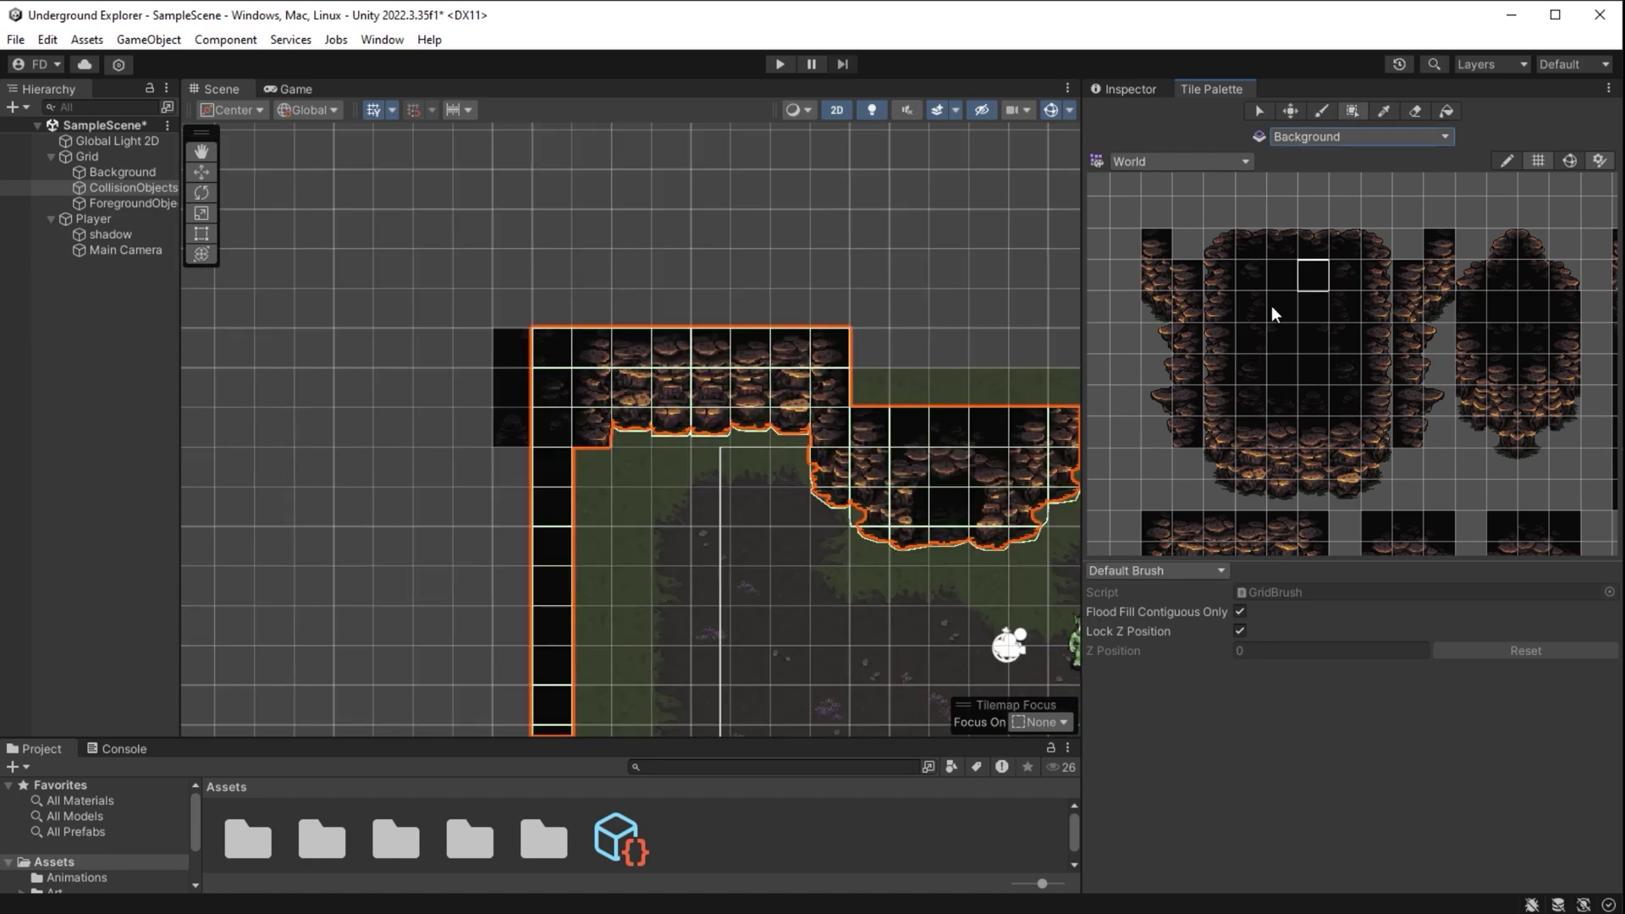
Box-fill the gap above the cave entrance and the area north of the wall with black Background tiles
scroll(688, 378, down, 5)
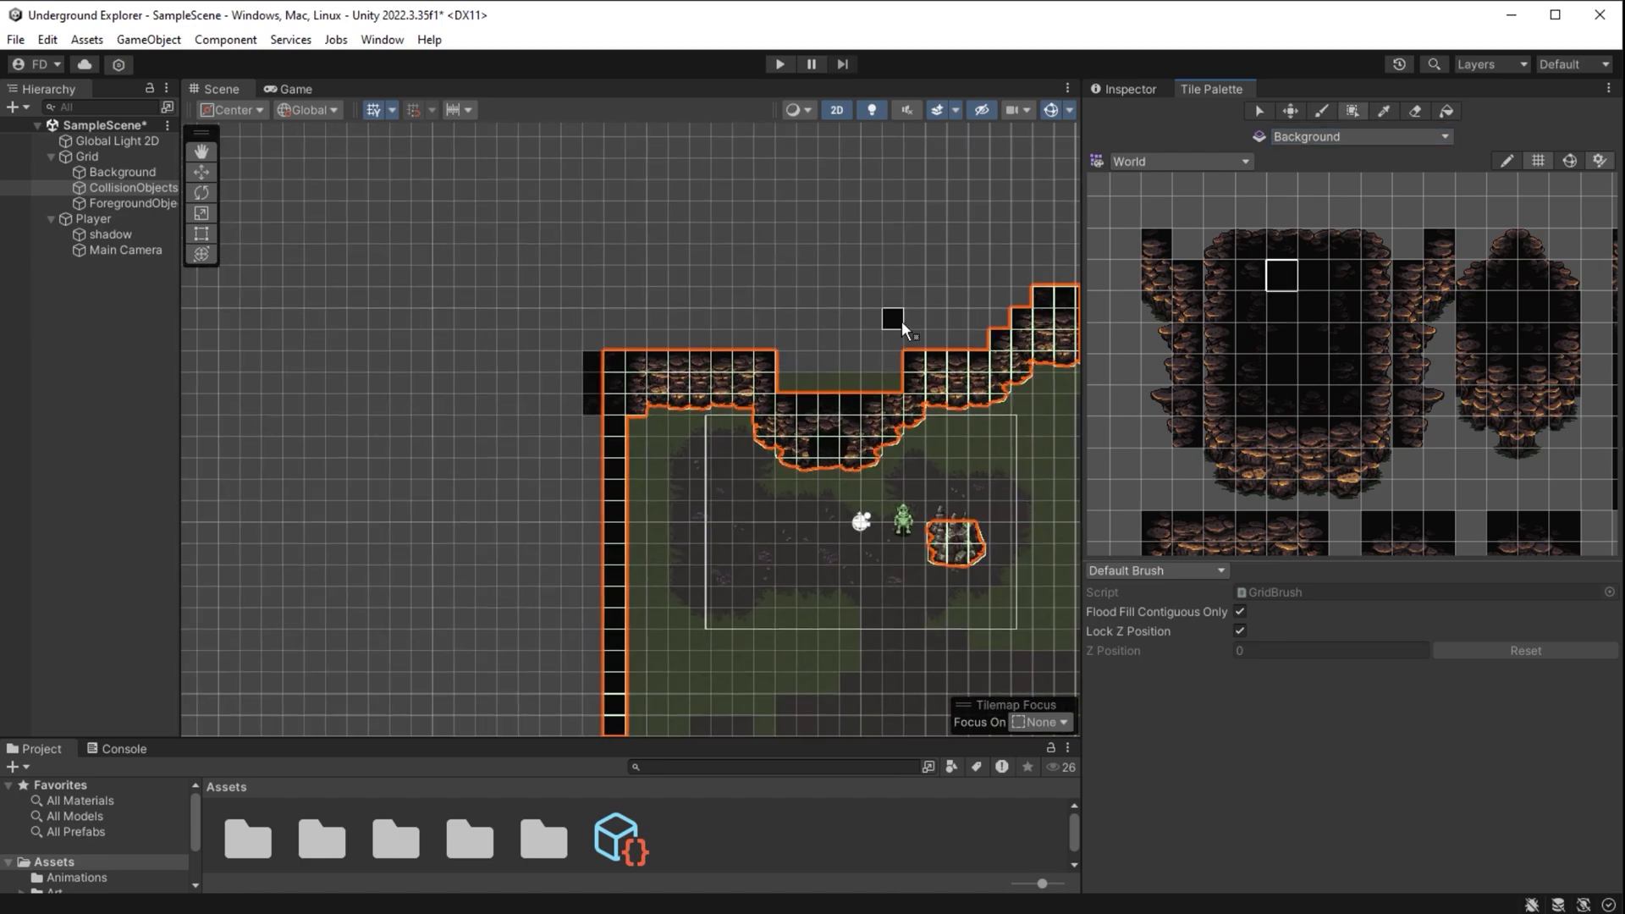
middle_drag(897, 321, 741, 383)
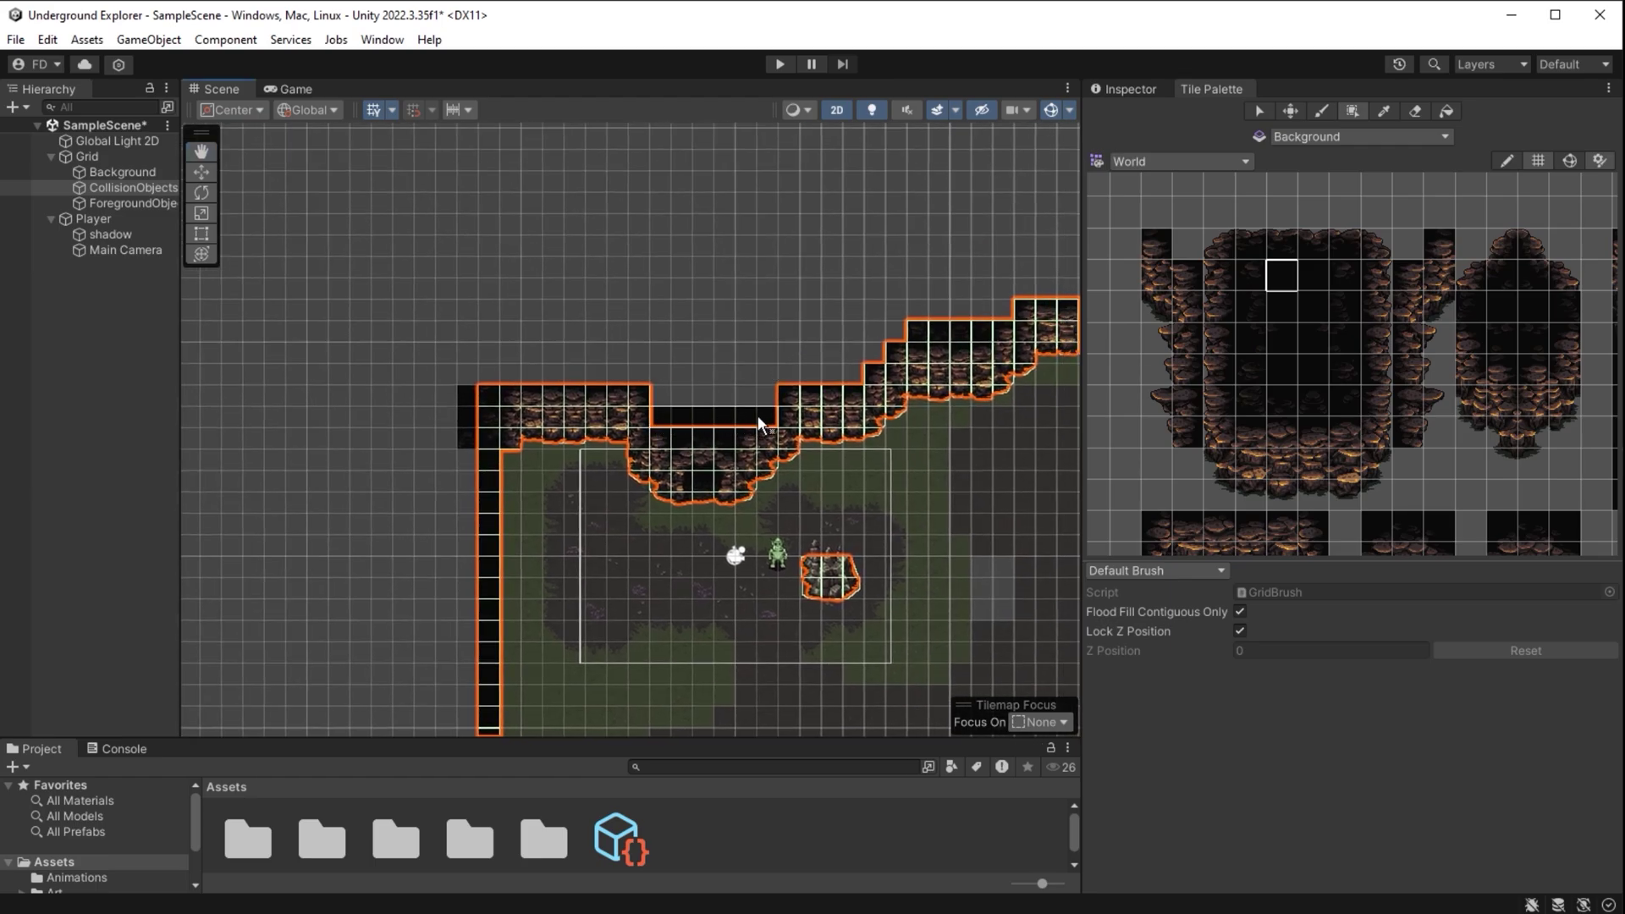
click(1320, 113)
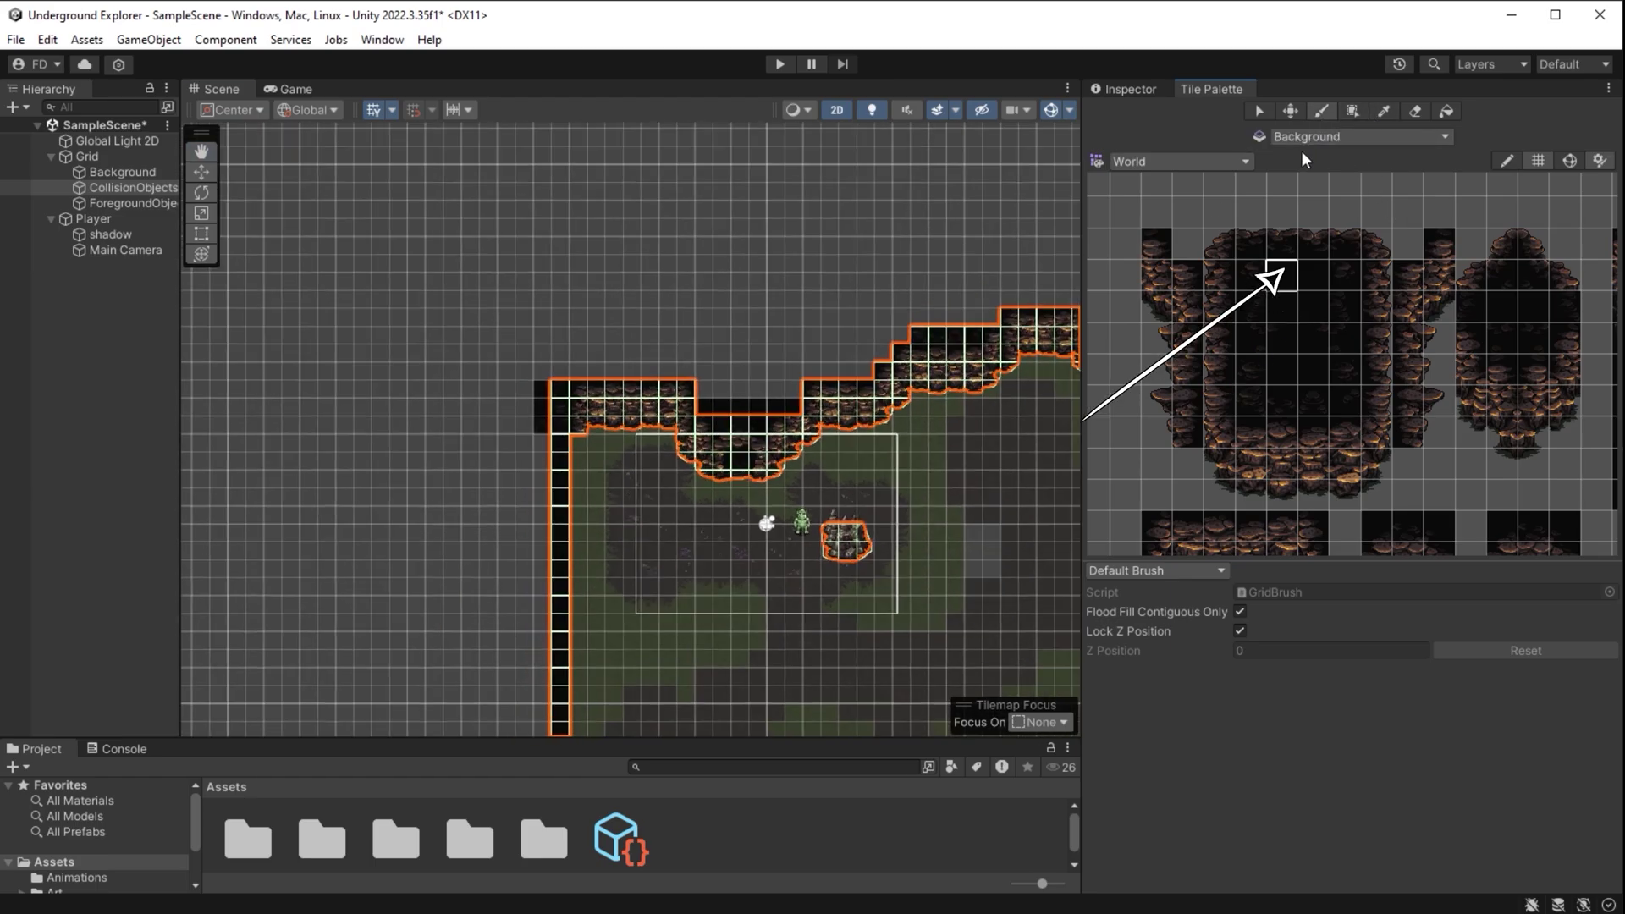
click(1346, 116)
middle_drag(957, 437, 836, 455)
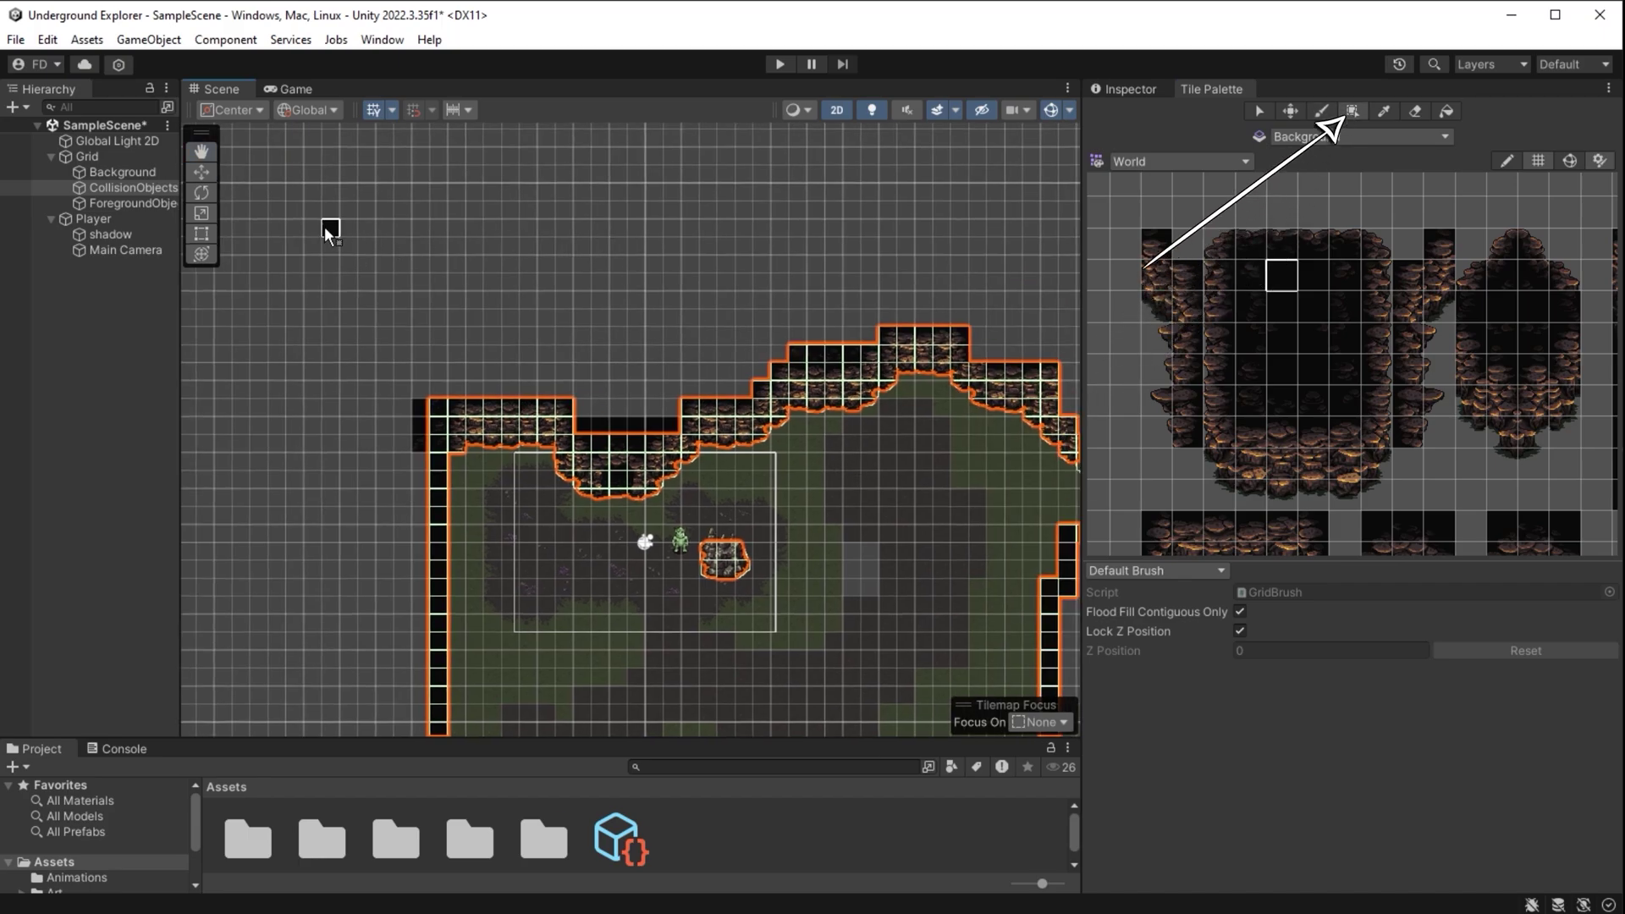
drag(302, 203, 747, 415)
drag(763, 196, 880, 394)
middle_drag(880, 395, 659, 441)
drag(656, 232, 957, 408)
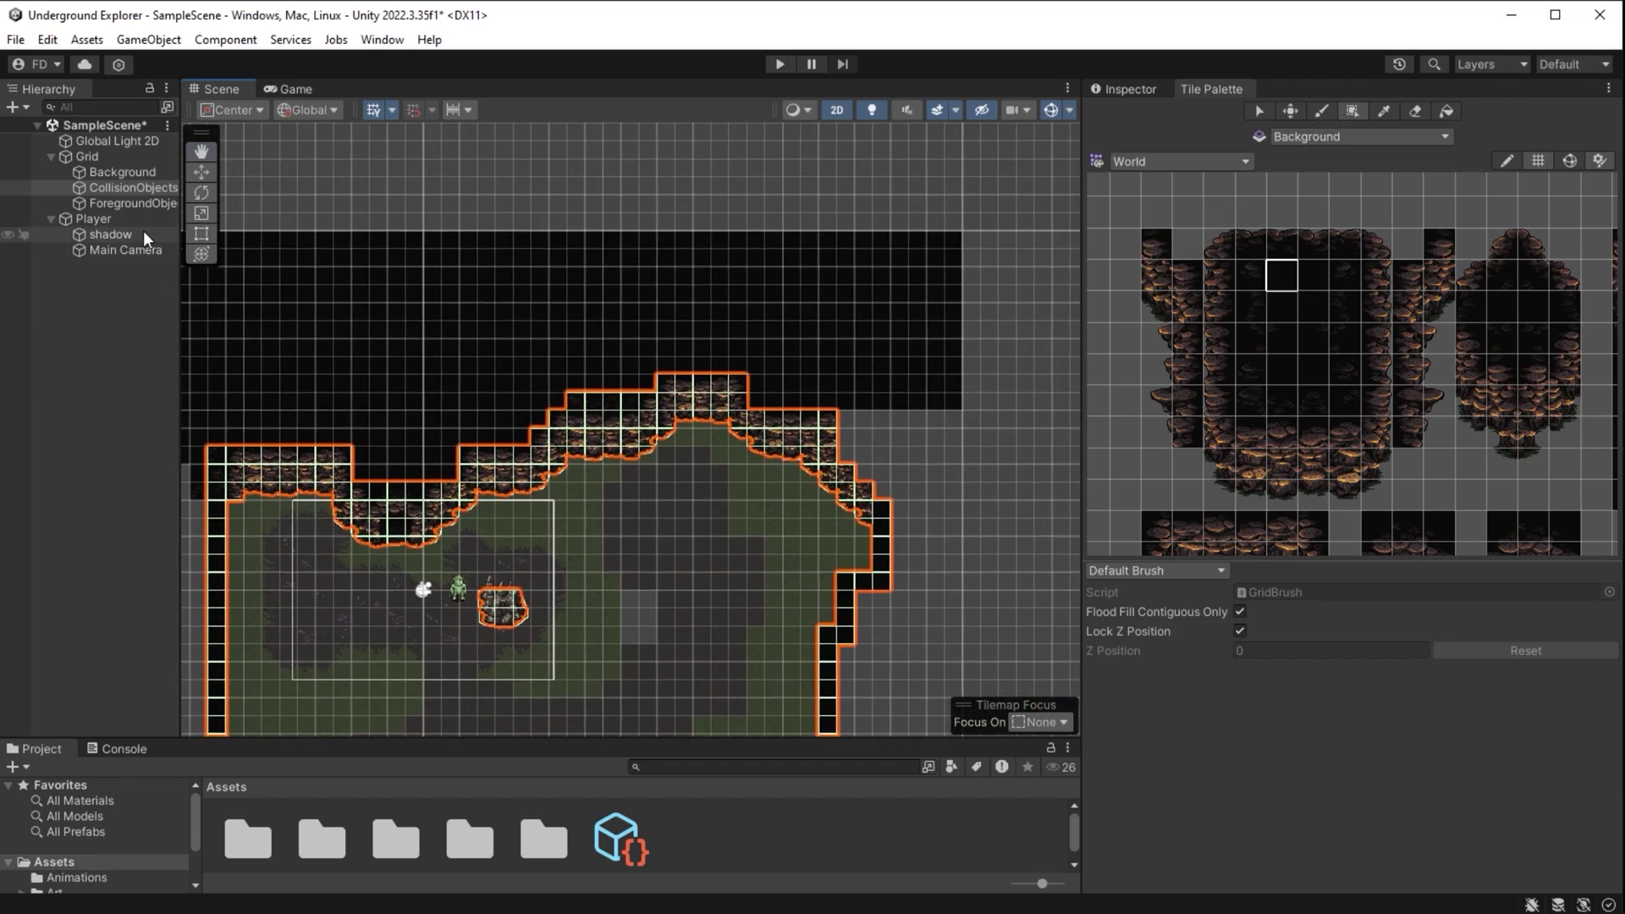
Select the Background tilemap and box-fill the area west of the western border with black tiles
click(126, 176)
scroll(931, 550, down, 4)
middle_drag(228, 501, 494, 264)
scroll(494, 264, up, 1)
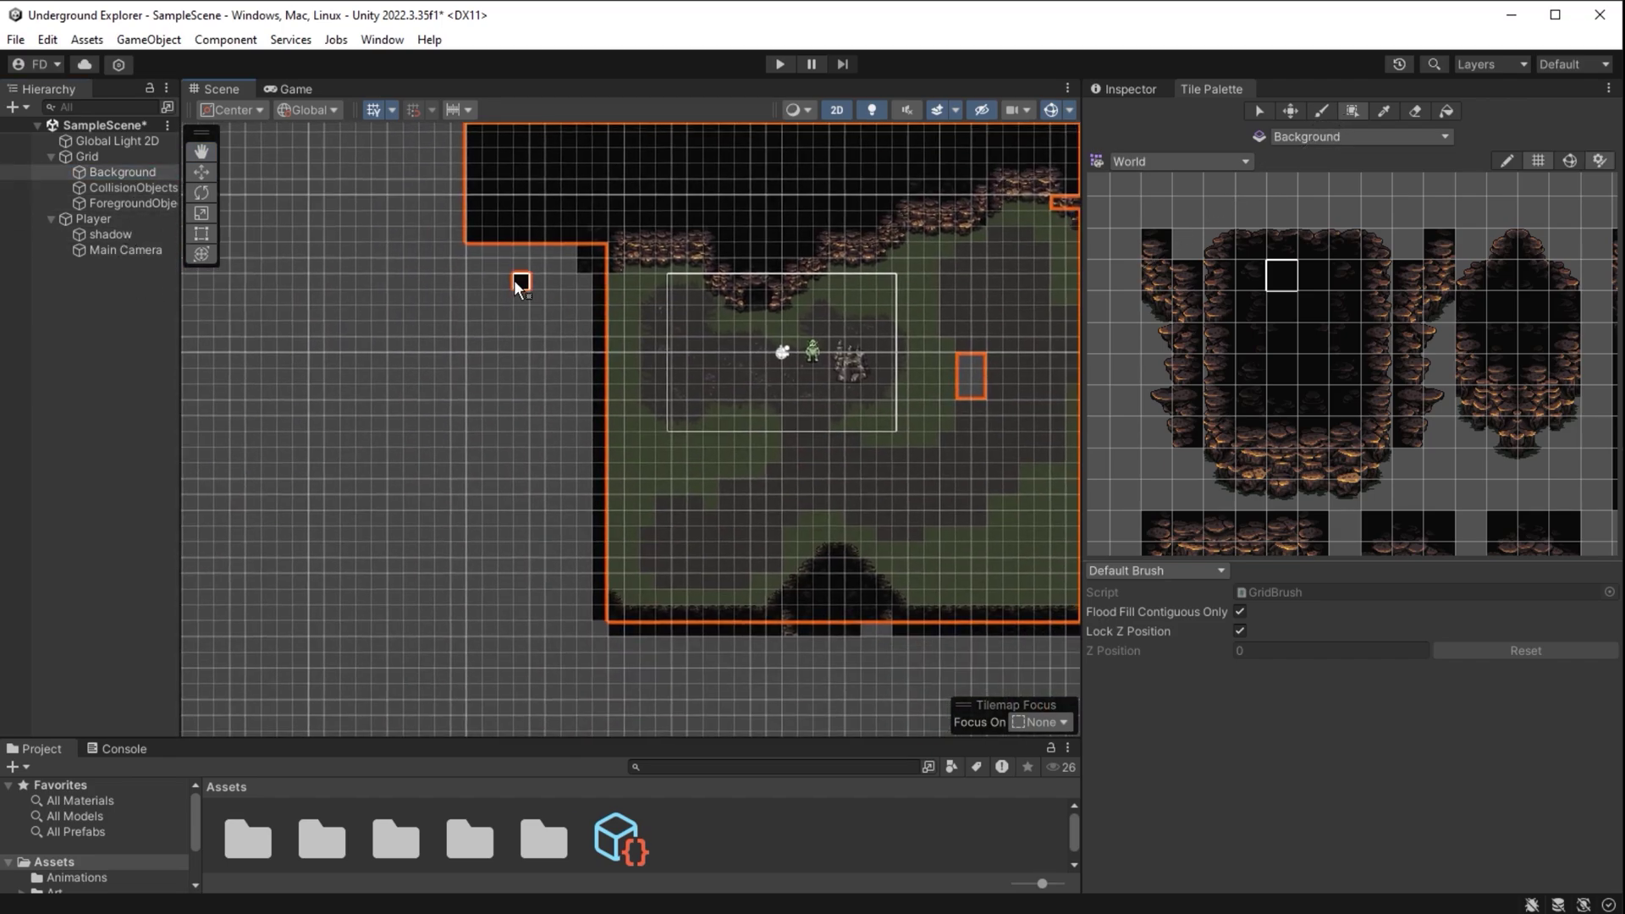
drag(472, 249, 585, 714)
middle_drag(585, 713, 435, 601)
Box-fill the area south of the map with black Background tiles, from the southwest corner to beyond the southeast corner
drag(323, 610, 453, 675)
drag(450, 516, 1004, 672)
middle_drag(971, 542, 593, 511)
drag(612, 487, 803, 645)
Box-fill the area east of the eastern border with black Background tiles up to the black area in the north
drag(803, 487, 627, 471)
middle_drag(660, 221, 660, 356)
scroll(660, 356, up, 8)
drag(607, 337, 623, 424)
middle_drag(711, 482, 722, 367)
drag(596, 292, 597, 643)
middle_drag(666, 255, 750, 367)
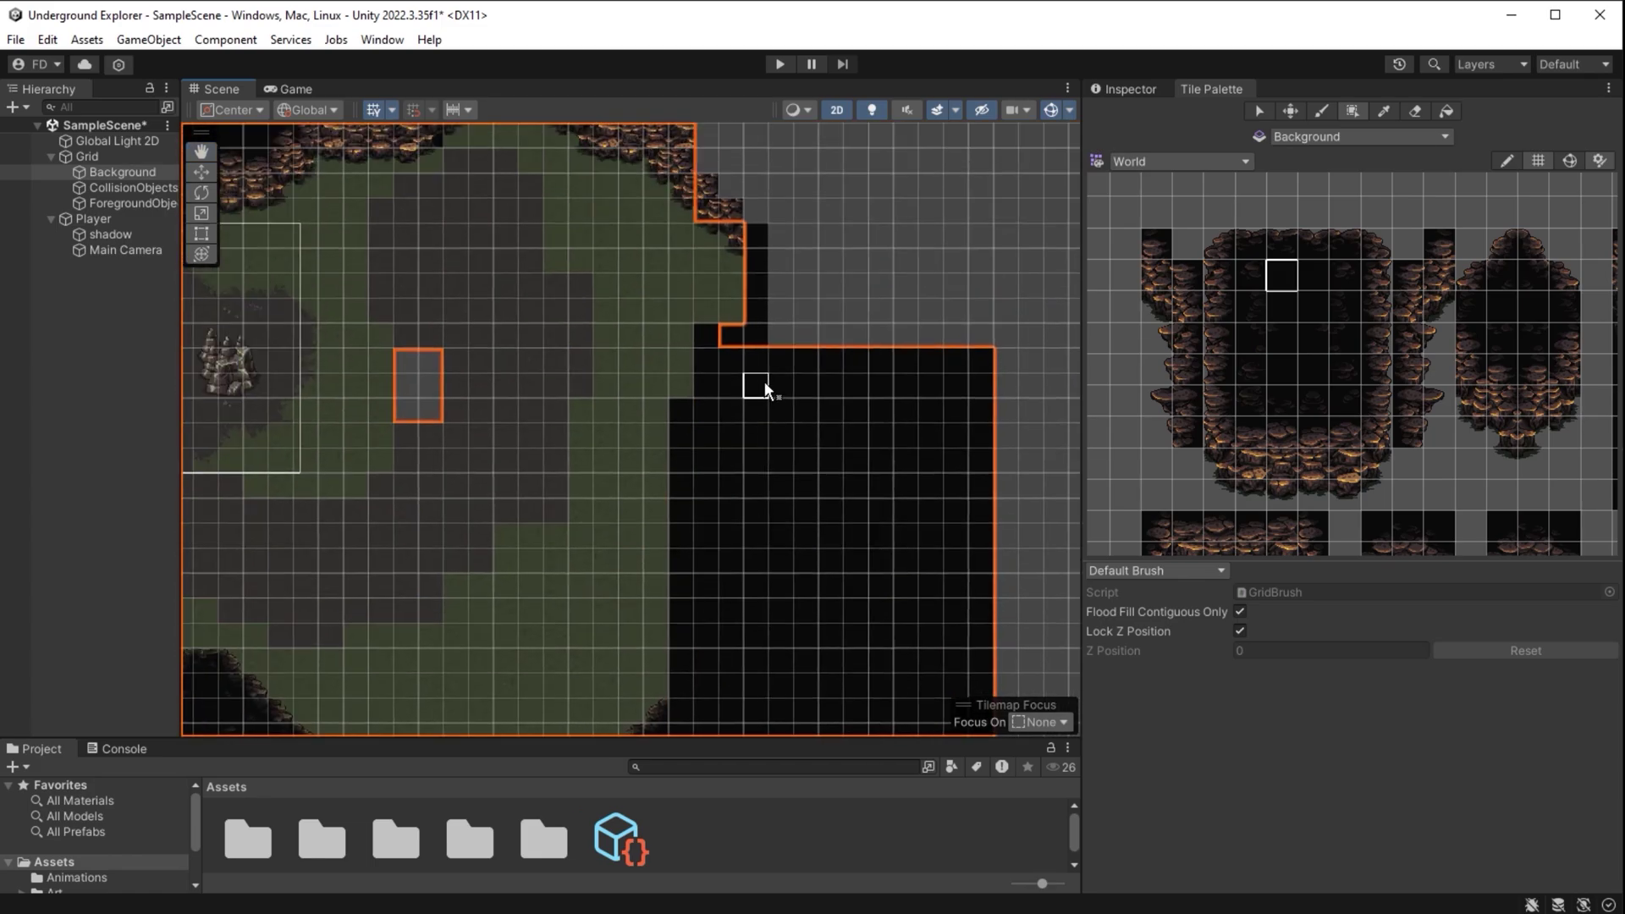
scroll(981, 385, down, 4)
drag(750, 367, 800, 145)
Pick a plain black World tile and paint the remaining Background gap beside the northeast rock wall
scroll(980, 378, down, 1)
scroll(787, 156, up, 8)
middle_drag(787, 156, 922, 187)
middle_drag(1415, 435, 1258, 517)
middle_drag(1485, 428, 1286, 332)
scroll(1286, 332, down, 3)
middle_drag(1397, 453, 1385, 347)
scroll(1385, 347, up, 2)
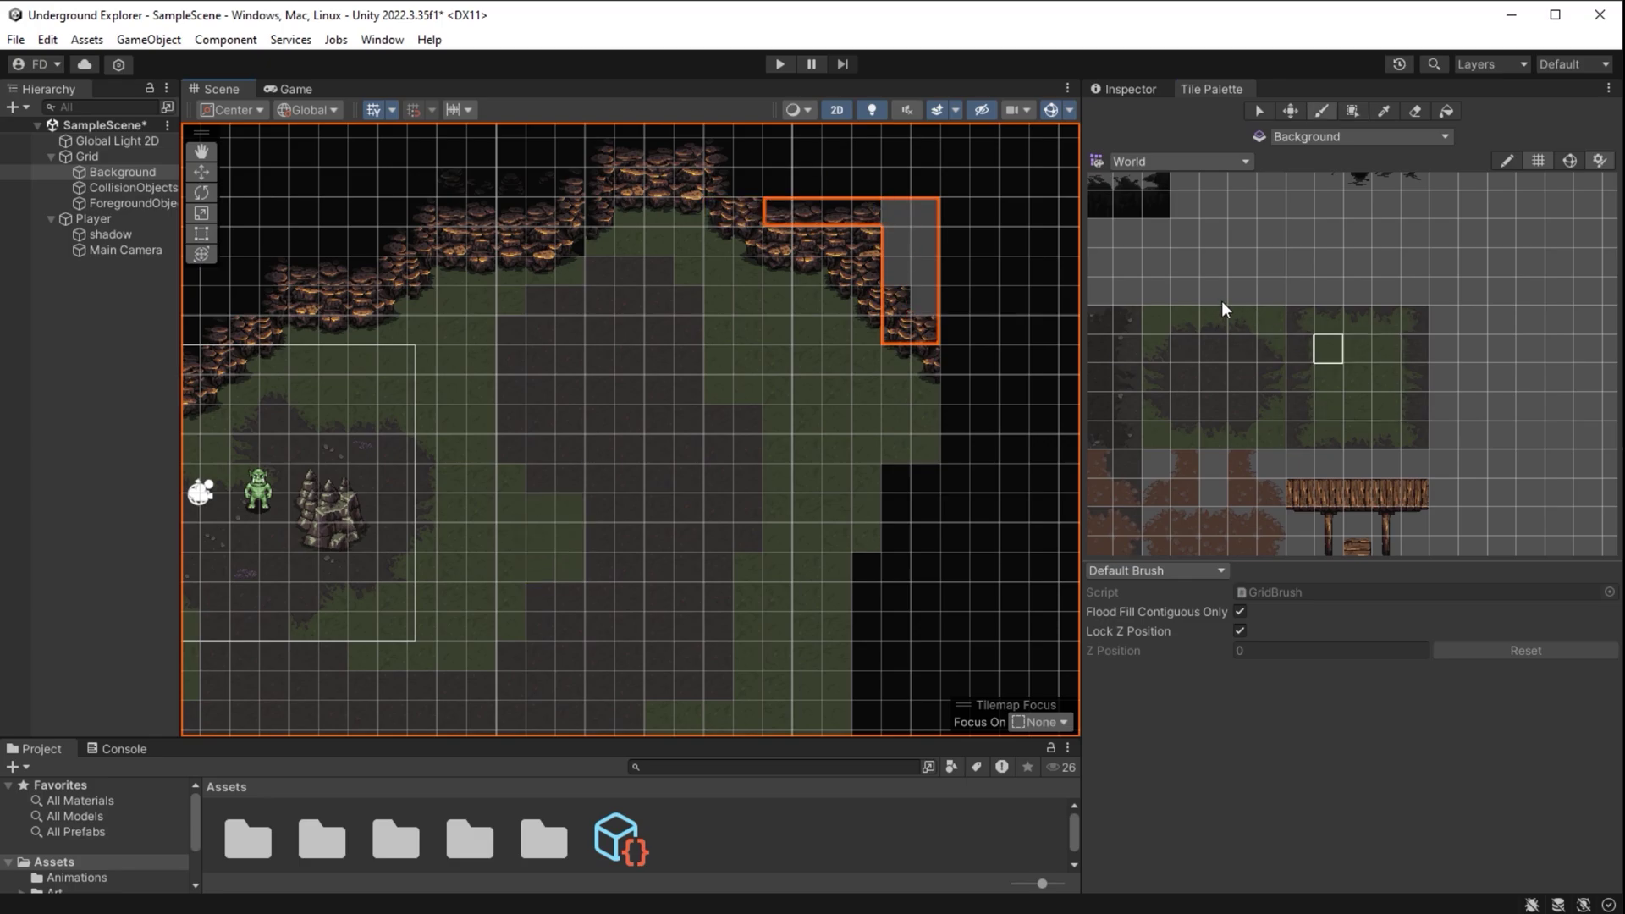
scroll(1222, 302, down, 3)
scroll(1222, 464, up, 3)
click(1214, 425)
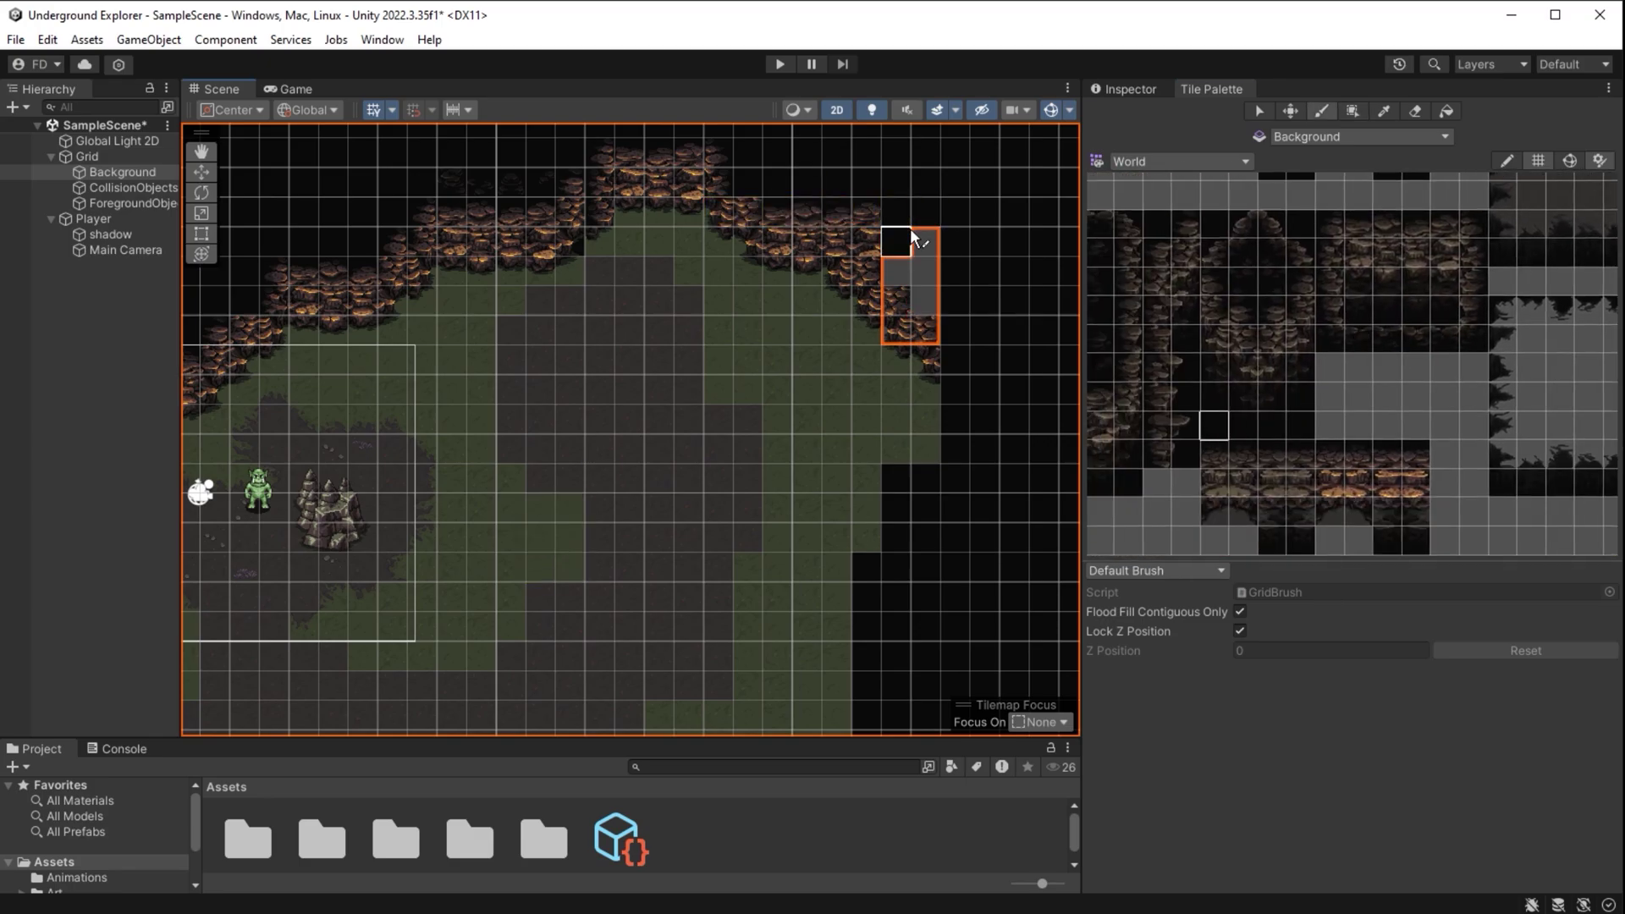
scroll(1368, 367, up, 1)
middle_drag(1422, 385, 1185, 275)
middle_drag(1576, 453, 1397, 283)
click(1454, 378)
middle_drag(1197, 354, 1332, 491)
middle_drag(1439, 499, 1372, 548)
middle_drag(1219, 195, 1538, 548)
Paint the empty strip along the western border with black Background tiles down to the southwest corner
scroll(889, 471, down, 7)
middle_drag(680, 524, 941, 399)
scroll(440, 520, up, 4)
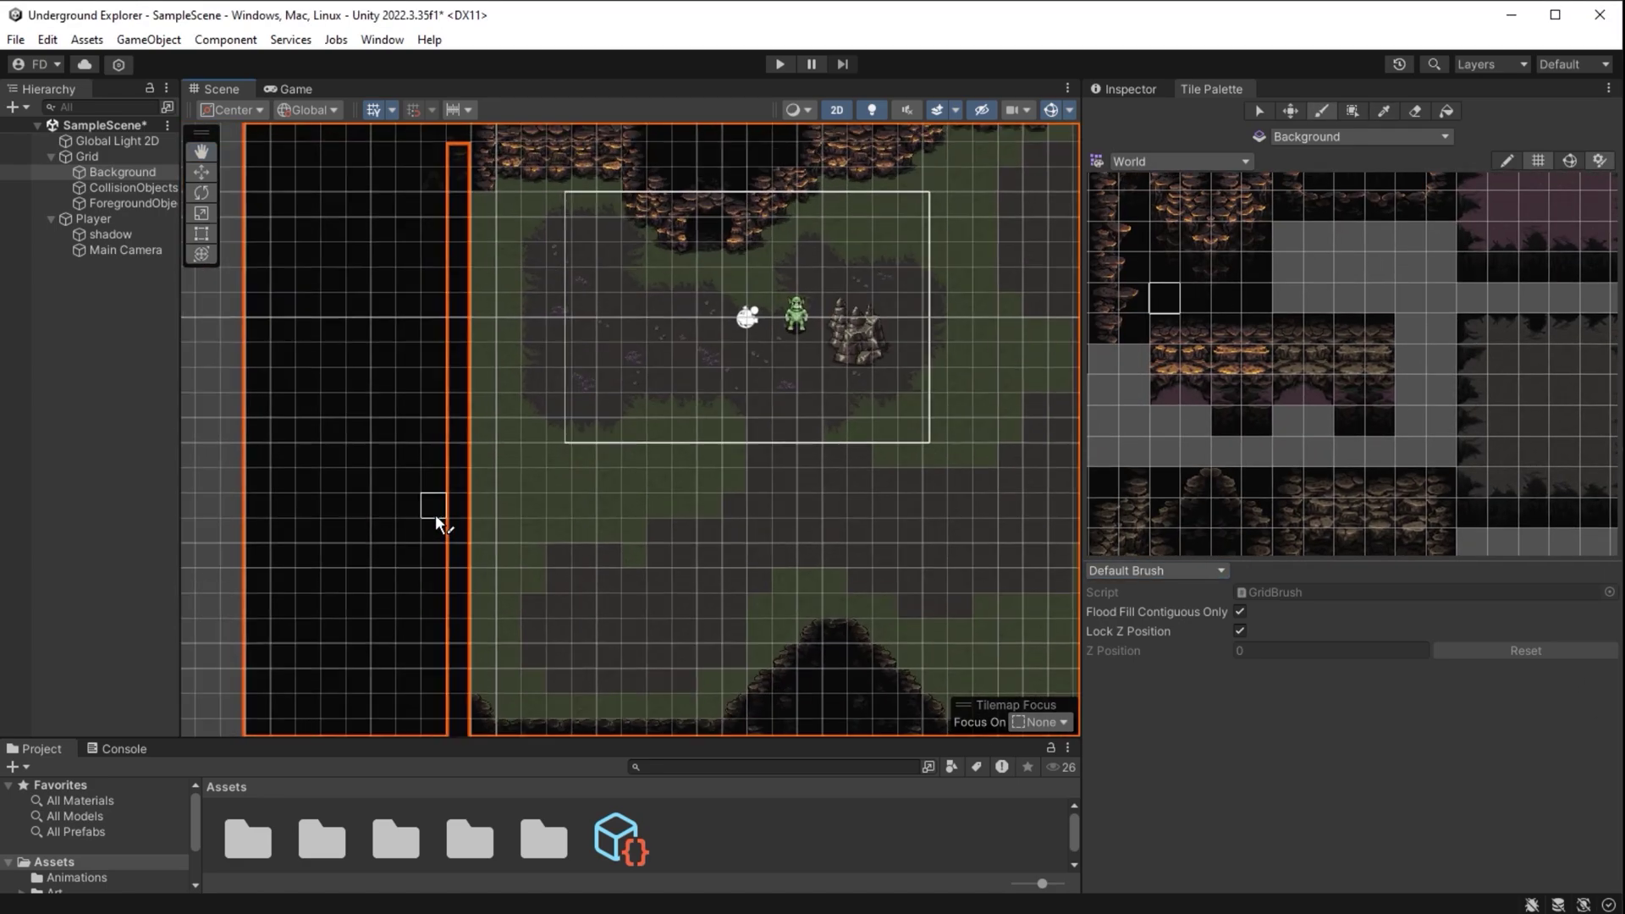
drag(453, 430, 456, 457)
middle_drag(441, 480, 448, 298)
drag(461, 301, 464, 342)
scroll(754, 632, up, 2)
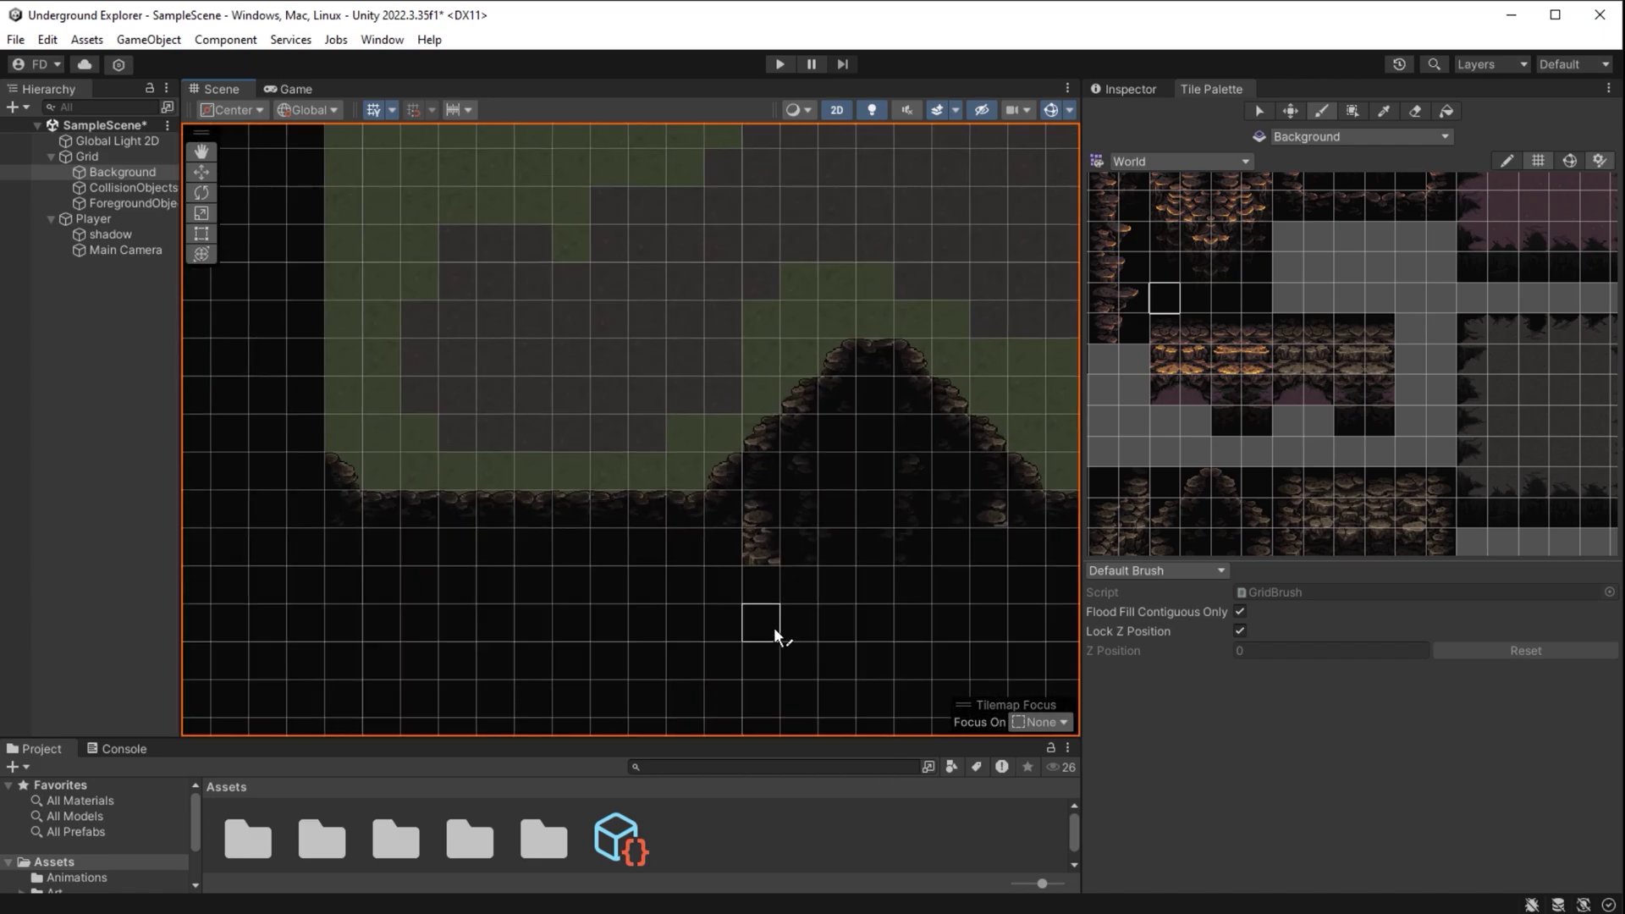
Select the ForegroundObjects tilemap and erase the stray tiles just west of the northwest wall corner
scroll(825, 551, down, 4)
scroll(761, 550, down, 4)
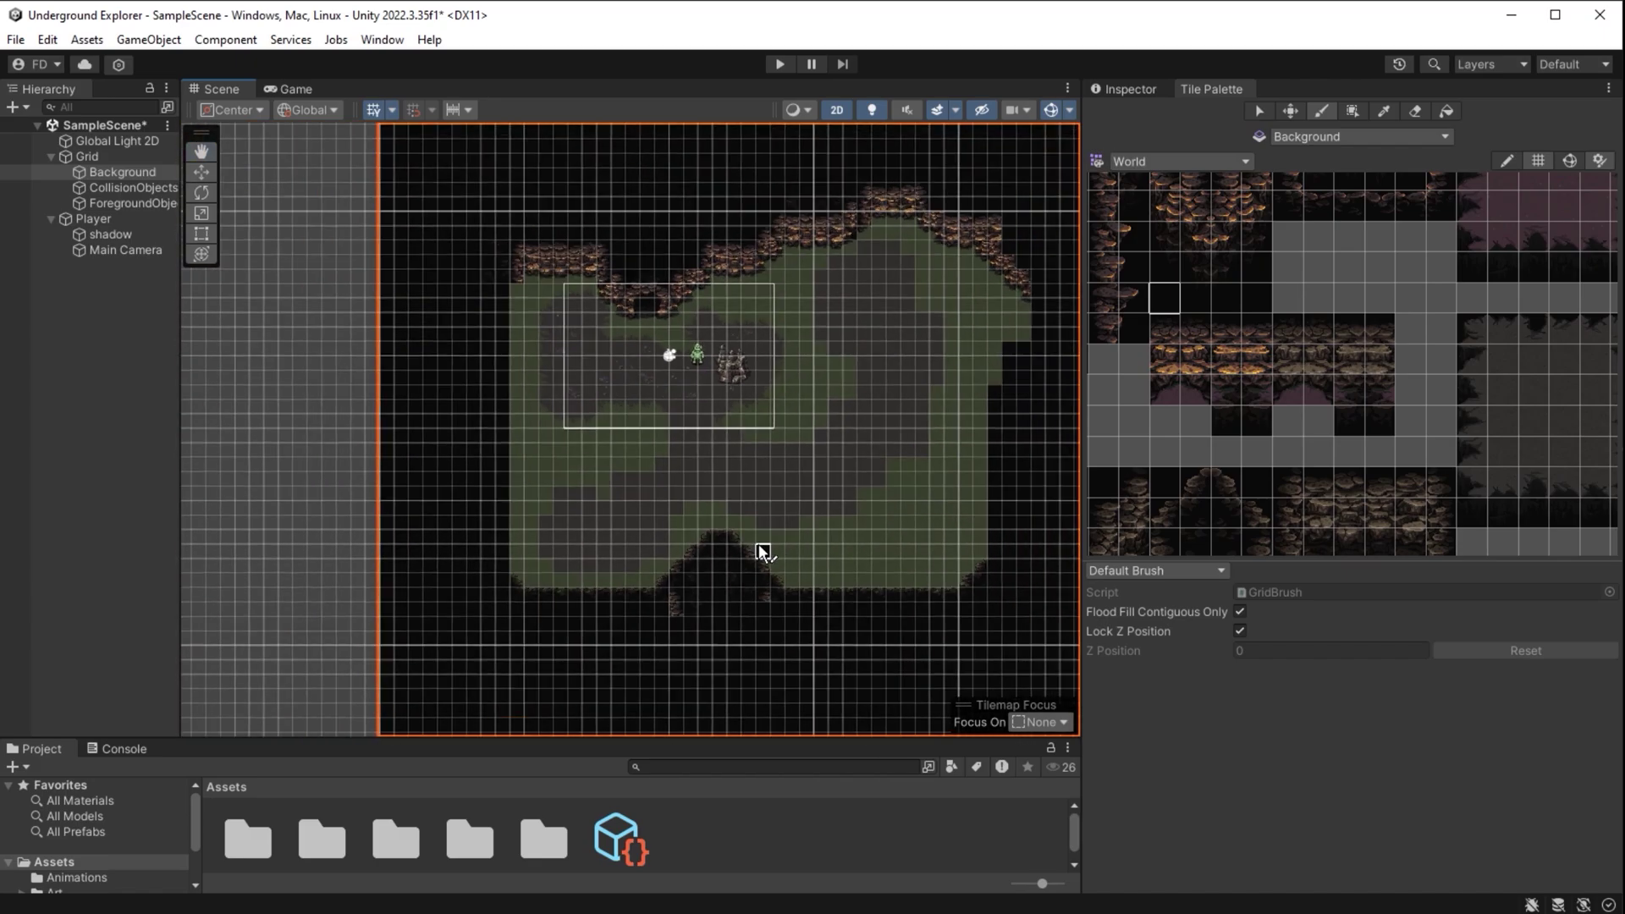
middle_drag(949, 556, 924, 553)
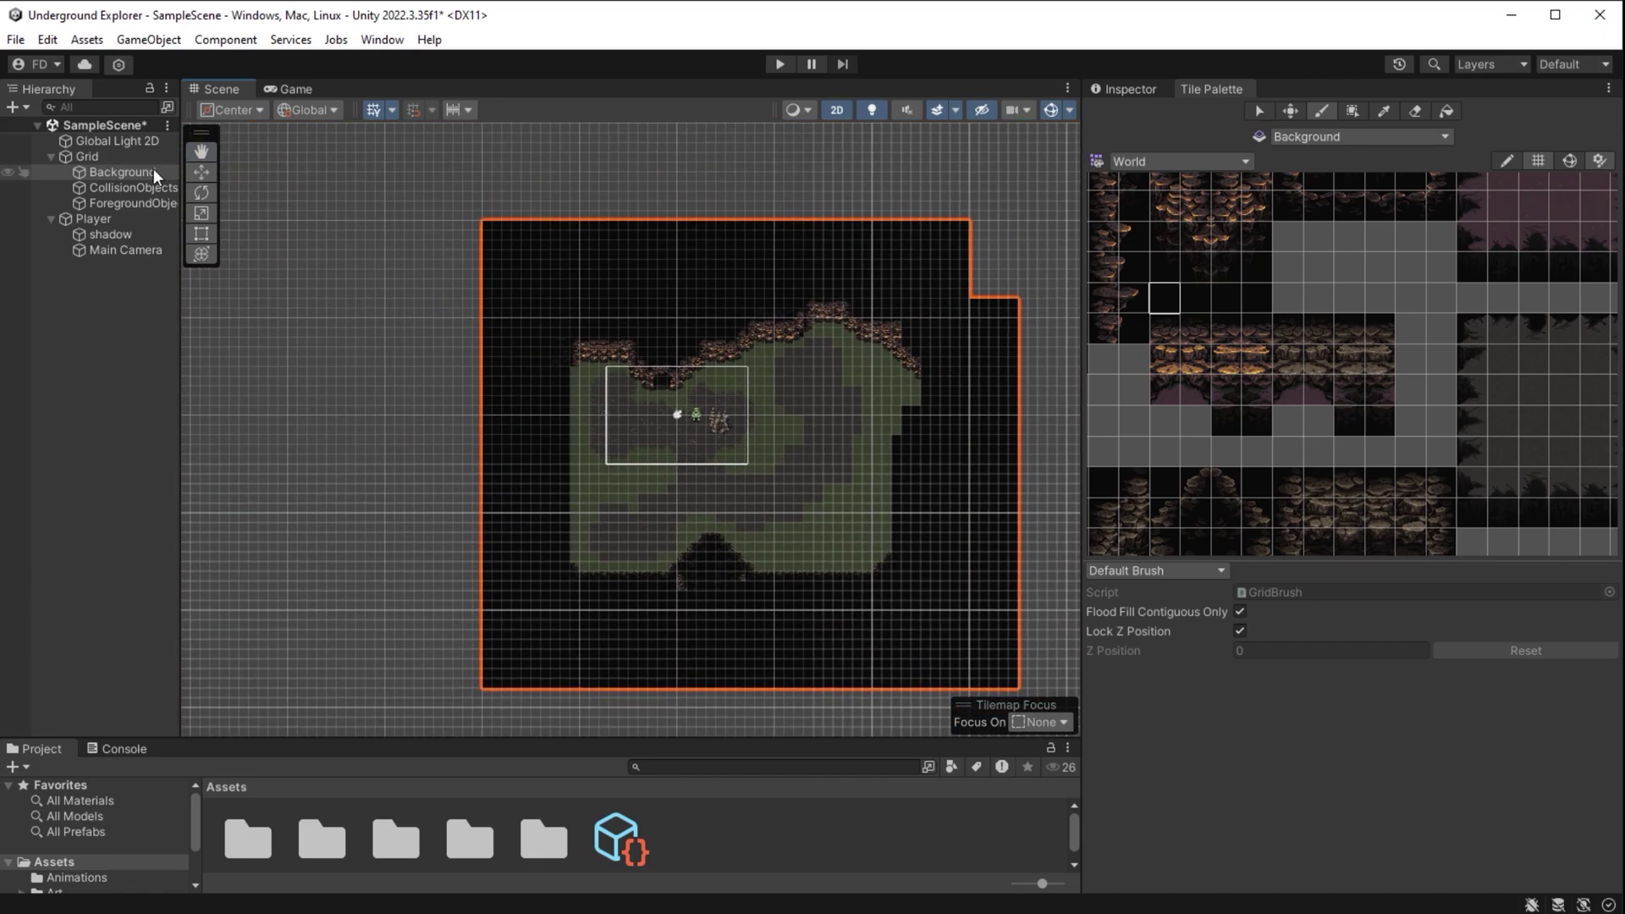
click(122, 185)
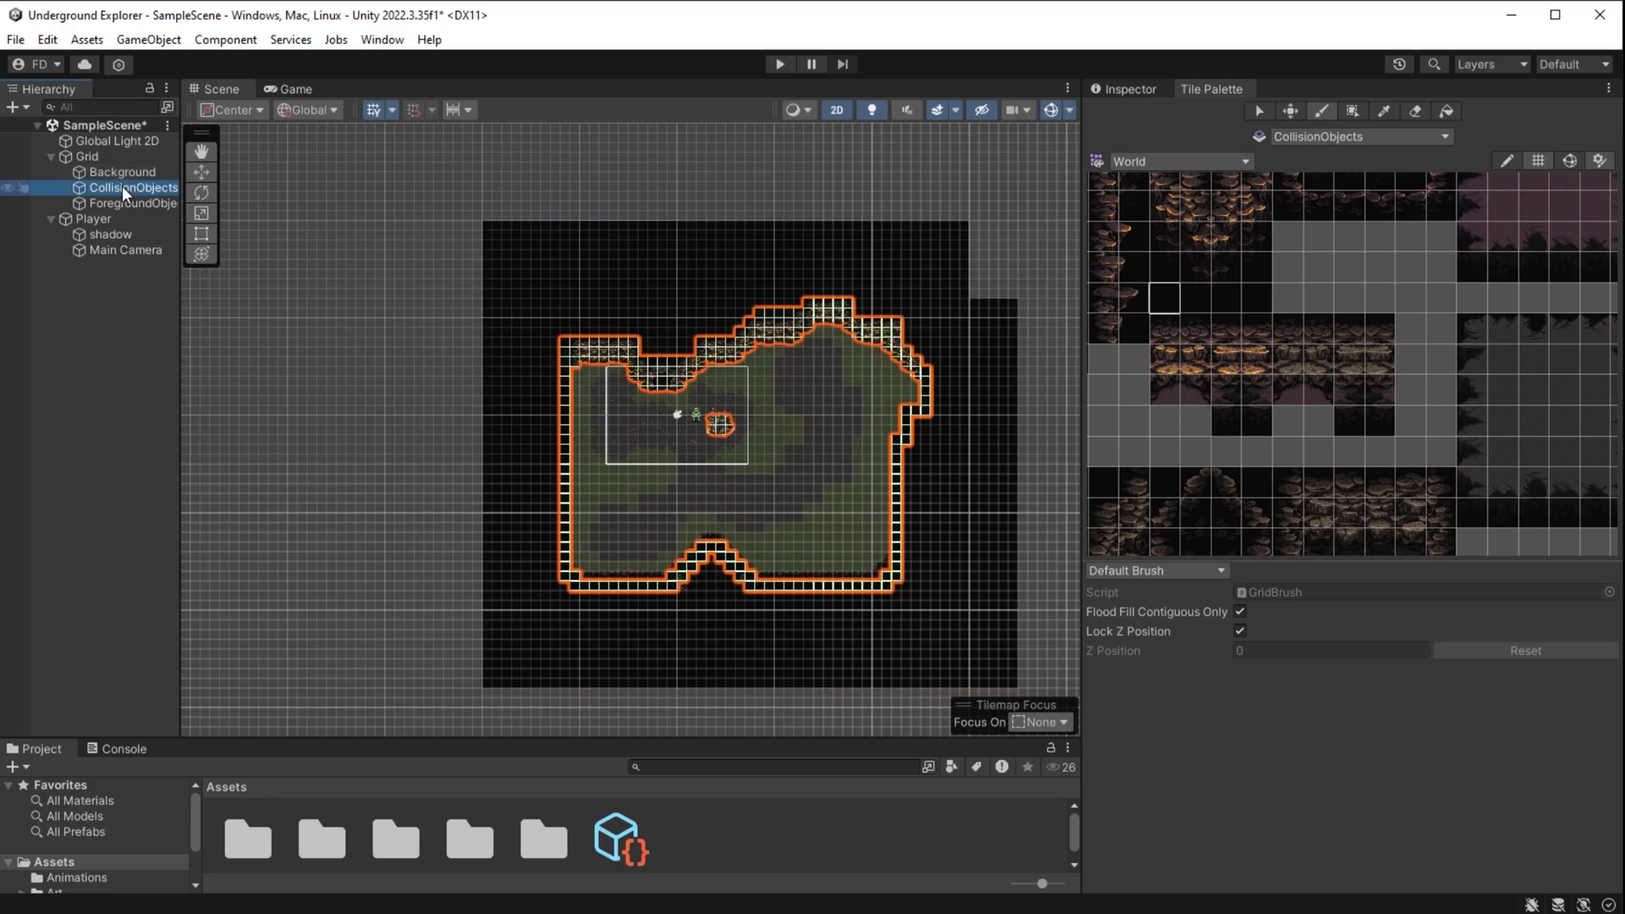
click(122, 203)
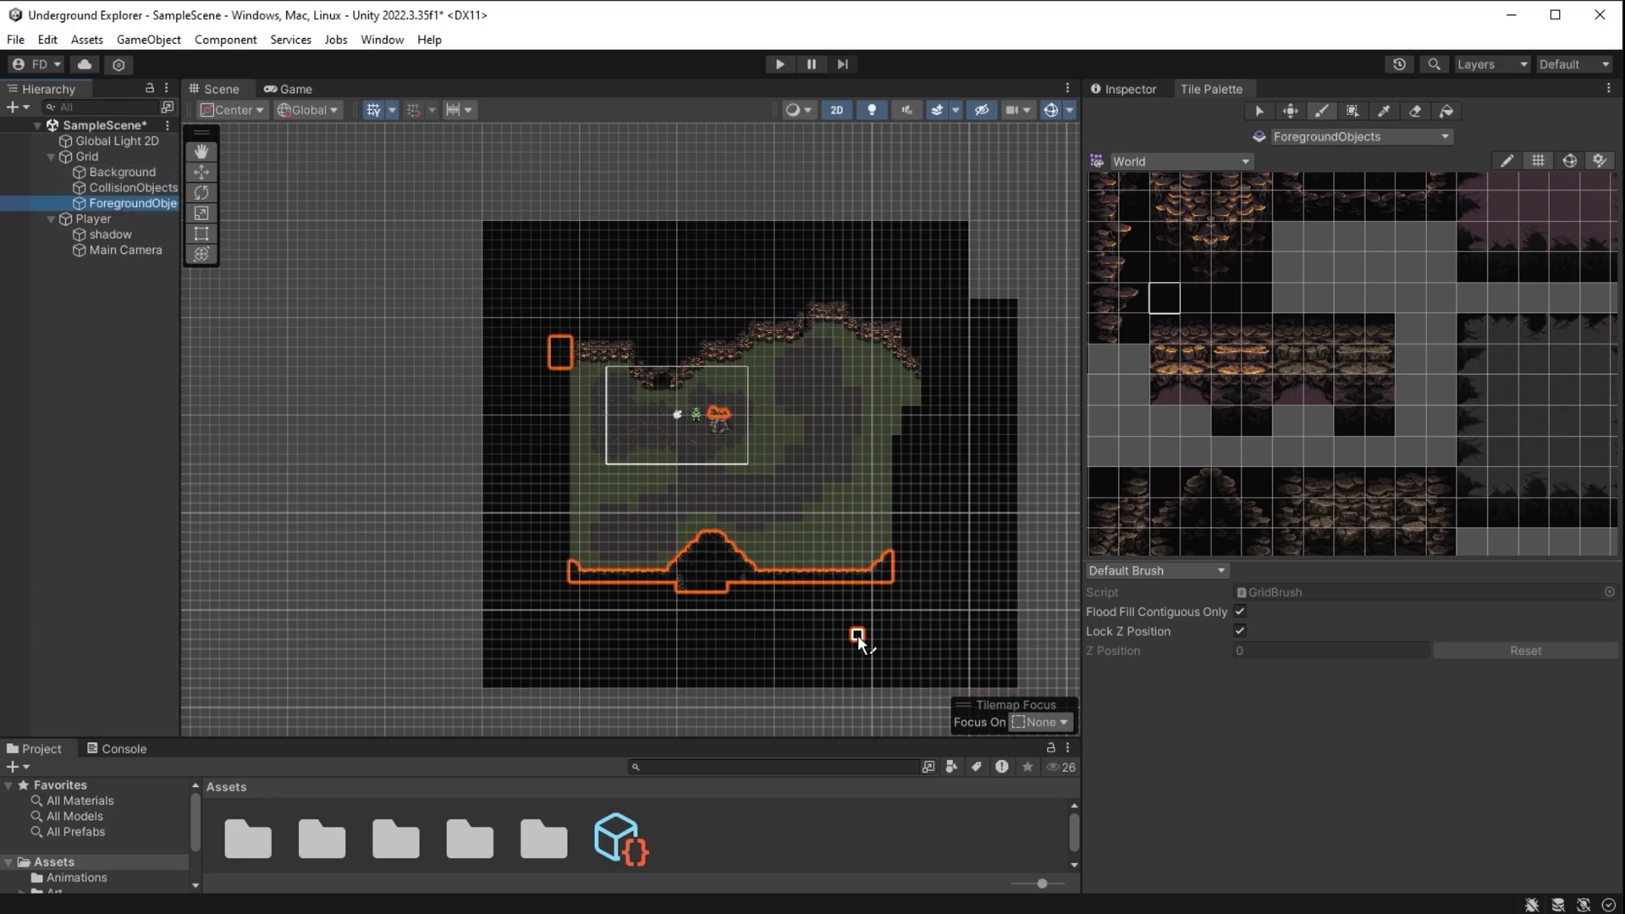
scroll(653, 562, up, 5)
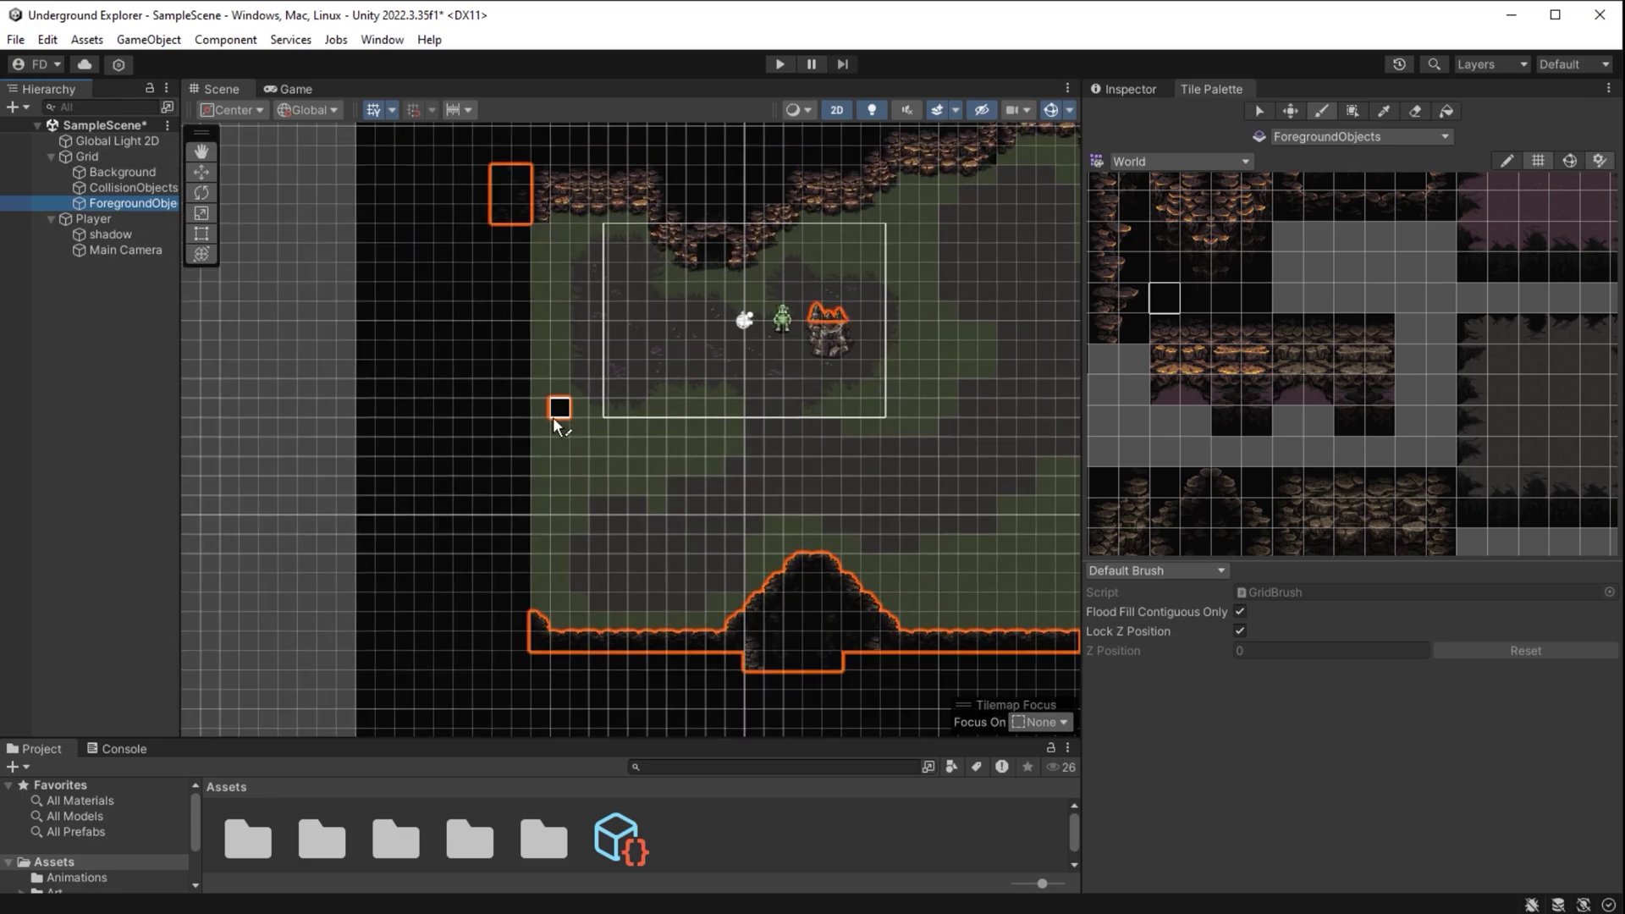
scroll(484, 525, up, 4)
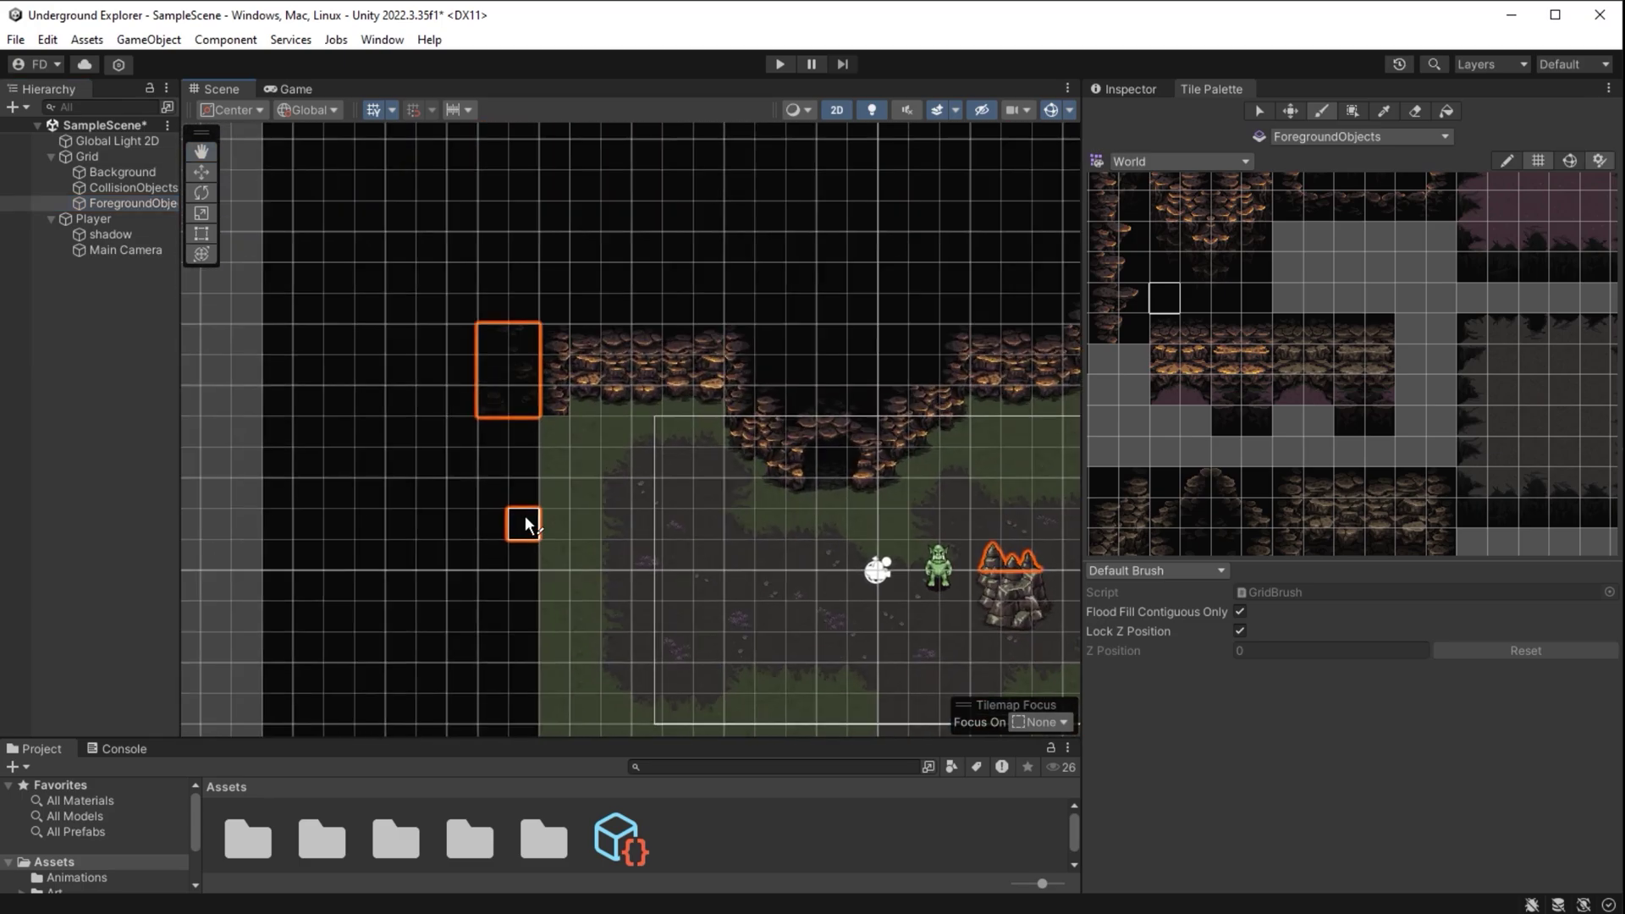
scroll(524, 516, up, 1)
click(1385, 111)
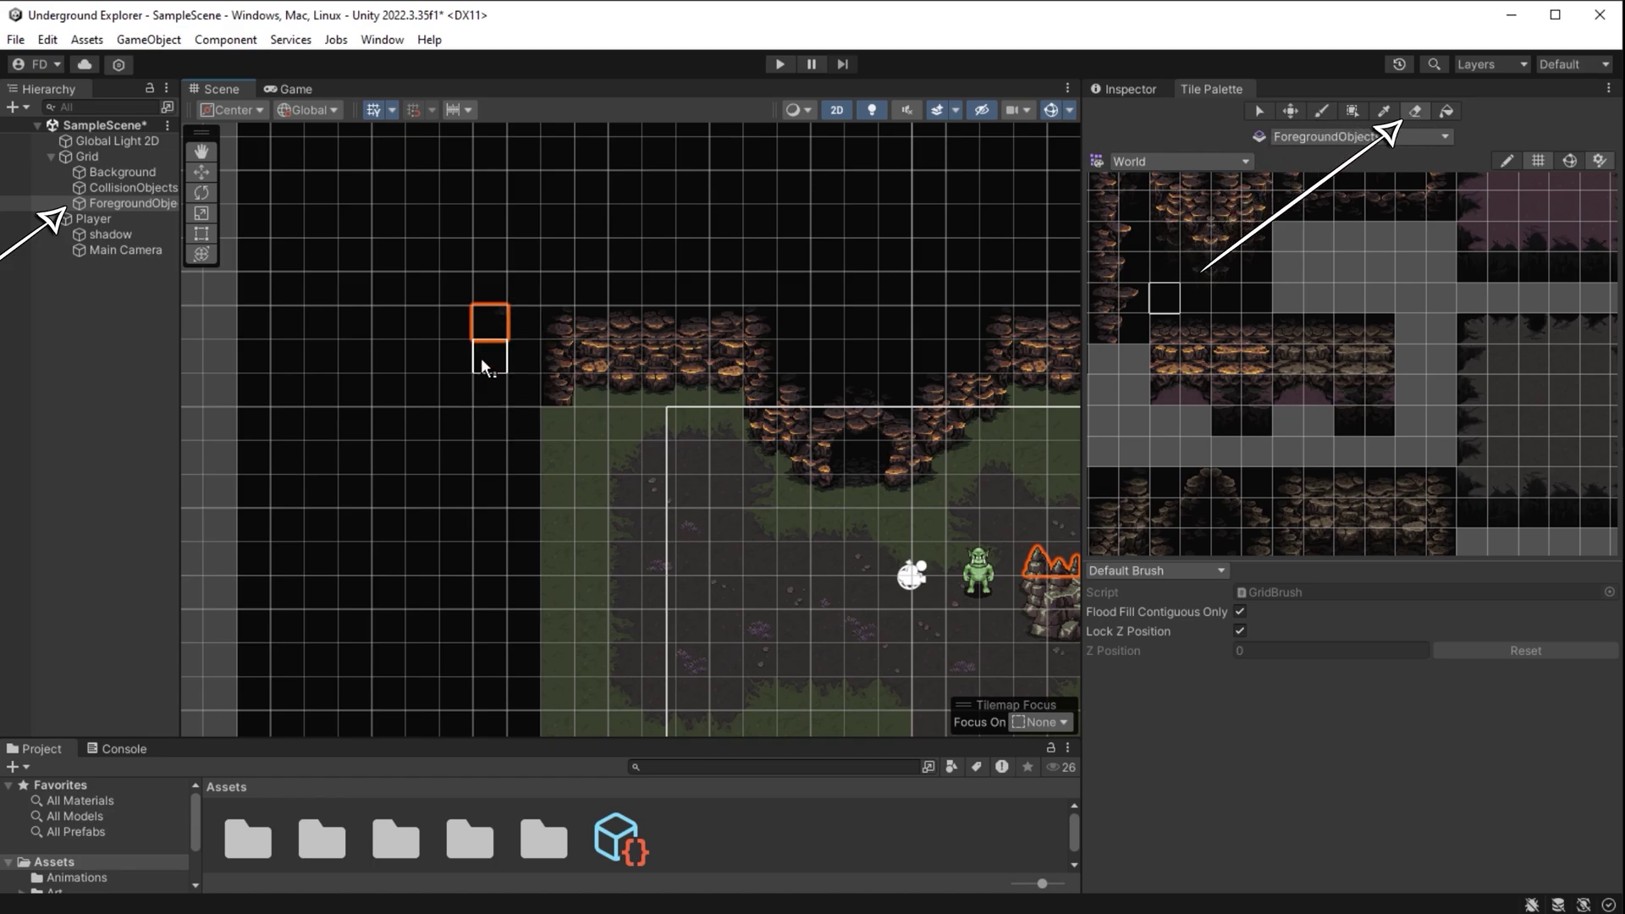
scroll(642, 621, down, 1)
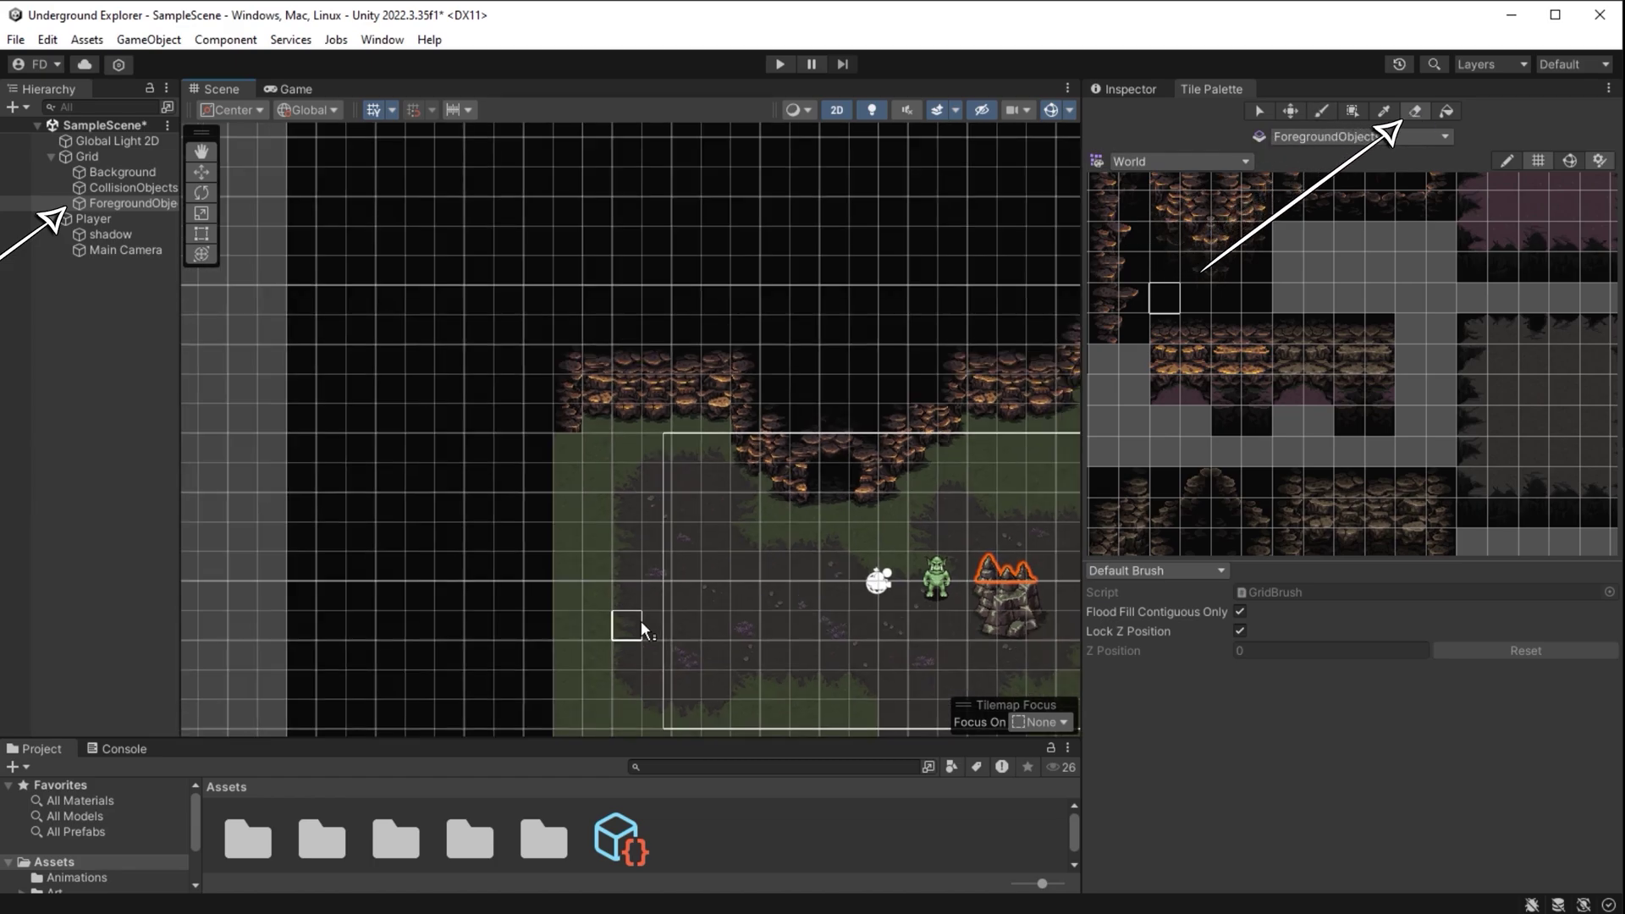
Switch to the Objects palette, pick the large dark rock spire and try it on ForegroundObjects along the southern wall
scroll(935, 511, down, 1)
click(1142, 161)
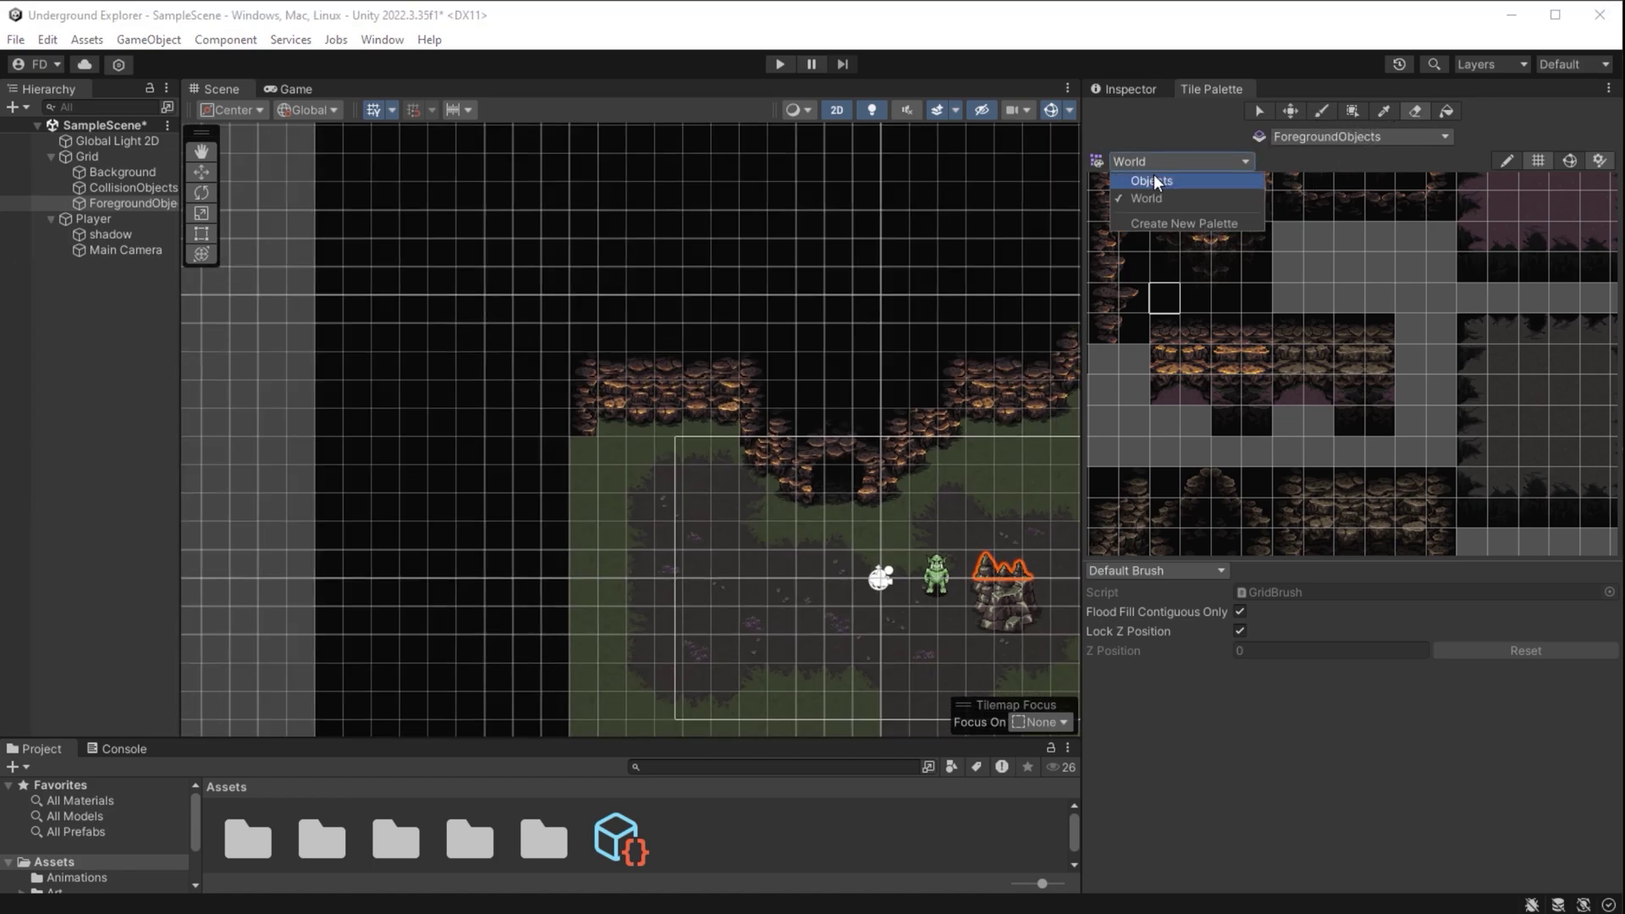
click(1155, 180)
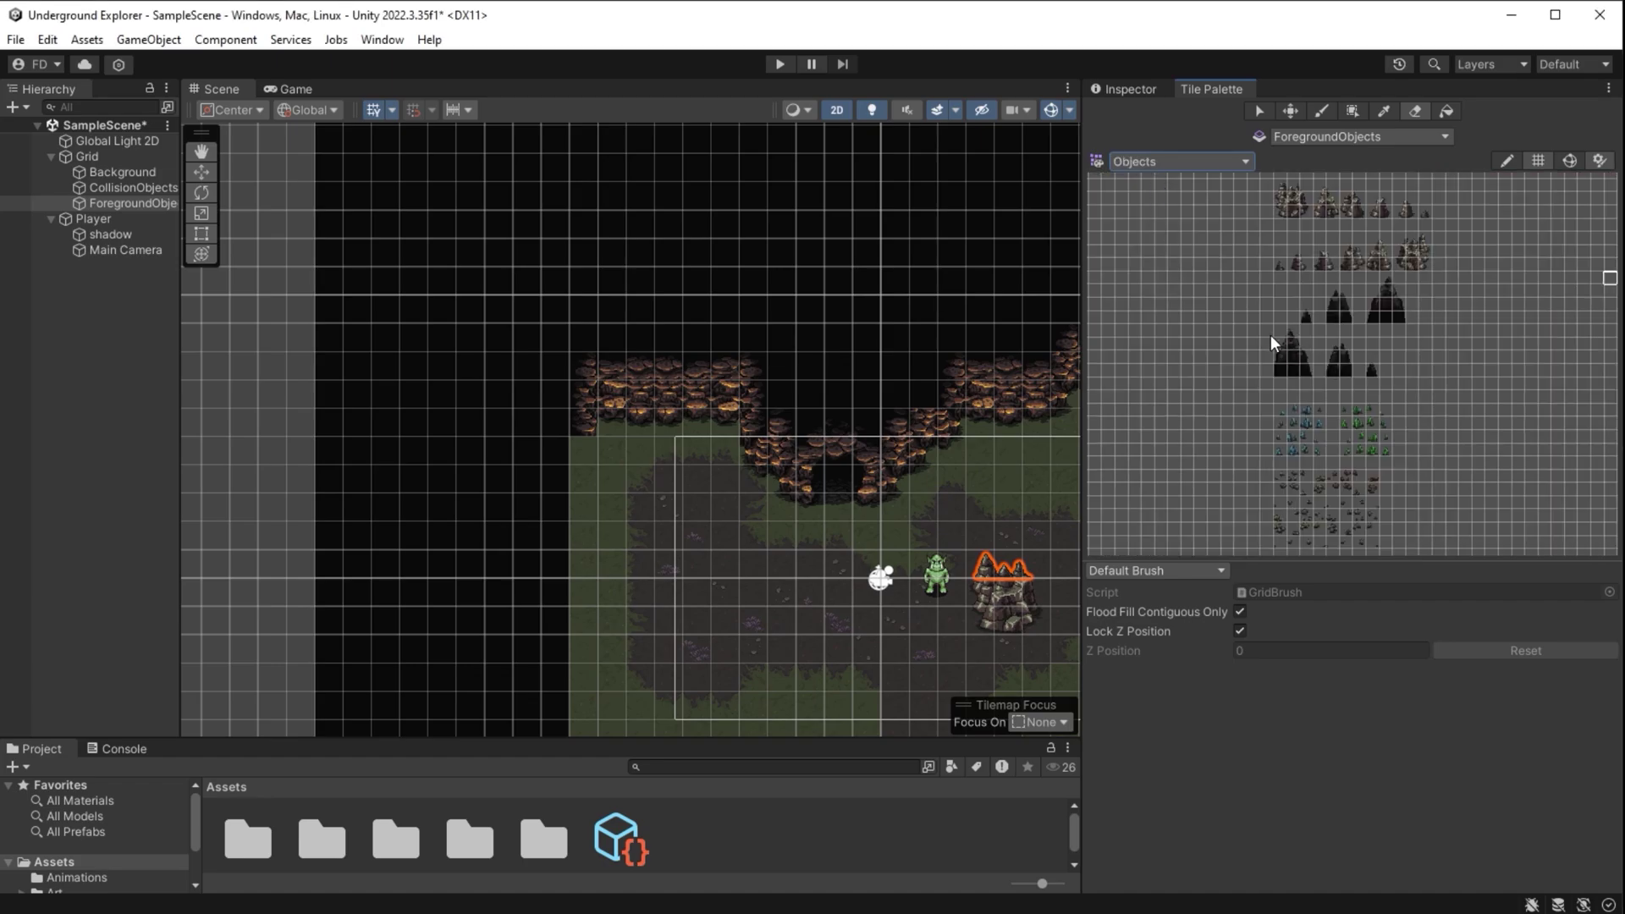
drag(1272, 332, 1303, 369)
middle_drag(864, 565, 886, 224)
scroll(973, 546, up, 1)
mouse_move(974, 546)
middle_down()
mouse_move(821, 379)
mouse_move(845, 345)
middle_up()
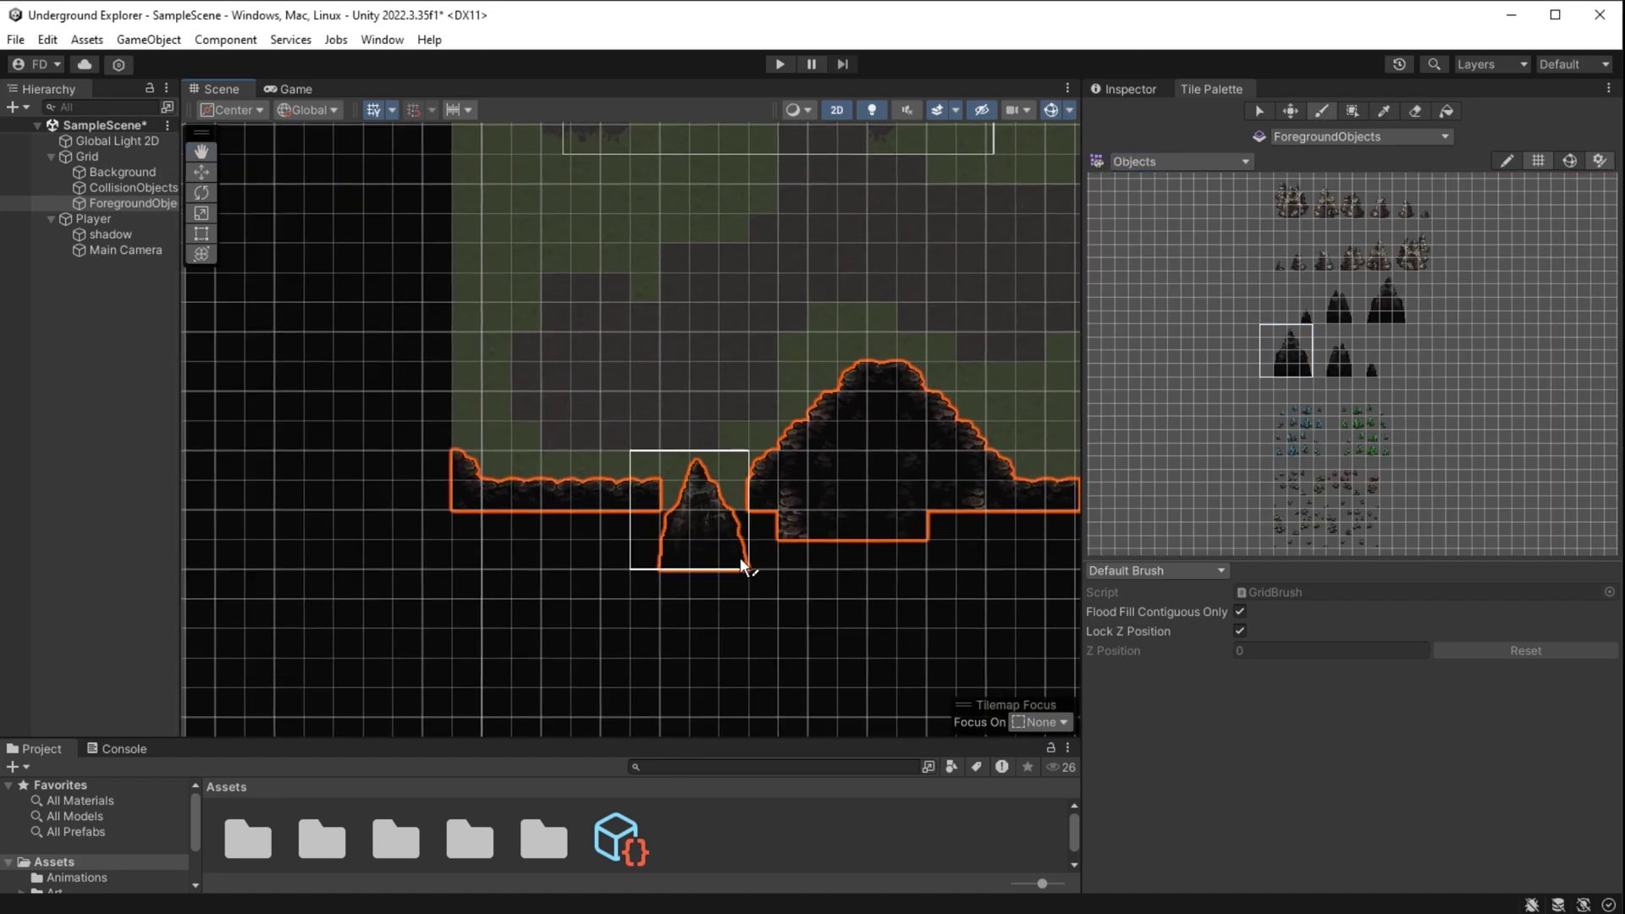
click(734, 540)
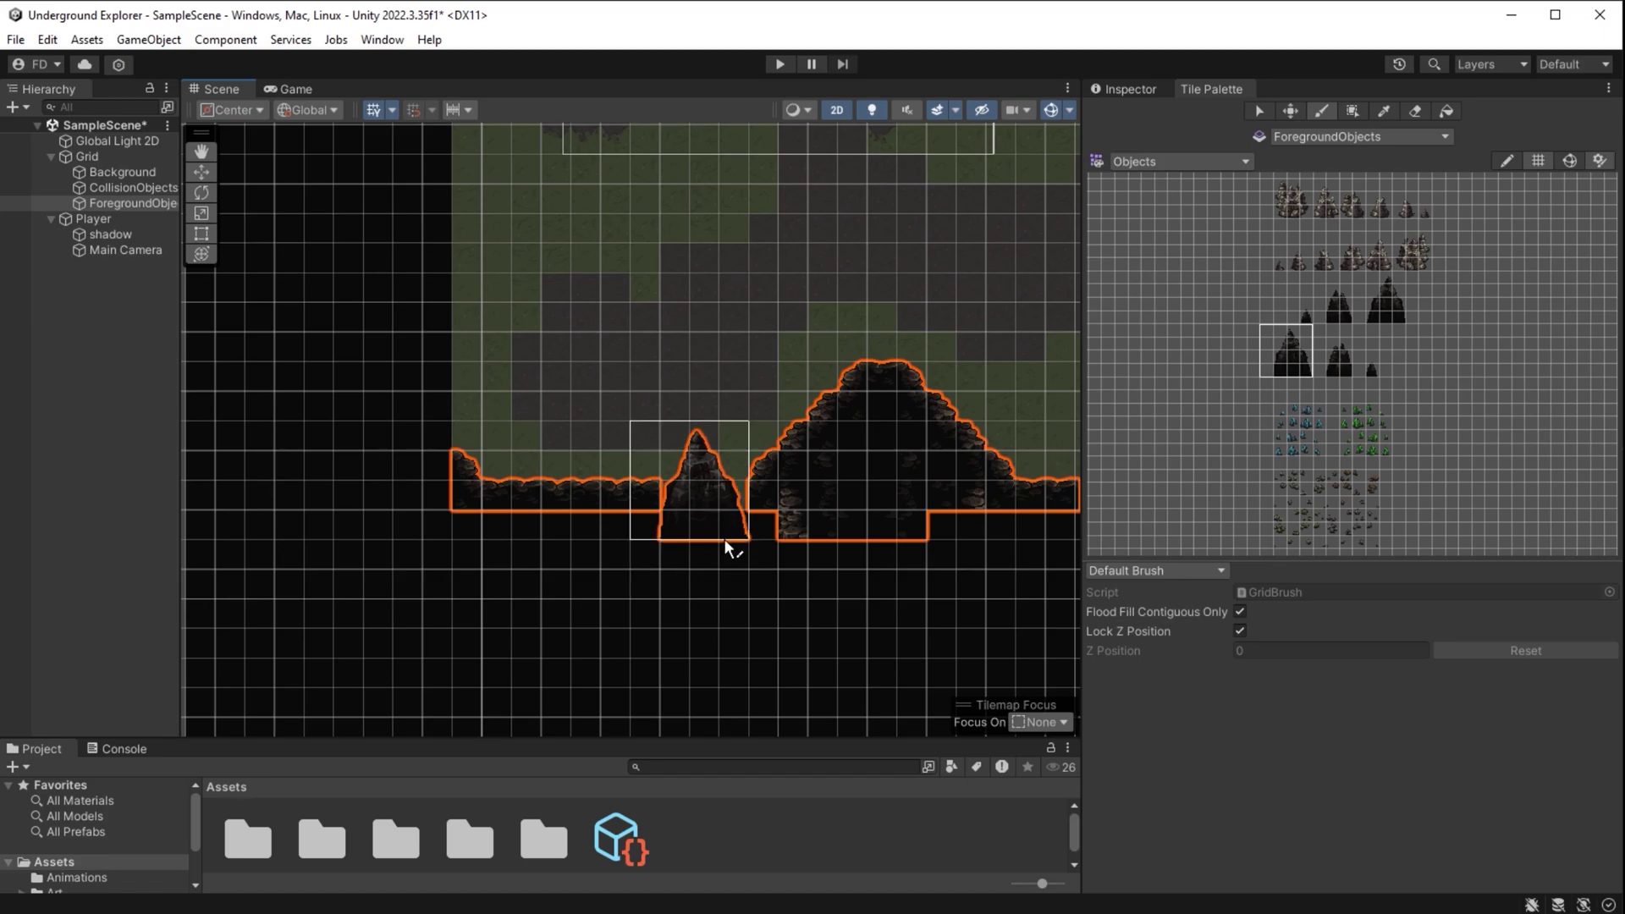
scroll(685, 536, down, 2)
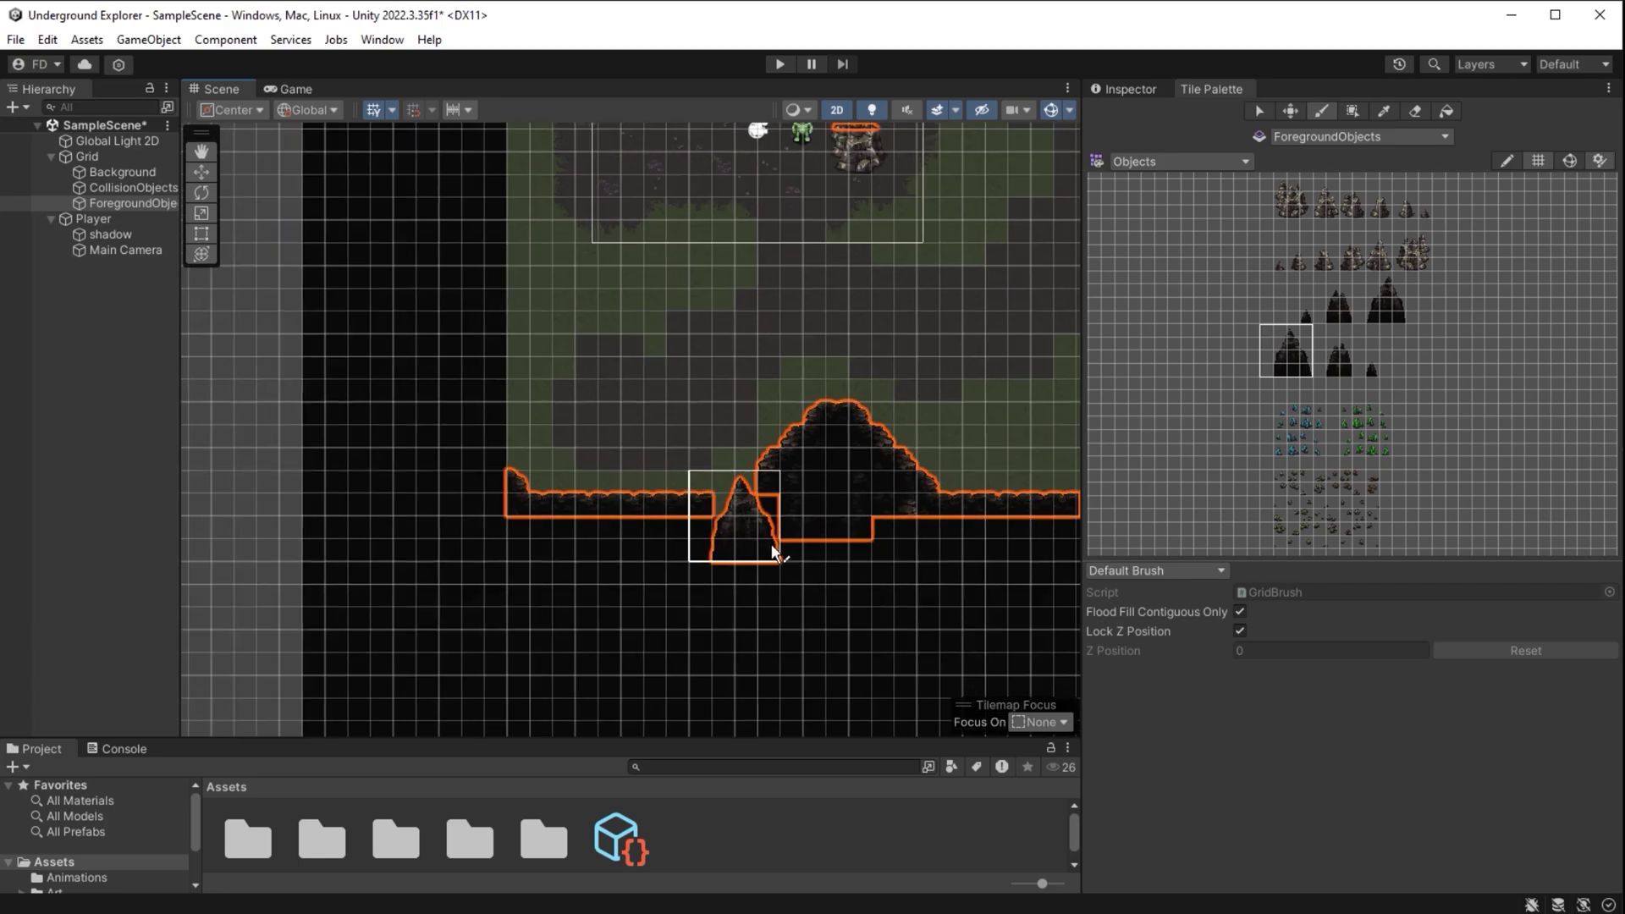
Create a rectangular tilemap named Foreground2 under Grid and widen the Hierarchy so the full object names fit
right_click(123, 159)
mouse_move(254, 492)
mouse_move(457, 536)
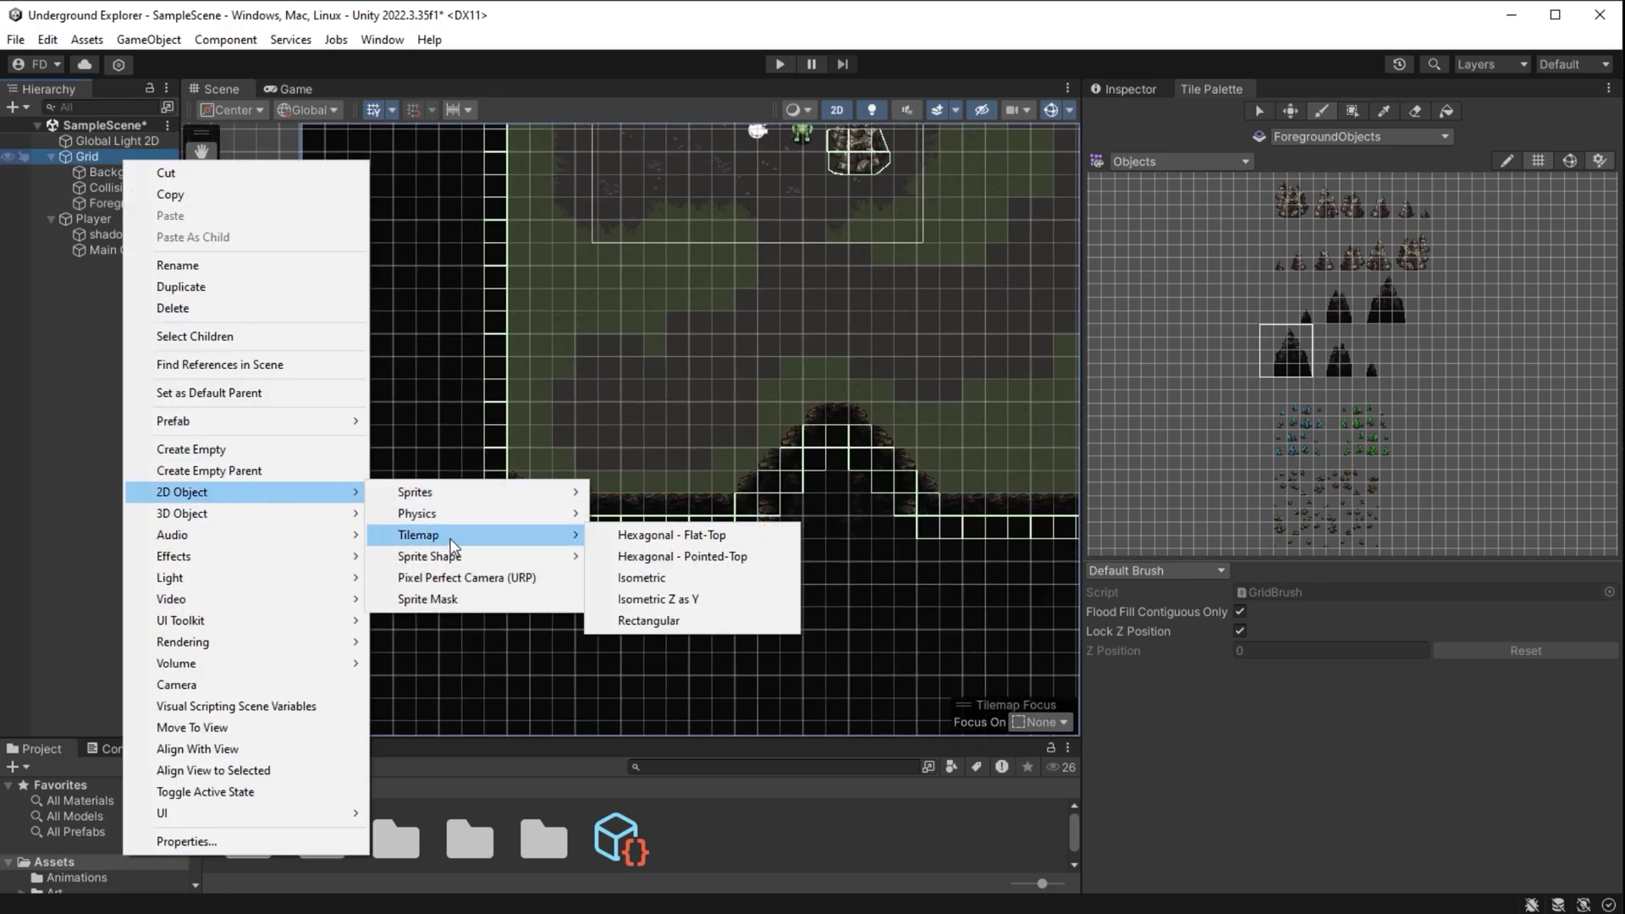
click(650, 620)
text(Foreground2)
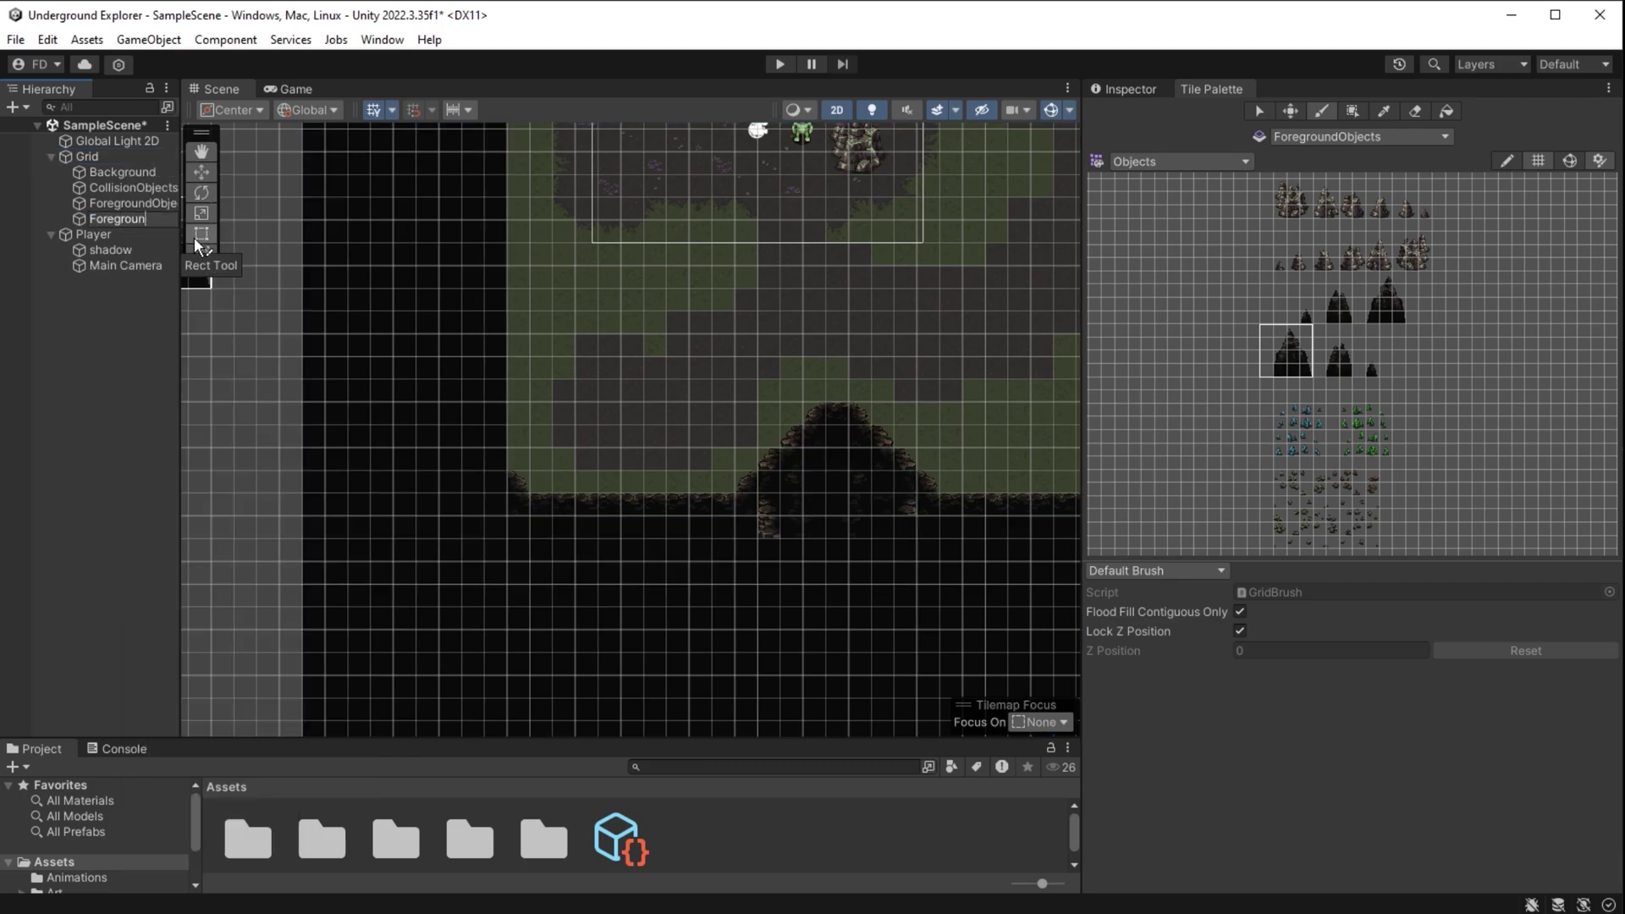
key(Return)
drag(181, 237, 294, 230)
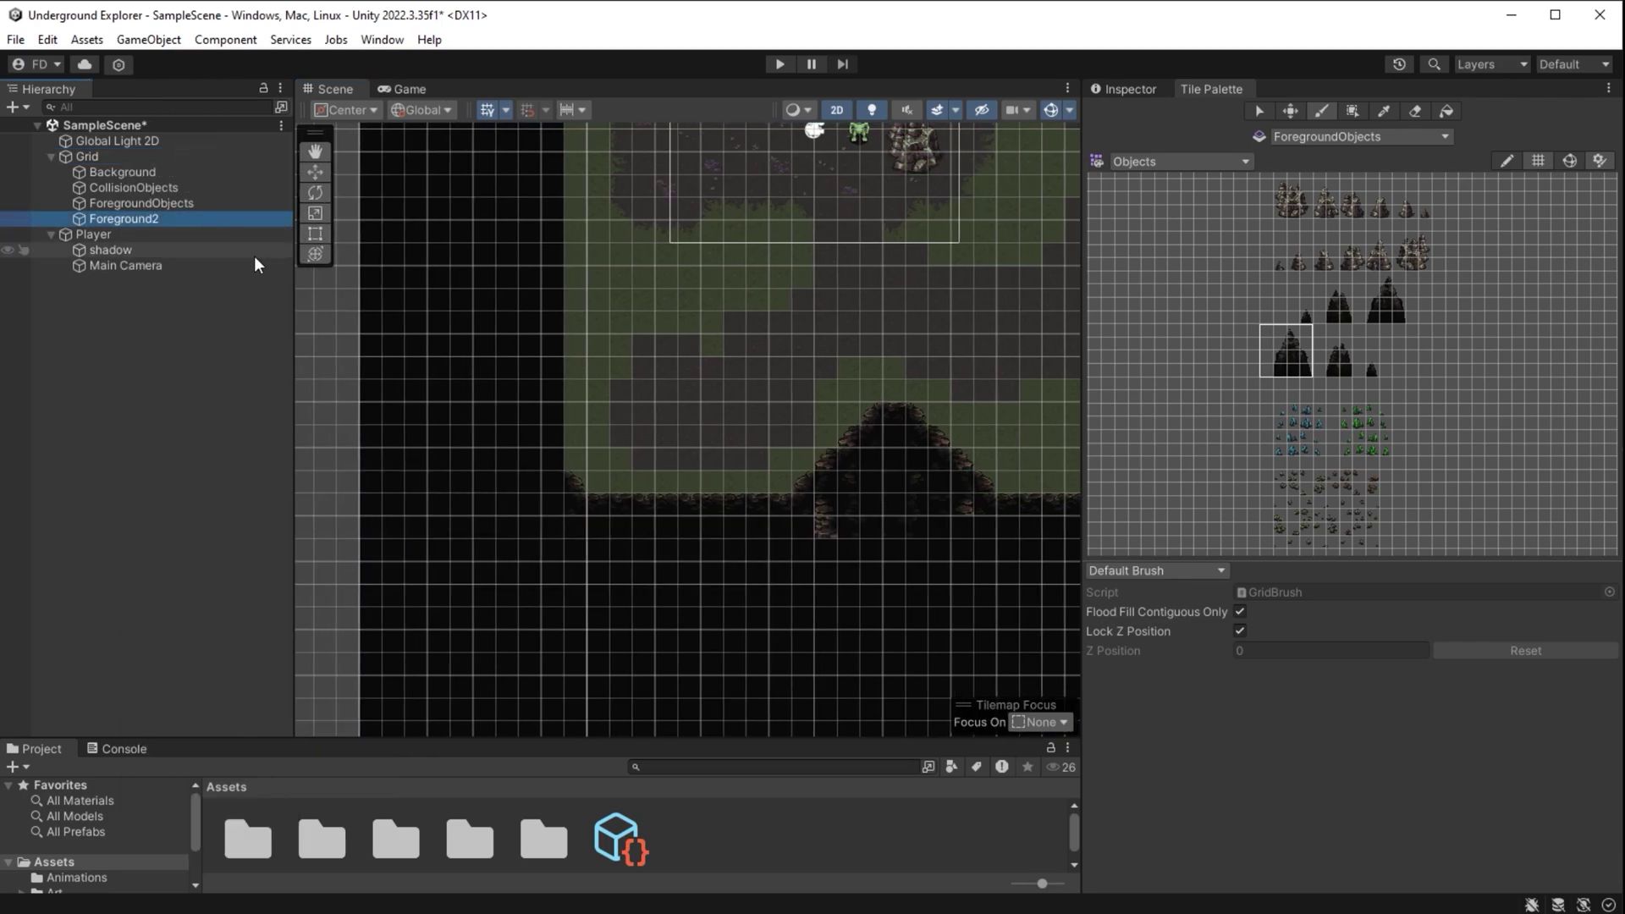
Set Foreground2's sorting layer to Foreground with an order in layer of 1
click(1131, 89)
click(1352, 530)
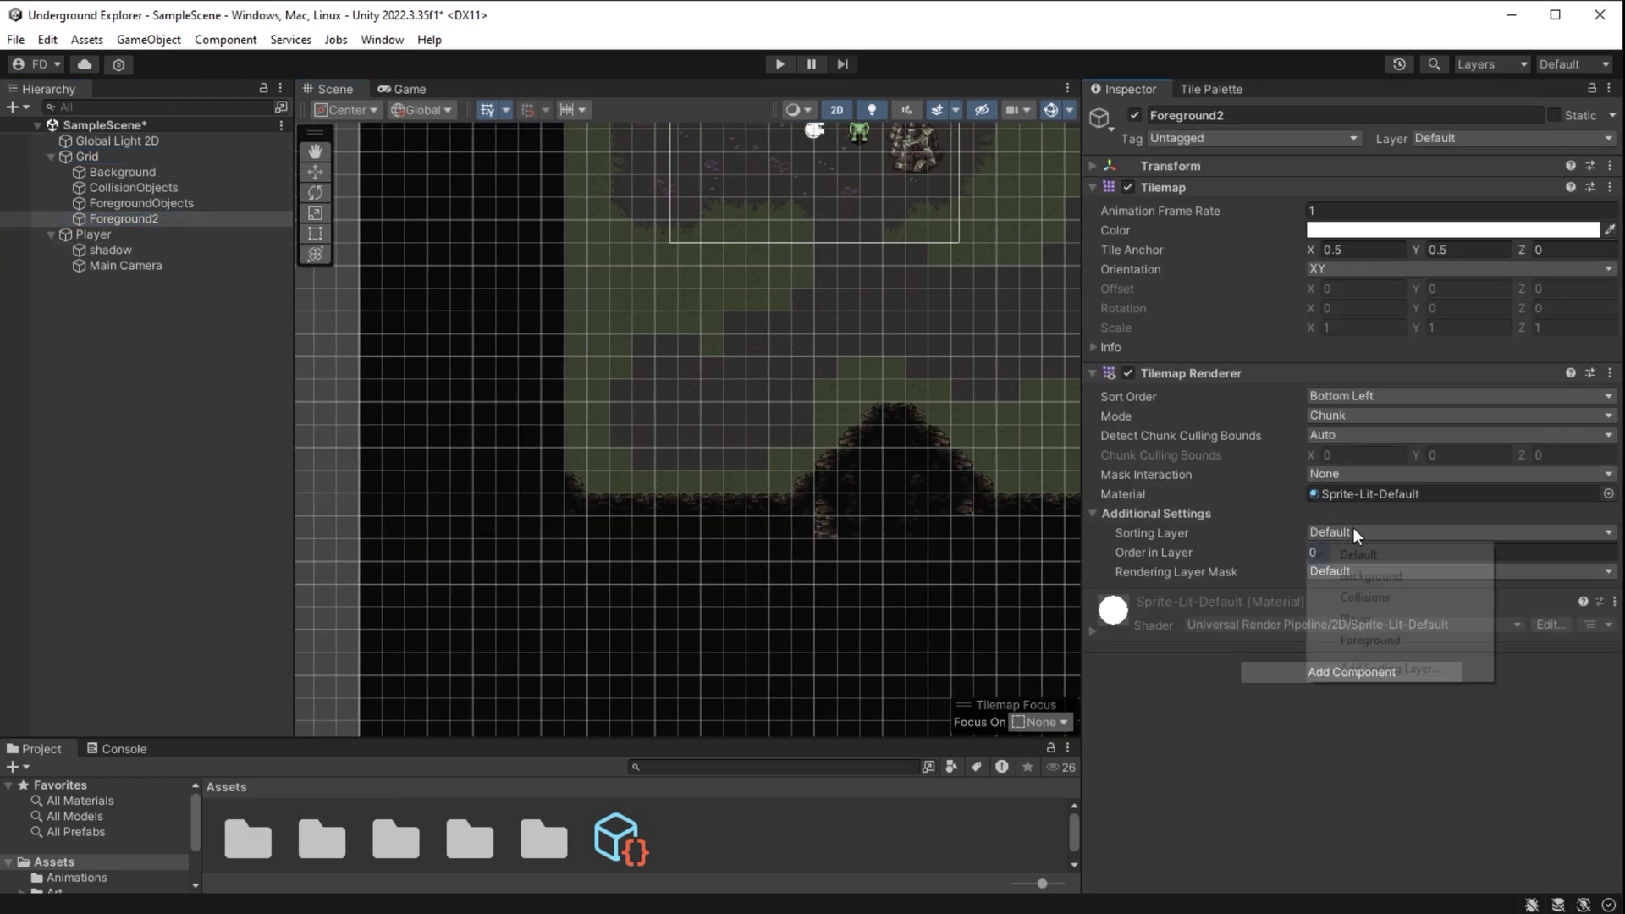
click(1381, 644)
text(1)
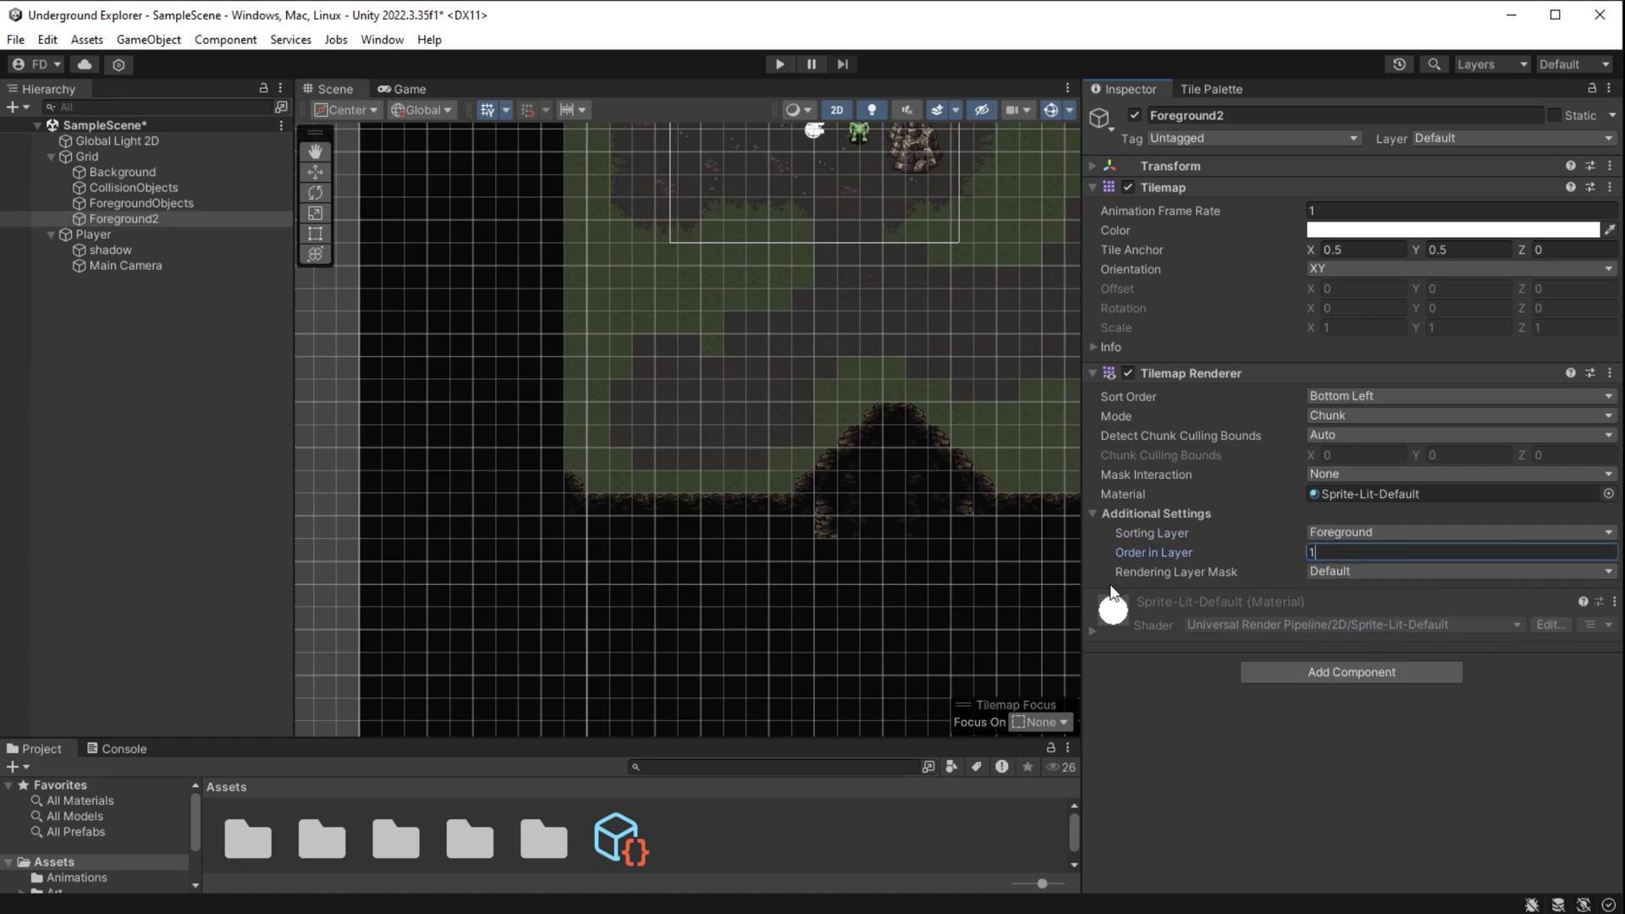
click(191, 220)
Make Foreground2 the active tilemap and place three large dark spires along the southern wall
click(1229, 90)
click(1329, 137)
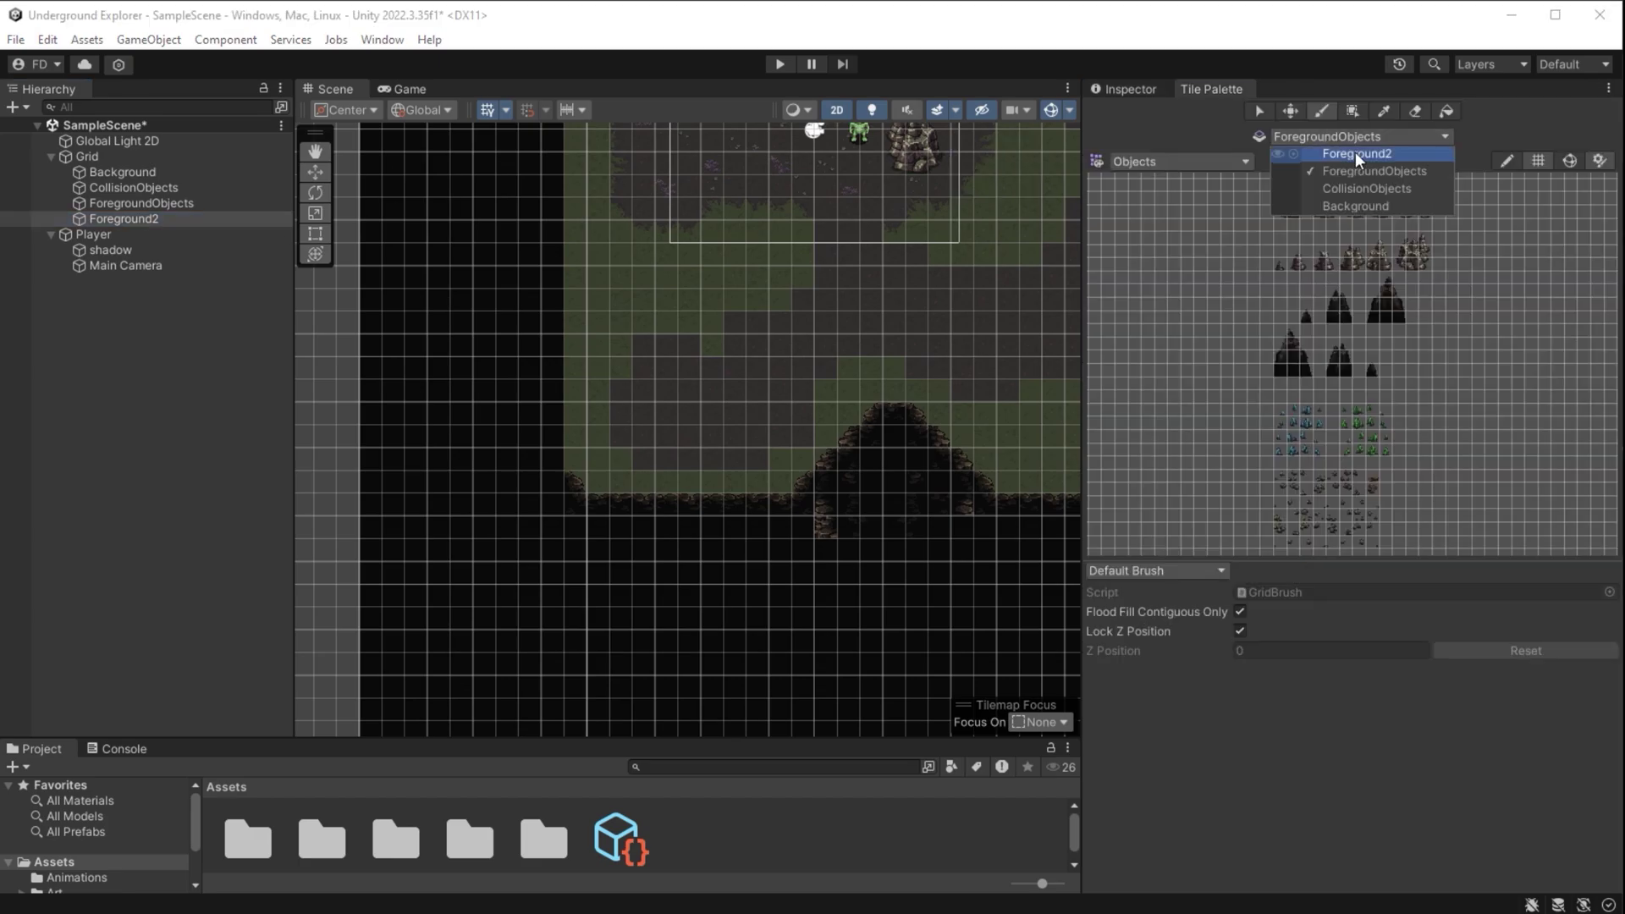
click(1356, 154)
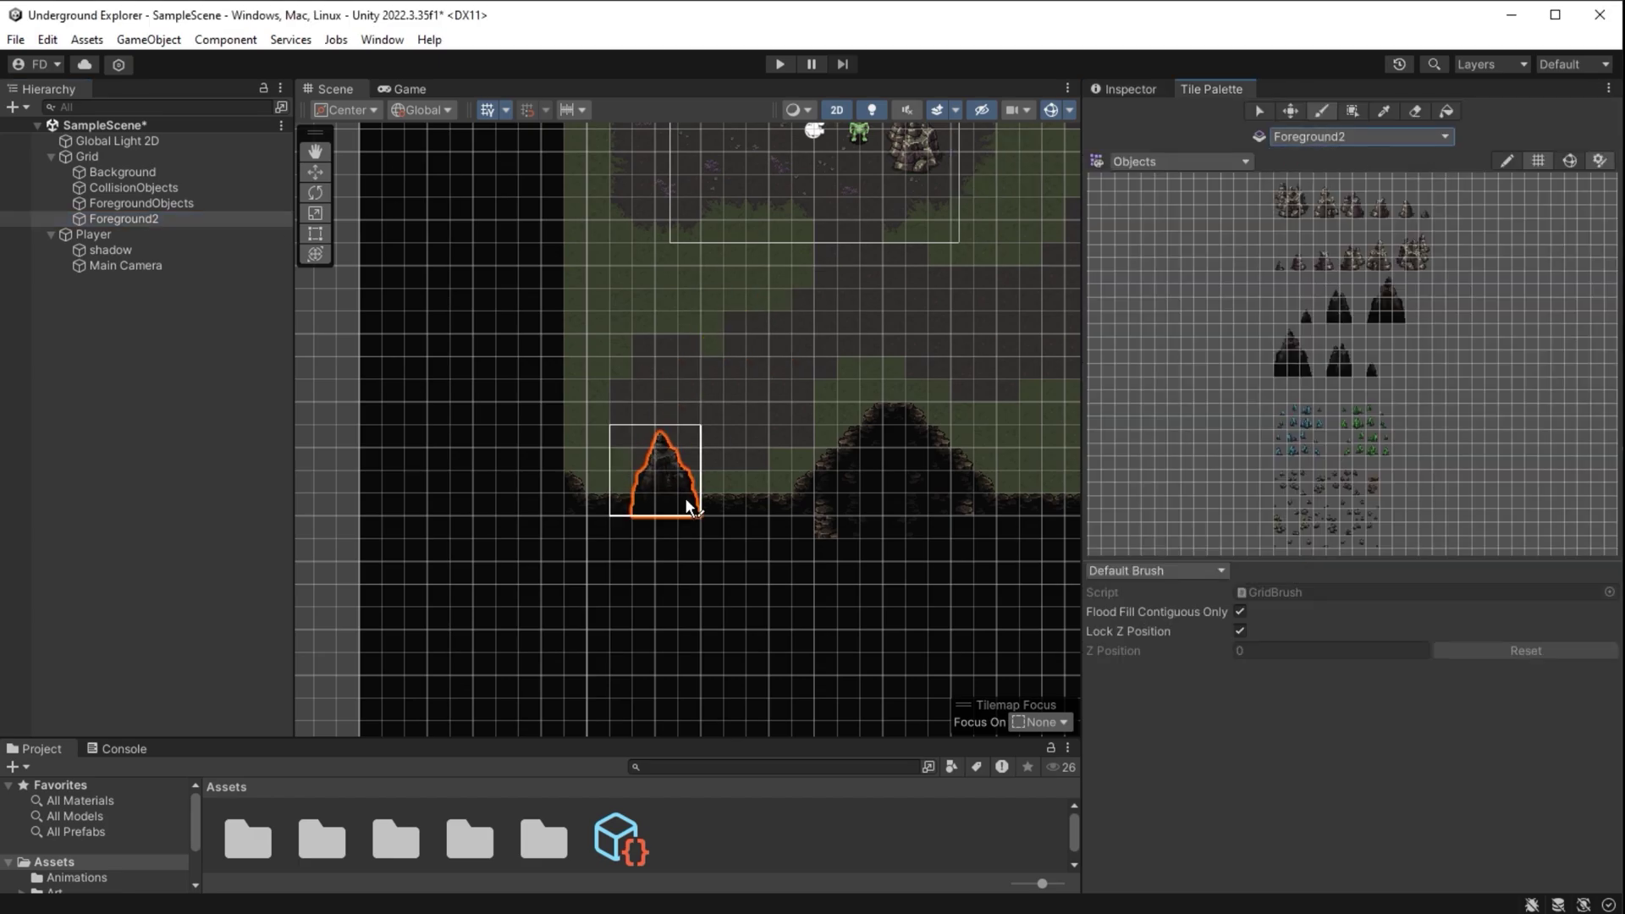
click(676, 538)
click(941, 516)
mouse_move(941, 517)
middle_down()
mouse_move(740, 501)
mouse_move(818, 543)
middle_up()
click(936, 460)
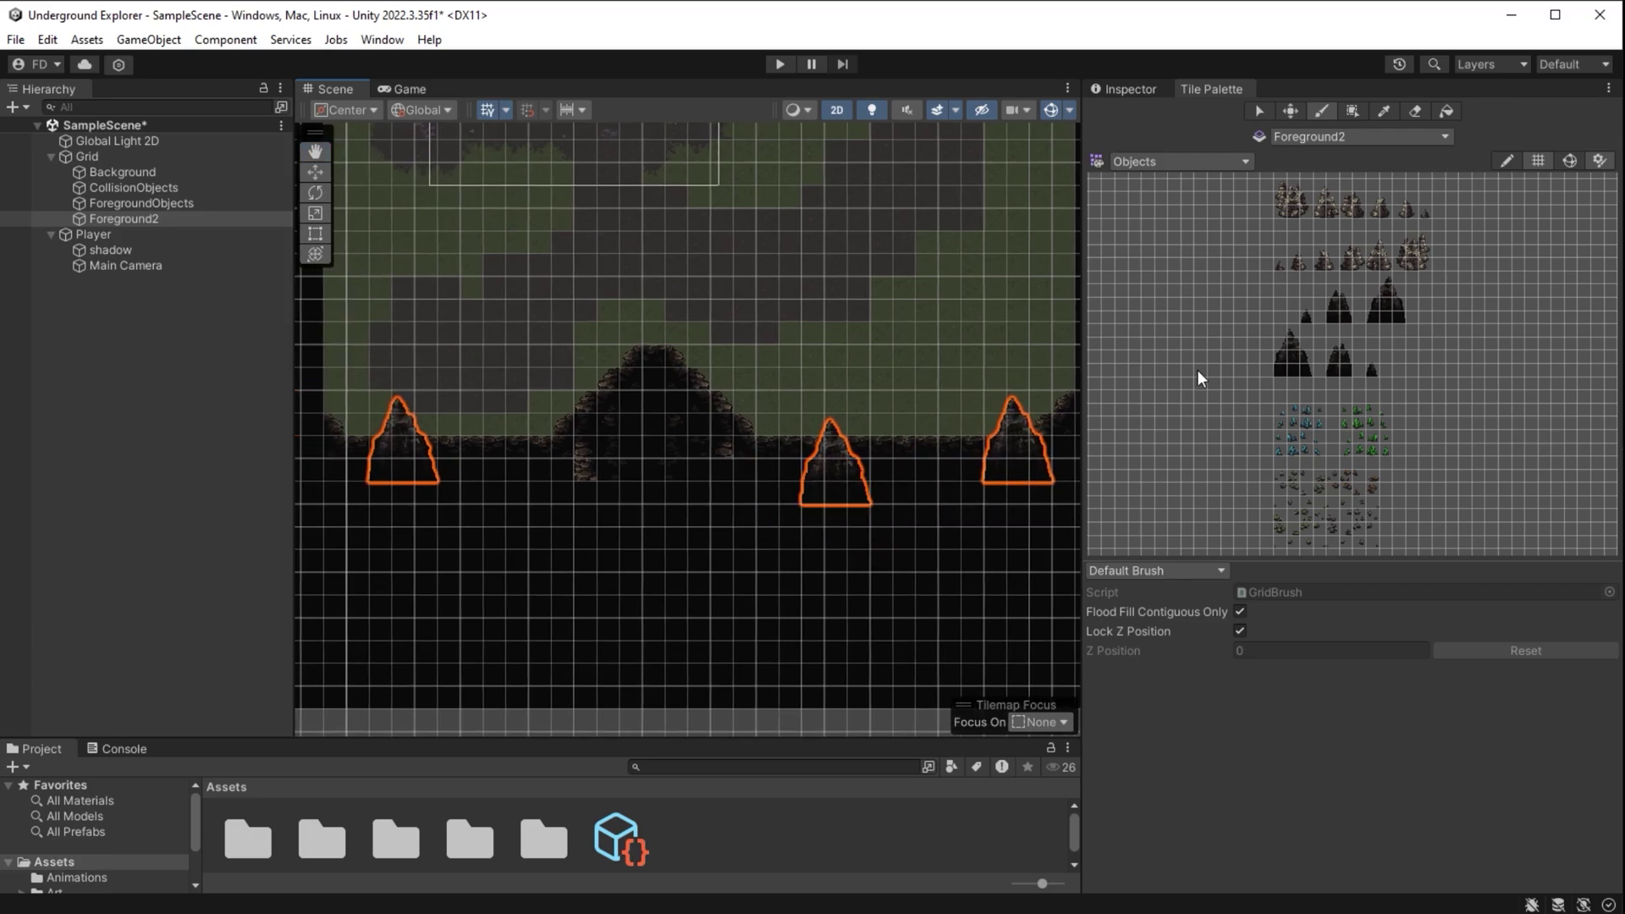
Place more large dark spires in the black areas east and north of the map
mouse_move(974, 466)
middle_down()
mouse_move(733, 635)
mouse_move(755, 696)
middle_up()
scroll(755, 696, up, 1)
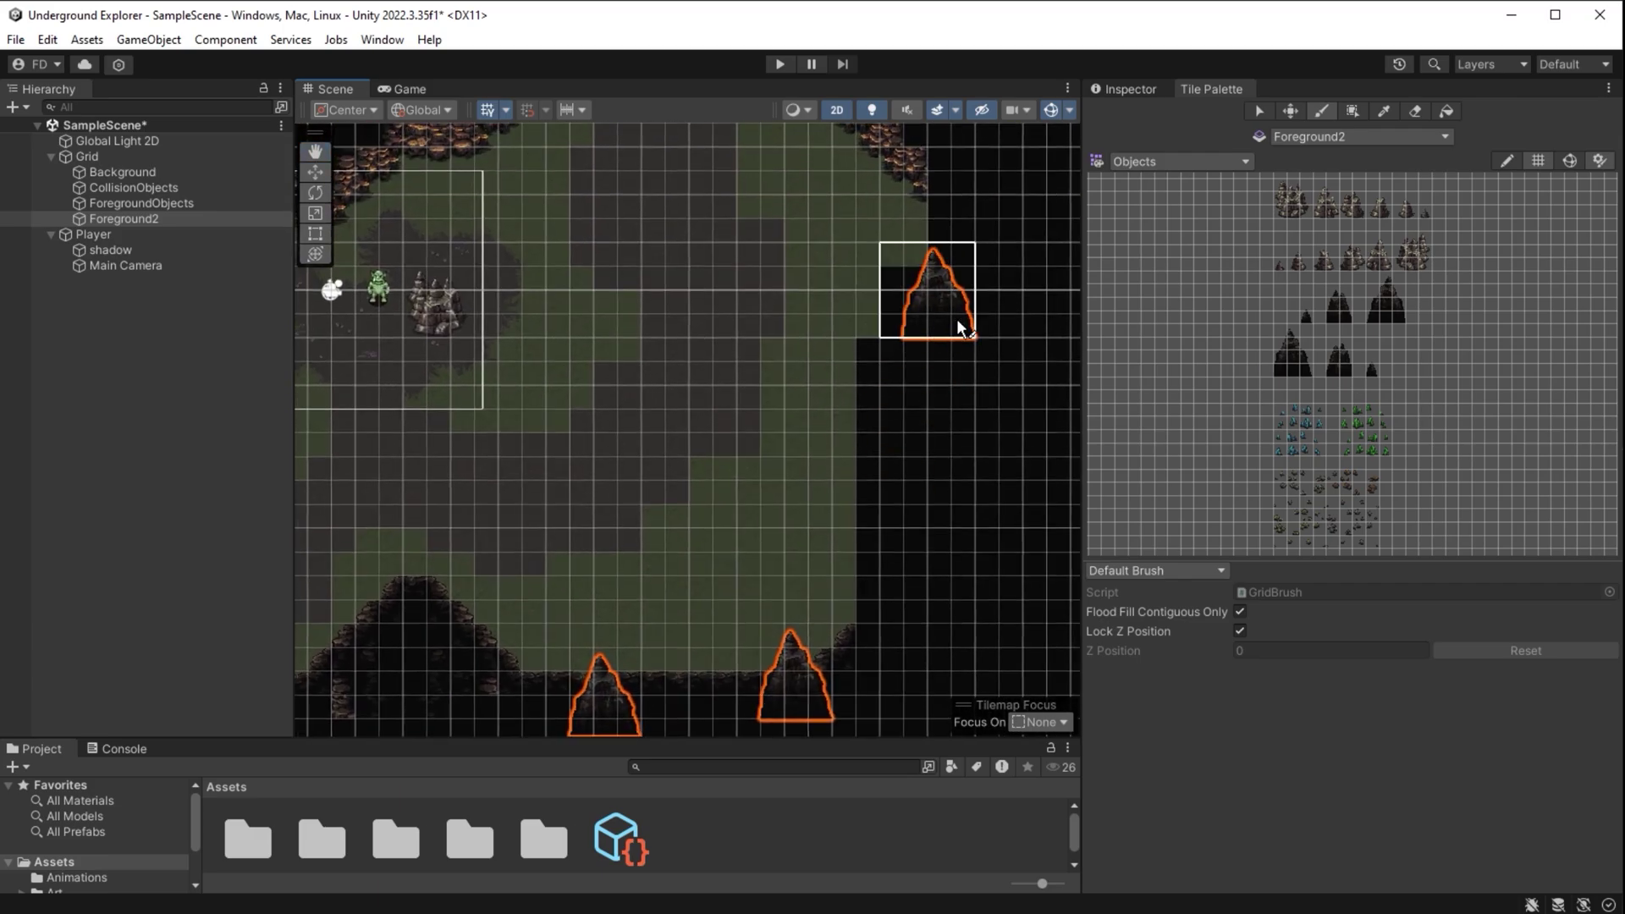
mouse_move(960, 331)
middle_down()
mouse_move(1087, 550)
mouse_move(905, 455)
middle_up()
click(977, 382)
middle_drag(974, 606, 926, 436)
middle_drag(823, 403, 1106, 739)
click(1030, 283)
click(719, 216)
click(552, 337)
middle_drag(476, 332, 745, 396)
click(595, 393)
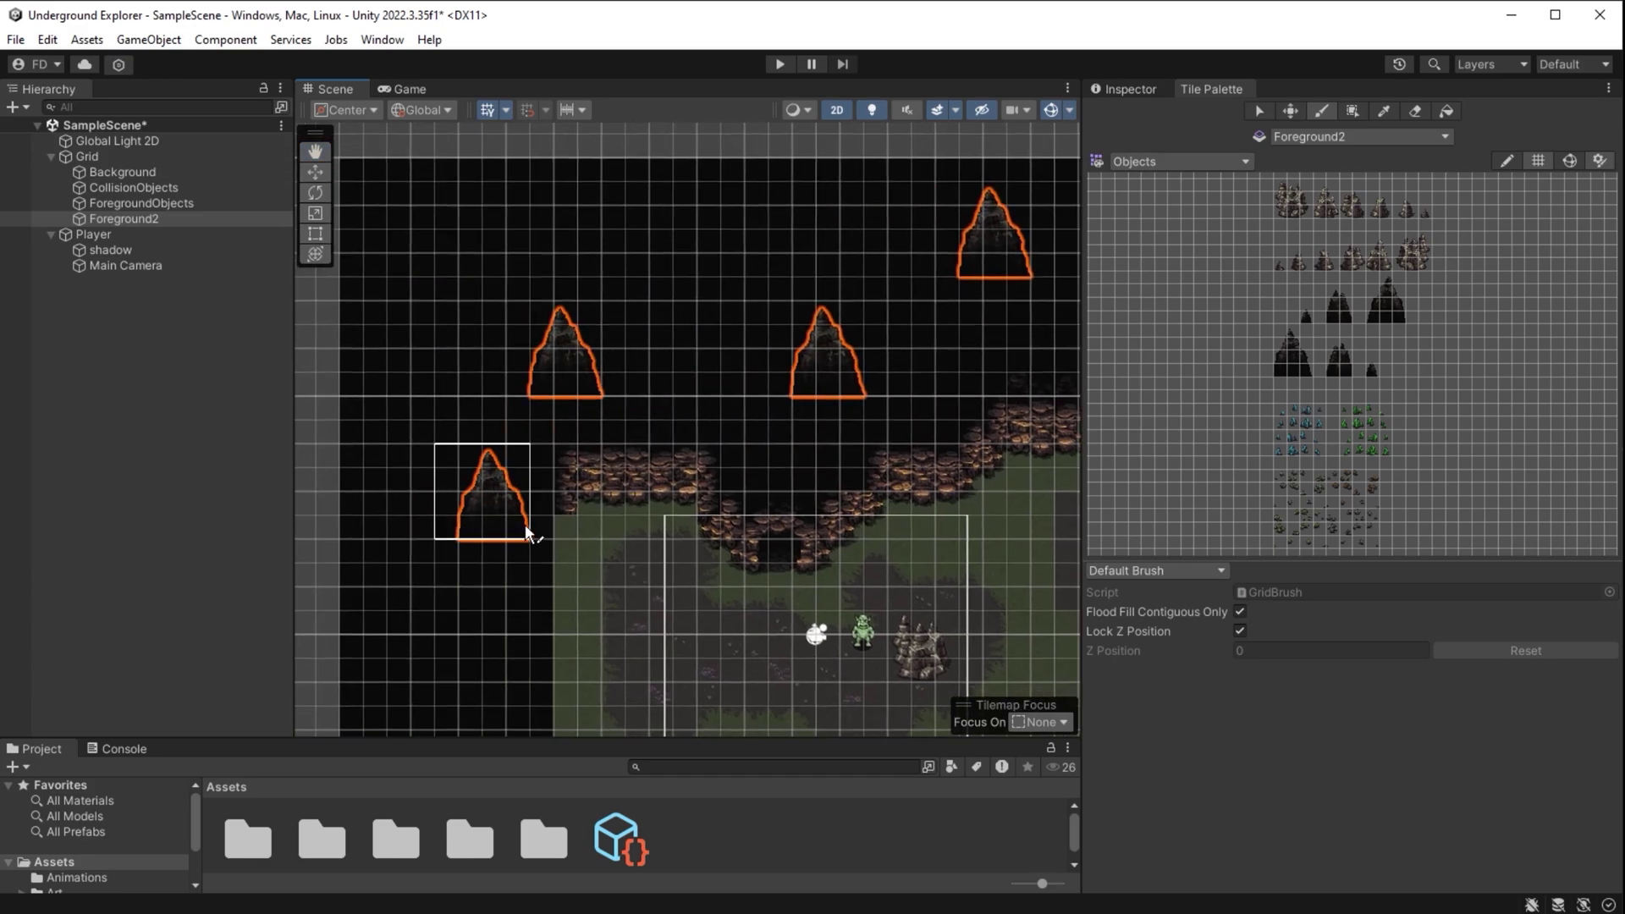
Scatter large dark spires down the black area west of the map
middle_drag(525, 530, 559, 301)
click(534, 330)
click(457, 529)
middle_drag(524, 586, 510, 248)
click(516, 401)
Pick the smaller twin-peaked dark spire and place copies along the southern wall and in the black area to the east
middle_drag(516, 401, 517, 397)
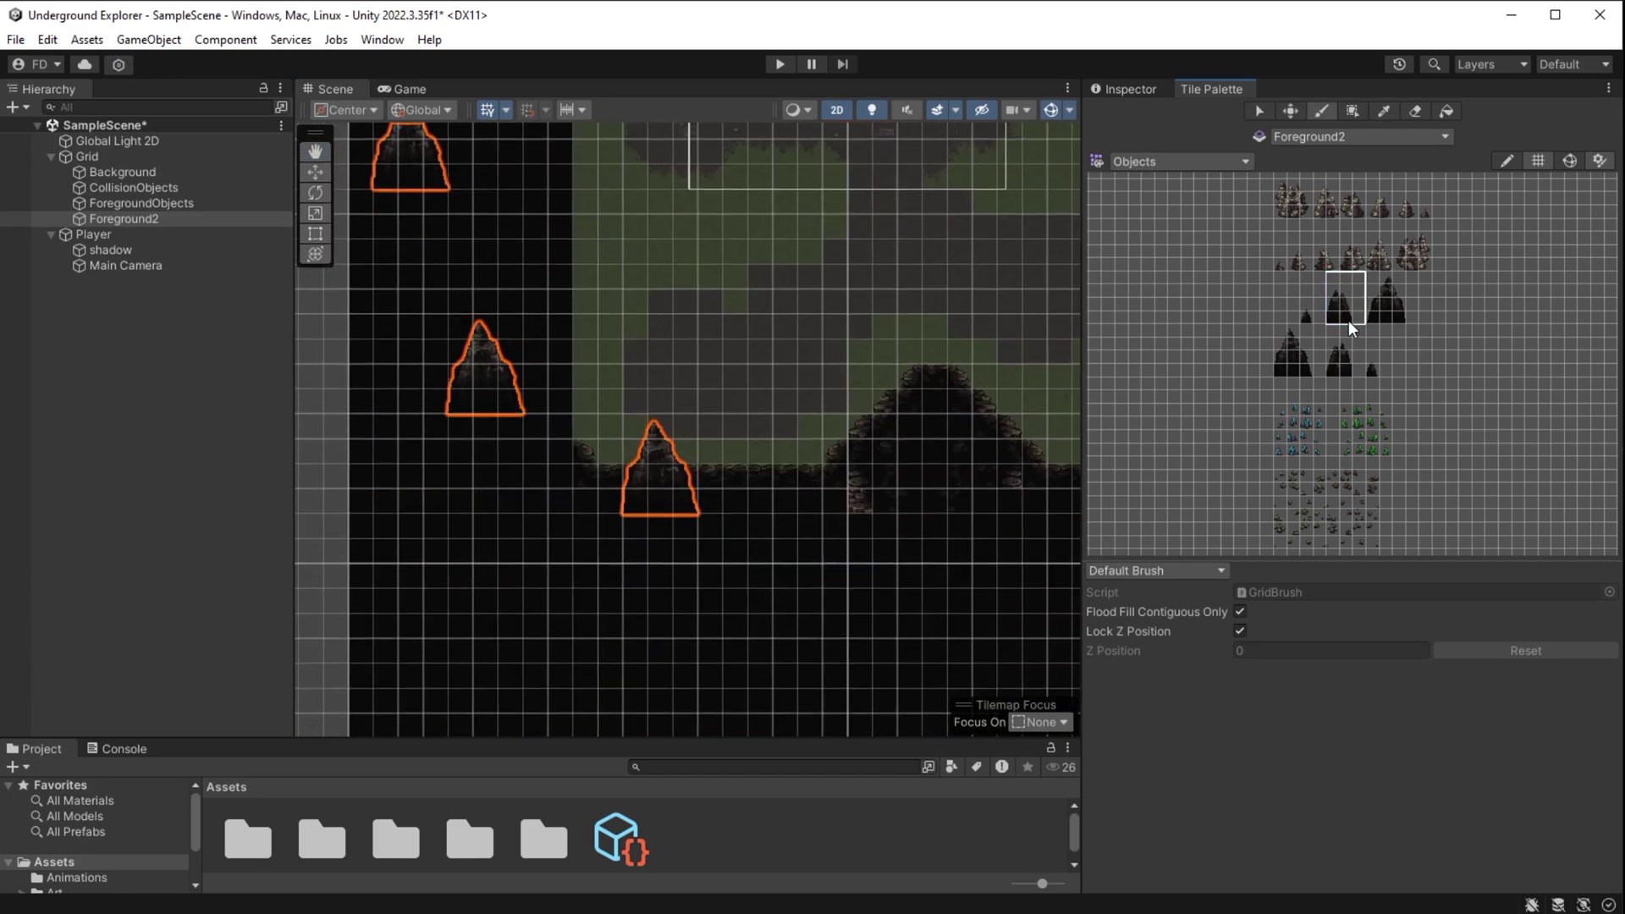
click(818, 491)
middle_drag(870, 586, 566, 530)
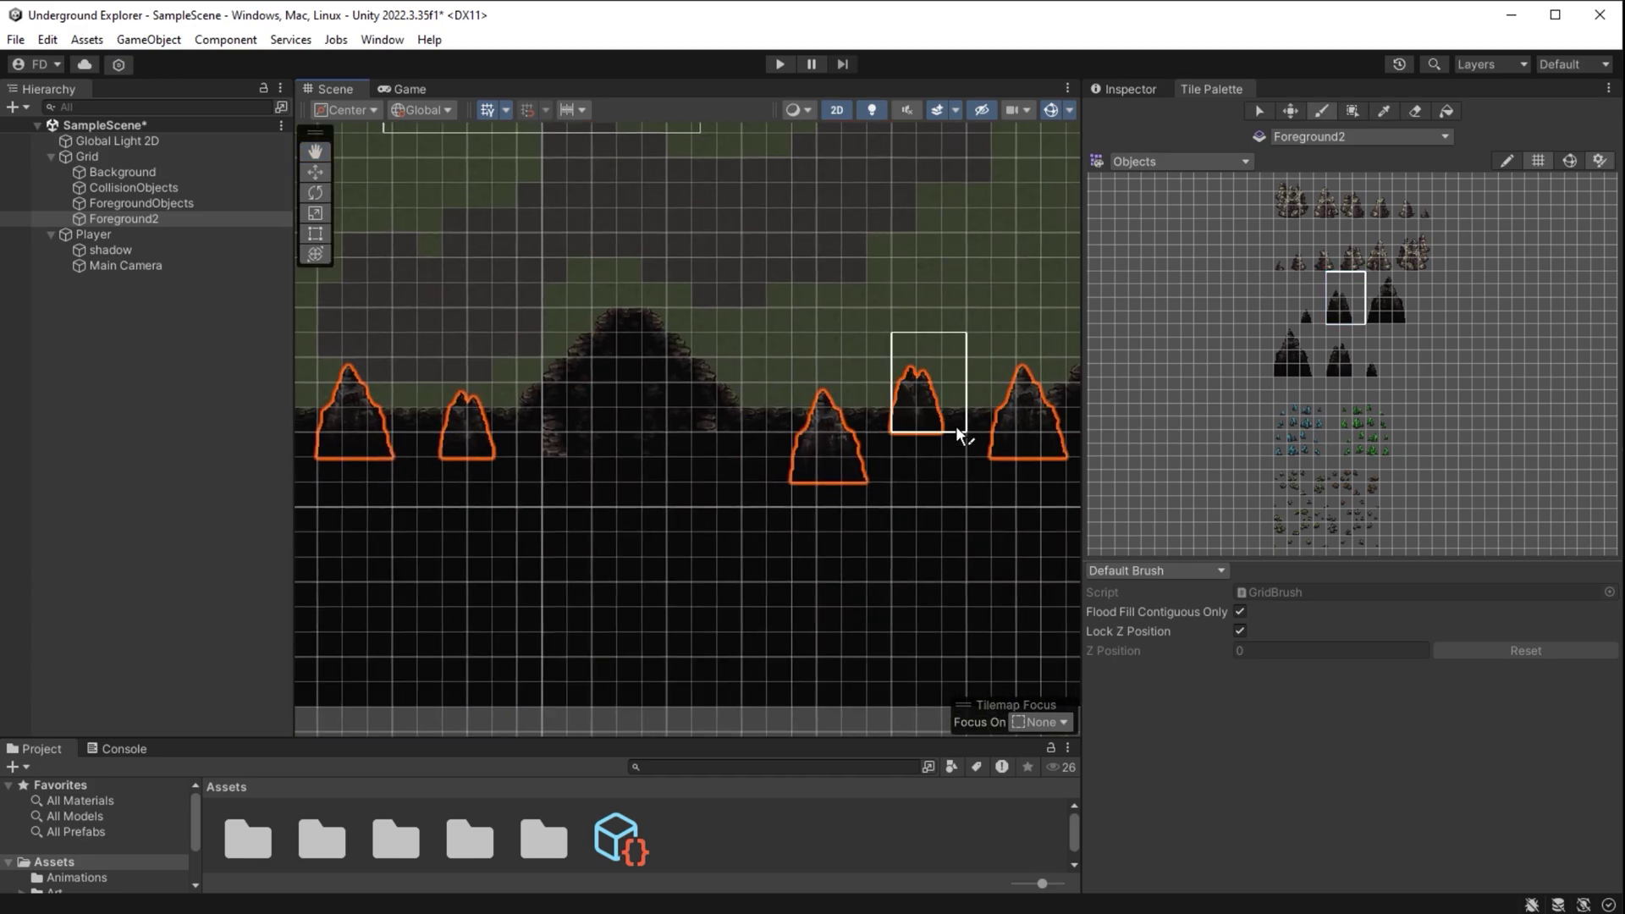
click(956, 428)
middle_drag(950, 527, 622, 595)
click(897, 444)
middle_drag(1000, 402, 826, 681)
click(855, 506)
middle_drag(889, 358, 930, 609)
scroll(930, 609, up, 1)
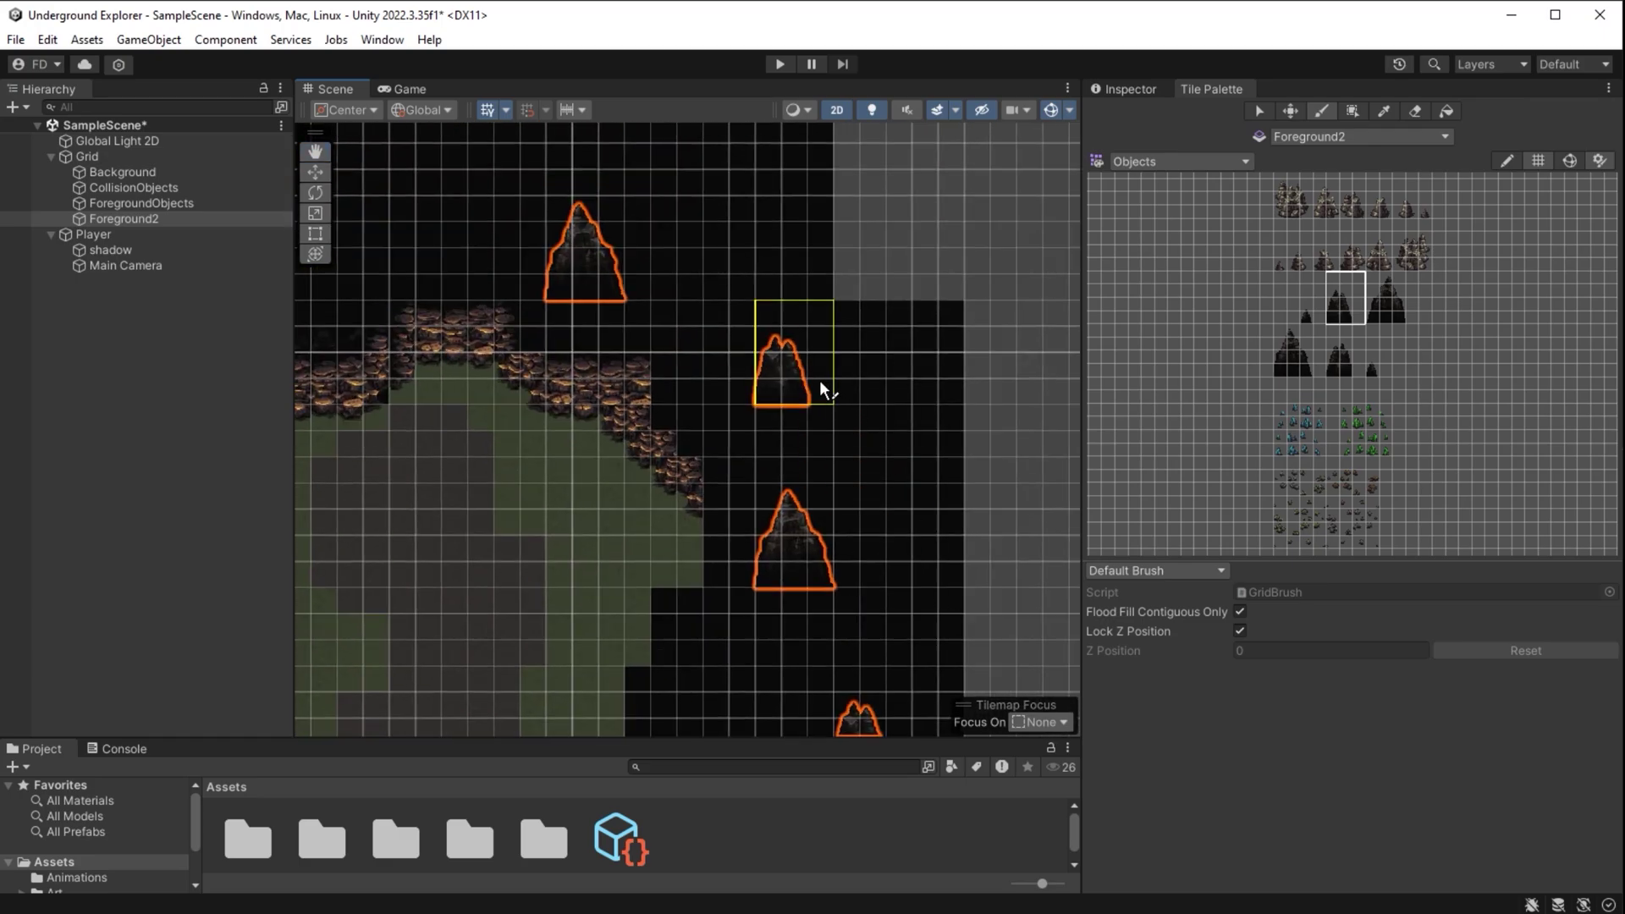
Add smaller twin-peaked dark spires to the black areas north and west of the map
middle_drag(425, 185, 752, 329)
middle_drag(343, 440, 738, 346)
click(648, 358)
middle_drag(449, 620, 936, 429)
click(923, 506)
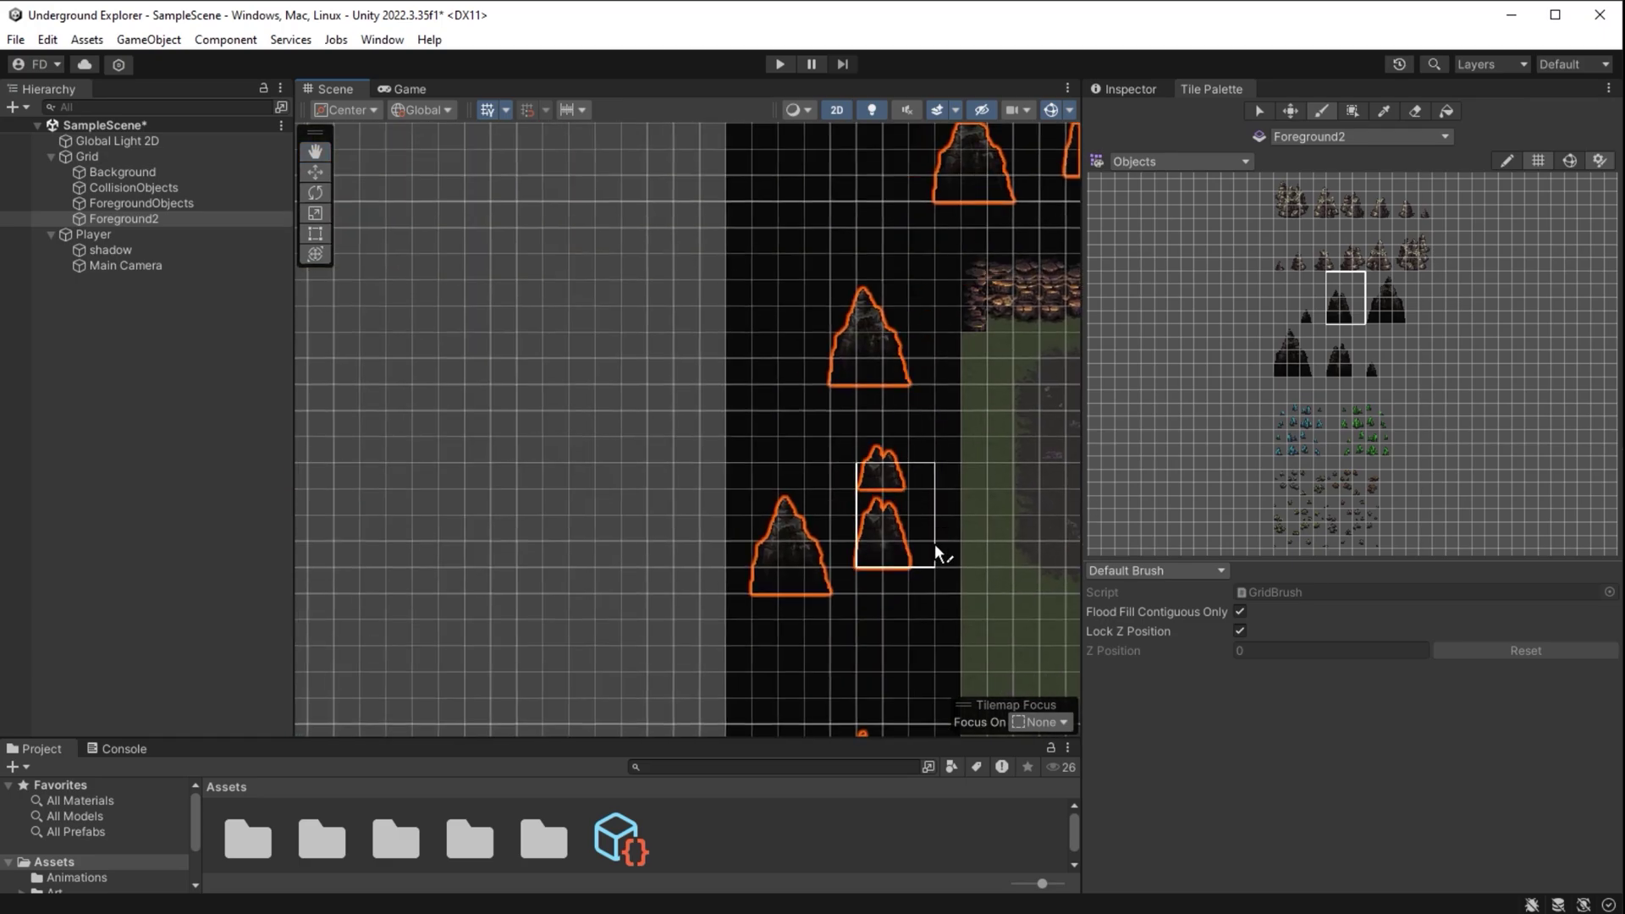
middle_drag(940, 572, 767, 169)
middle_drag(954, 403, 563, 588)
Playtest the scene by walking the character to the southern wall and along the western border to check the dark spires, ending the test
click(777, 65)
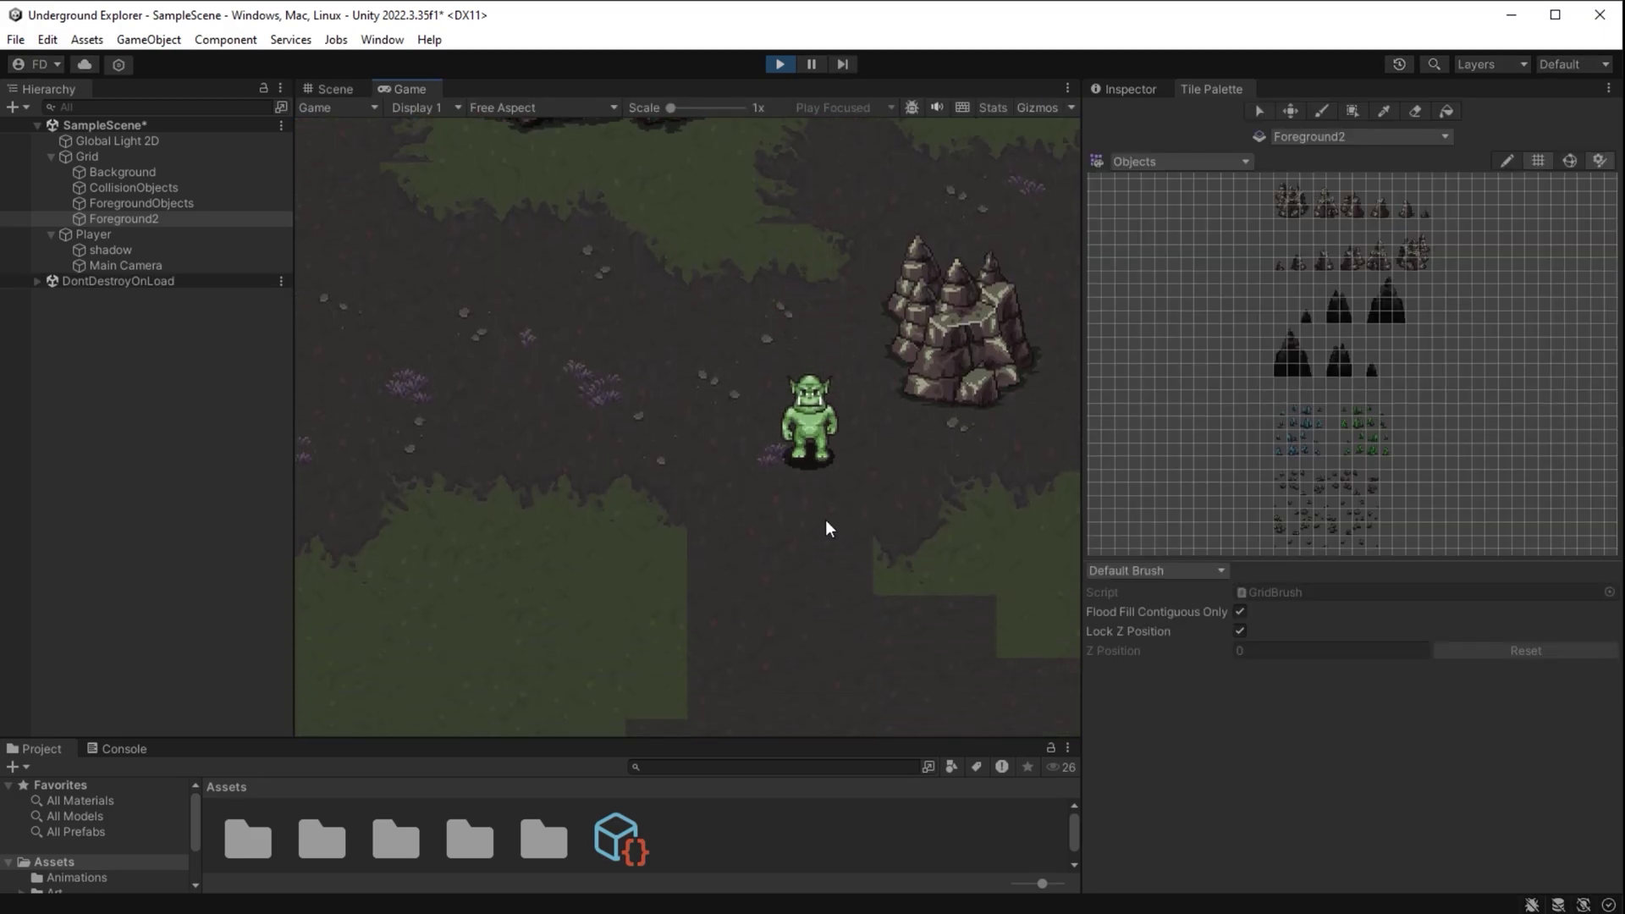
key(s)
key(a)
key(s)
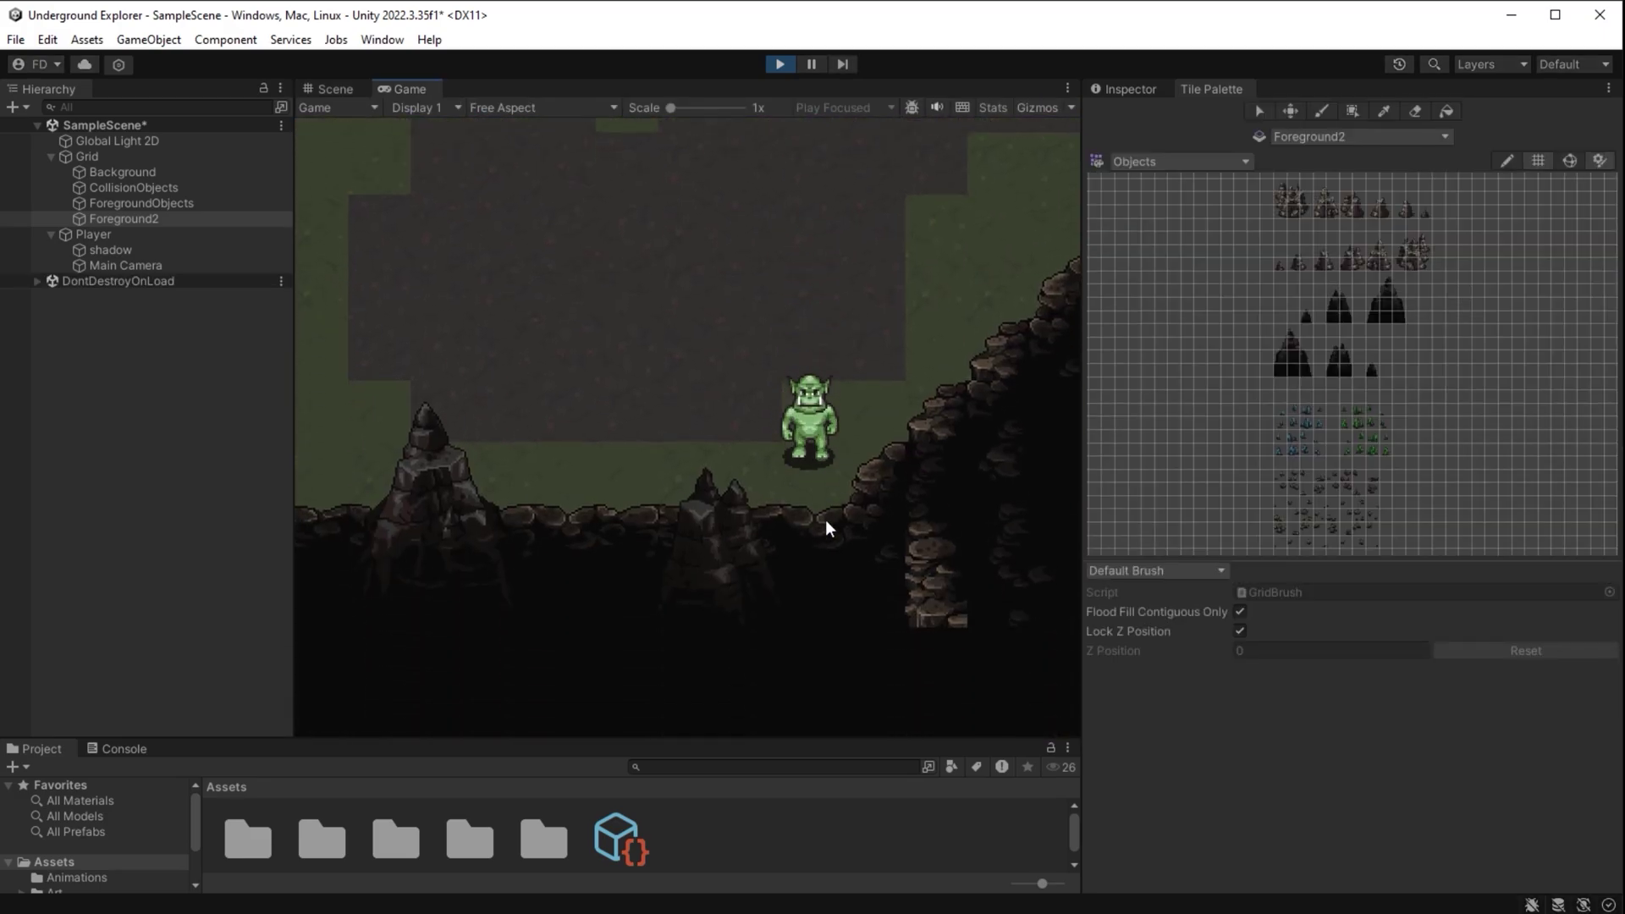
key(a)
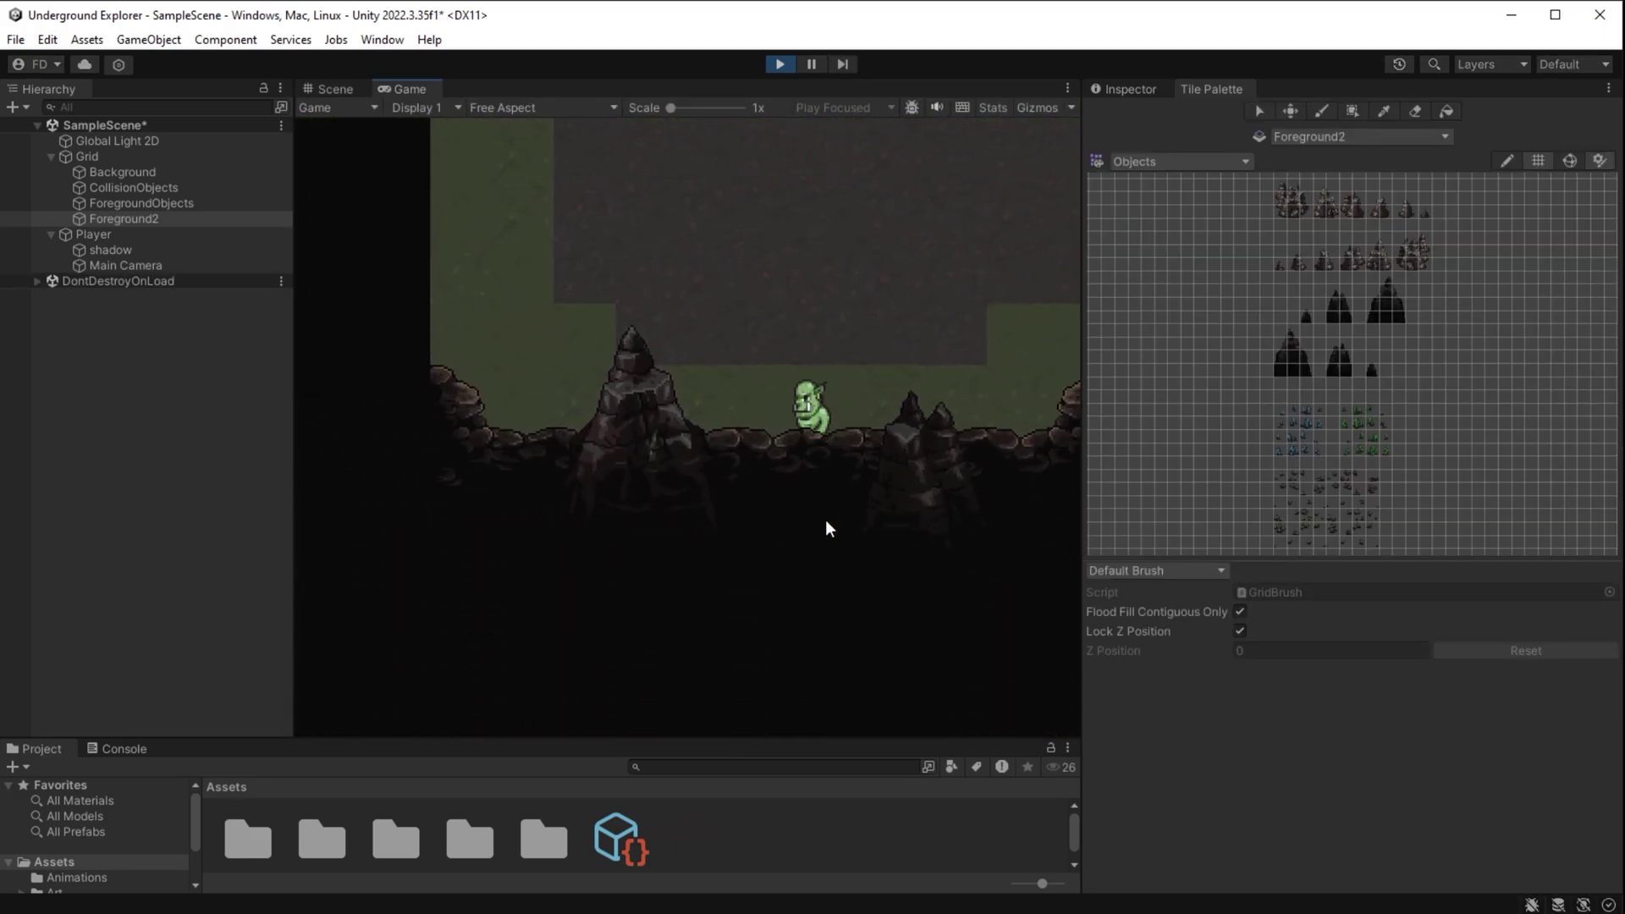
key(a)
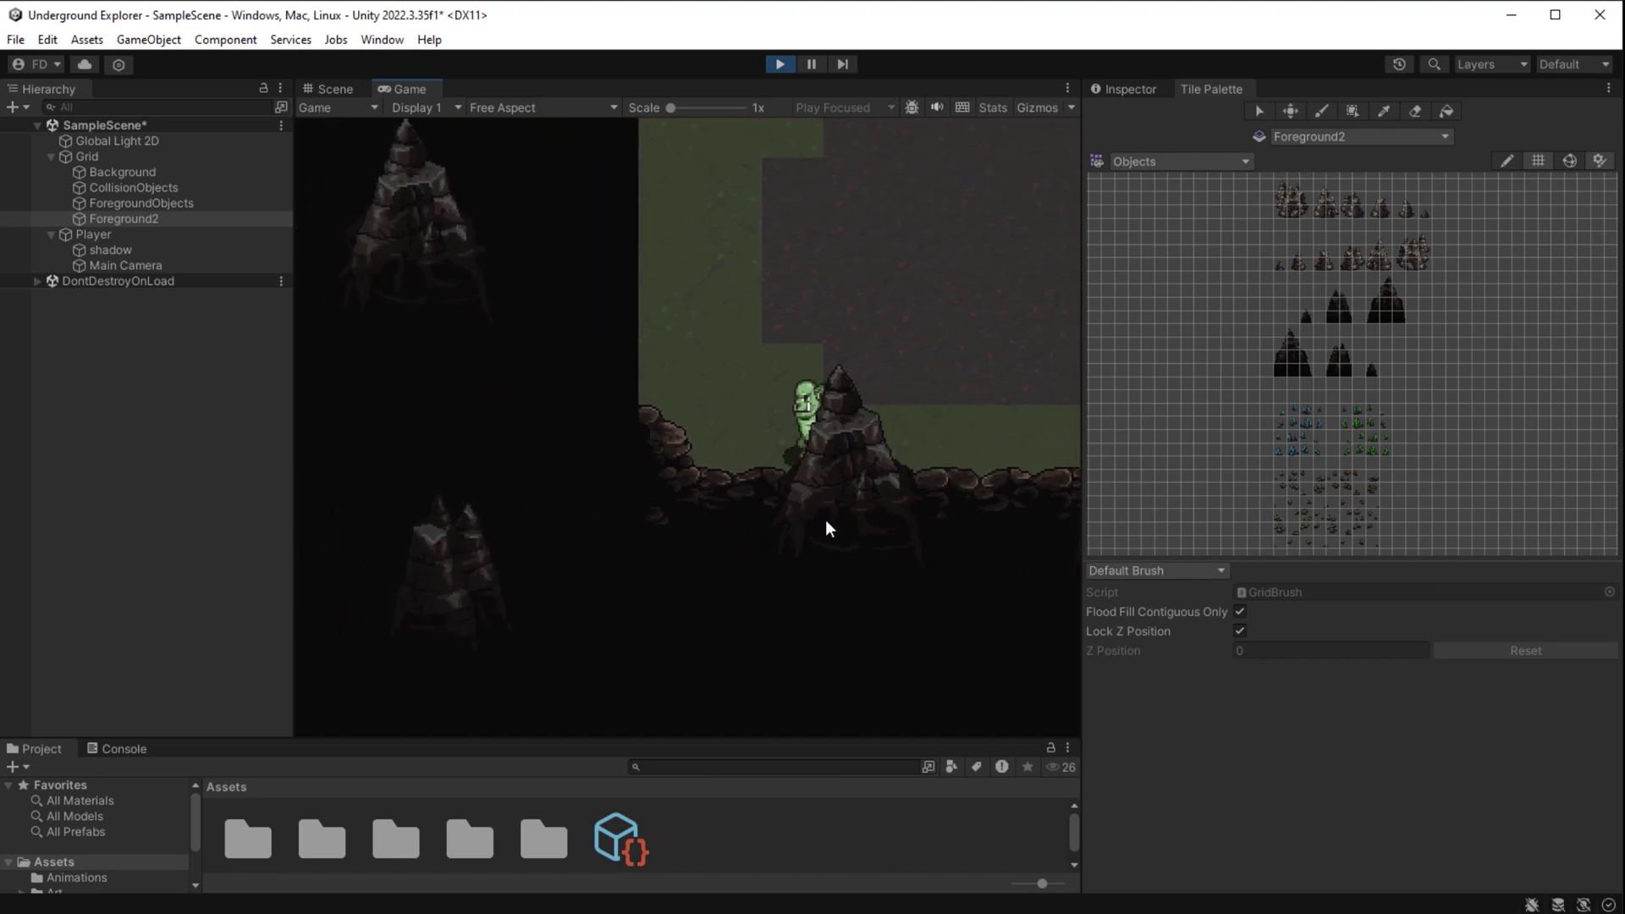
key(a)
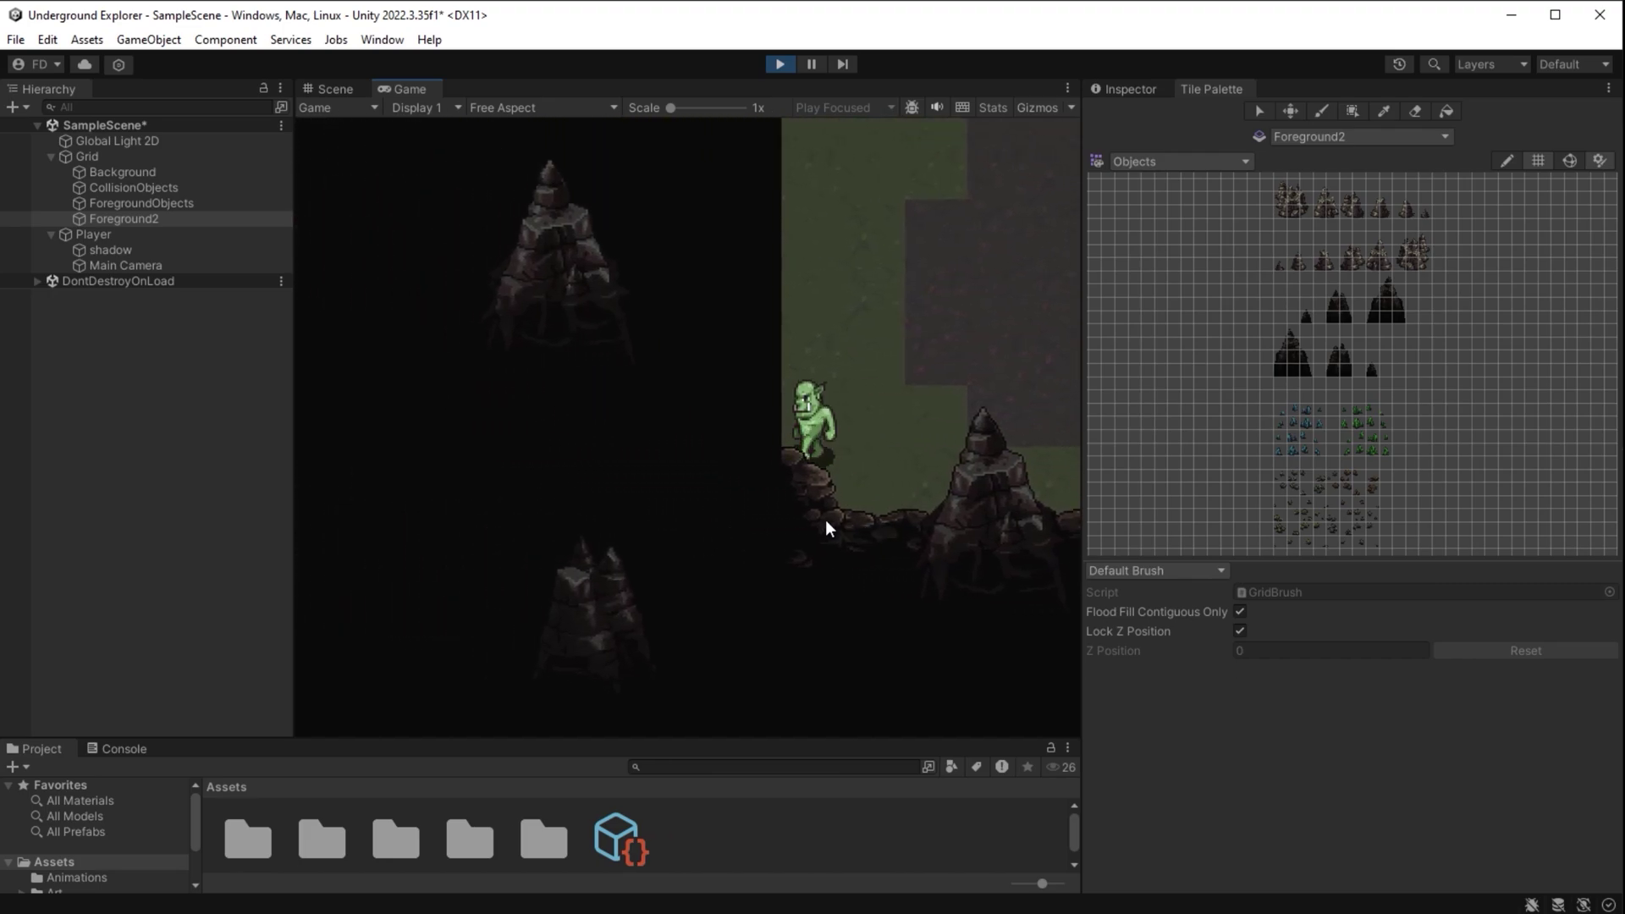
key(w)
key(d)
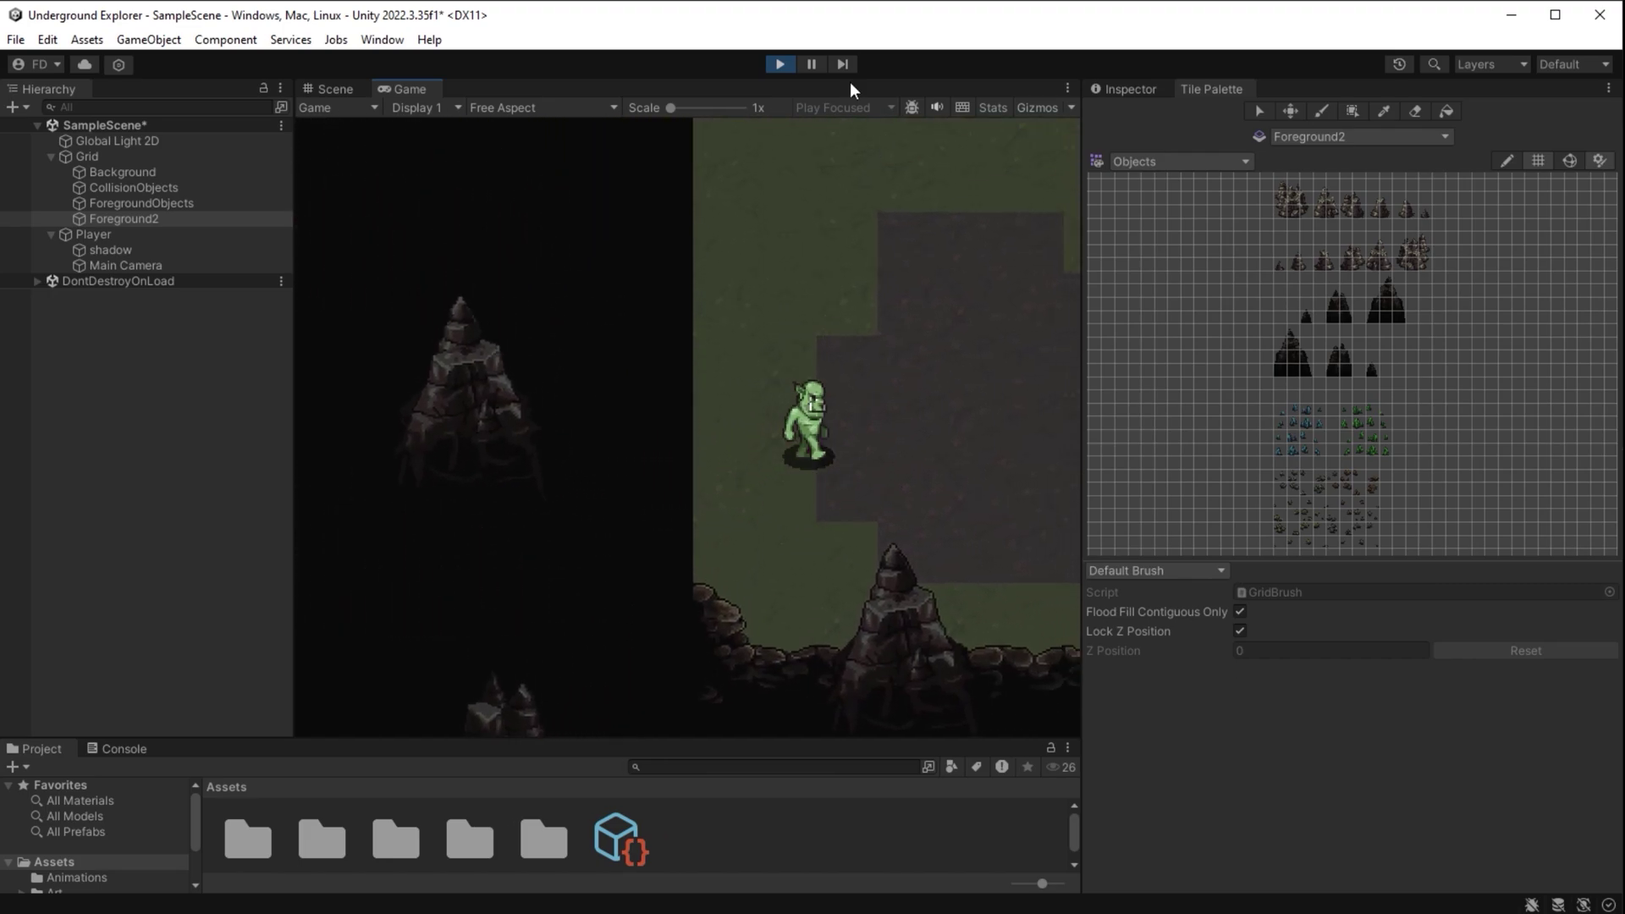
click(780, 63)
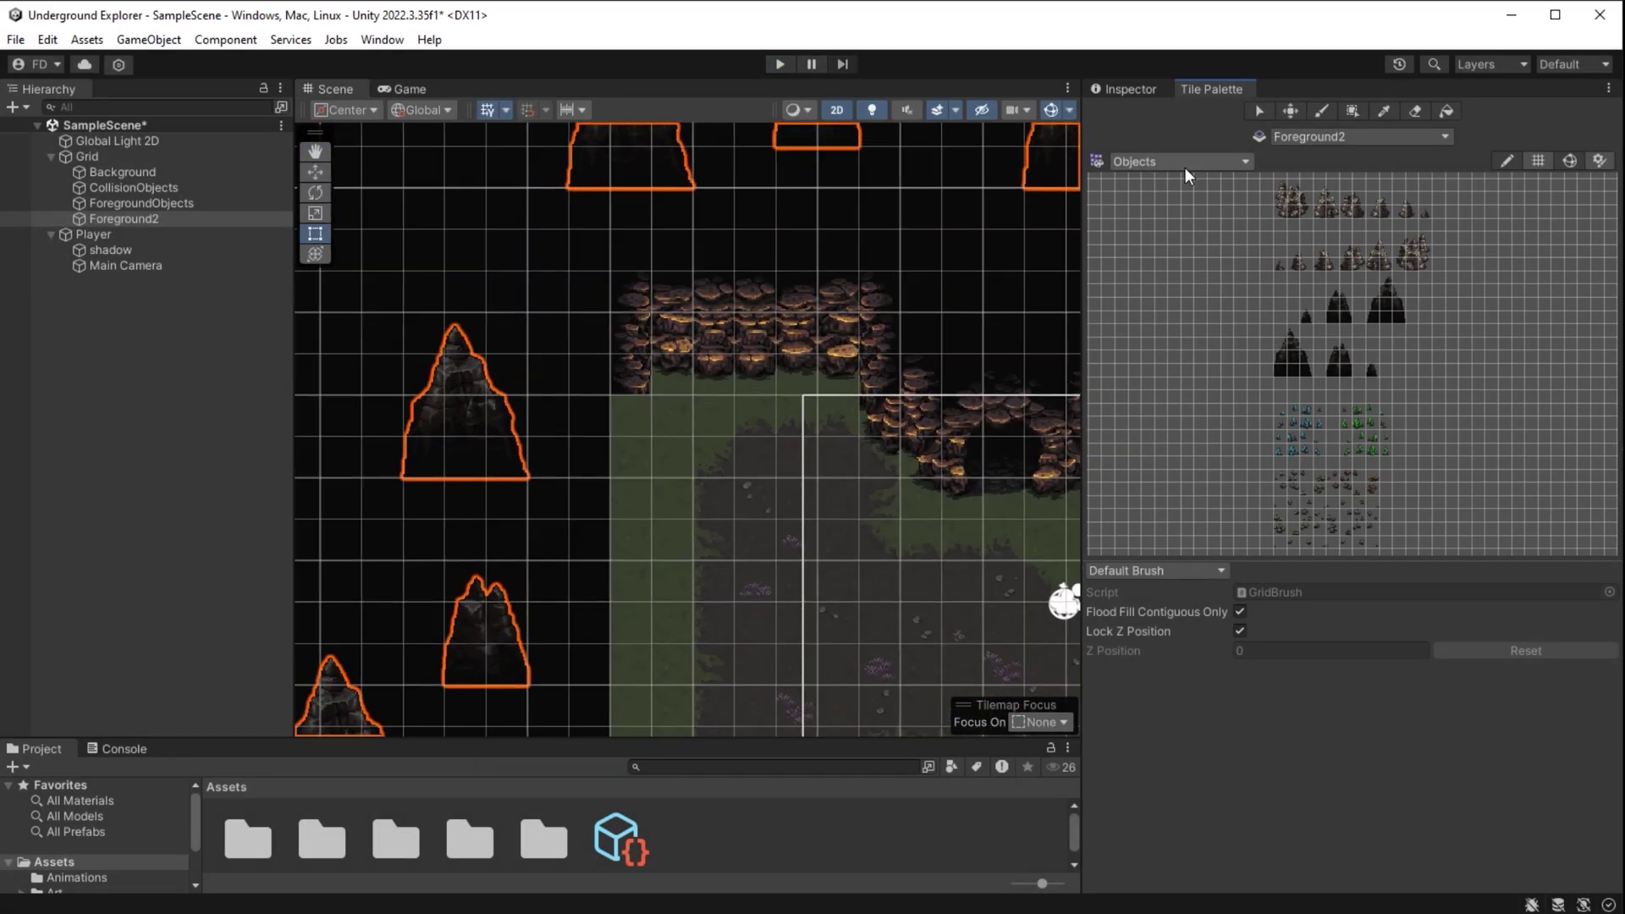
Switch to the World palette with ForegroundObjects as the active tilemap and select the brown side-wall tiles and the corner tiles above them
click(1185, 162)
click(1180, 190)
click(1355, 138)
click(1362, 171)
scroll(1280, 309, up, 2)
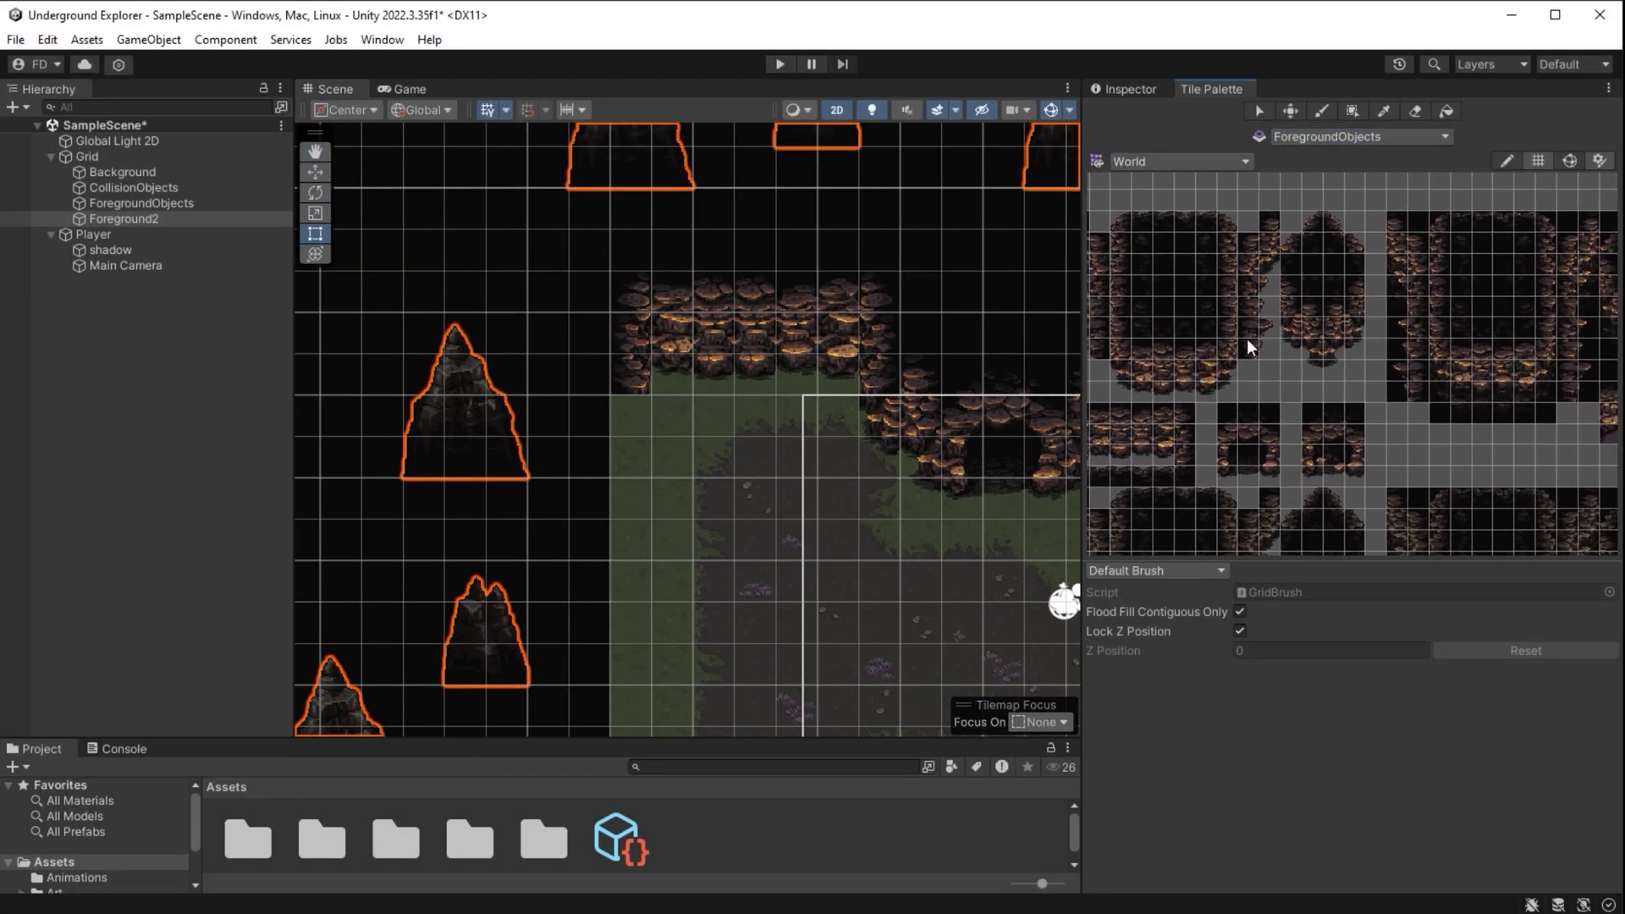
middle_drag(1296, 412, 1349, 276)
middle_drag(1365, 429, 1320, 323)
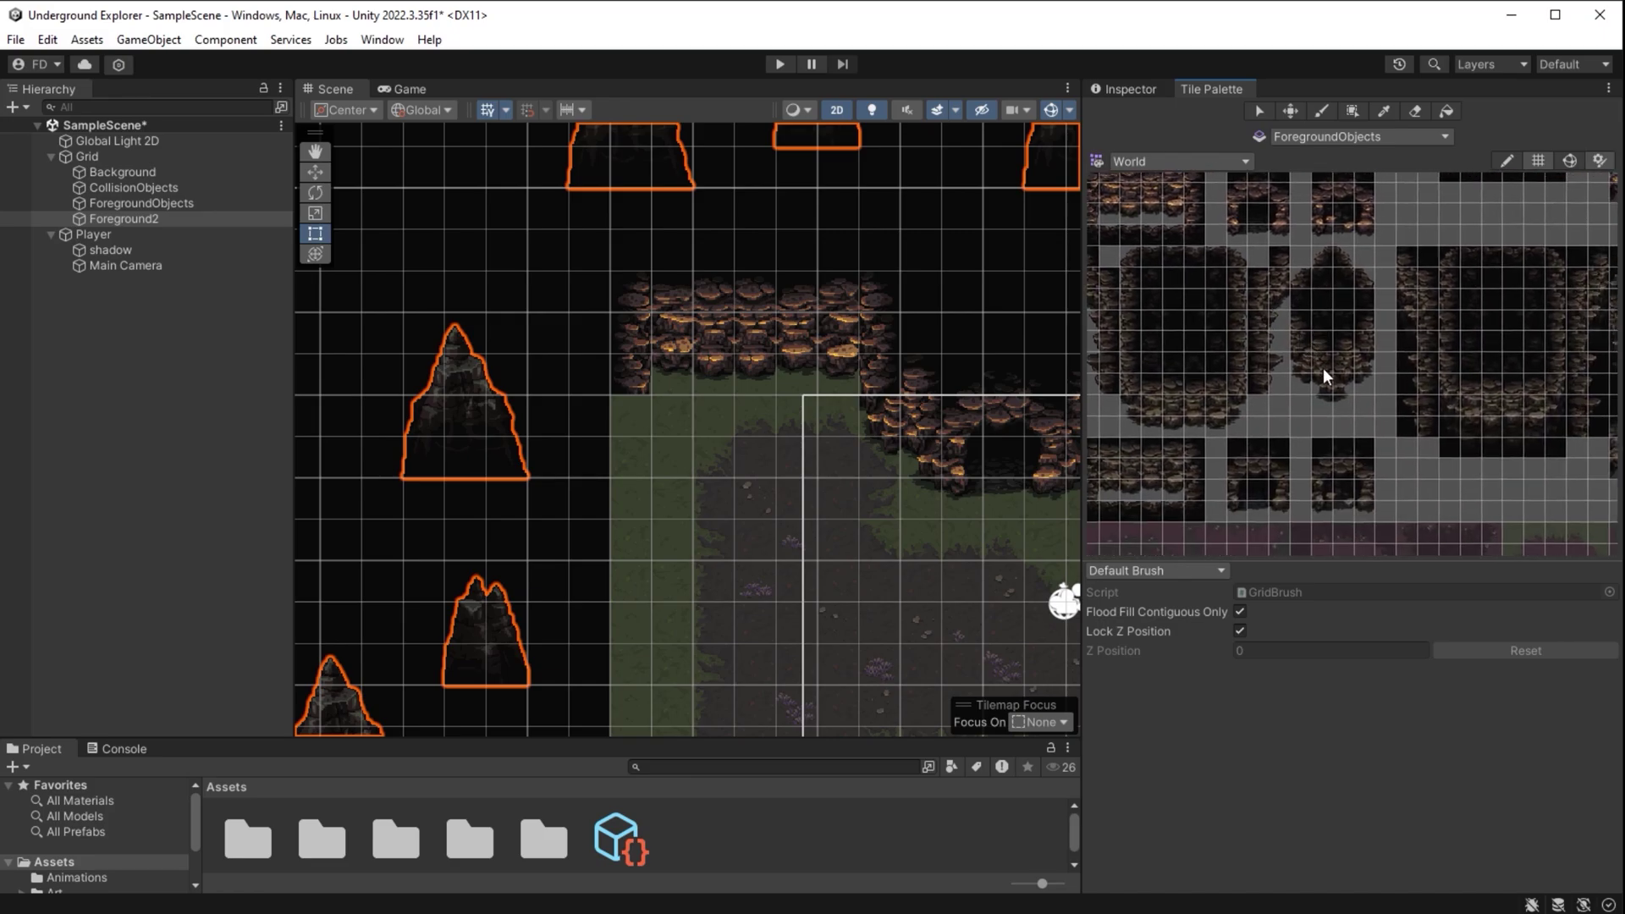
scroll(1323, 368, up, 2)
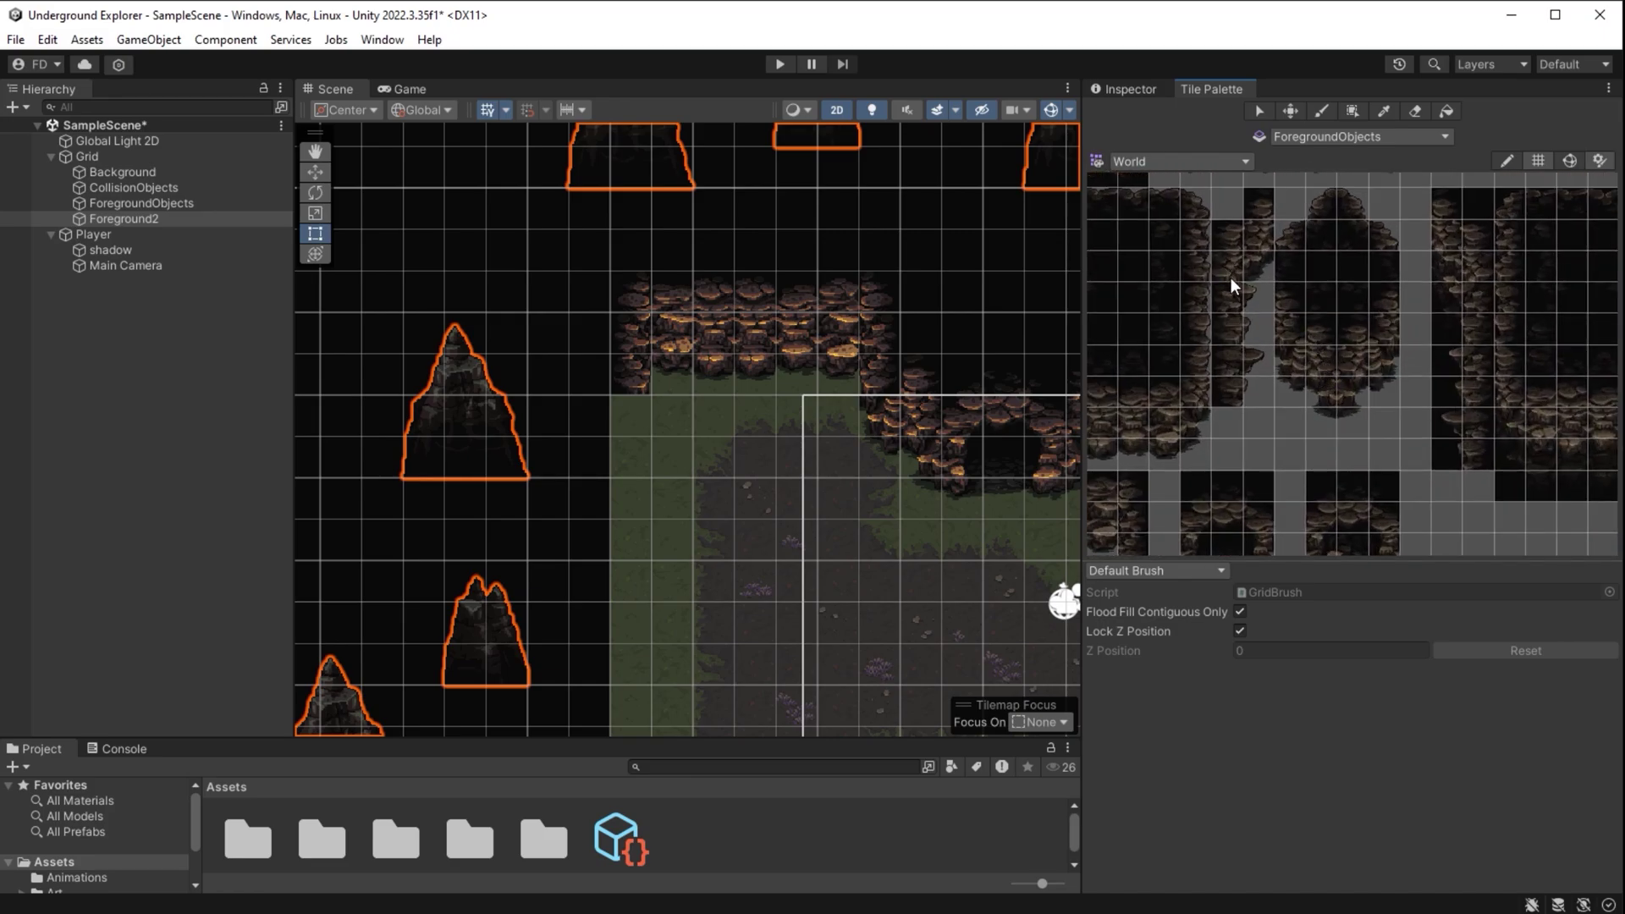
drag(1231, 286, 1250, 395)
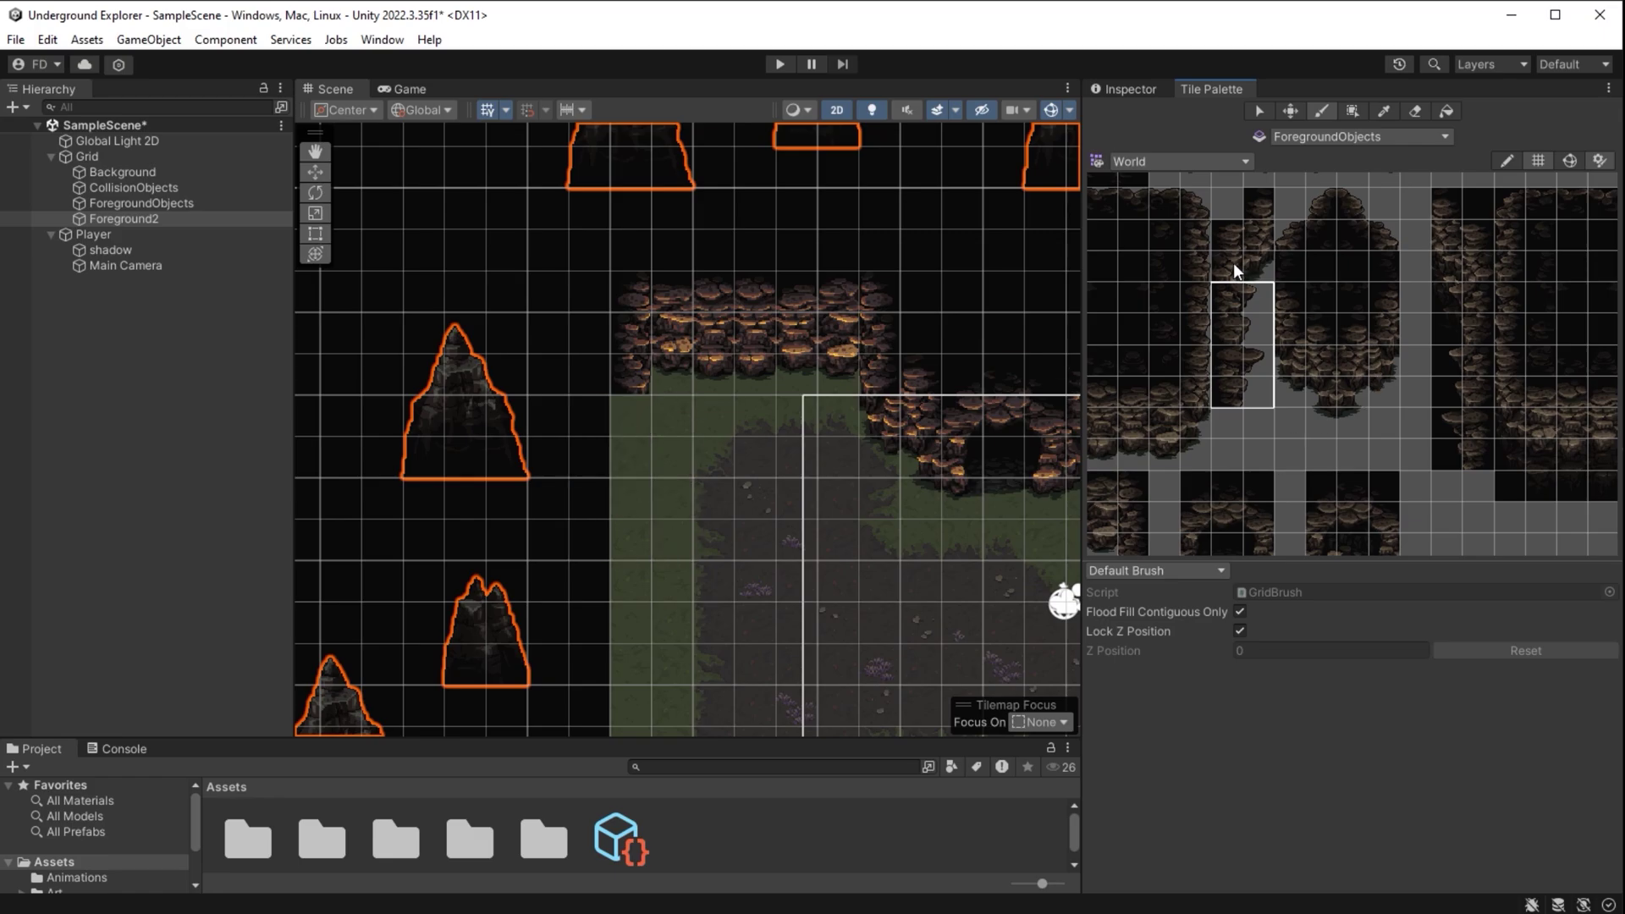
drag(1235, 266, 1255, 268)
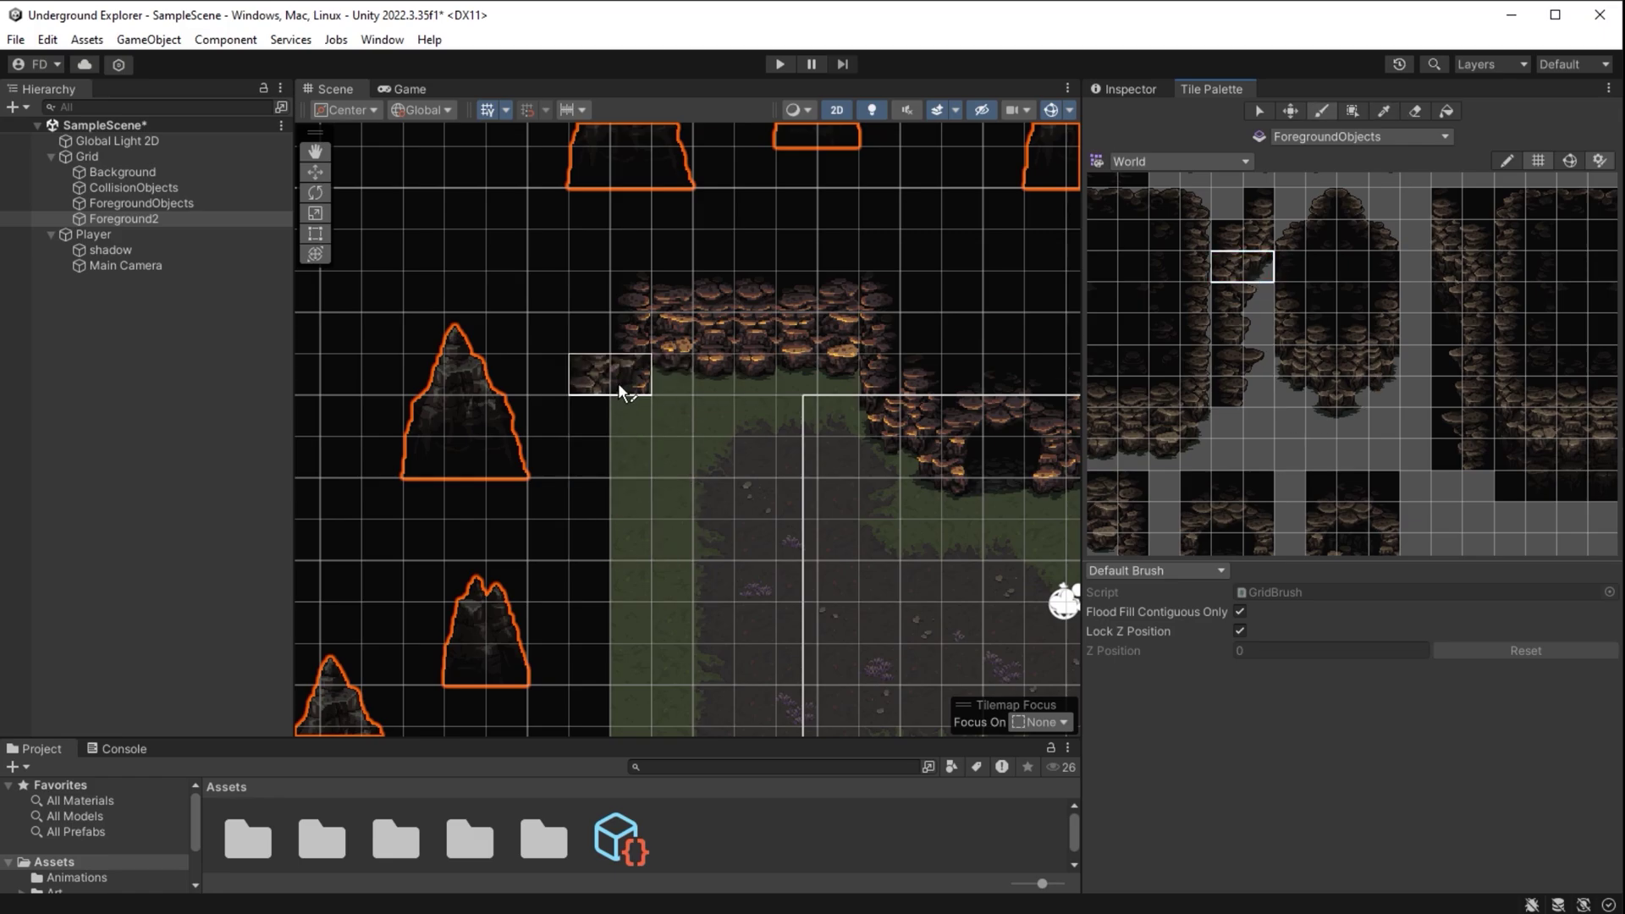
Paint the single brown corner rock tile at the map's northwest corner on the CollisionObjects tilemap and show that tilemap's collider outline
click(1354, 136)
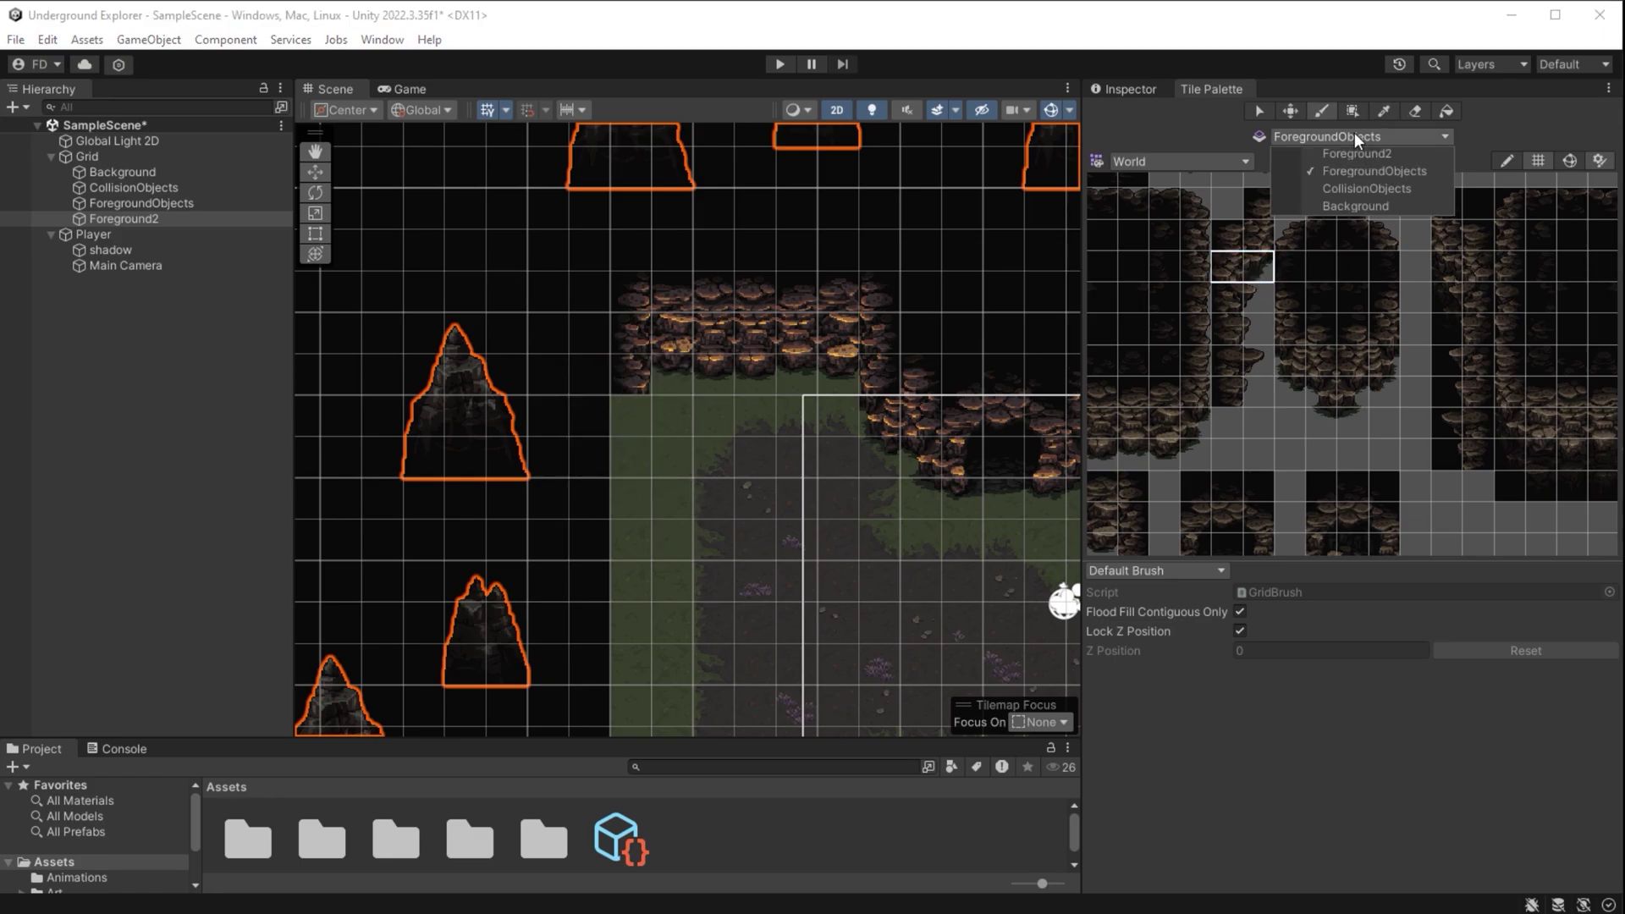
click(1359, 186)
click(1257, 266)
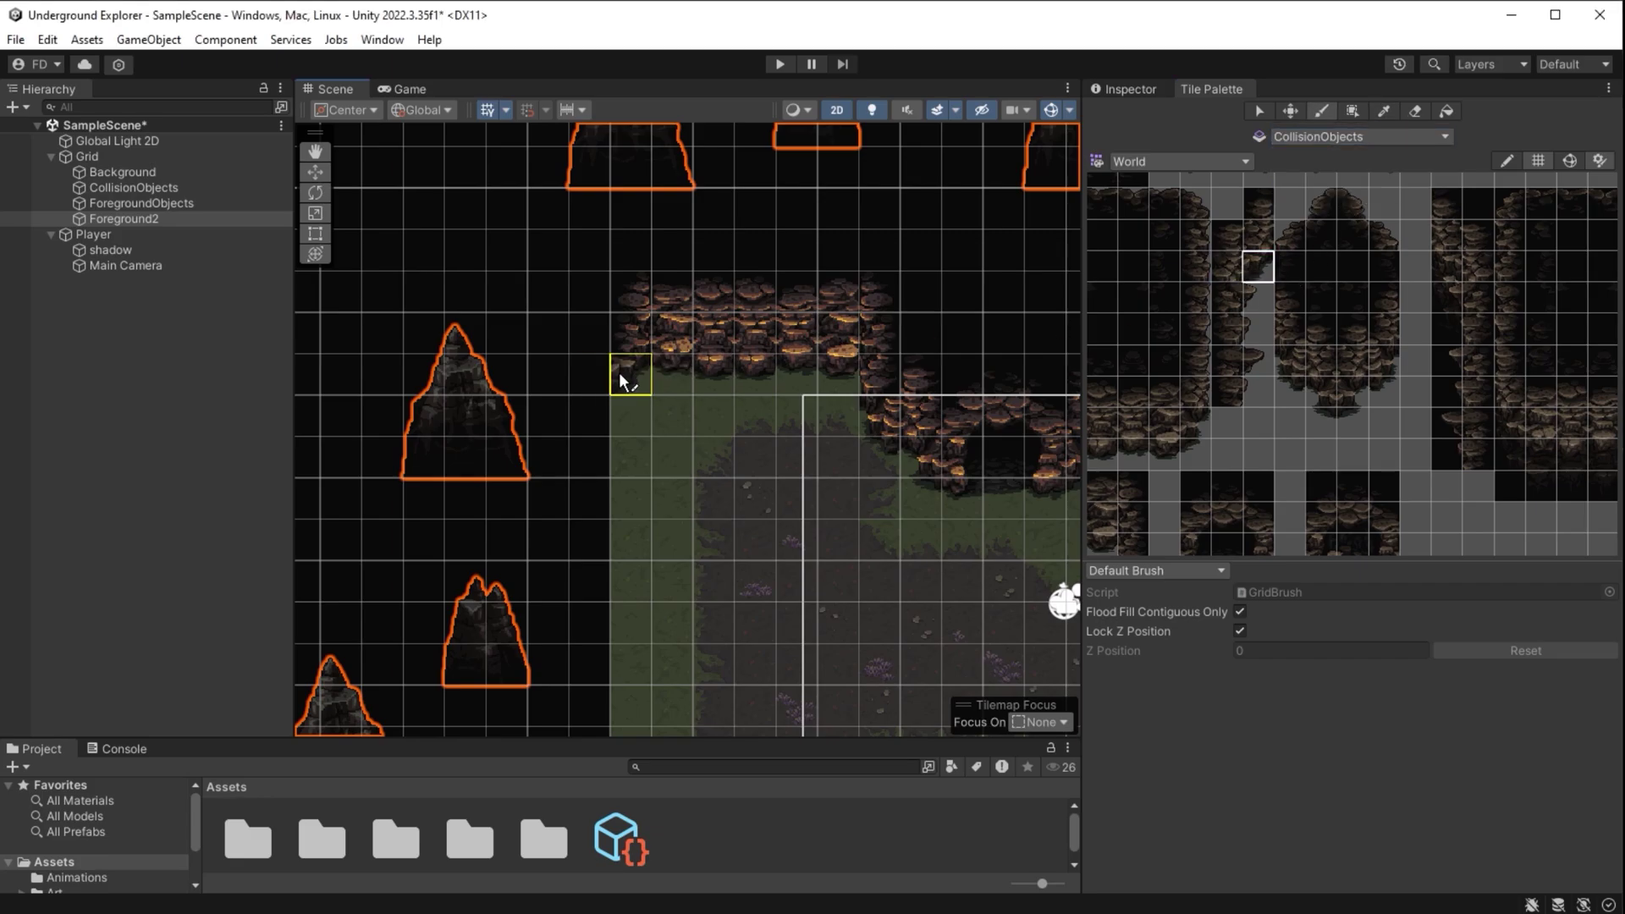
click(139, 188)
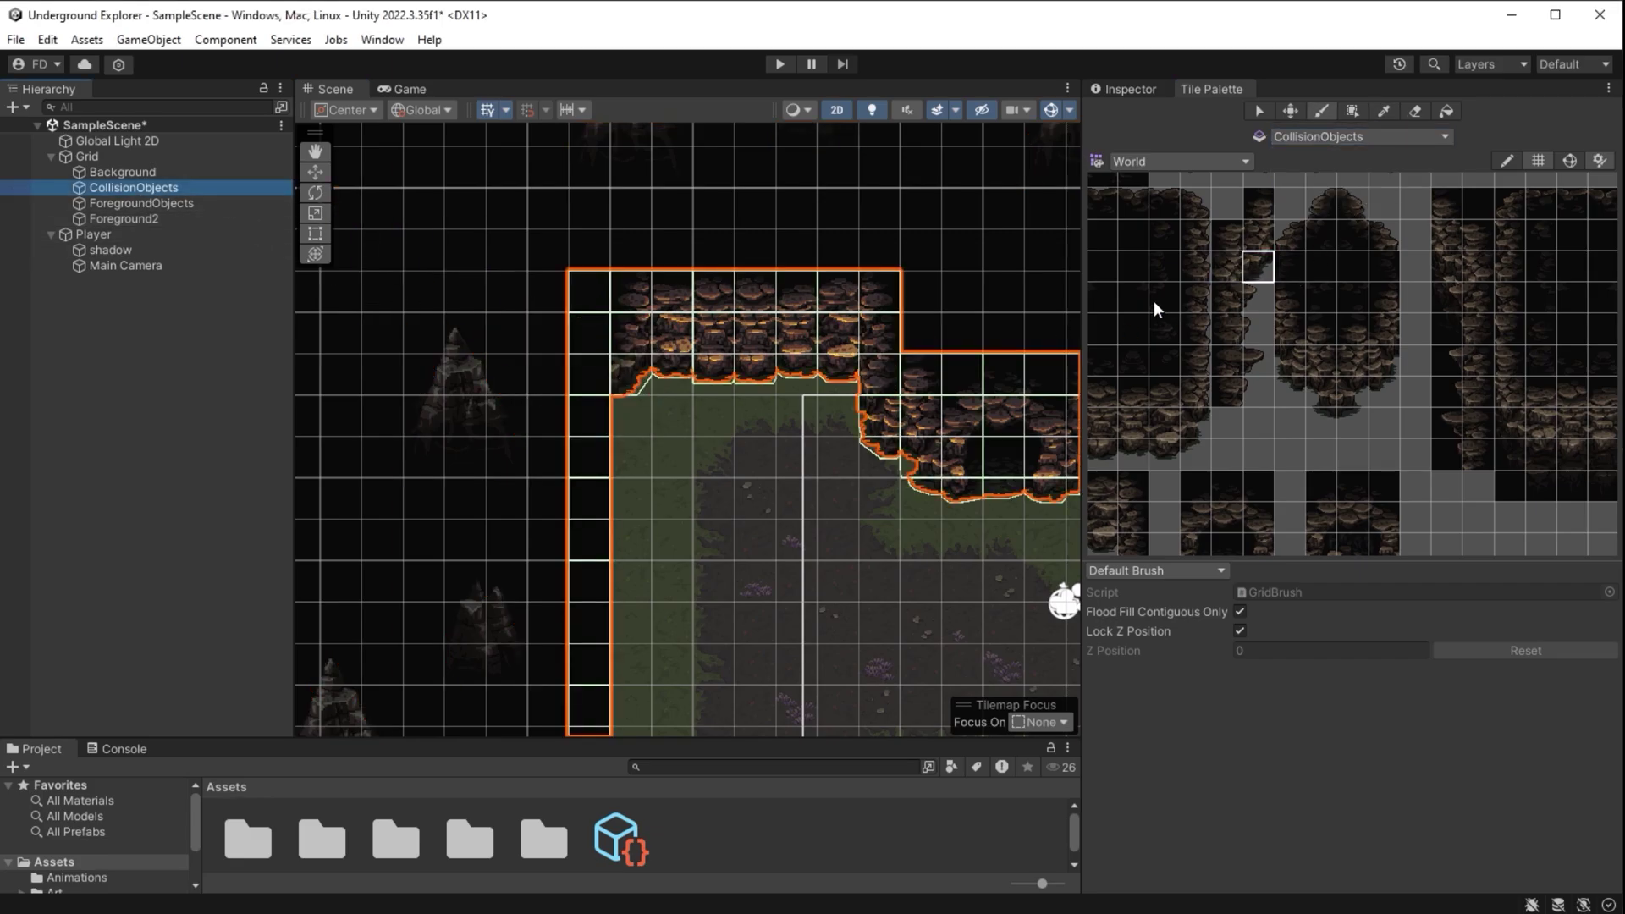
Paint the brown vertical rock wall segment repeatedly down the map's western edge to the southwest corner on the ForegroundObjects tilemap
click(1312, 137)
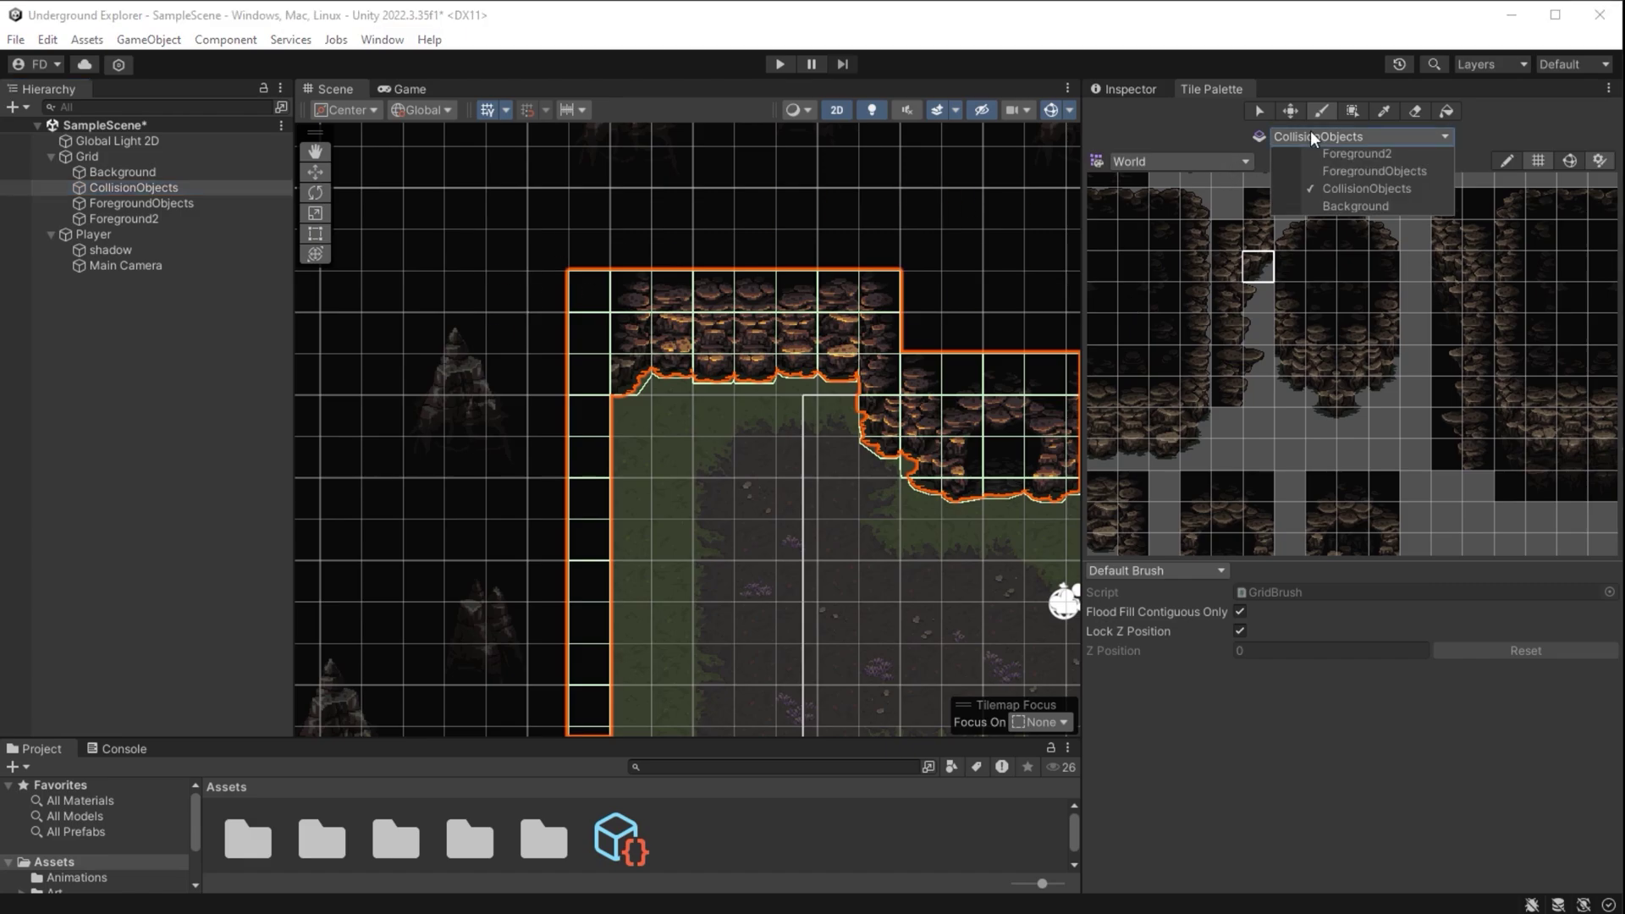
click(1368, 171)
drag(1259, 296, 1232, 358)
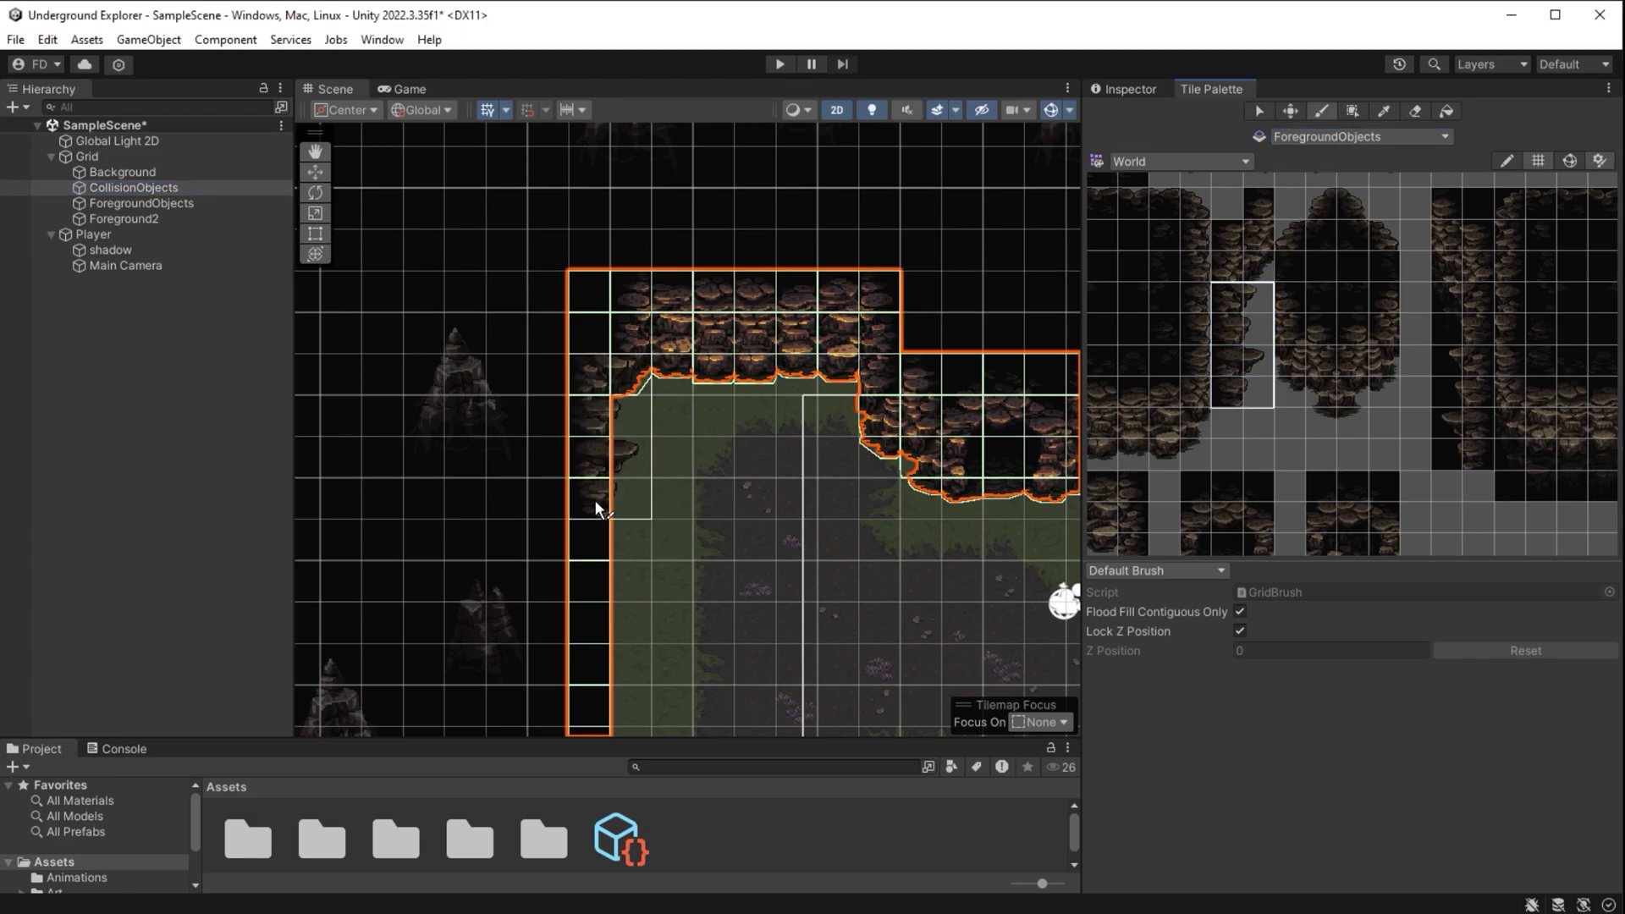
click(593, 531)
middle_drag(591, 562, 602, 364)
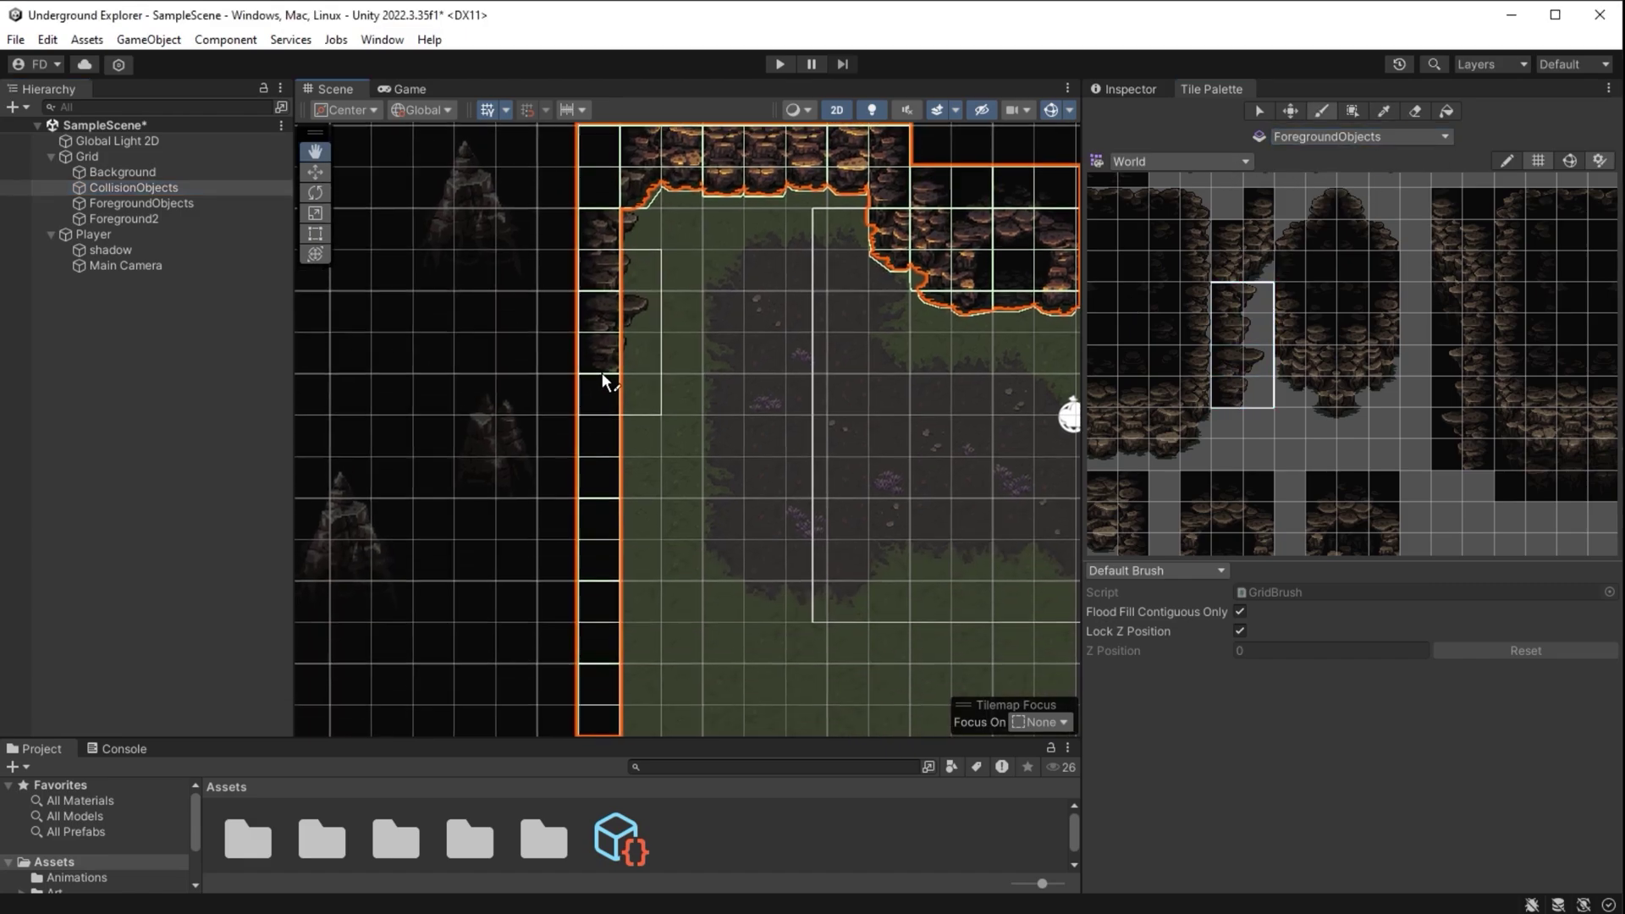
click(611, 485)
middle_drag(617, 556, 612, 447)
click(618, 507)
scroll(616, 591, up, 1)
middle_drag(617, 591, 619, 395)
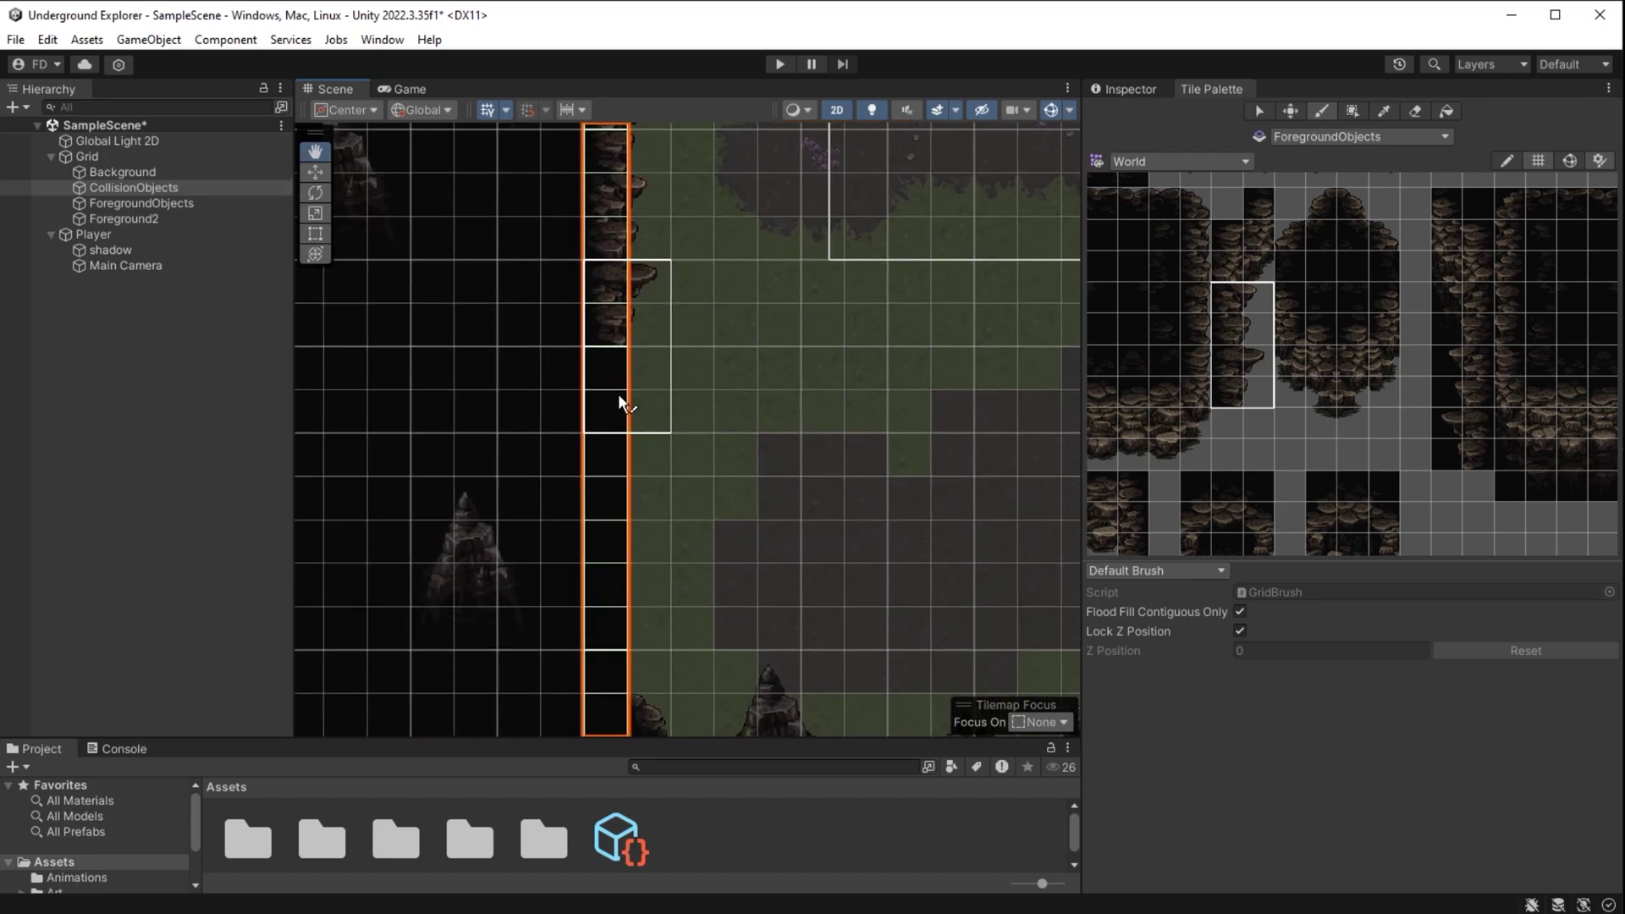
click(596, 506)
middle_drag(606, 548, 614, 351)
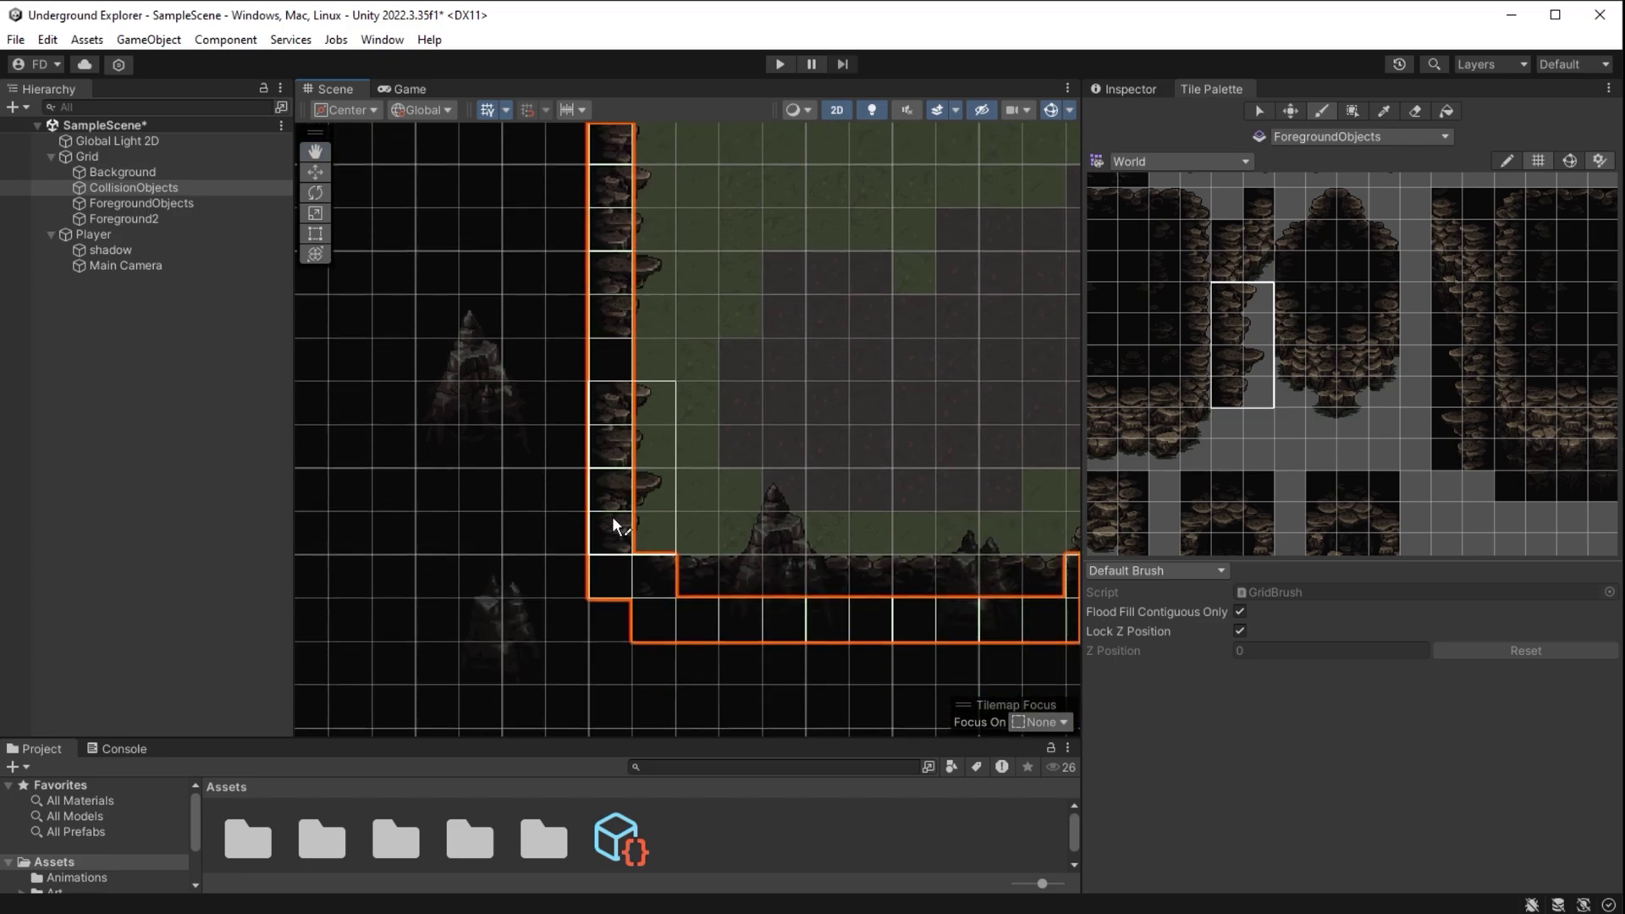
Playtest in a maximized game view, walking the character along the new western wall and northwest corner, and end the test
key(ctrl+p)
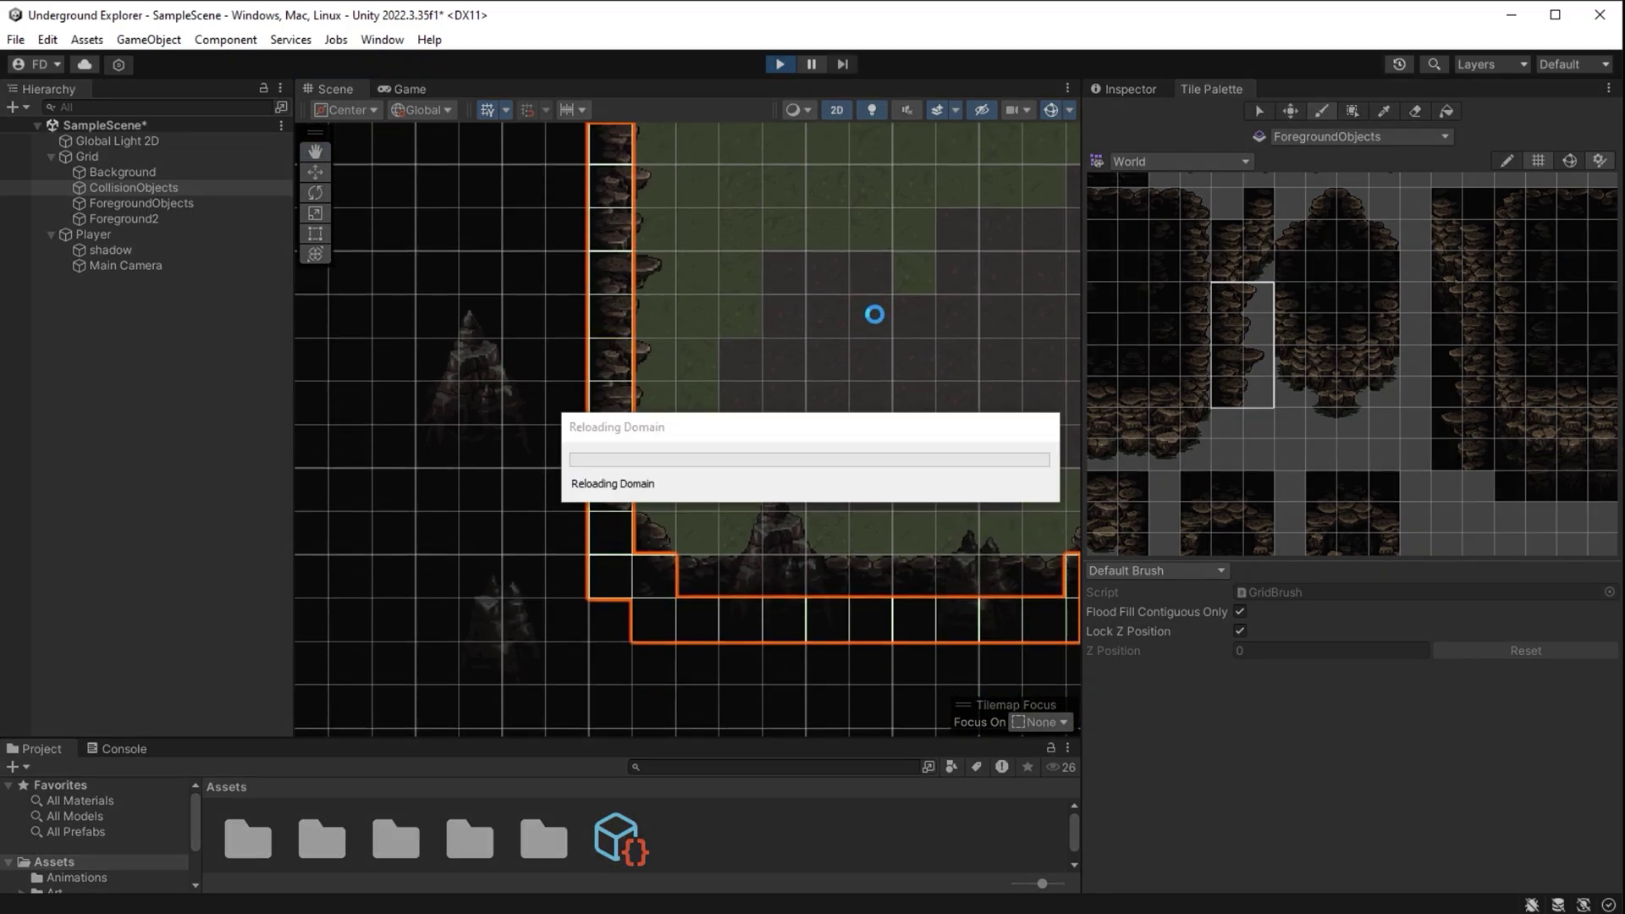
key(a)
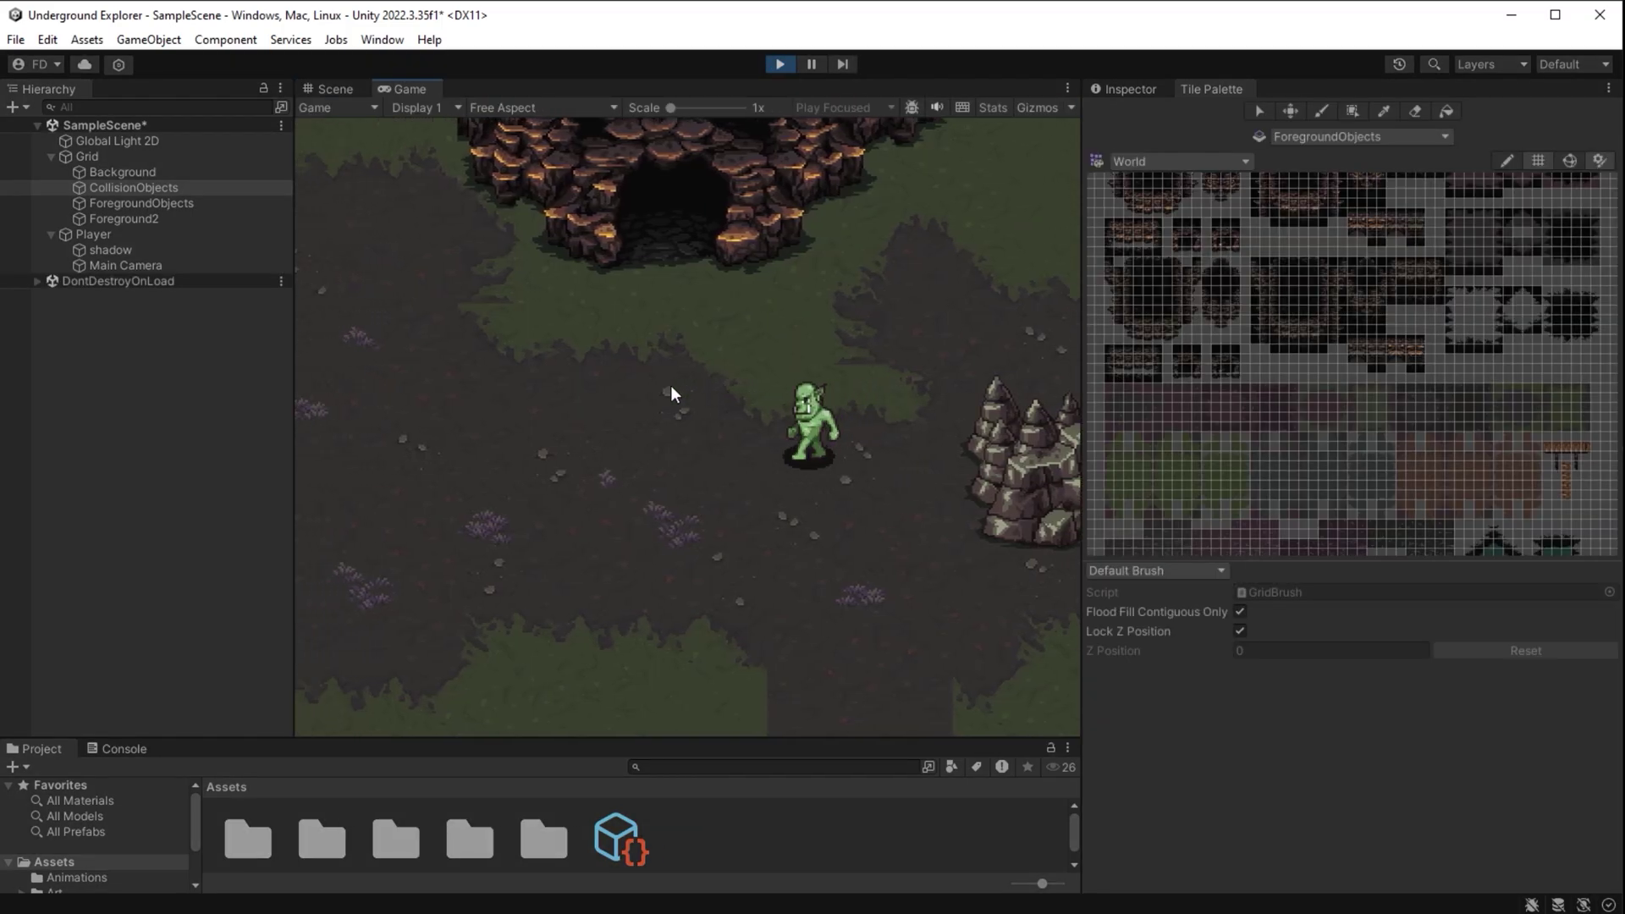
double_click(388, 93)
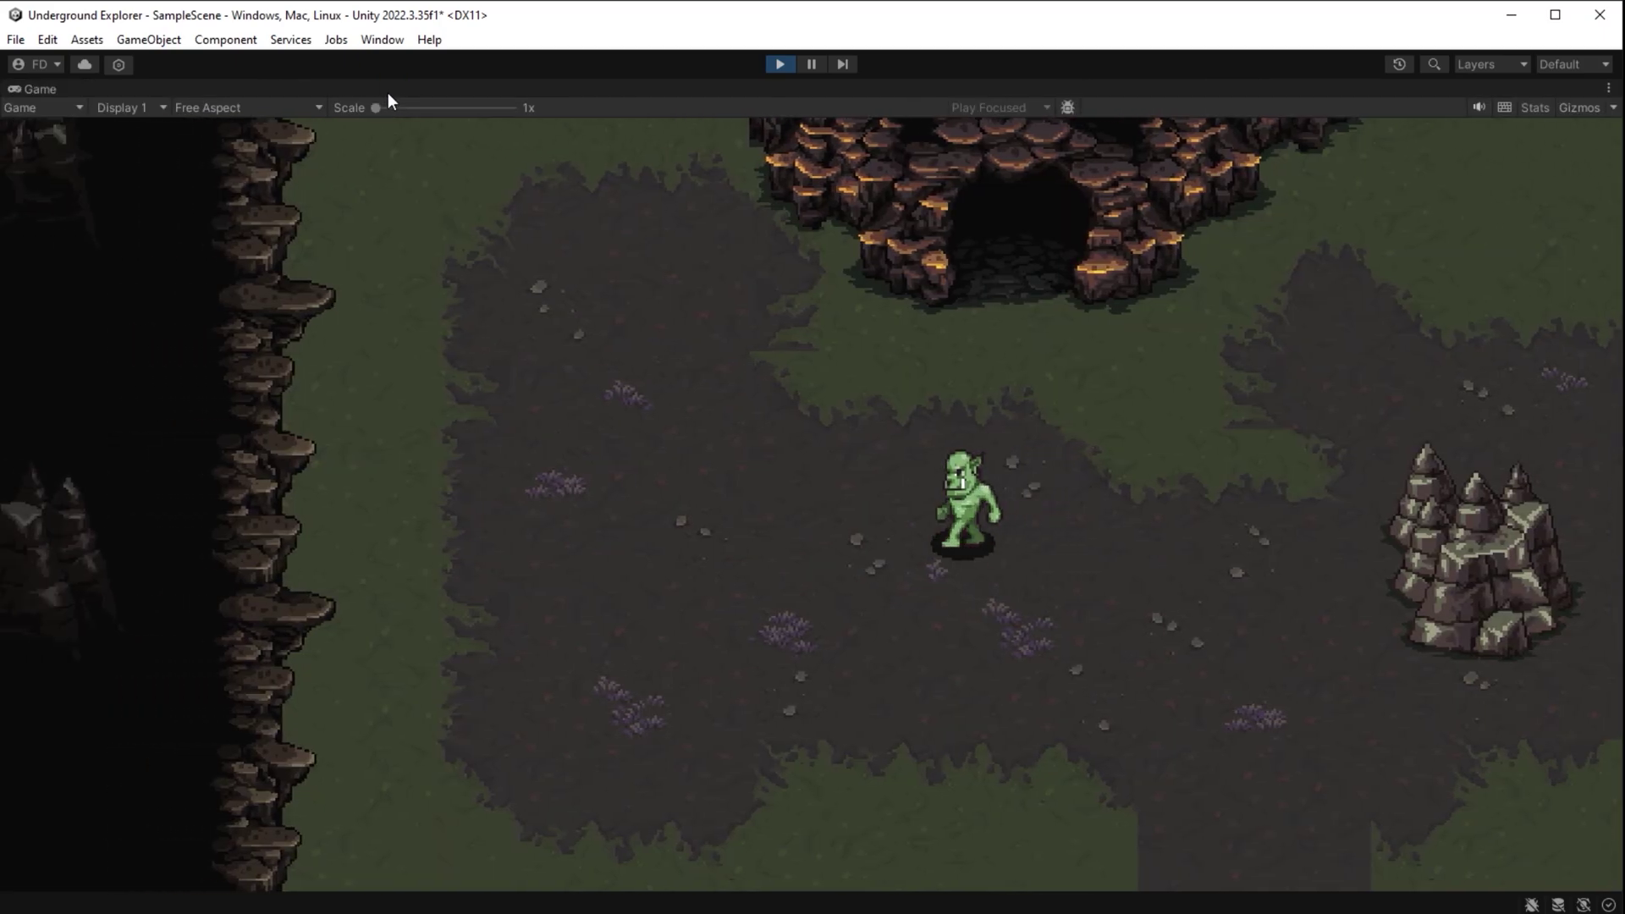
key(a)
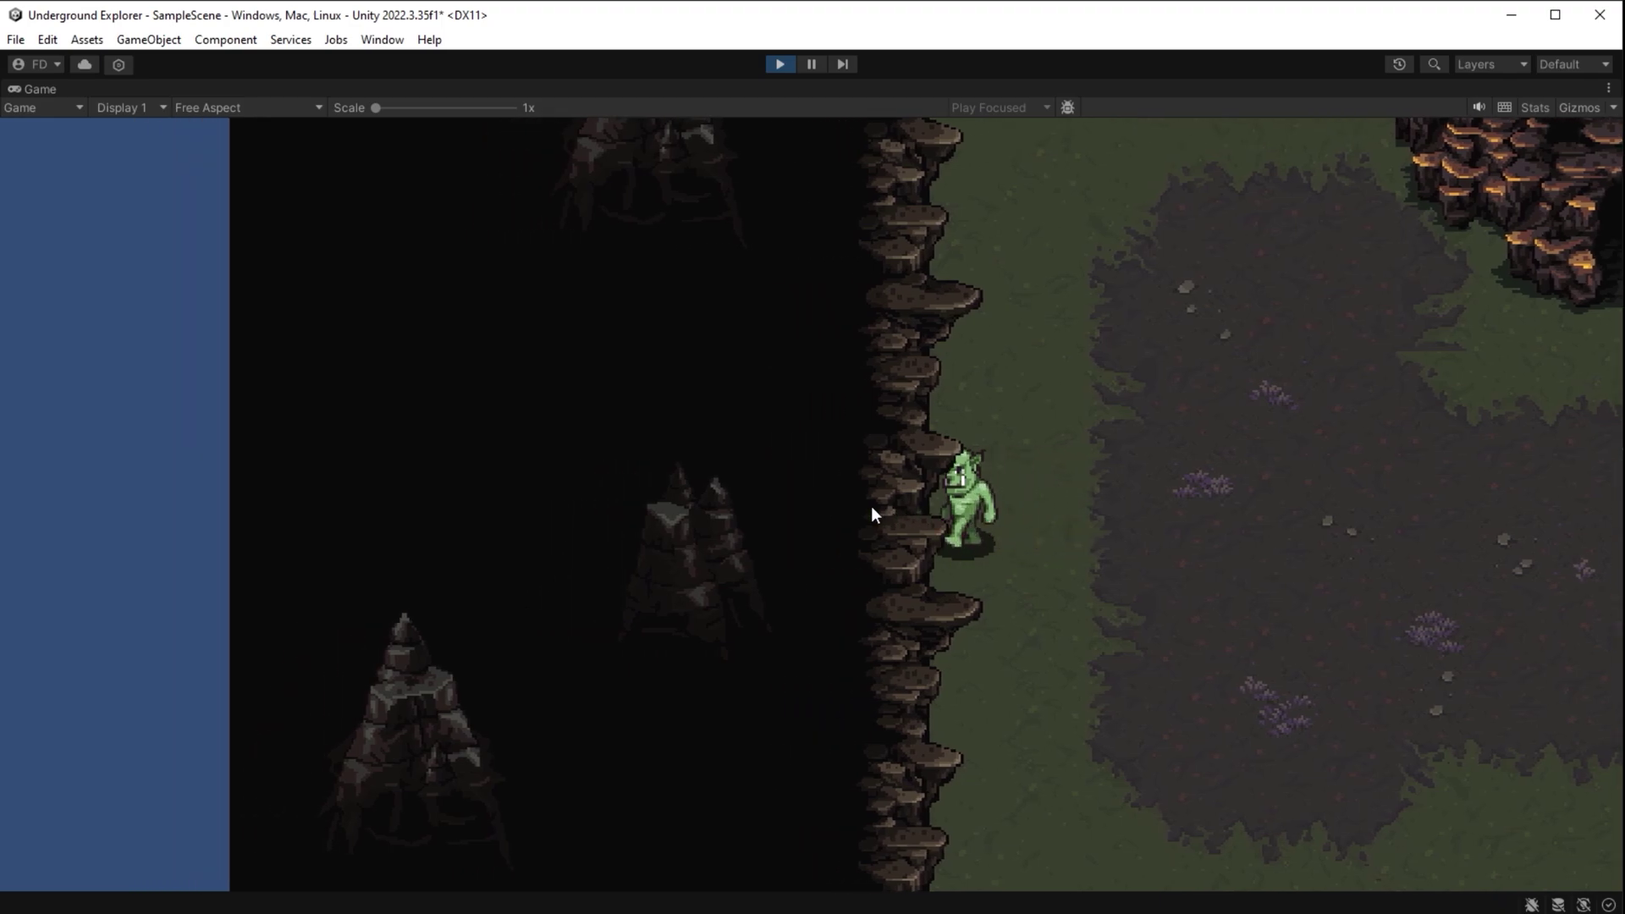
key(w)
key(w)
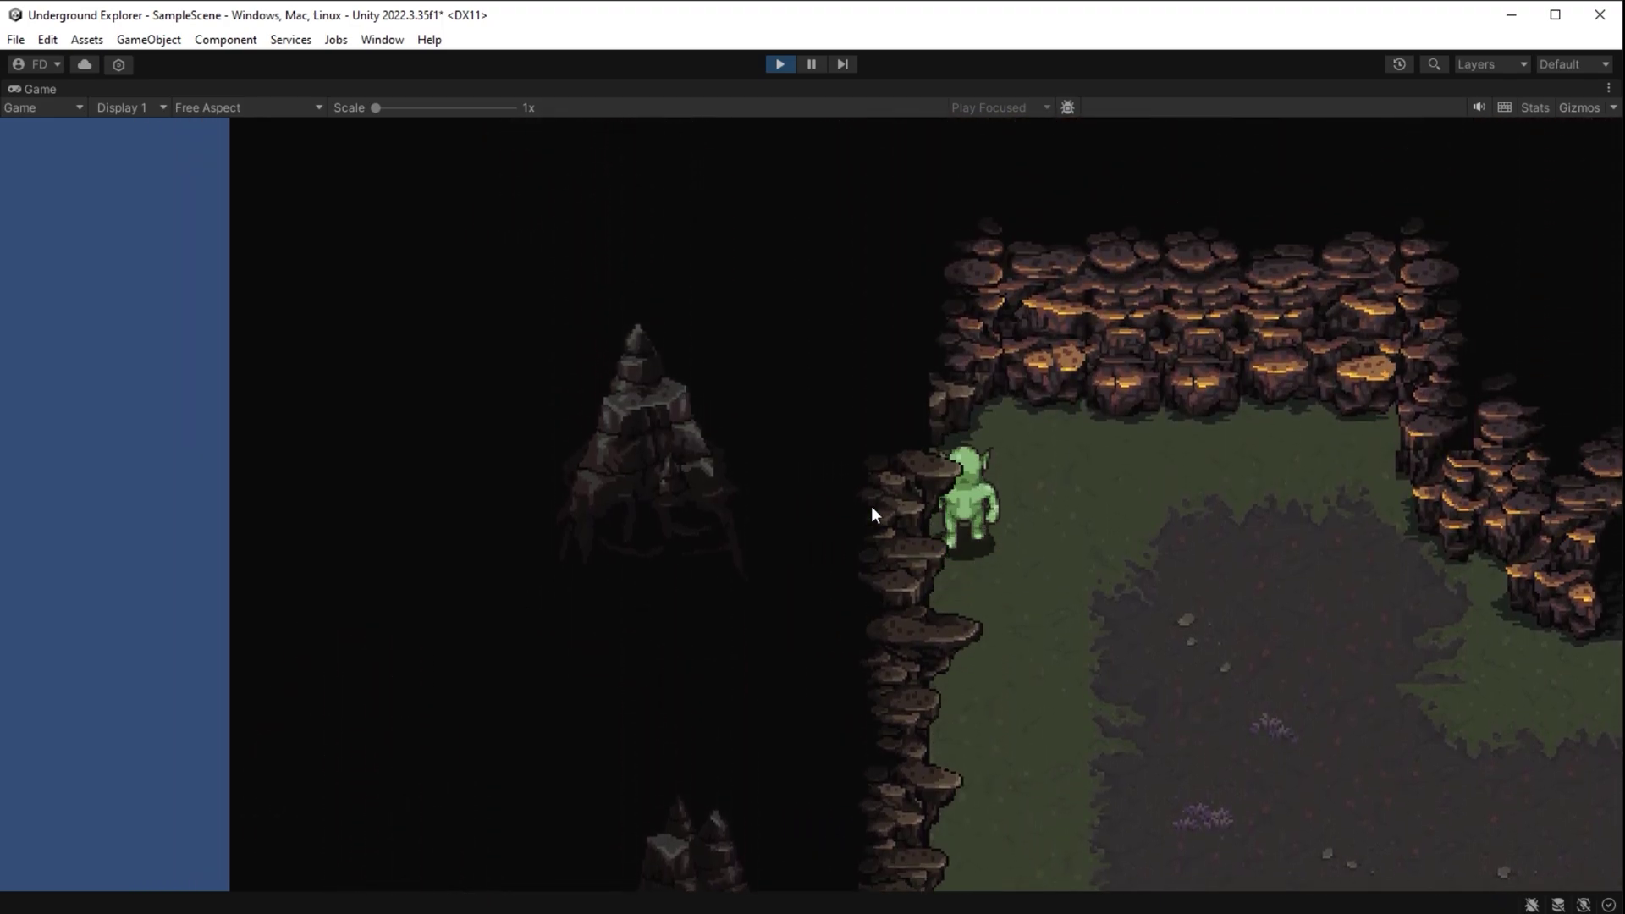
key(d)
key(a)
key(s)
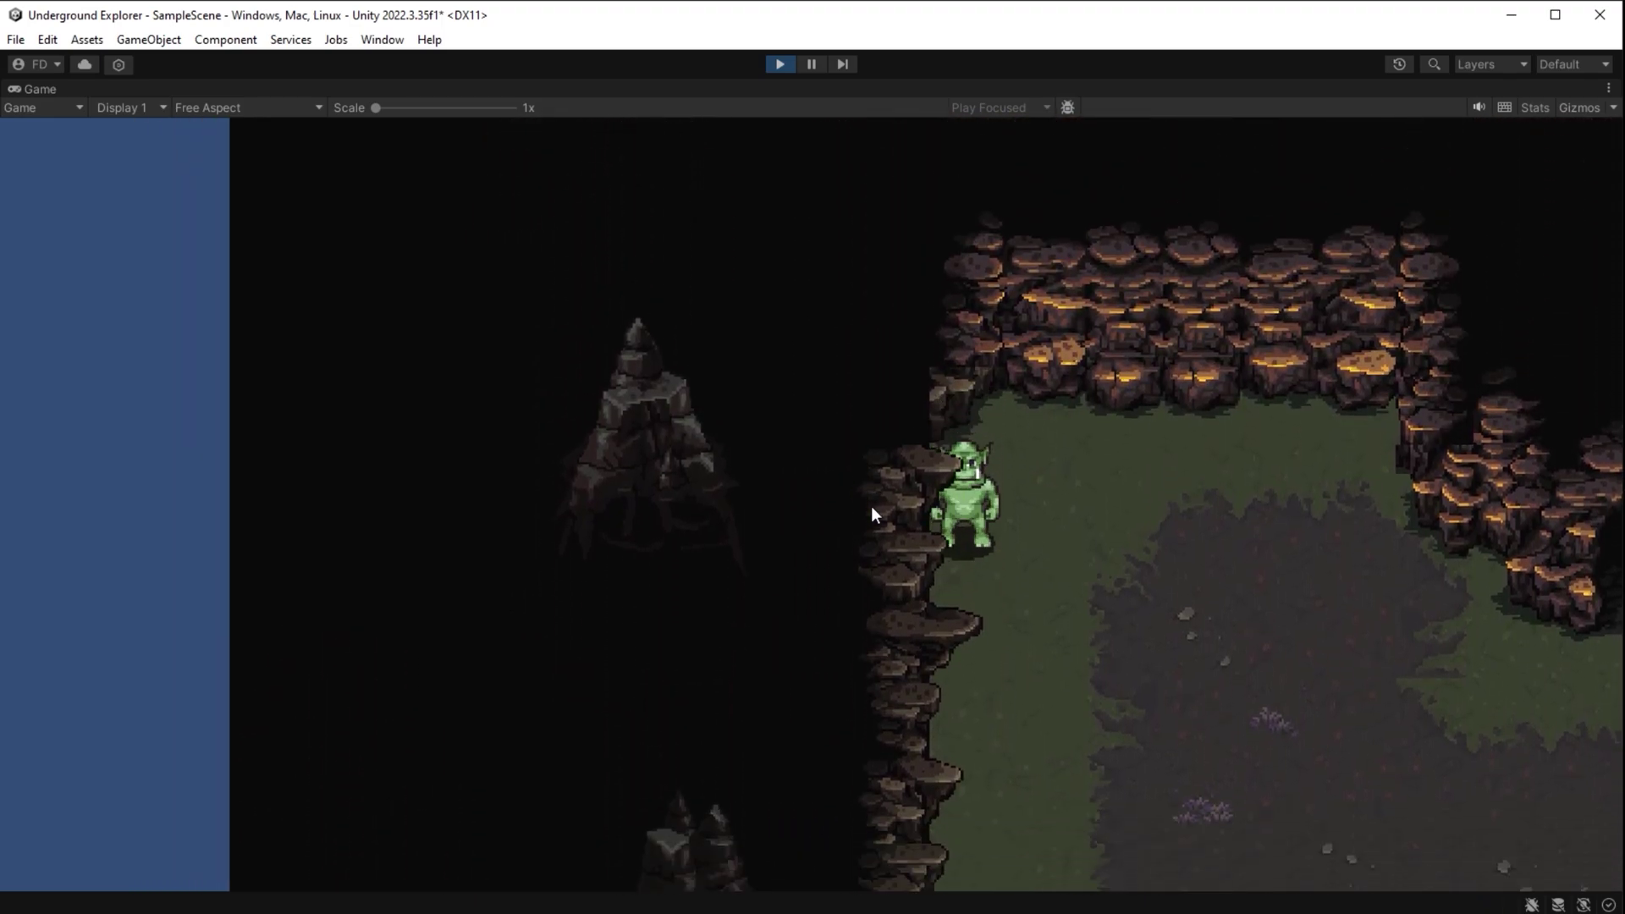
key(d)
key(a)
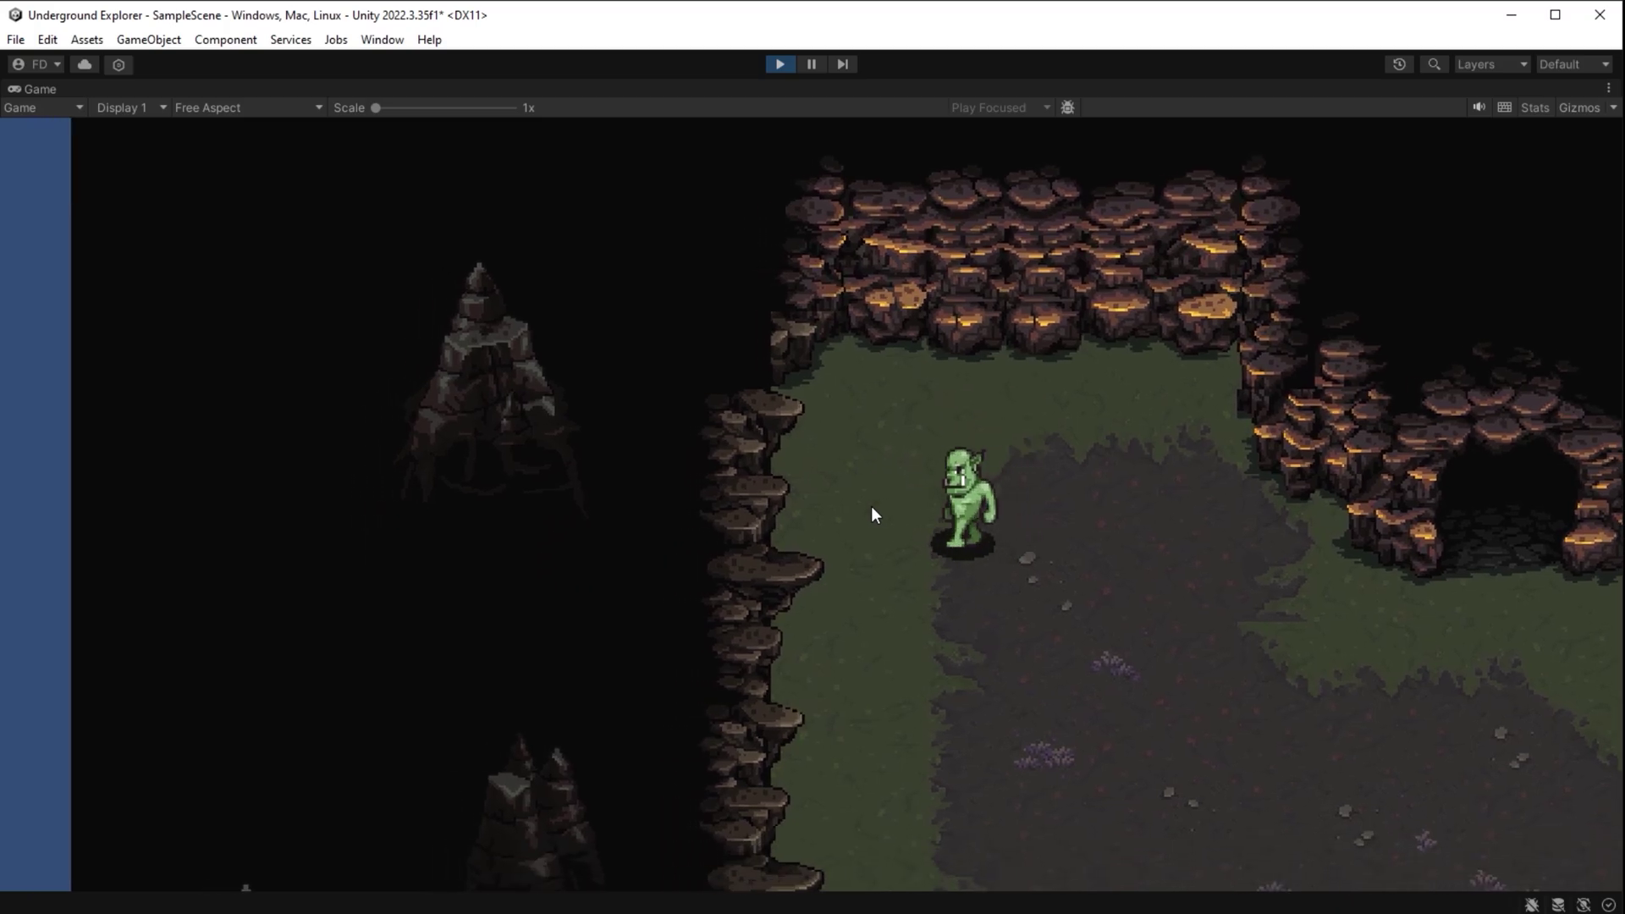
key(ctrl+p)
Pick a faint dark rock tile from the World palette and scatter it over the black area north of the map on ForegroundObjects
scroll(825, 254, up, 4)
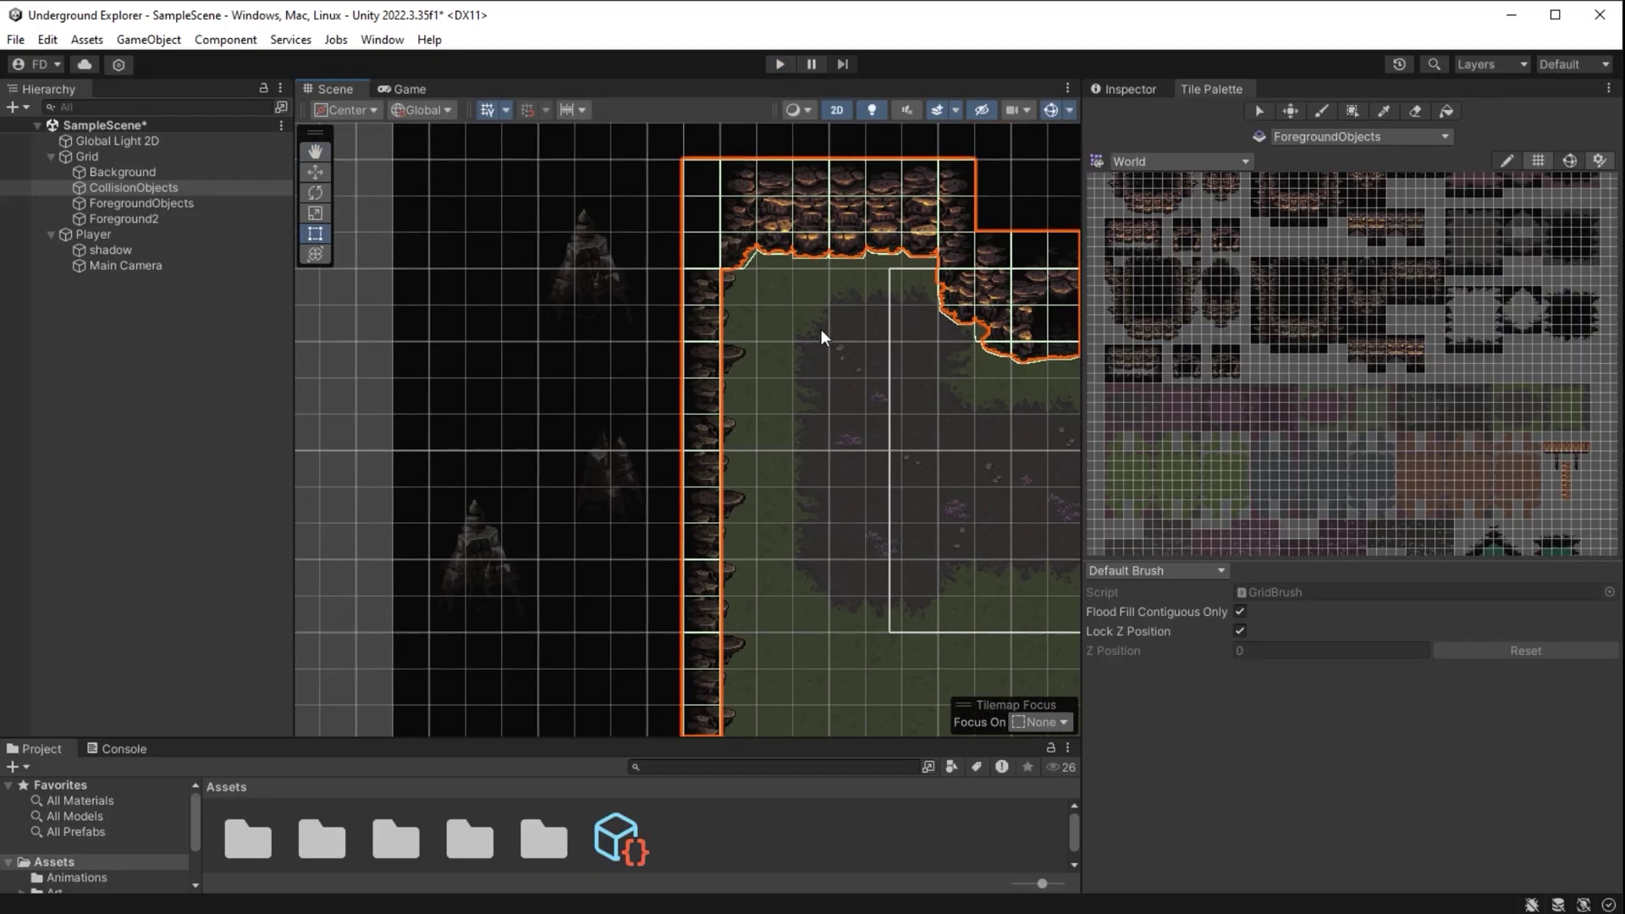
scroll(1388, 378, up, 3)
click(1419, 136)
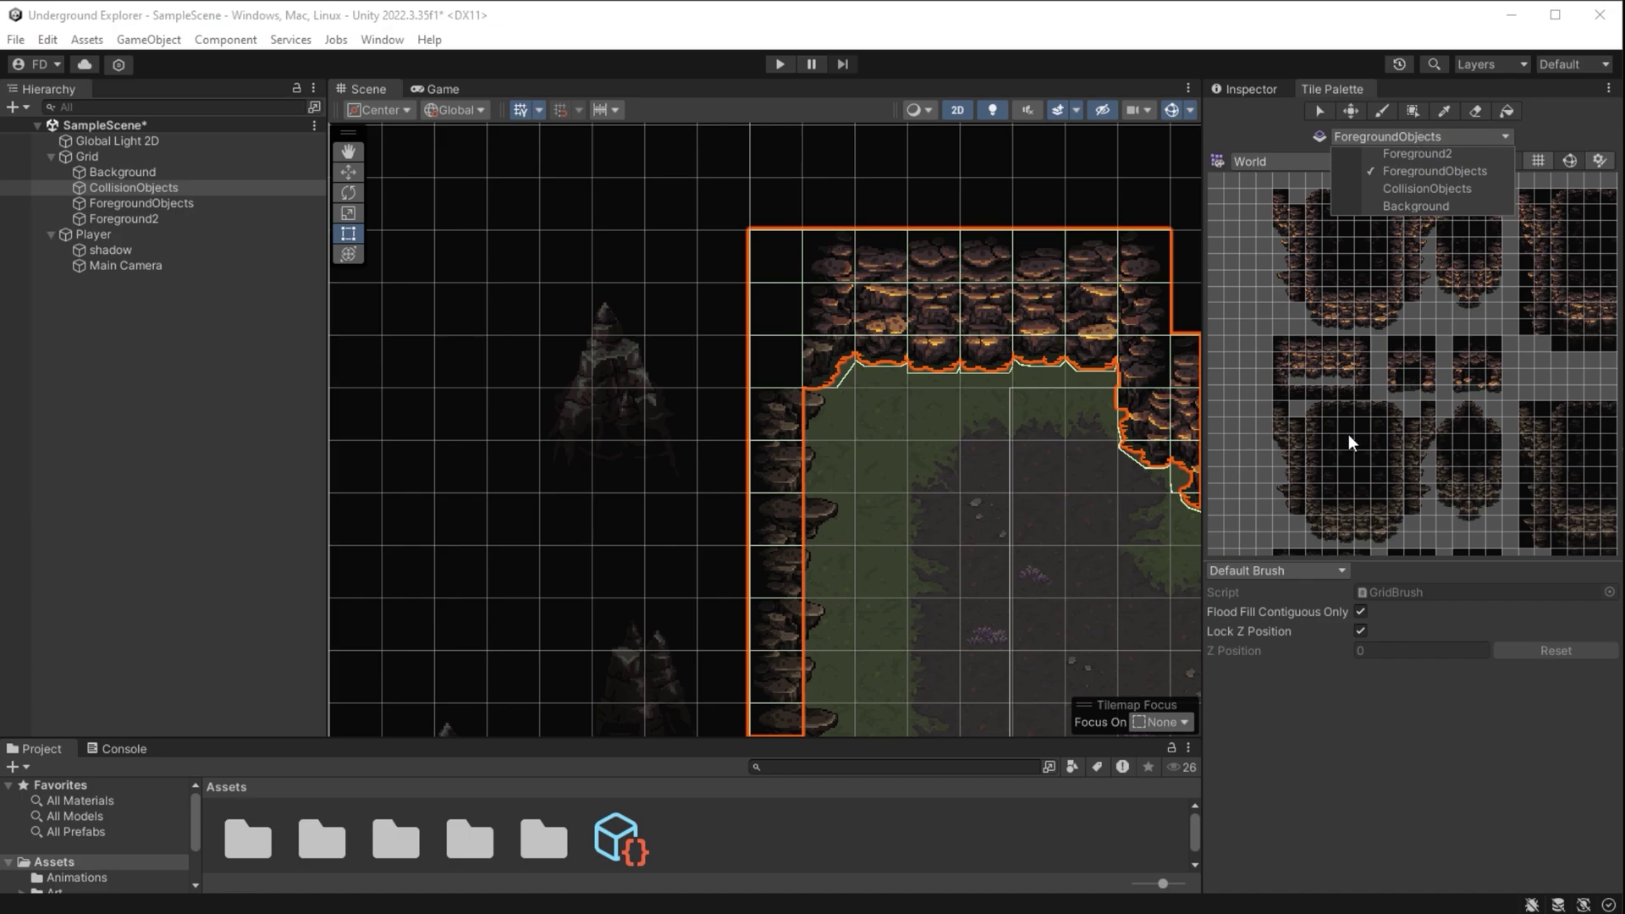
click(1395, 459)
middle_drag(1129, 307, 971, 387)
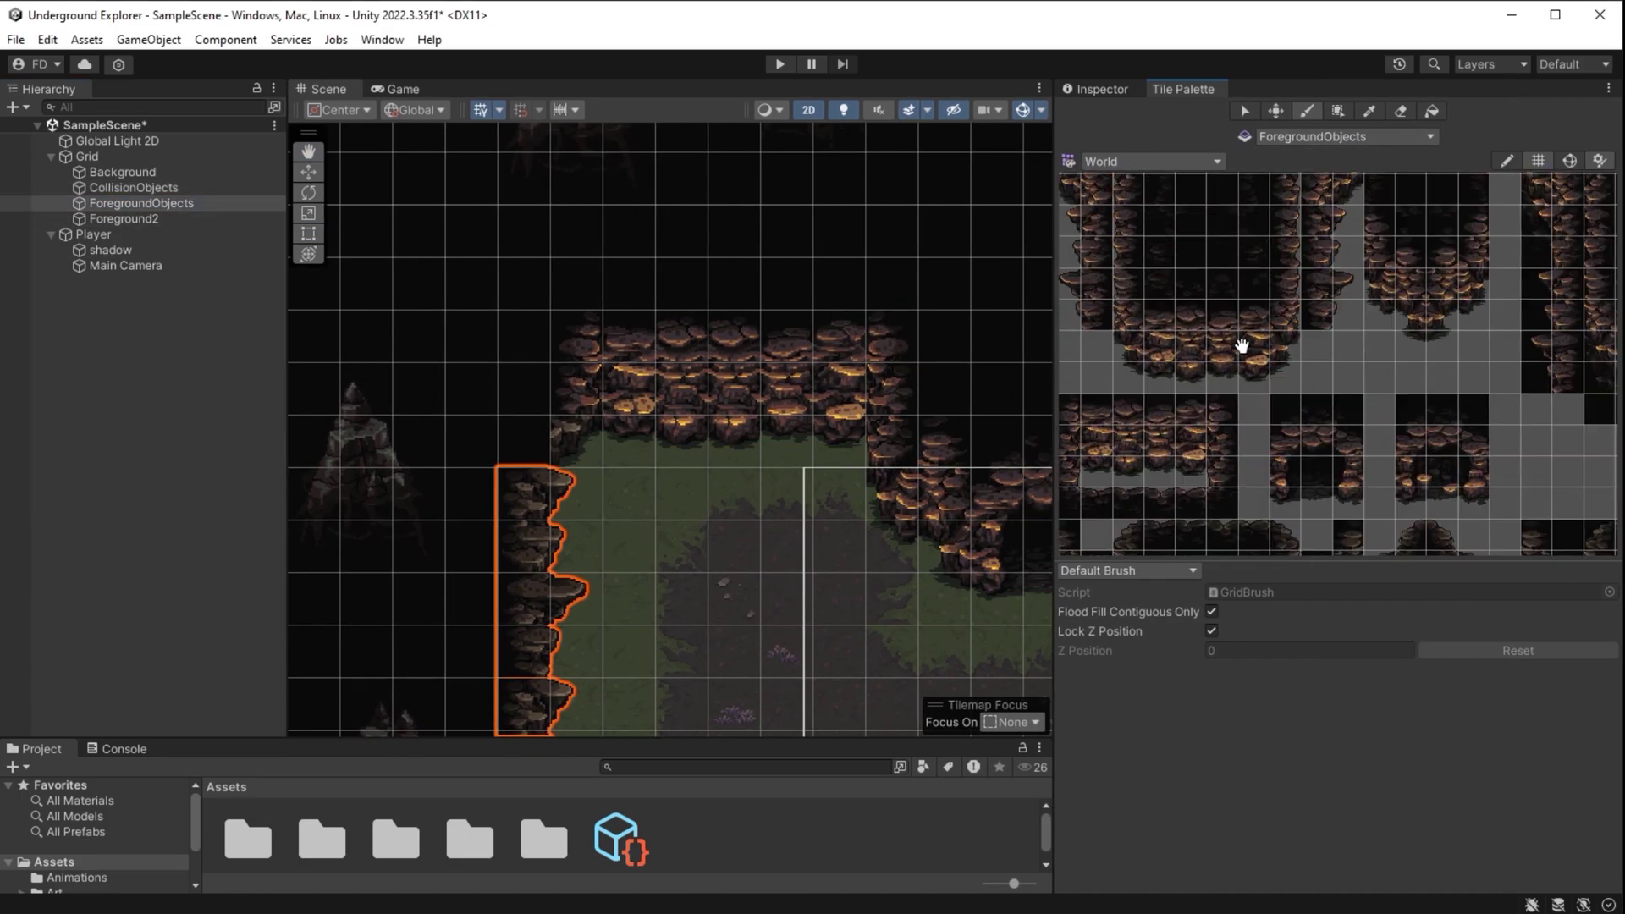
click(484, 355)
click(642, 292)
click(677, 289)
middle_drag(1009, 426, 785, 423)
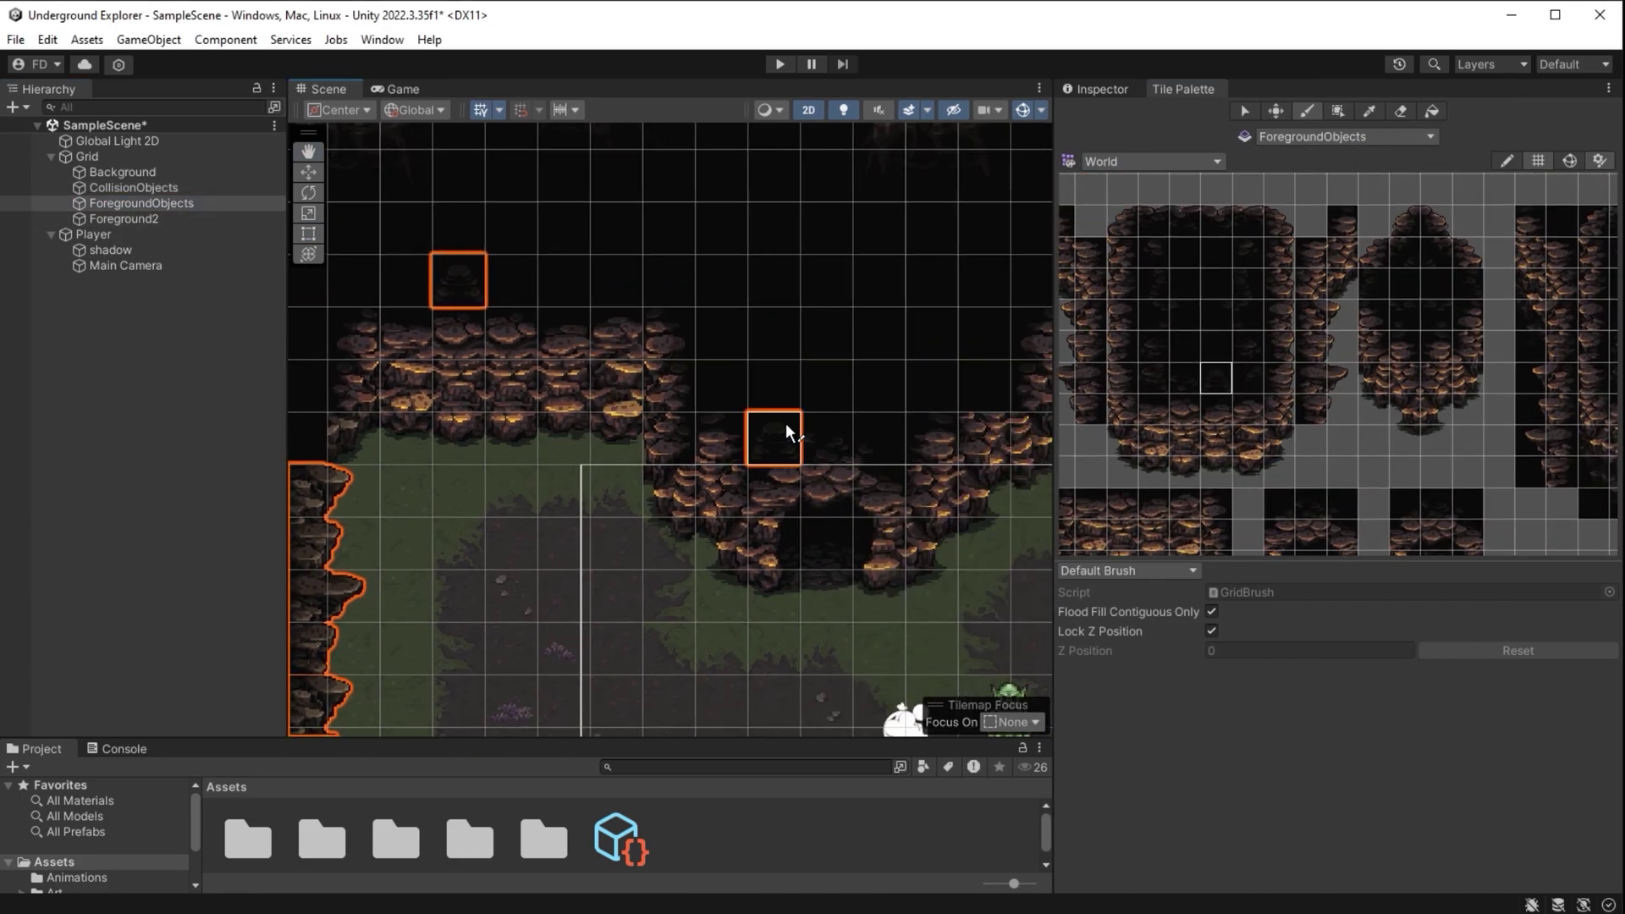
click(783, 388)
middle_drag(966, 394, 785, 435)
click(789, 431)
Continue scattering the faint rock tile across the black area northeast of the map
middle_drag(1016, 265, 736, 333)
click(780, 335)
scroll(728, 403, down, 5)
click(770, 379)
click(940, 412)
click(1006, 514)
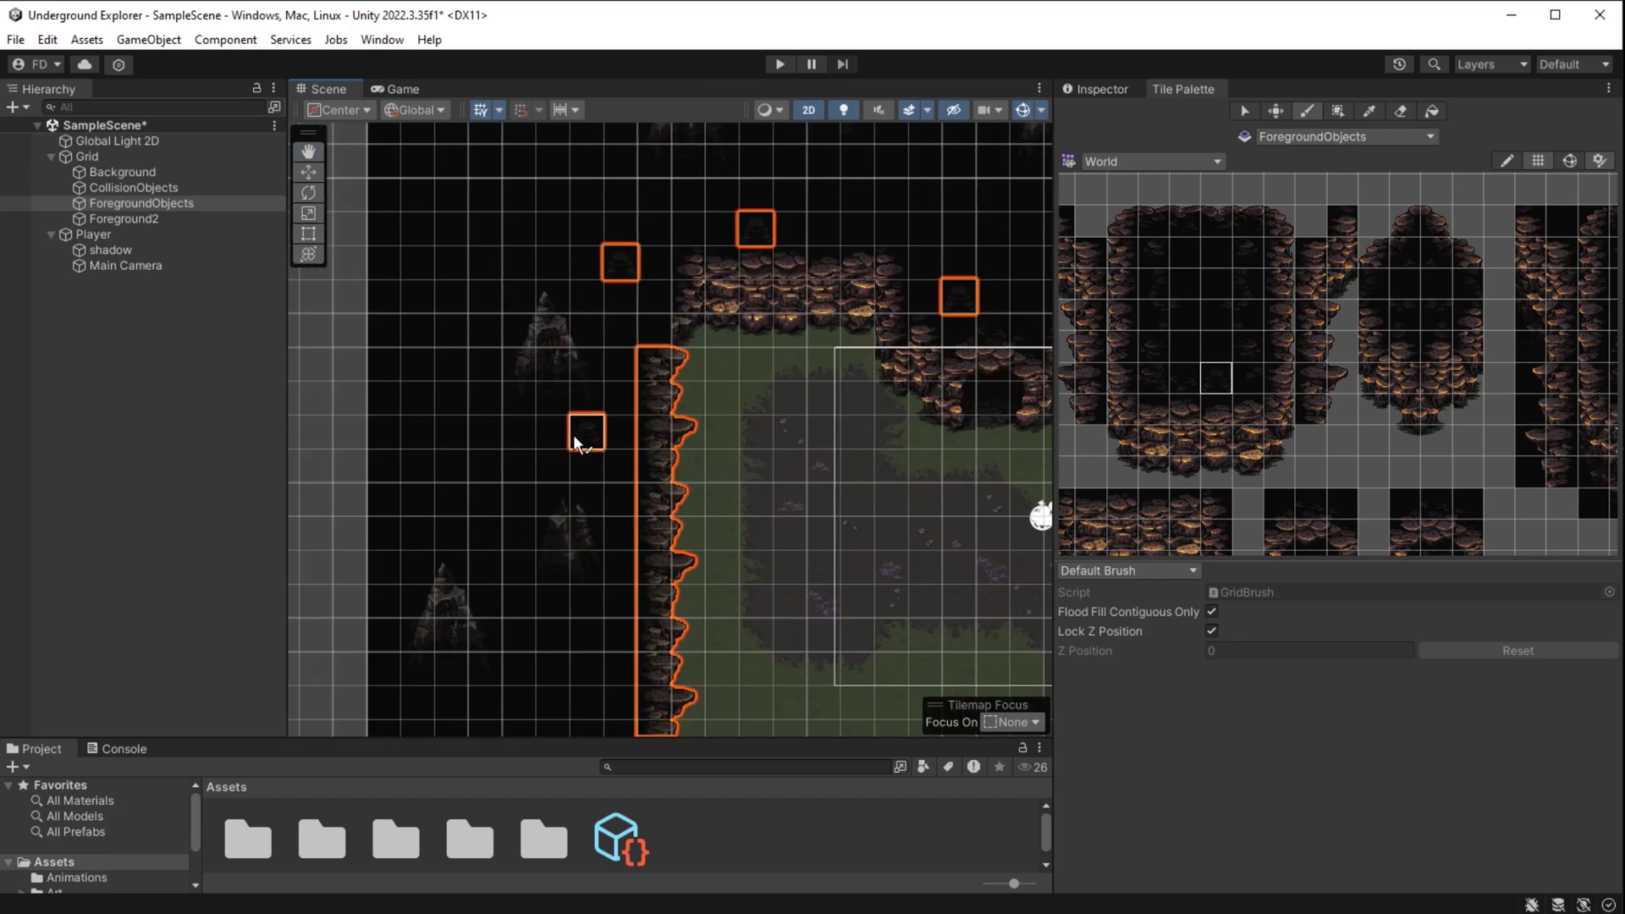
Scatter more faint dark rock tiles through the black areas west, south and east of the map
click(553, 635)
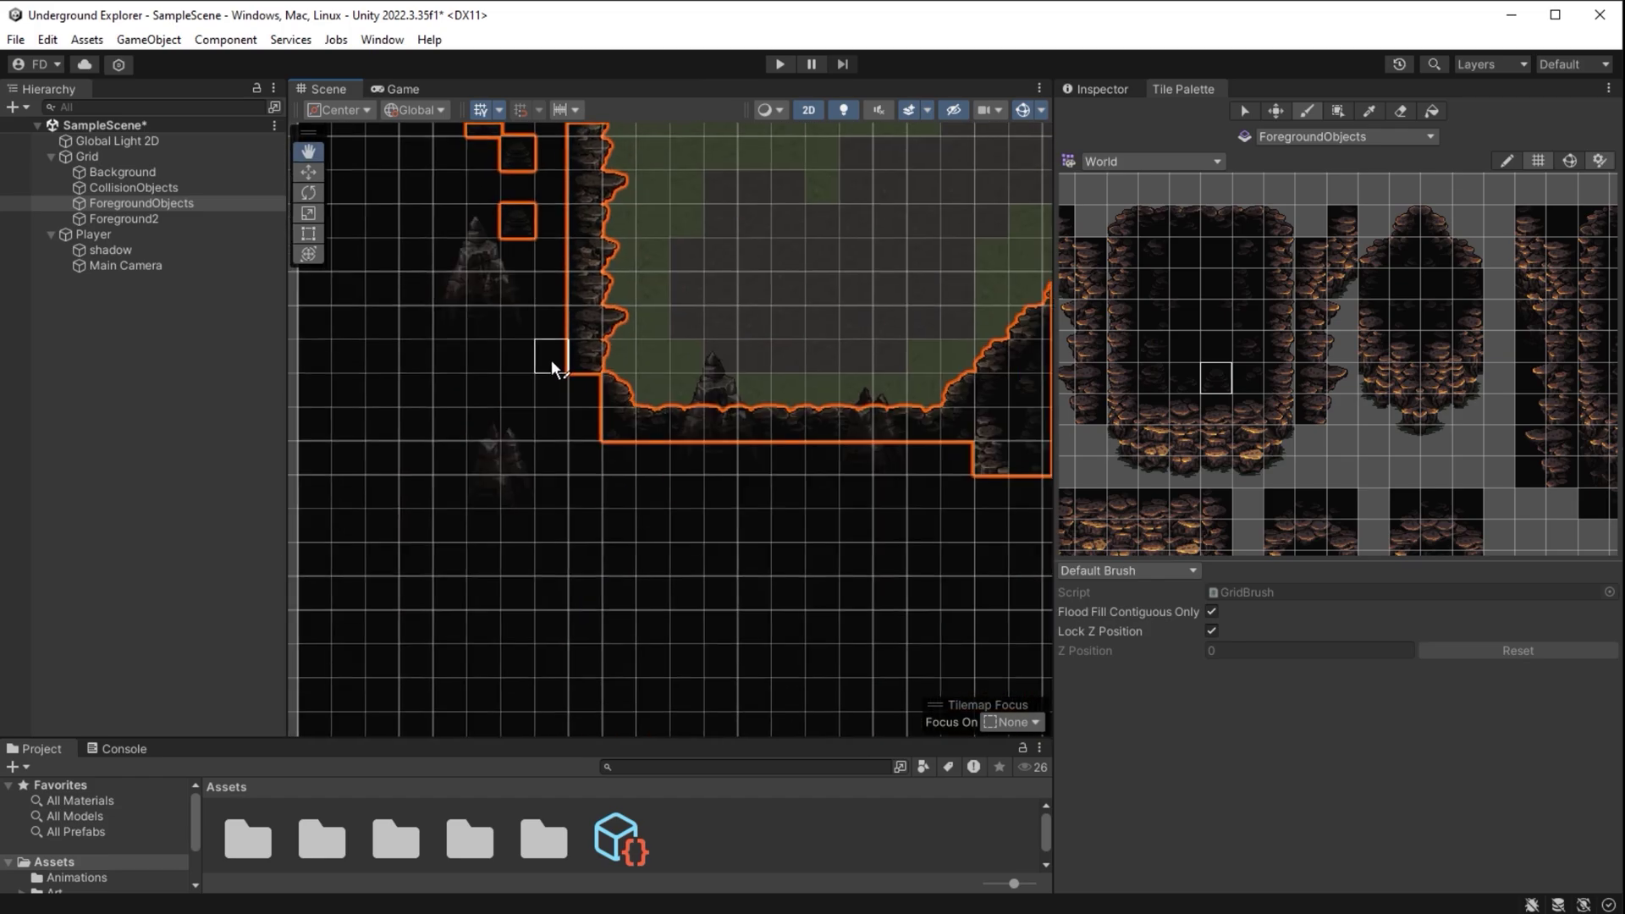
click(653, 559)
click(784, 538)
click(783, 599)
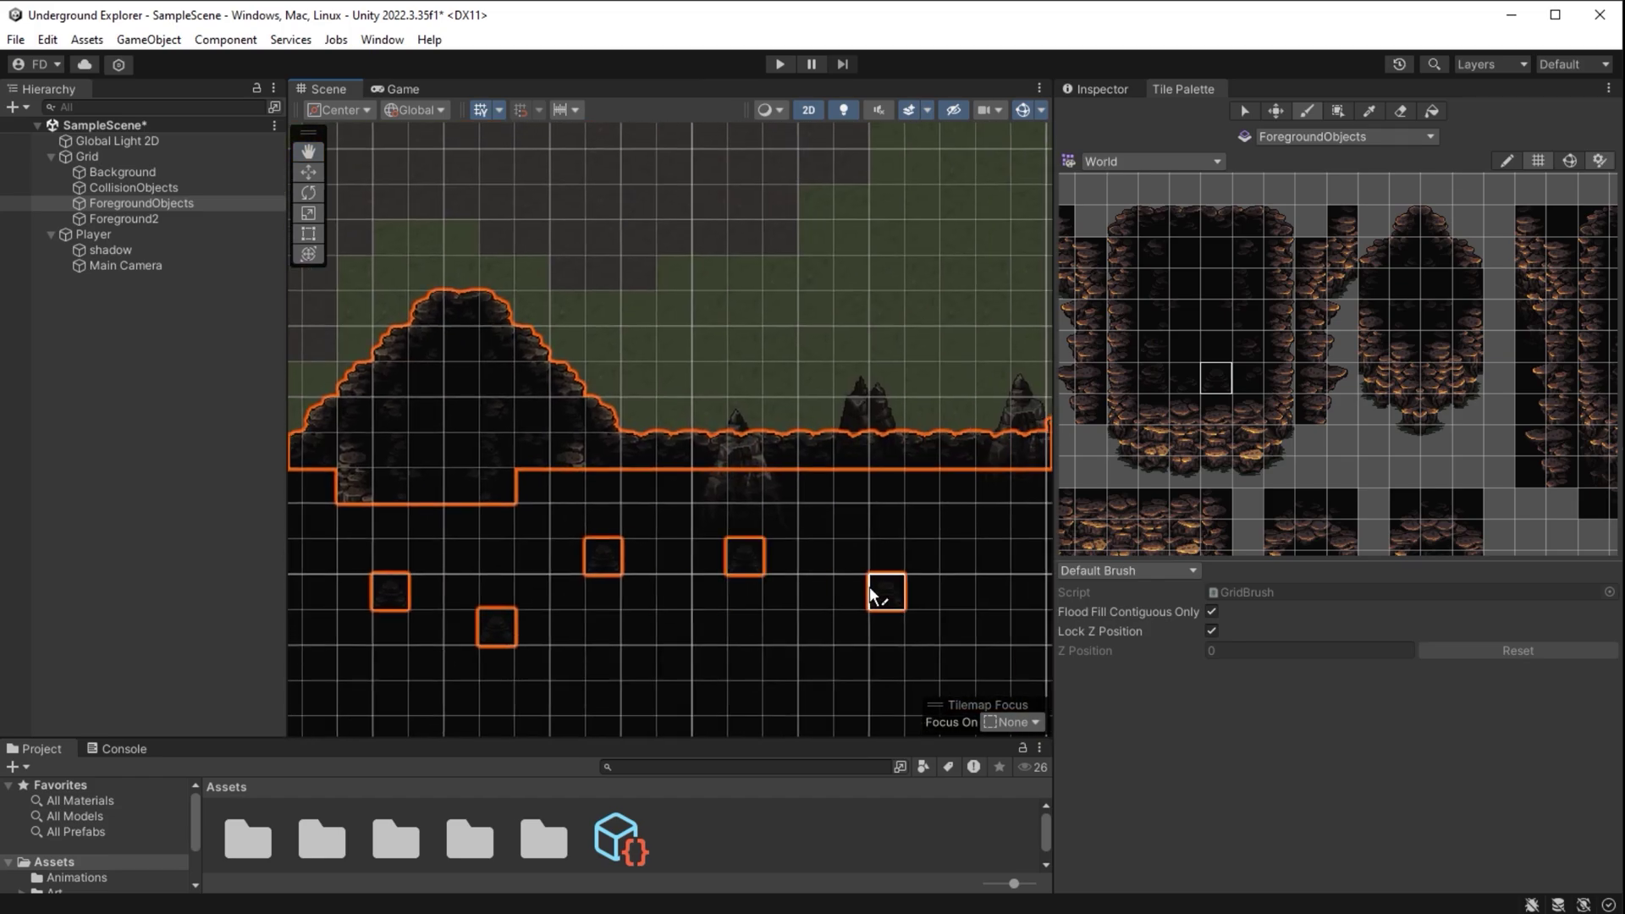
click(920, 610)
click(955, 538)
click(755, 503)
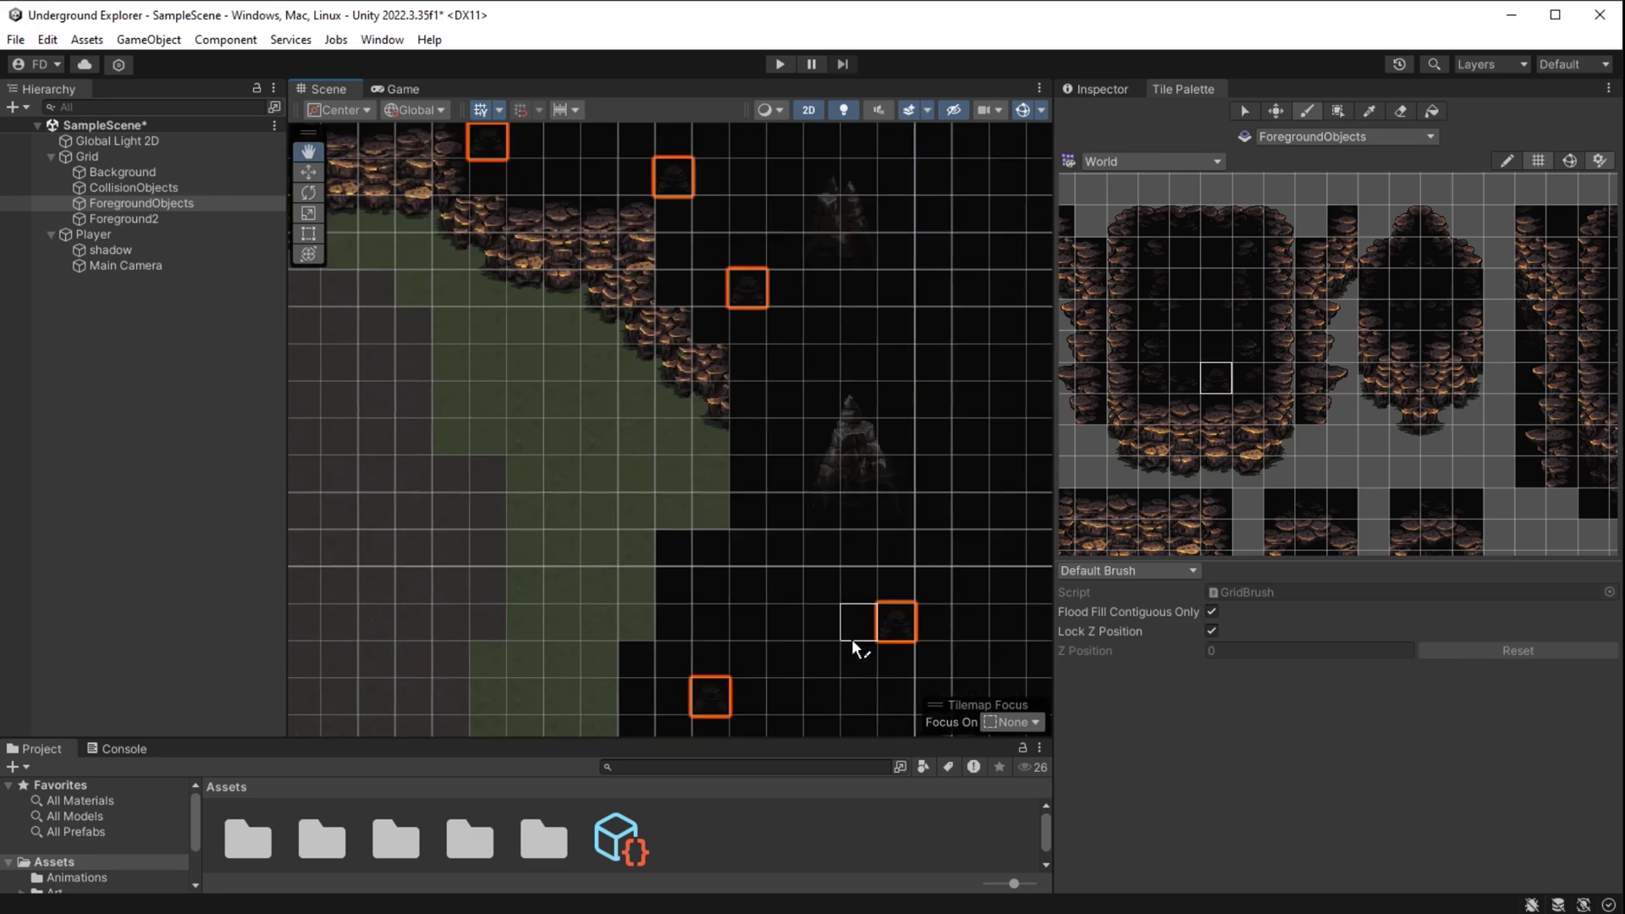
Scatter a few more faint dark rock tiles through the black area at the map's edge
click(747, 296)
click(786, 371)
click(895, 409)
Paint a two-by-four block of faint rock tiles from the World palette over the black area beside the western wall
scroll(1160, 379, up, 3)
drag(1213, 236, 1255, 363)
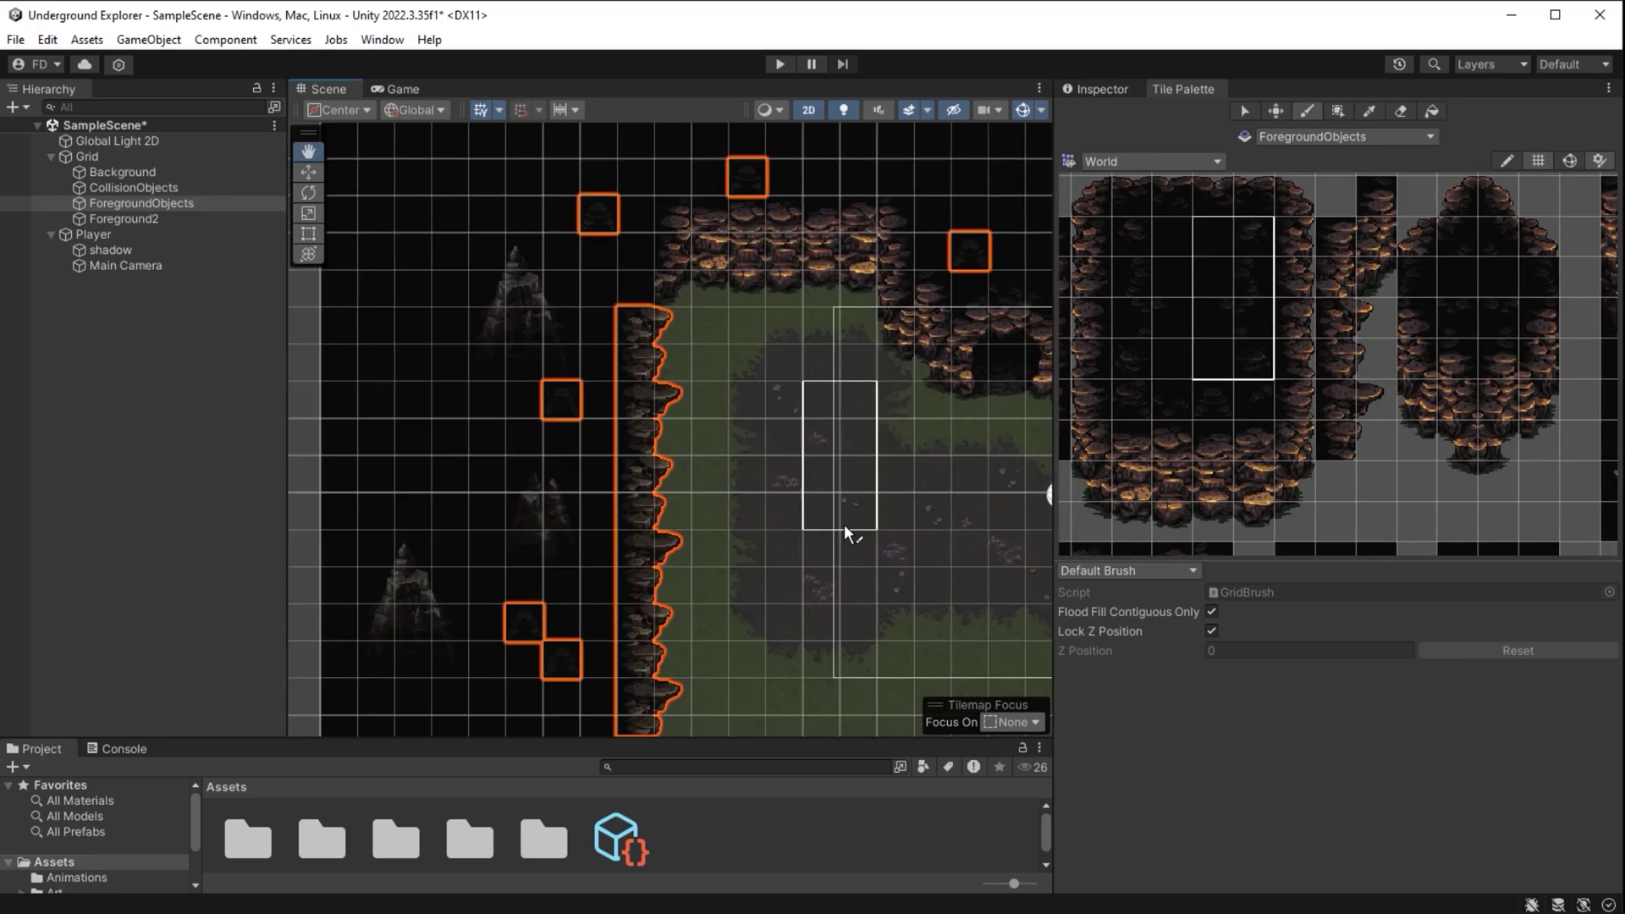
click(689, 551)
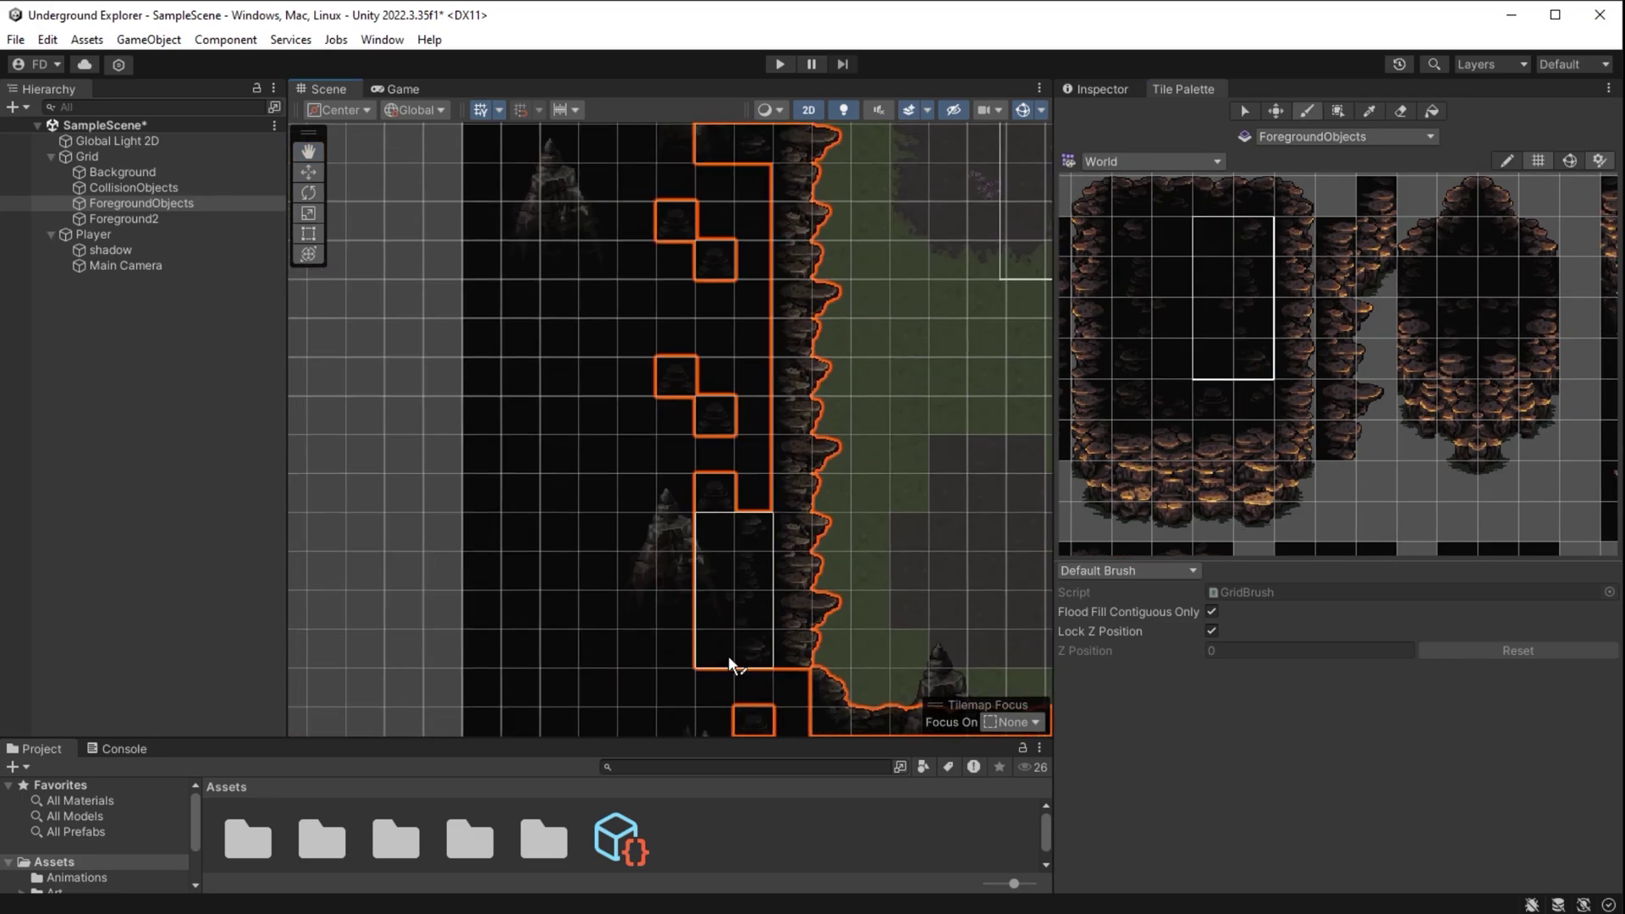
click(728, 656)
Pick a two-by-one faint rock tile pair and paint it into the black area just above the northern wall
drag(1211, 275, 1266, 321)
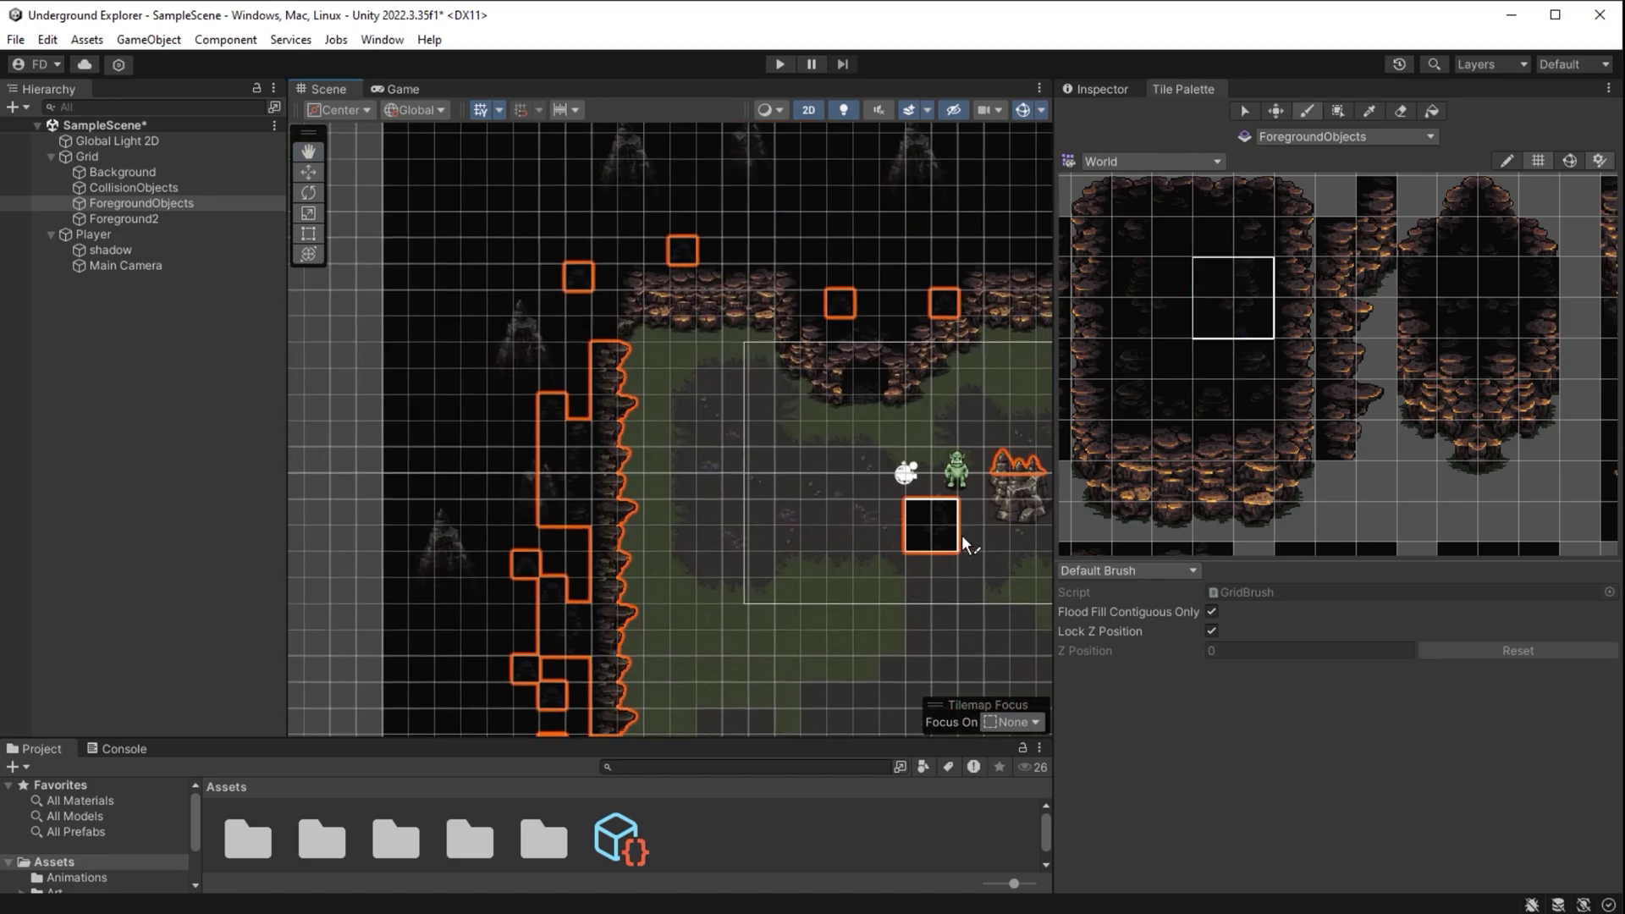
drag(1126, 392, 1164, 404)
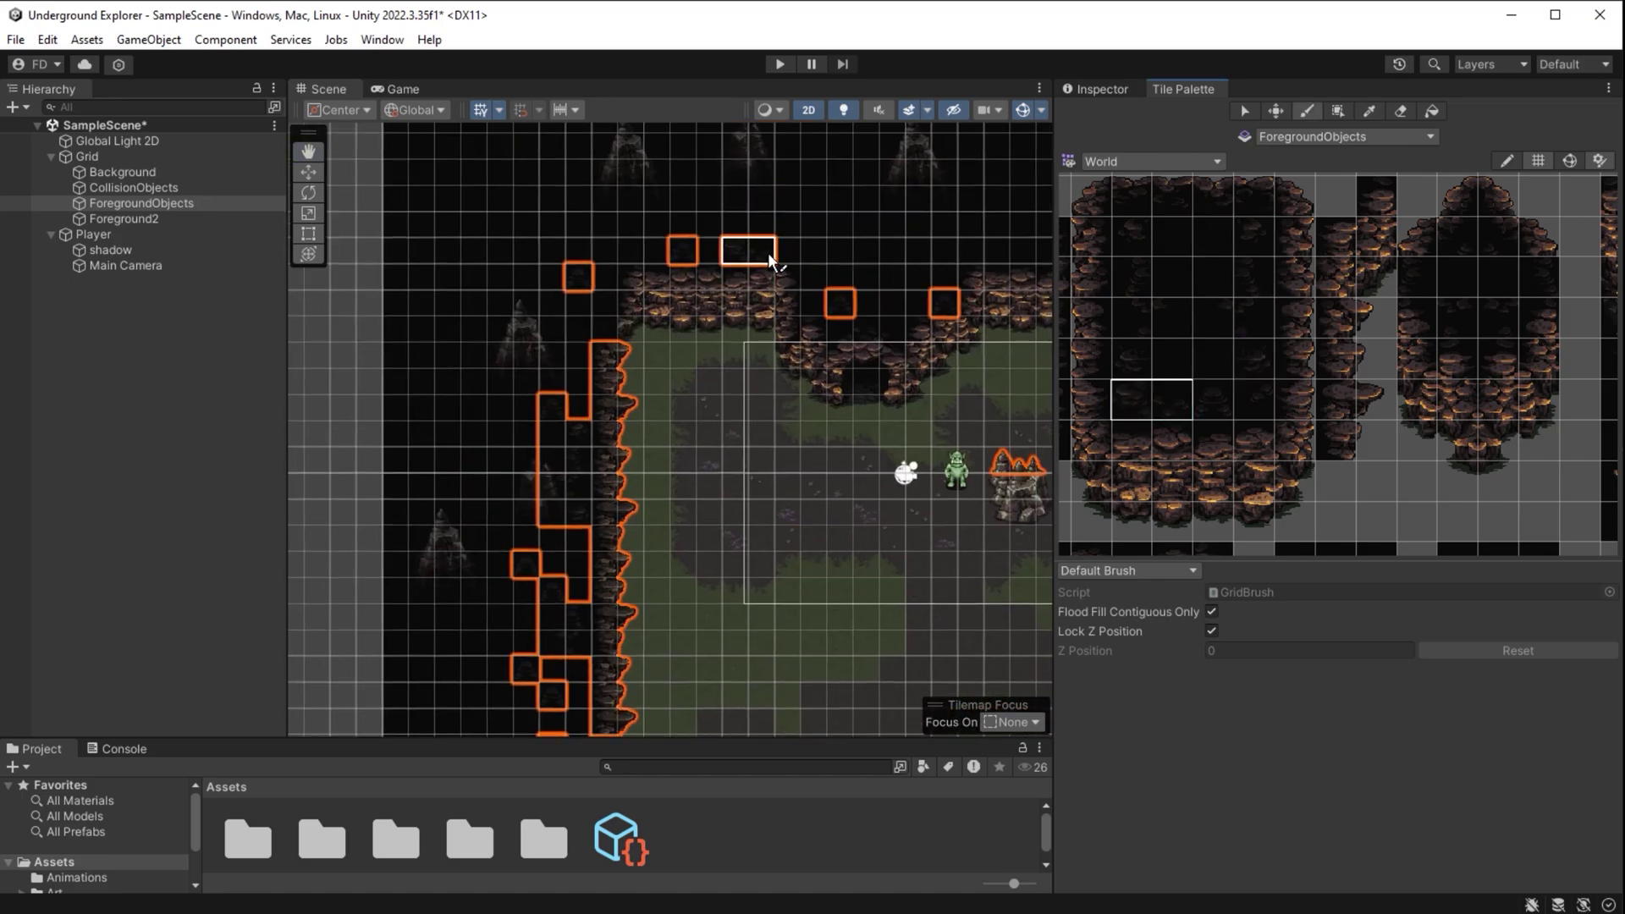
click(928, 252)
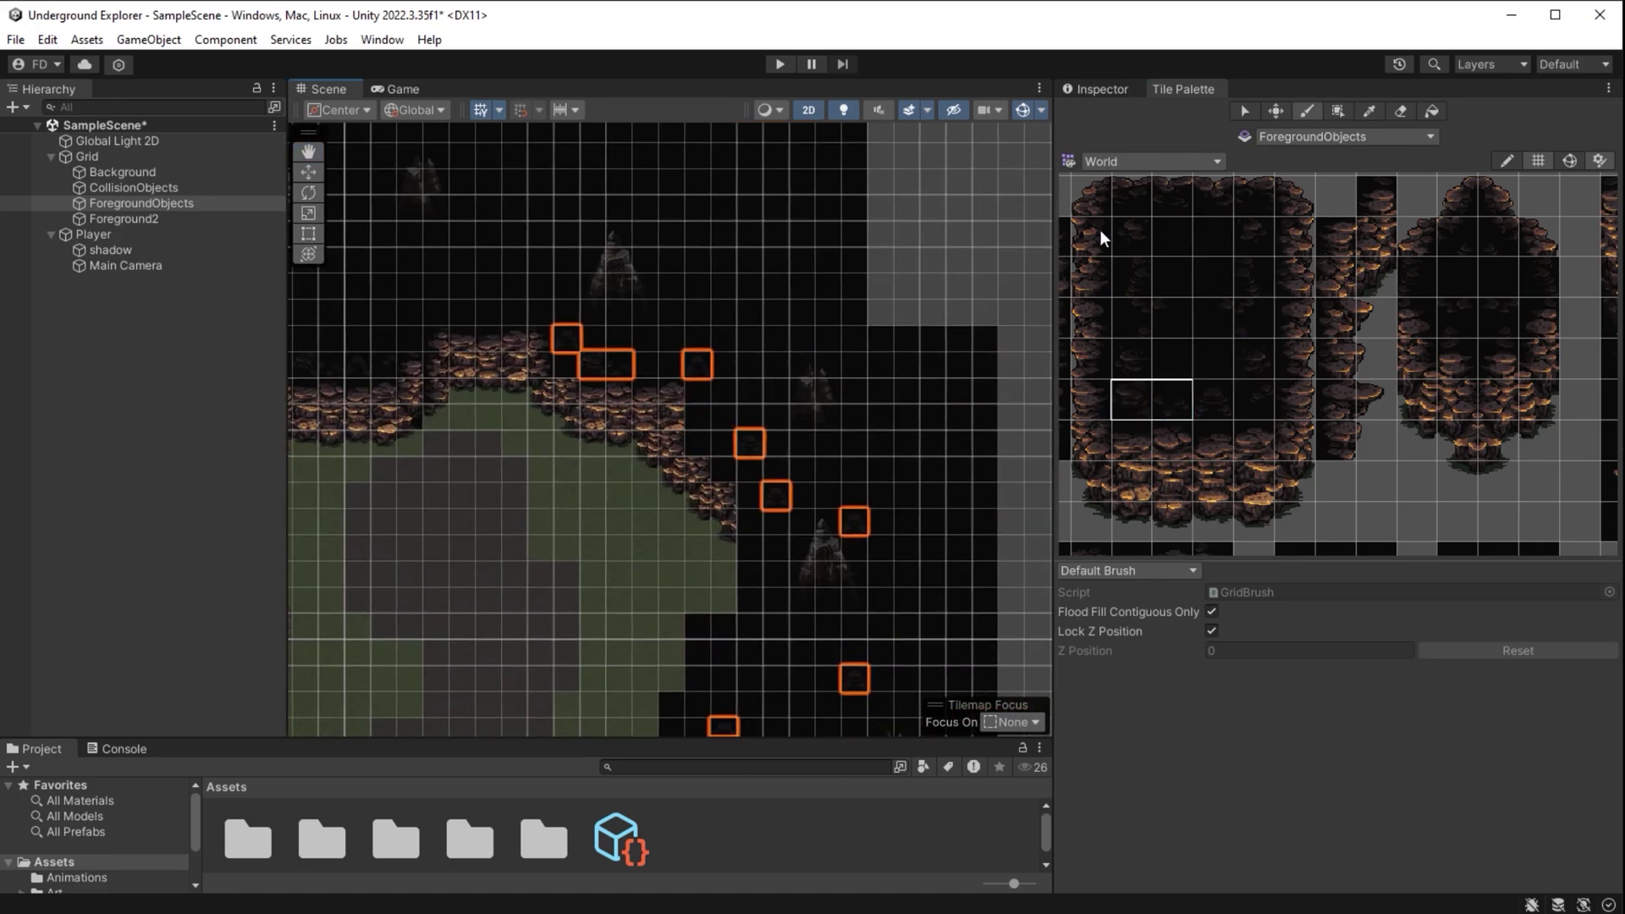
scroll(1126, 355, up, 1)
middle_drag(1126, 355, 1179, 388)
scroll(709, 450, up, 3)
mouse_move(1327, 487)
middle_down()
mouse_move(1284, 413)
mouse_move(1361, 368)
middle_up()
drag(1219, 369, 1169, 326)
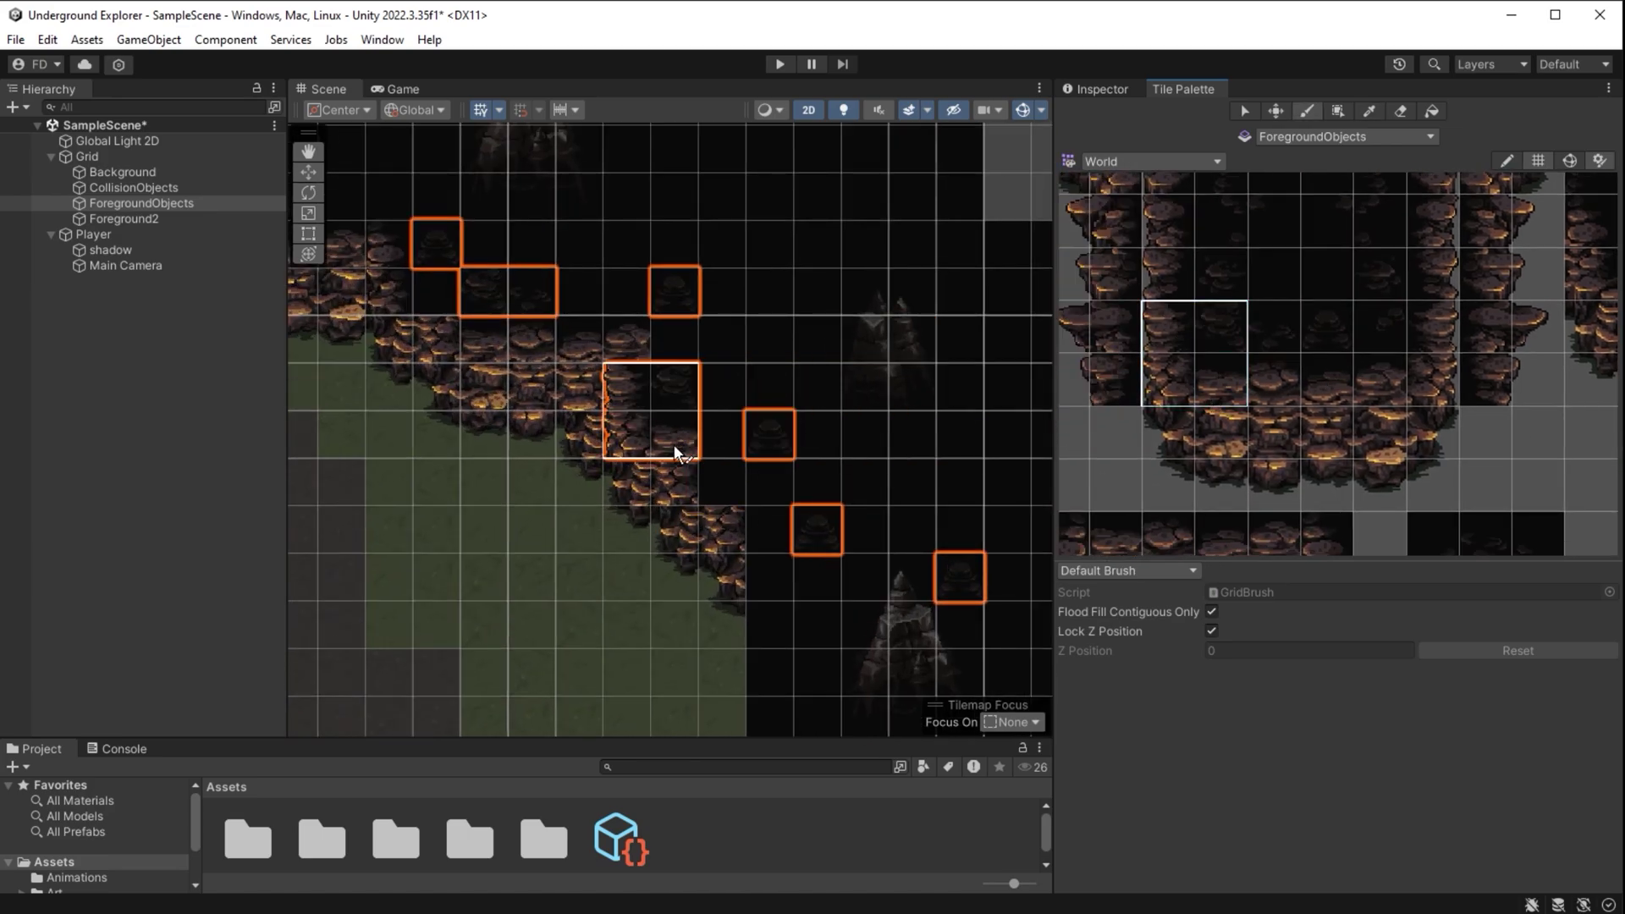
scroll(1257, 380, down, 3)
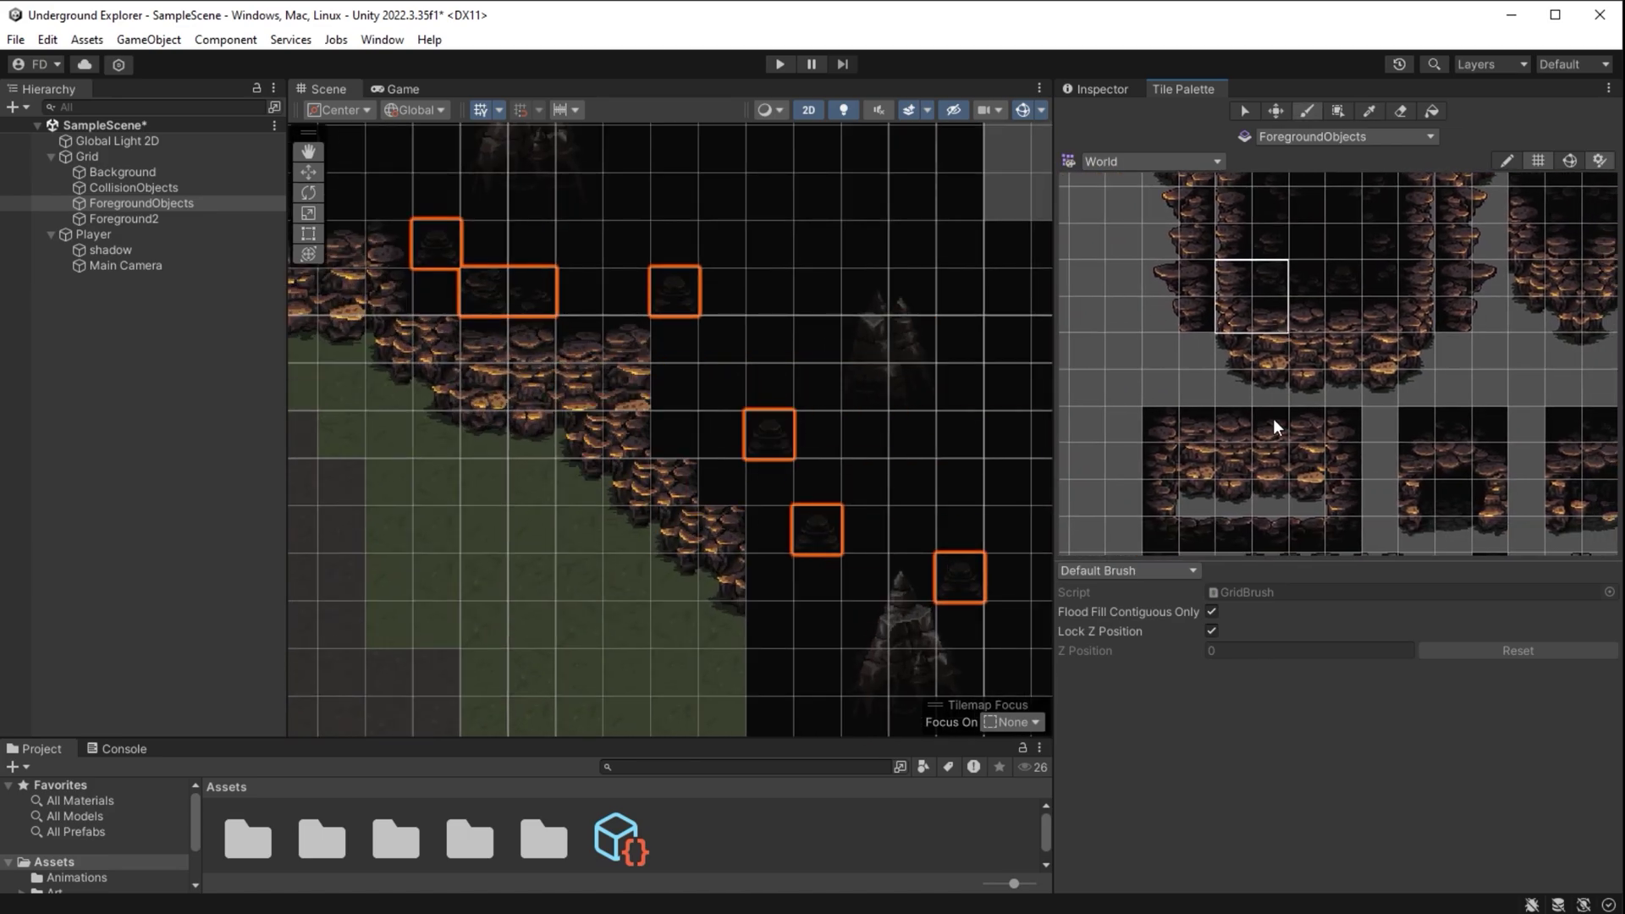
Paint right-edge rock wall tiles over the upper steps of the northeast wall
click(1307, 426)
mouse_move(1306, 426)
mouse_down()
mouse_move(1352, 428)
mouse_move(1344, 462)
mouse_up()
click(708, 388)
click(716, 452)
click(1343, 461)
click(731, 505)
Place single right-edge wall tiles down the lower steps of the northeast wall to close off its outer side
mouse_move(1320, 270)
middle_down()
mouse_move(1332, 316)
mouse_move(1298, 252)
middle_up()
mouse_move(1285, 404)
mouse_down()
mouse_move(1323, 437)
mouse_move(1323, 408)
mouse_up()
click(1320, 406)
click(783, 487)
click(1320, 441)
click(770, 530)
click(1317, 478)
click(770, 578)
middle_drag(847, 624, 874, 531)
click(1321, 441)
click(797, 486)
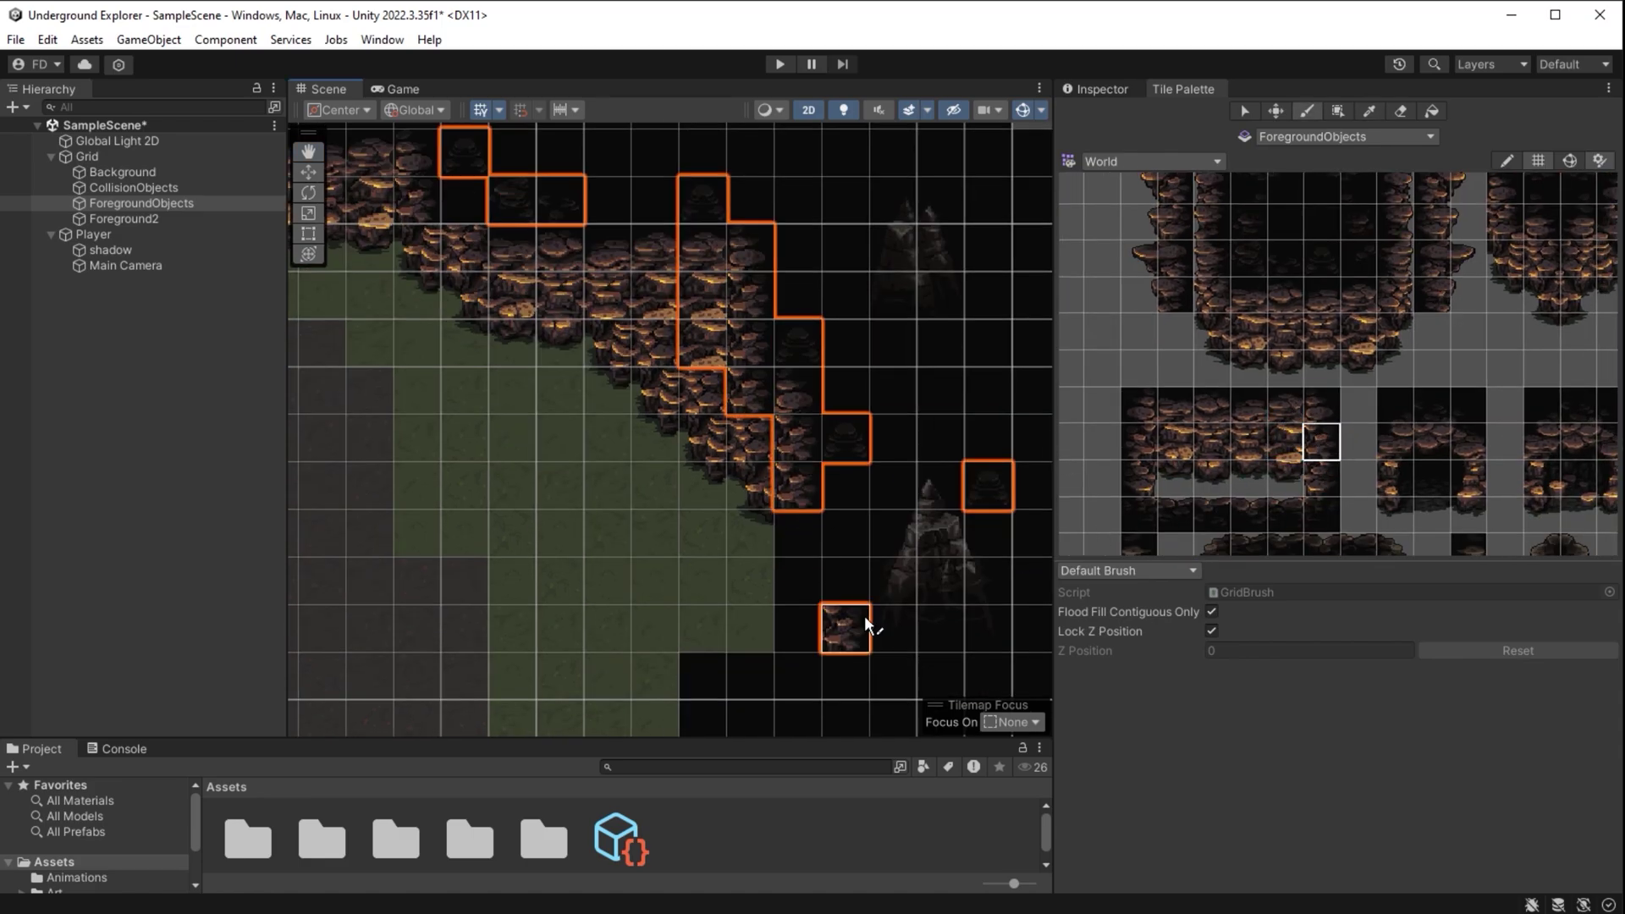
Paint the jagged left-facing cliff block, two by four tiles, down the map's eastern edge to the southeast corner
scroll(1409, 393, down, 5)
middle_drag(1414, 386, 1421, 157)
drag(1206, 352, 1228, 434)
click(791, 695)
scroll(809, 652, up, 1)
middle_drag(809, 652, 865, 395)
click(775, 546)
mouse_move(777, 377)
mouse_down()
mouse_move(779, 541)
mouse_move(820, 710)
mouse_up()
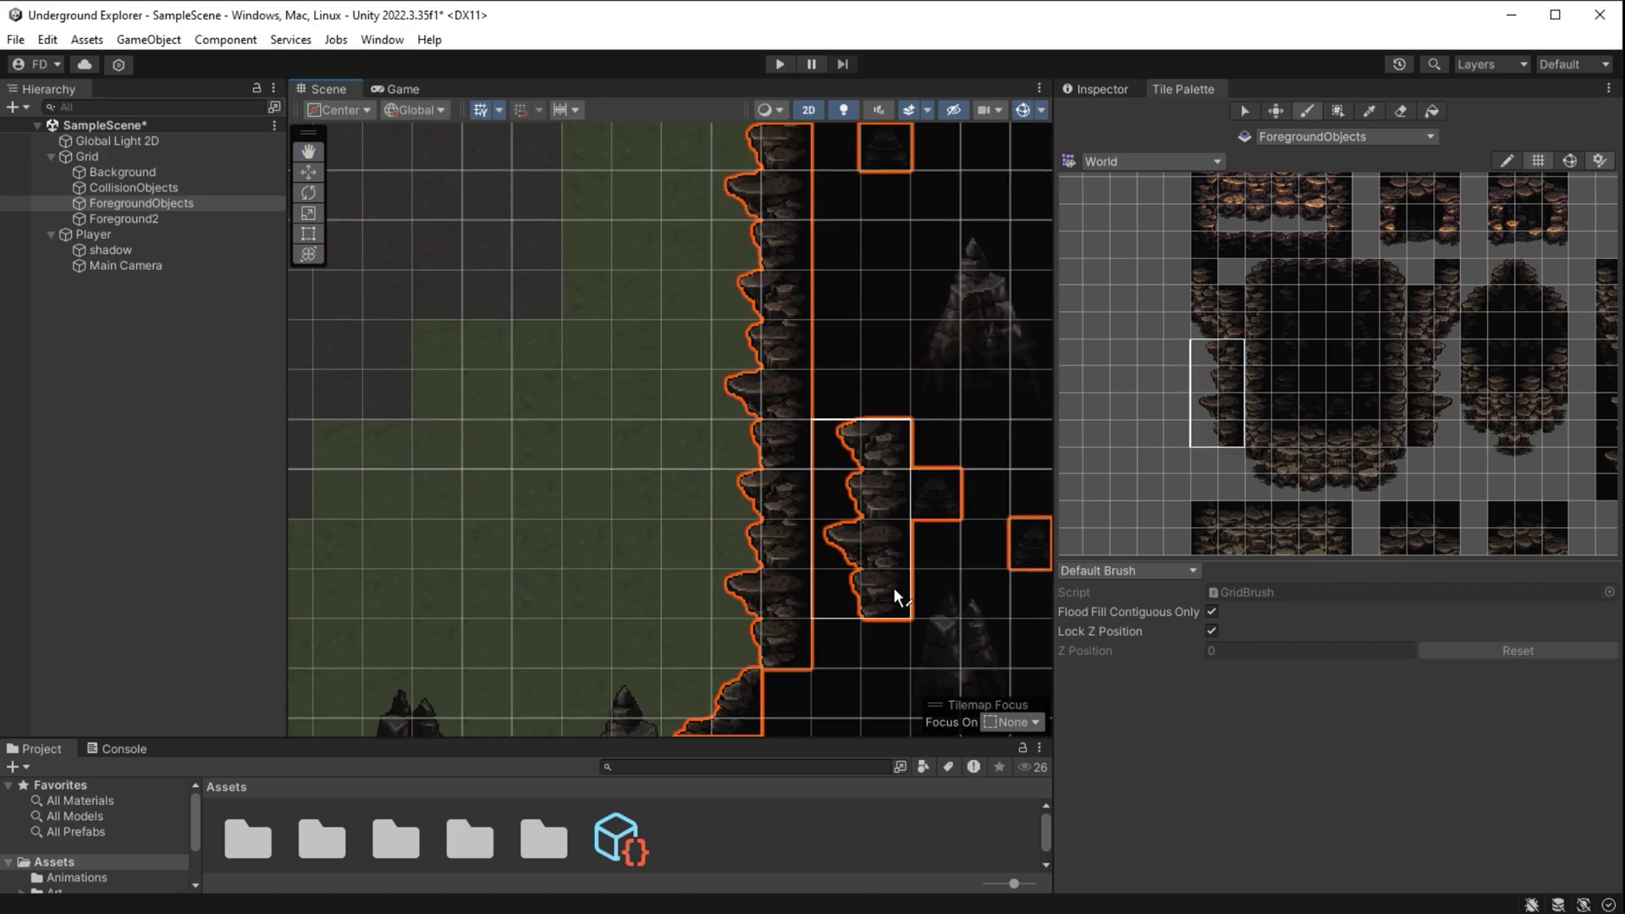
Pick dark rock tiles from the oval formation in the World palette and use them at the southeast corner
middle_drag(1439, 404, 1415, 290)
mouse_move(1323, 319)
middle_down()
mouse_move(1288, 420)
mouse_move(1198, 429)
mouse_move(1181, 452)
middle_up()
click(1340, 283)
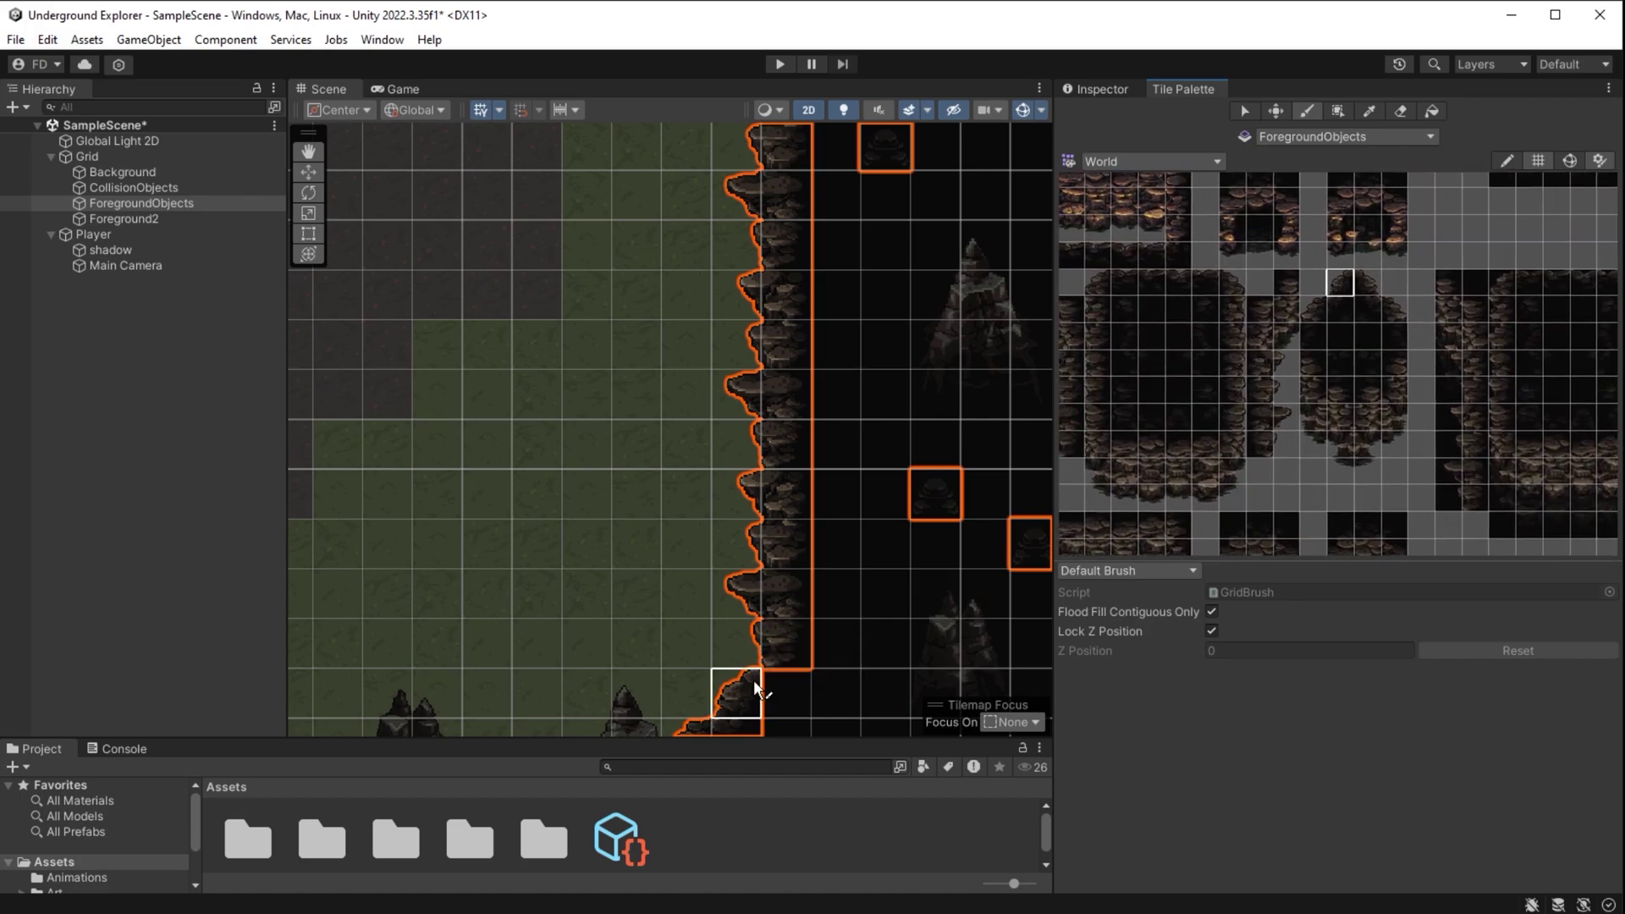
click(1335, 308)
middle_drag(891, 624, 927, 489)
drag(1343, 338, 1368, 339)
click(875, 617)
Join the upper and lower sections of the eastern wall with dark corner and top-edge rock tiles at the inward step
scroll(982, 521, down, 3)
middle_drag(939, 151, 904, 628)
mouse_move(1136, 324)
middle_down()
mouse_move(1142, 426)
mouse_move(1228, 512)
mouse_move(1230, 391)
middle_up()
middle_drag(1213, 452, 1222, 292)
middle_drag(1266, 471, 1155, 554)
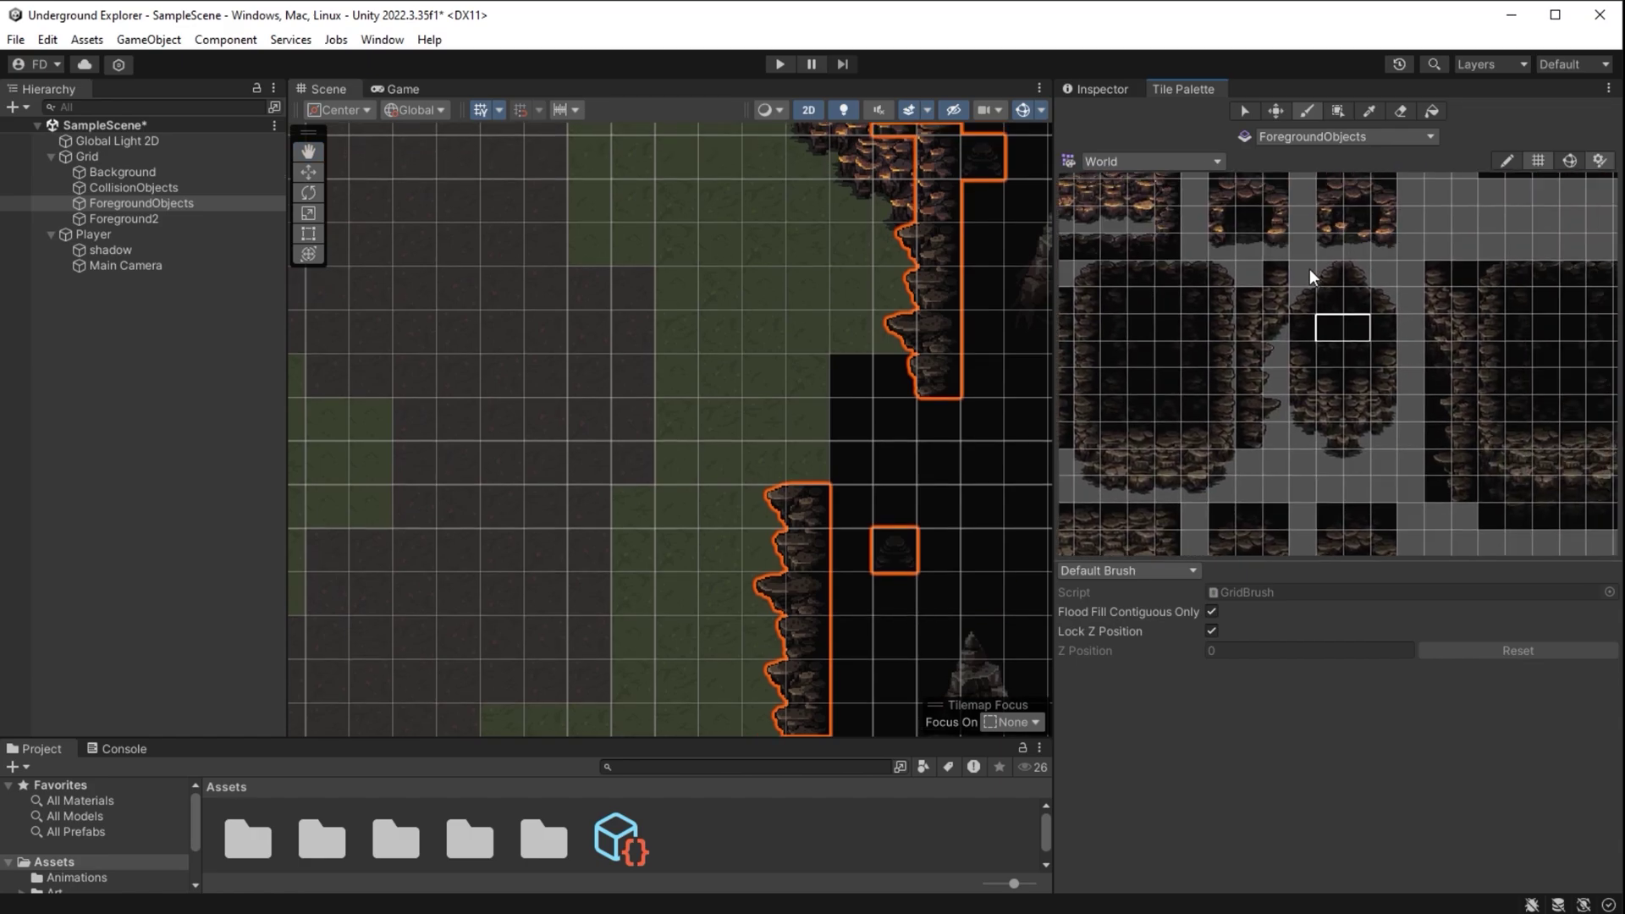
drag(1307, 273, 1331, 329)
click(1323, 280)
click(896, 346)
click(1193, 273)
click(861, 368)
click(1088, 273)
click(816, 378)
Complete the eastern wall's left edge below the inward step and fill in faint rock tiles behind the joint
middle_drag(1161, 302, 1197, 317)
click(1123, 316)
click(810, 418)
click(1138, 335)
click(814, 461)
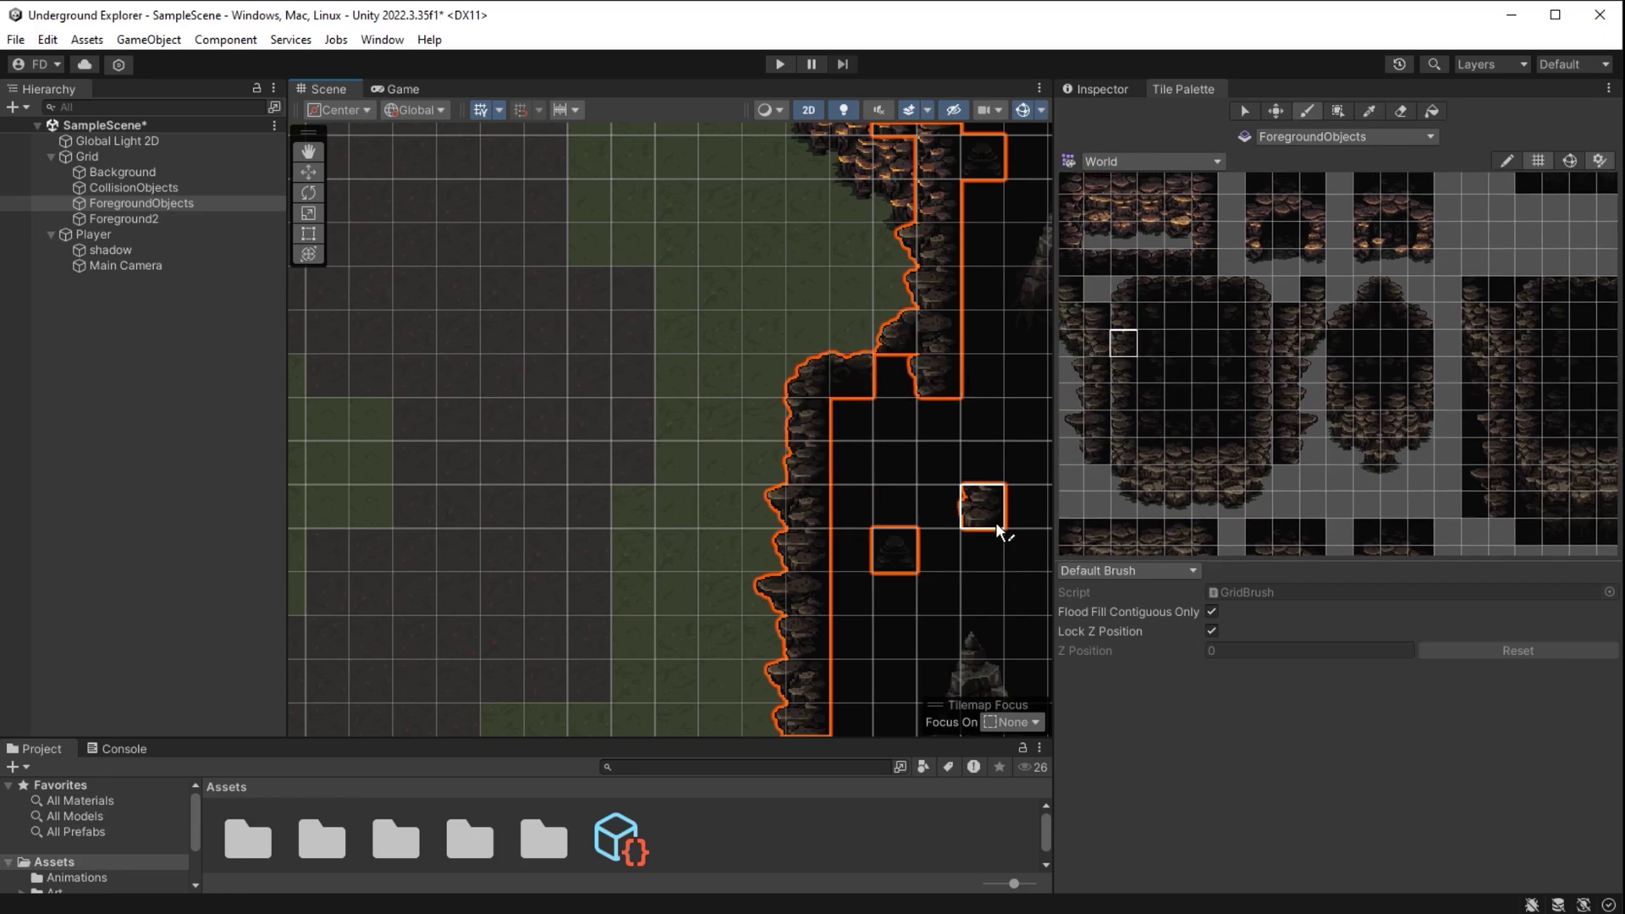
click(1150, 318)
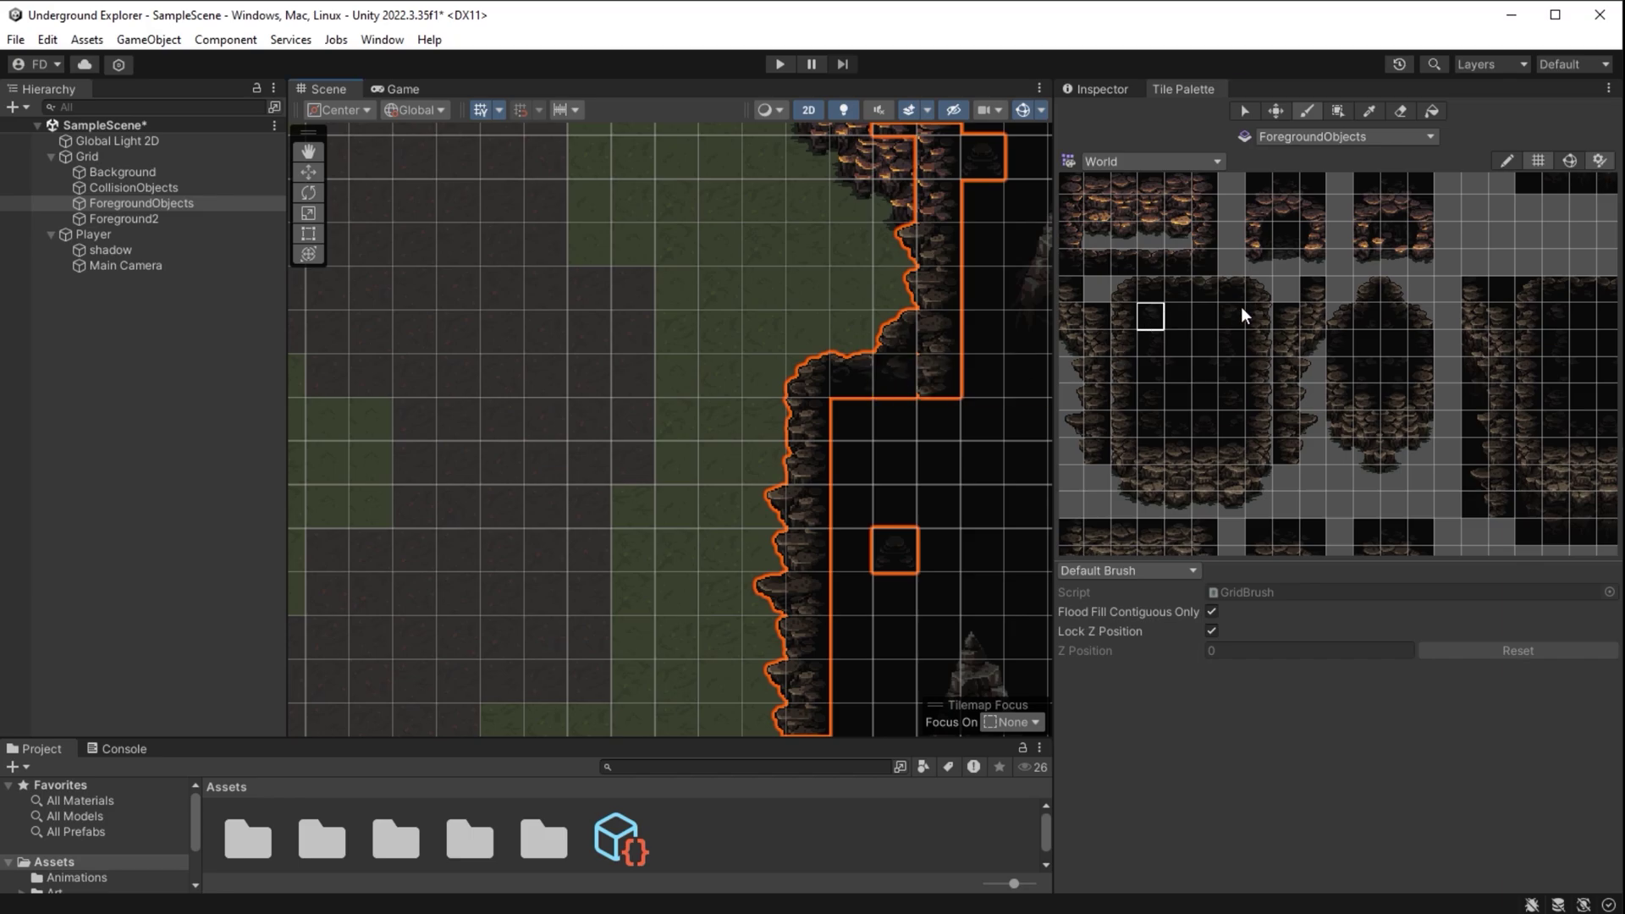
click(1204, 316)
click(959, 377)
click(983, 333)
Paint a one-by-five column of faint rock tiles repeatedly down the black area behind the lower eastern wall
drag(1149, 317, 1149, 423)
click(848, 587)
middle_drag(848, 587, 843, 249)
scroll(873, 506, up, 1)
click(850, 511)
middle_drag(881, 718, 866, 521)
click(840, 591)
Start a playtest in a maximized game view and walk the character northeast past the cave entrance
mouse_move(891, 579)
middle_down()
mouse_move(963, 461)
mouse_move(995, 453)
middle_up()
scroll(856, 524, down, 8)
middle_drag(941, 402, 975, 669)
middle_drag(983, 233, 1022, 541)
scroll(740, 592, down, 7)
scroll(811, 457, down, 5)
middle_drag(580, 690, 790, 461)
scroll(790, 461, up, 4)
key(ctrl+p)
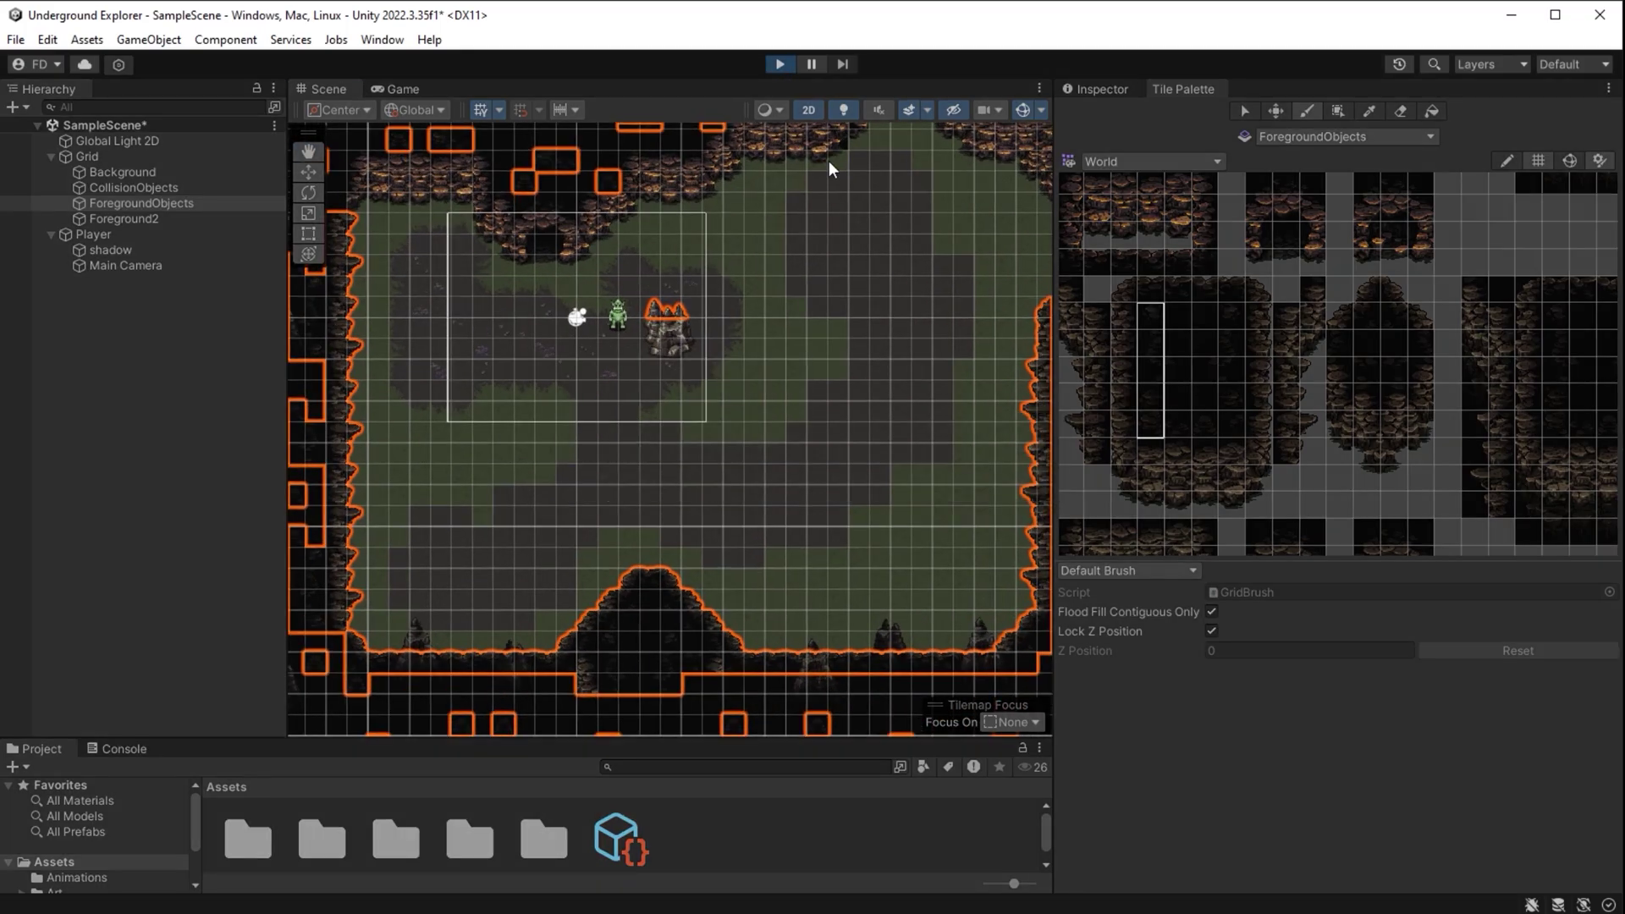
key(w)
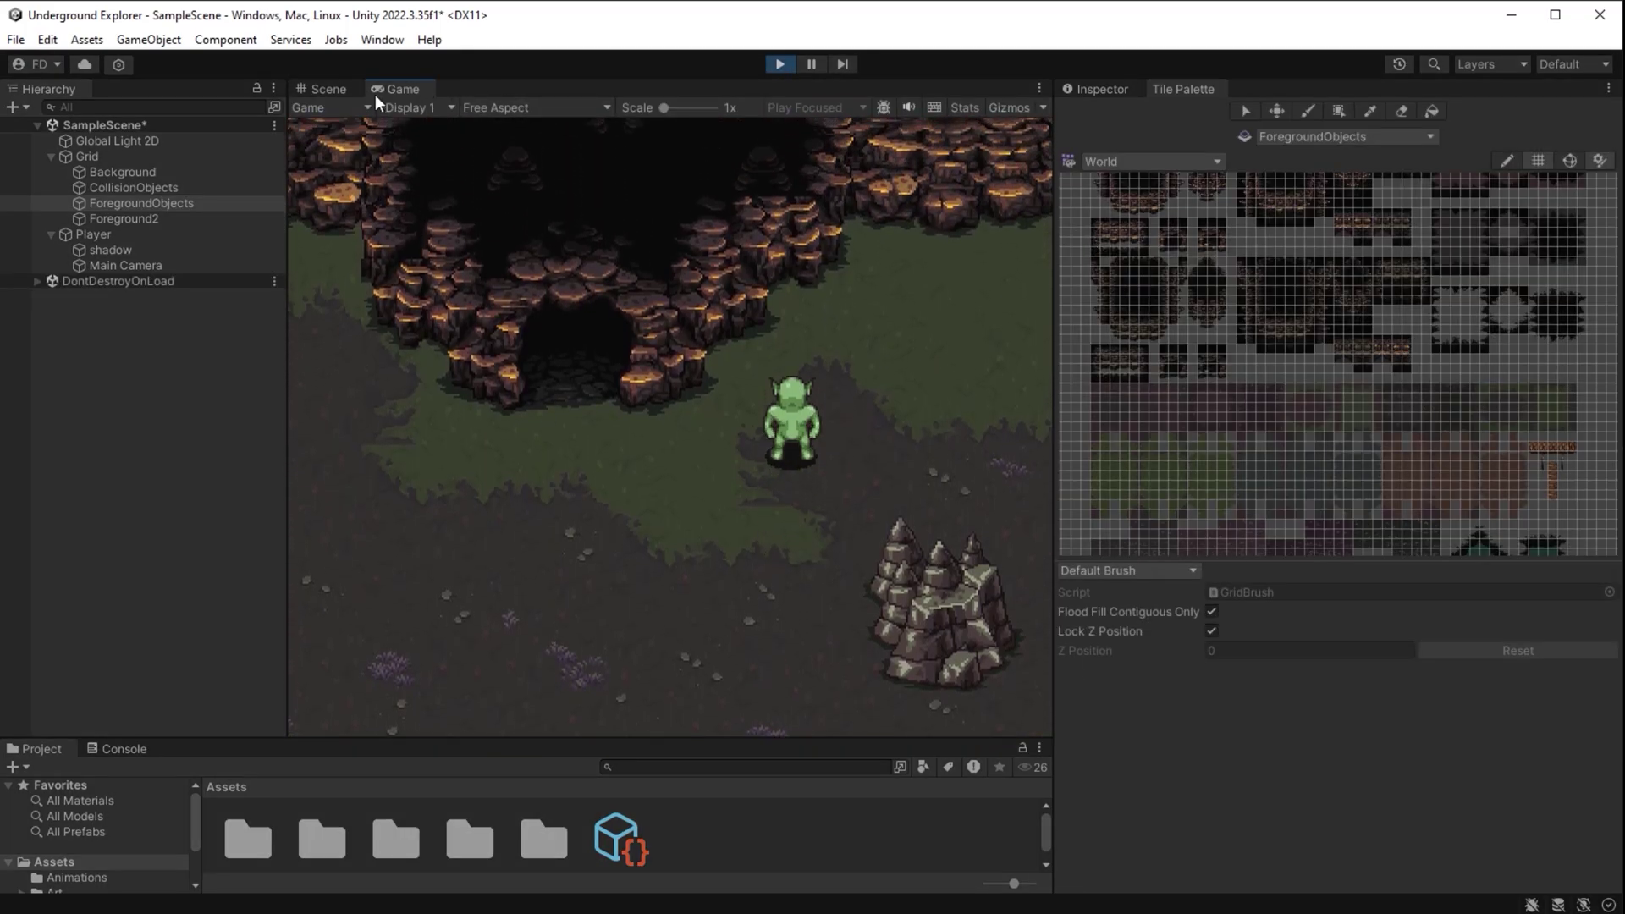
double_click(396, 89)
key(w)
key(d)
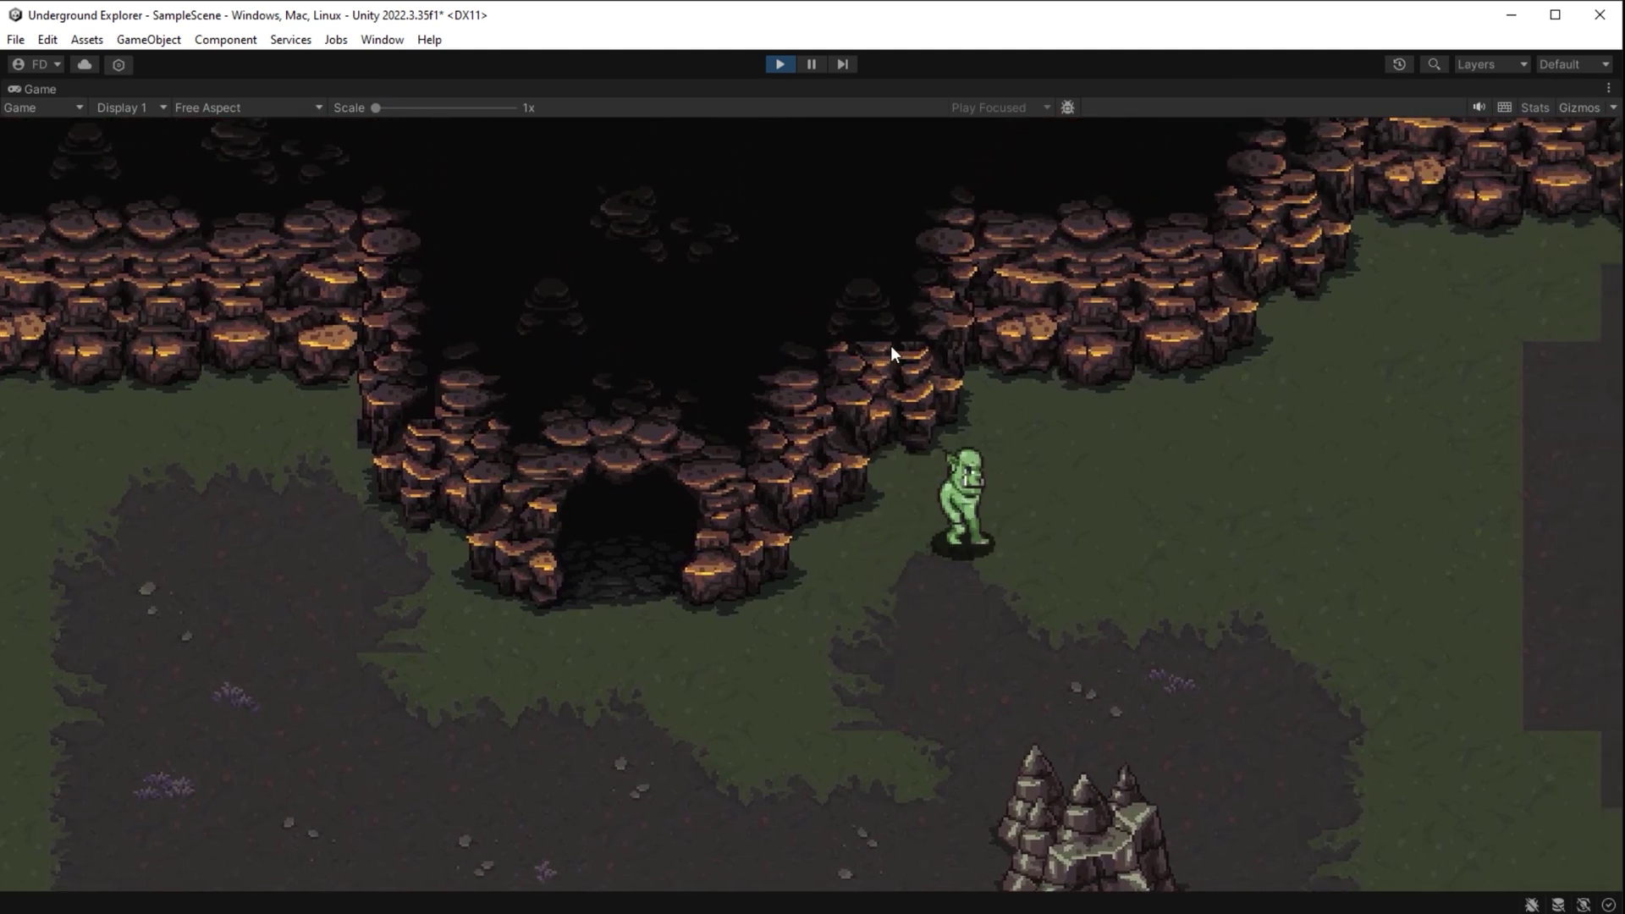
key(w)
key(d)
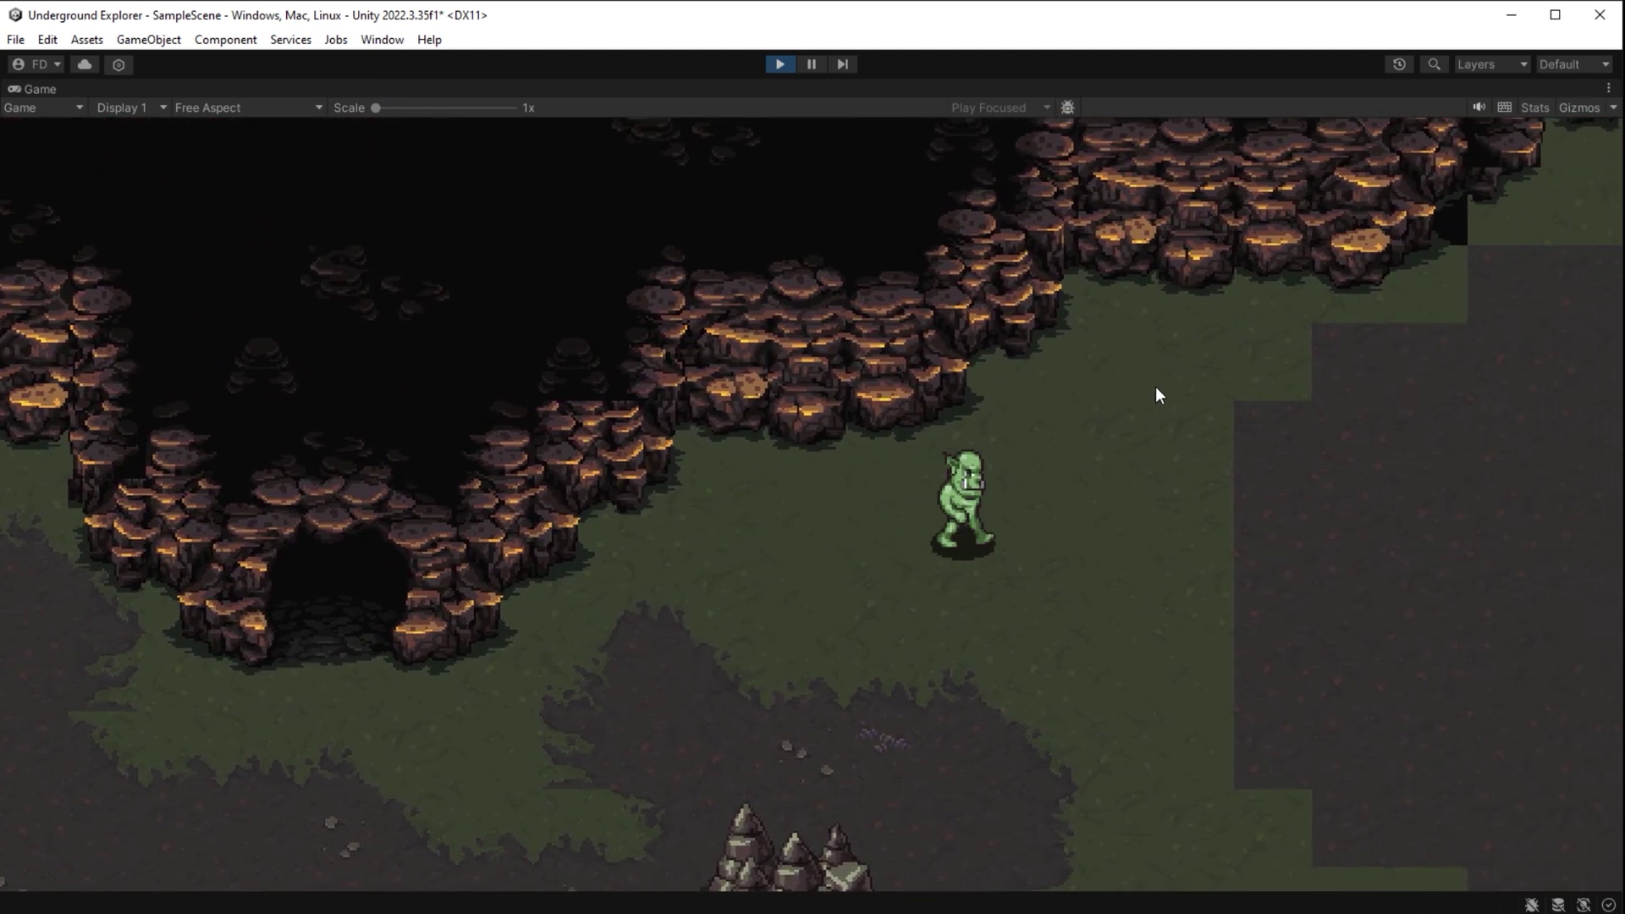
Walk the character along the stepped northern wall and down to the new northeast wall
key(d)
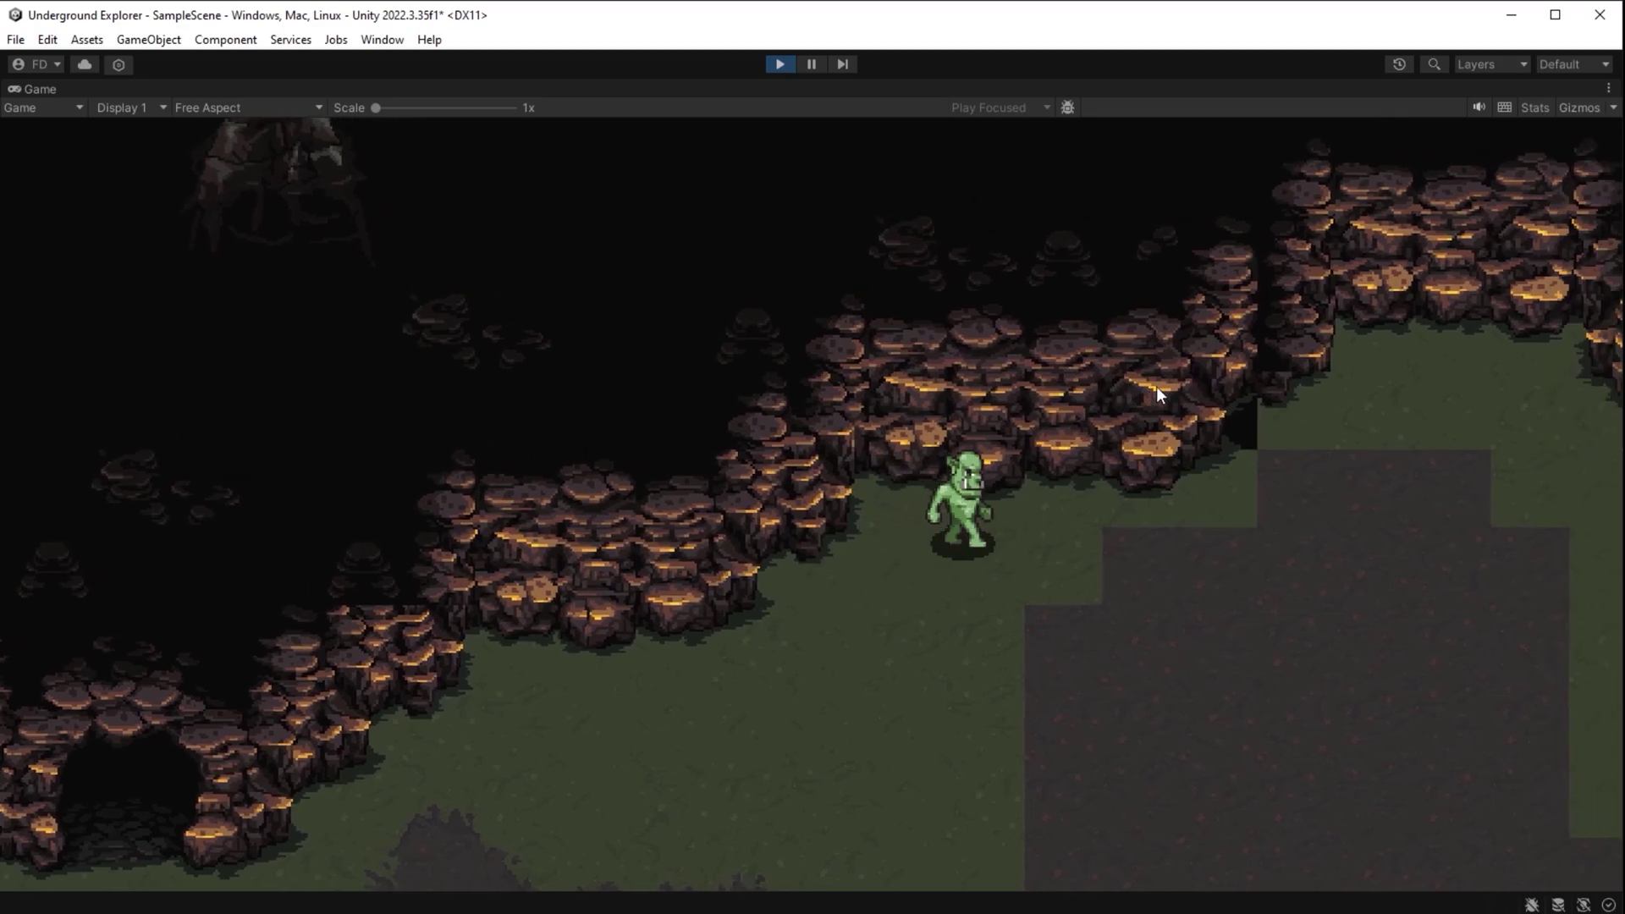
key(d)
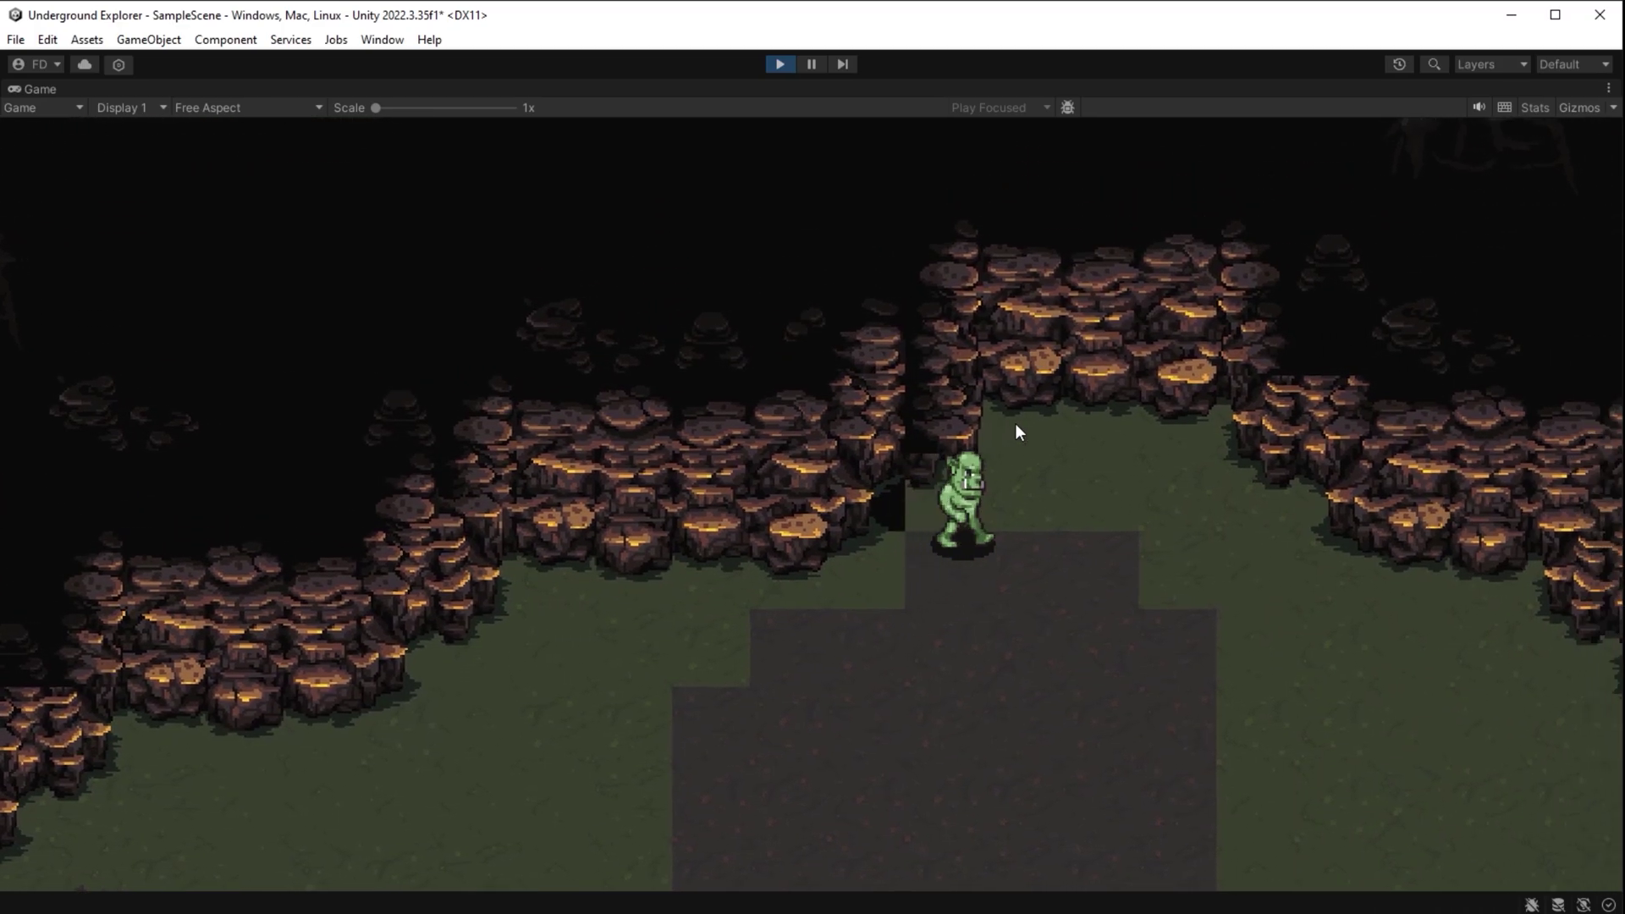
key(d)
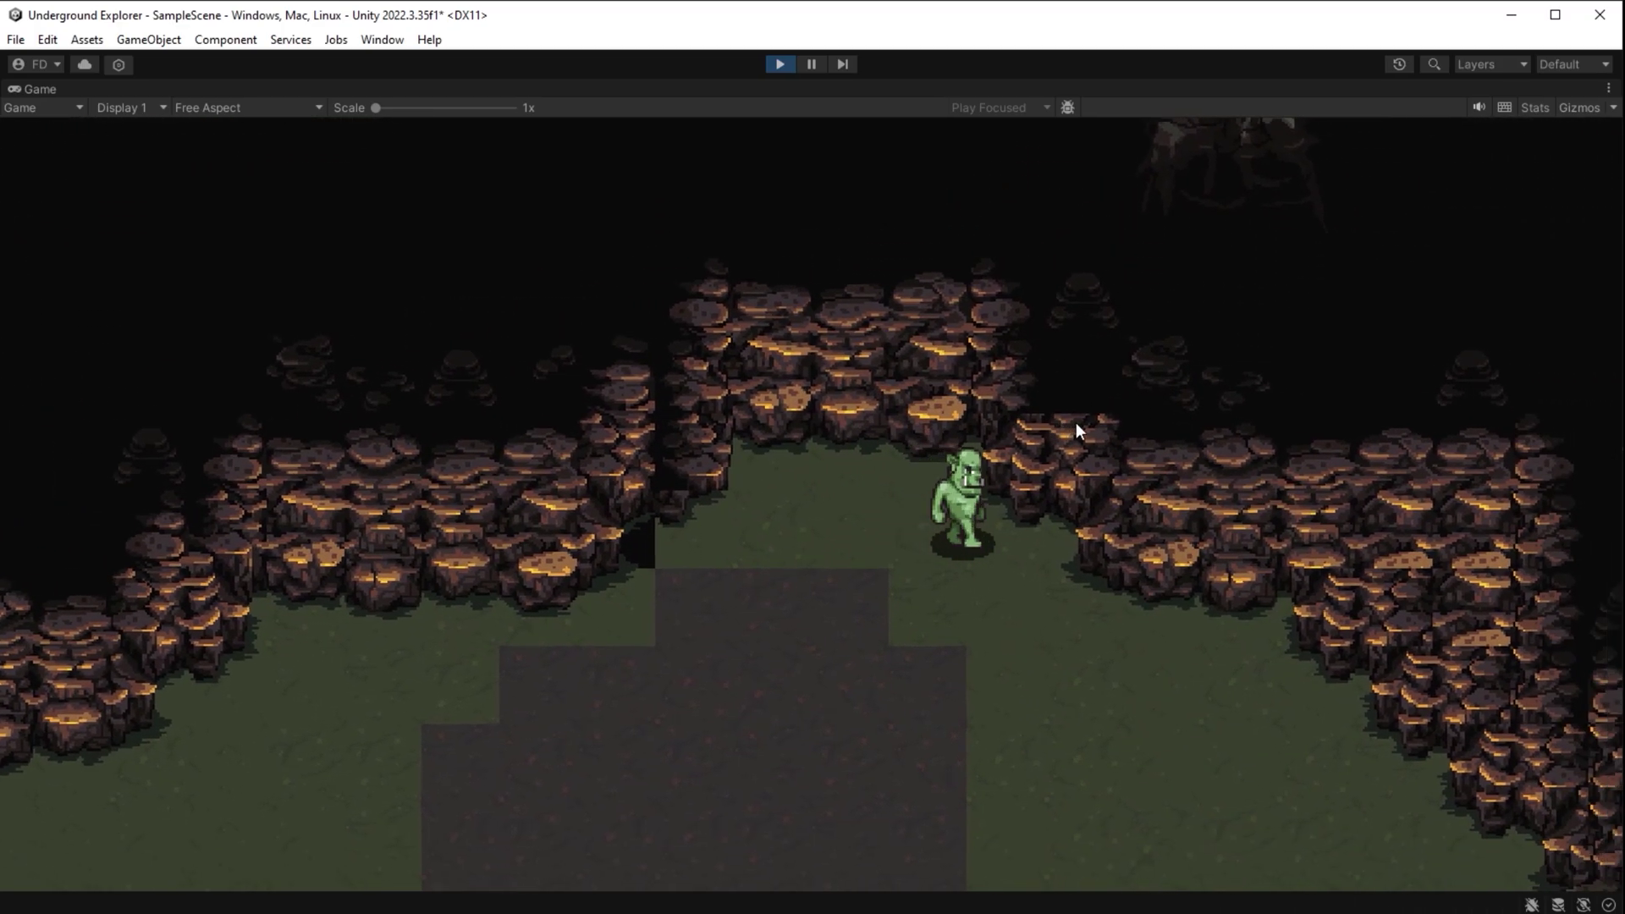
key(d)
key(s)
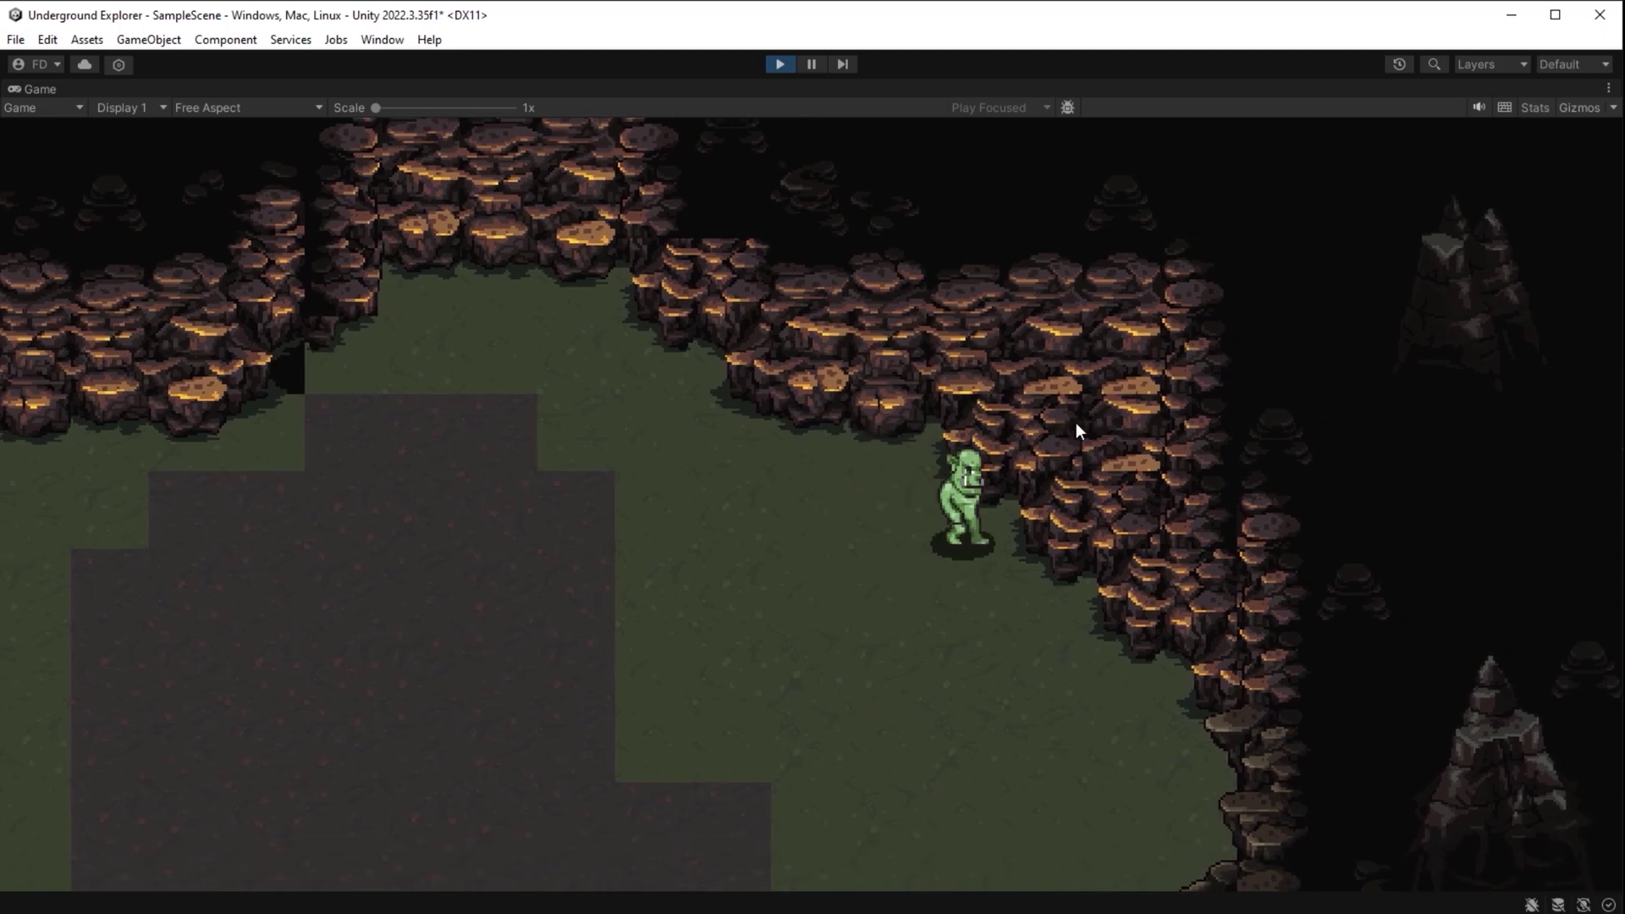
key(d)
key(s)
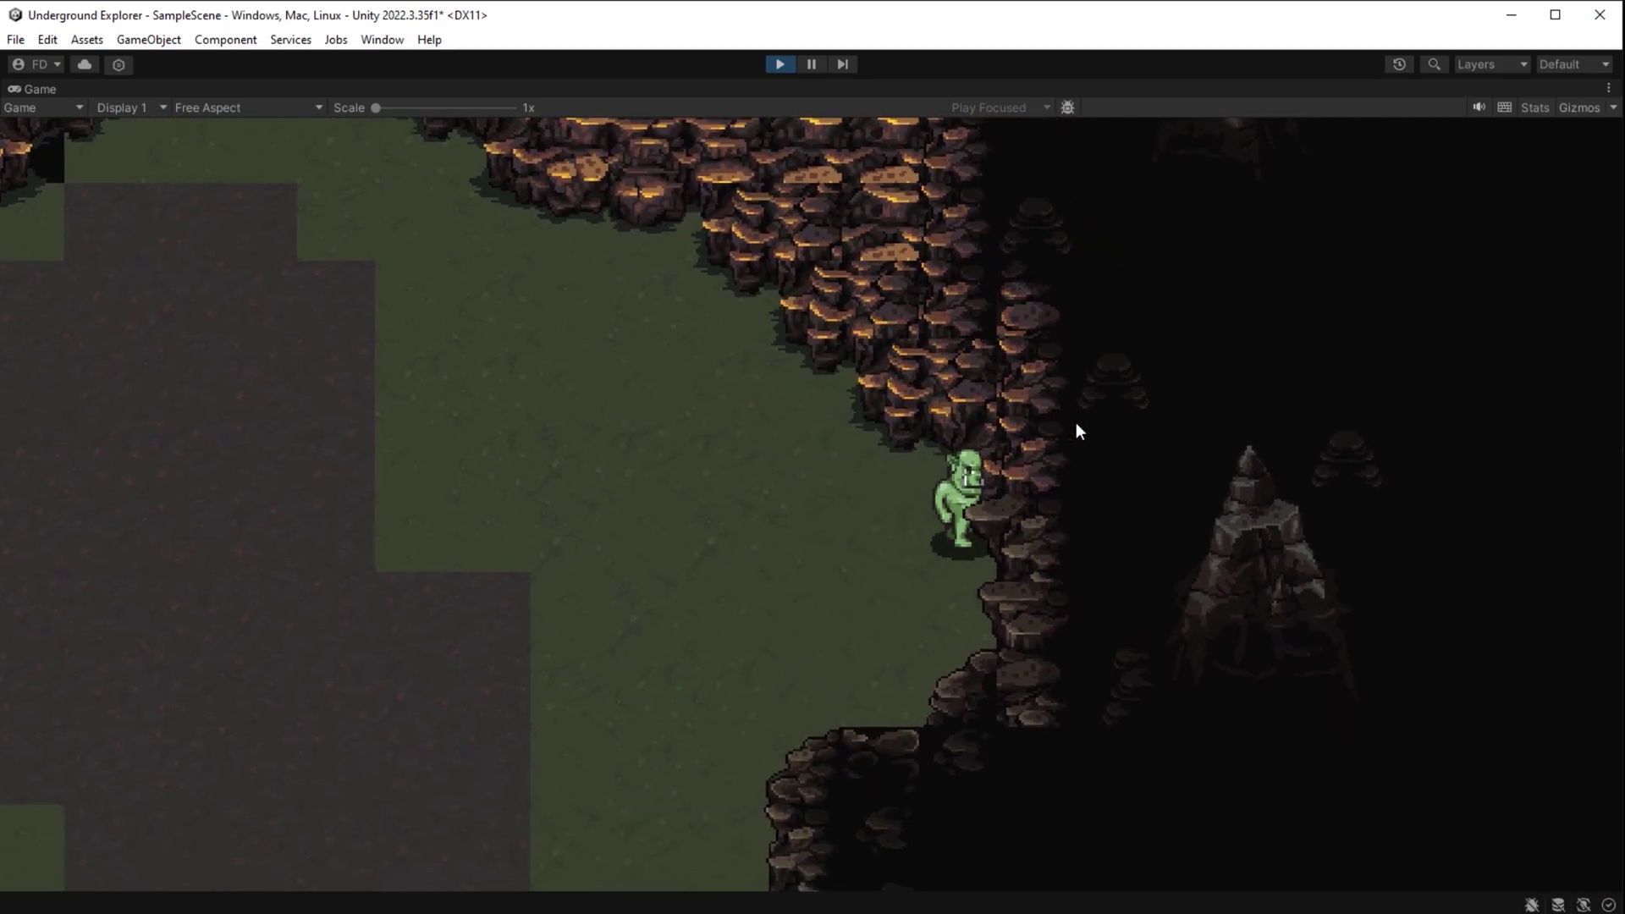
Walk the character around the inward step and down along the eastern wall to the southeast corner
key(s)
key(a)
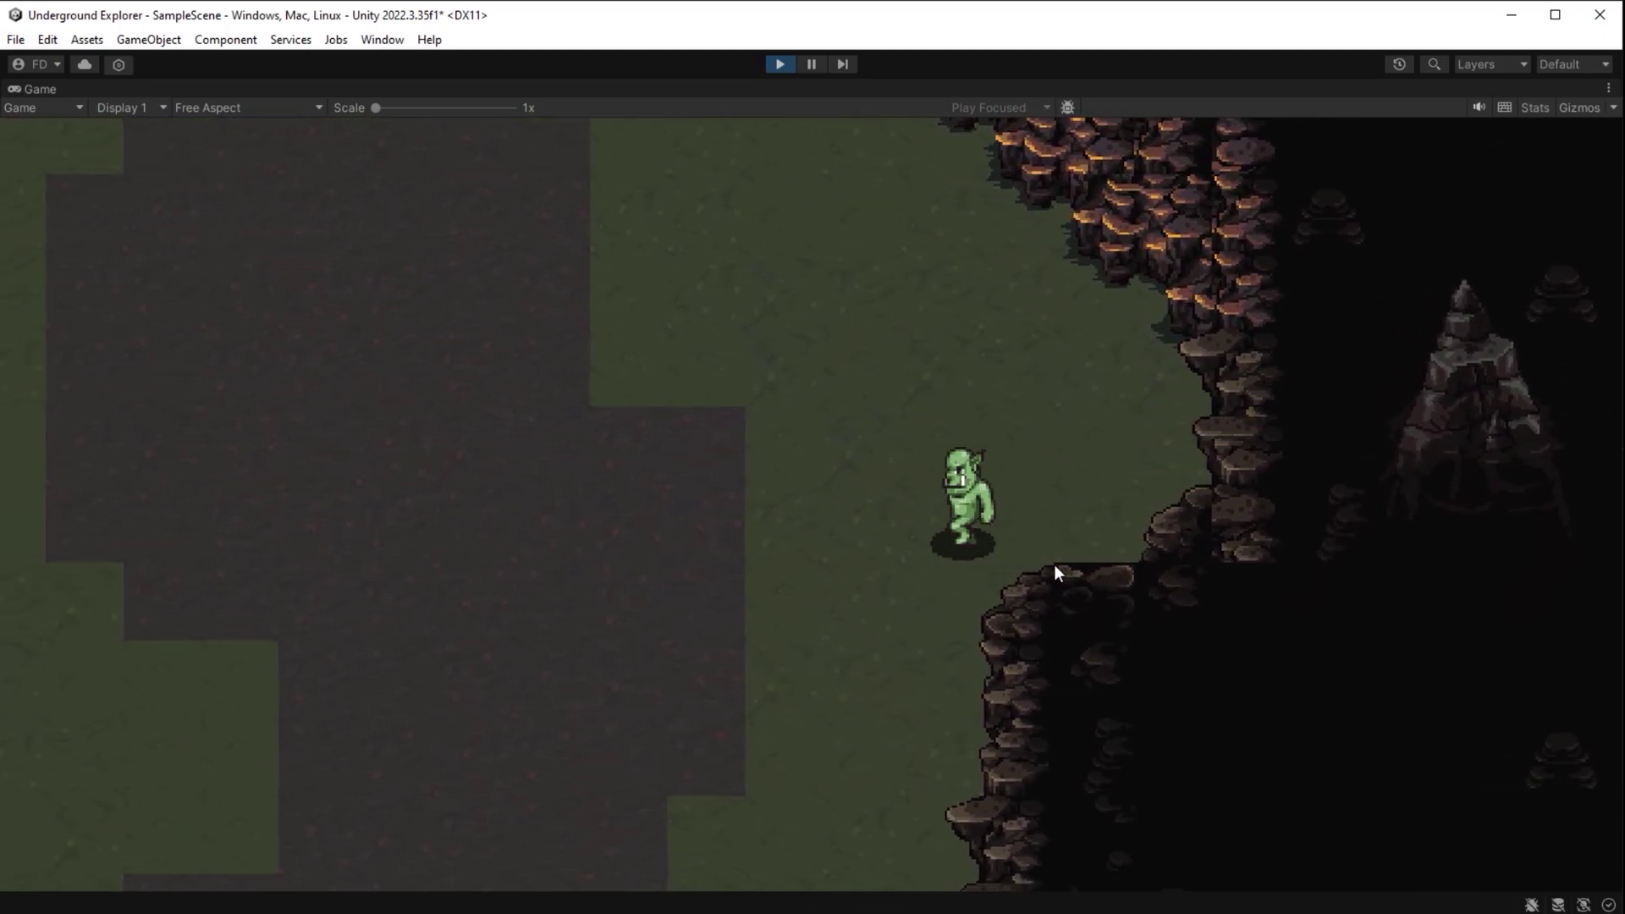
key(s)
key(d)
key(s)
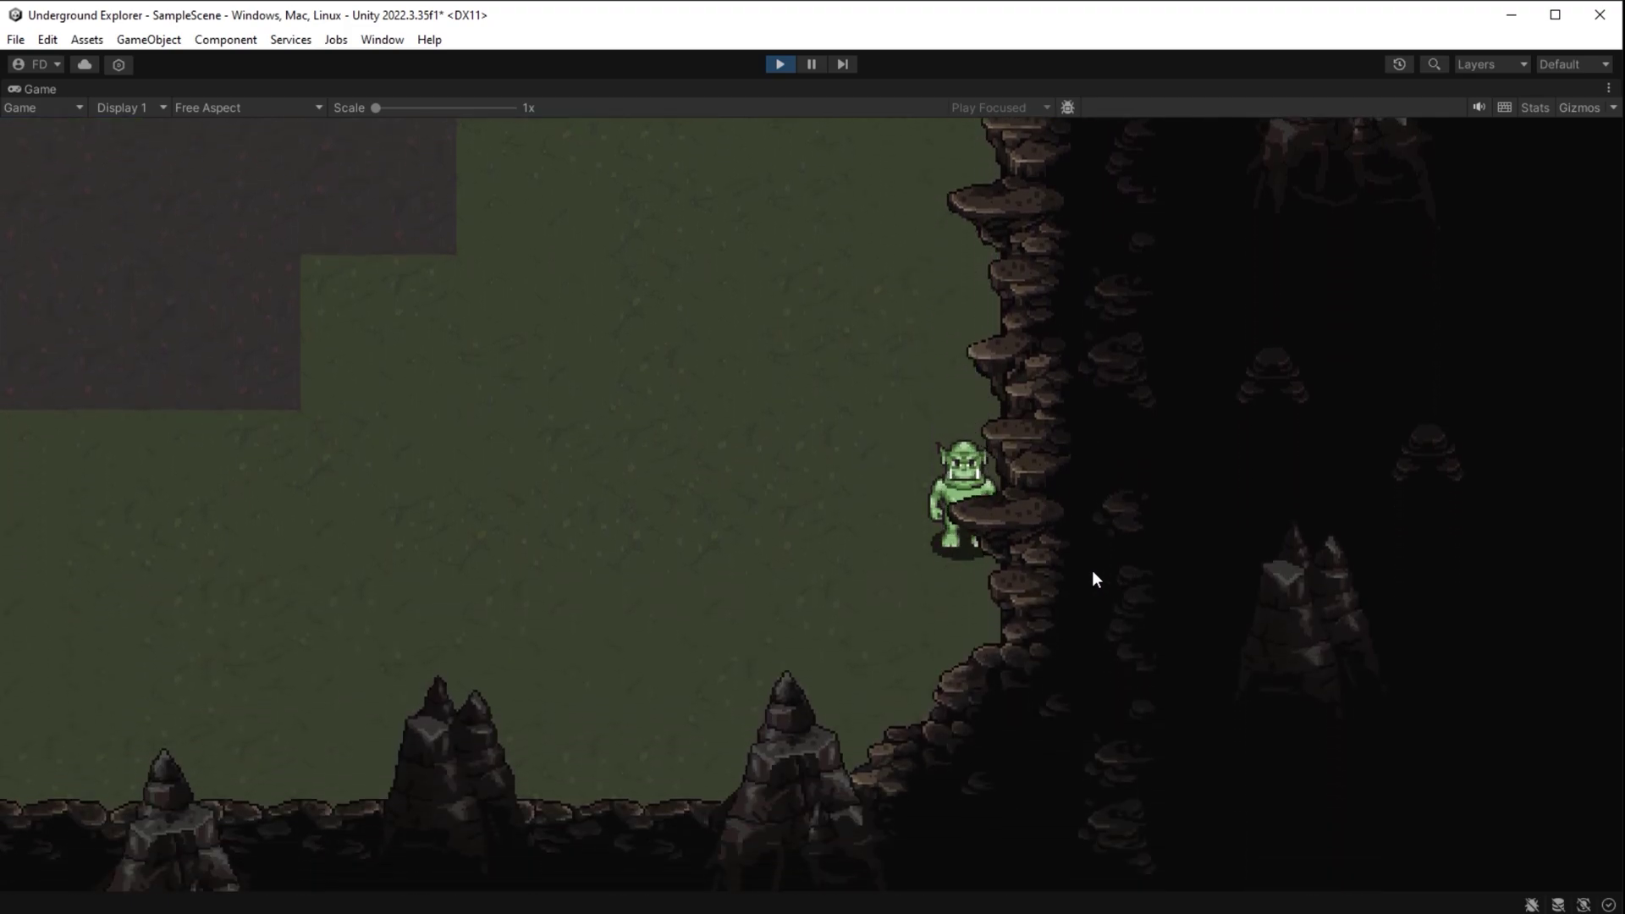
Walk the character west along the southern edge, around the rock mound and behind the dark spires
key(a)
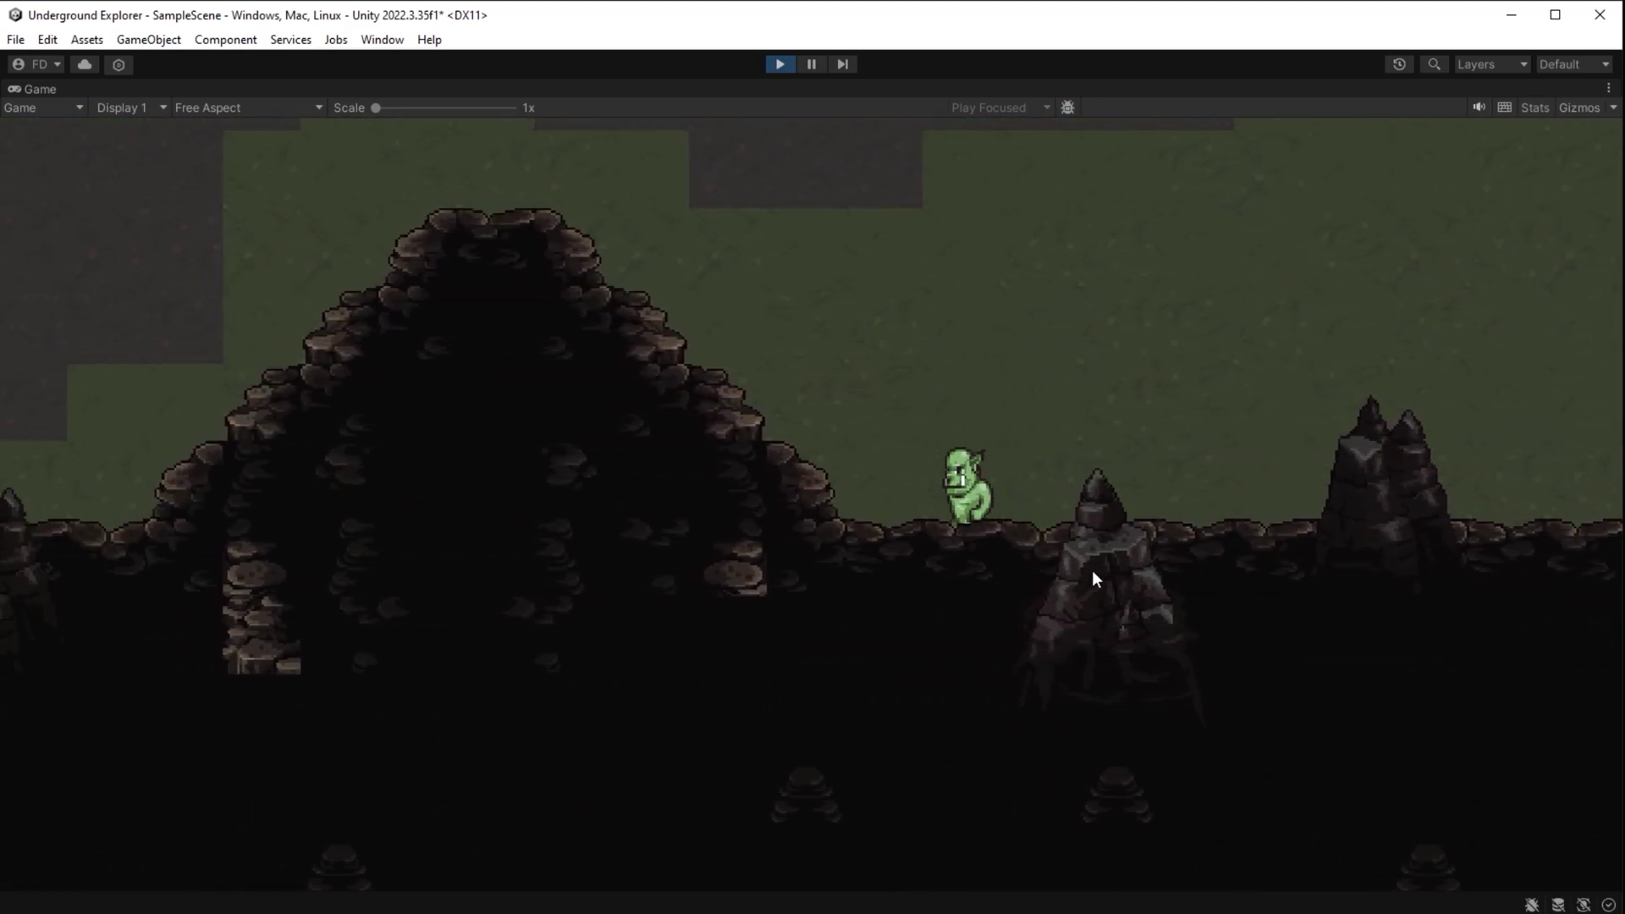
key(w)
key(a)
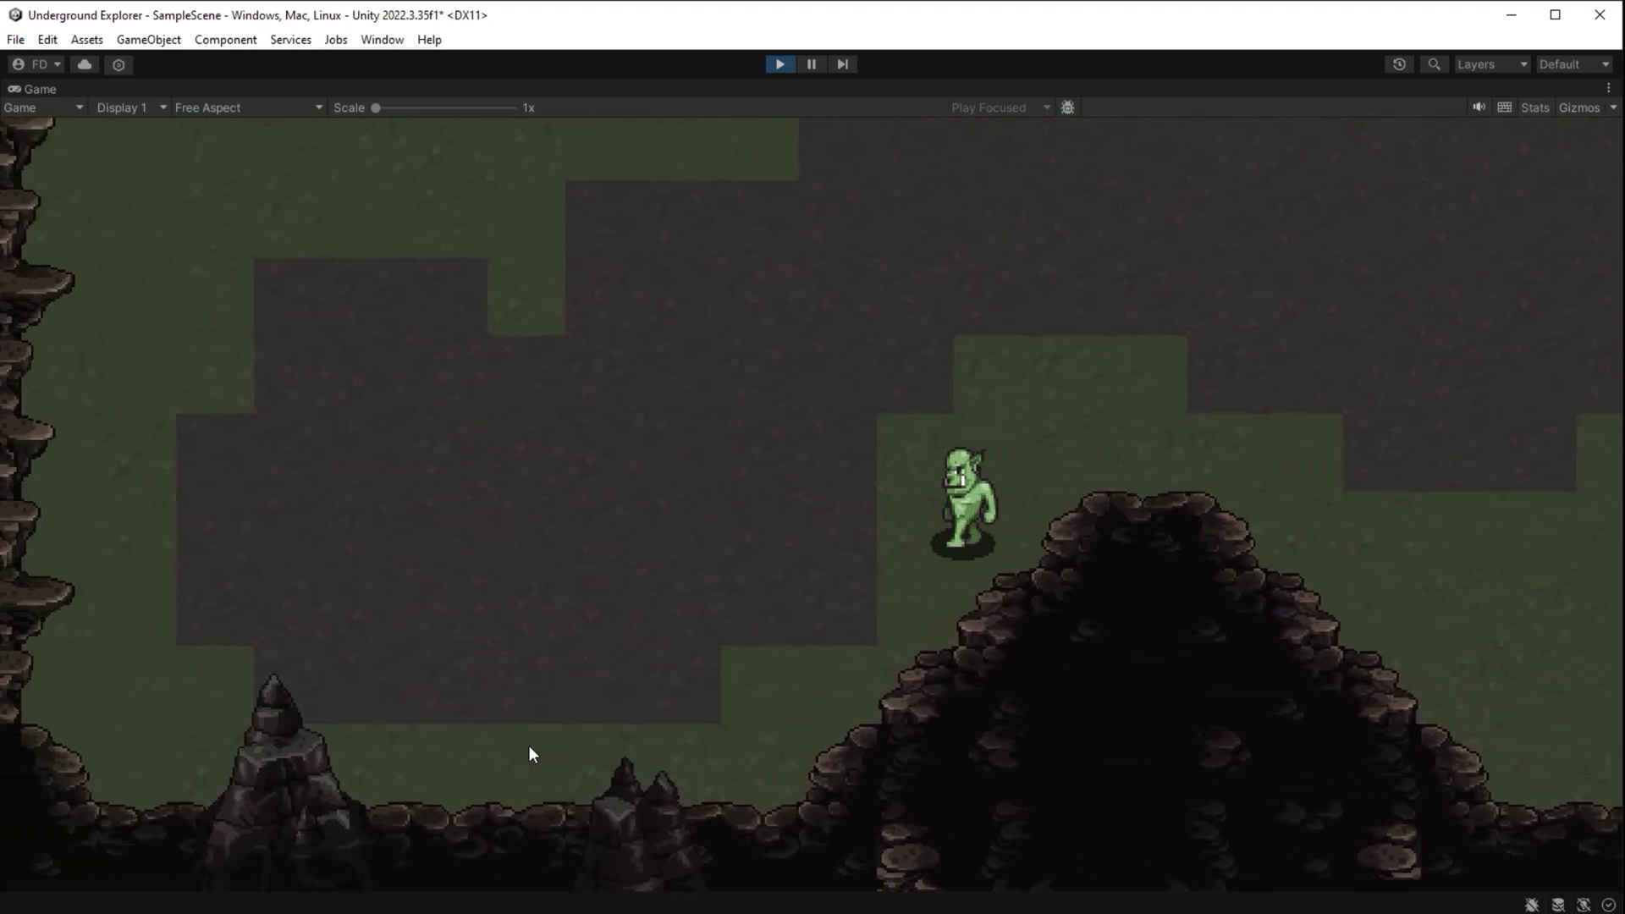
key(s)
key(a)
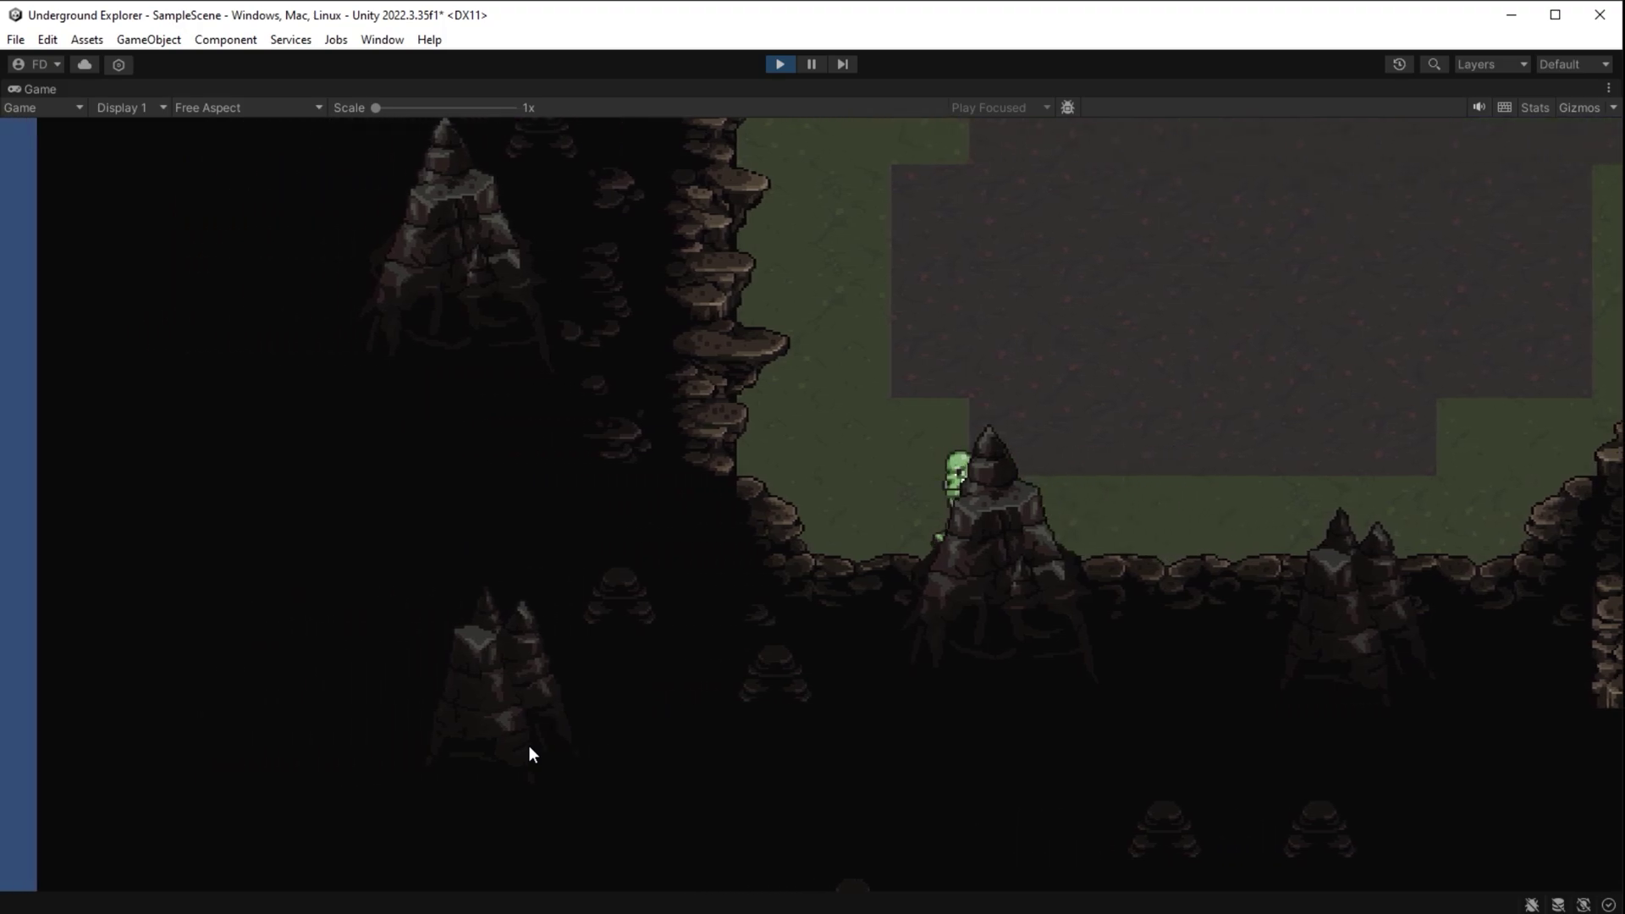
Walk the character up the western wall to the northwest corner and end the playtest
key(w)
key(a)
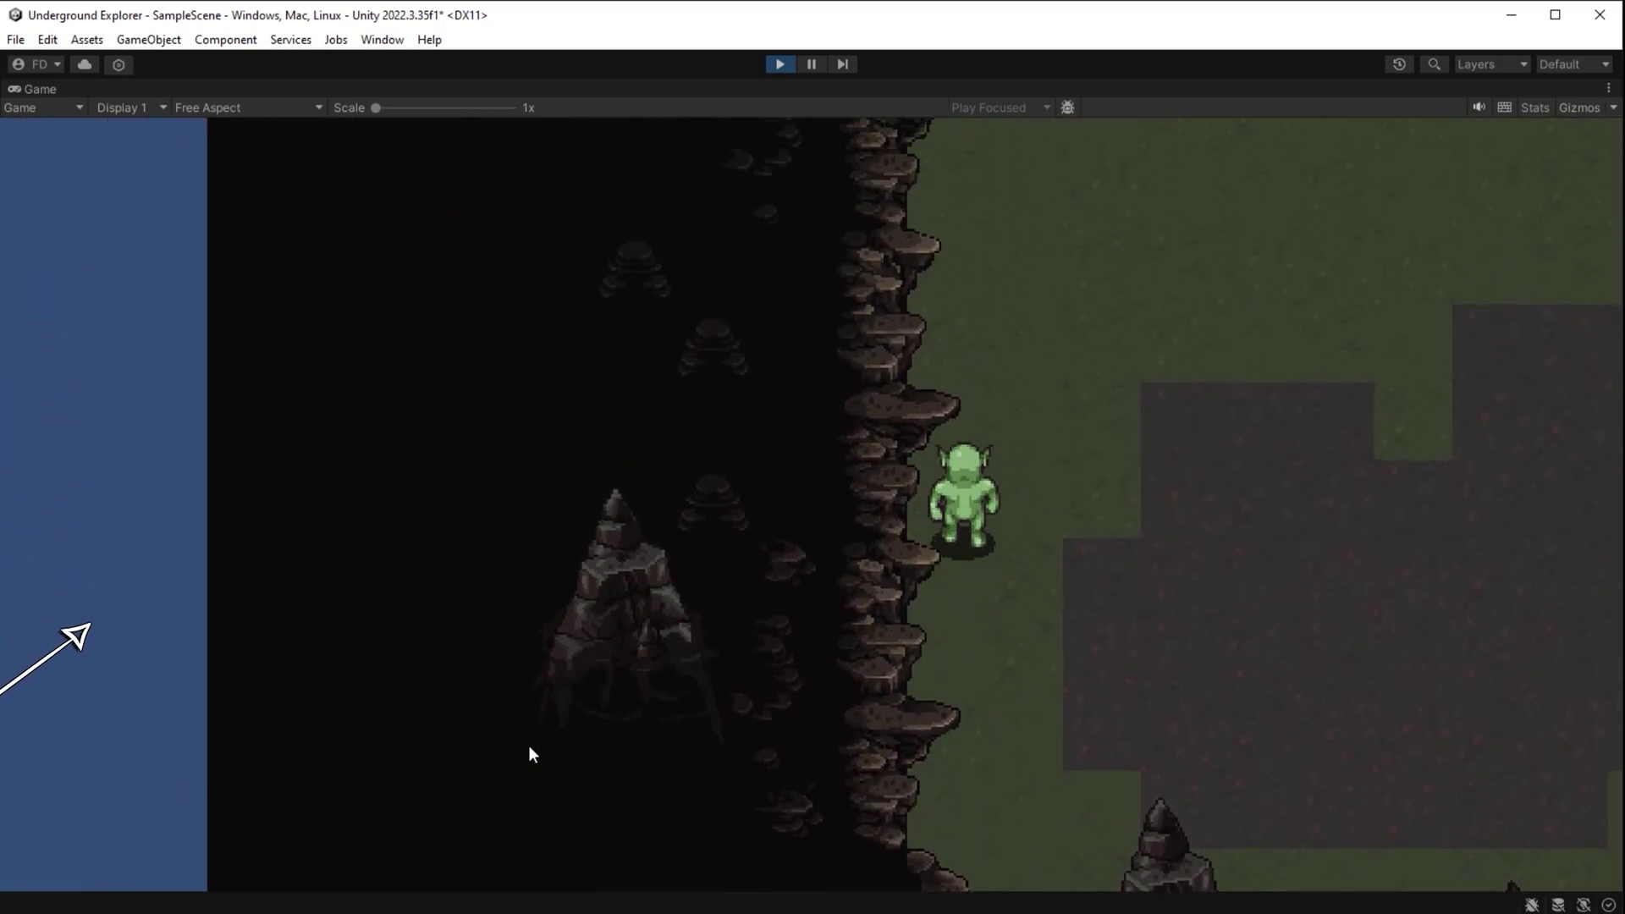
key(w)
key(d)
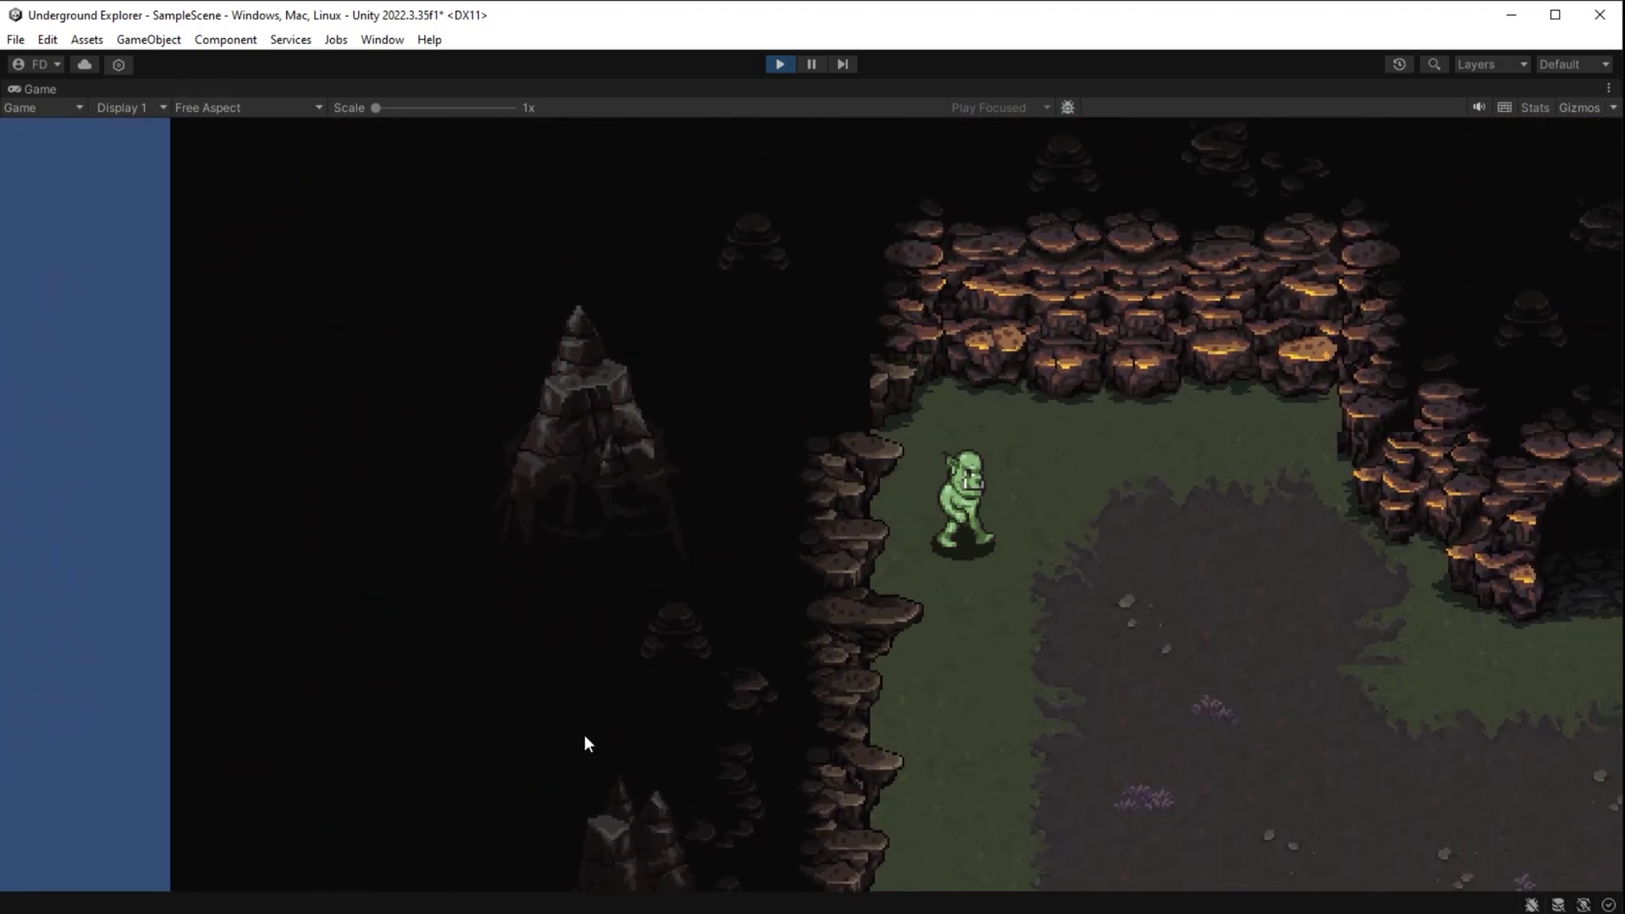
key(d)
click(779, 63)
Make CollisionObjects the active tilemap and paint a two-by-three rock wall block at the black gap in the northern wall
scroll(920, 402, up, 10)
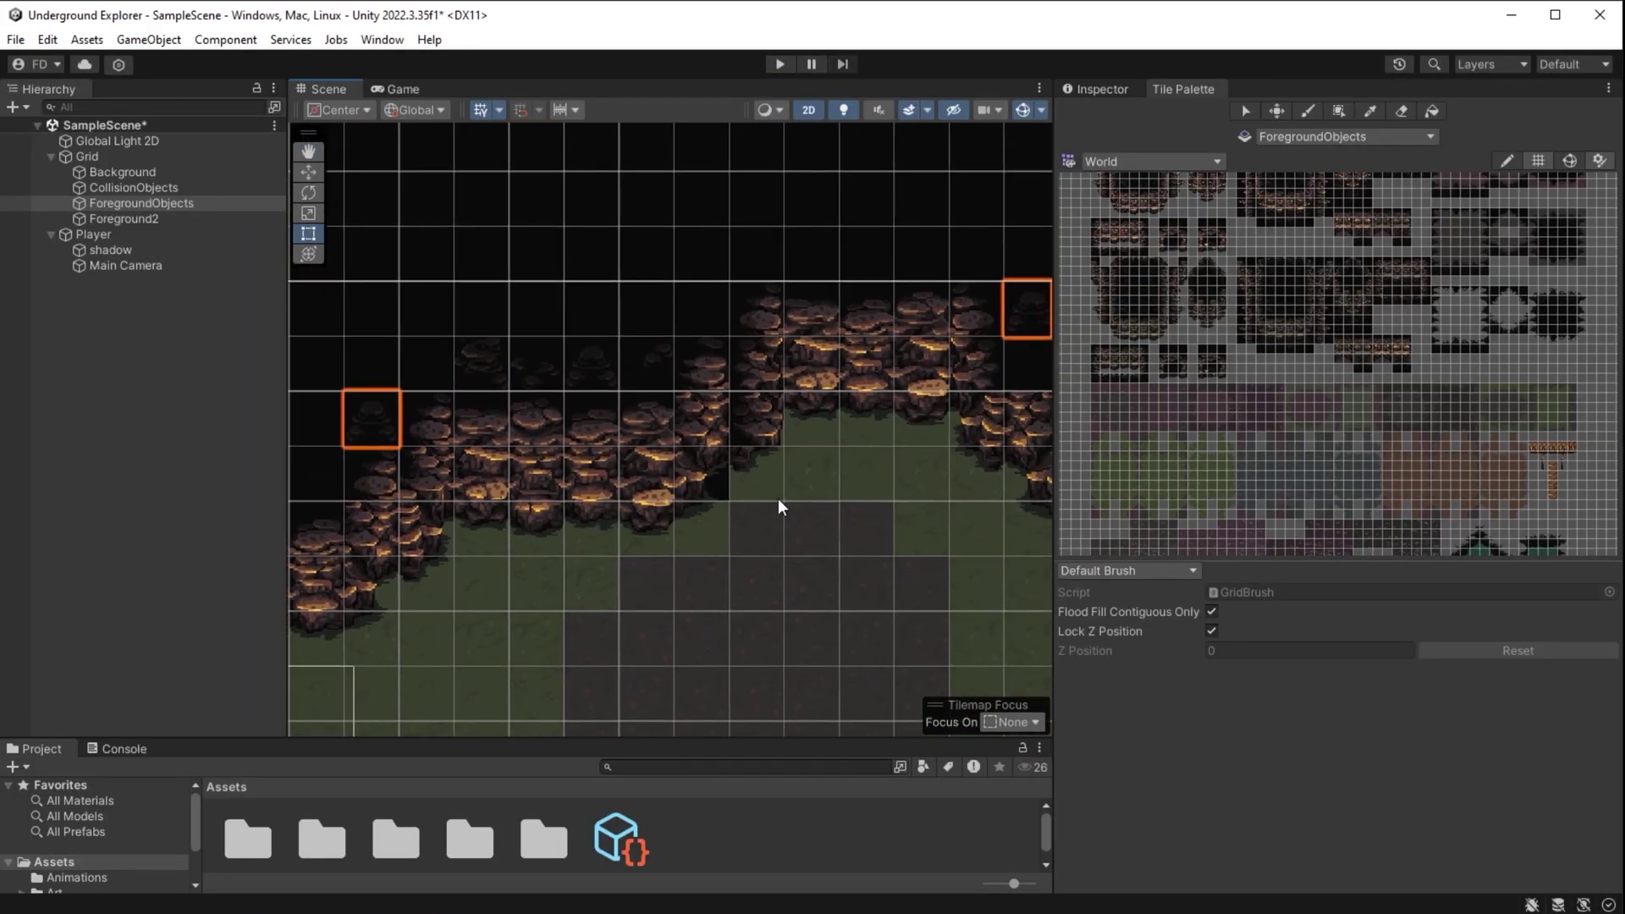
click(1341, 136)
click(1334, 152)
click(1341, 136)
click(1351, 188)
scroll(1318, 375, up, 4)
middle_drag(1185, 308, 1301, 378)
scroll(1302, 378, up, 4)
drag(1249, 287, 1278, 361)
click(713, 496)
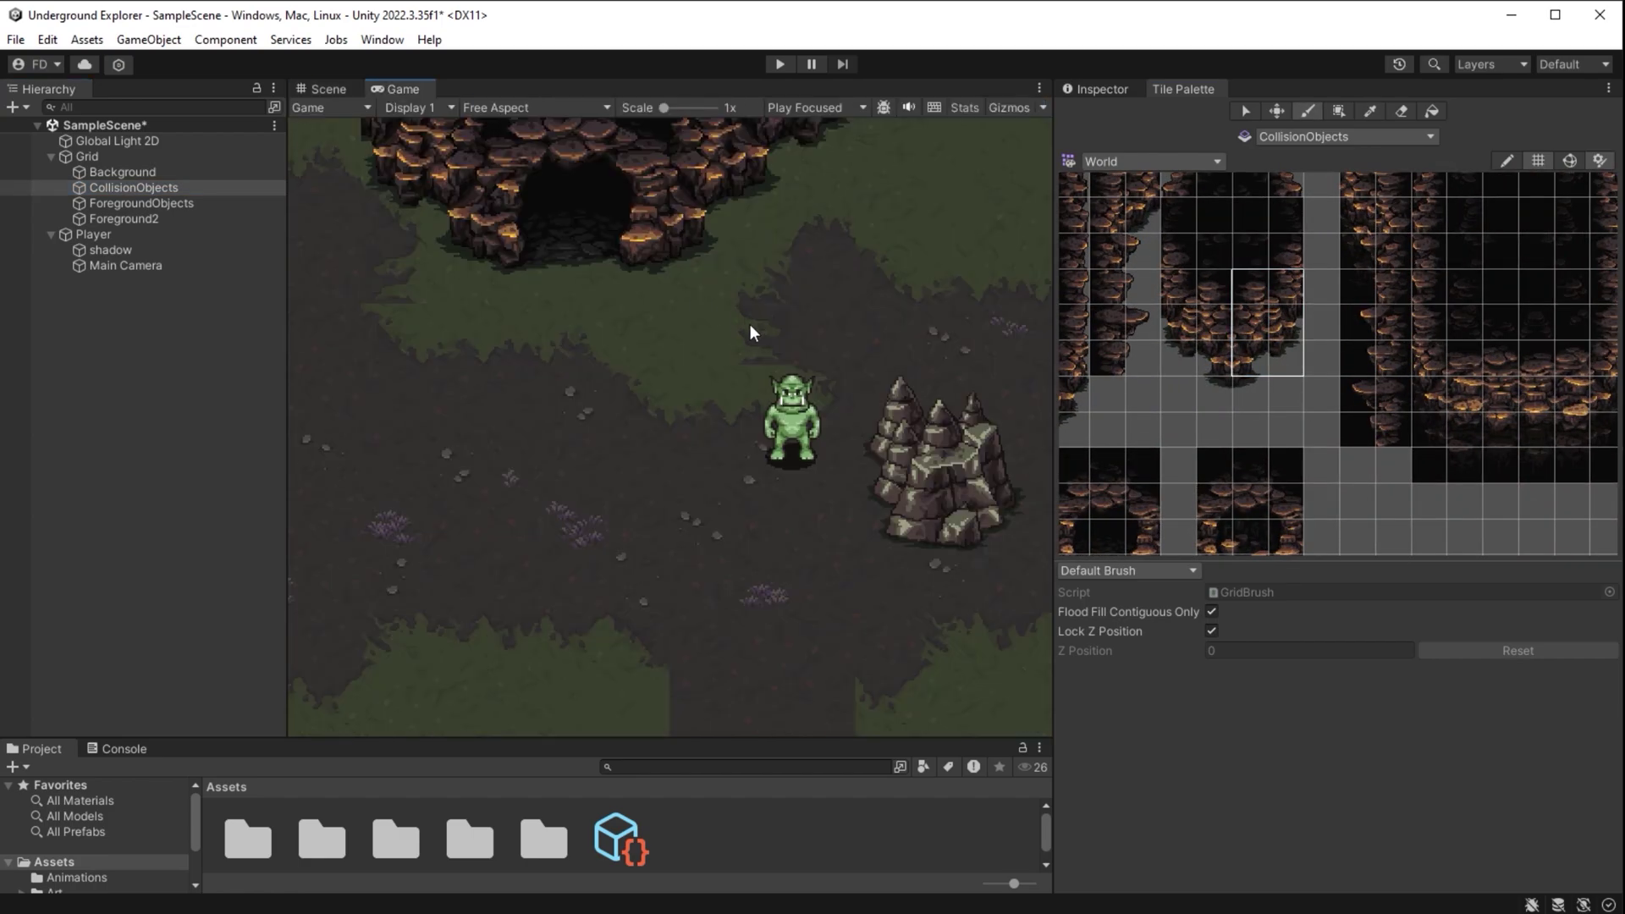
Make ForegroundObjects the active tilemap and erase the protruding rock edge on the eastern wall just above the inward step
key(ctrl+1)
scroll(744, 480, down, 3)
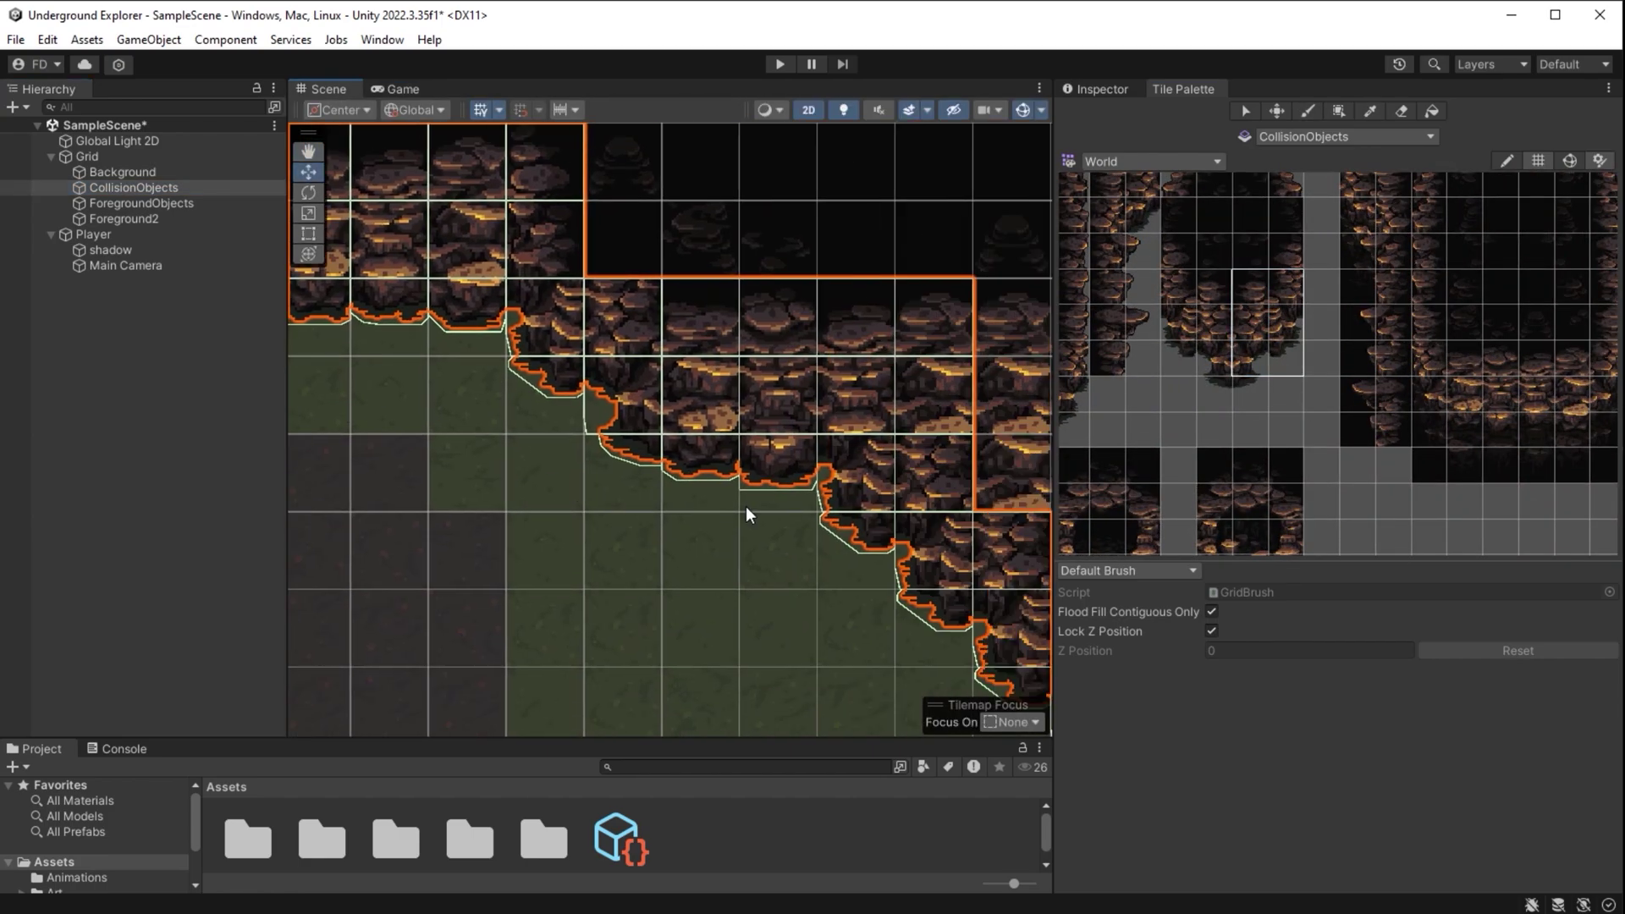
middle_drag(785, 485, 843, 220)
scroll(784, 550, up, 2)
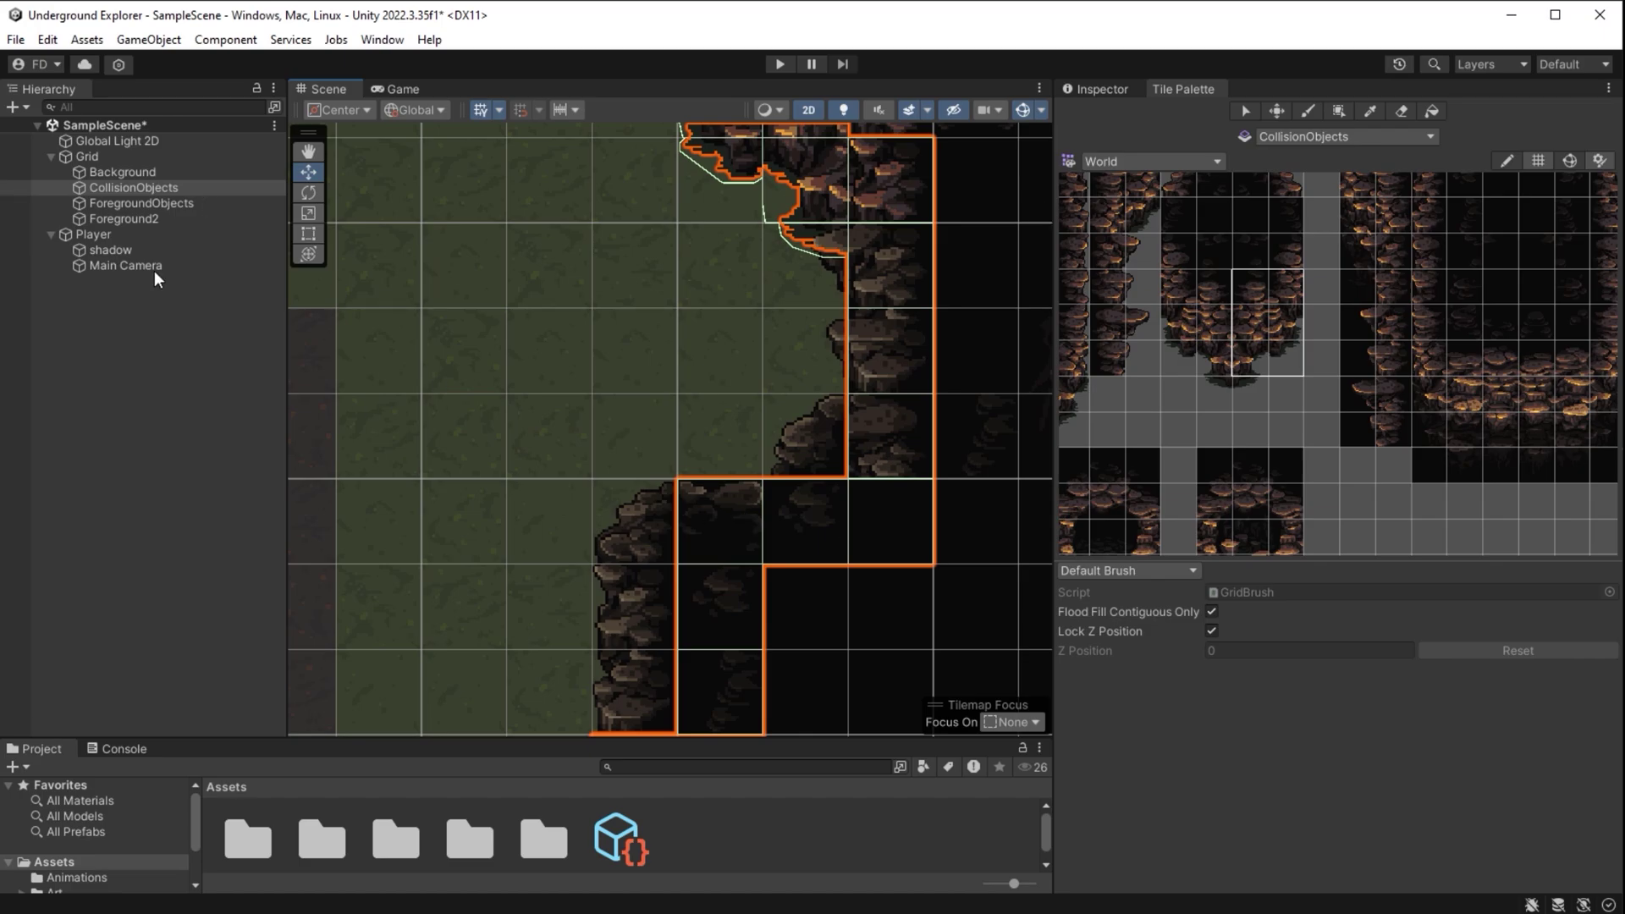
click(135, 210)
click(142, 191)
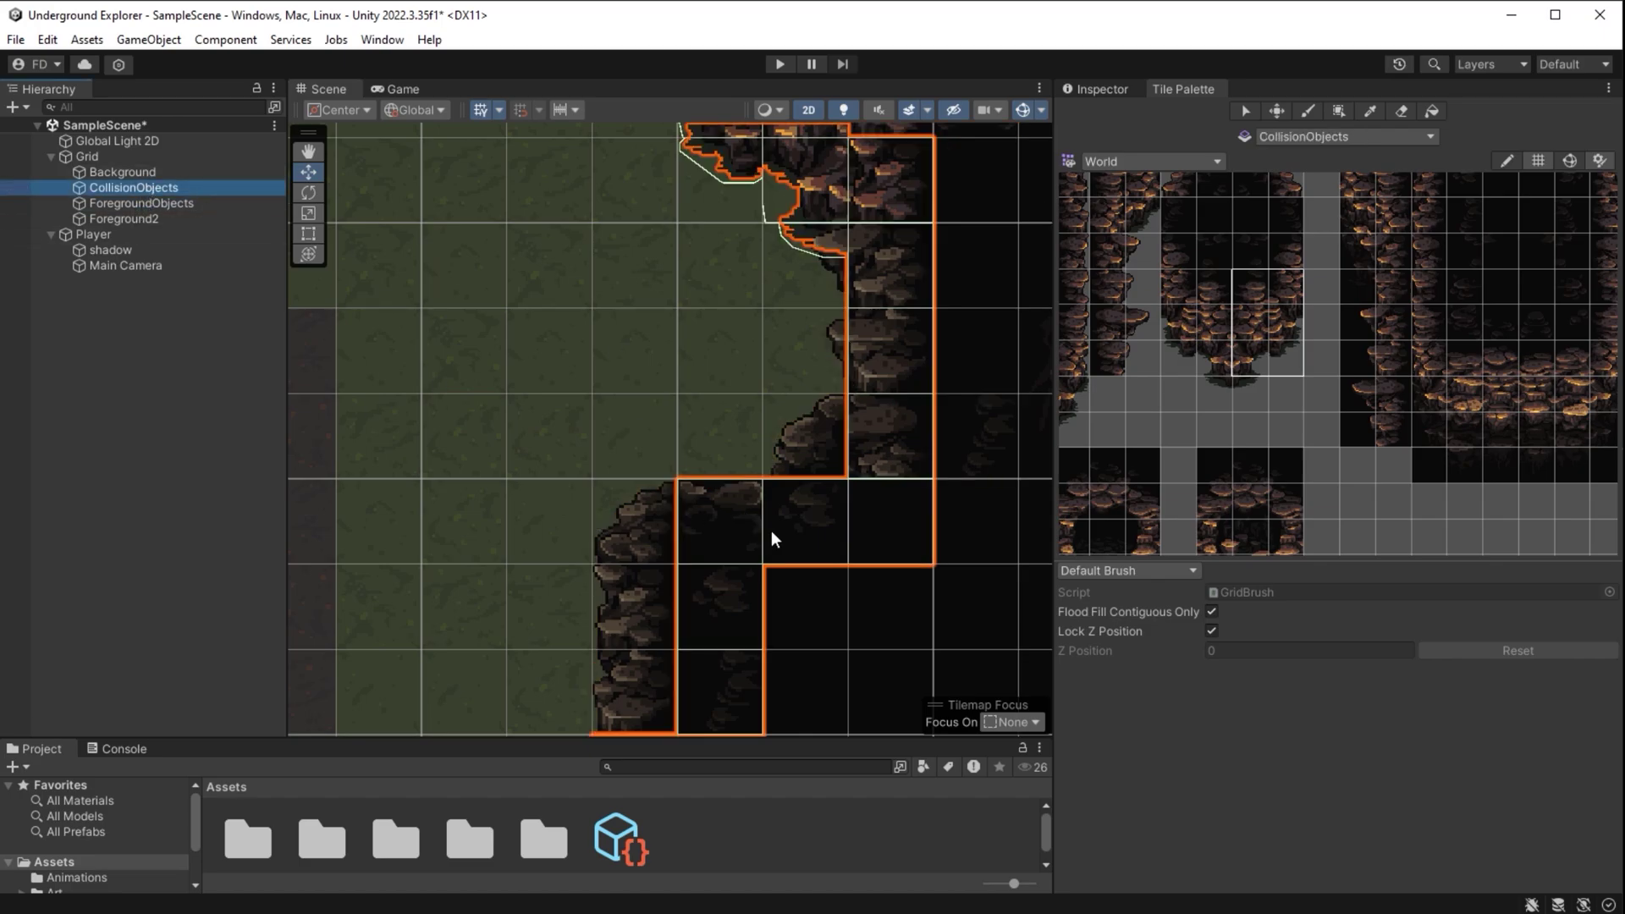
click(150, 204)
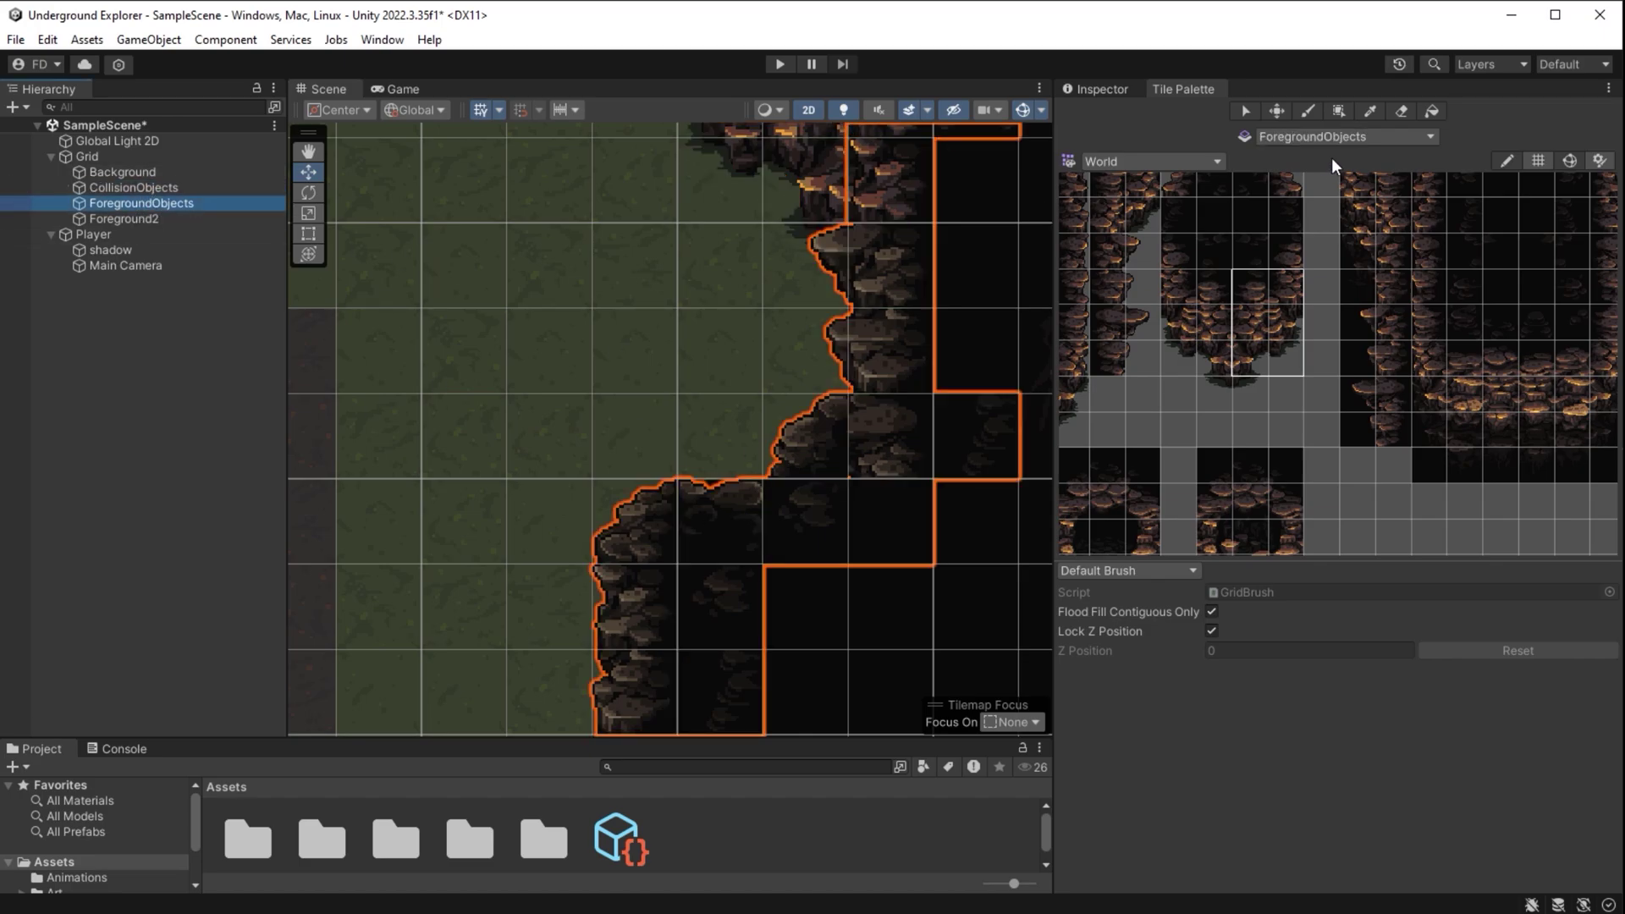
mouse_move(1388, 280)
middle_down()
mouse_move(1456, 370)
mouse_move(1295, 427)
mouse_move(1335, 367)
mouse_move(1424, 308)
mouse_move(1285, 377)
mouse_move(1379, 497)
mouse_move(1276, 454)
mouse_move(1451, 512)
mouse_move(1493, 402)
middle_up()
click(1248, 417)
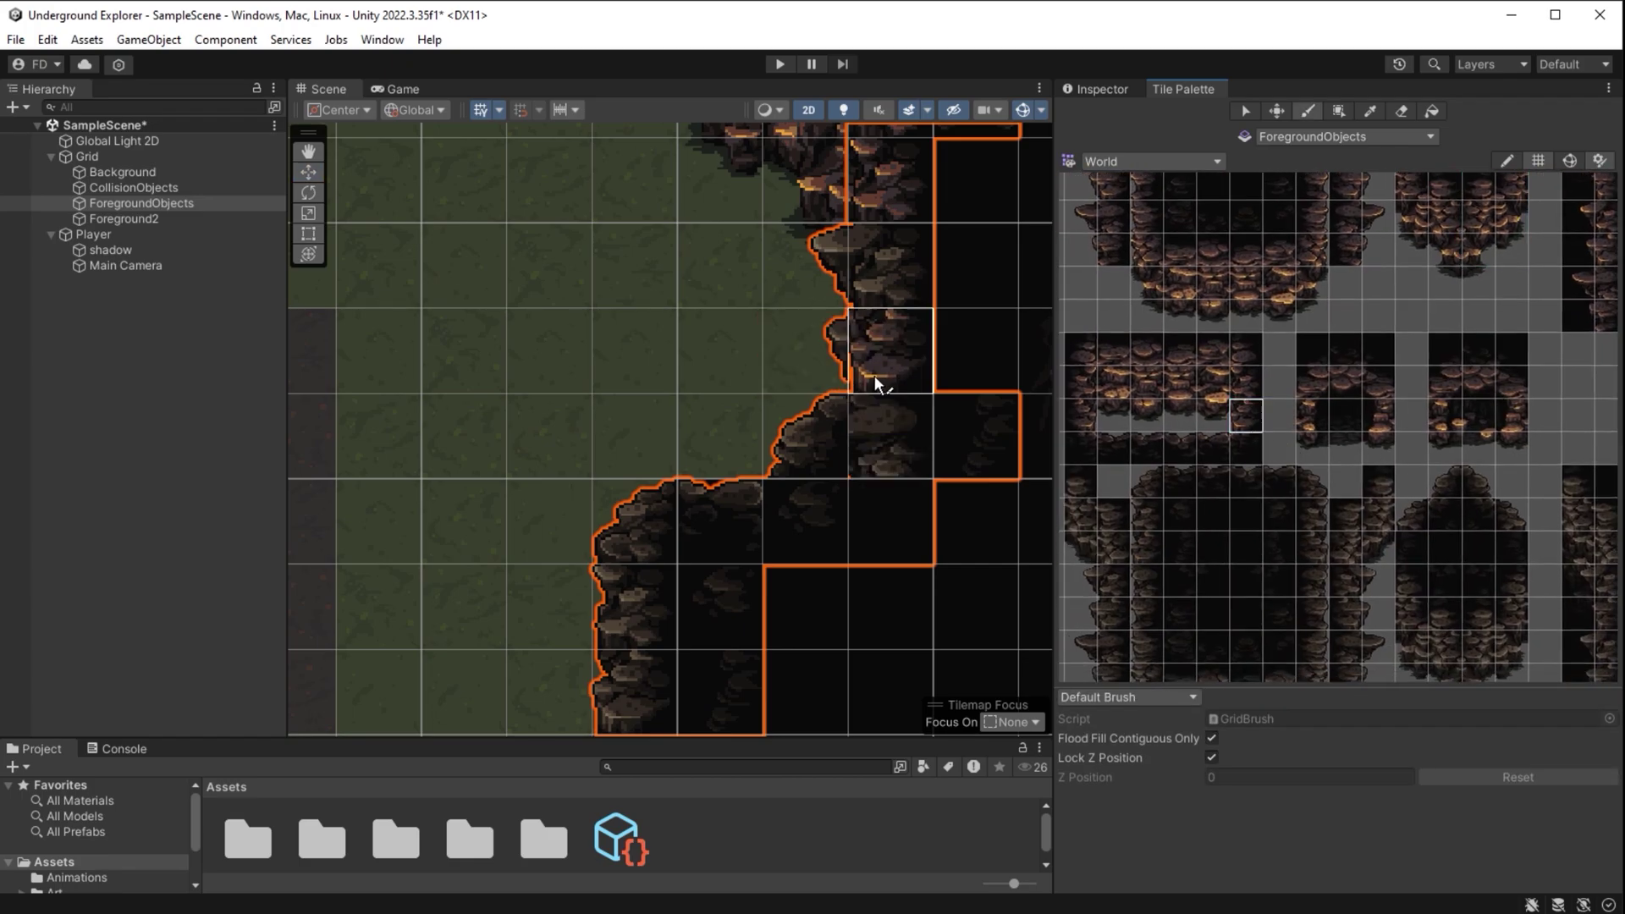
click(123, 204)
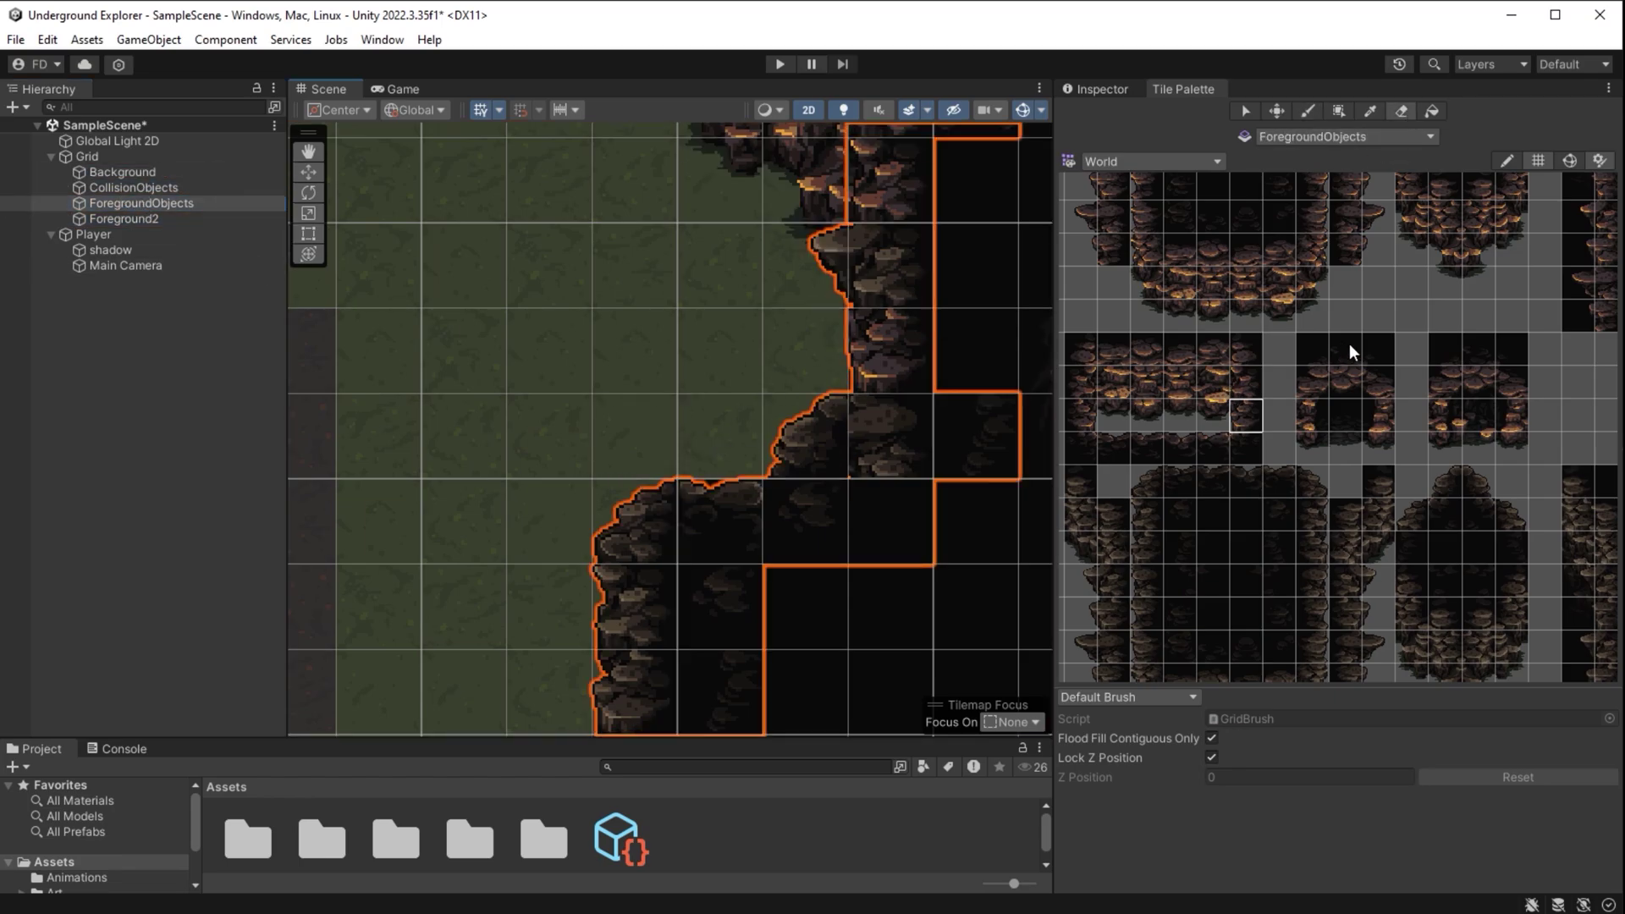
Repaint the eastern wall directly above the inward step with matching rock edge tiles
middle_drag(1259, 470, 1309, 450)
mouse_move(1146, 374)
mouse_down()
mouse_move(1180, 449)
mouse_move(1180, 416)
mouse_up()
click(871, 414)
click(862, 367)
Build up the inward step's ledge with a rounded rock corner piece and fill behind it with faint-rock tiles
middle_drag(1312, 667, 1318, 592)
drag(1319, 601, 1285, 603)
click(838, 456)
mouse_move(1374, 432)
middle_down()
mouse_move(1328, 573)
mouse_move(1361, 471)
middle_up()
click(1207, 246)
click(724, 440)
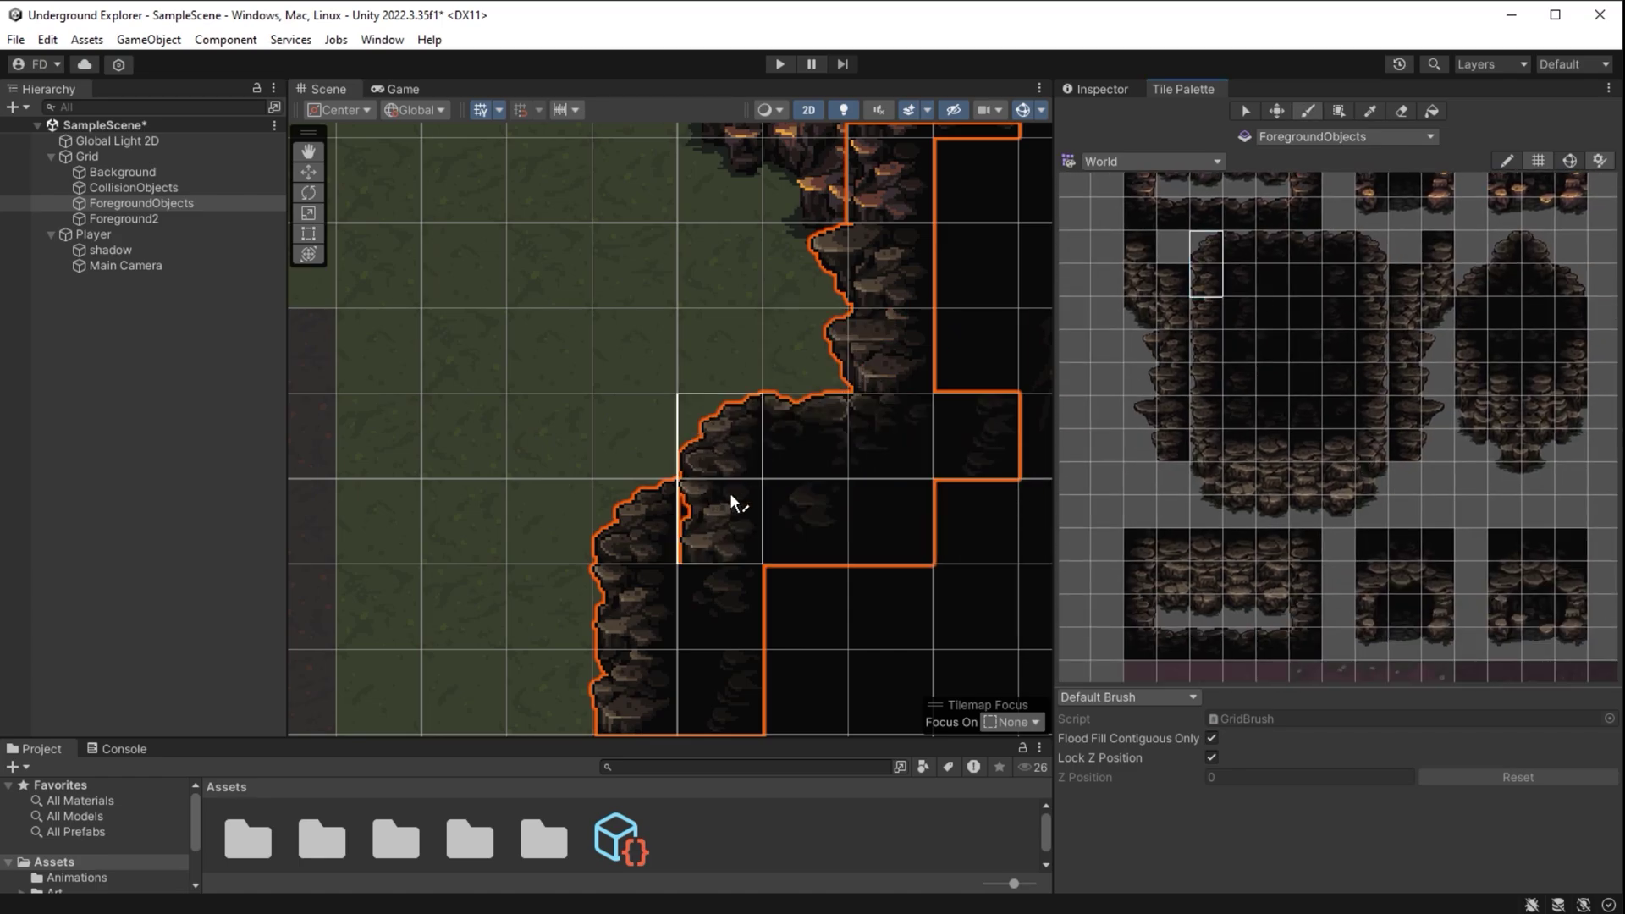
click(1239, 280)
click(704, 511)
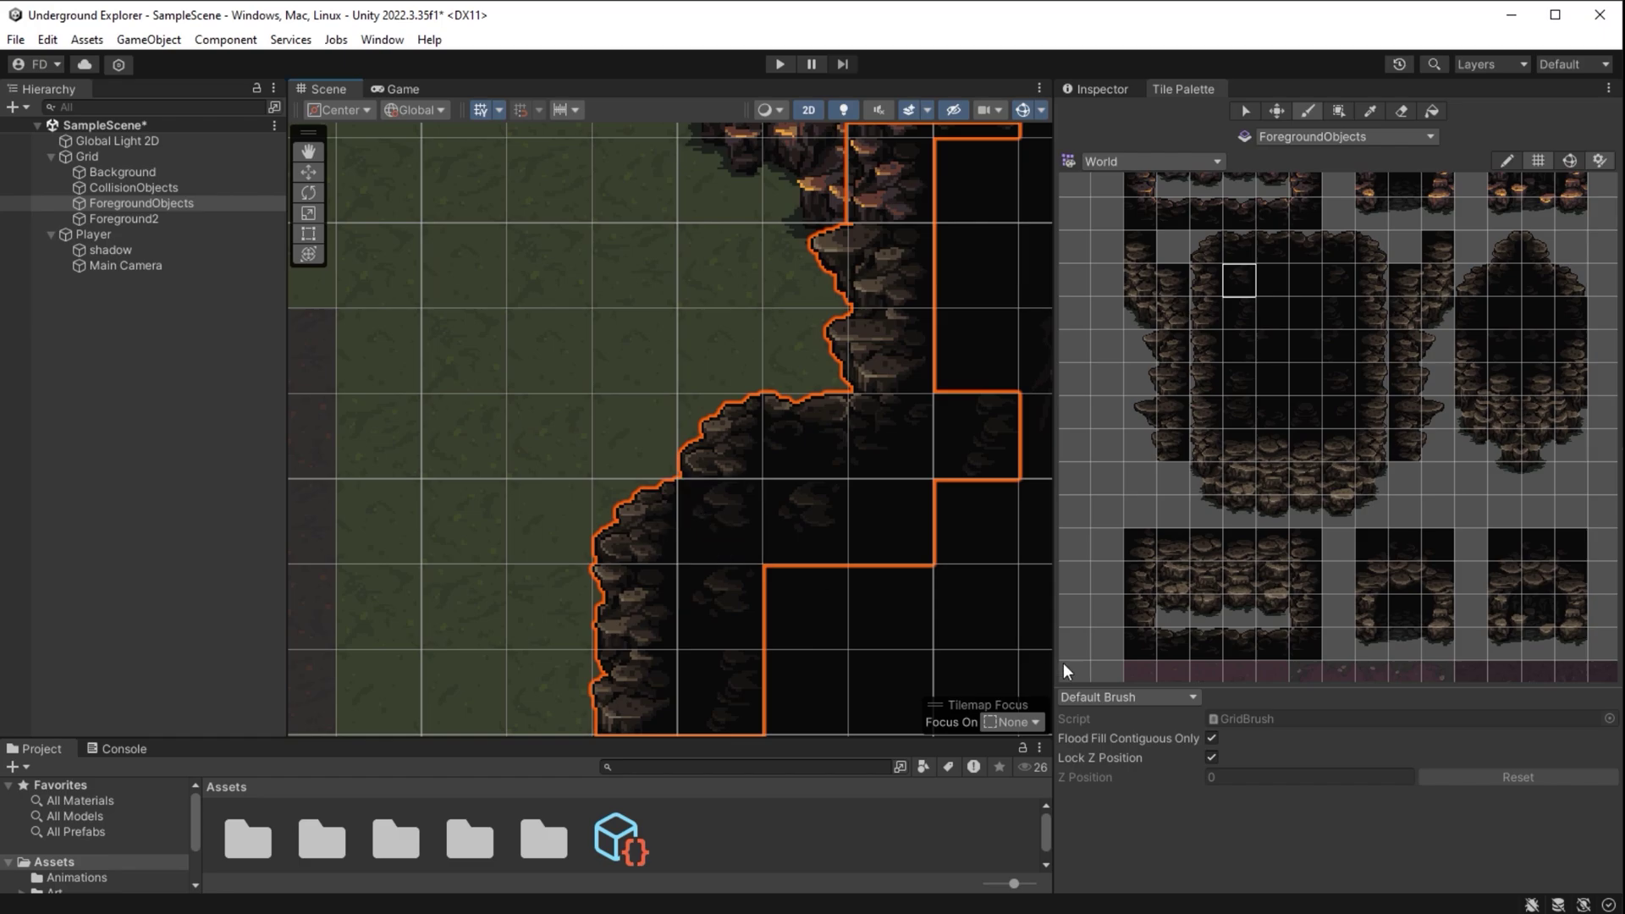
Paint stepped rock edge tiles along the slopes of the rock mound on the southern border
scroll(1441, 452, down, 1)
middle_drag(1432, 474, 1386, 513)
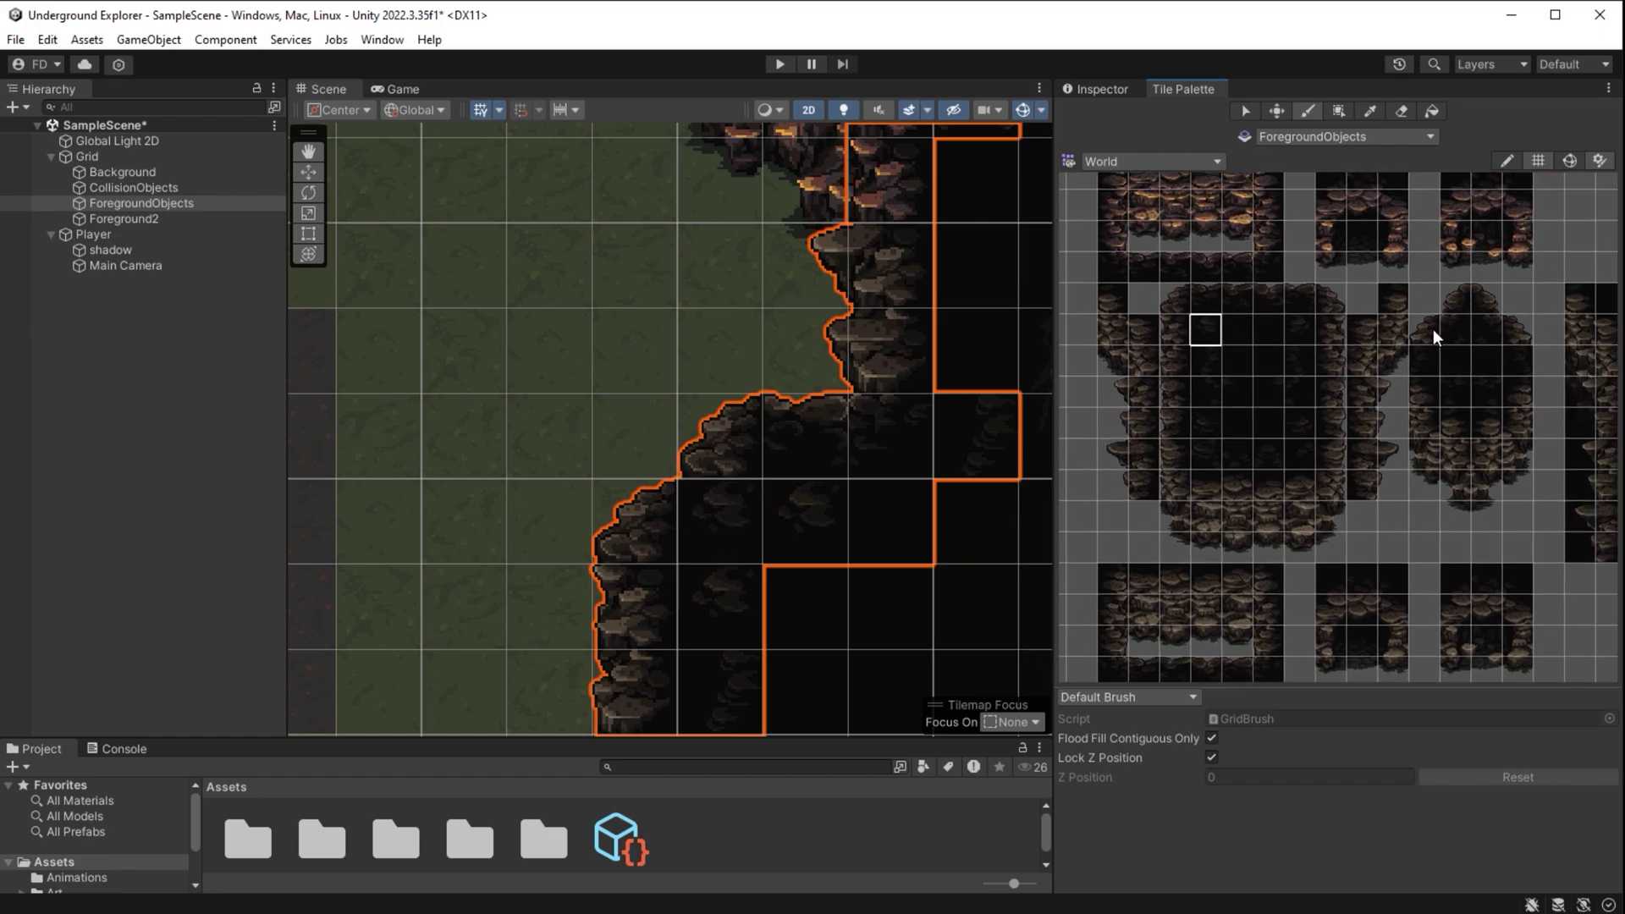
drag(1424, 300, 1455, 330)
click(734, 519)
scroll(963, 594, down, 3)
middle_drag(964, 595, 922, 398)
click(1330, 330)
middle_drag(668, 566, 877, 484)
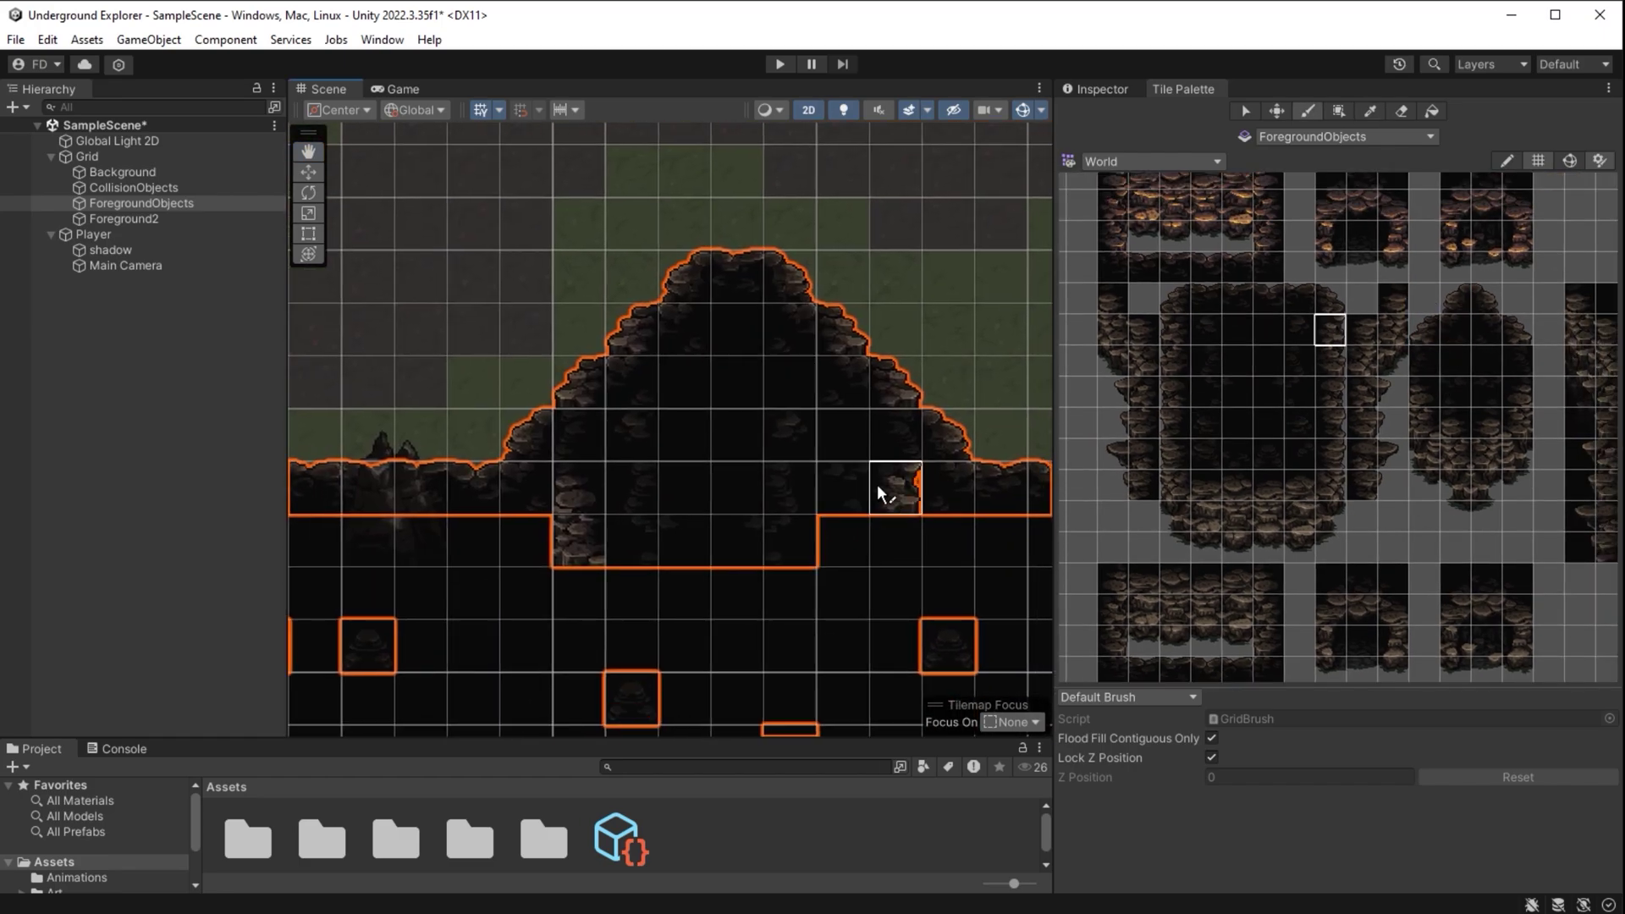
Cover the leftover rock edge tiles inside the southern mound with plain black tiles
click(14, 204)
click(13, 204)
scroll(955, 553, up, 3)
click(1267, 360)
drag(523, 479, 523, 539)
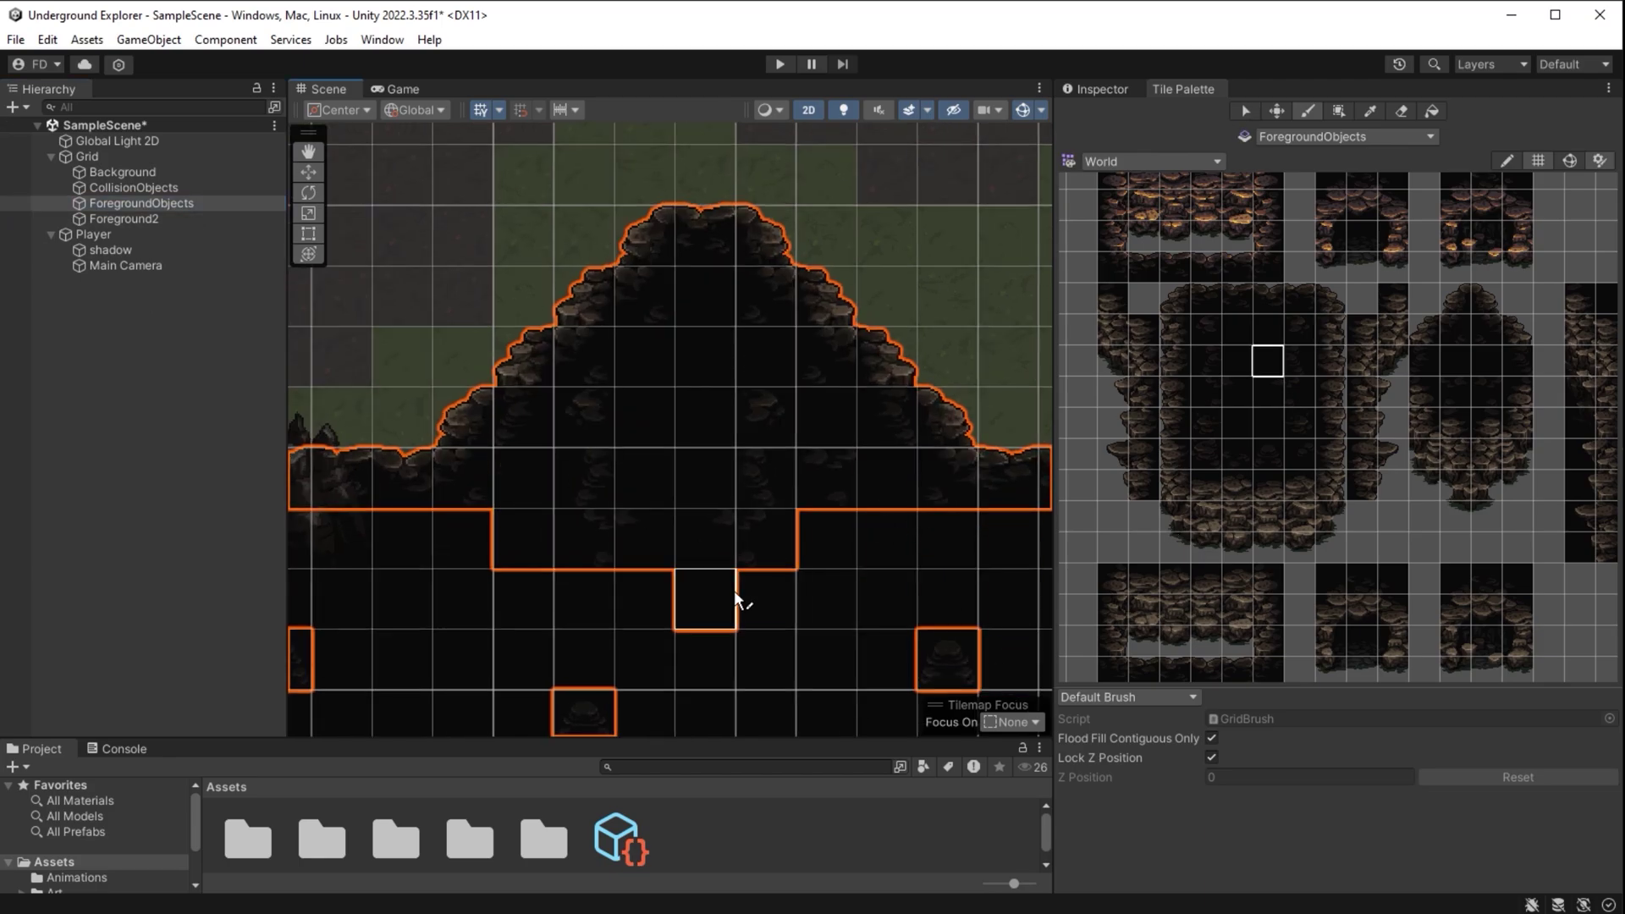
scroll(710, 418, down, 1)
scroll(804, 575, down, 2)
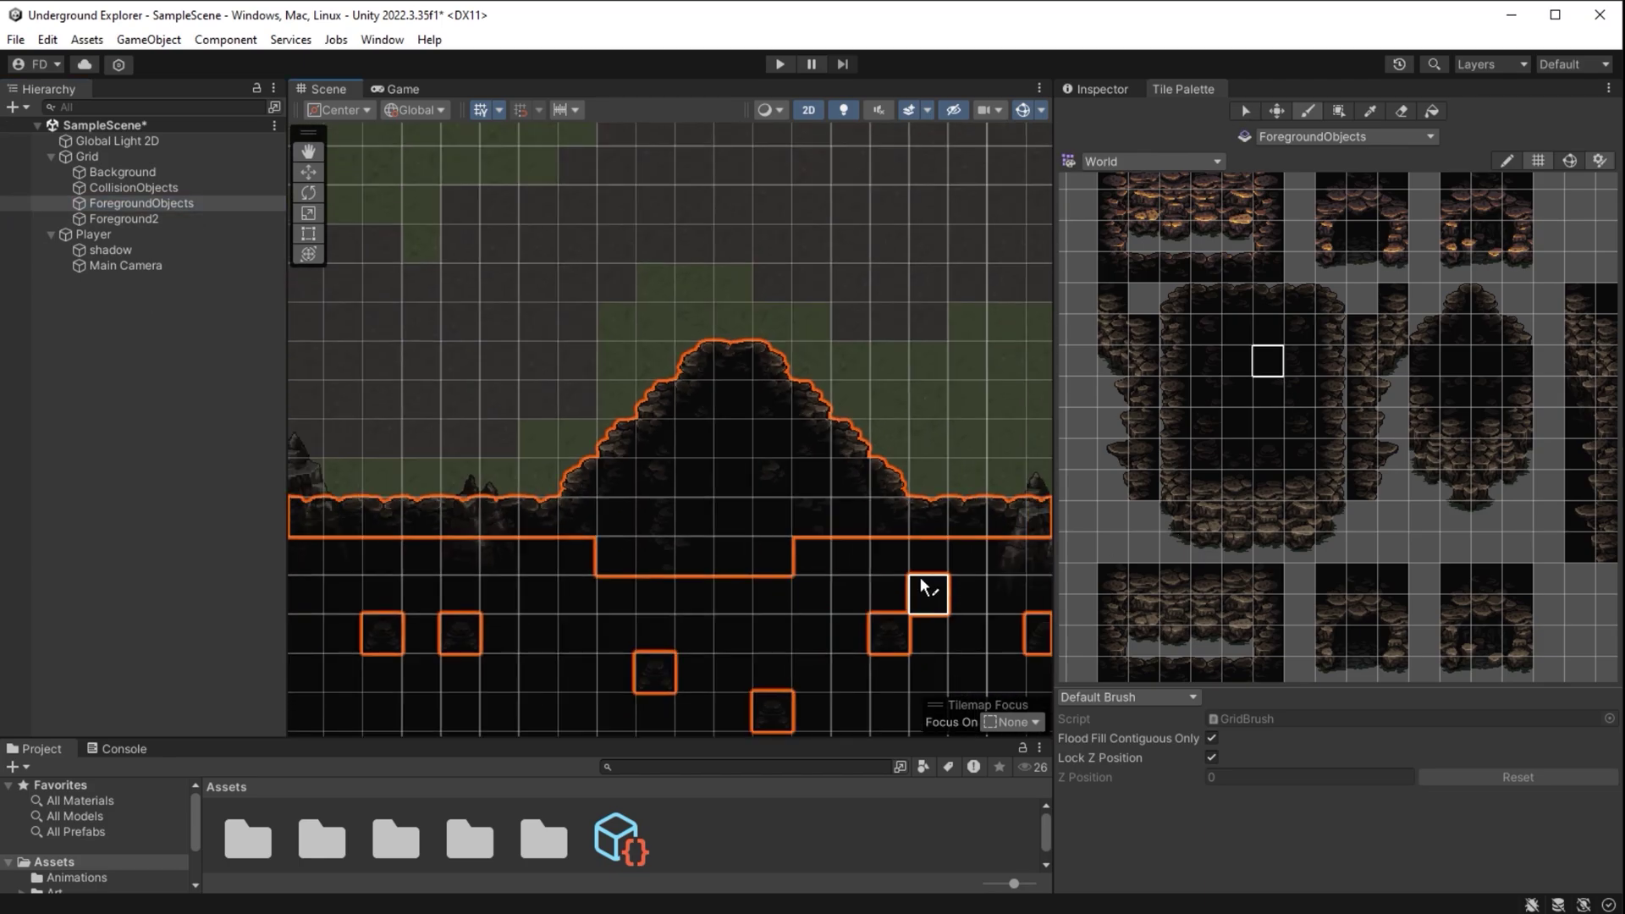
Make Foreground2 the active tilemap and place dark spires from the Objects palette in the black area along the southern and eastern borders
click(1151, 161)
click(1117, 196)
click(1319, 347)
click(124, 218)
click(775, 519)
mouse_move(957, 551)
middle_down()
mouse_move(630, 562)
mouse_move(601, 537)
middle_up()
scroll(759, 525, down, 2)
middle_drag(736, 308, 764, 606)
click(860, 429)
middle_drag(939, 483, 796, 499)
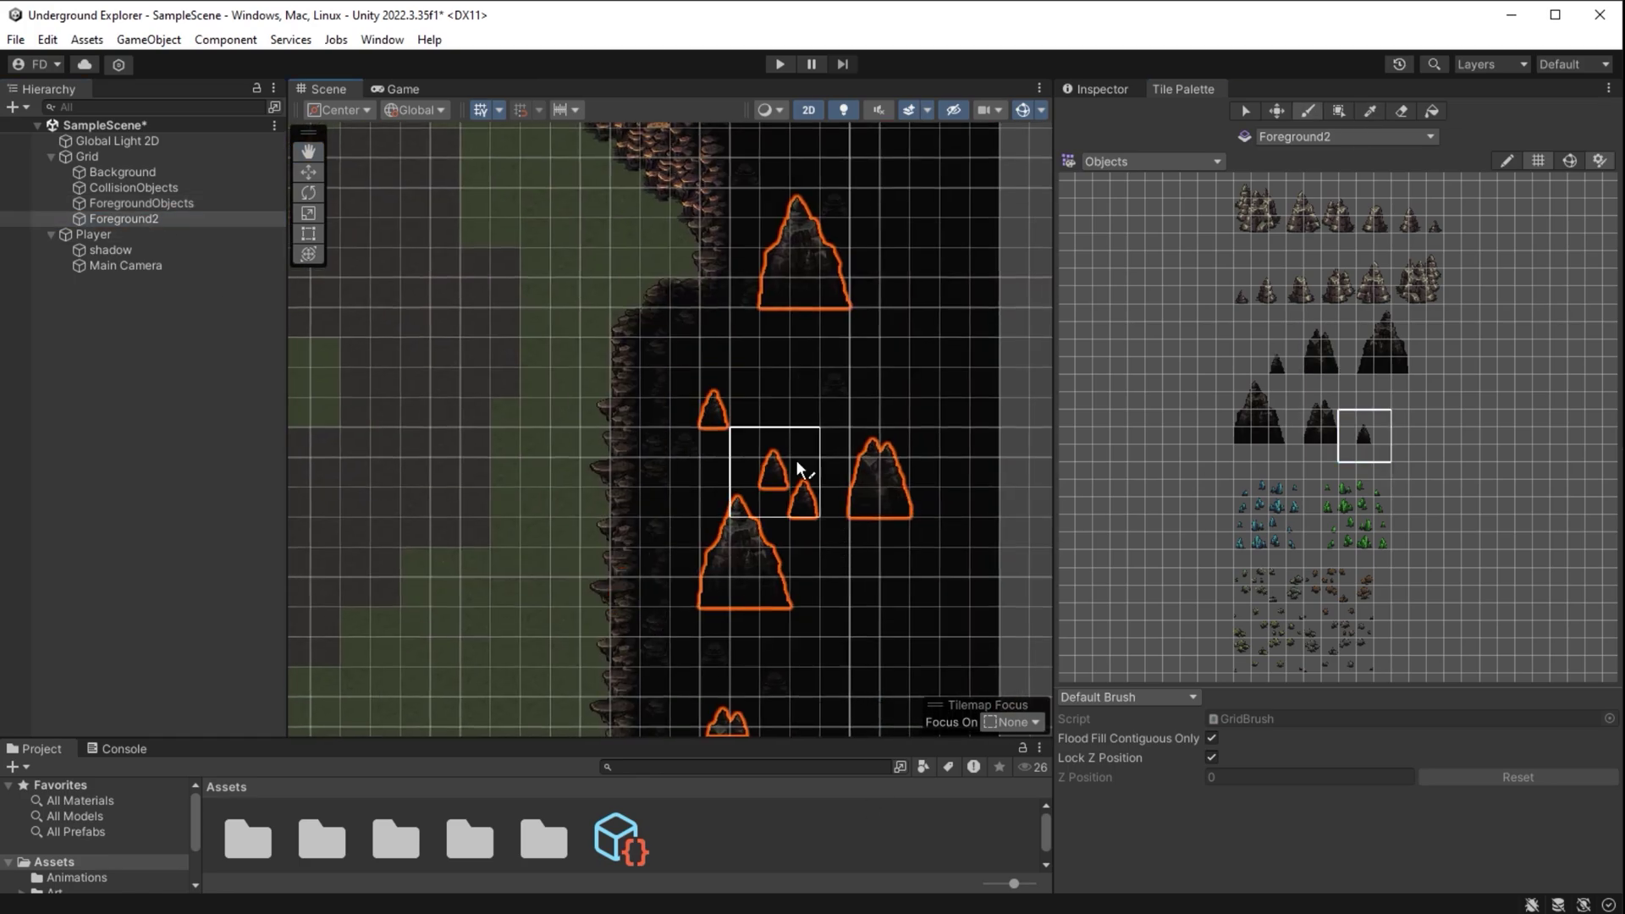
Scatter small dark spires along the southern border, including on the peak and body of the rock mound
middle_drag(398, 152, 702, 474)
click(572, 476)
click(482, 417)
mouse_move(488, 432)
middle_down()
mouse_move(609, 454)
mouse_move(617, 664)
mouse_move(678, 599)
middle_up()
click(688, 449)
middle_drag(1046, 339, 796, 443)
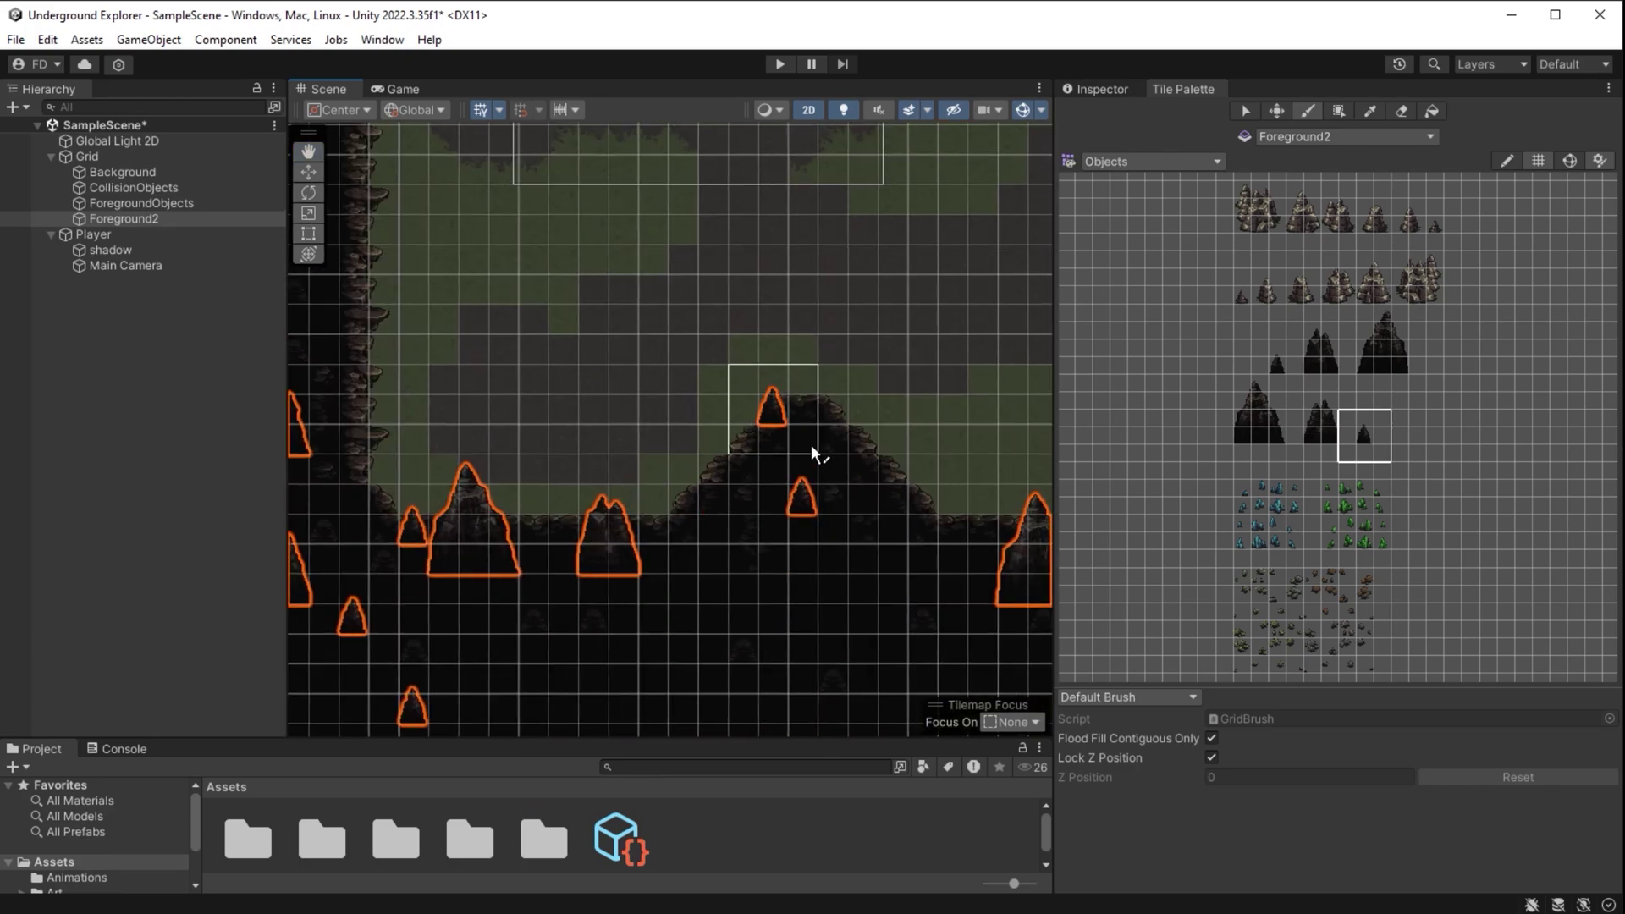
middle_drag(825, 601, 622, 601)
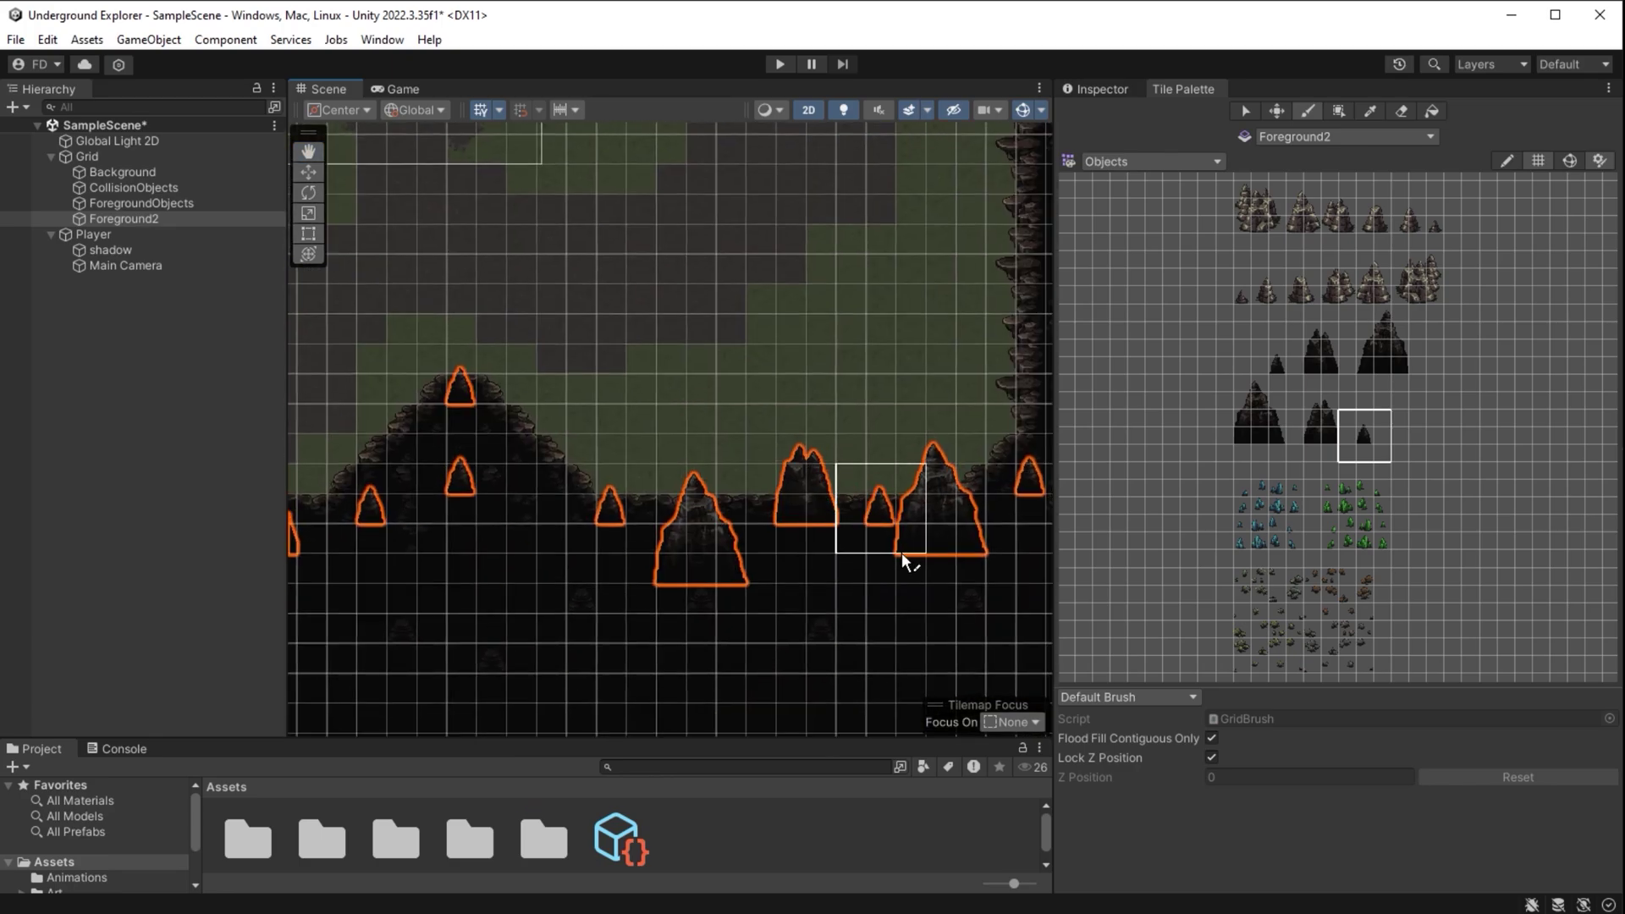
Start a playtest and walk the character down toward the mound and west to the southwest corner
key(ctrl+p)
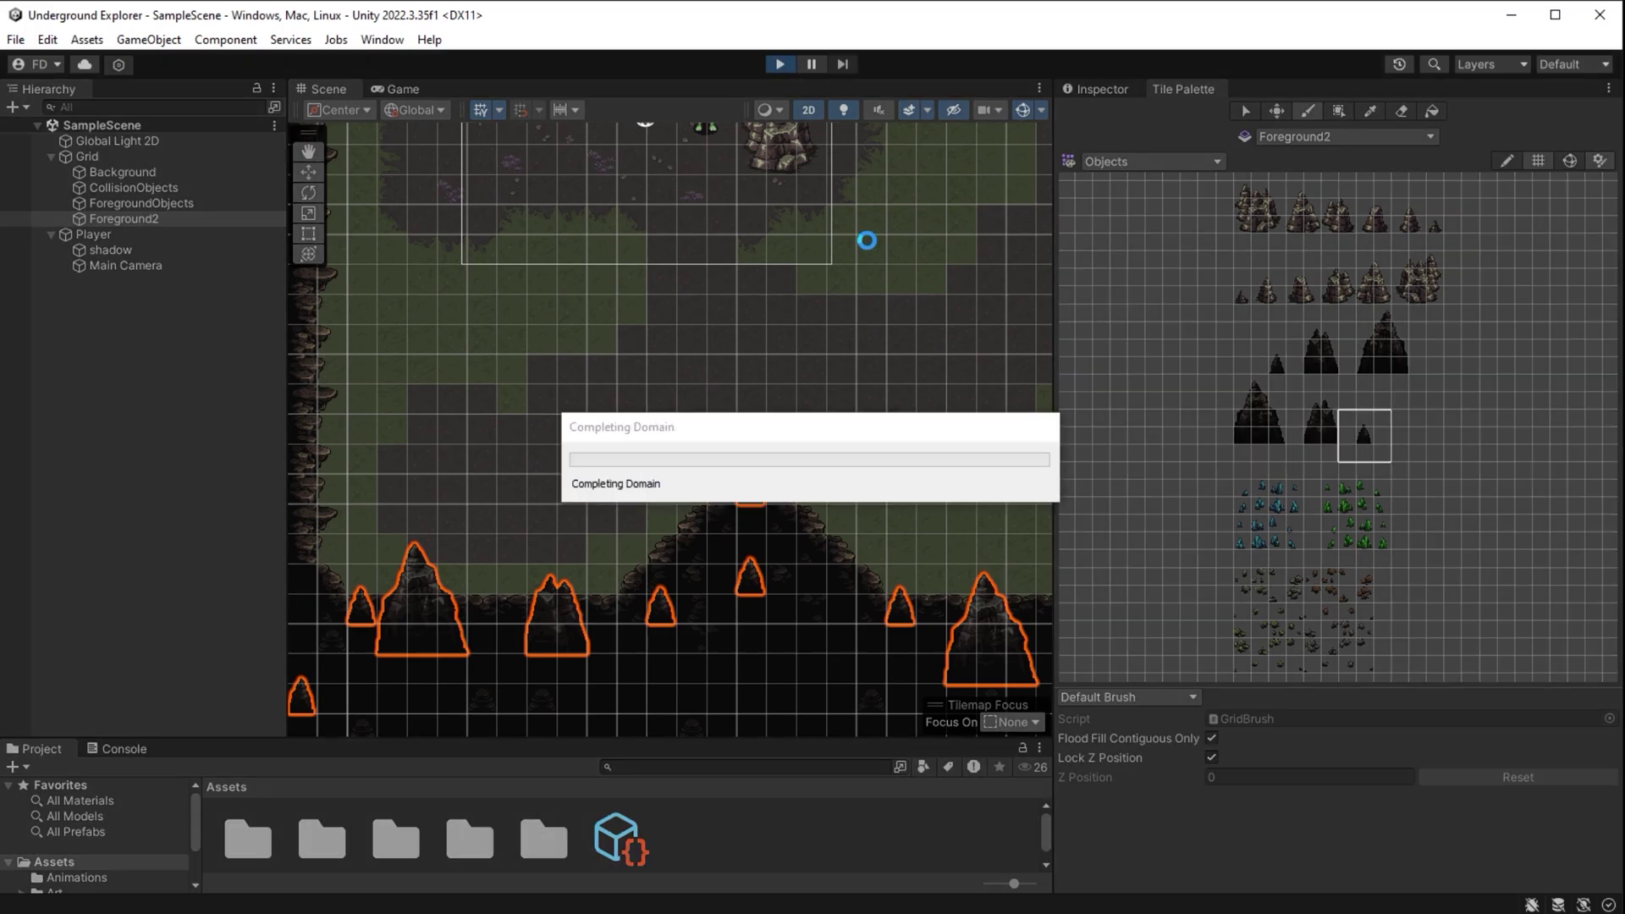
key(s)
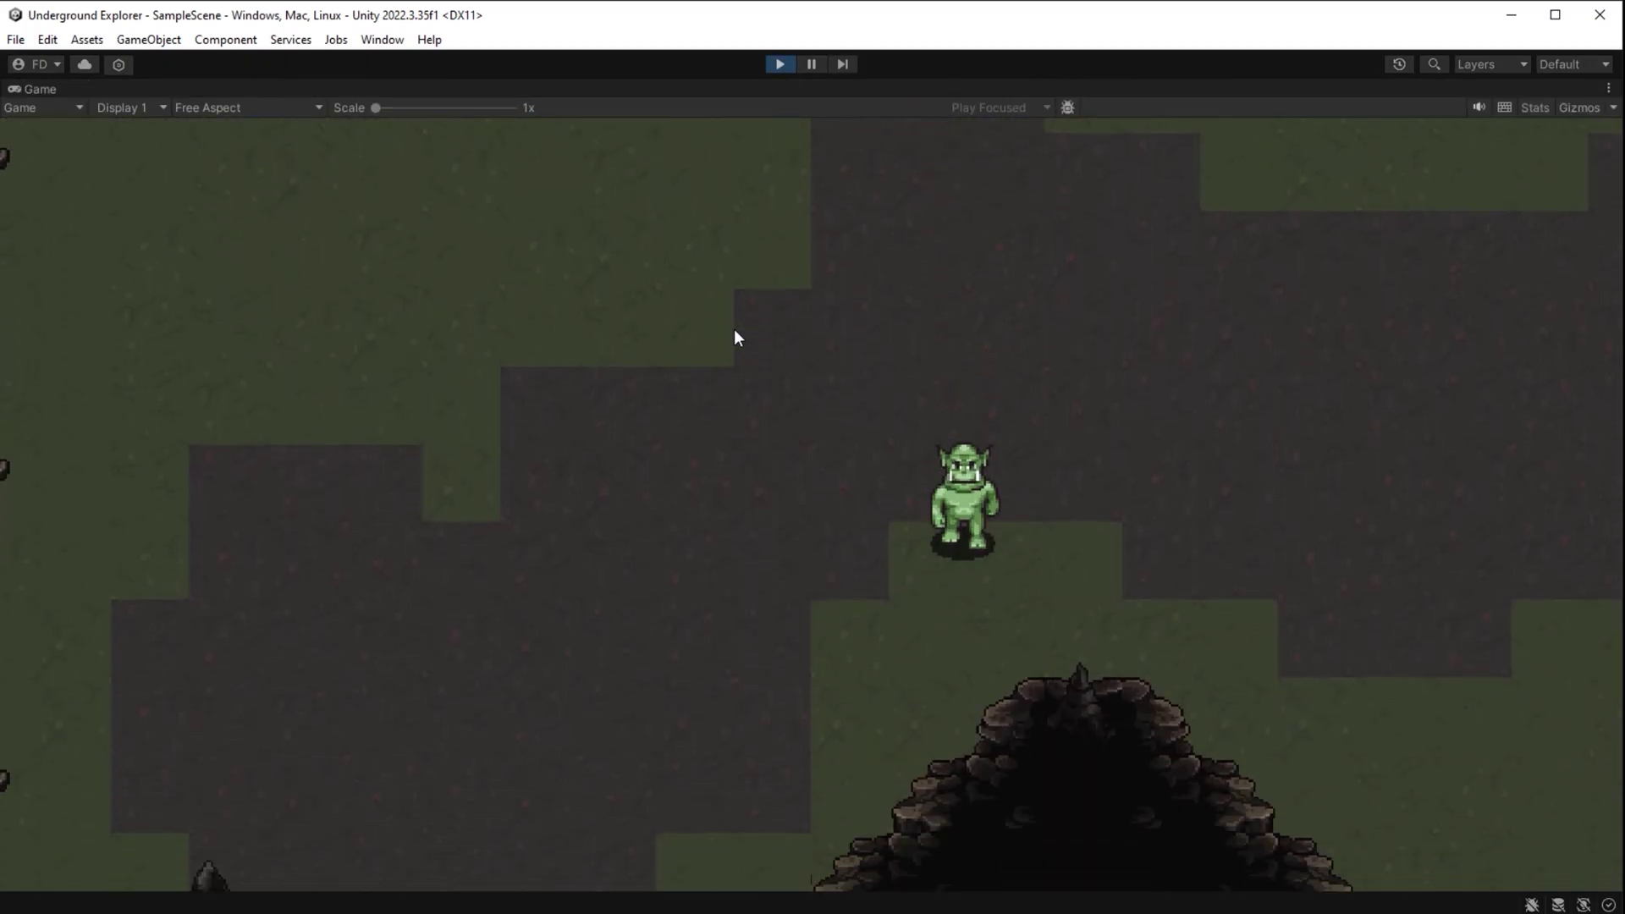
key(a)
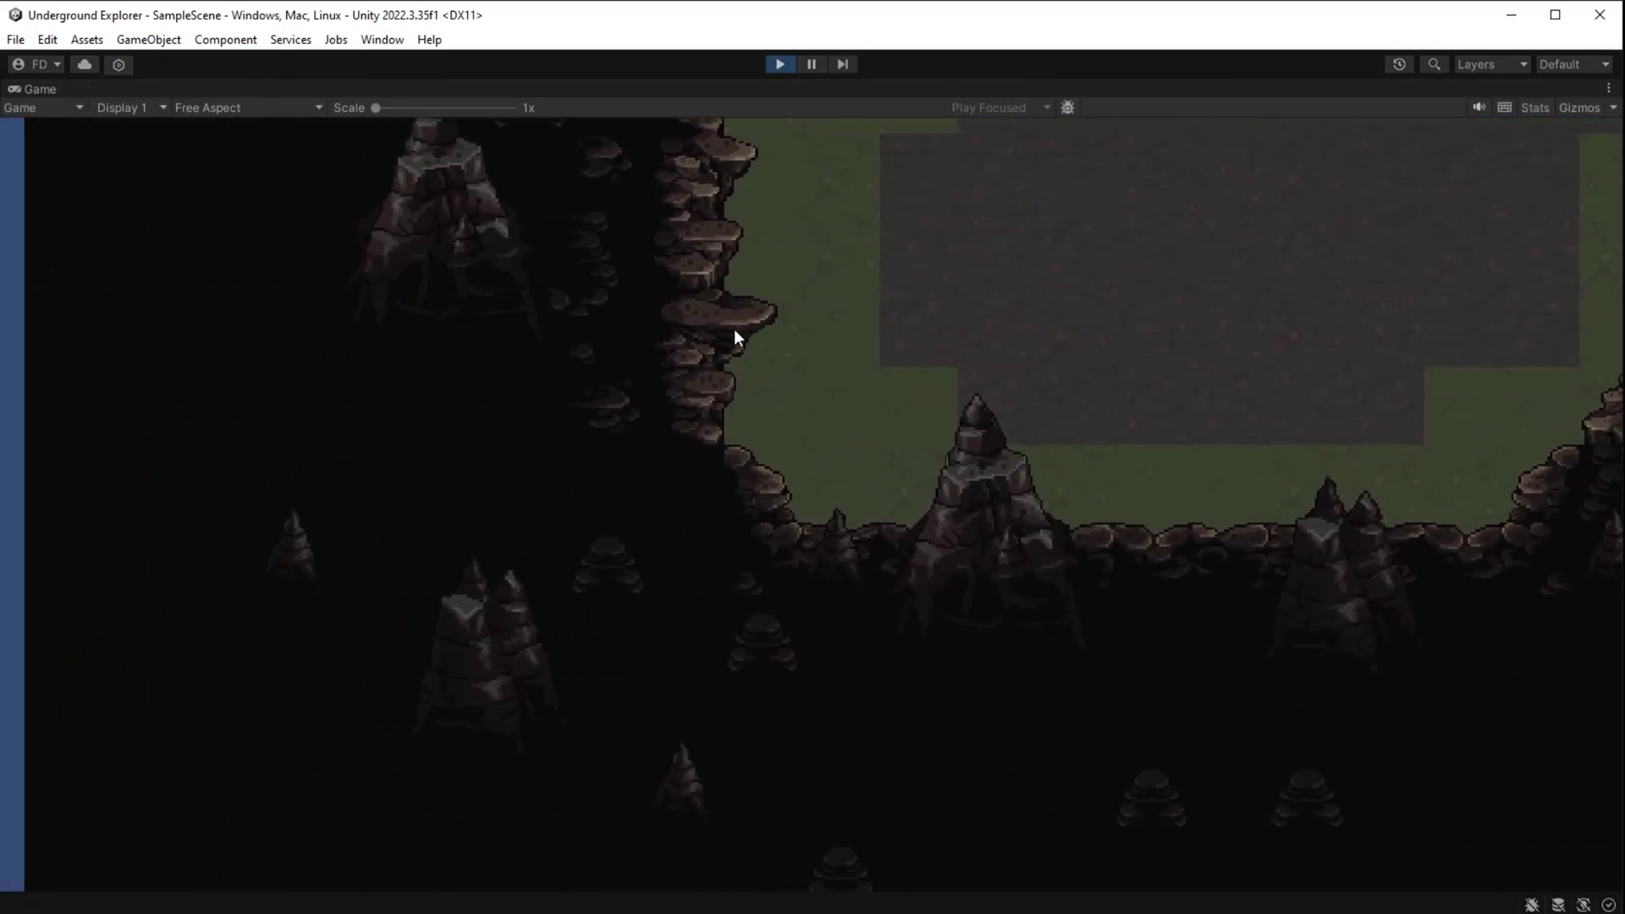
Walk the character up the western wall behind its rock ledges to the northwest area and end the playtest
key(w)
key(w)
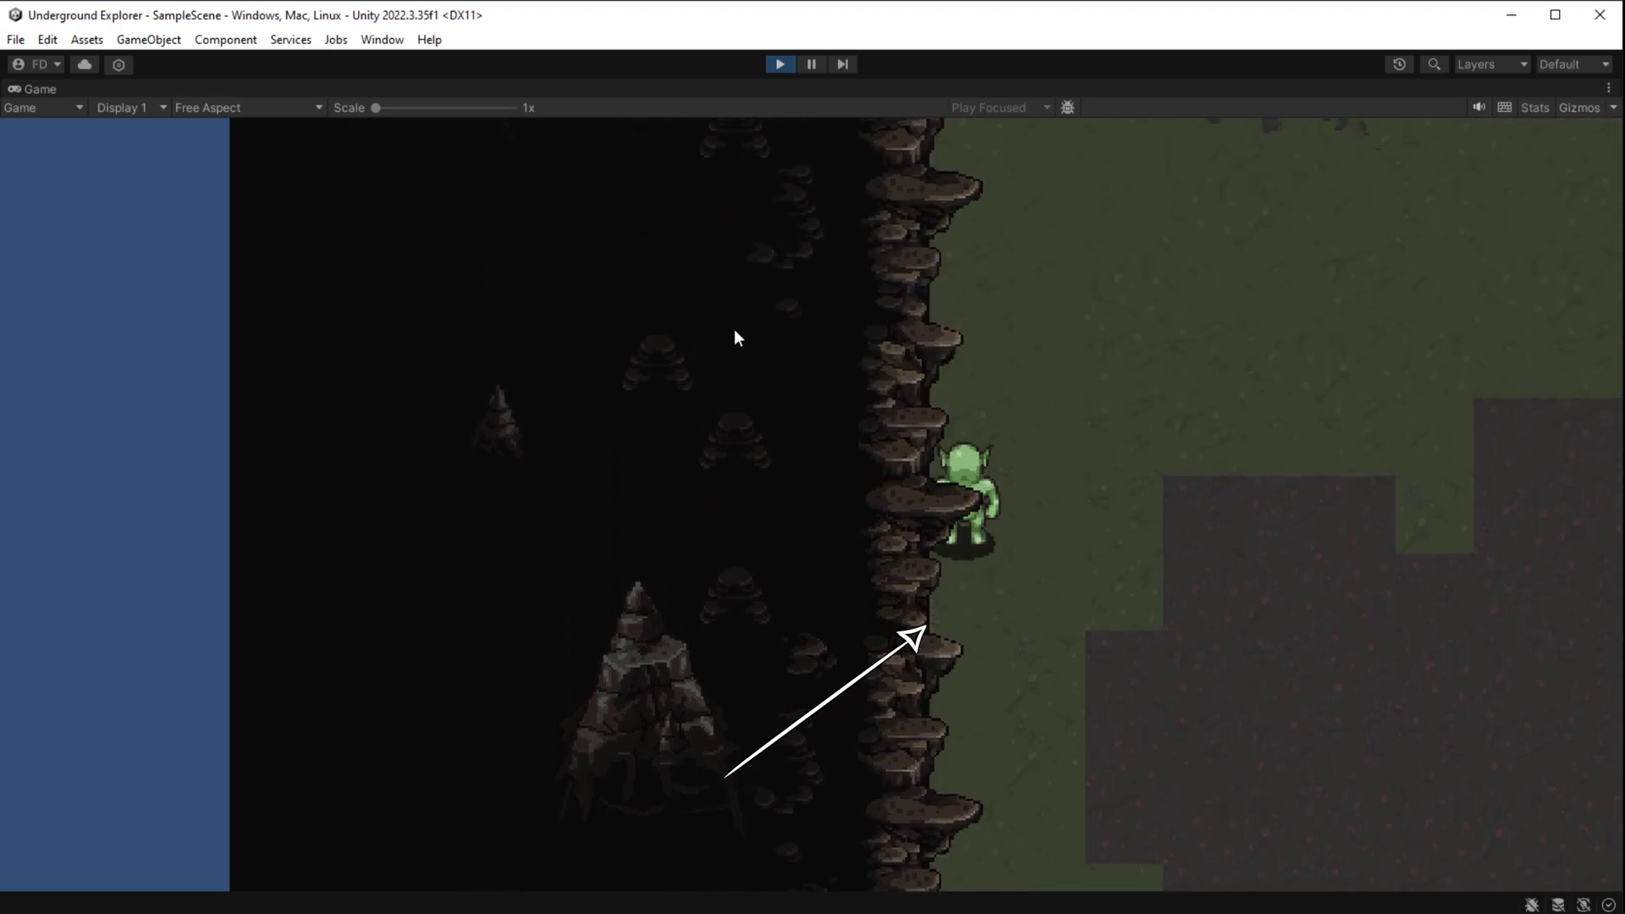
key(w)
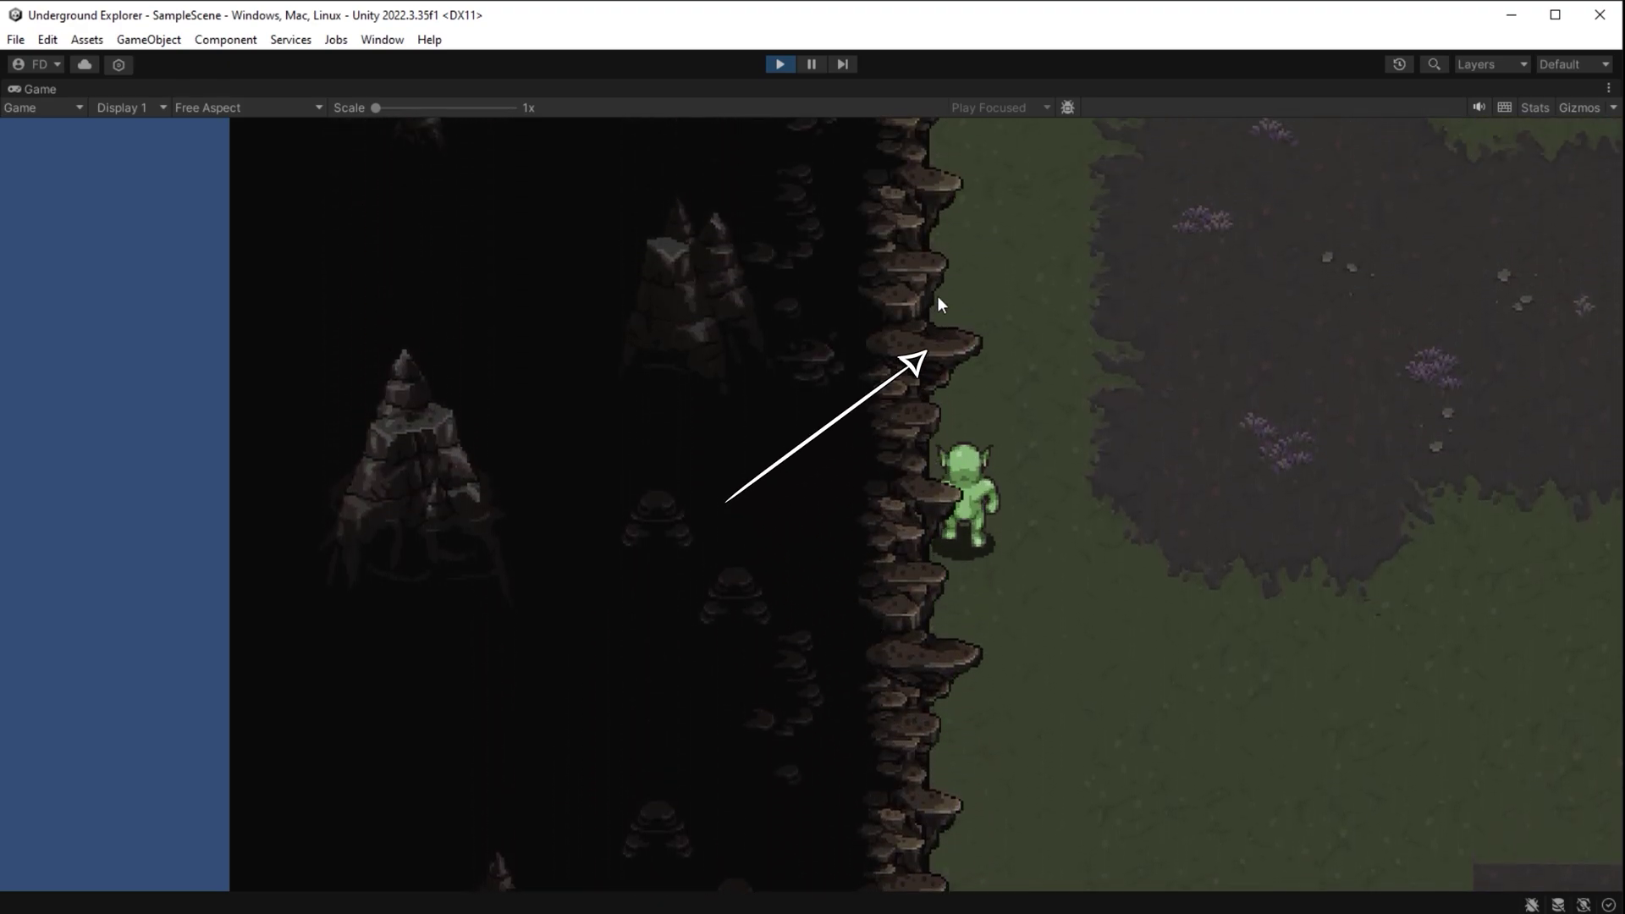
key(w)
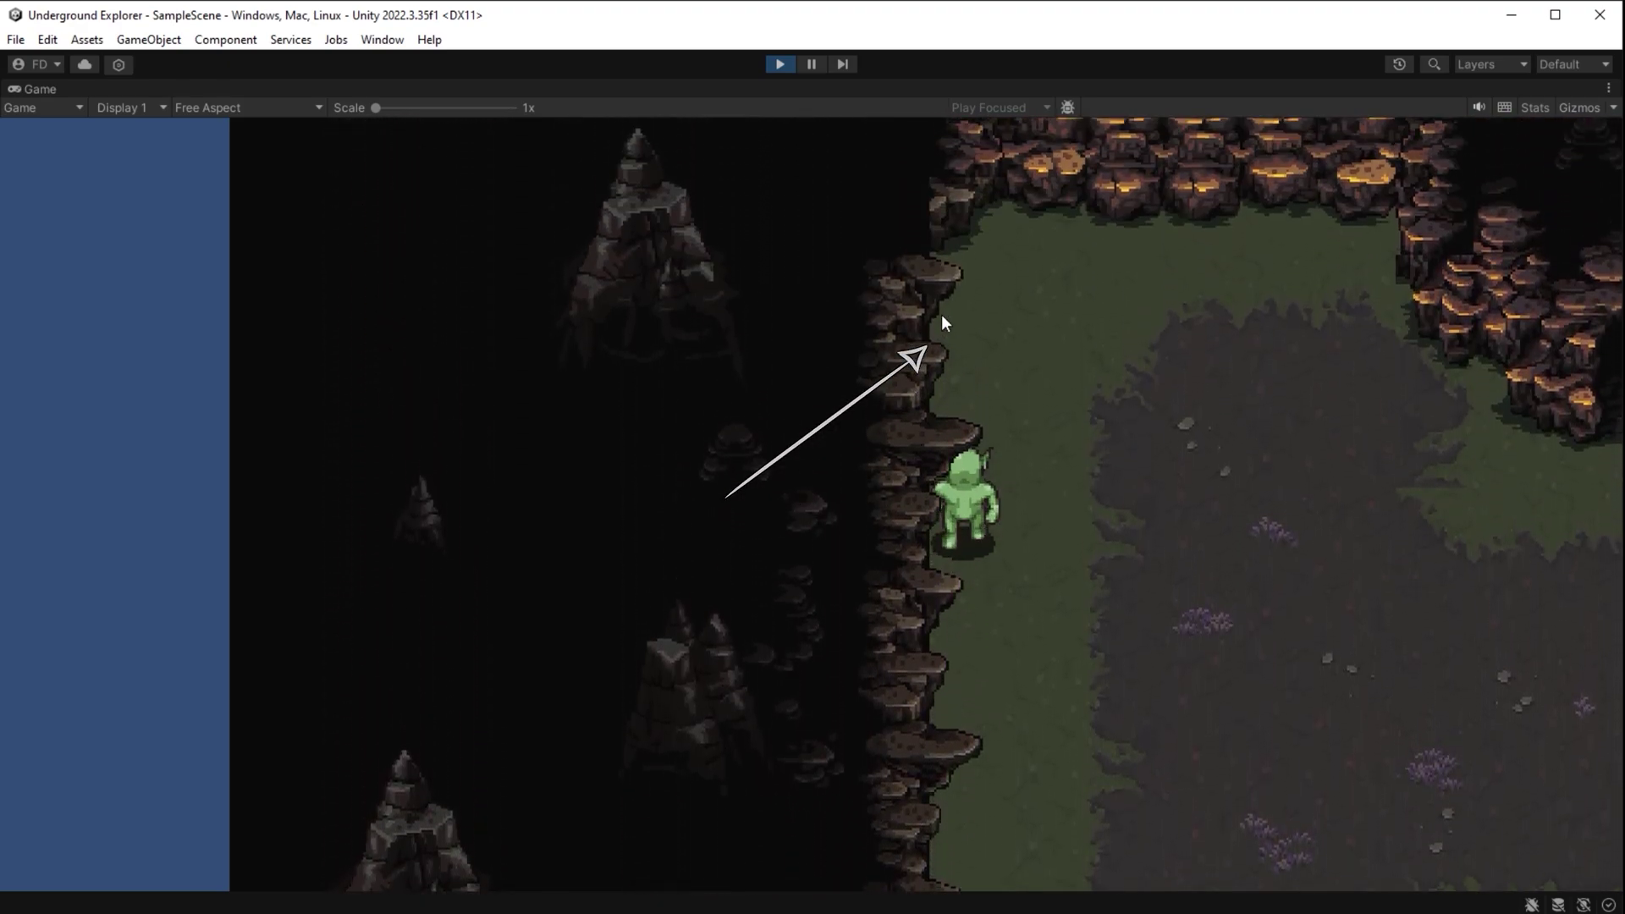
key(d)
click(779, 65)
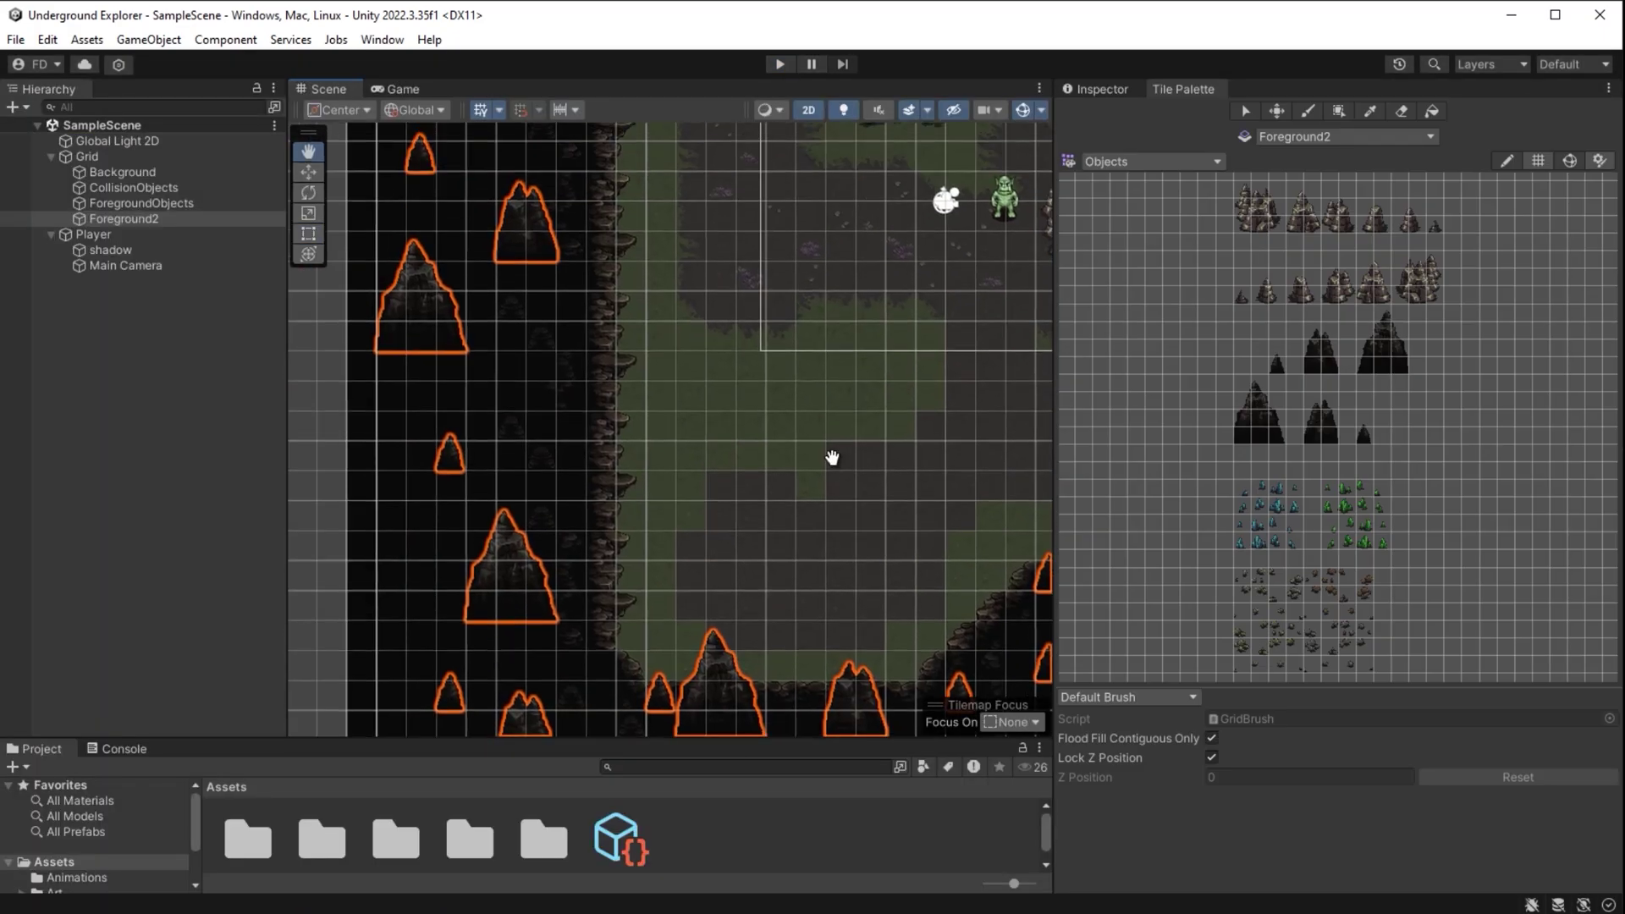
Make CollisionObjects the active tilemap and close the southwest corner gap with two grass tiles from the World palette
click(133, 187)
middle_drag(733, 469, 728, 499)
click(1153, 160)
click(1117, 194)
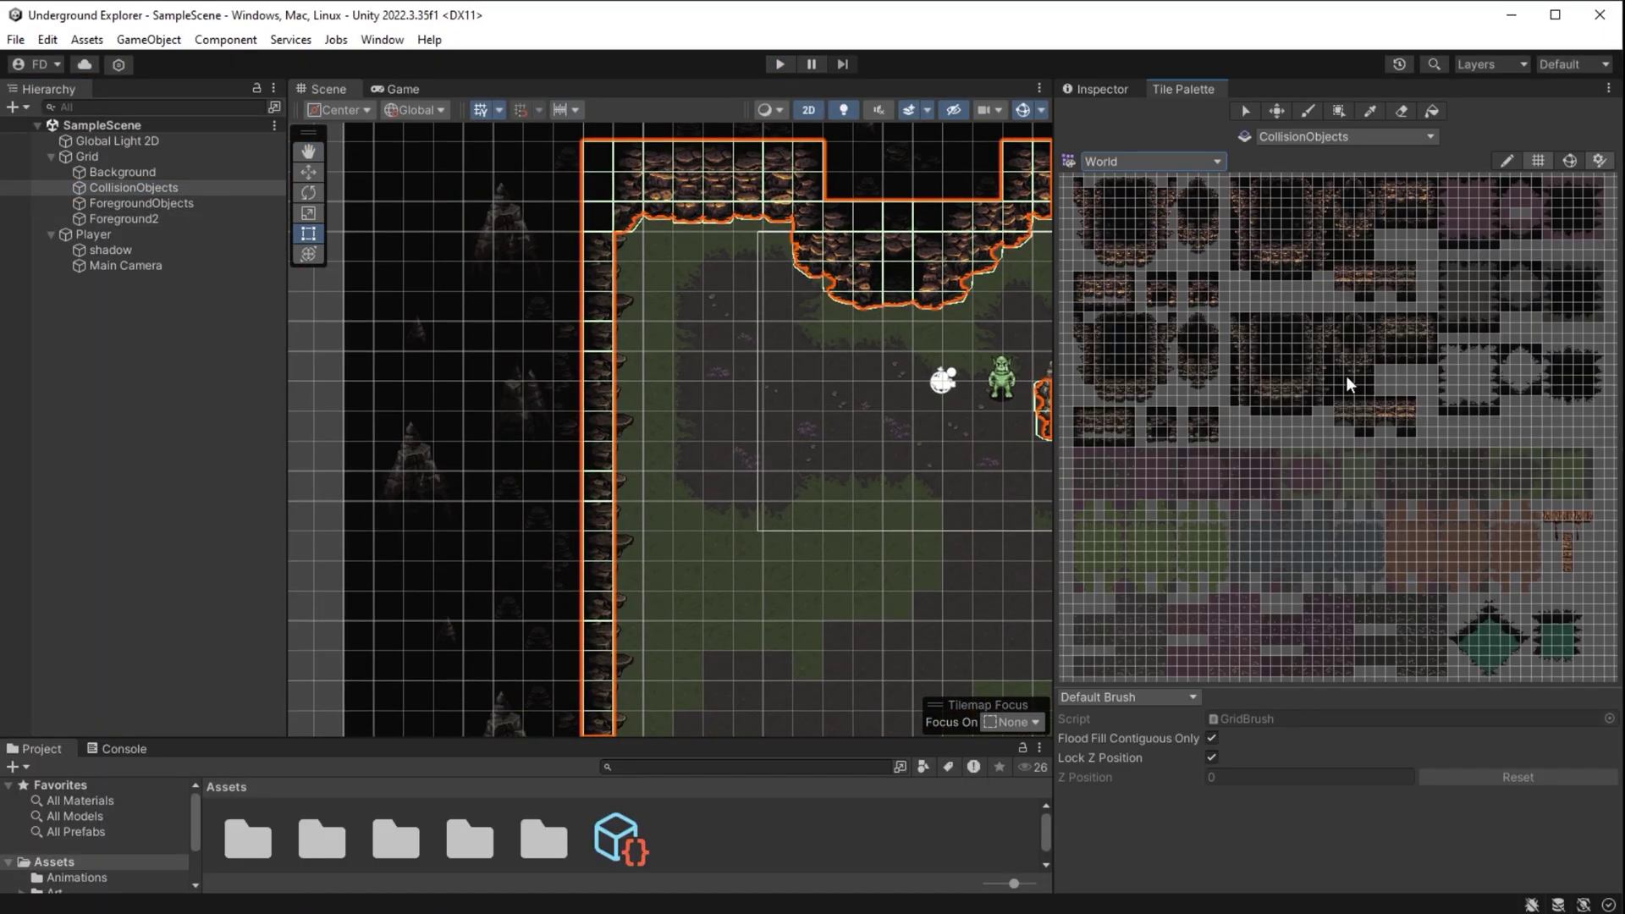
middle_drag(1410, 424, 1219, 404)
click(1389, 465)
scroll(586, 436, up, 3)
middle_drag(629, 645, 655, 296)
click(637, 548)
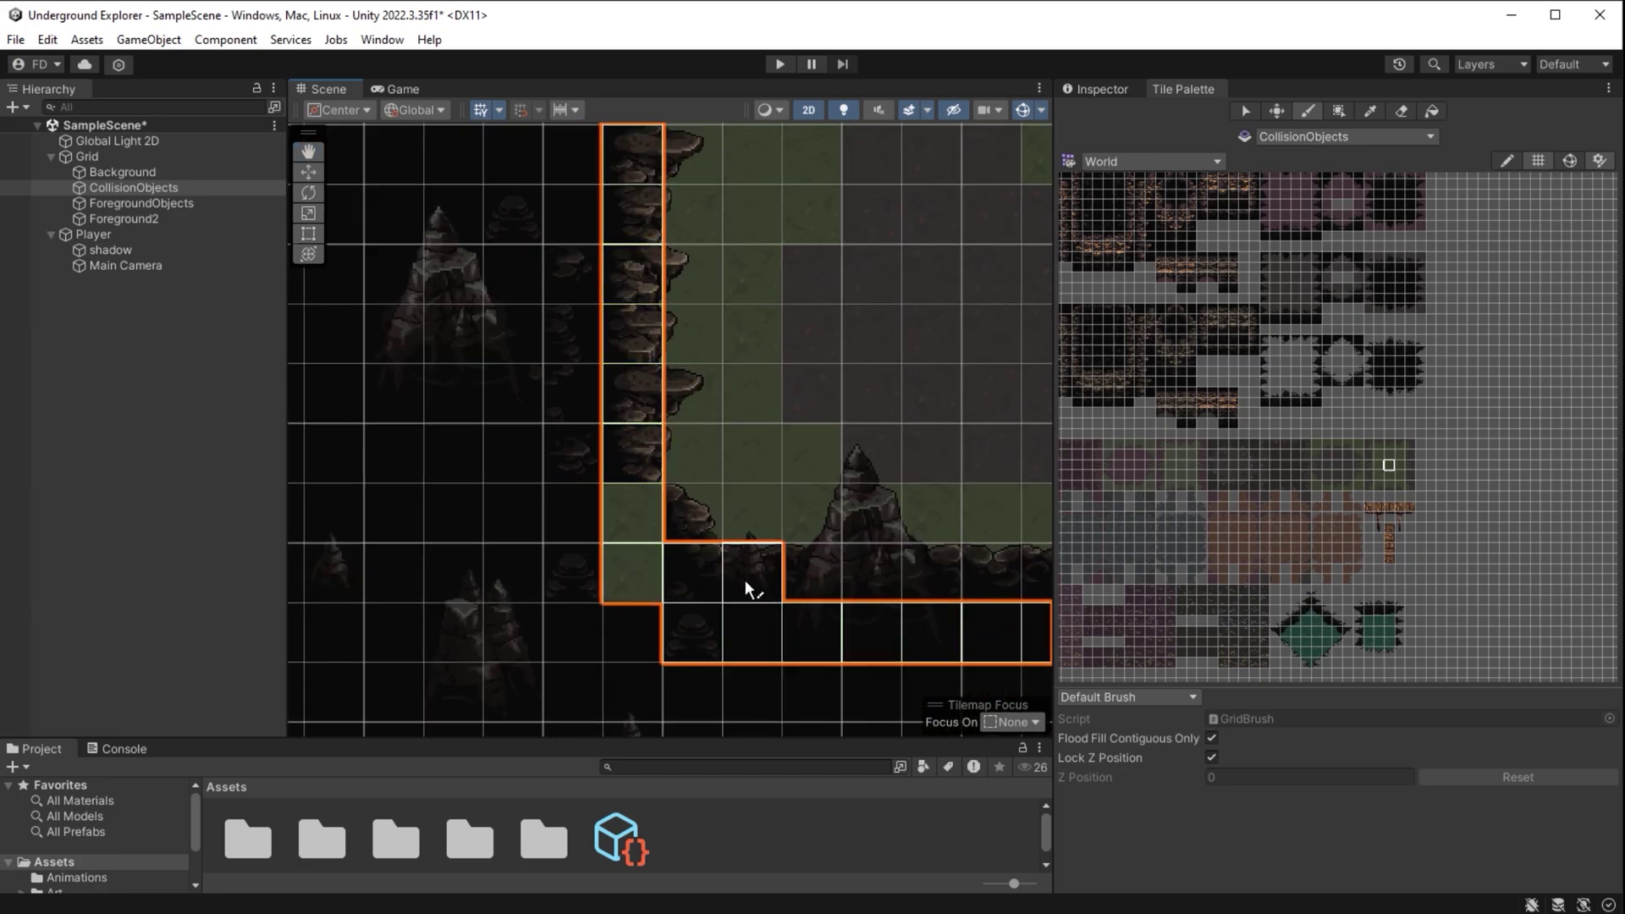
Make ForegroundObjects the active tilemap and cover the southwest corner's grass collision tiles with rock wall and dark tiles
scroll(945, 508, down, 1)
click(1344, 136)
click(1328, 169)
scroll(1278, 516, up, 5)
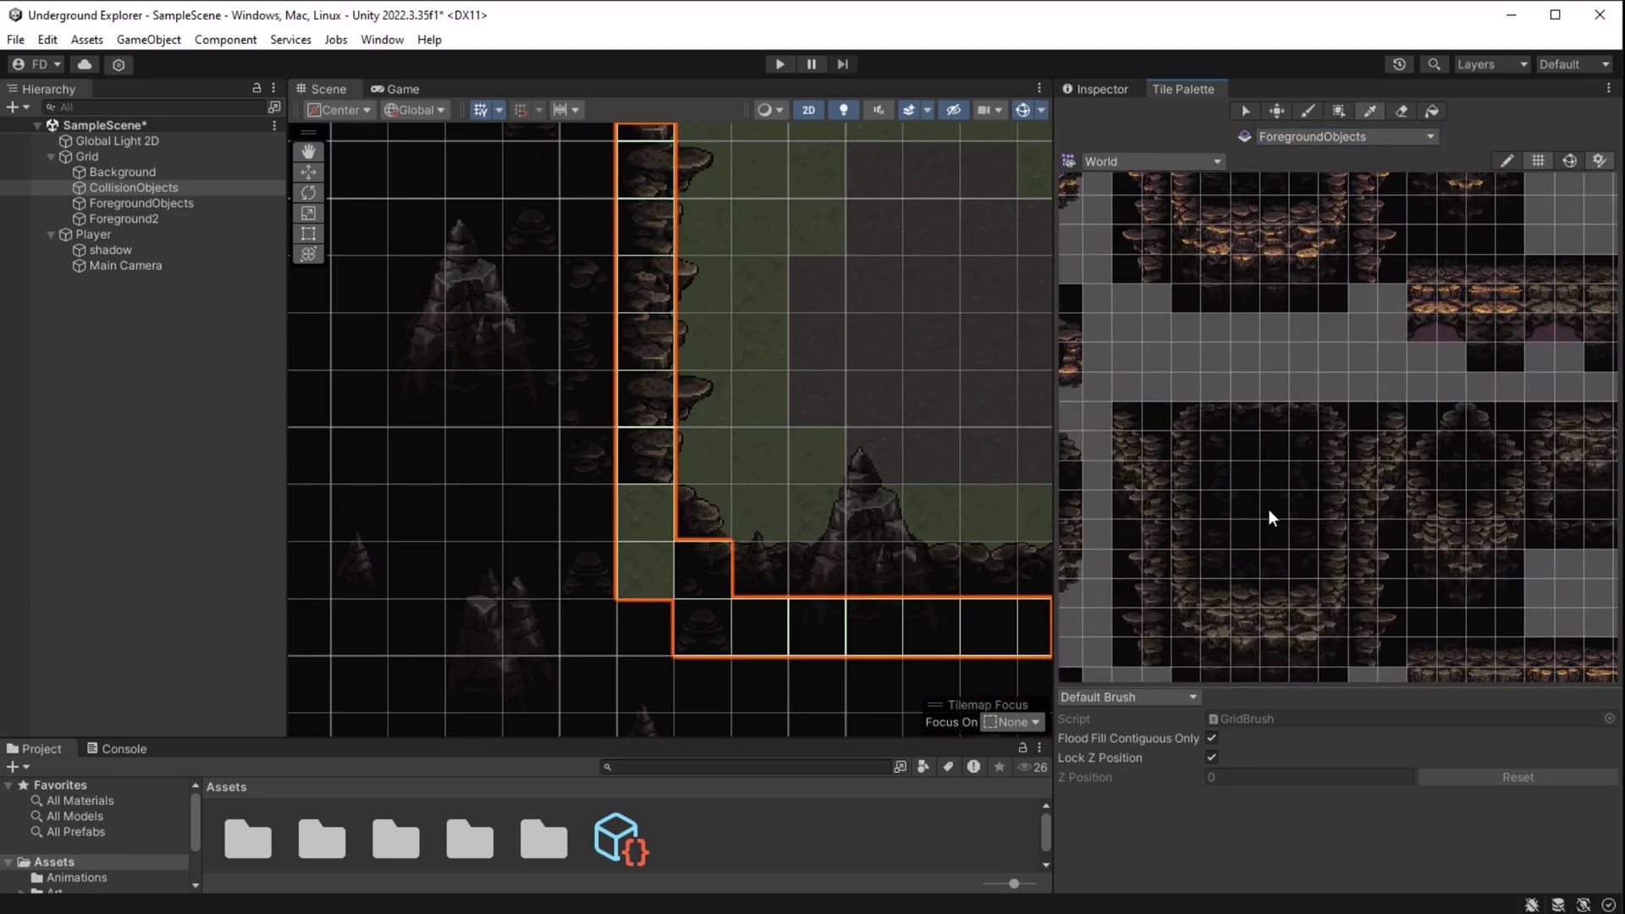
click(648, 539)
click(1263, 537)
click(623, 575)
Make CollisionObjects the active tilemap and paint collision tiles at gaps along the eastern wall from the southeast corner to the inward step
scroll(623, 576, down, 5)
middle_drag(825, 481, 457, 591)
middle_drag(957, 576, 254, 593)
click(1346, 136)
click(1320, 149)
middle_drag(729, 736, 752, 726)
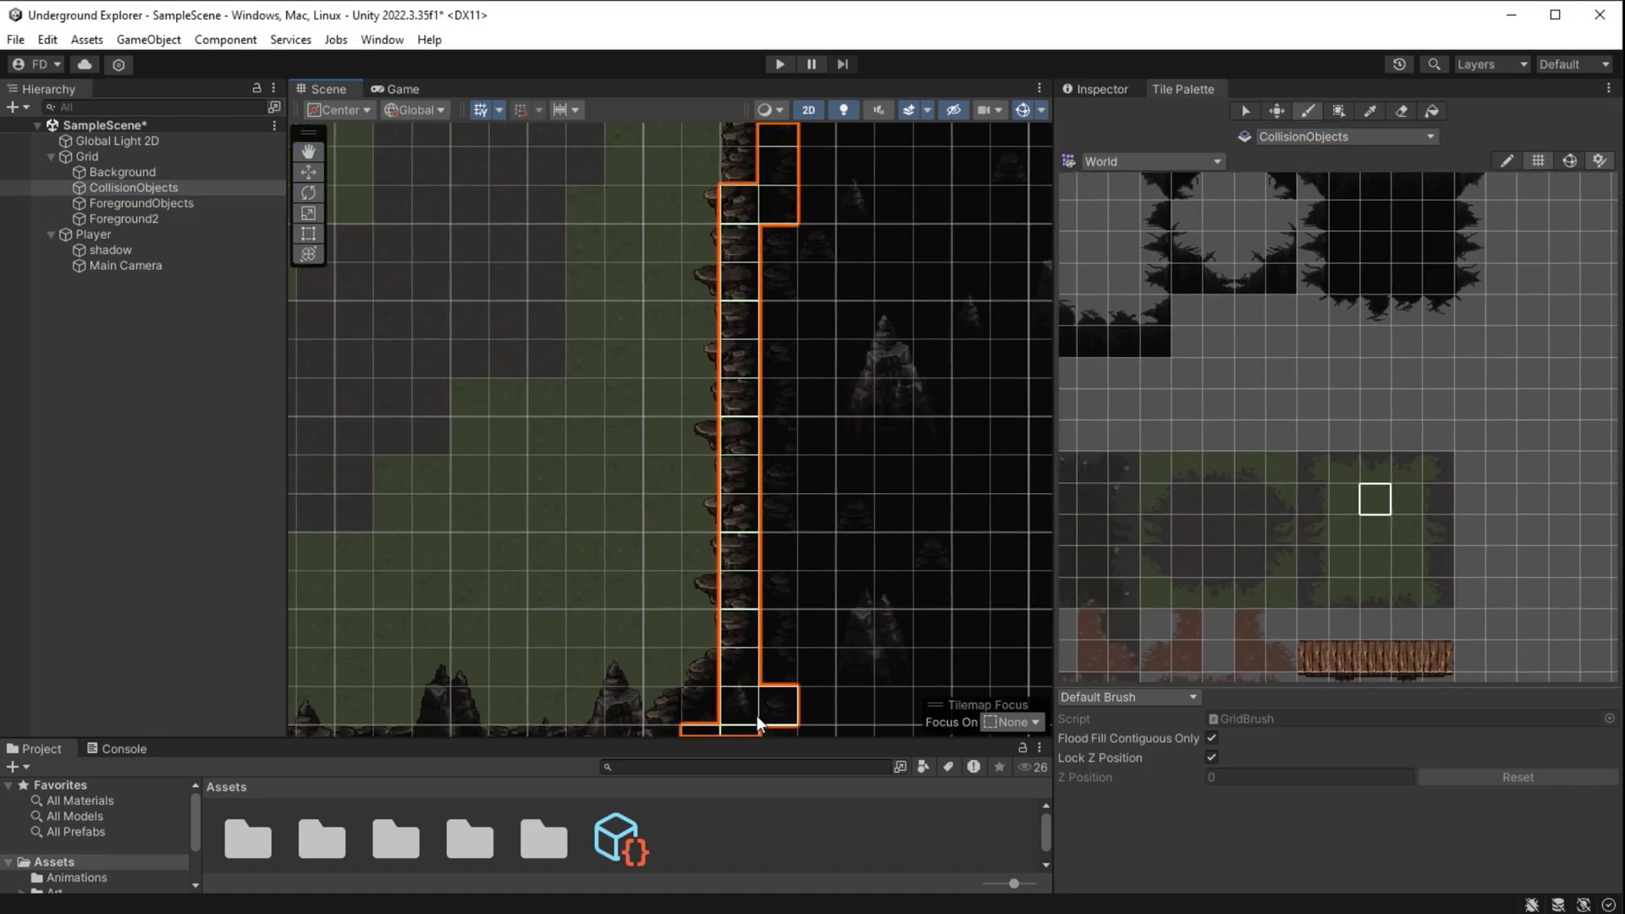
middle_drag(746, 201, 819, 459)
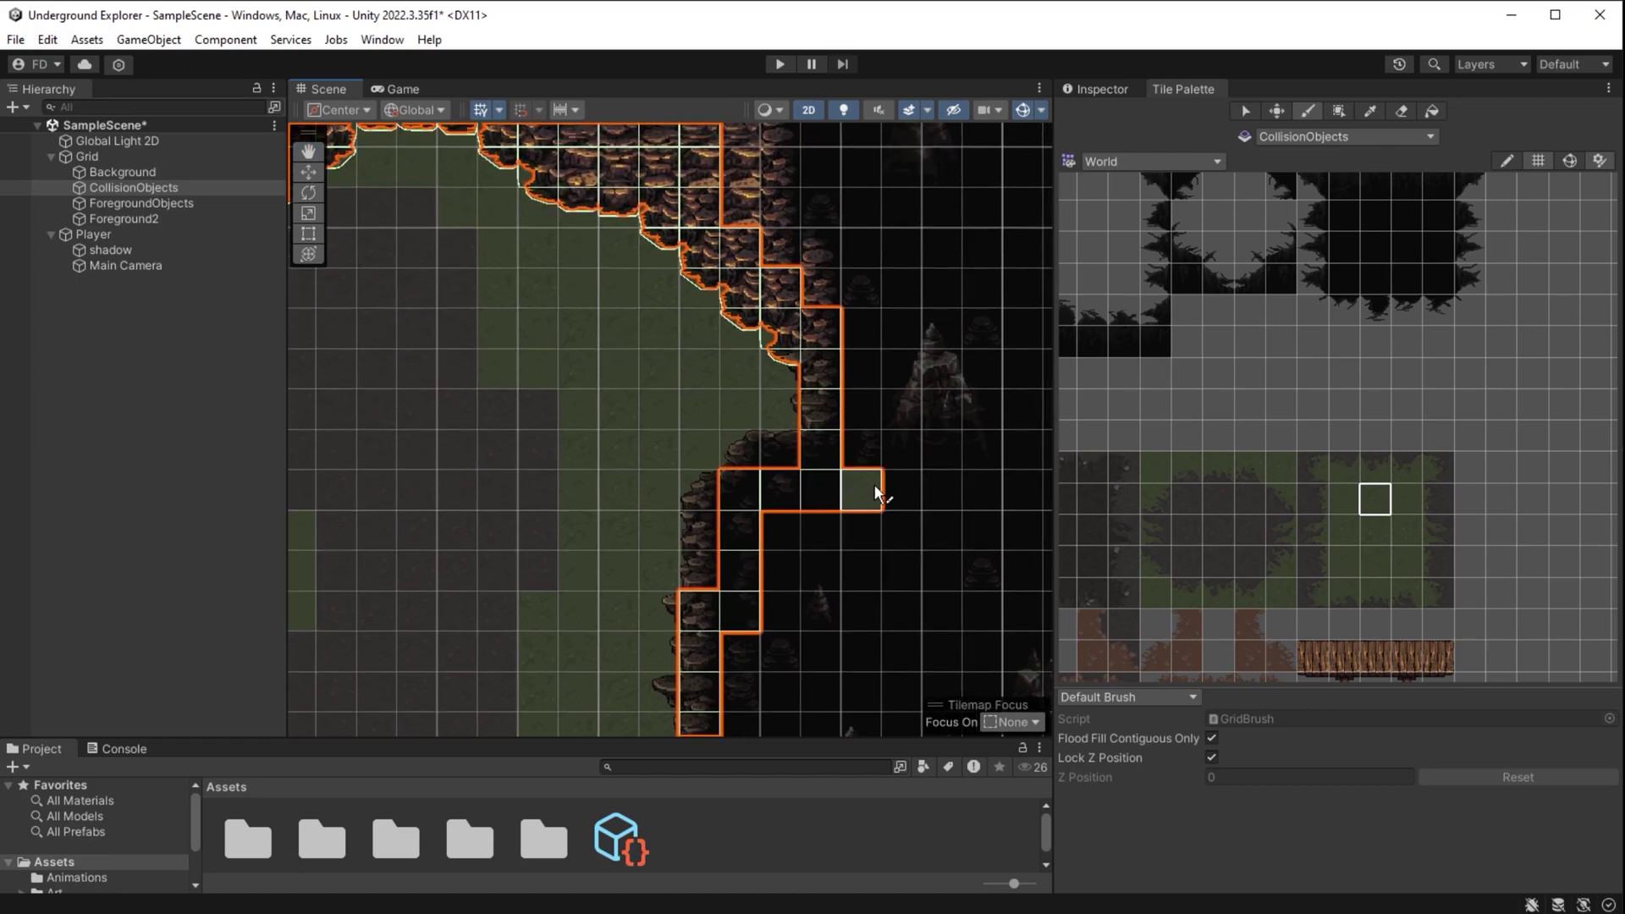
Make Background the active tilemap and paint ragged transition tiles on the eastern and lower edges of the grass patch south of the player
scroll(875, 486, down, 4)
middle_drag(652, 474, 865, 398)
scroll(865, 403, up, 6)
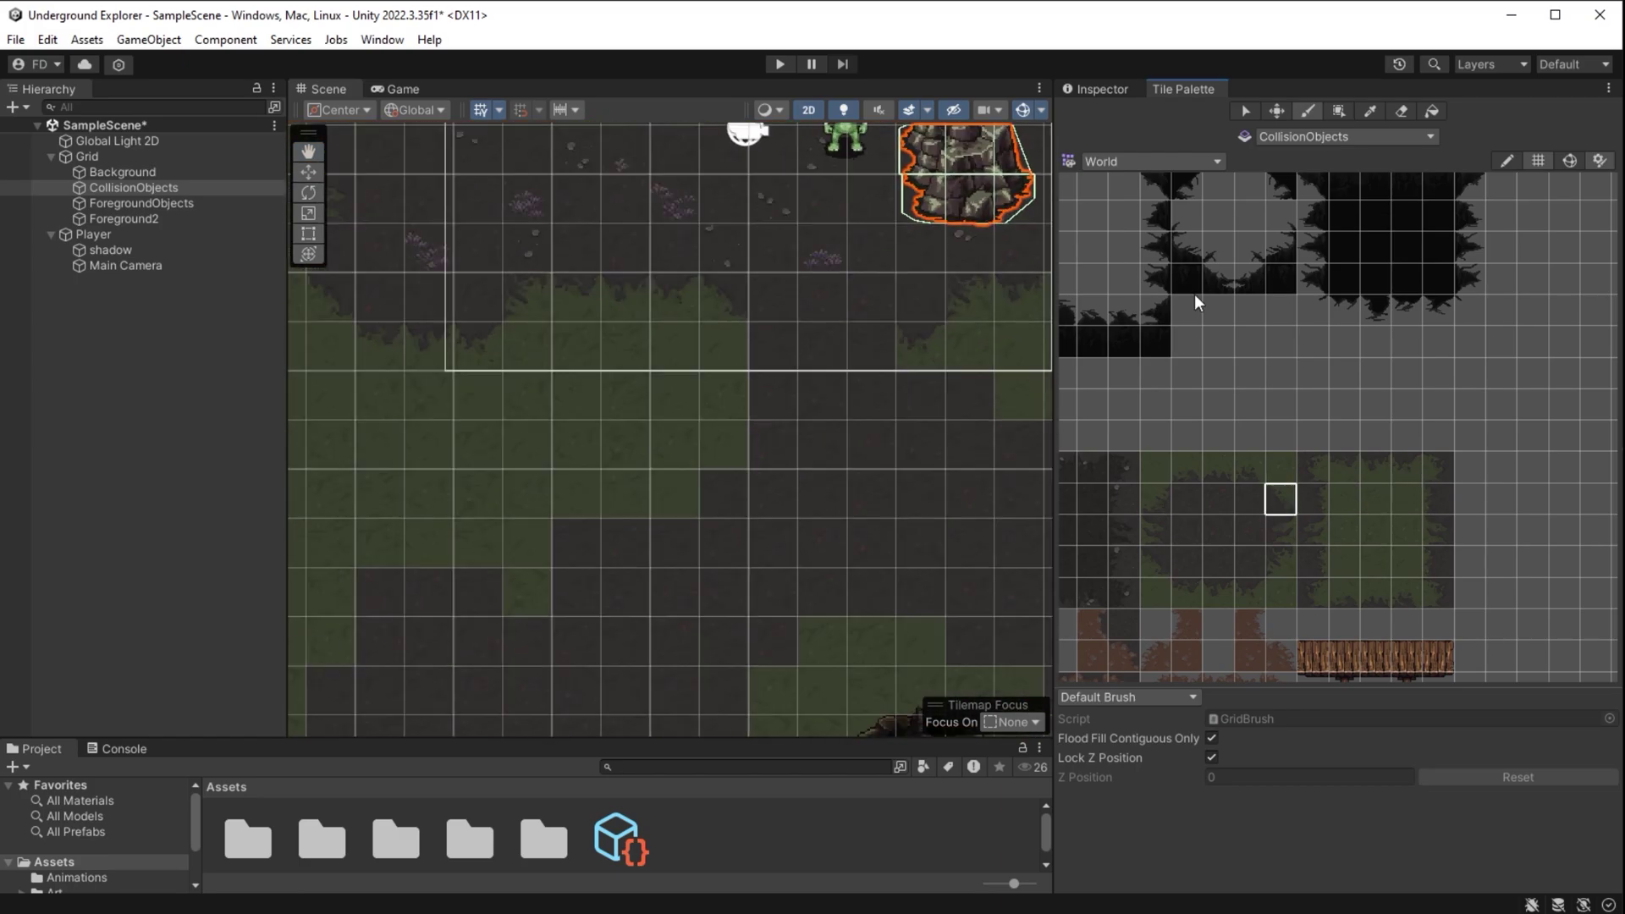
click(1325, 136)
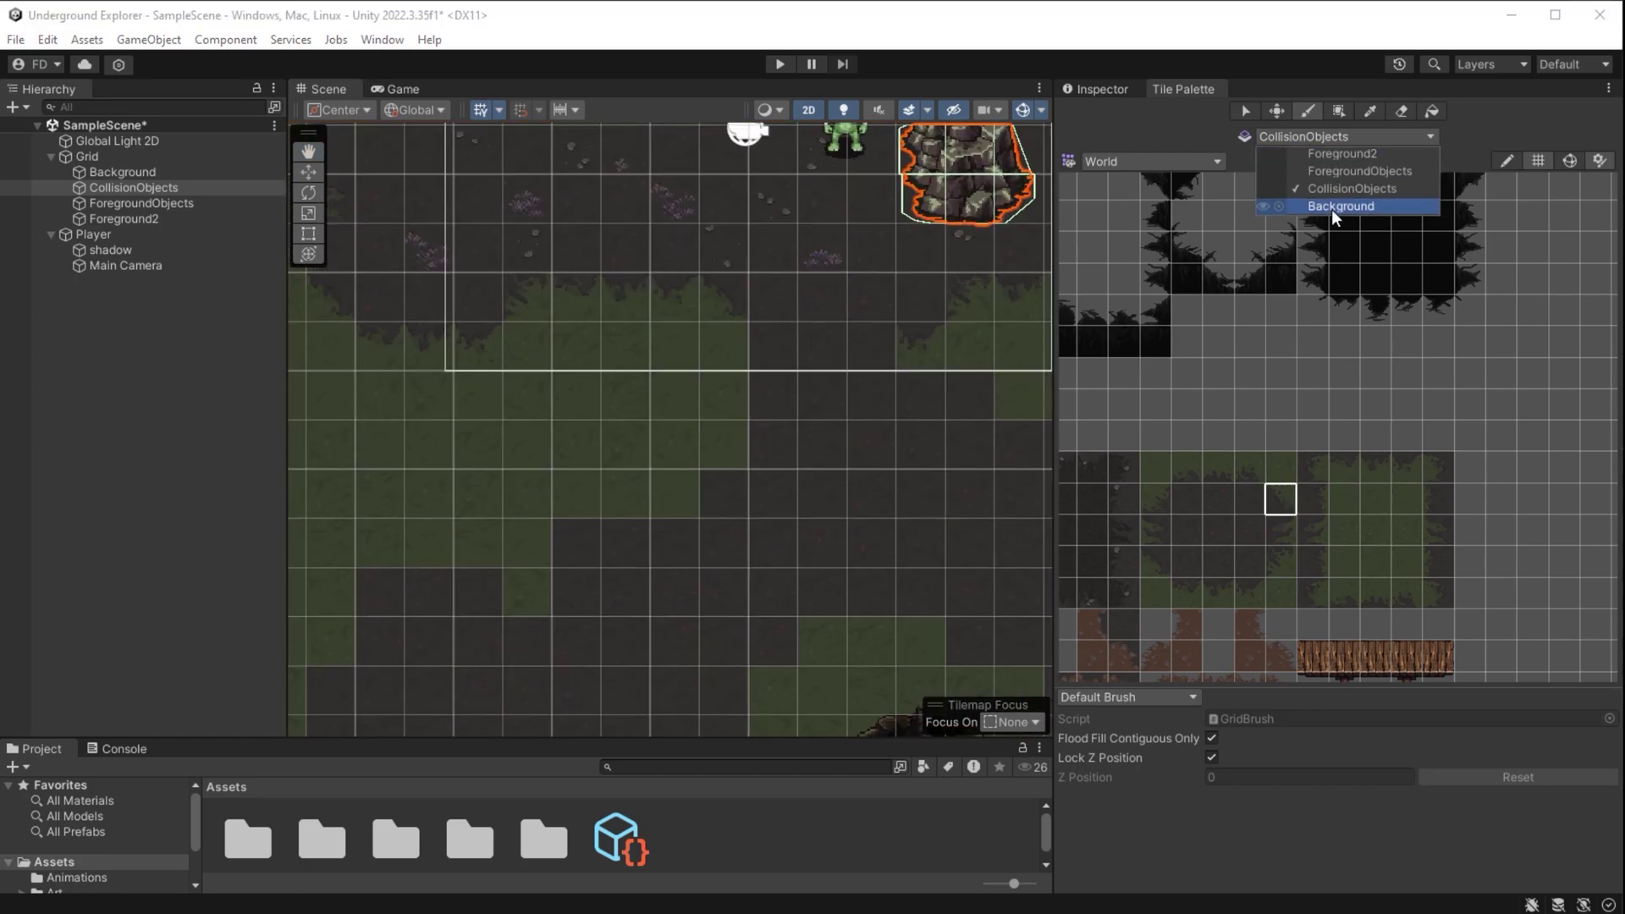
click(1333, 210)
drag(1161, 501, 1156, 563)
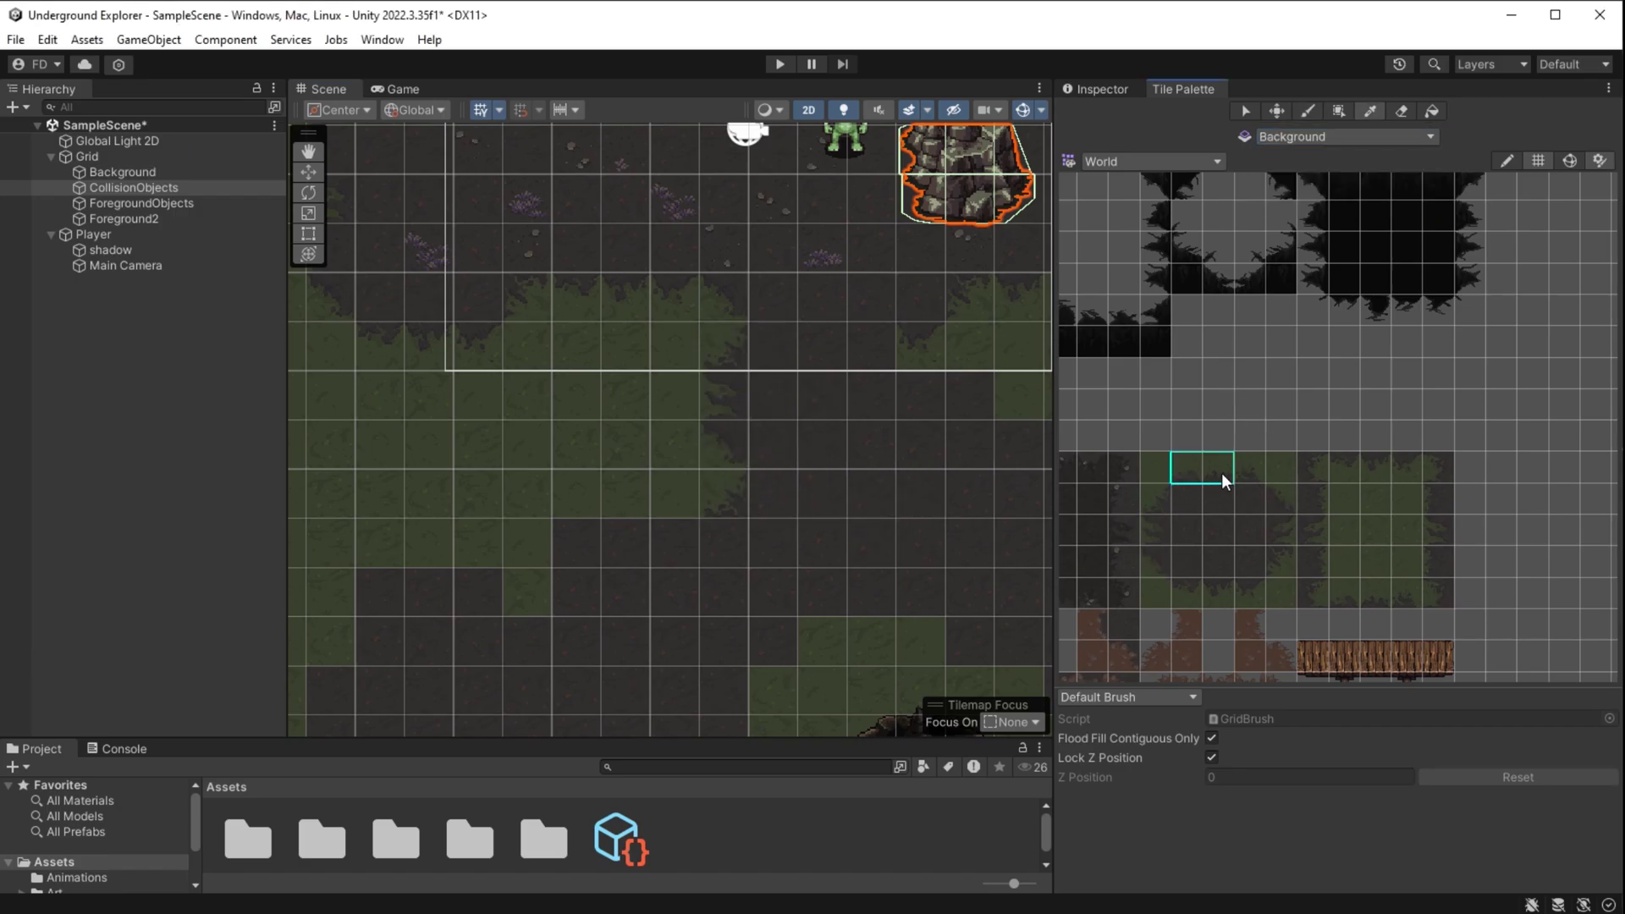
click(674, 517)
Continue the ragged grass transition westward around the grass patch's stepped lower edge above the dirt
click(1154, 499)
middle_drag(545, 606, 845, 567)
drag(1187, 469, 1246, 475)
click(721, 500)
Paint three-tile ragged grass edge strips down the western side of the southwestern dirt patch
click(1155, 499)
drag(1153, 548, 1153, 552)
click(570, 617)
middle_drag(572, 618, 580, 428)
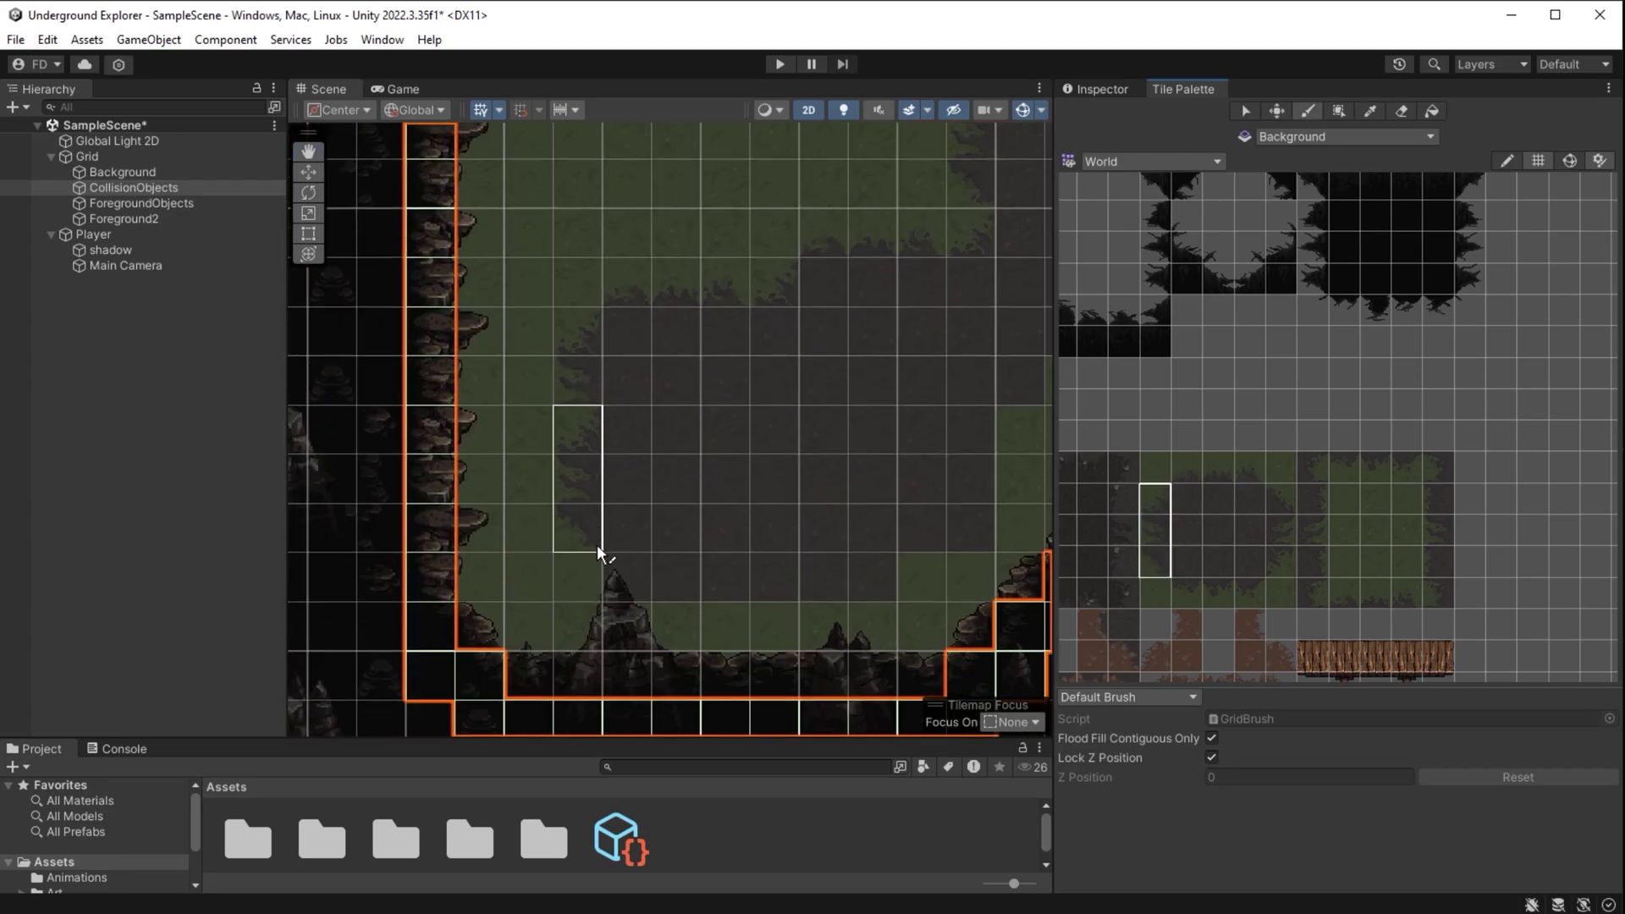
click(569, 535)
Paint ragged grass transition tiles along the lower edge of the southwestern dirt patch and around the grass above the southern wall bump
drag(1187, 593, 1250, 593)
click(726, 584)
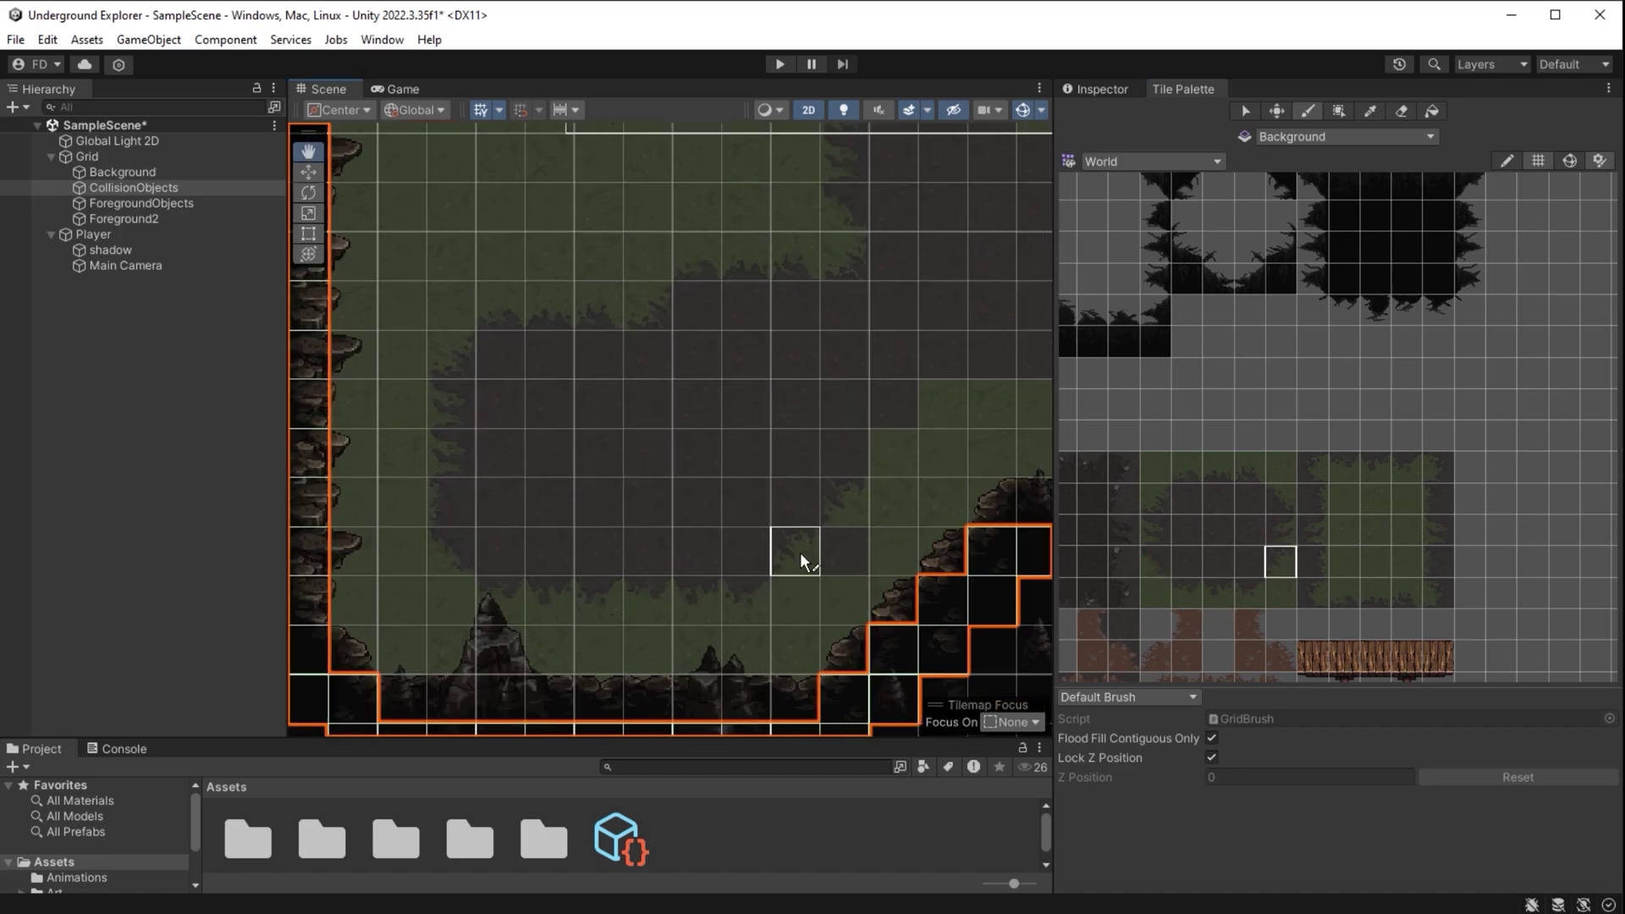
click(1344, 530)
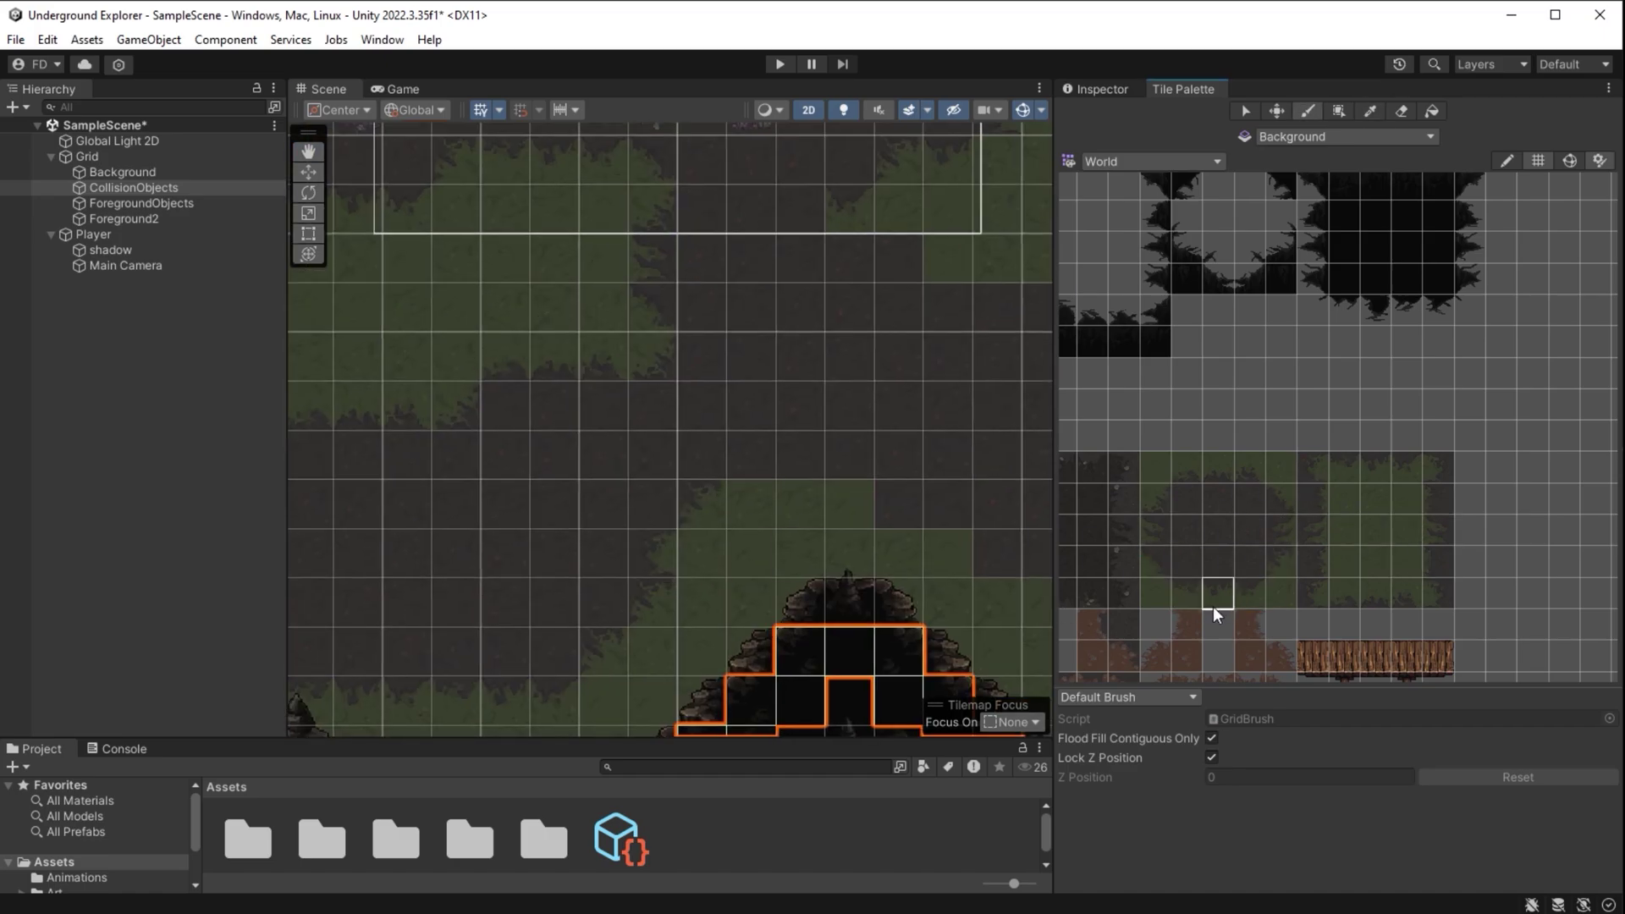
Paint ragged grass-to-dirt edge tiles around the eastern dirt area up to its tip below the northern wall
click(1219, 531)
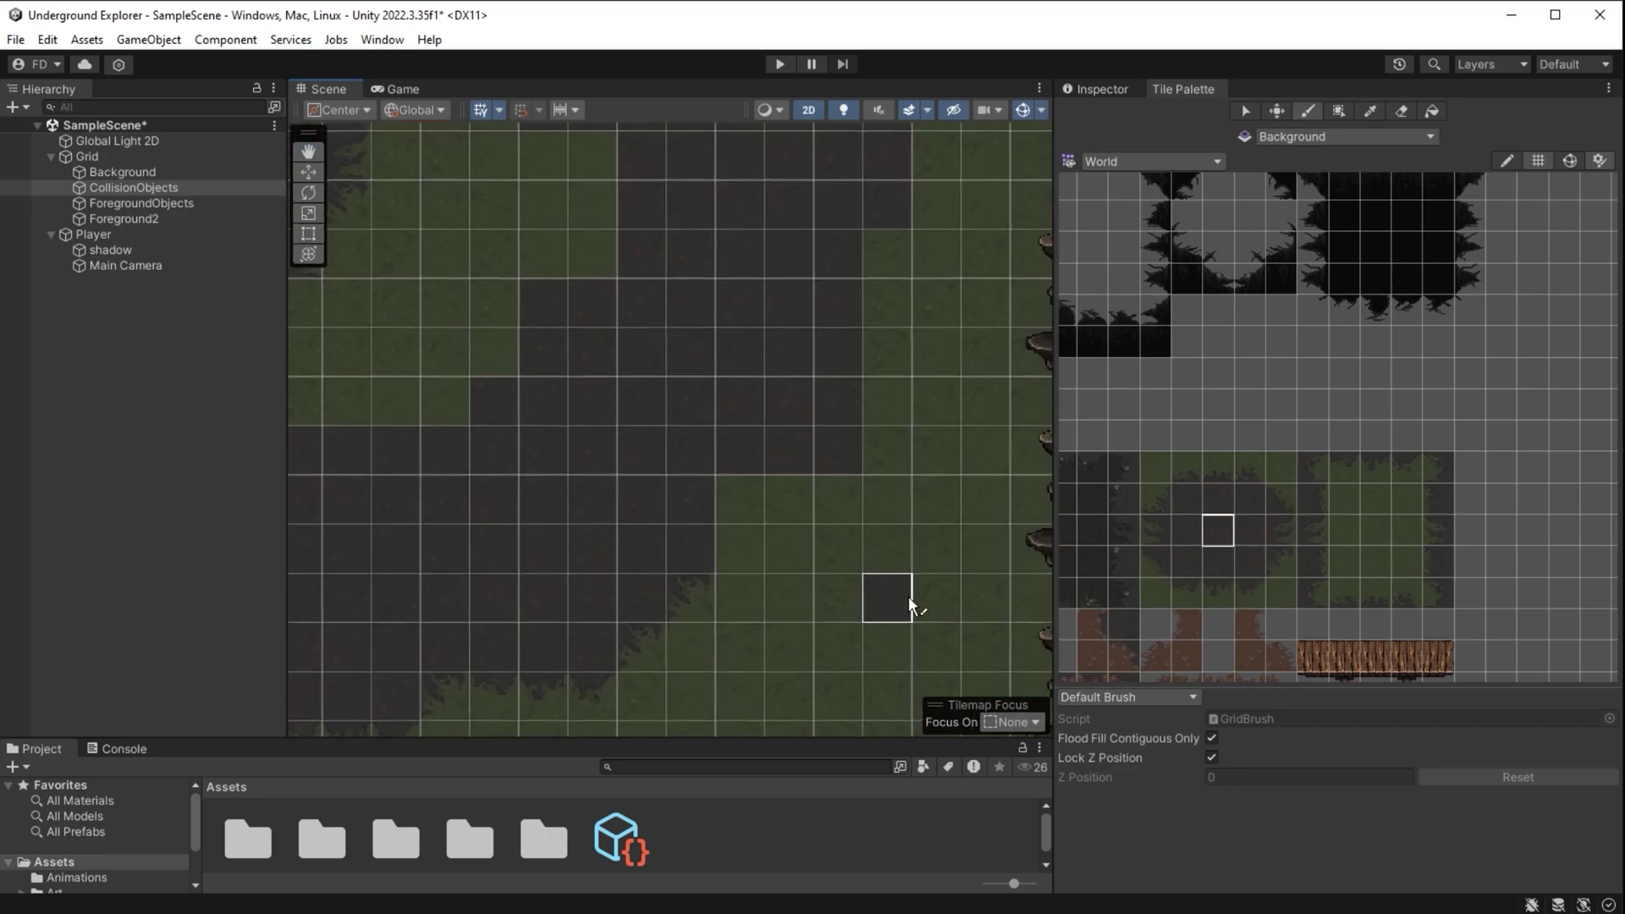
drag(1311, 468, 1311, 595)
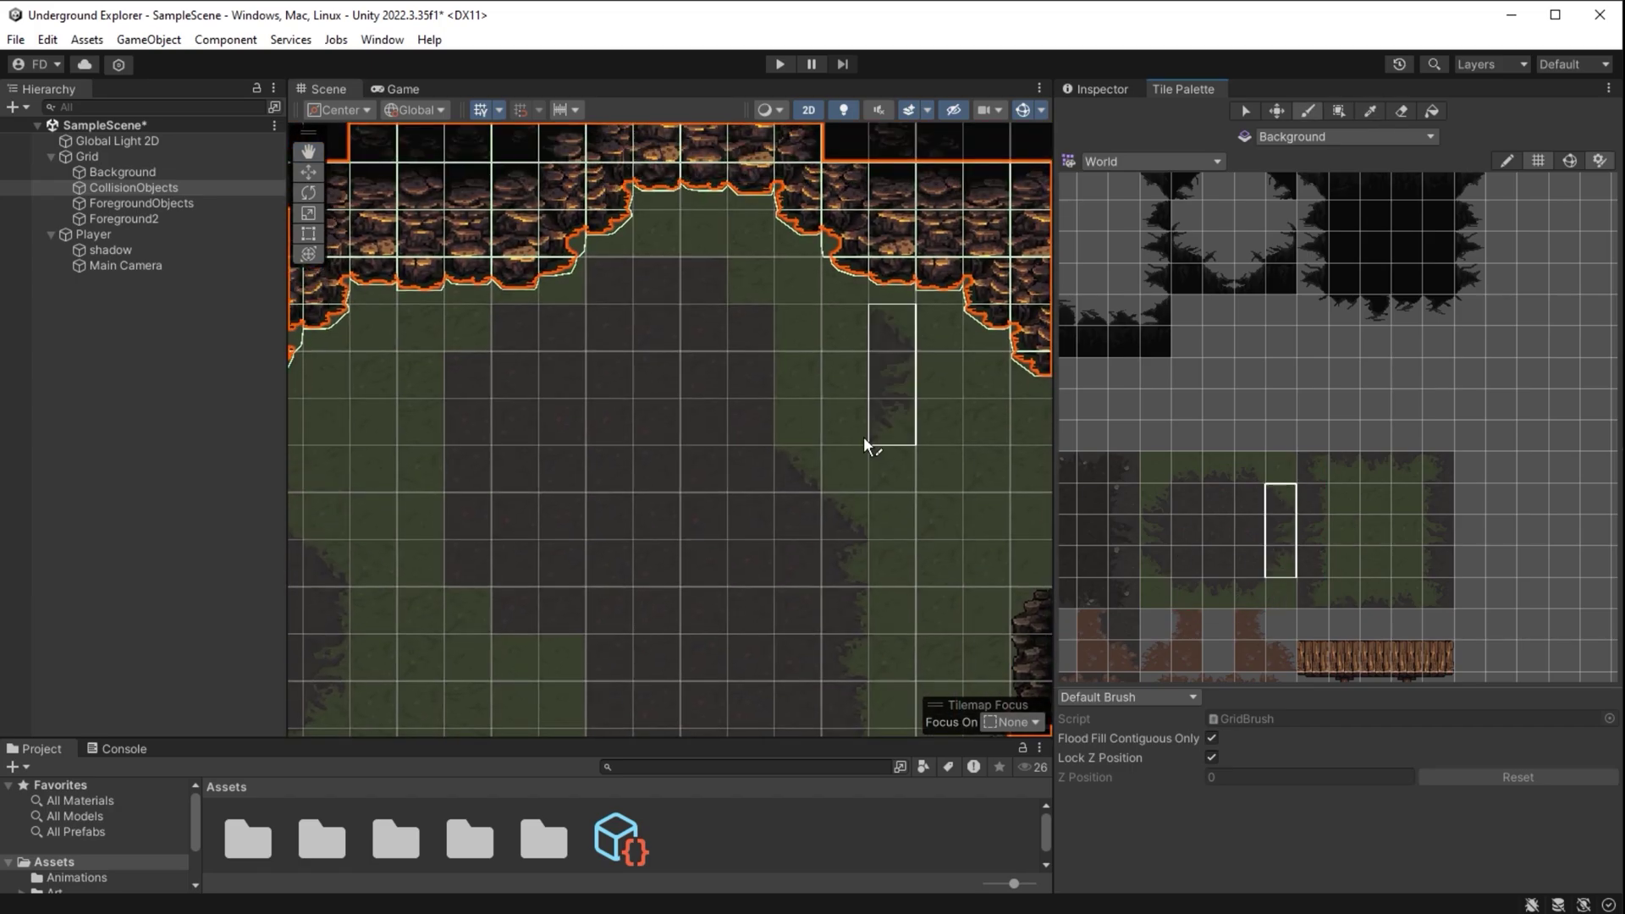
mouse_move(867, 442)
ctrl+mouse_down()
mouse_move(628, 305)
mouse_move(713, 254)
ctrl+mouse_up()
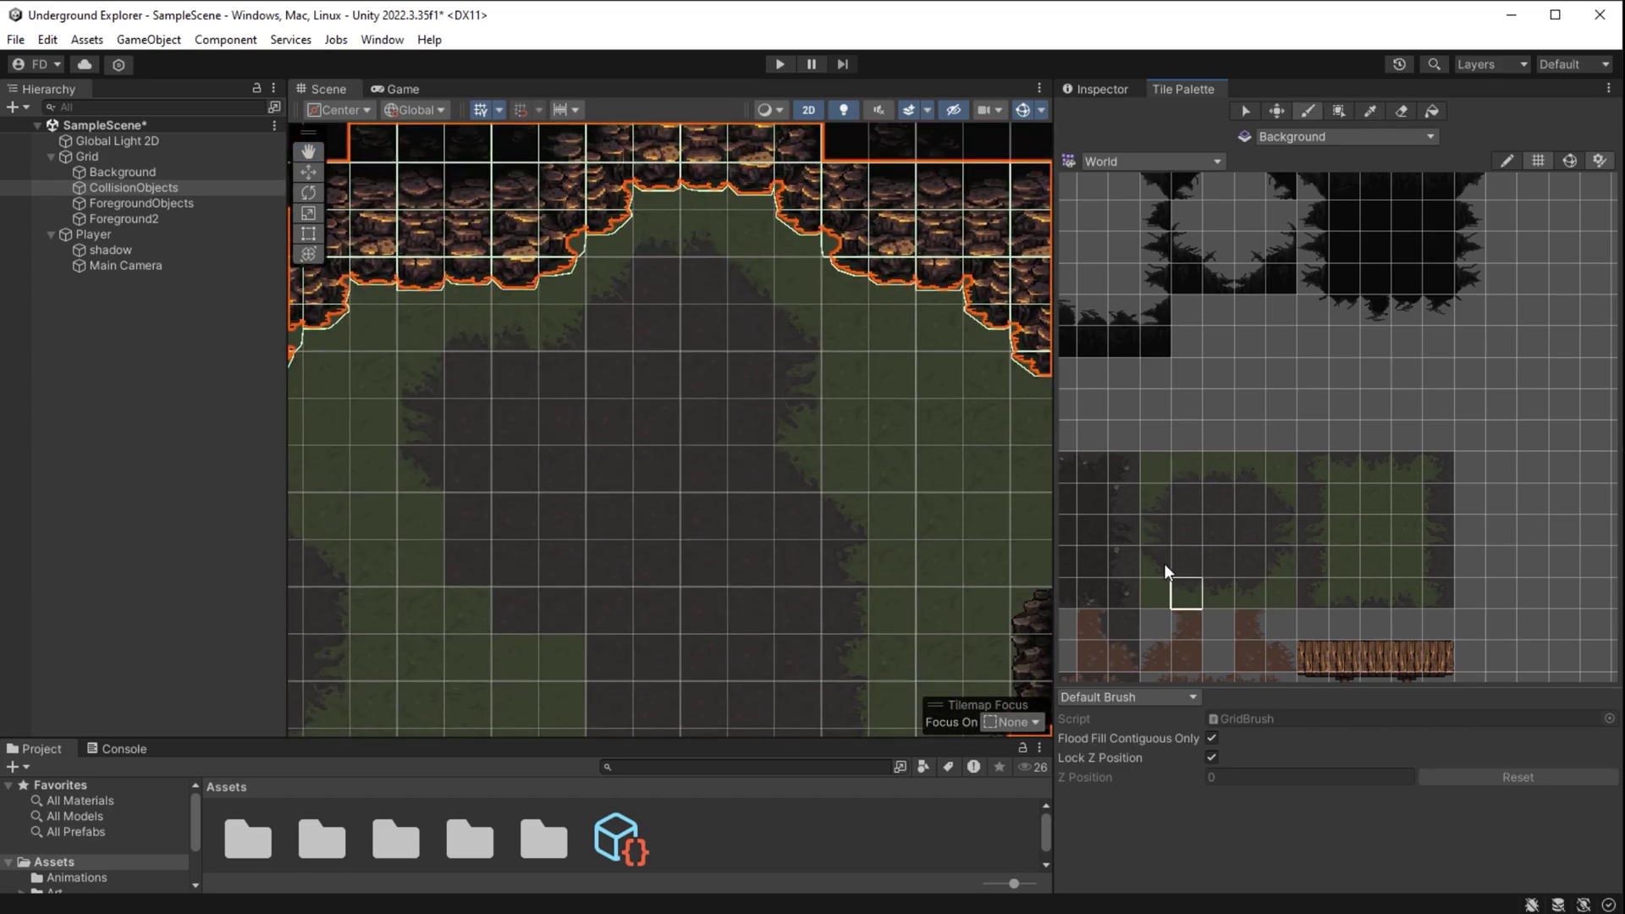
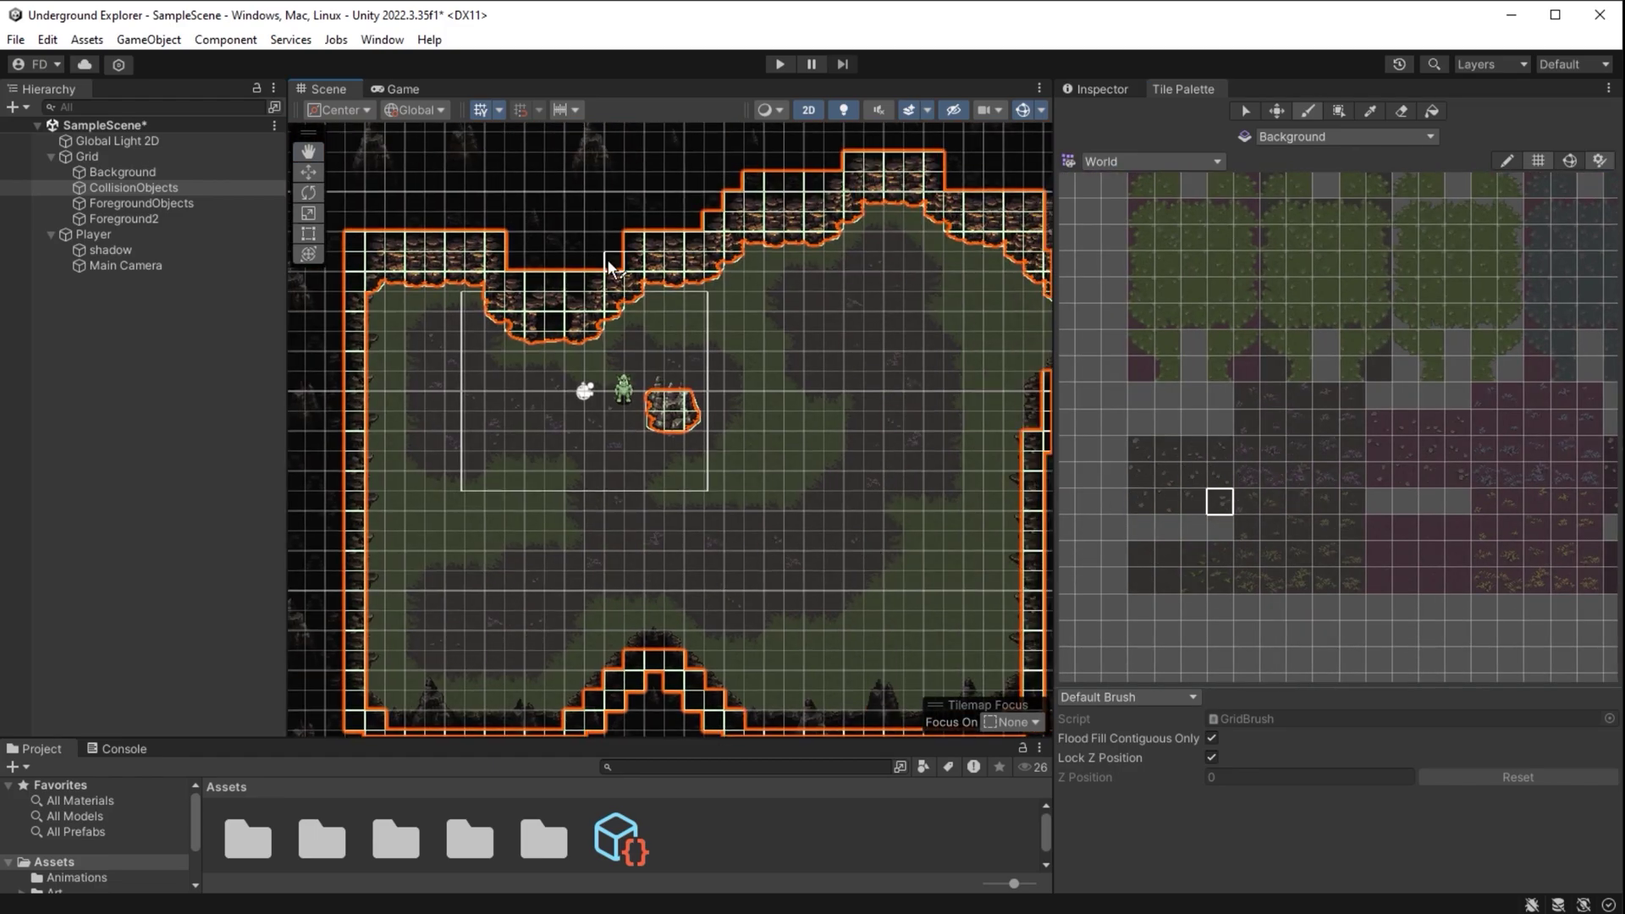
Playtest the scene in an enlarged game view, walking the character across the blended ground and along the western wall
key(ctrl+p)
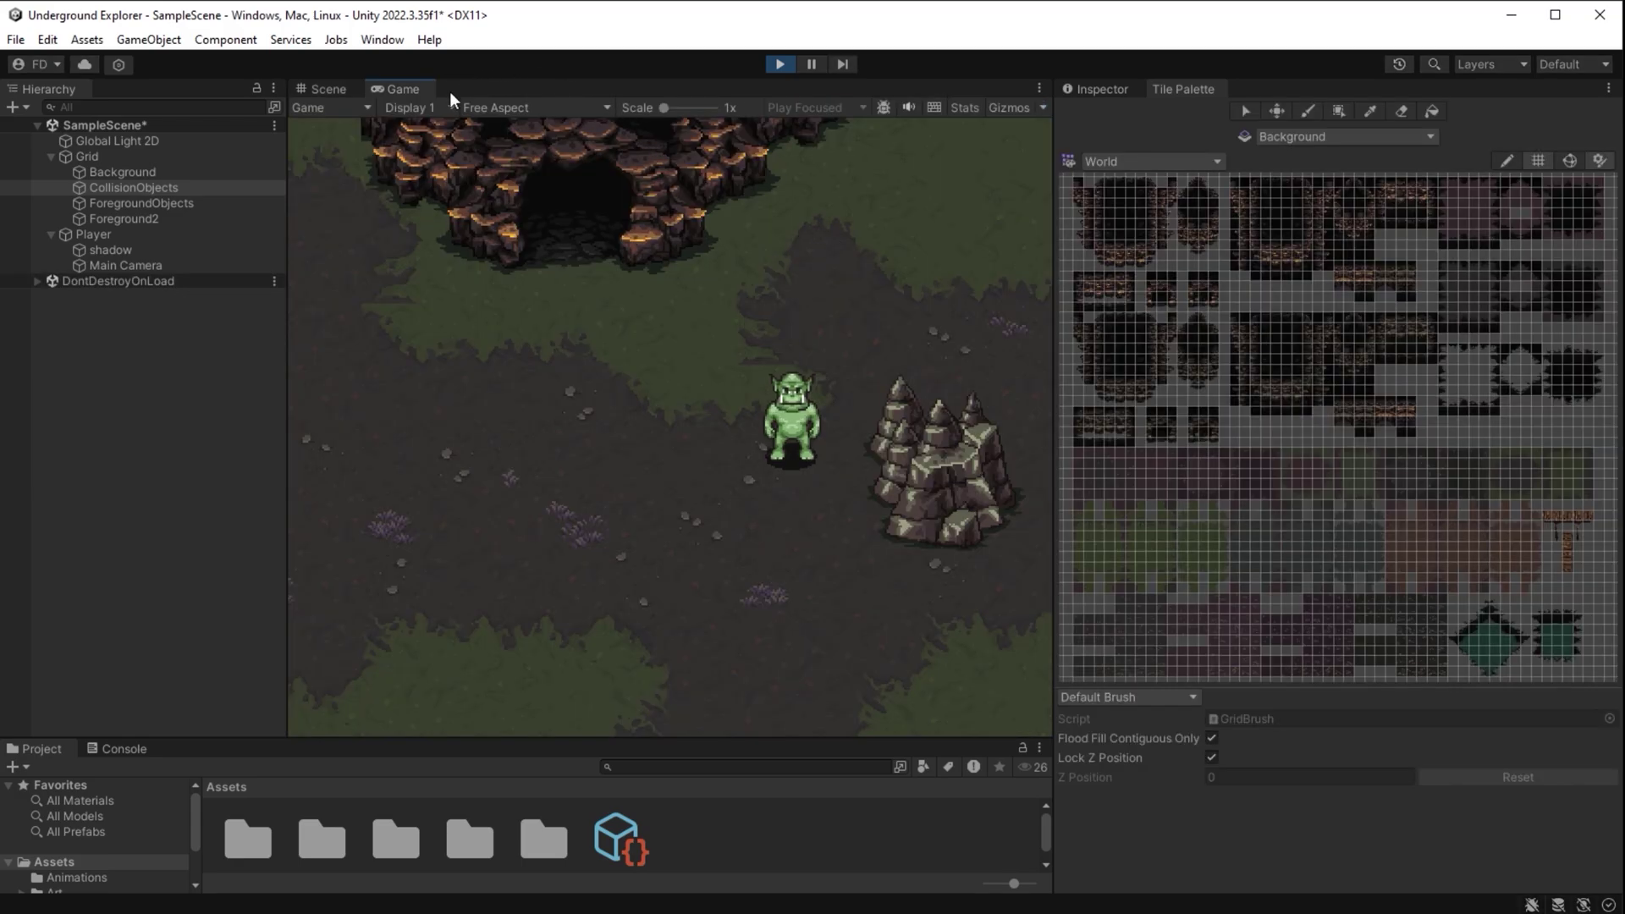
double_click(403, 88)
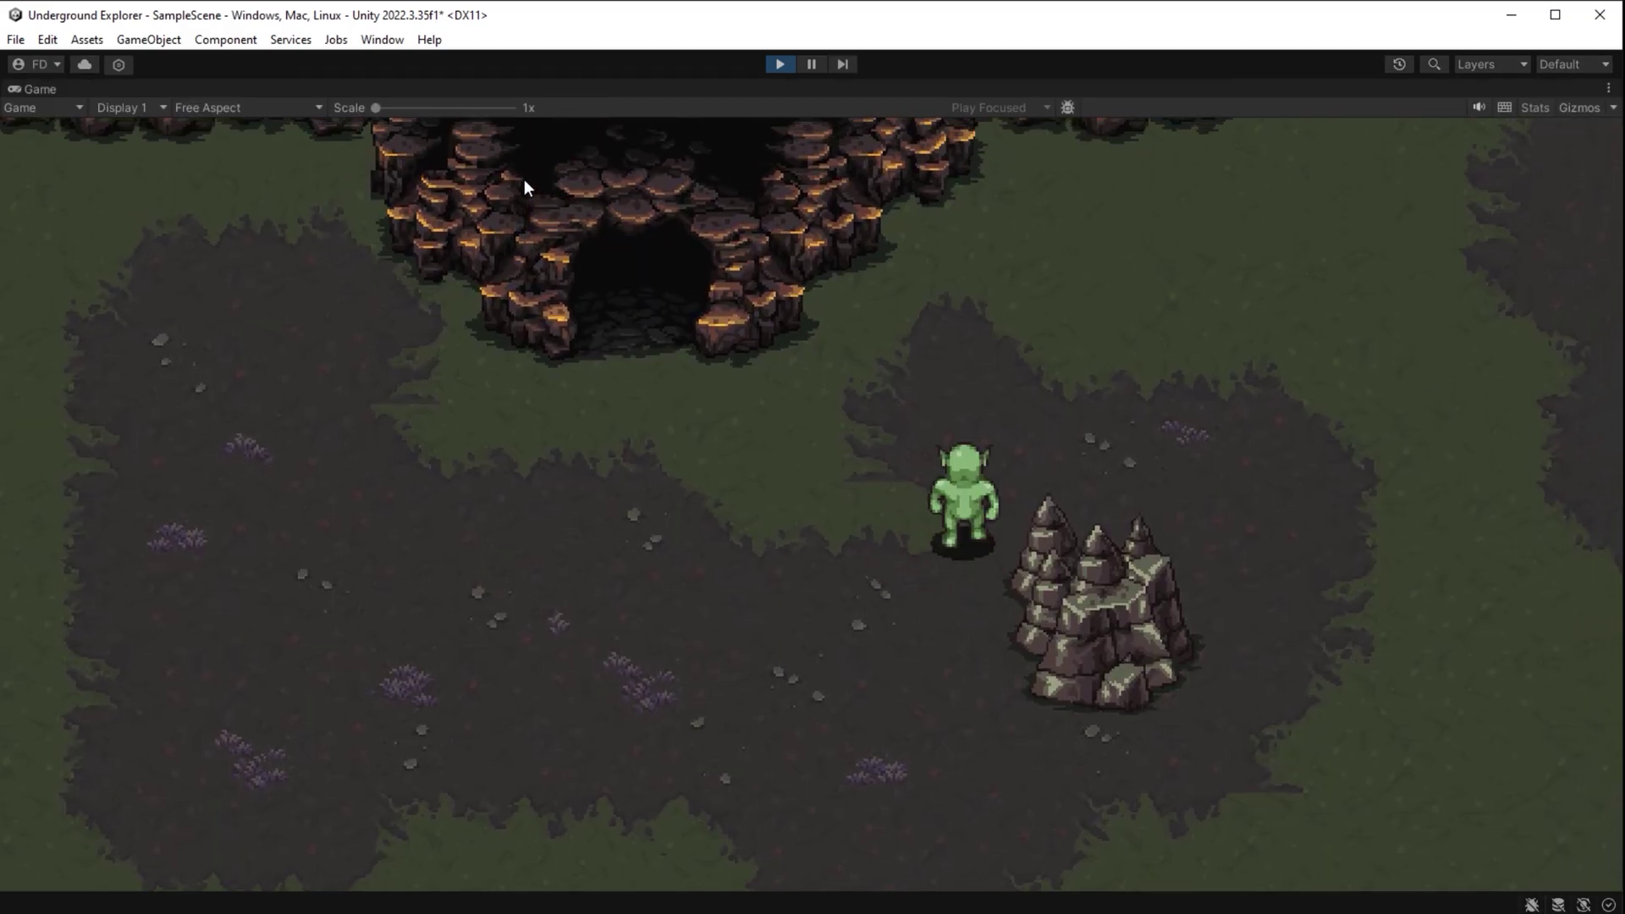
key(d)
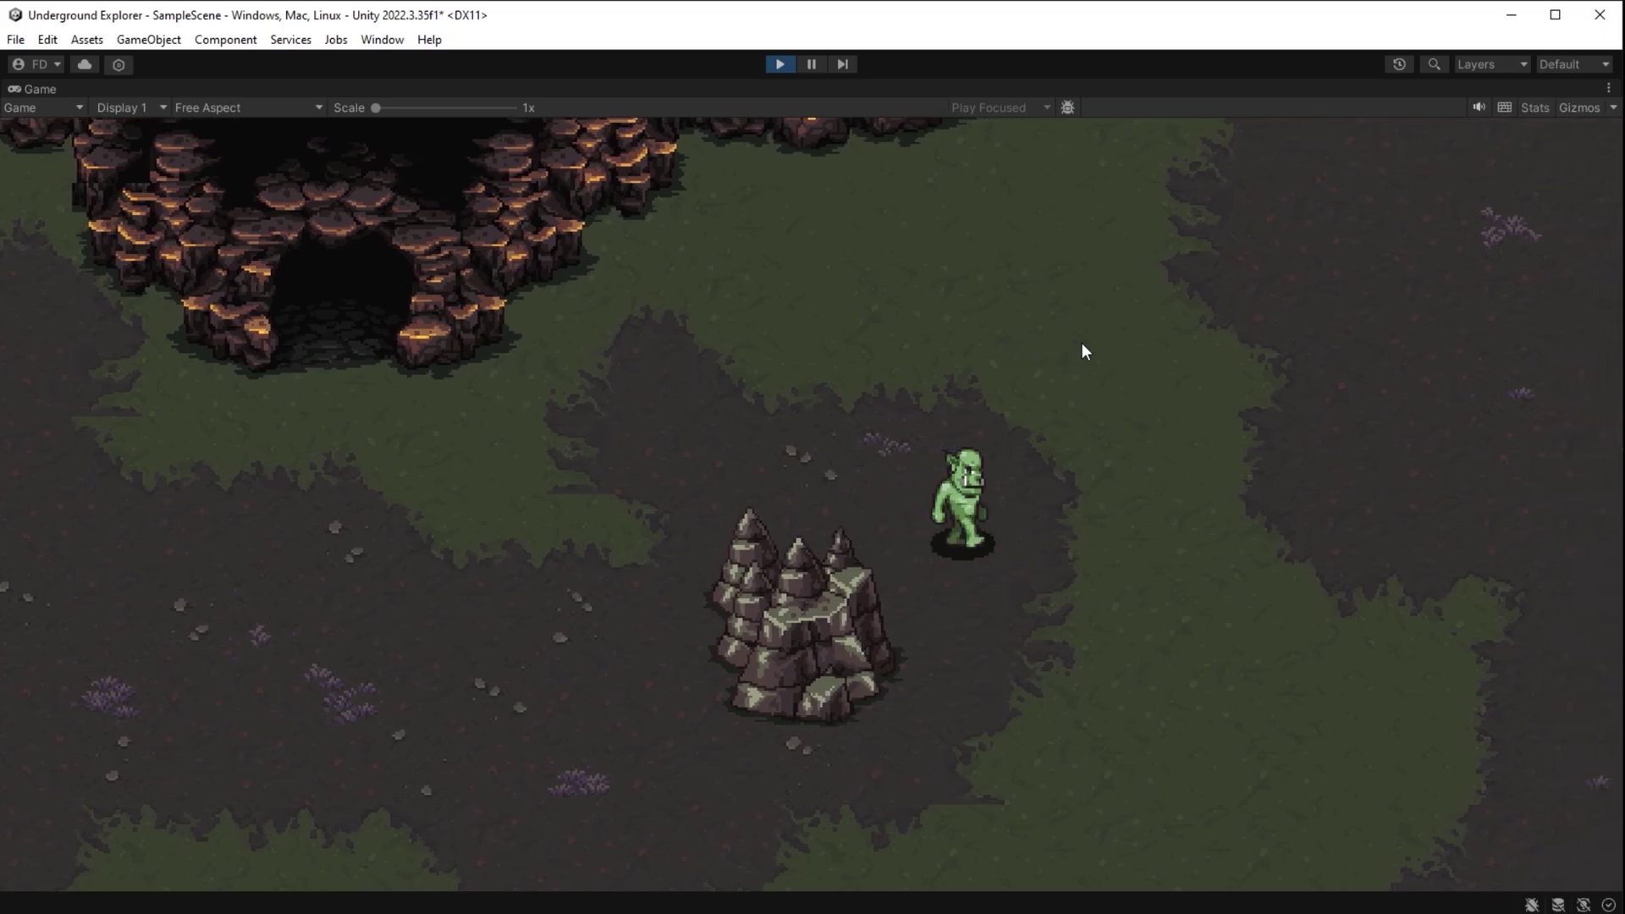
key(d)
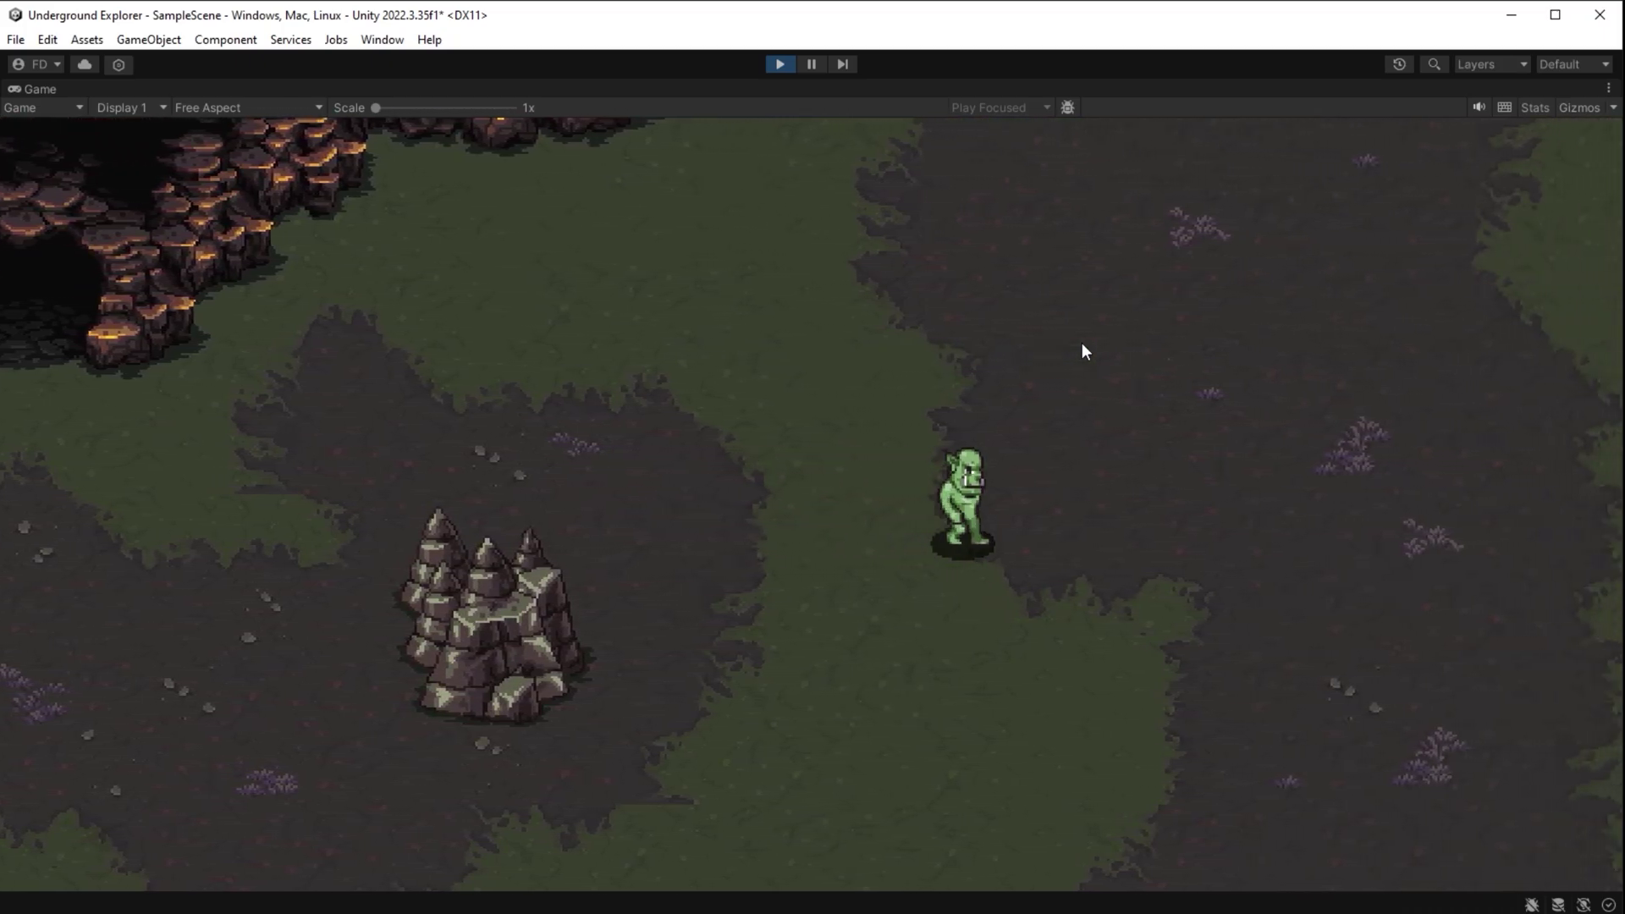
key(w)
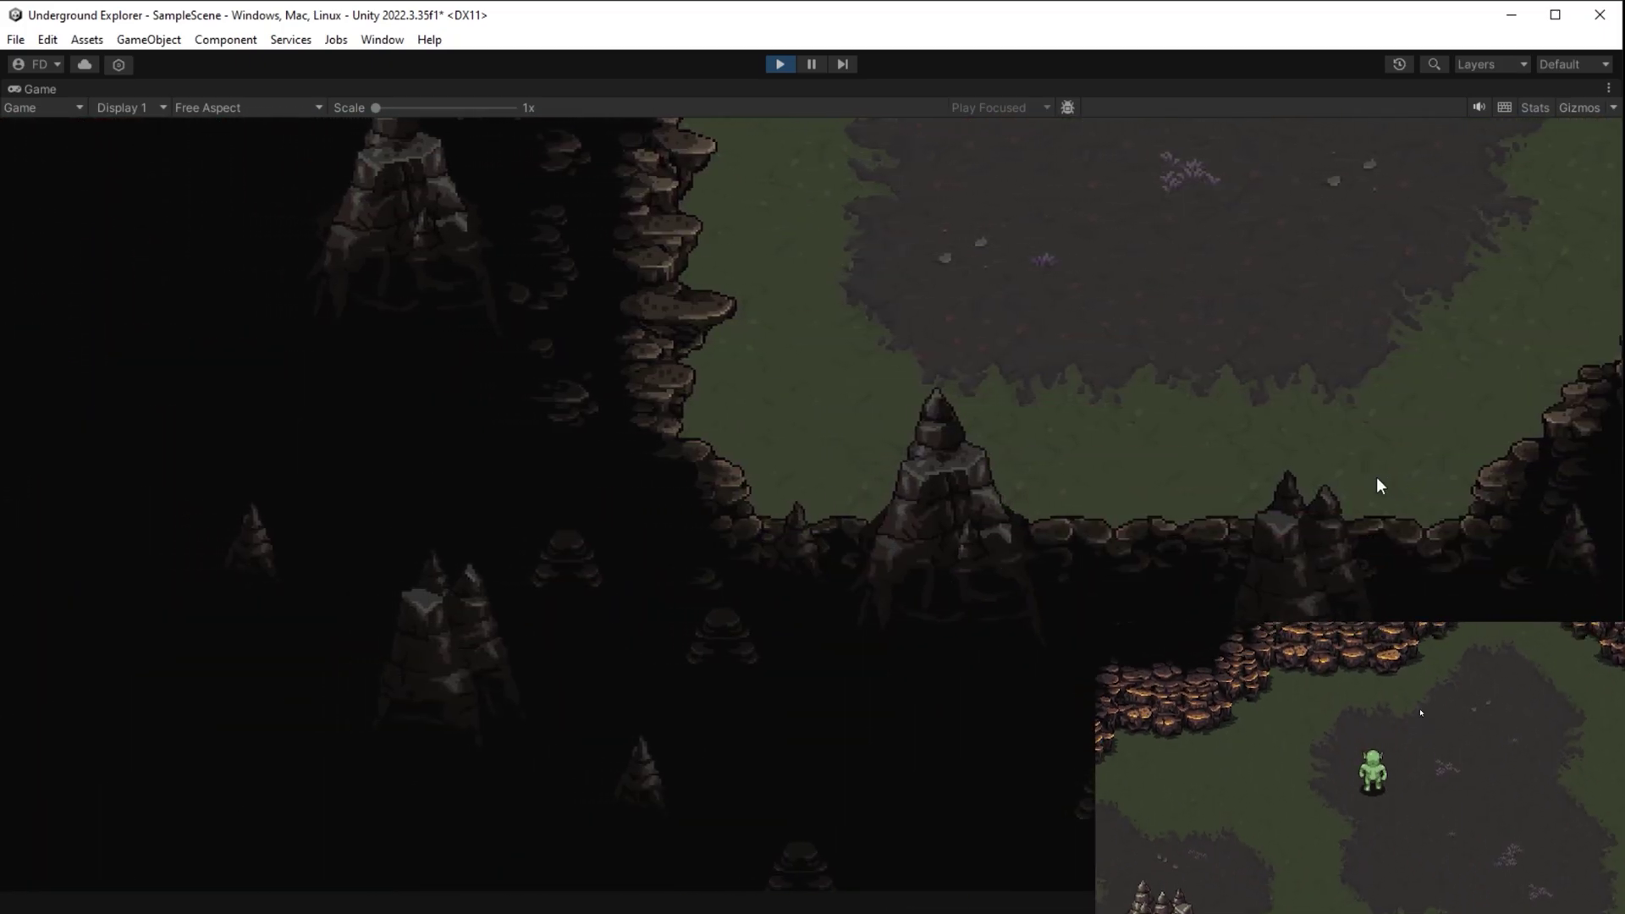
key(a)
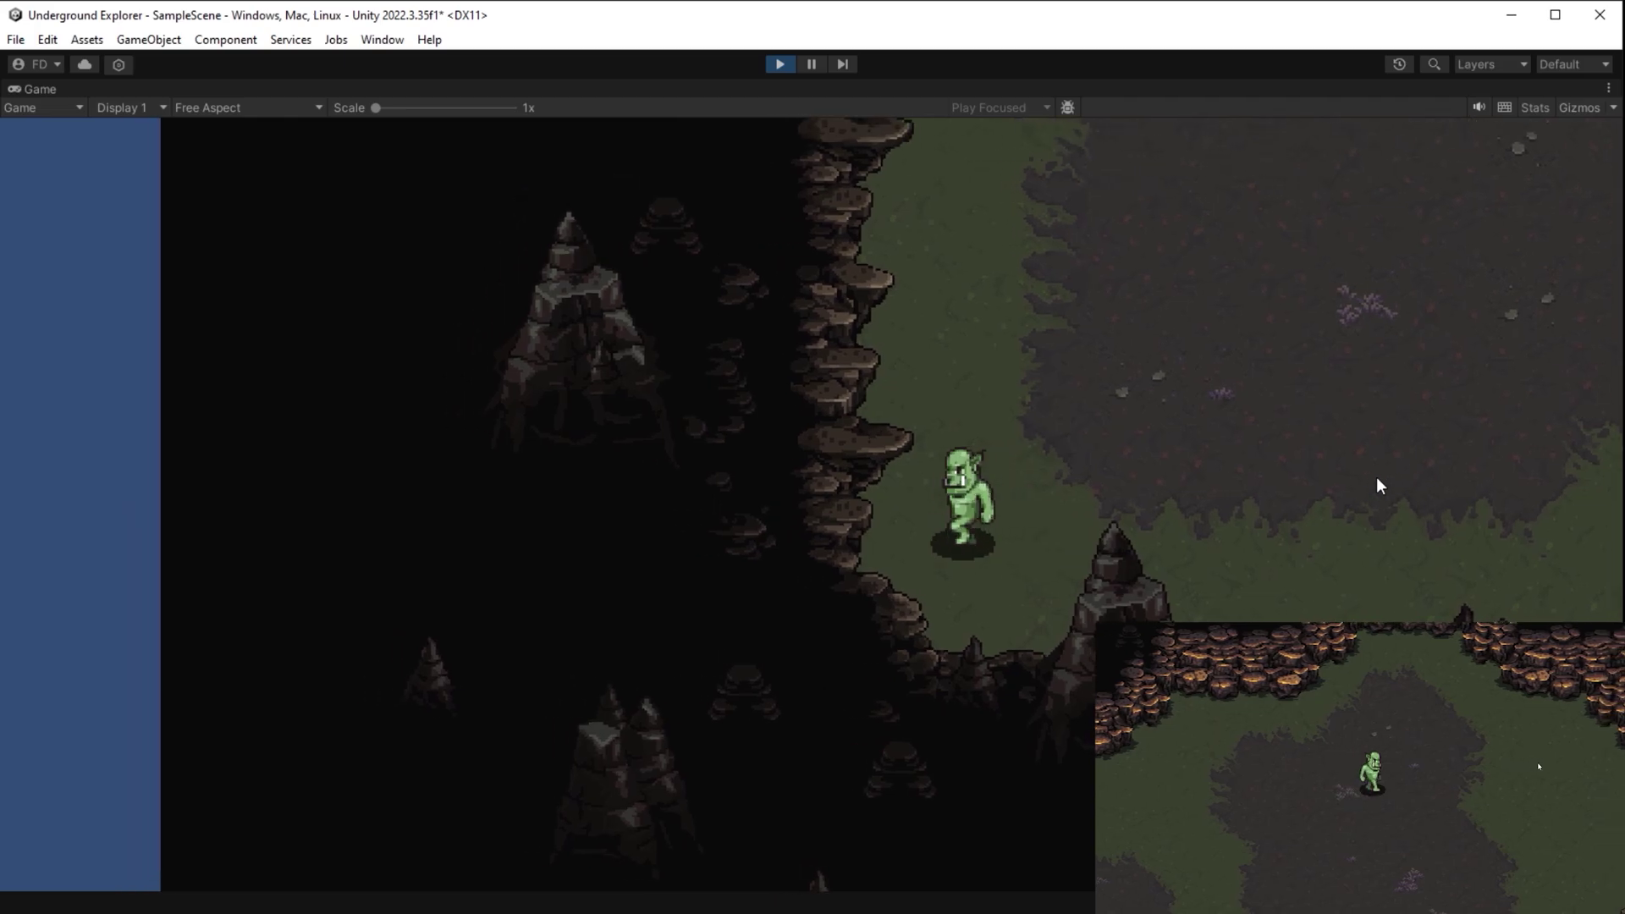
key(w)
key(d)
key(w)
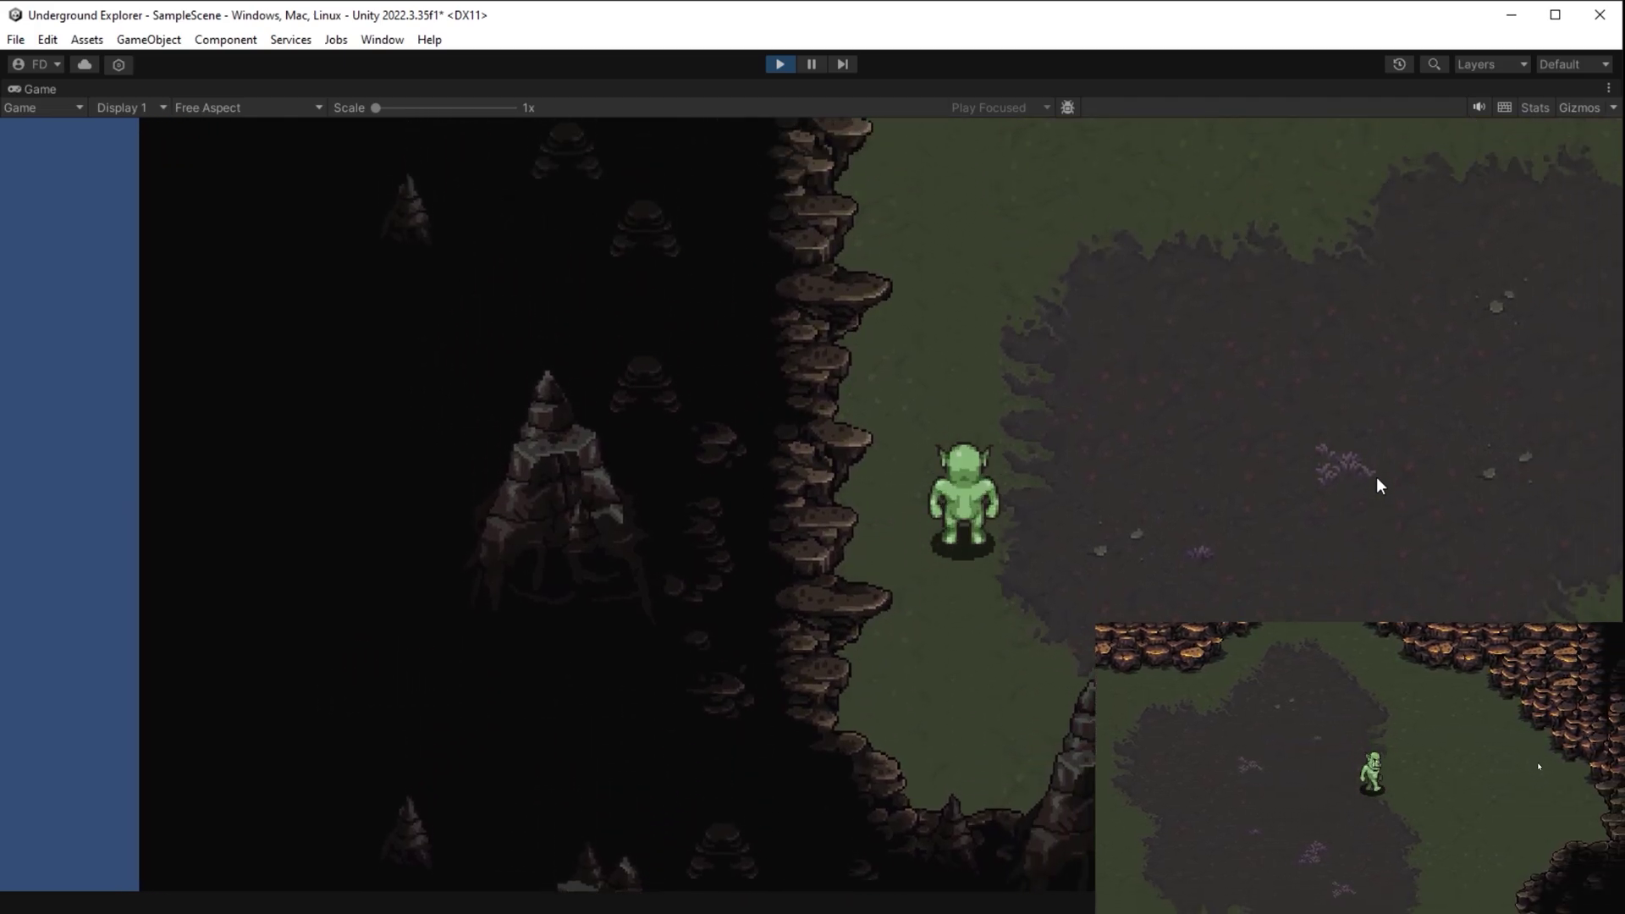
click(779, 64)
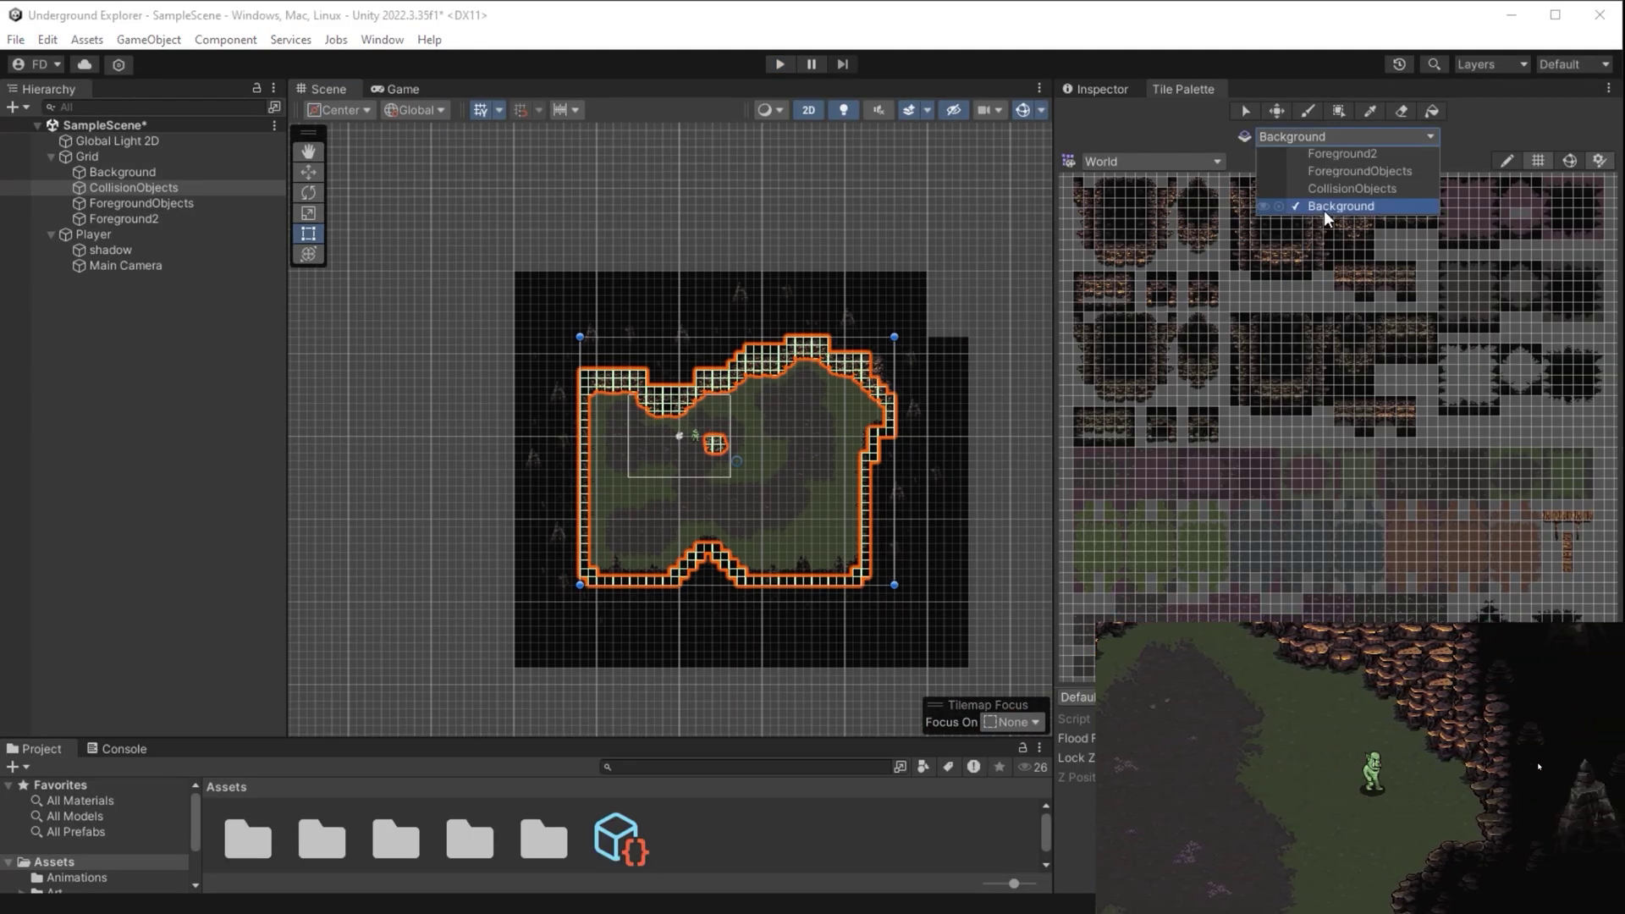
On the Background tilemap, box-fill dark cave tiles over the empty space beyond the map's western and eastern sides
click(1324, 210)
scroll(1126, 220, up, 5)
click(1134, 271)
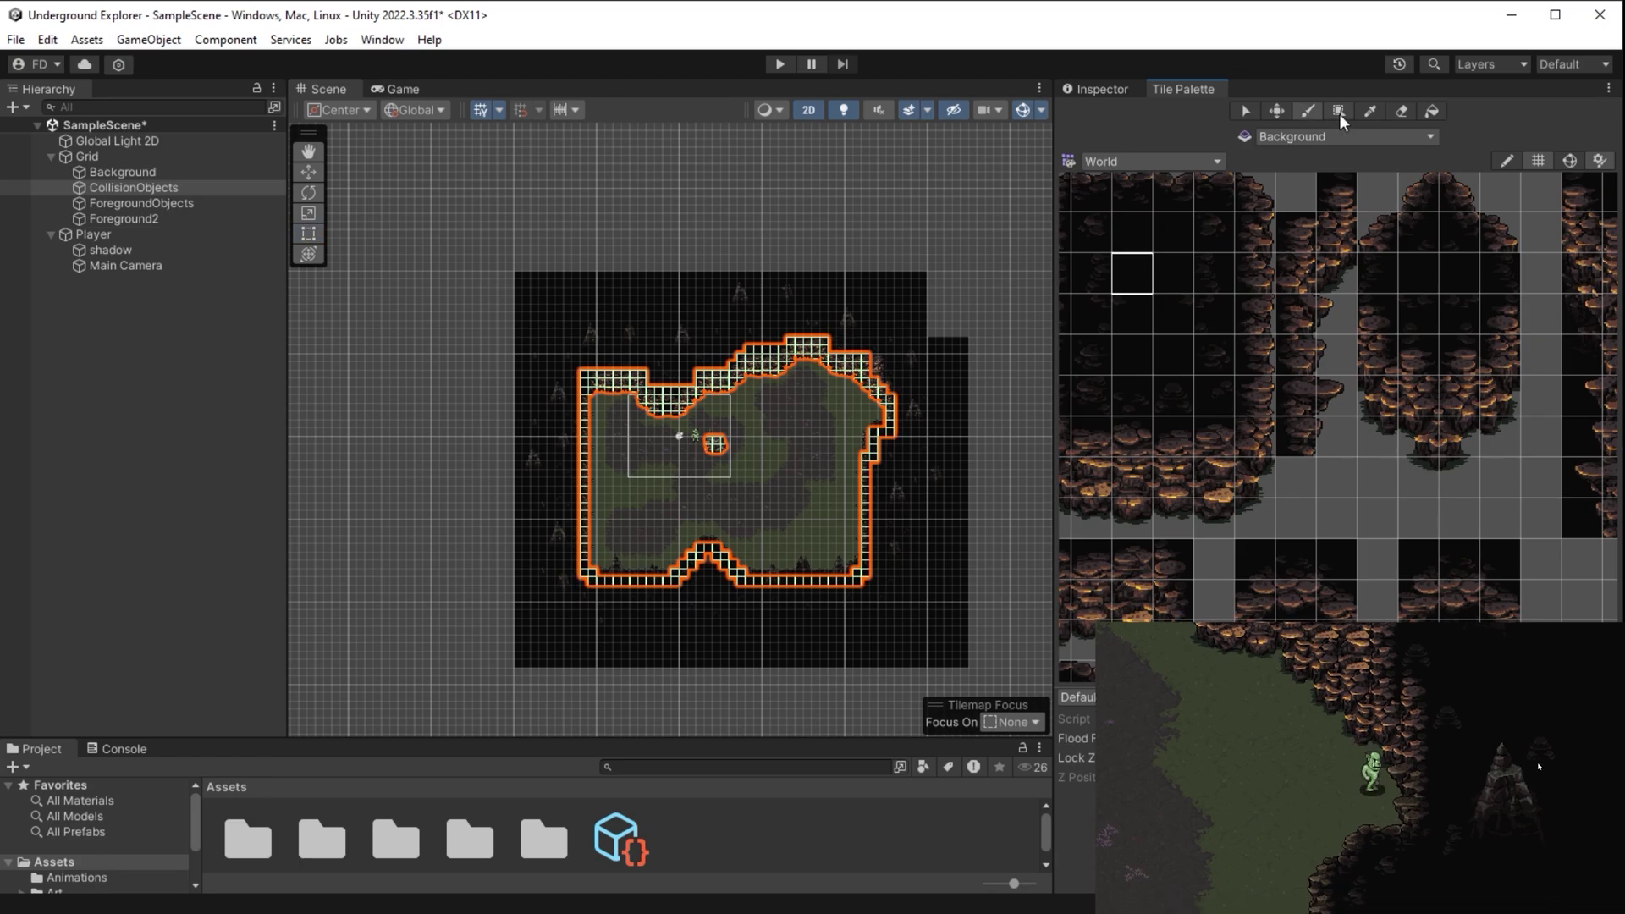
scroll(737, 415, down, 3)
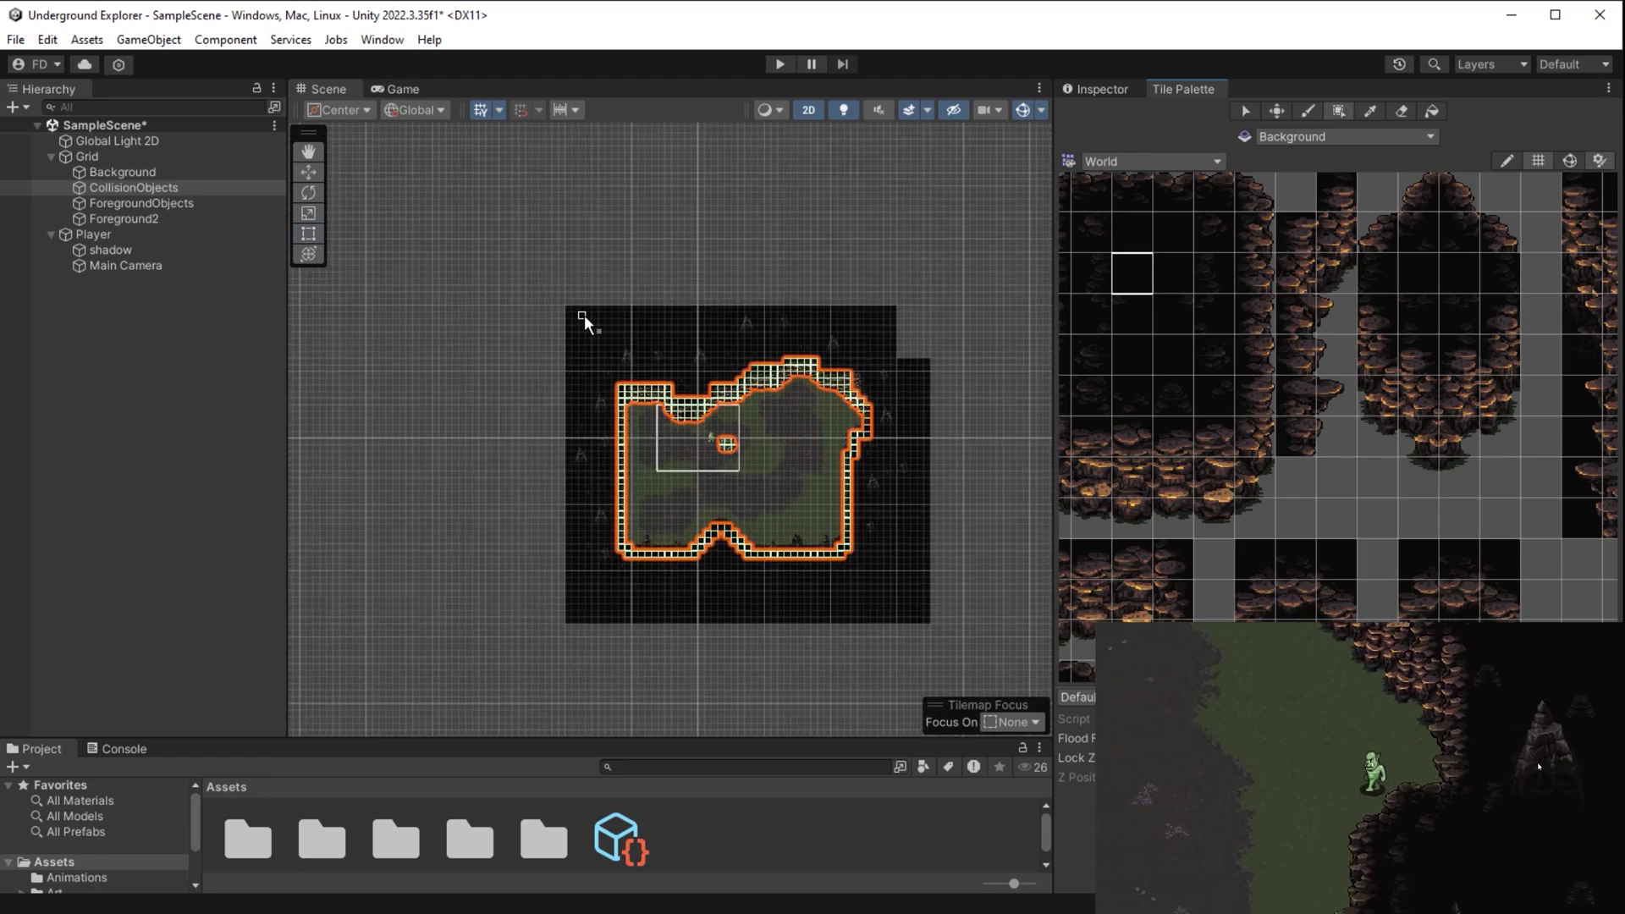
mouse_move(587, 322)
mouse_down()
mouse_move(536, 649)
mouse_move(475, 657)
mouse_move(488, 338)
mouse_move(938, 276)
mouse_move(460, 305)
mouse_up()
mouse_move(464, 238)
mouse_down()
mouse_move(852, 683)
mouse_move(455, 627)
mouse_up()
middle_drag(974, 394, 834, 406)
scroll(834, 406, down, 1)
drag(747, 246, 861, 700)
scroll(643, 520, up, 5)
Make CollisionObjects the active tilemap and place the square green-water pool on the grass in the map's southeast corner
click(1342, 136)
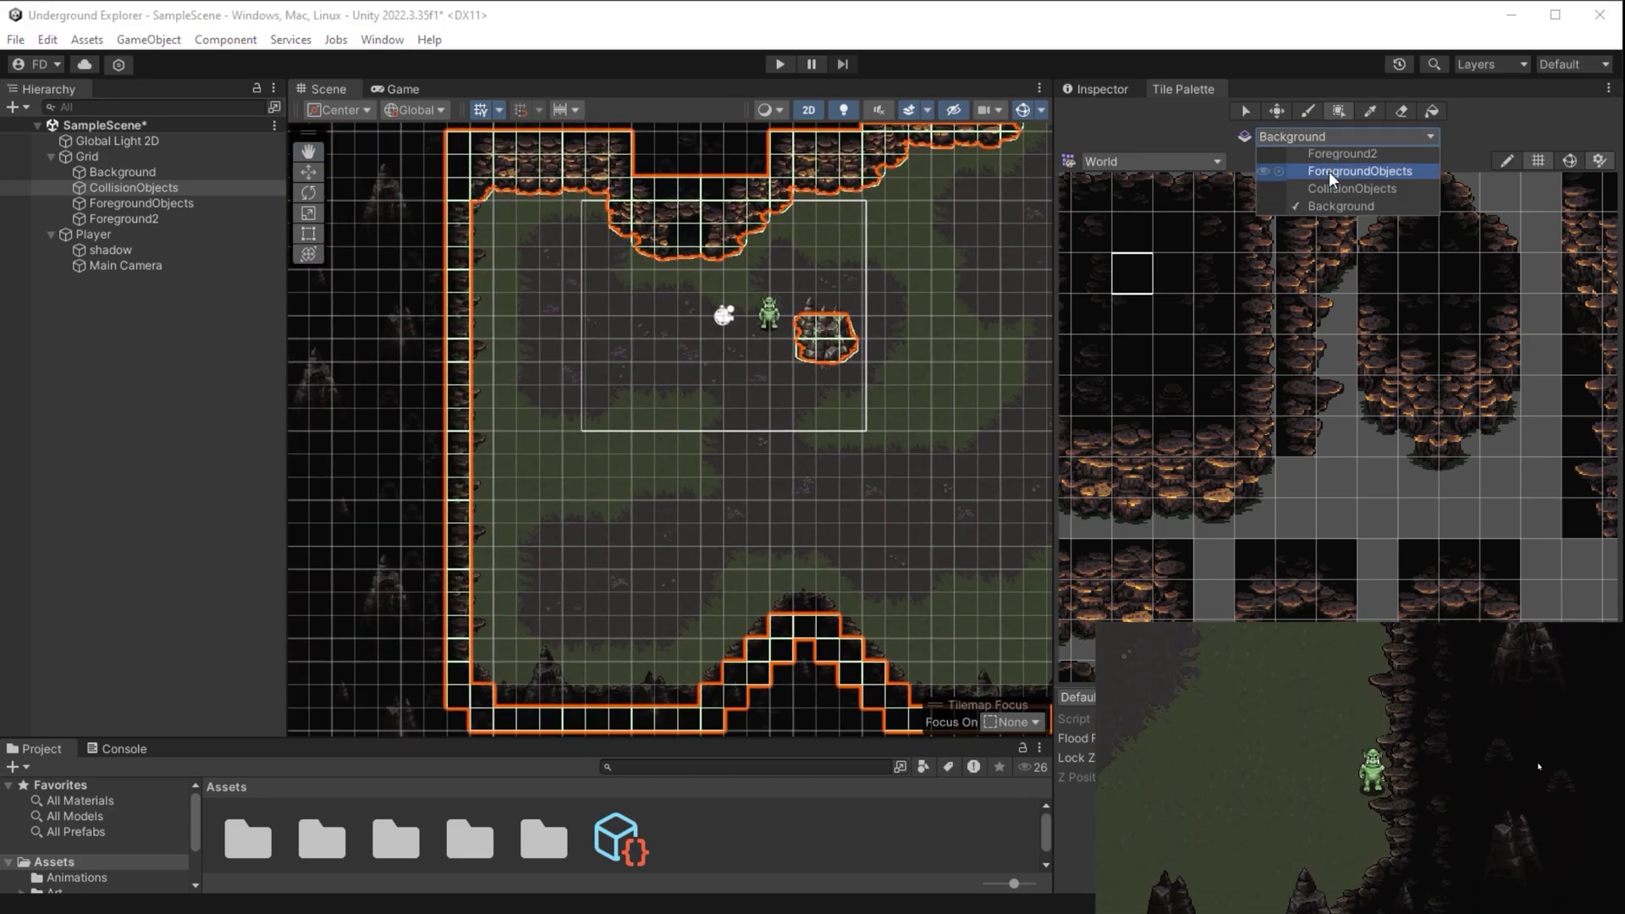
click(1336, 188)
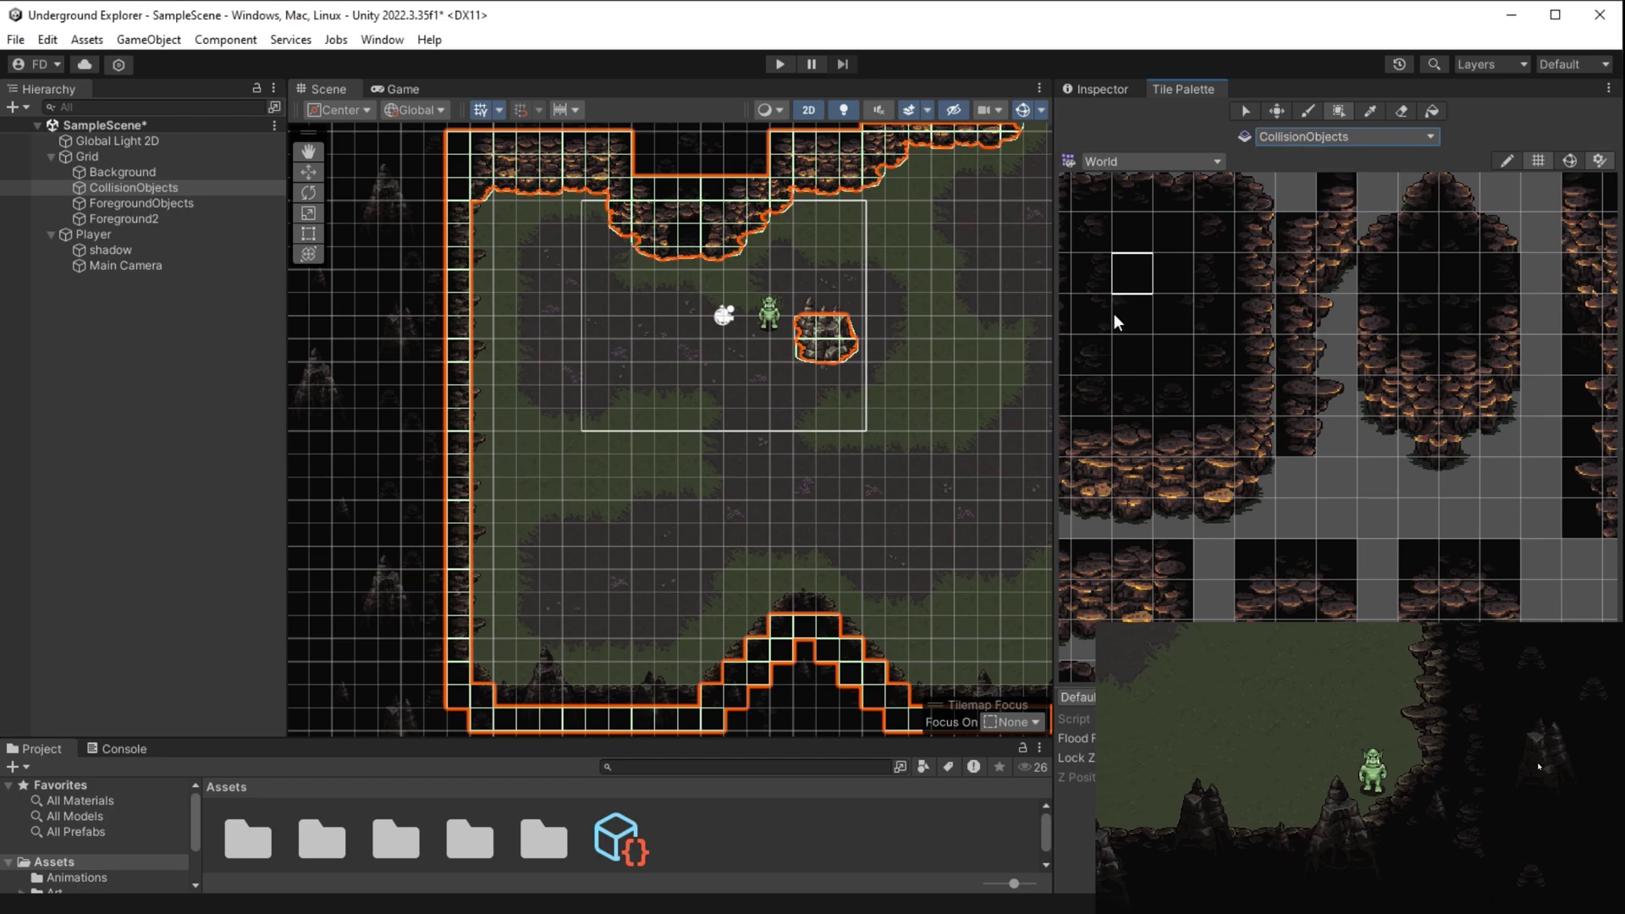
click(154, 194)
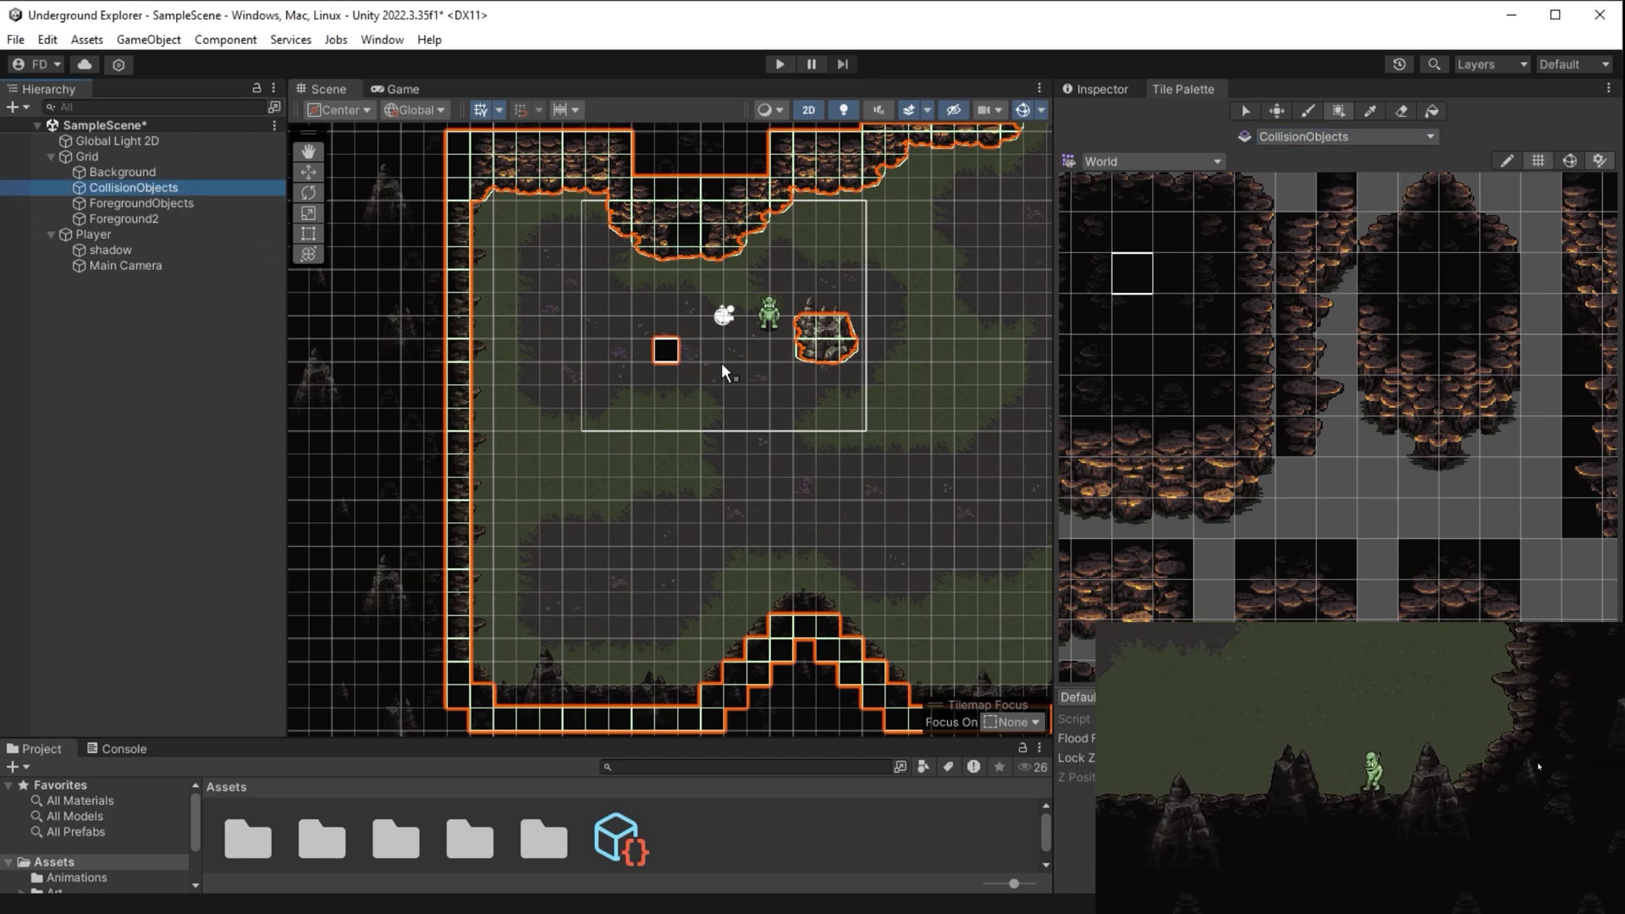
scroll(1338, 481, down, 2)
scroll(1340, 499, down, 3)
middle_drag(1368, 530, 1128, 251)
middle_drag(1346, 481, 1157, 233)
middle_drag(1447, 468, 1338, 360)
scroll(1460, 519, up, 3)
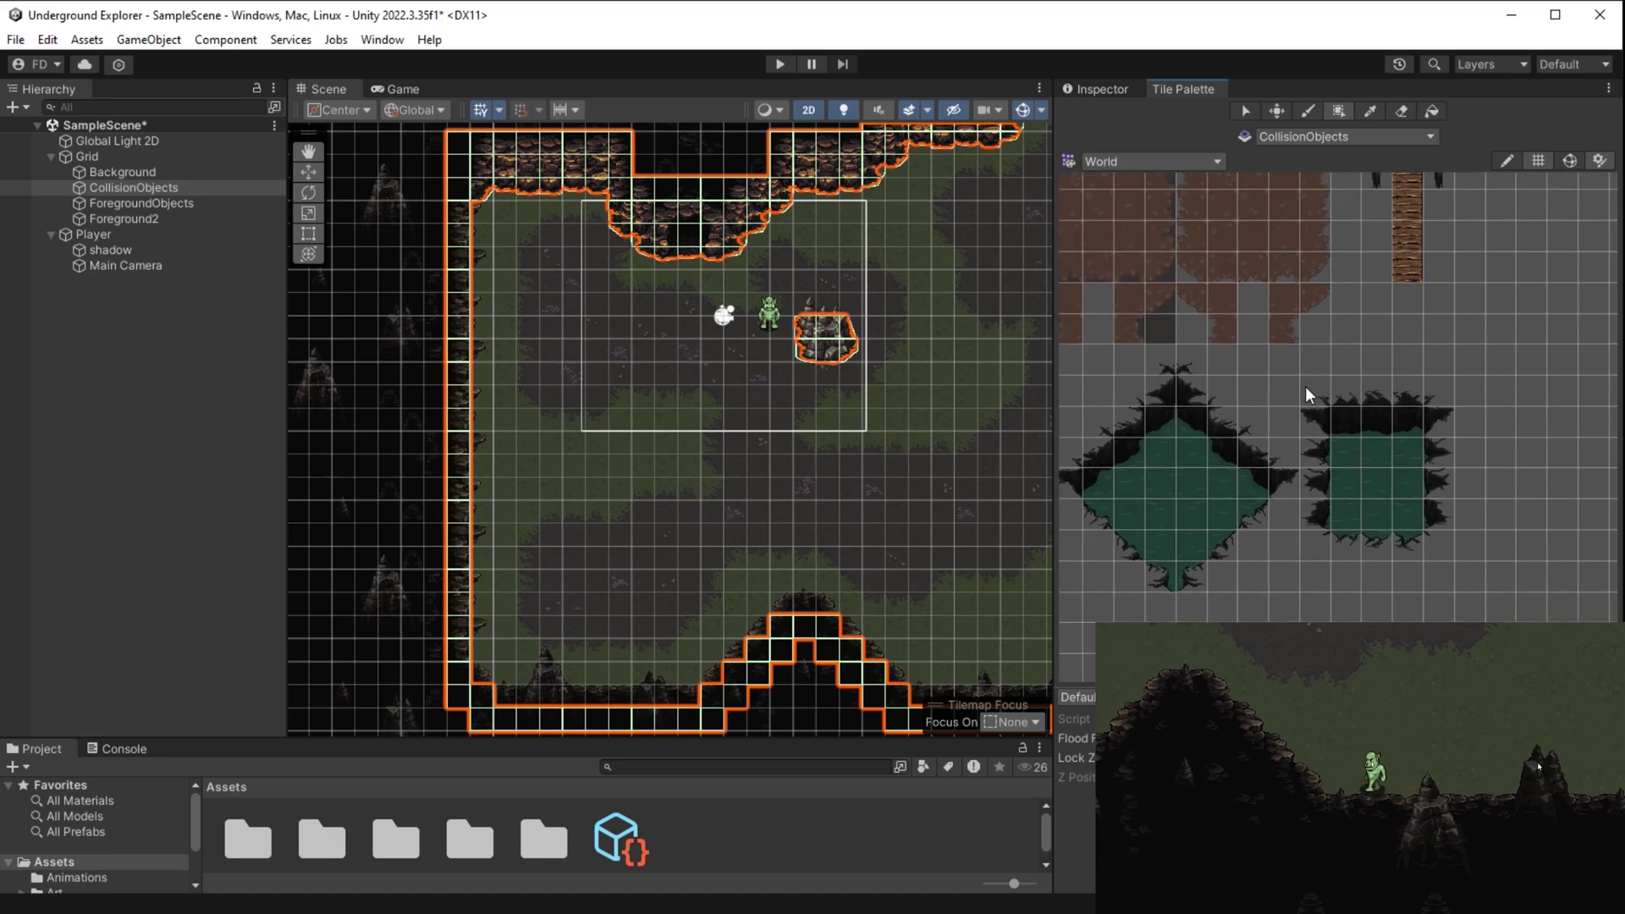
mouse_move(1303, 384)
mouse_down()
mouse_move(1404, 533)
mouse_move(1444, 548)
mouse_up()
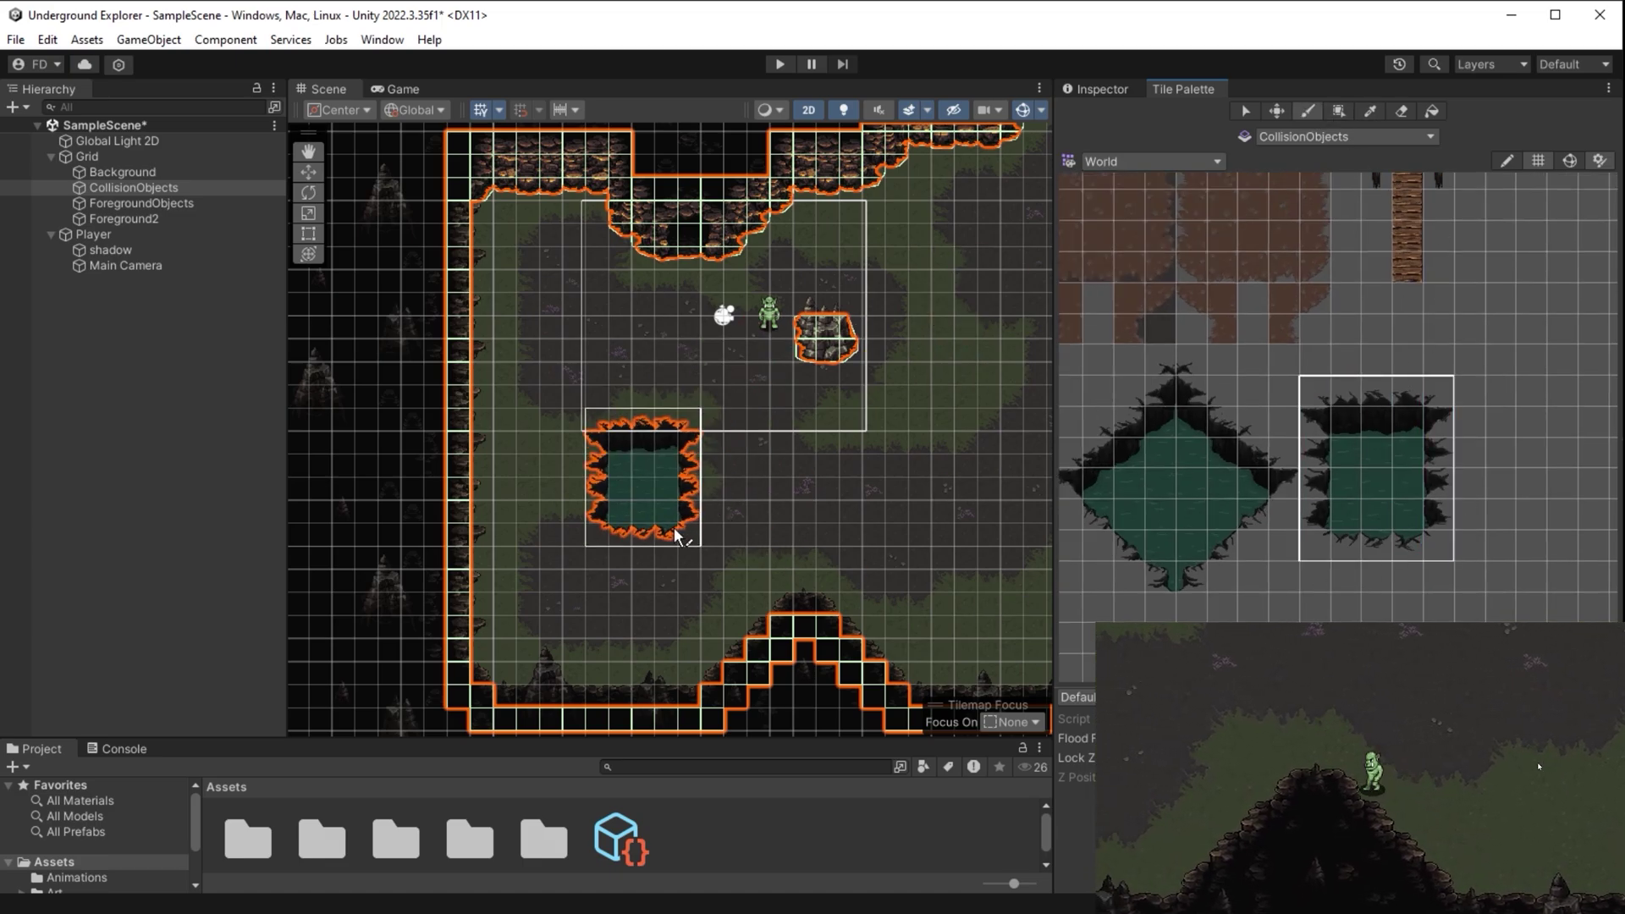
mouse_move(761, 557)
middle_down()
mouse_move(681, 531)
mouse_move(541, 525)
middle_up()
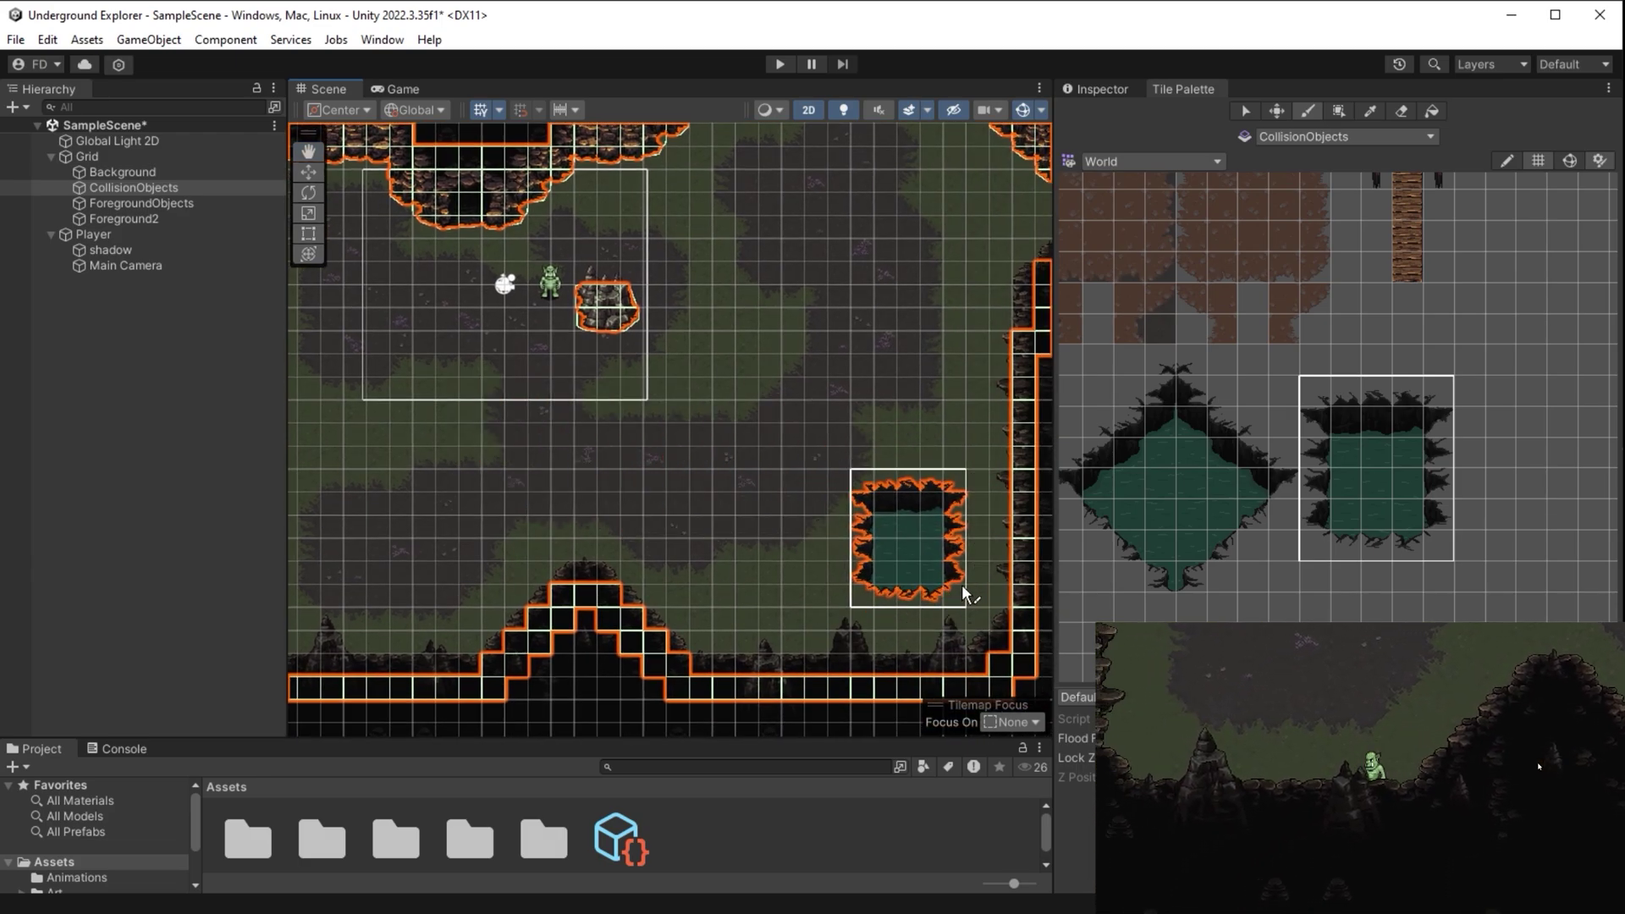
key(Left)
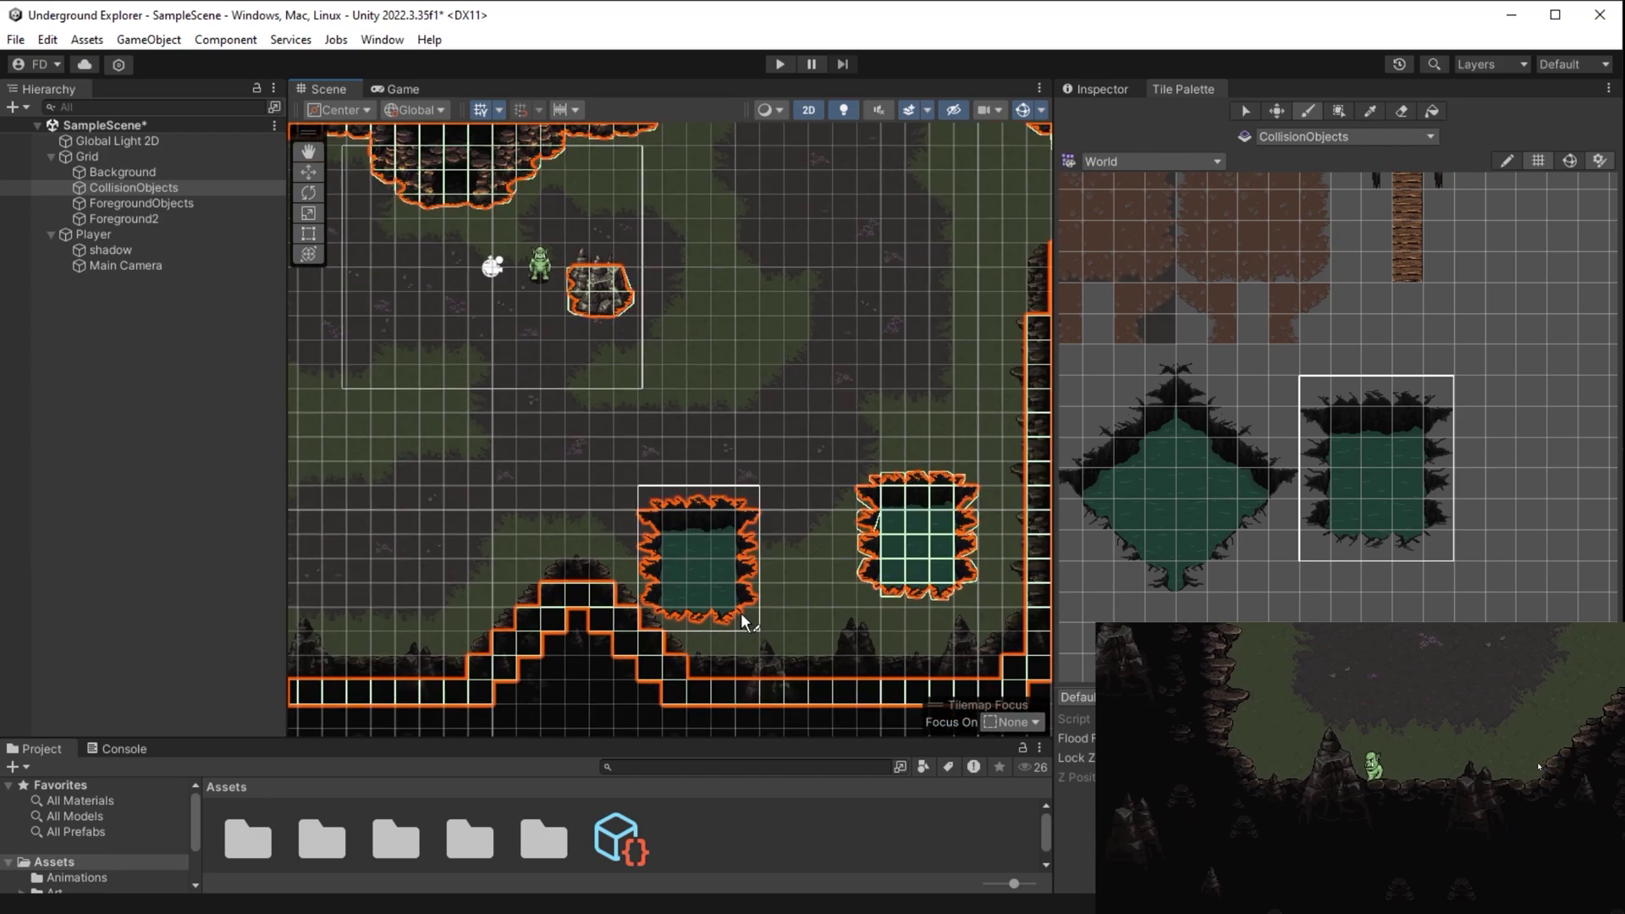
Switch to the Objects palette and place a pointed rock on the grass patch southwest of the player
click(1149, 162)
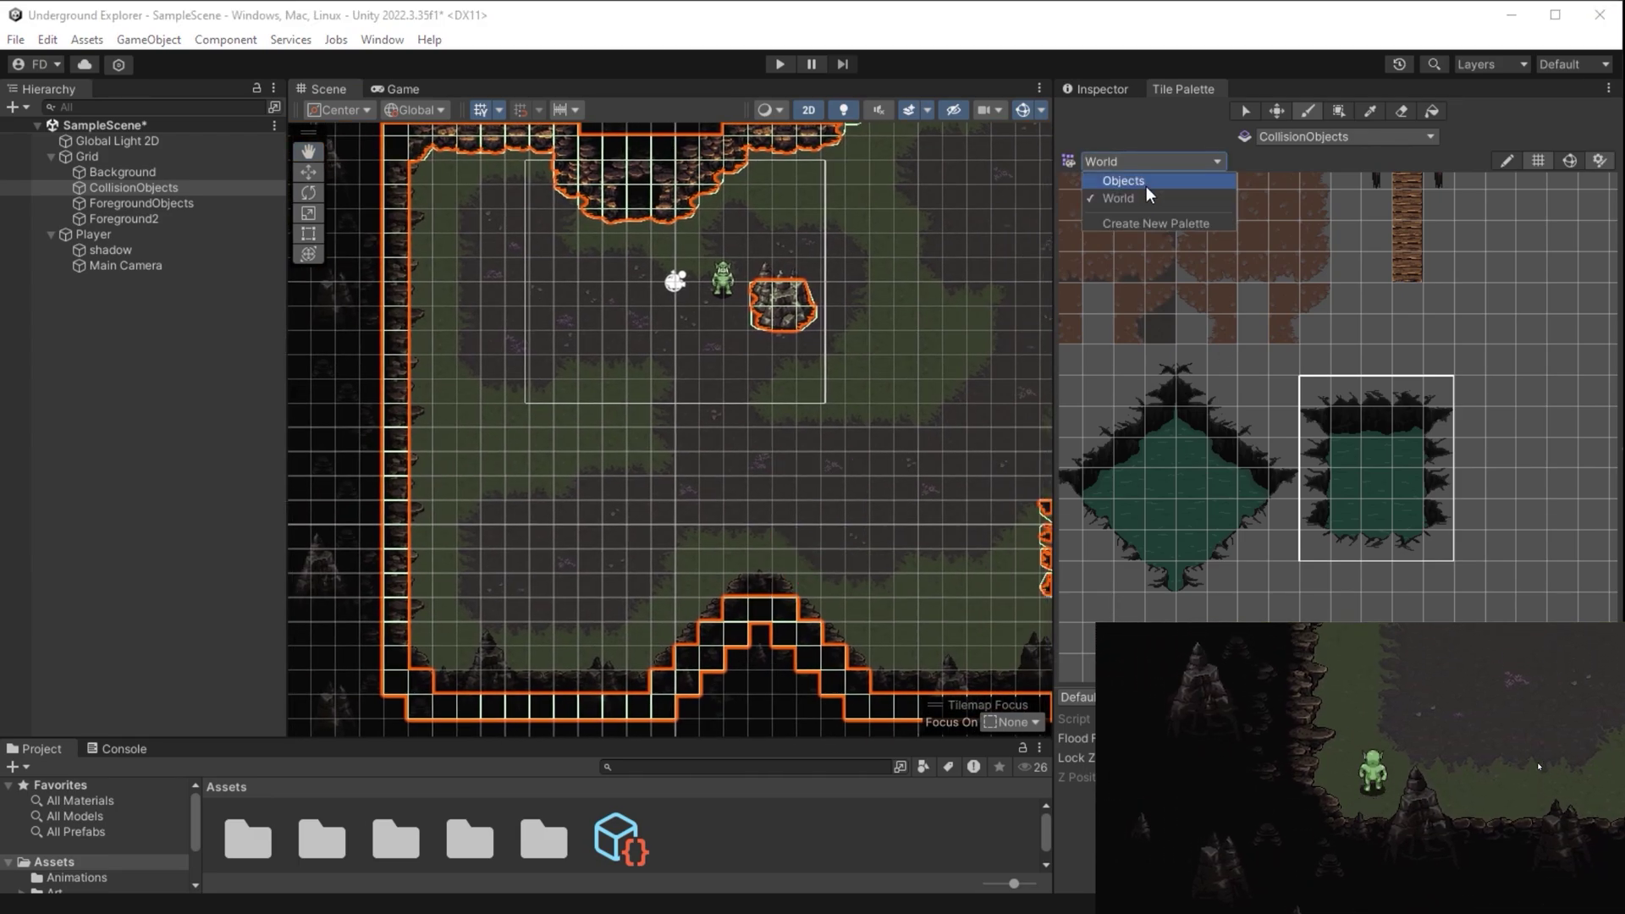
click(1147, 183)
scroll(1293, 373, up, 3)
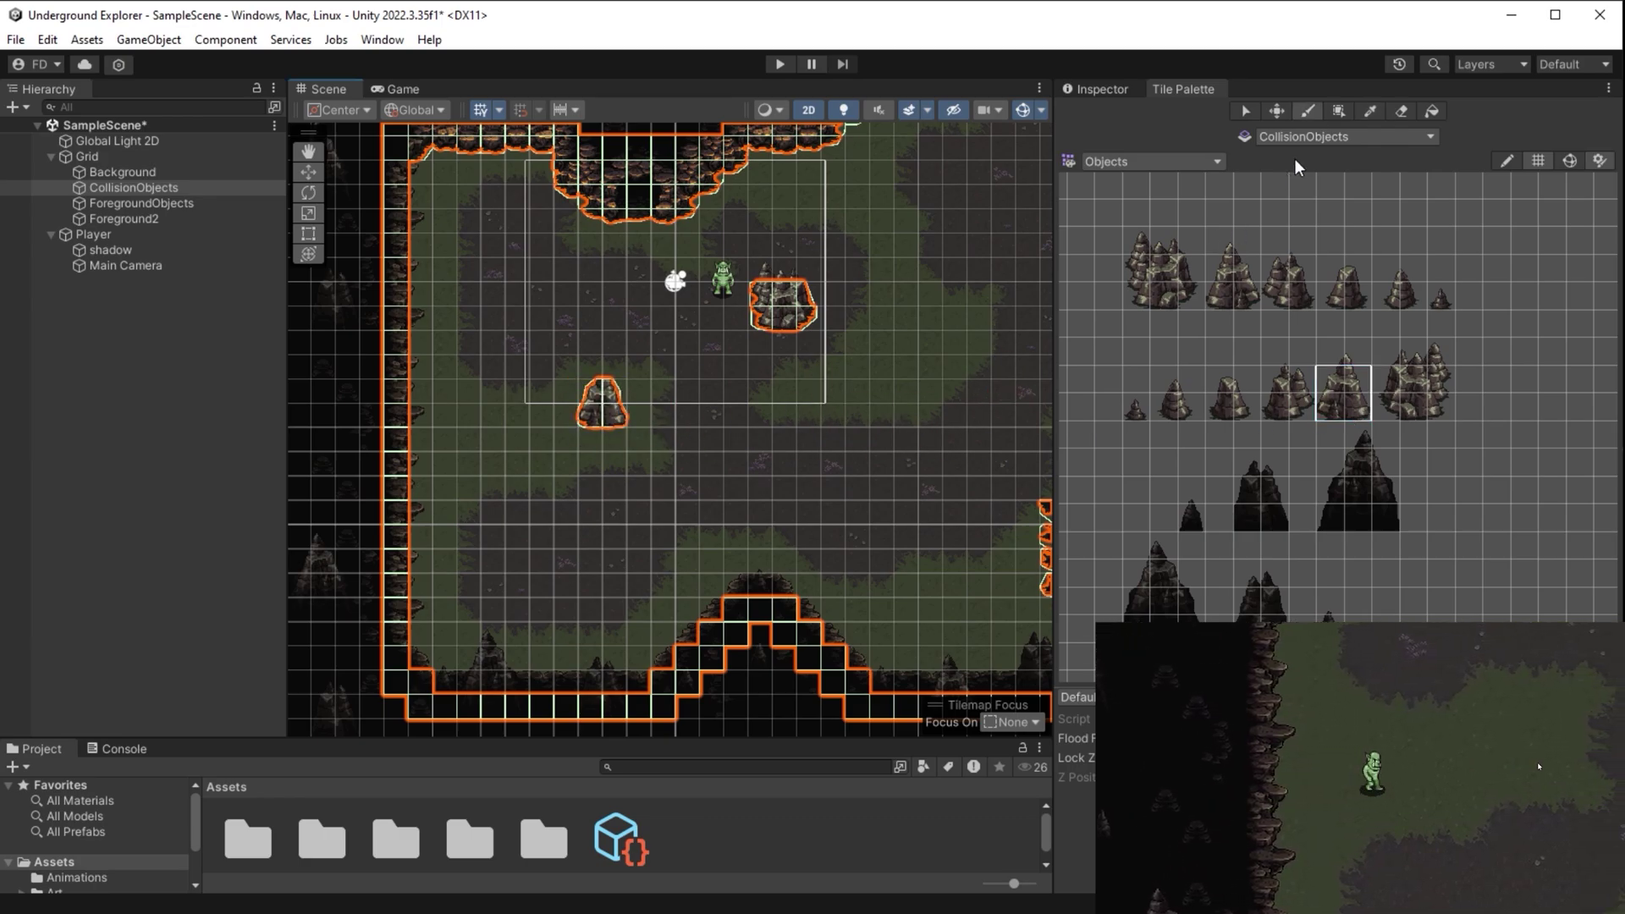
Make ForegroundObjects the active tilemap and paint the pointed rock's top tiles above its base
click(1318, 137)
click(1332, 173)
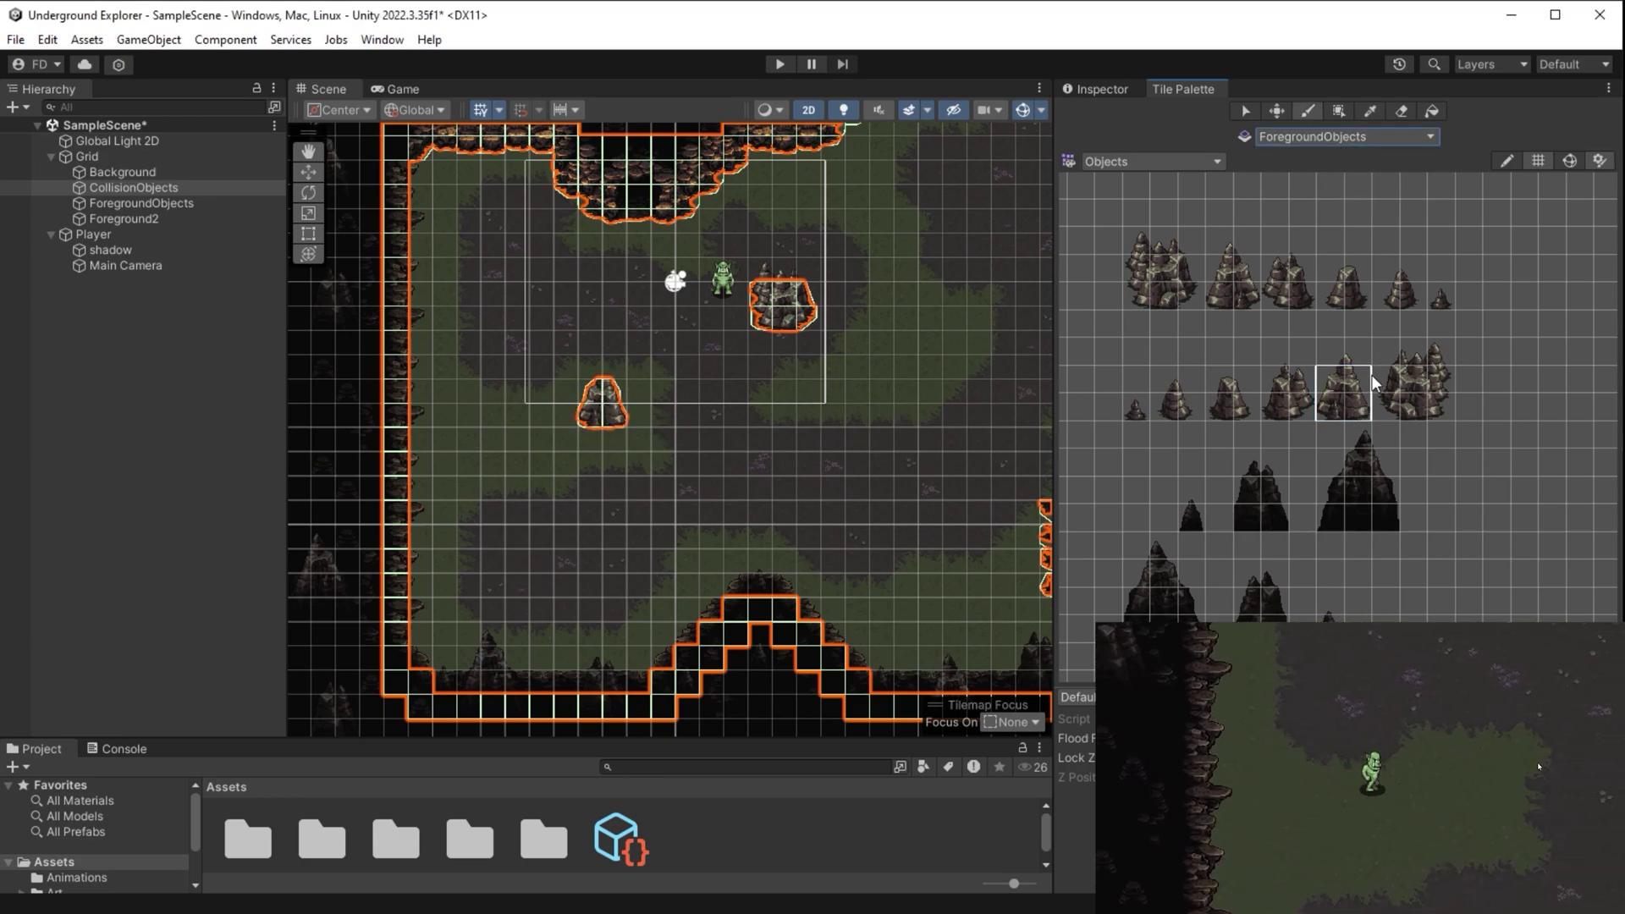
scroll(1328, 343, up, 2)
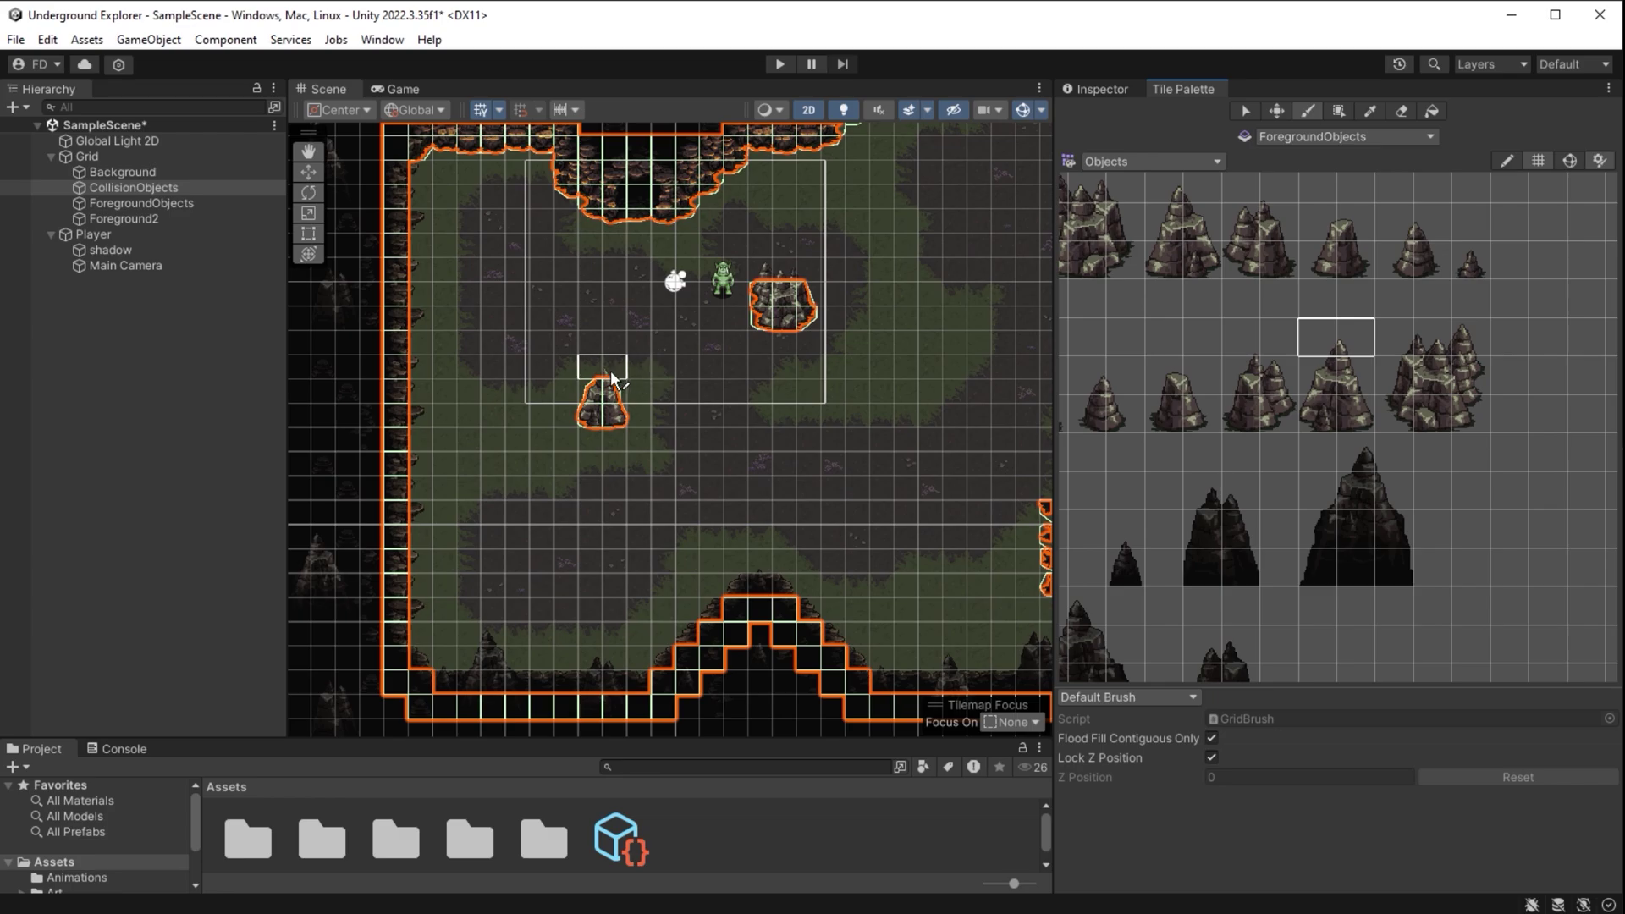
scroll(636, 506, up, 1)
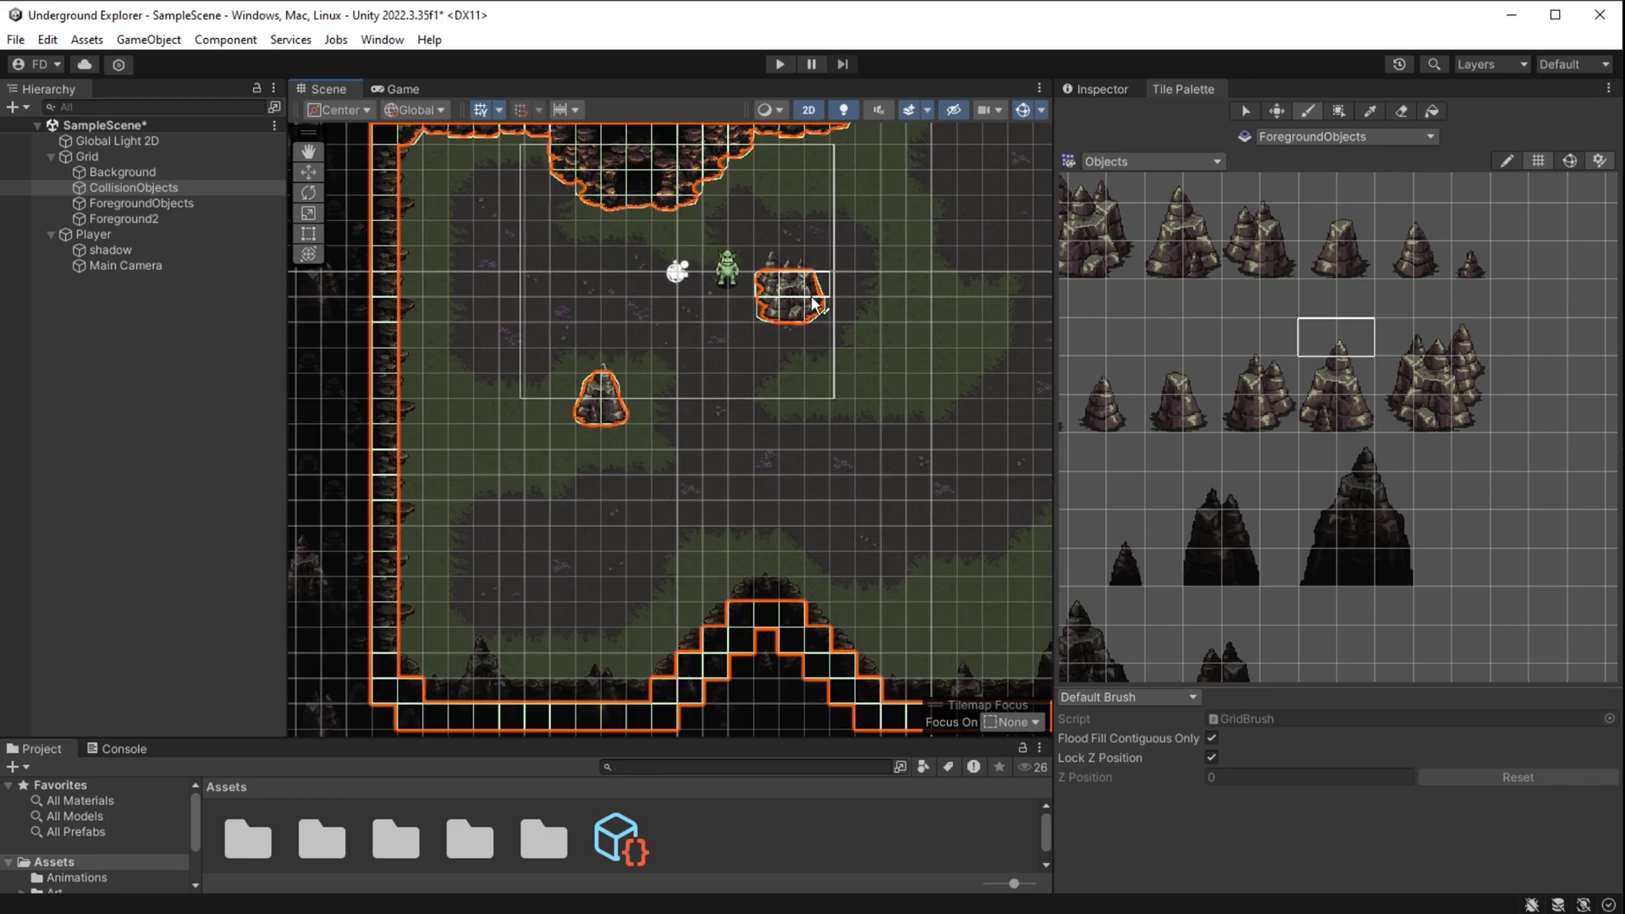
Playtest the scene in a maximized Game view, walking the character up to and around the pointed rock
click(780, 65)
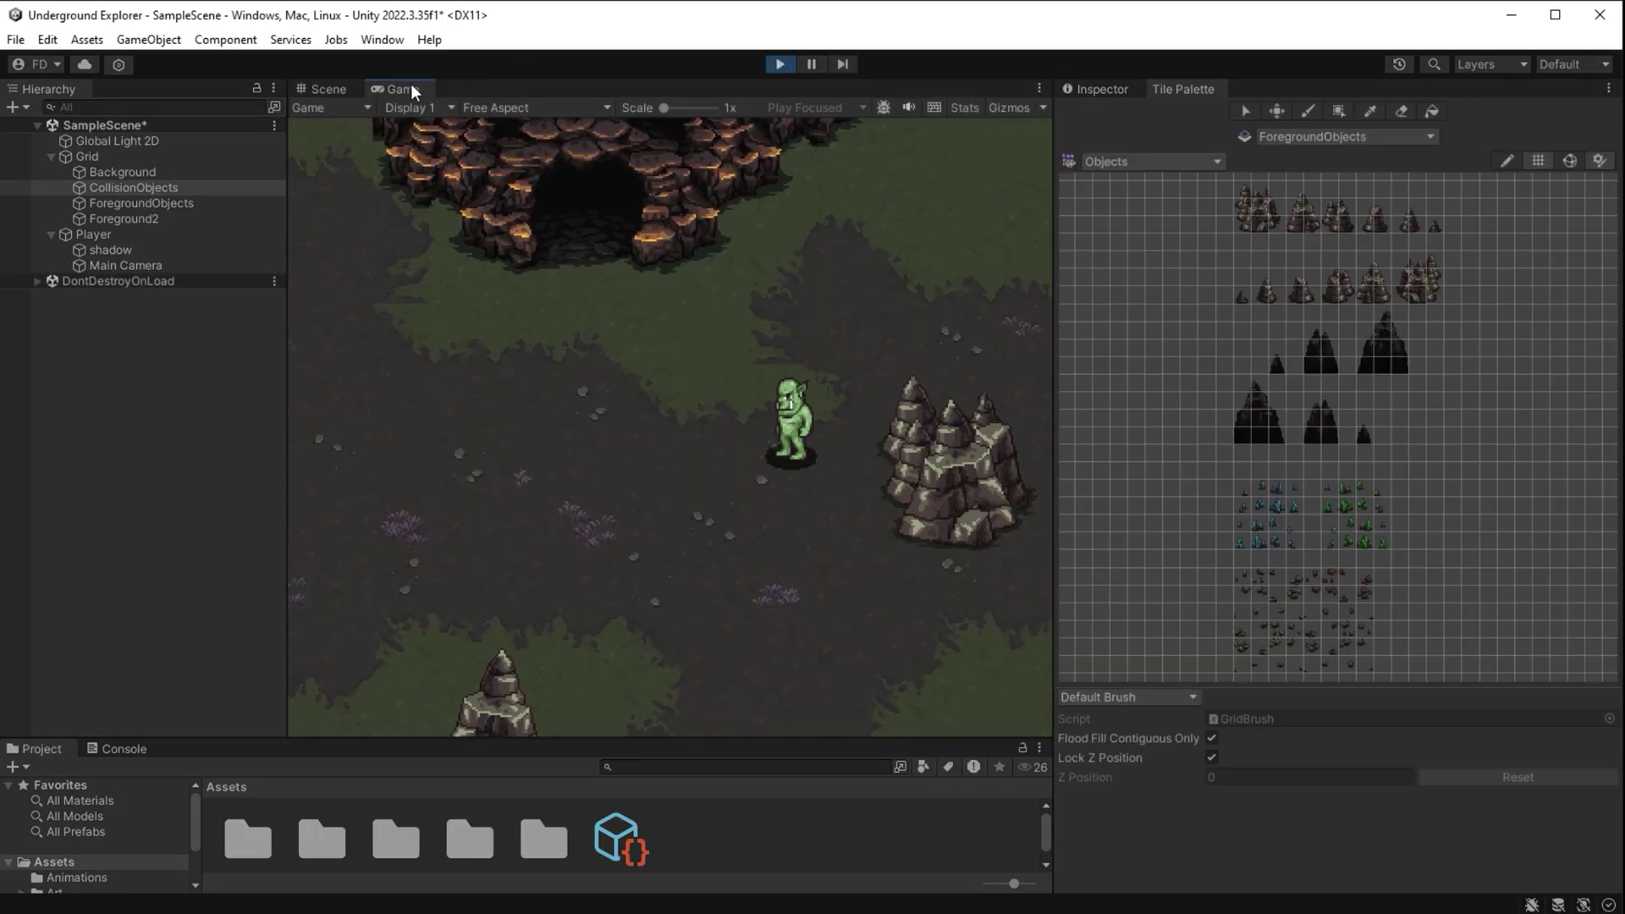
double_click(406, 88)
key(a)
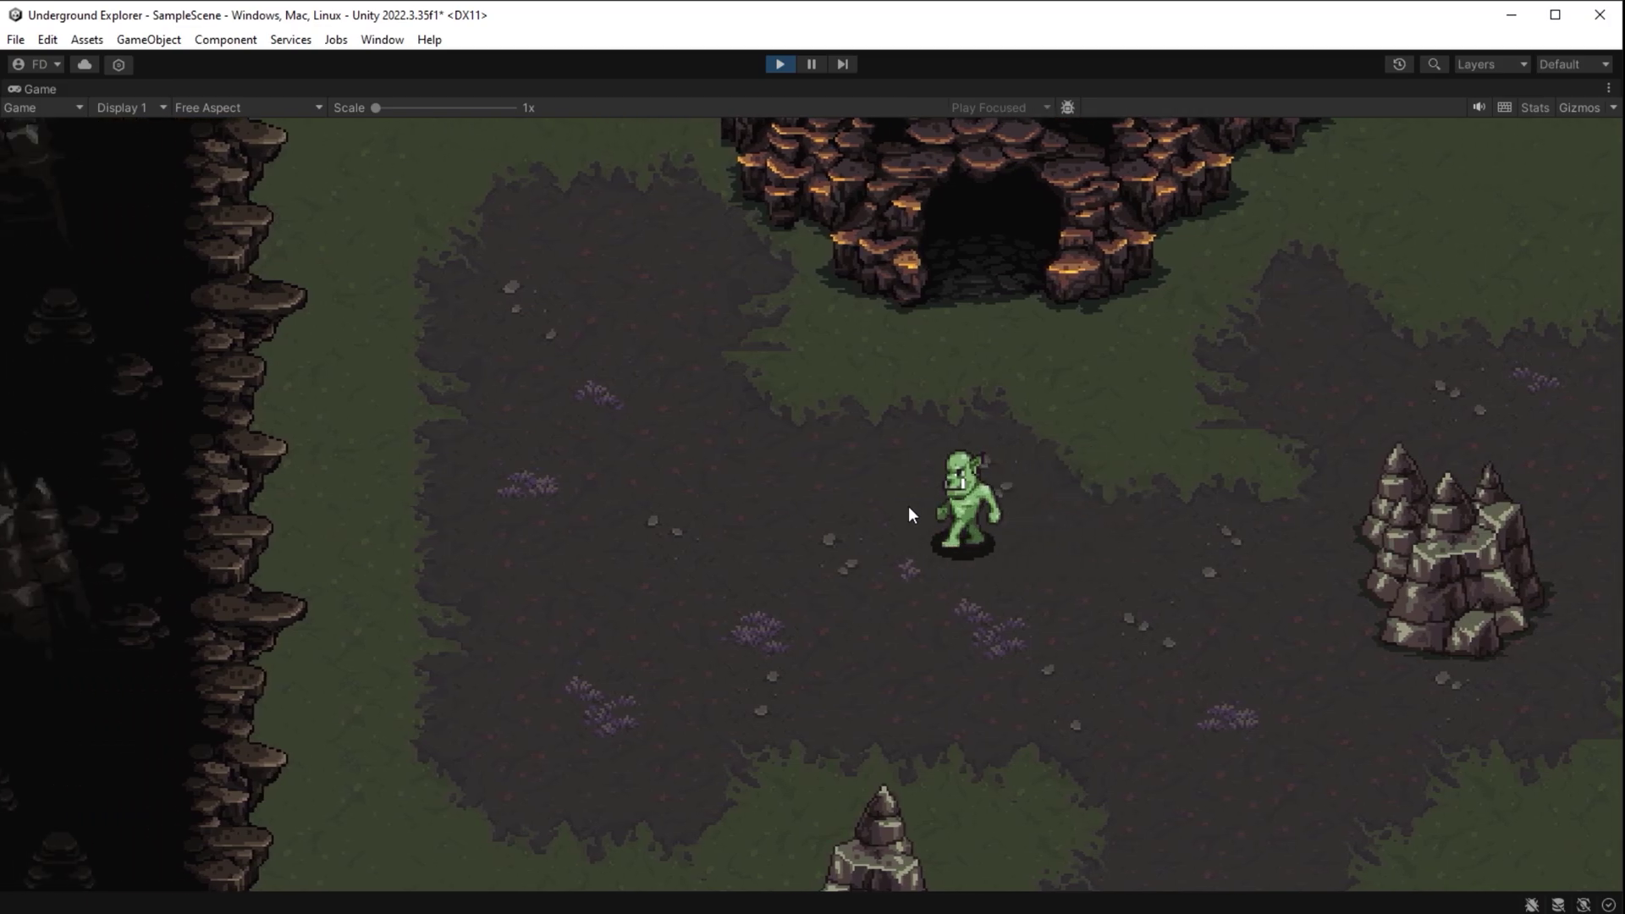
key(s)
key(s)
key(a)
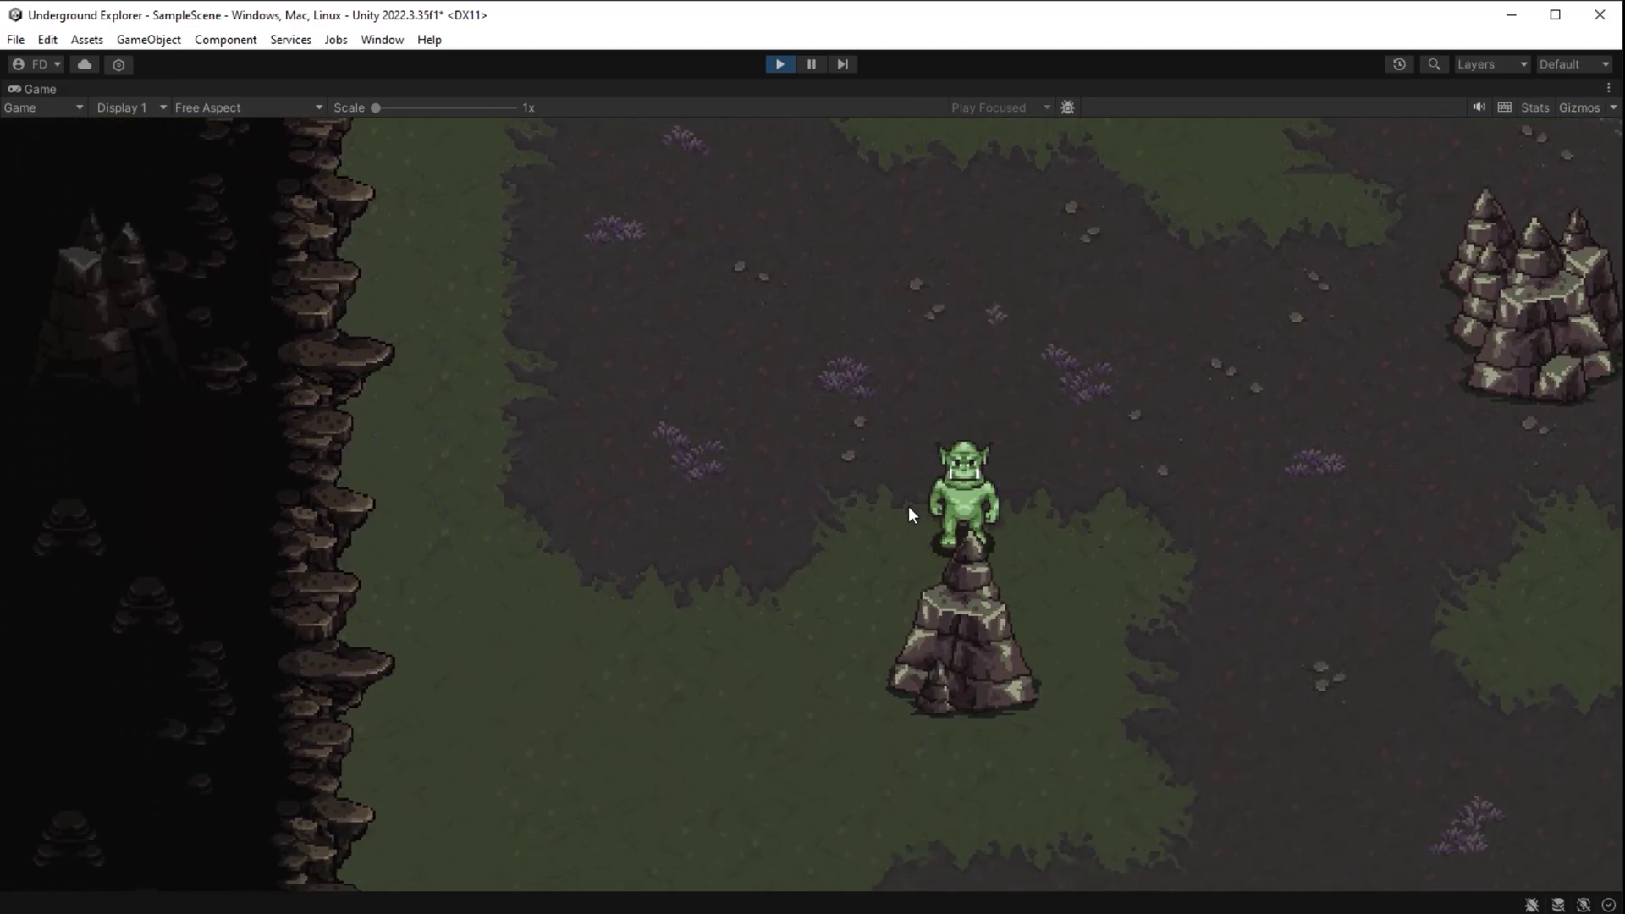
key(s)
key(s)
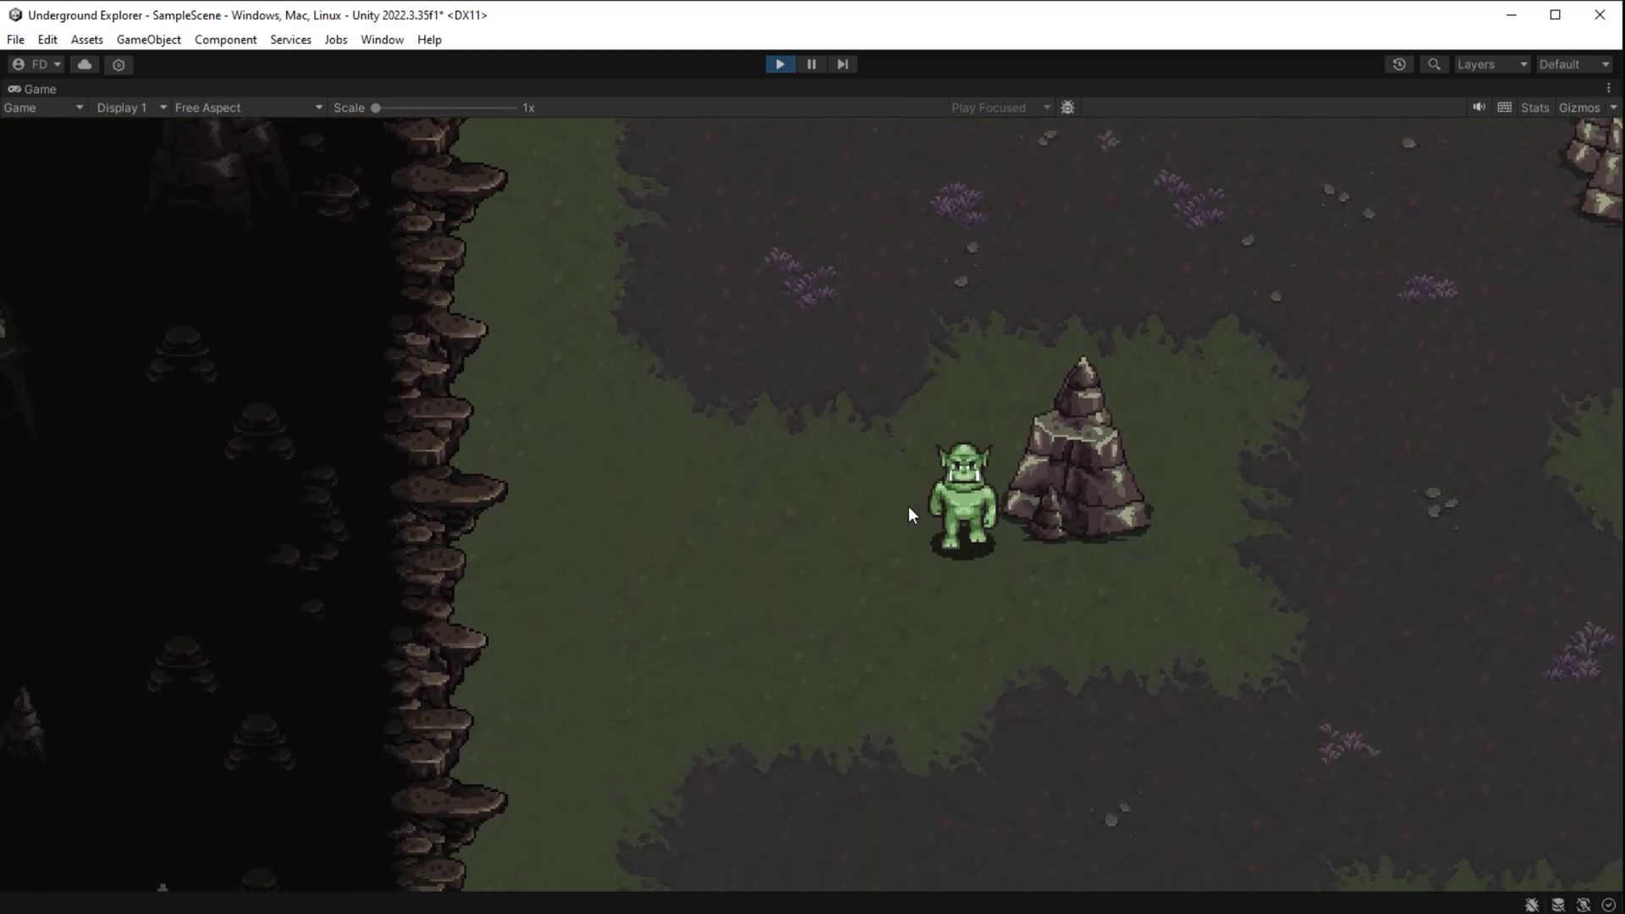
key(d)
key(d)
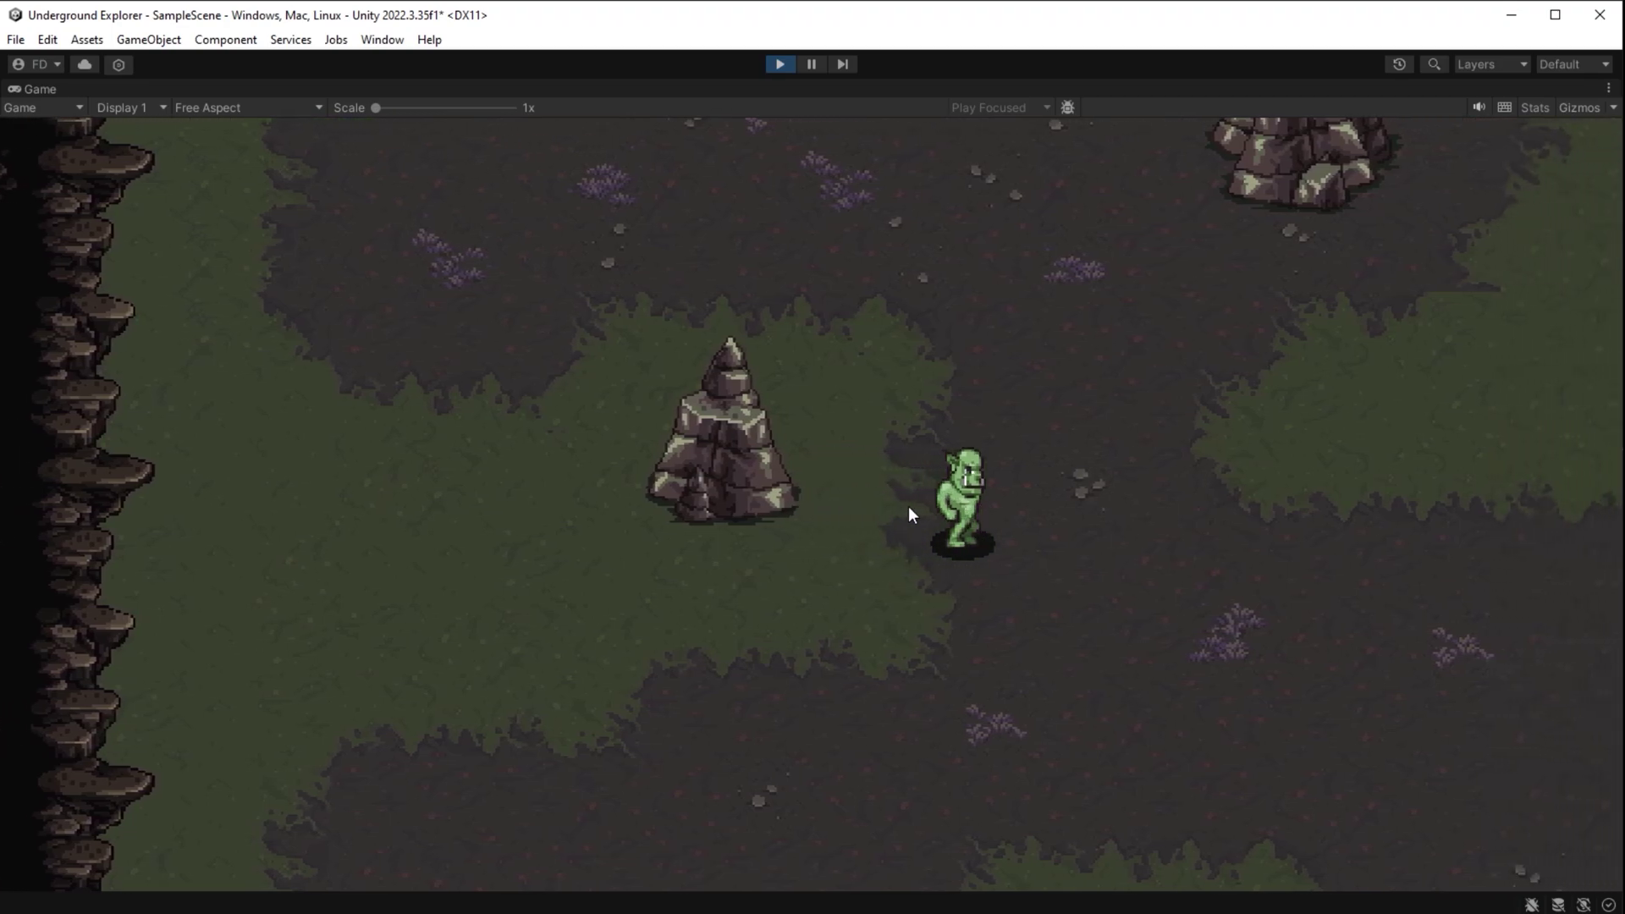
Walk the character east across the map and down to the edge of the green-water pool, and stop the playtest
key(d)
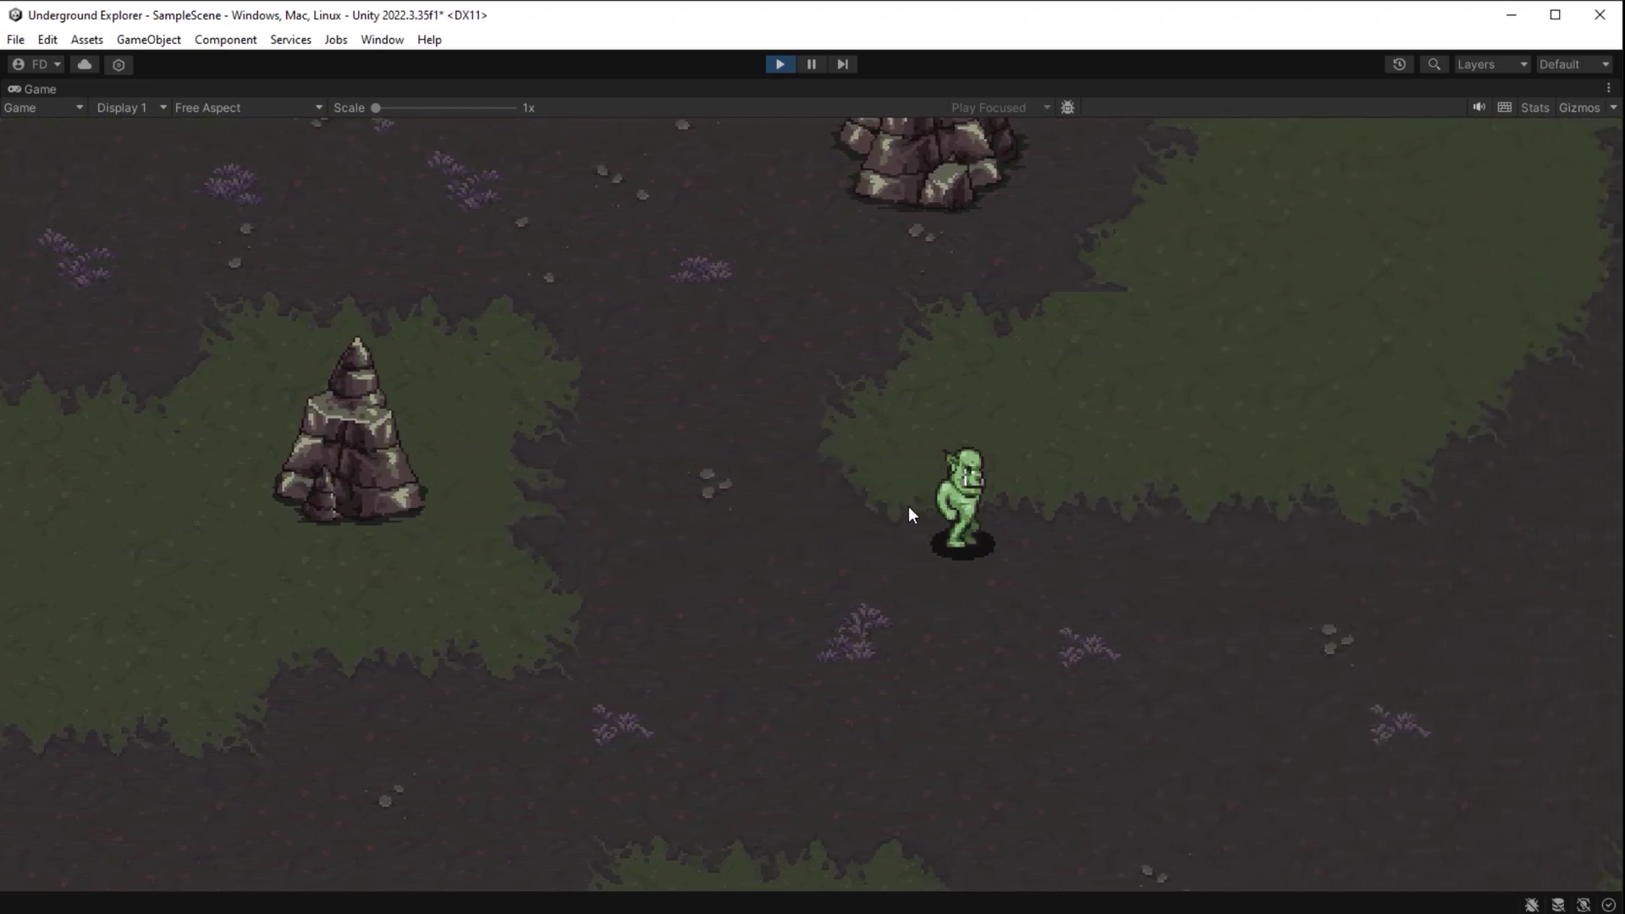
key(d)
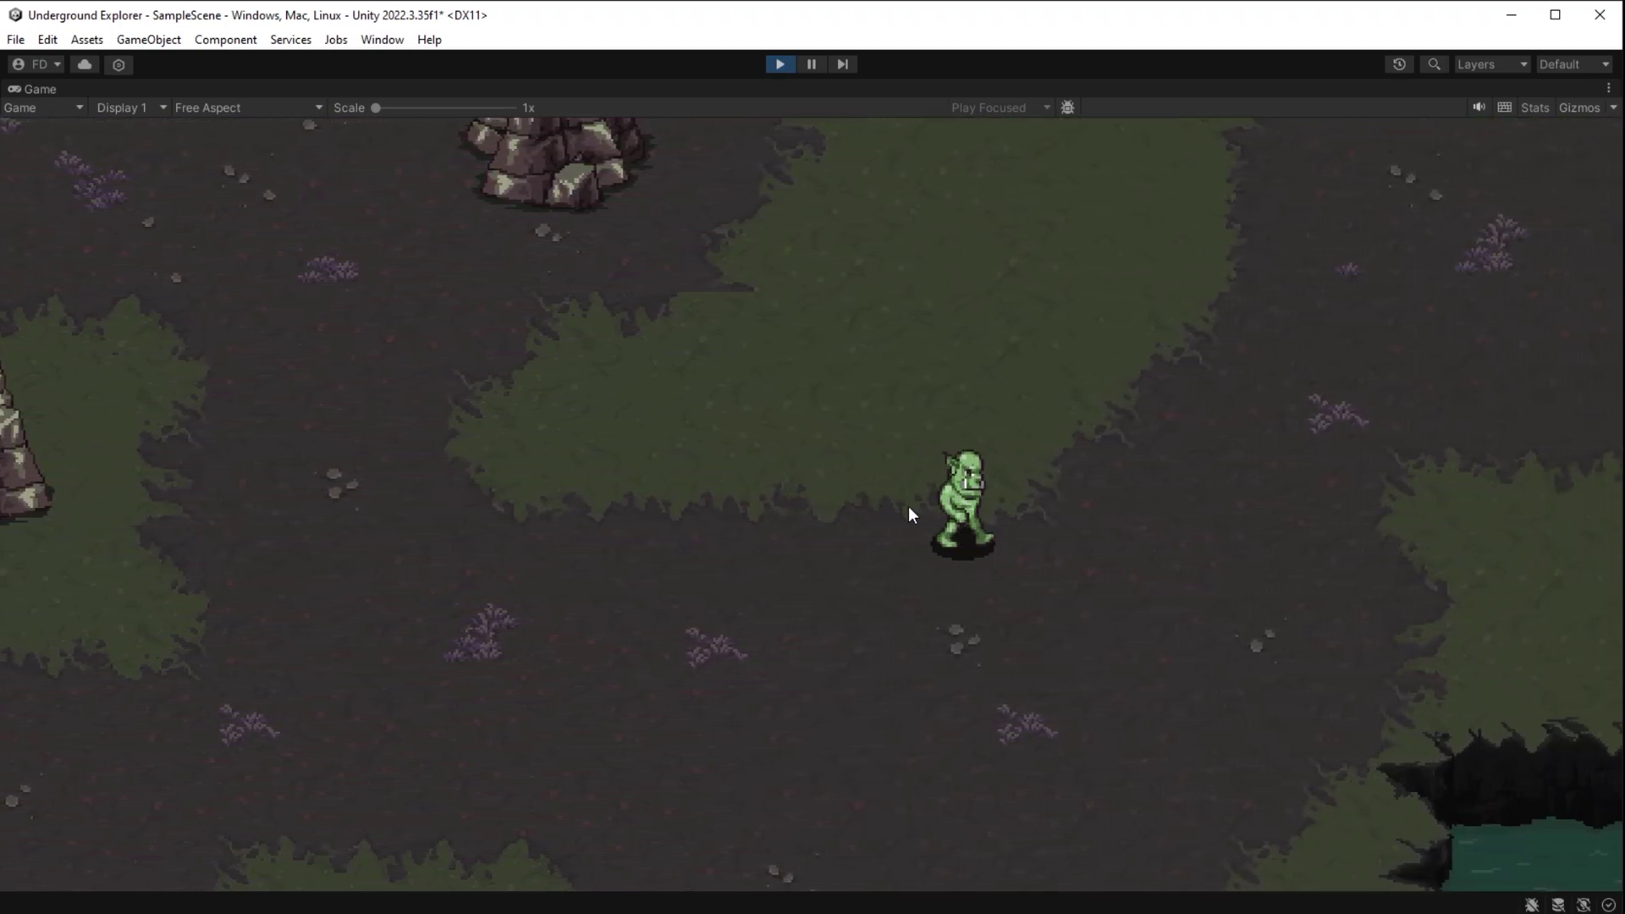
key(d)
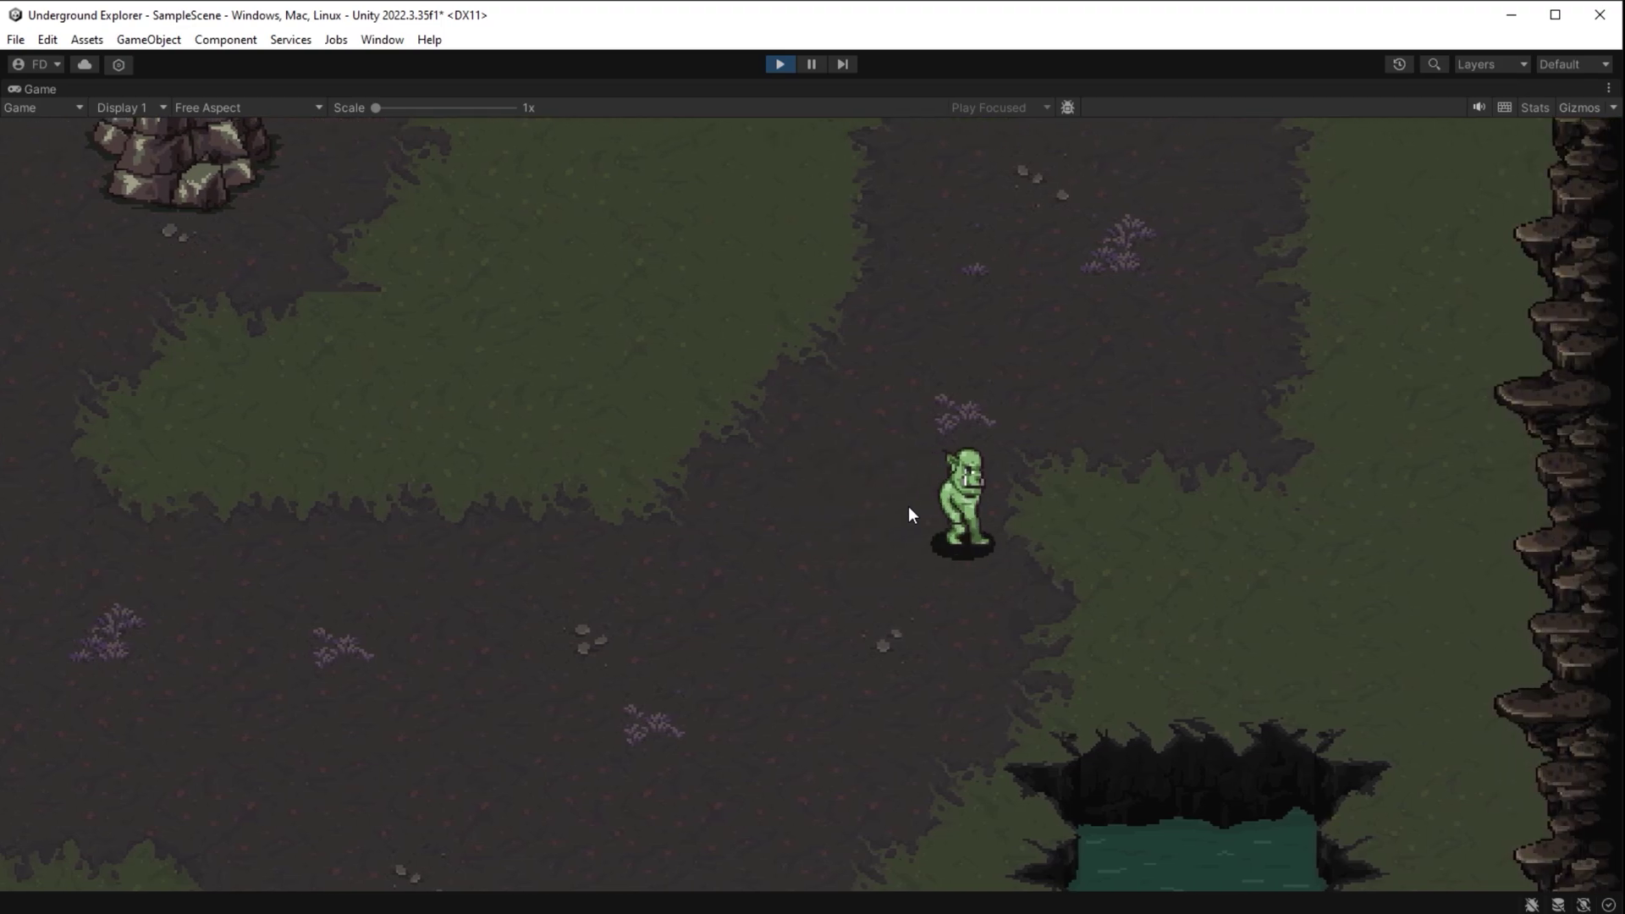
key(s)
key(s)
key(a)
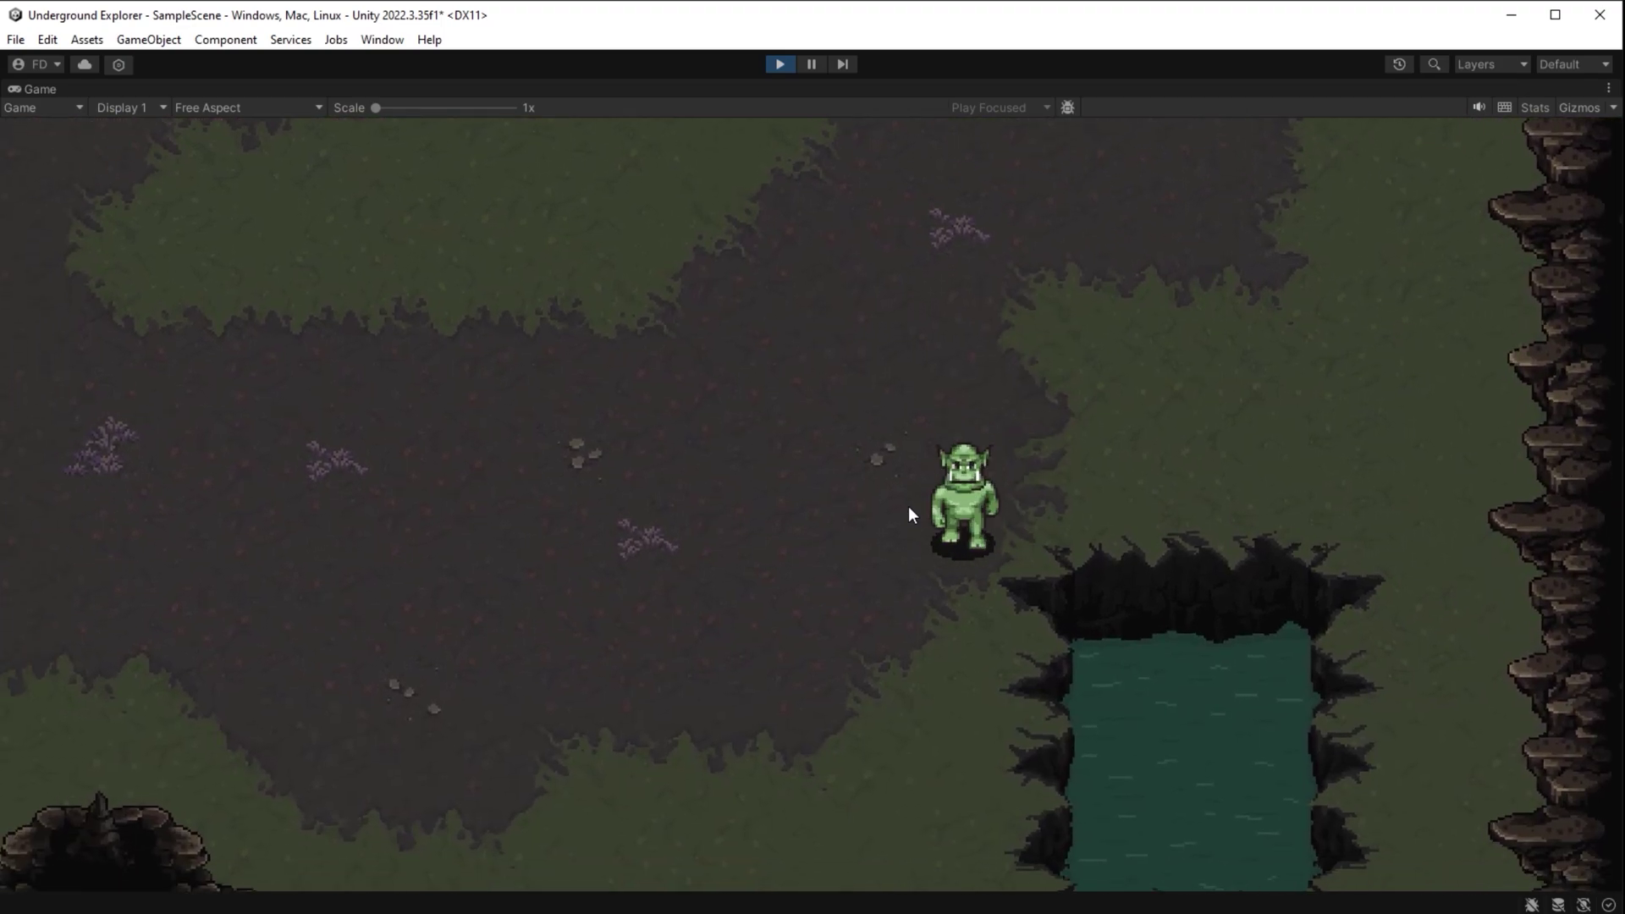
key(s)
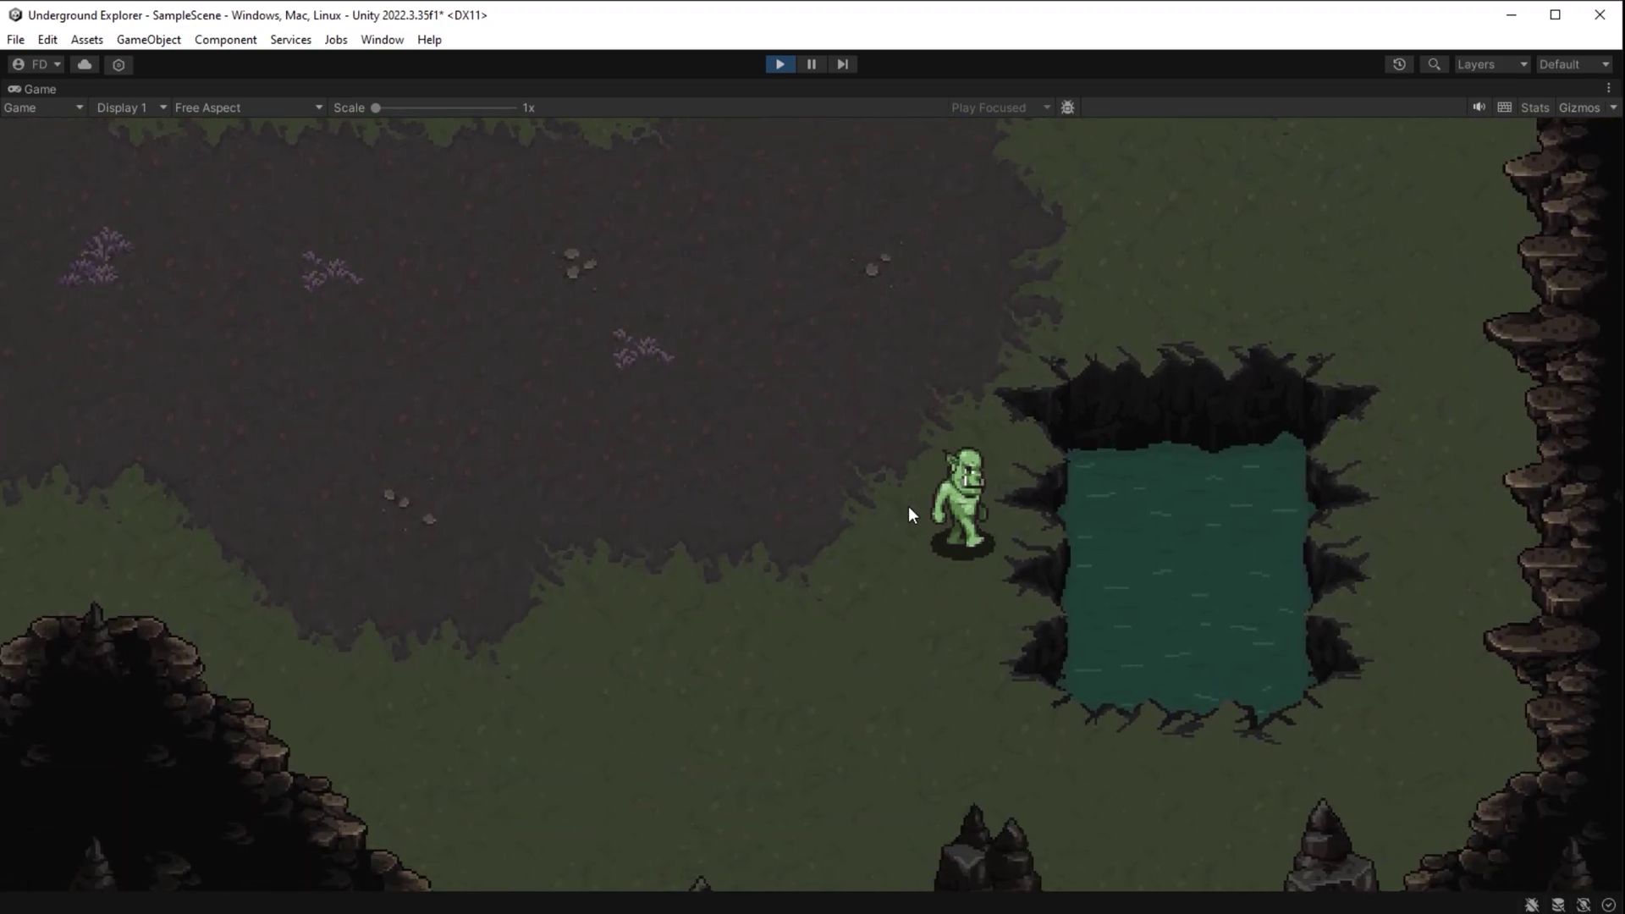
key(a)
key(ctrl+p)
Set the Player object's position to X 0 and Y 0
scroll(844, 408, down, 5)
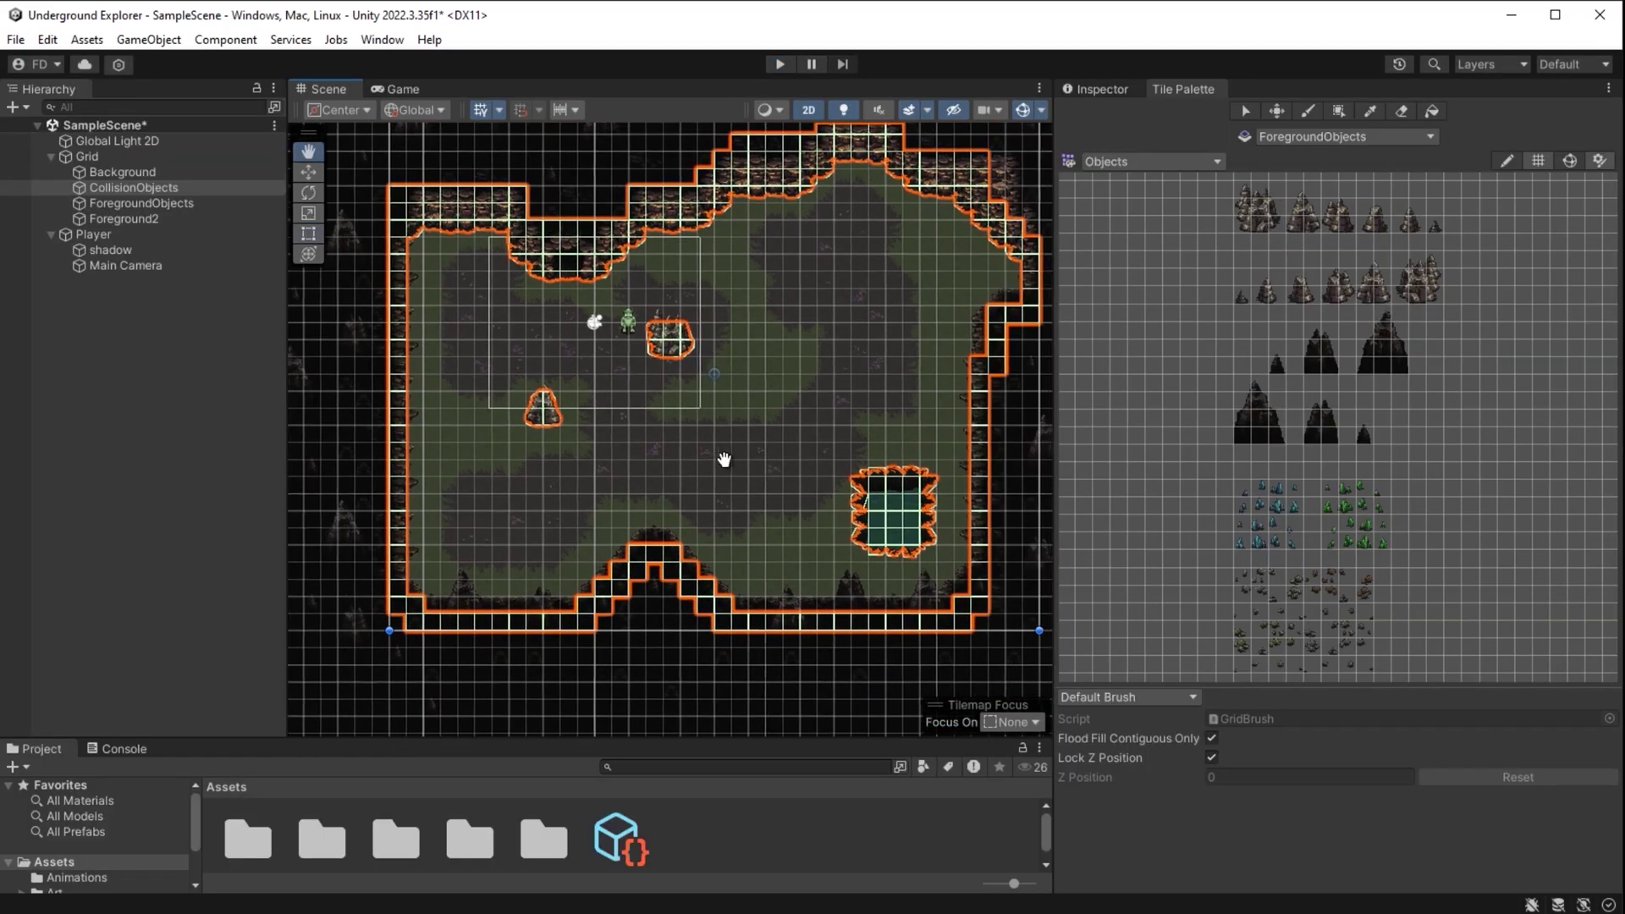
drag(1055, 350, 1329, 356)
scroll(856, 420, up, 5)
click(123, 235)
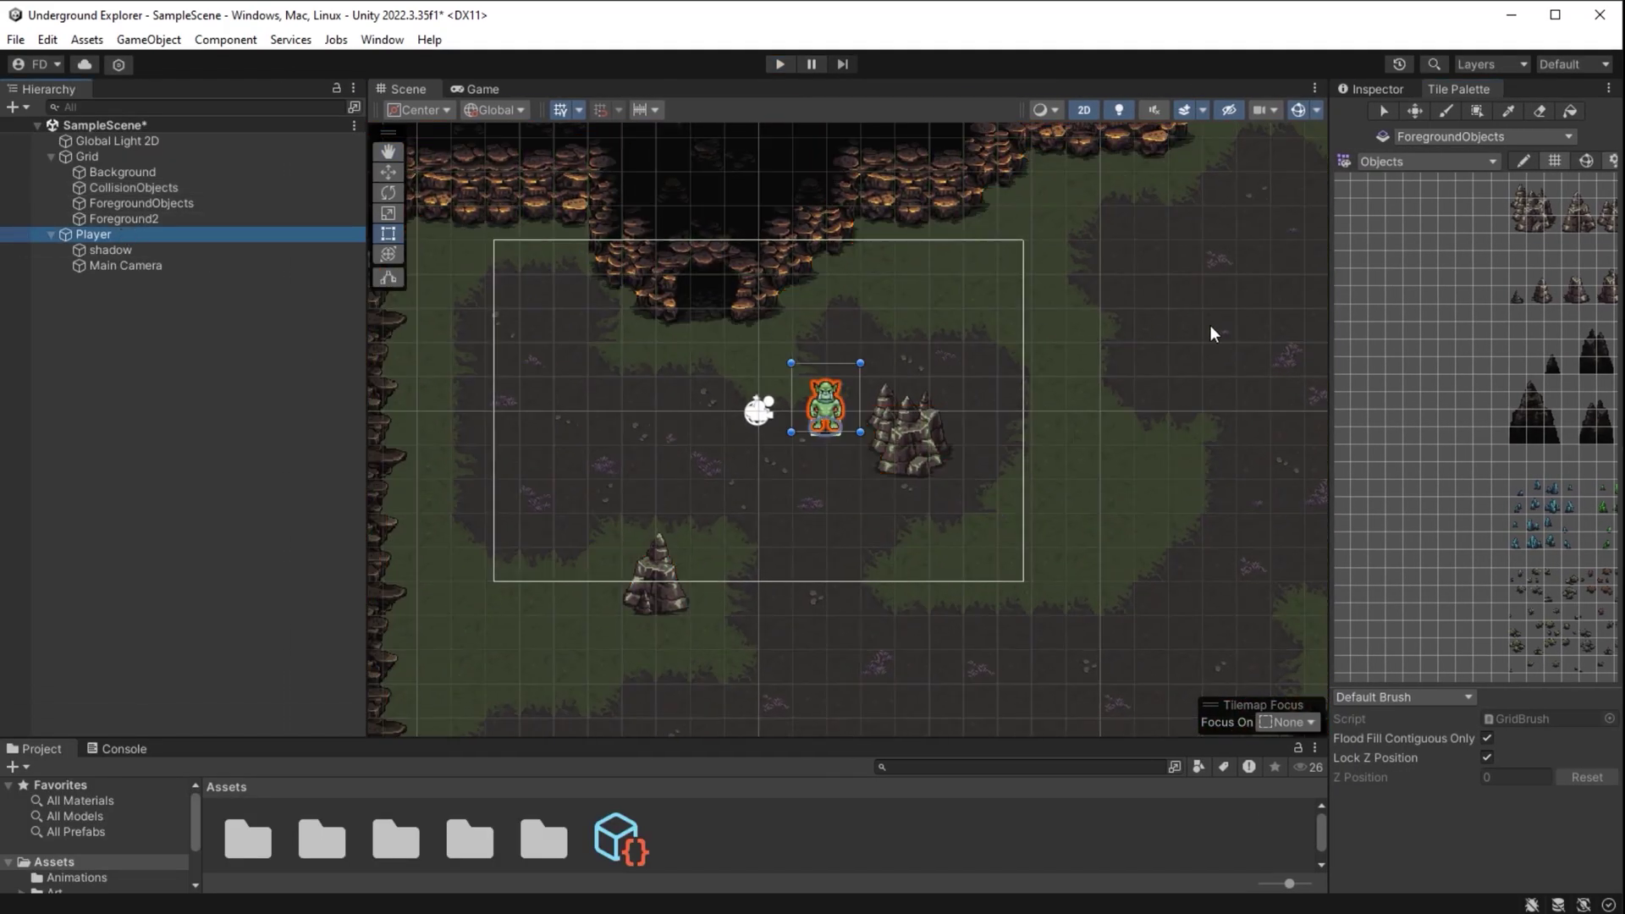
drag(1327, 247, 1145, 247)
click(1191, 89)
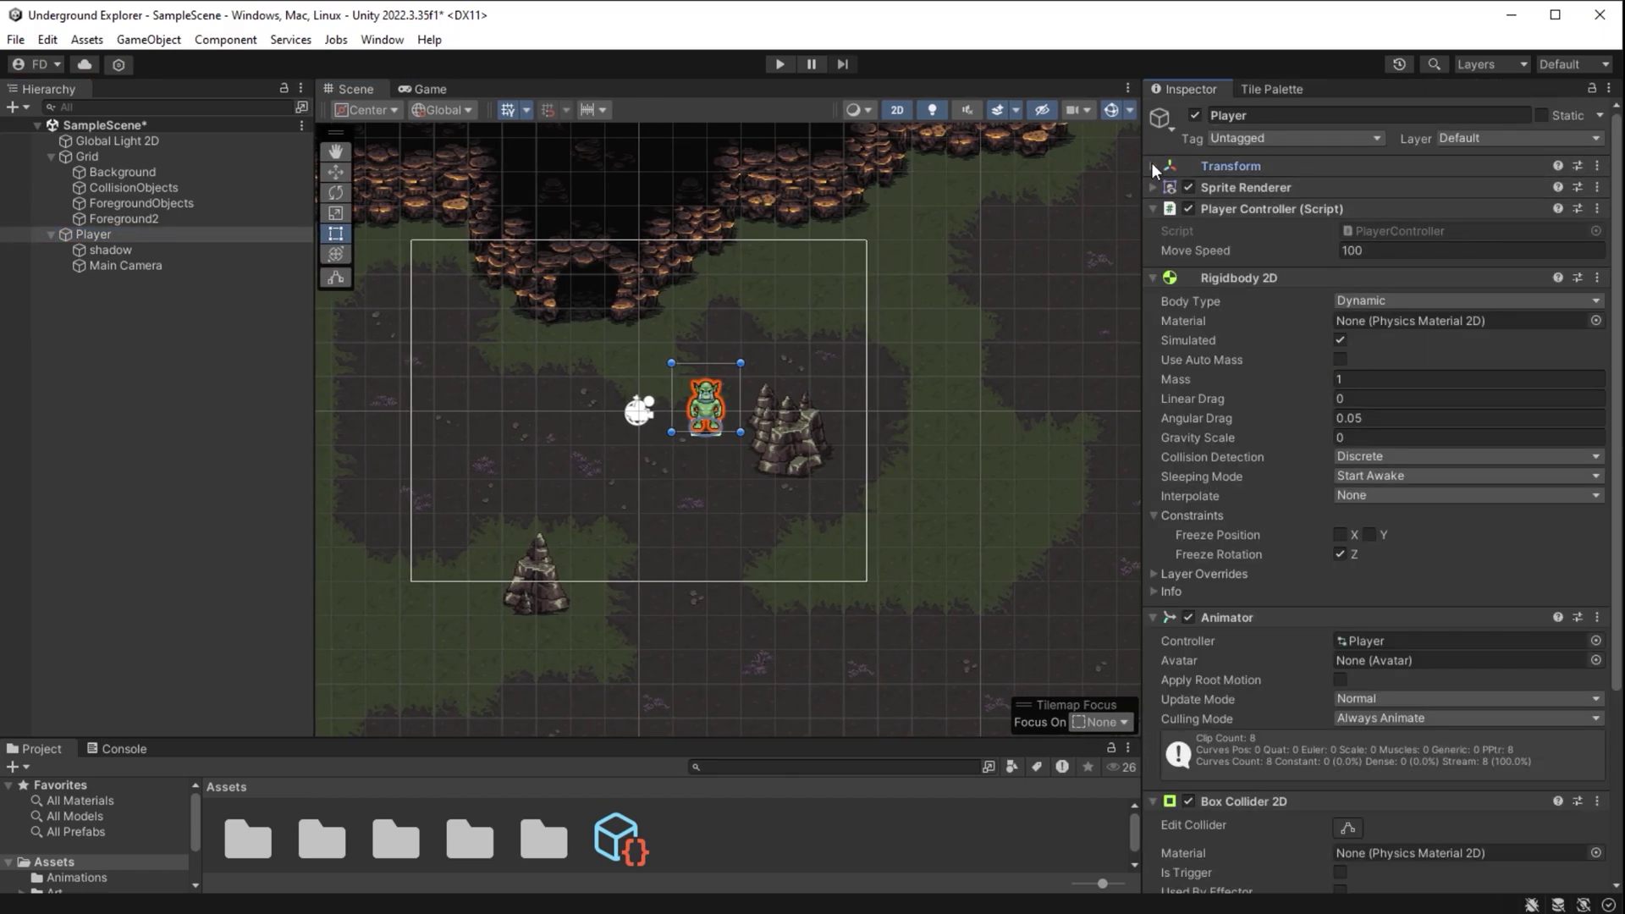
click(1153, 166)
click(1388, 189)
text(0)
key(Tab)
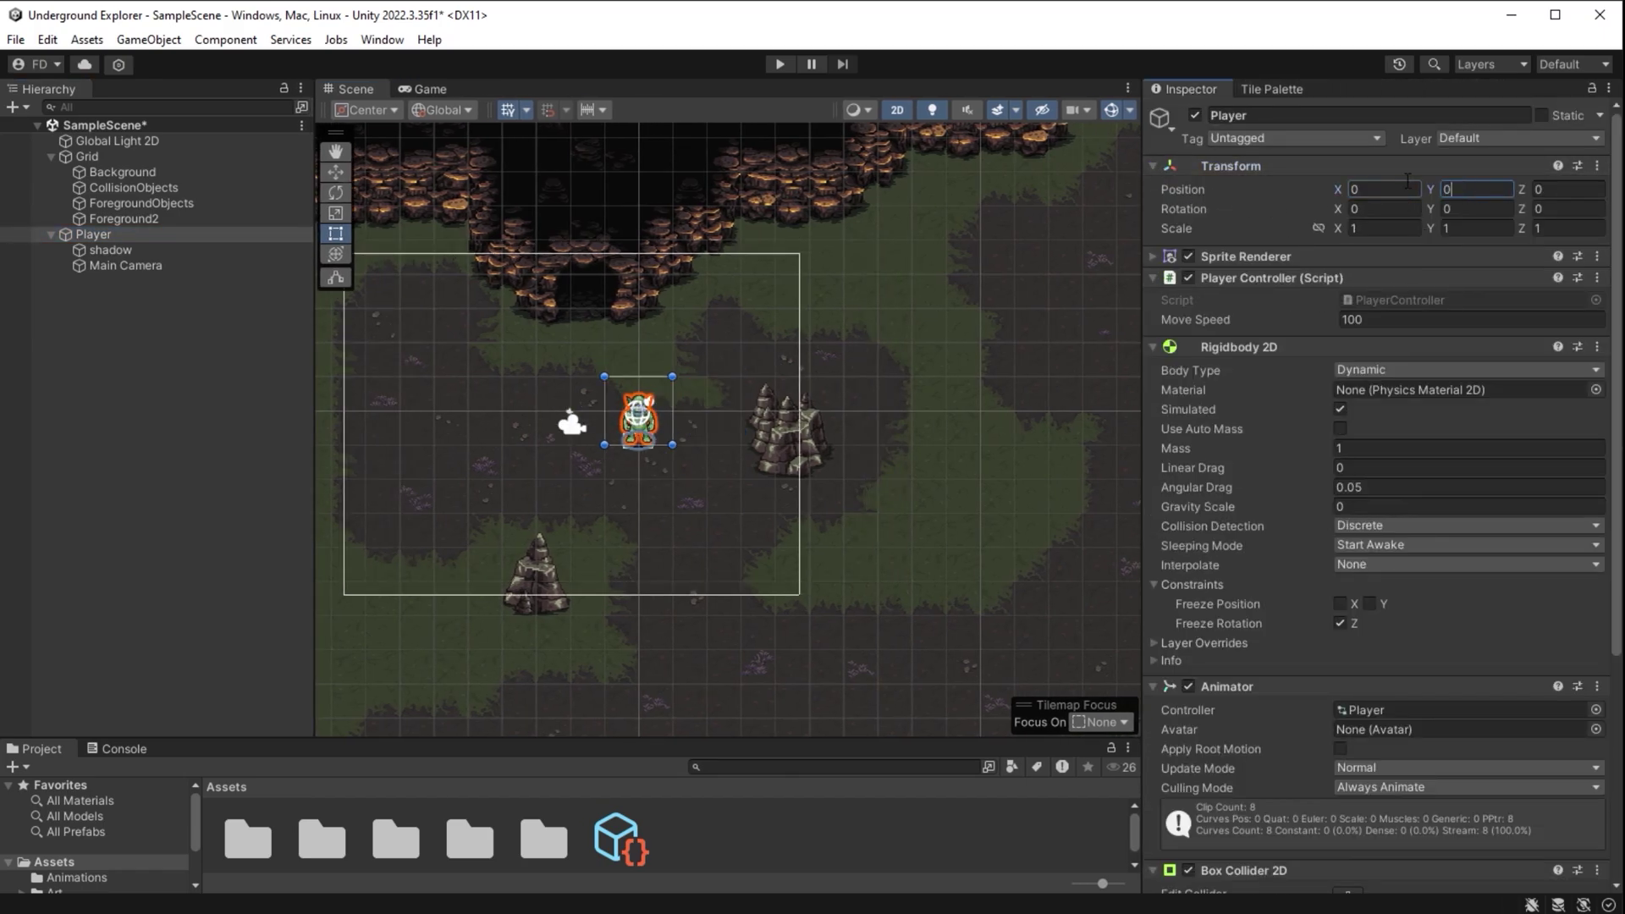
text(0)
scroll(922, 513, down, 1)
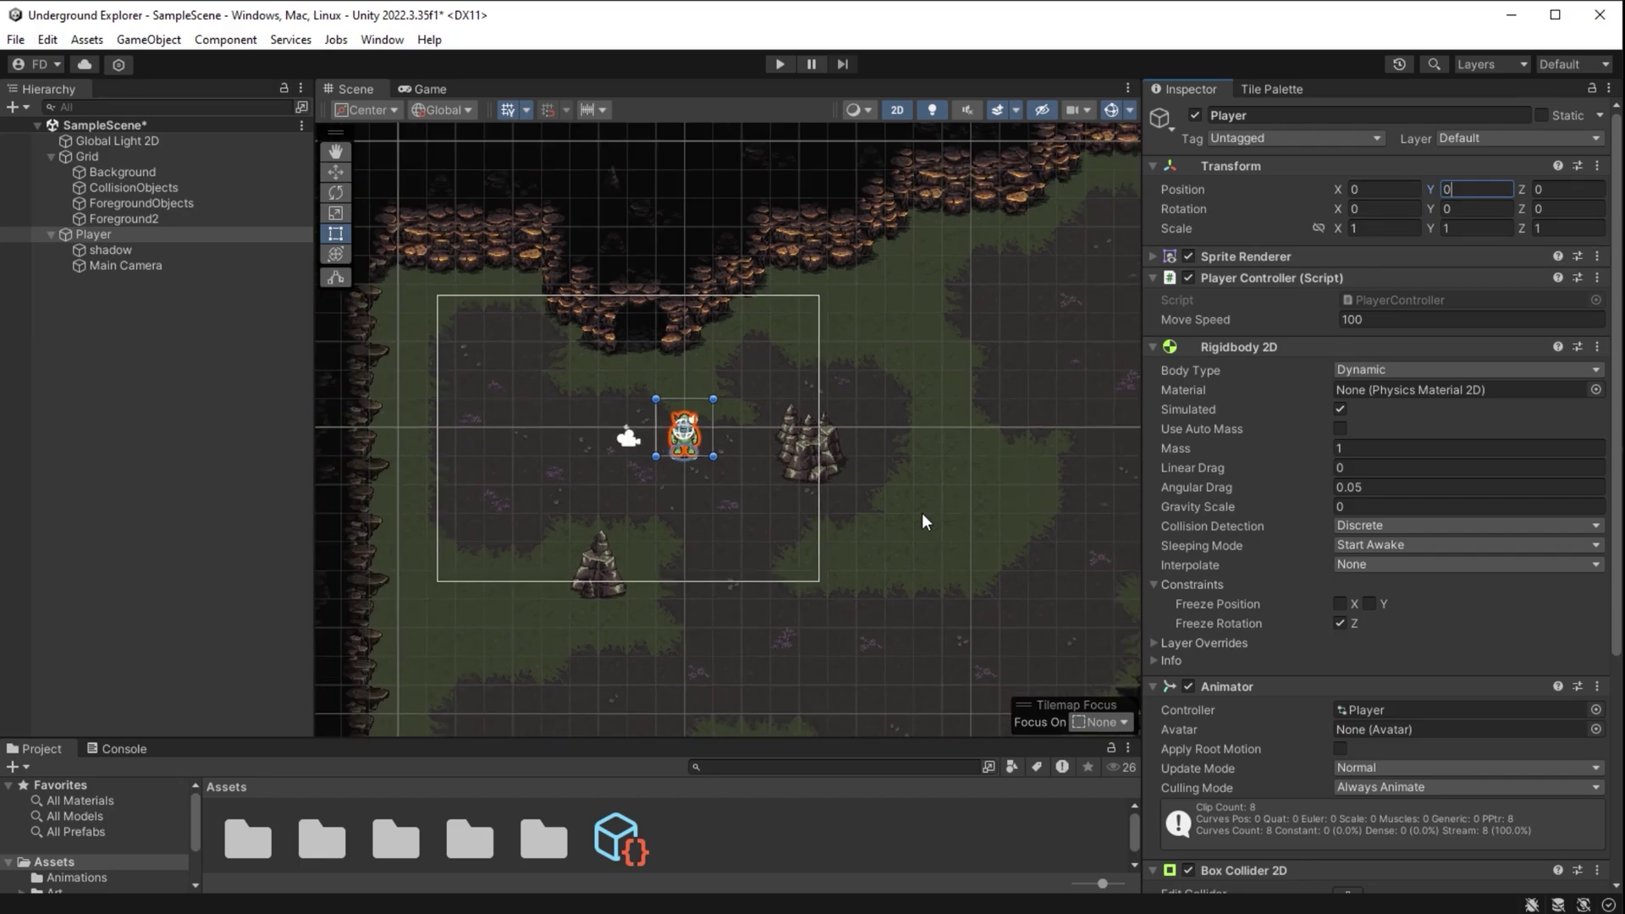
Set the Main Camera's position to X 0 and Y 0 so it centres on the player
click(157, 266)
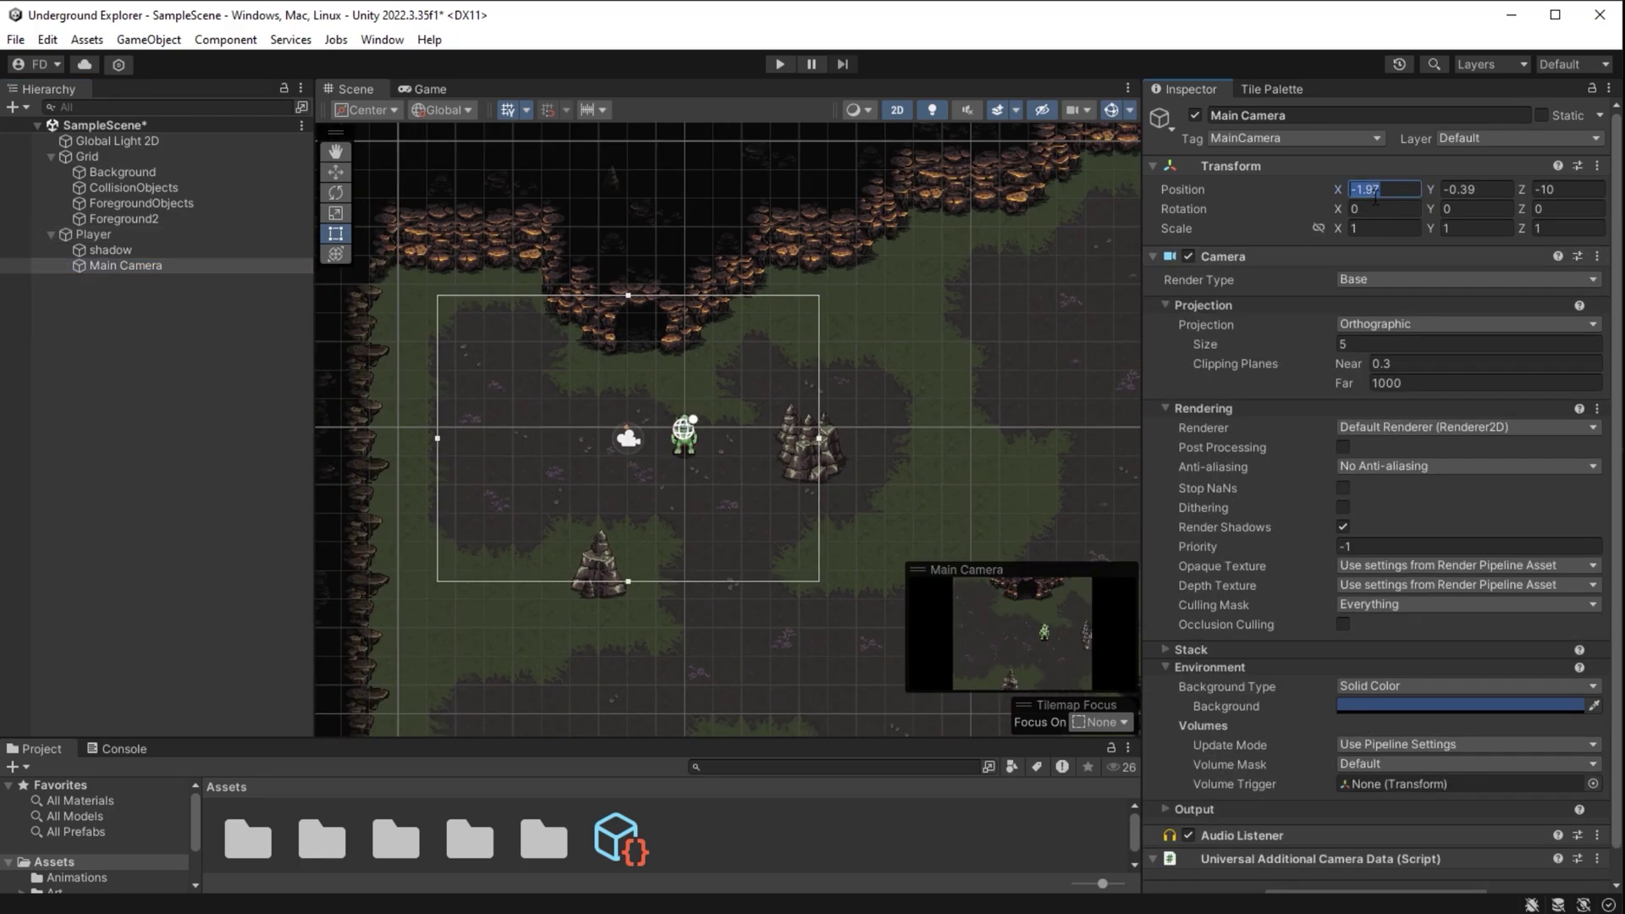
text(0)
key(Tab)
text(0)
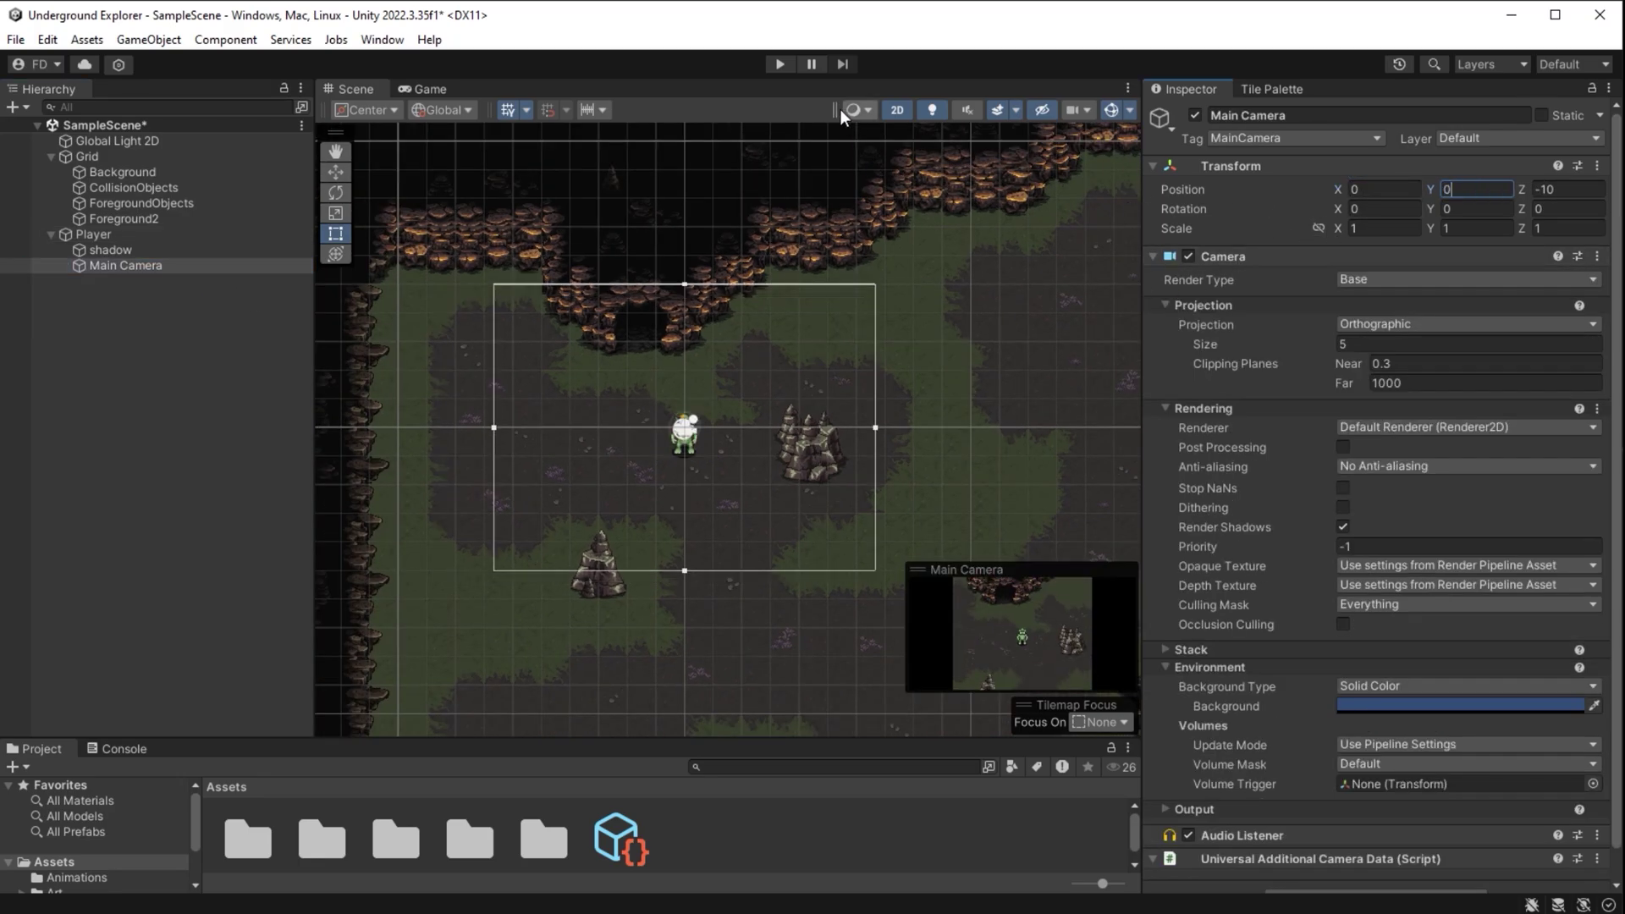
Playtest the centred camera by walking the character a little sideways, and stop the game
key(ctrl+p)
key(d)
key(a)
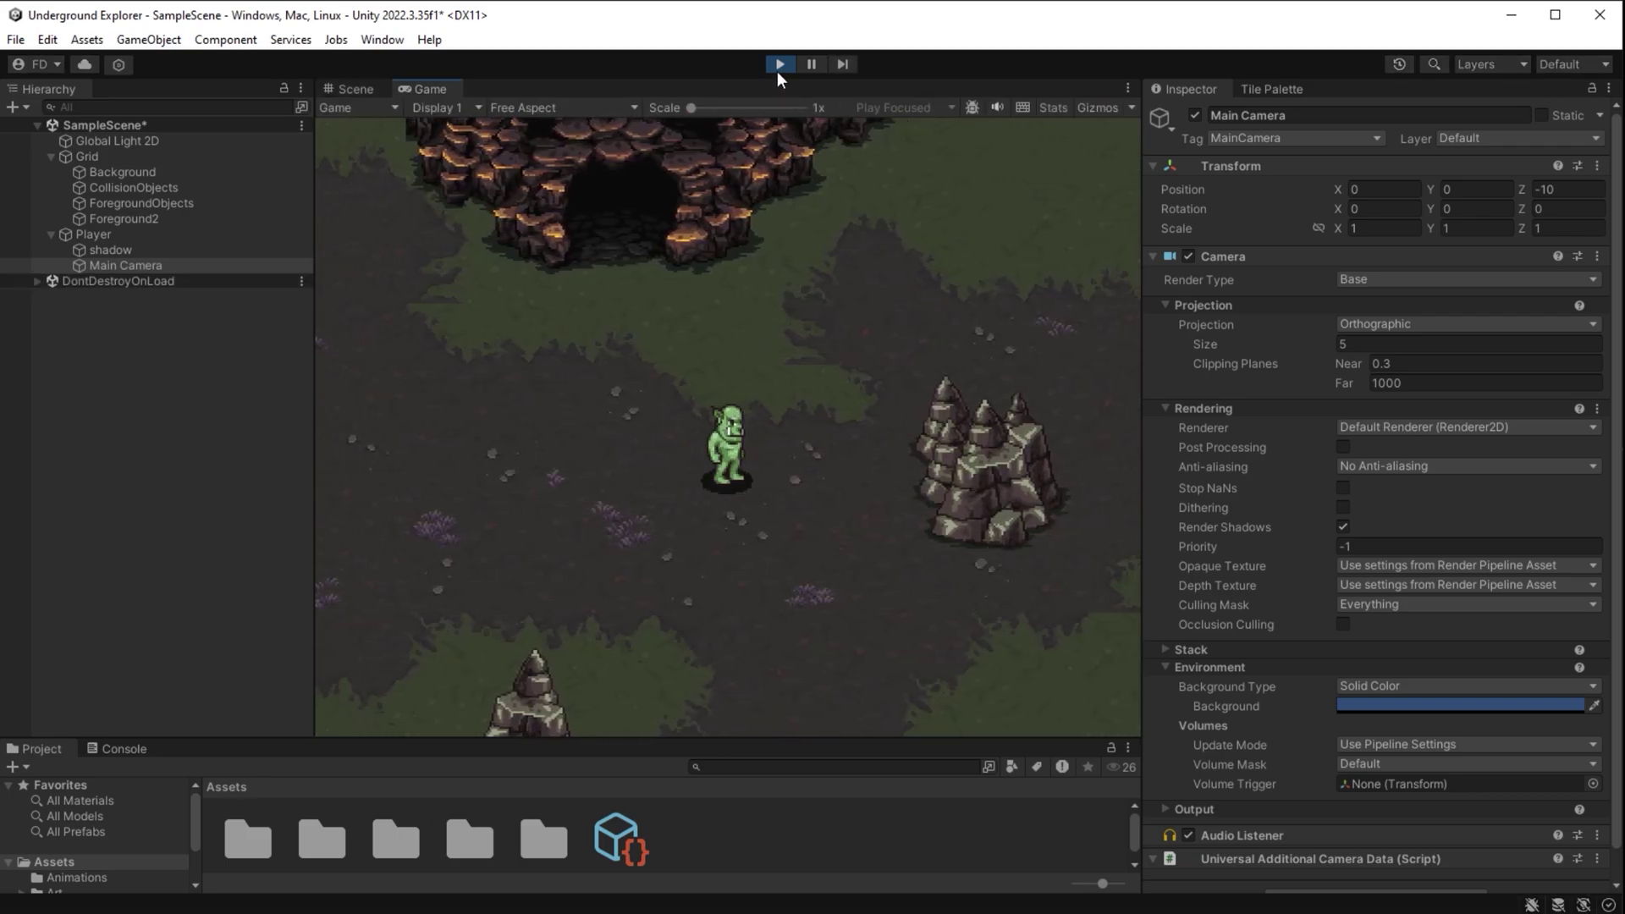
click(779, 65)
Change the Game view's display resolution from Free Aspect to Full HD (1920x1080)
click(431, 89)
click(508, 107)
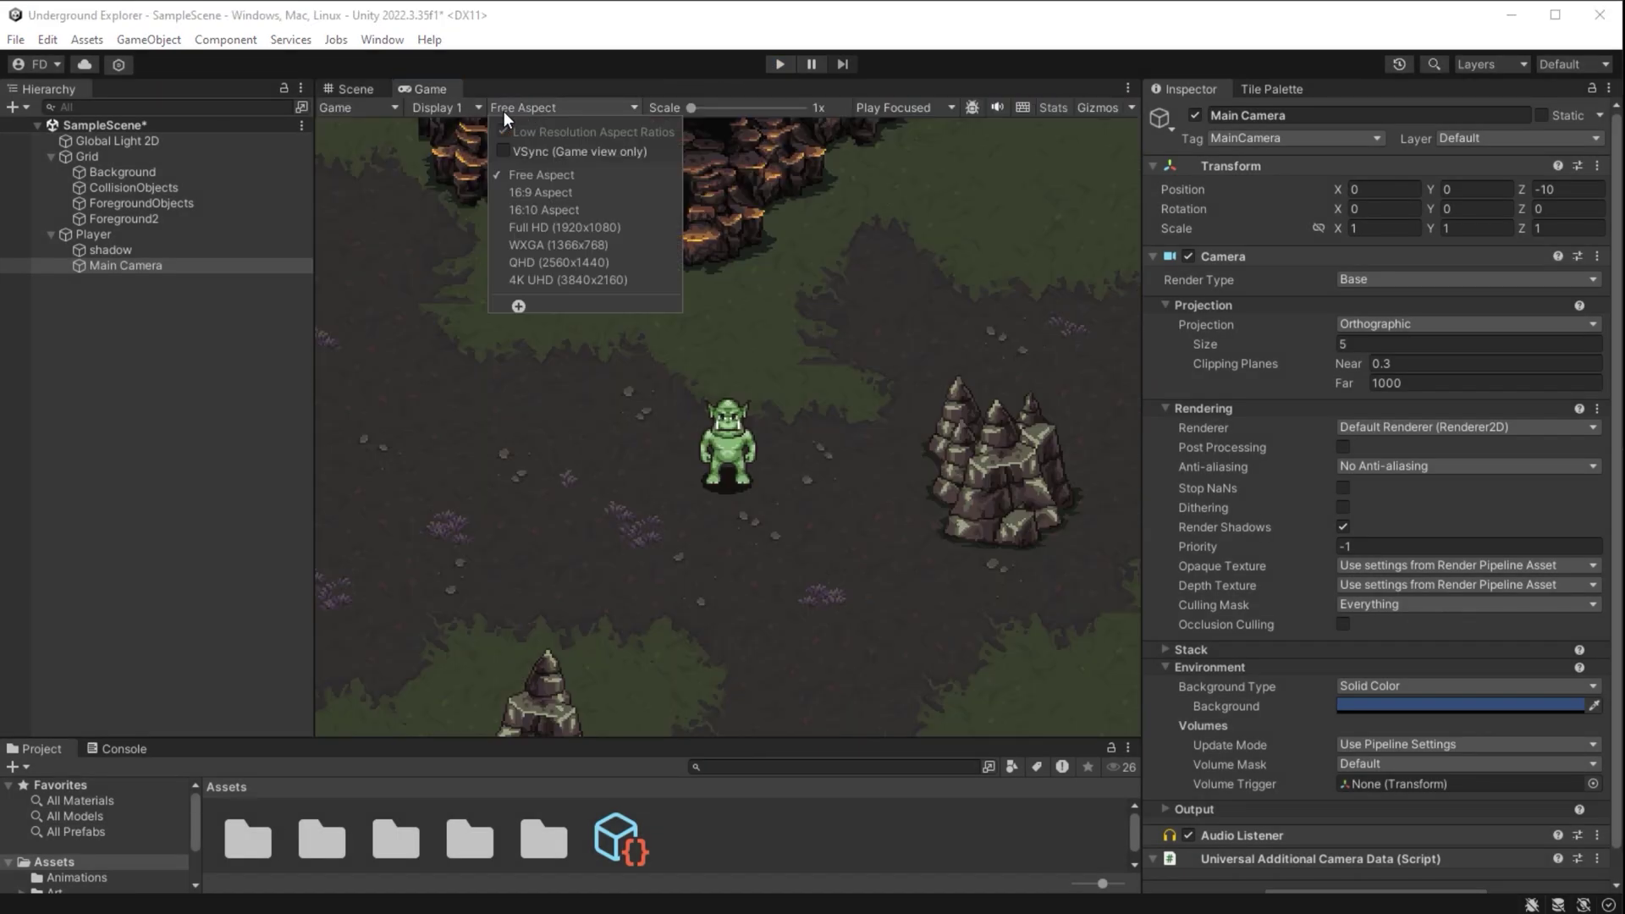
click(562, 227)
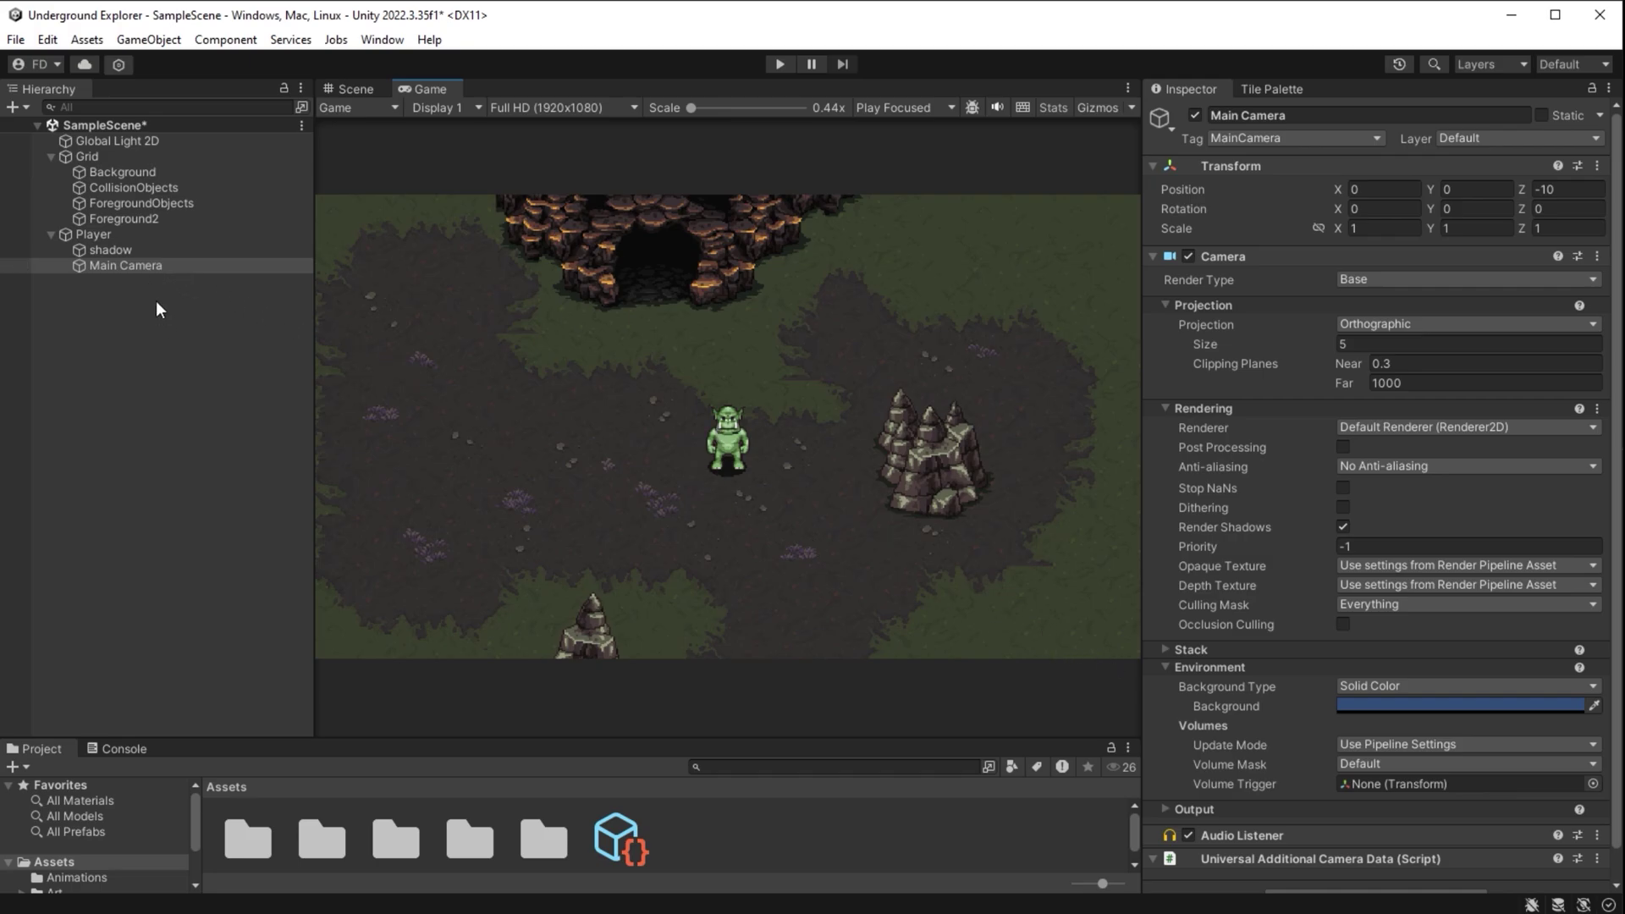
Add a Pixel Perfect Camera component to the Main Camera
click(145, 263)
scroll(1283, 578, down, 1)
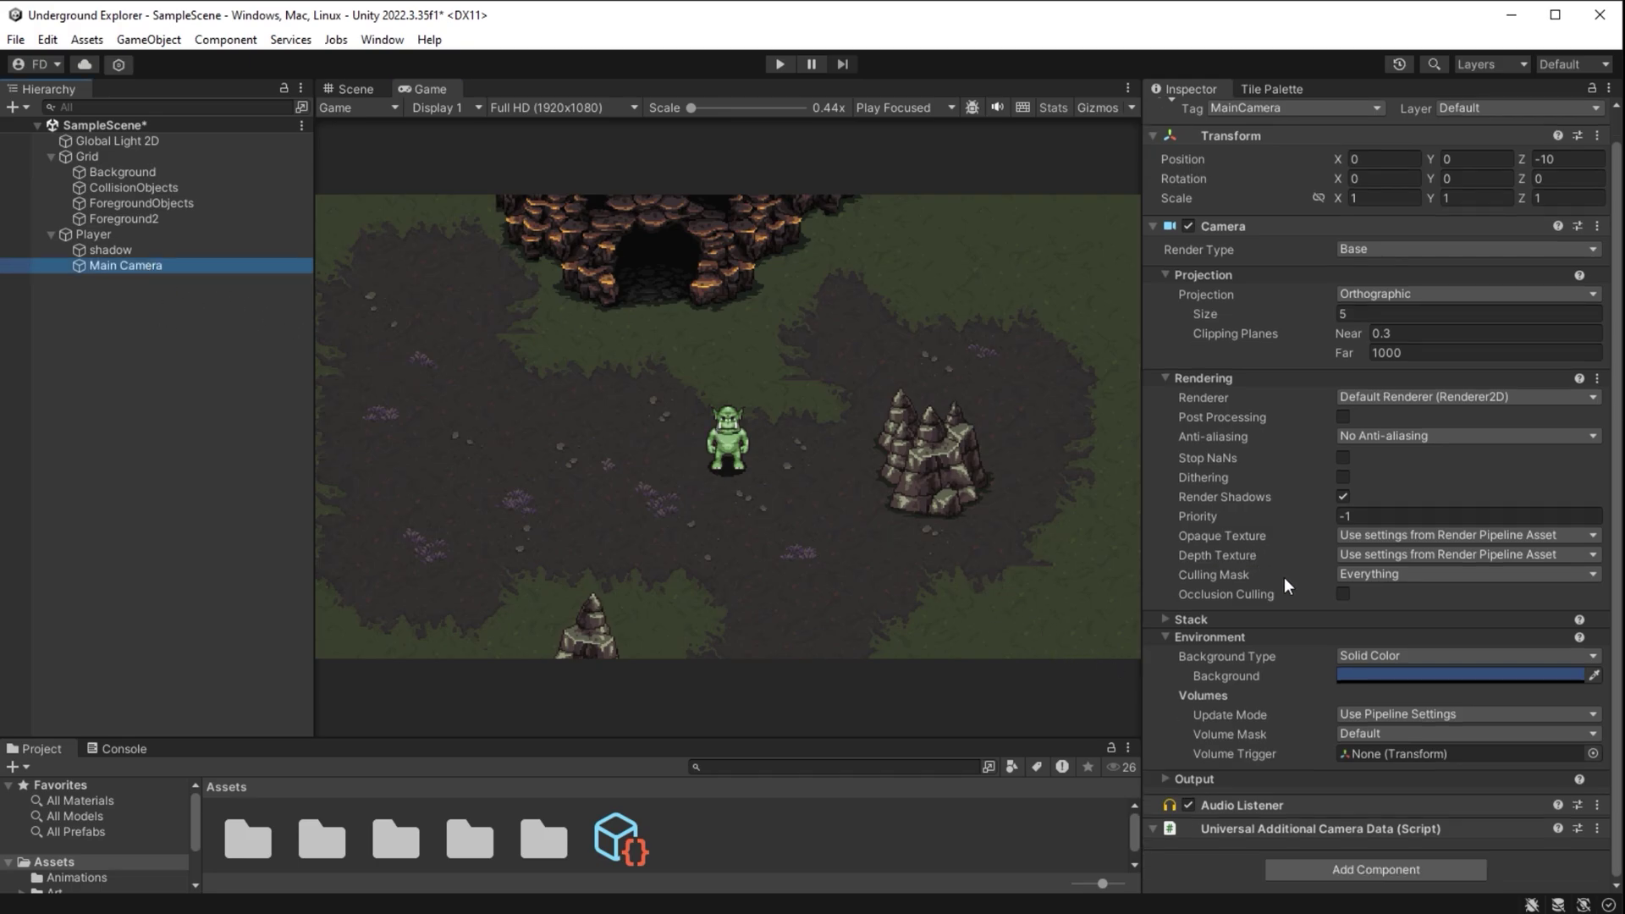
click(1374, 870)
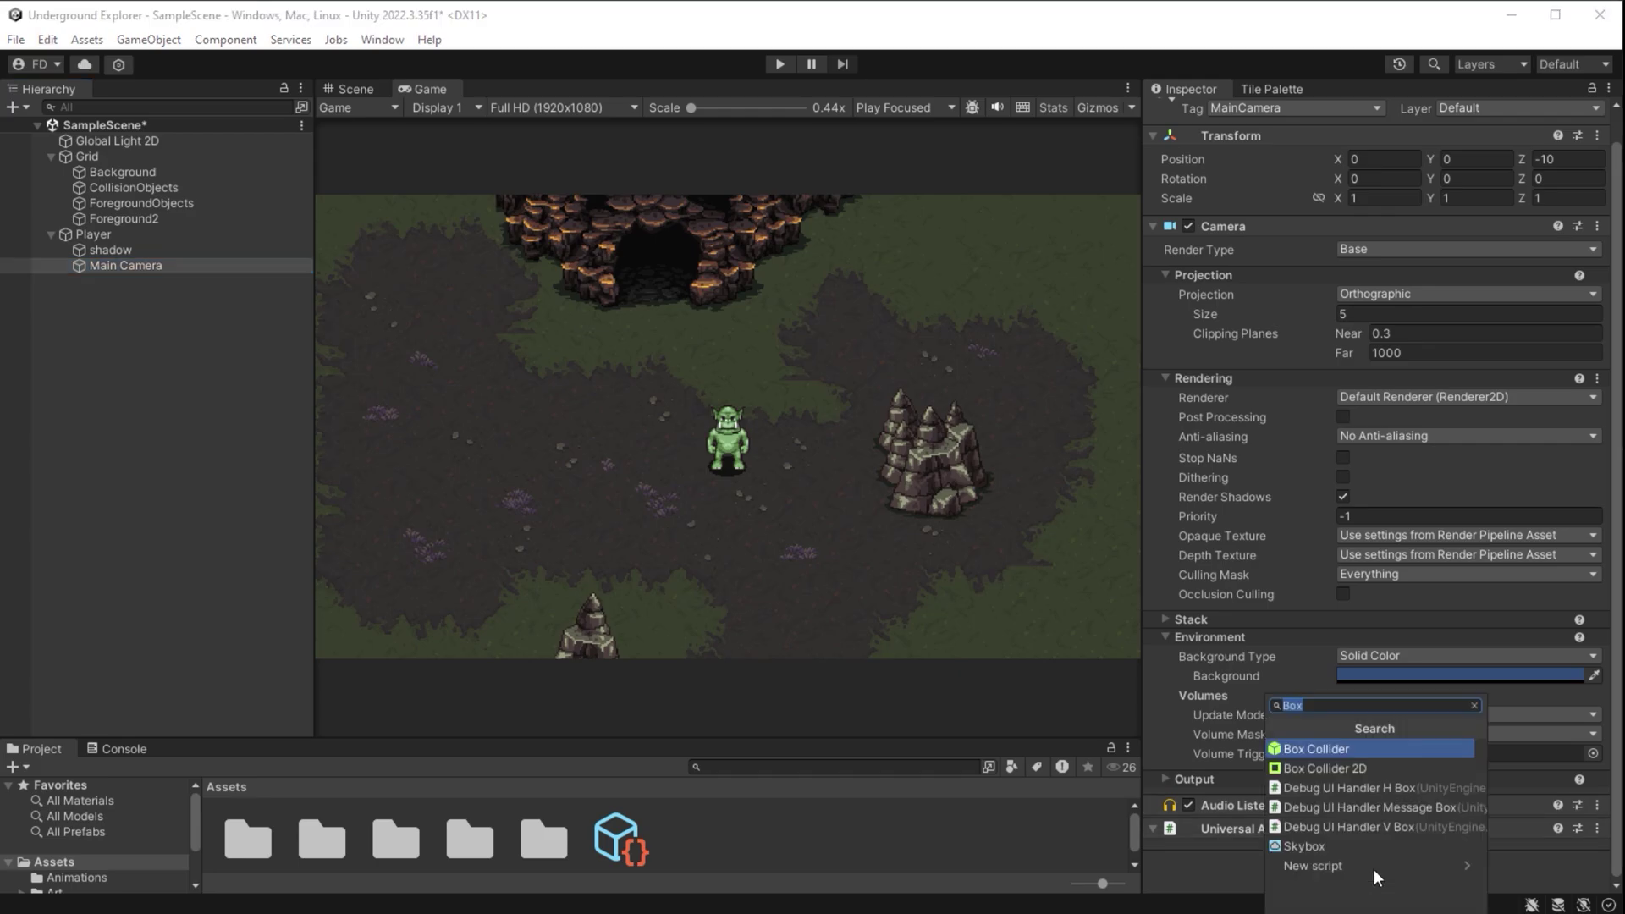
text(pix)
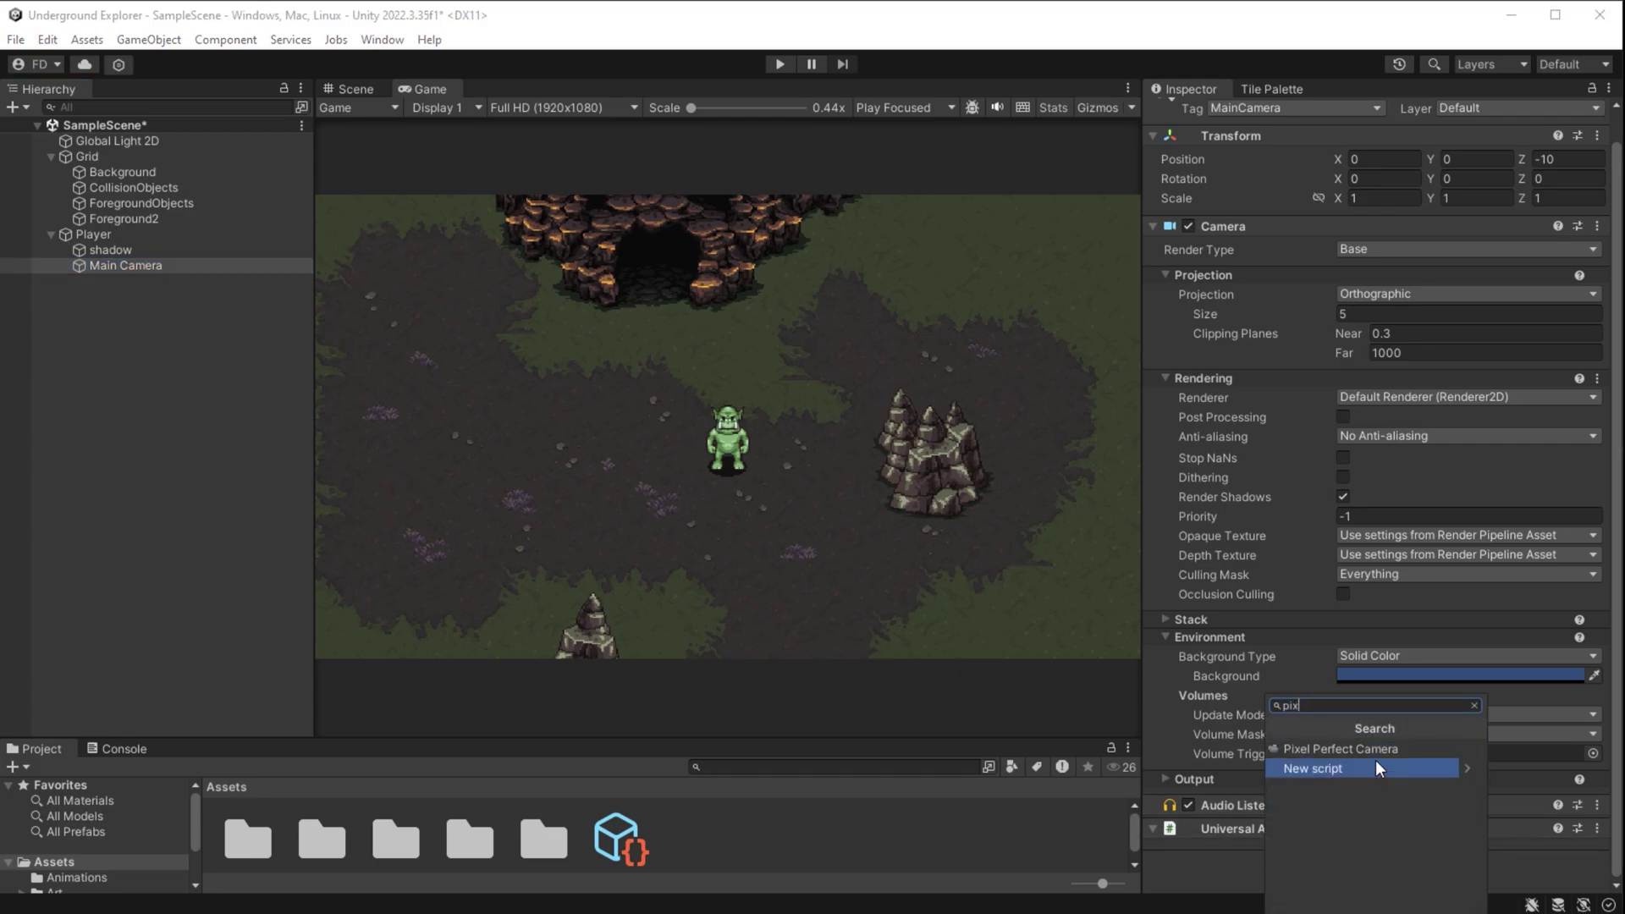
click(1371, 750)
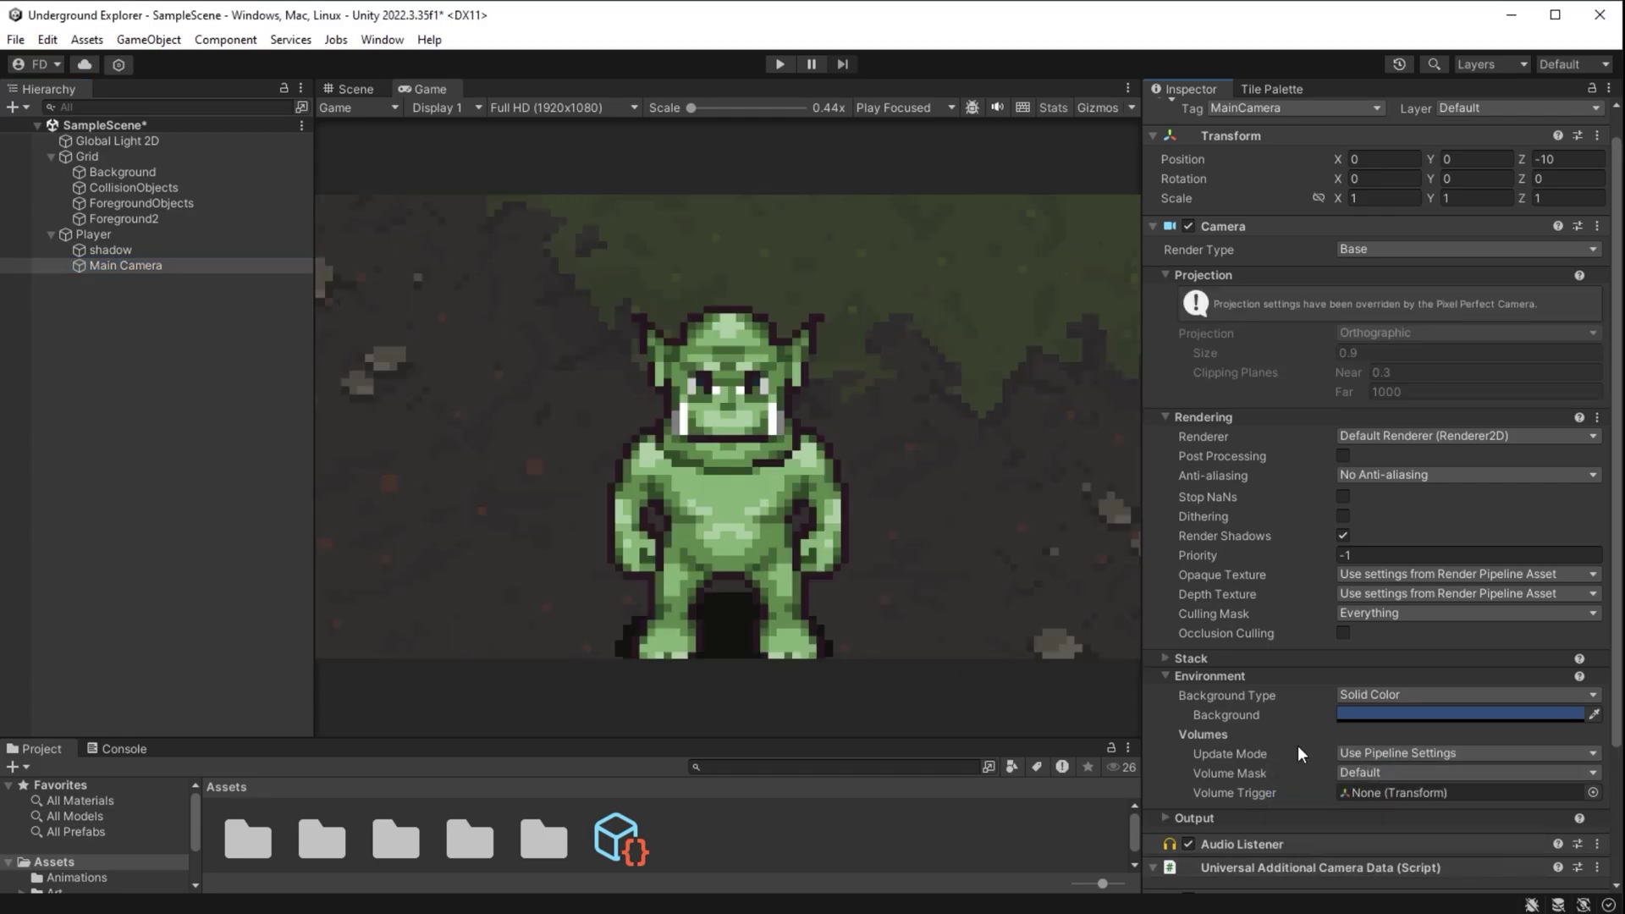
Set the Pixel Perfect Camera's Assets Pixels Per Unit to 32
scroll(1298, 745, down, 3)
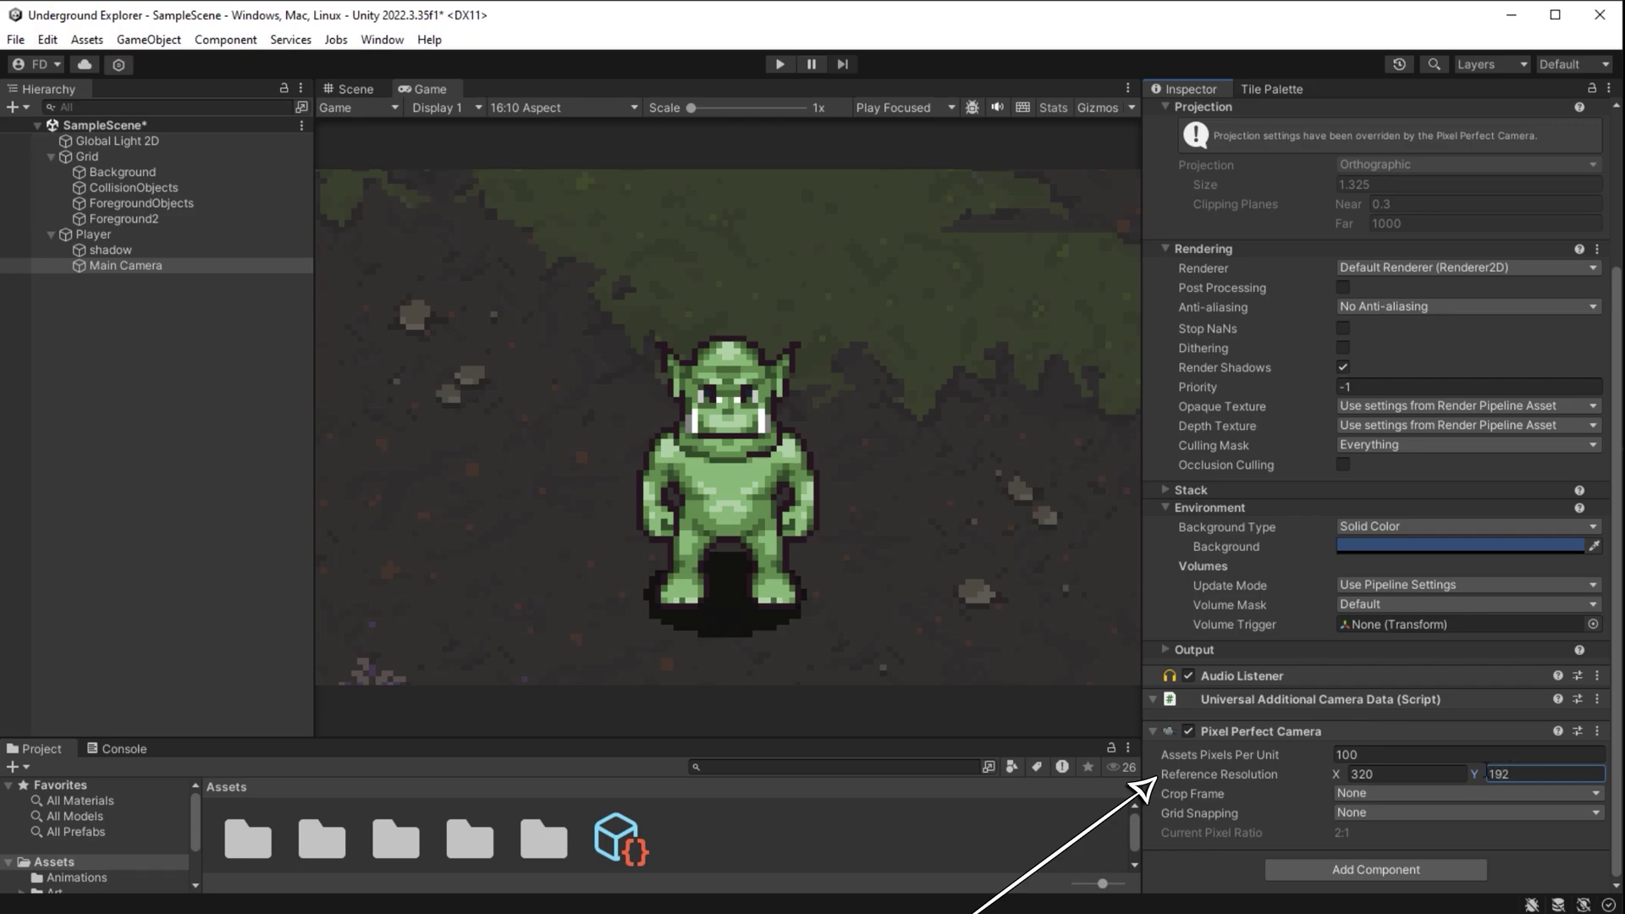
click(1445, 758)
text(32)
Playtest the Pixel Perfect Camera in a maximized Game view, walking the character around the large rock cluster, and stop the game
click(779, 64)
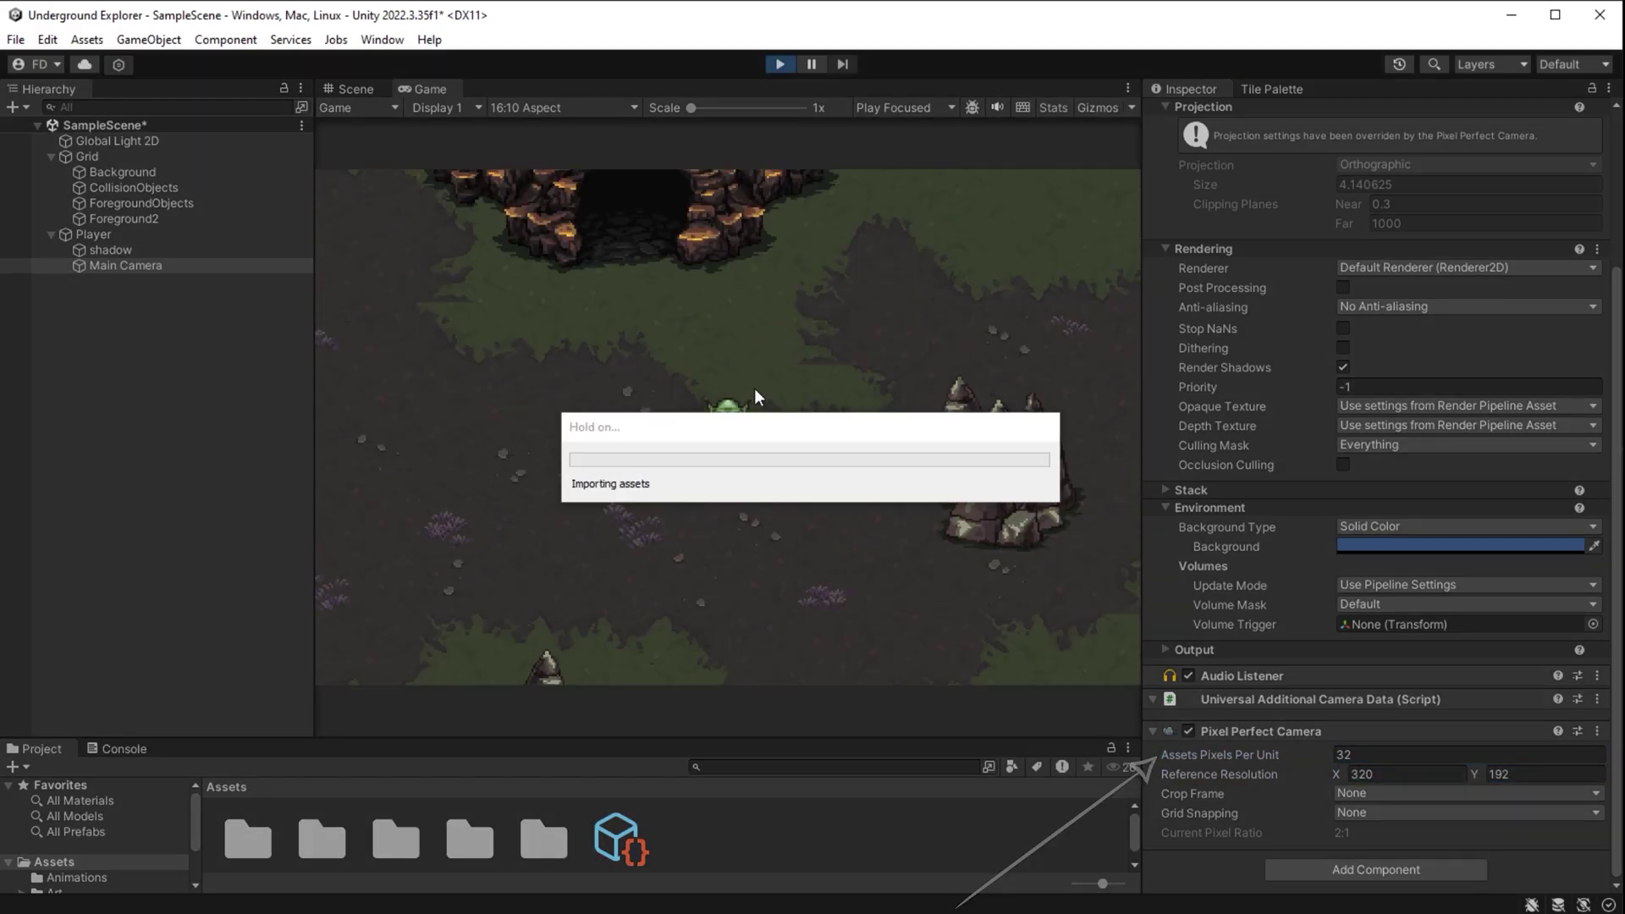
key(d)
key(w)
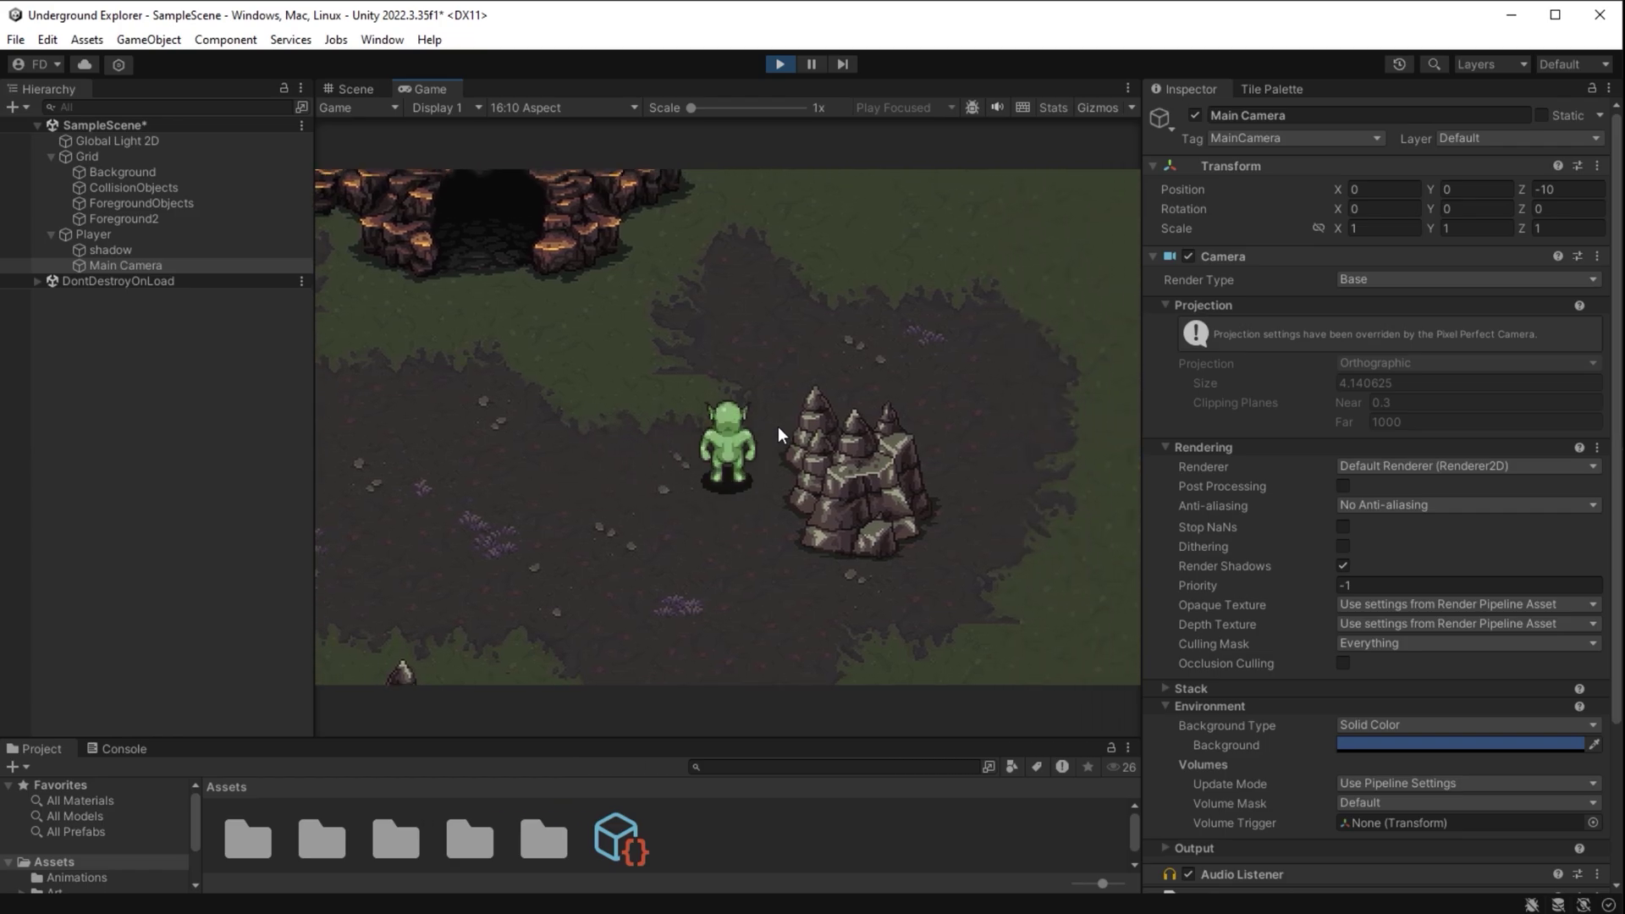
double_click(437, 83)
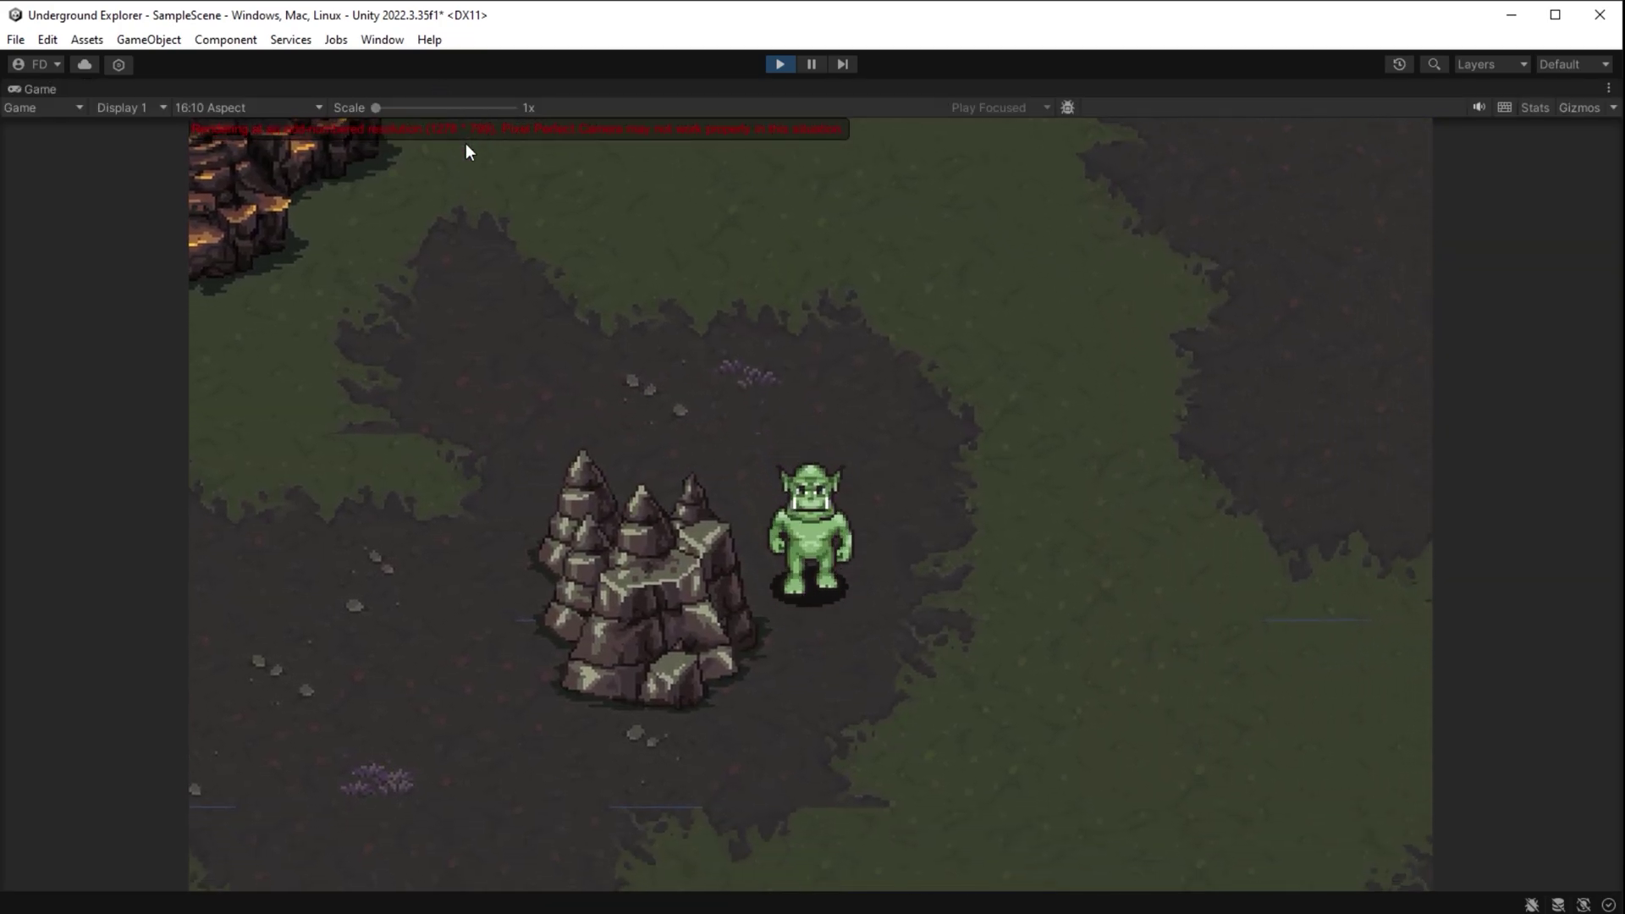
key(d)
key(s)
key(a)
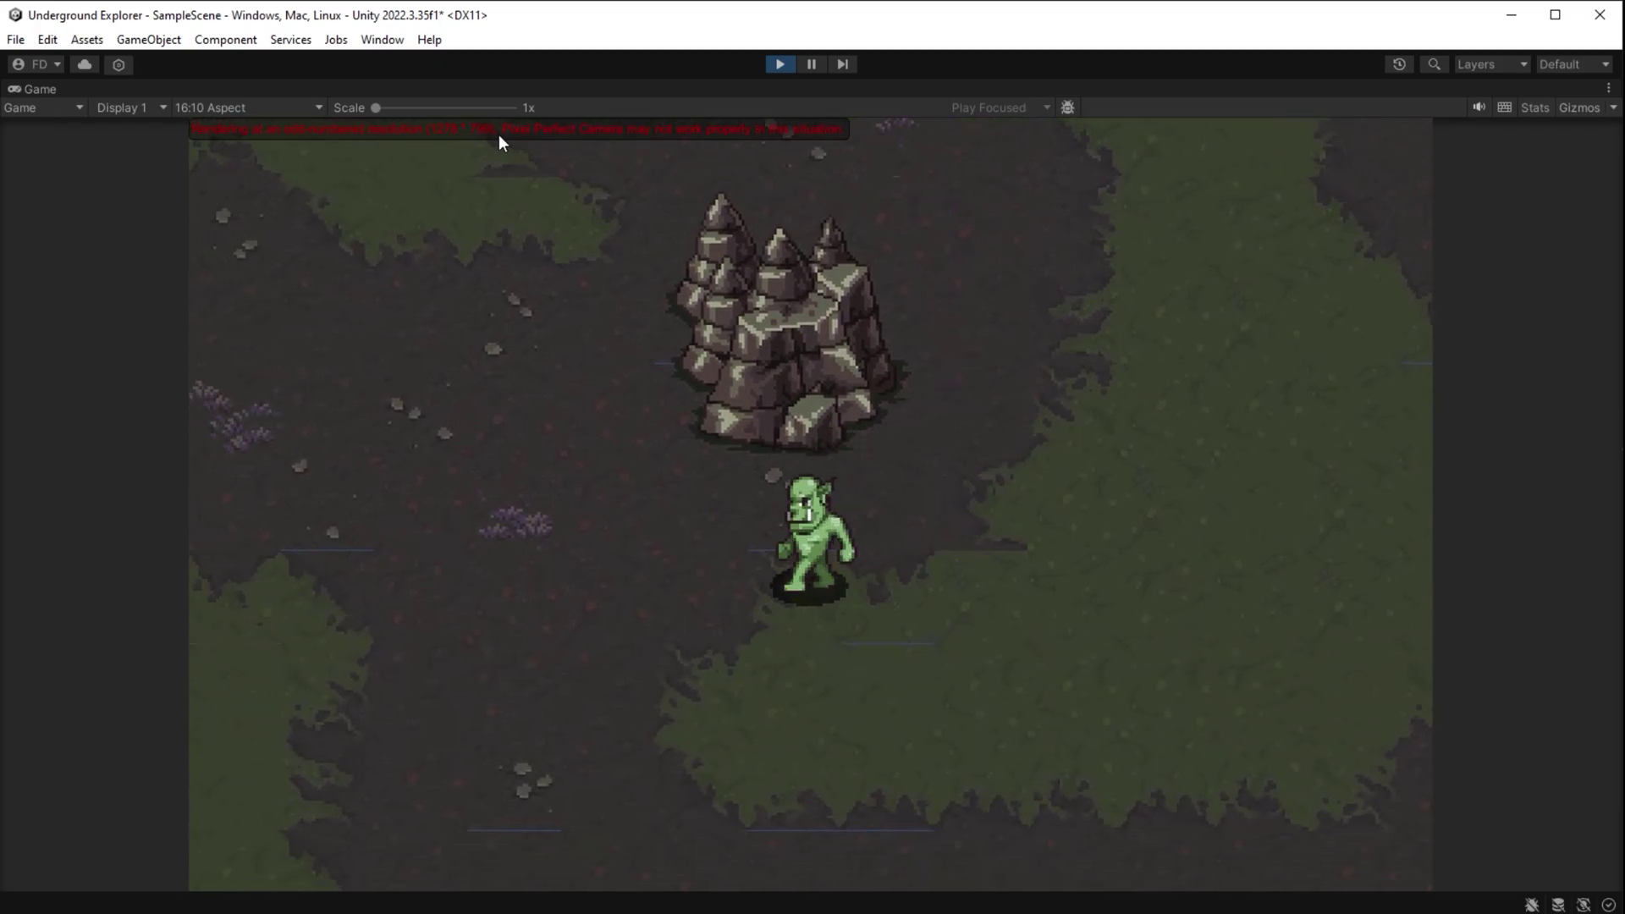
click(780, 65)
Set the Game view to Full HD (1920x1080) and briefly playtest the character near the cave entrance
click(575, 108)
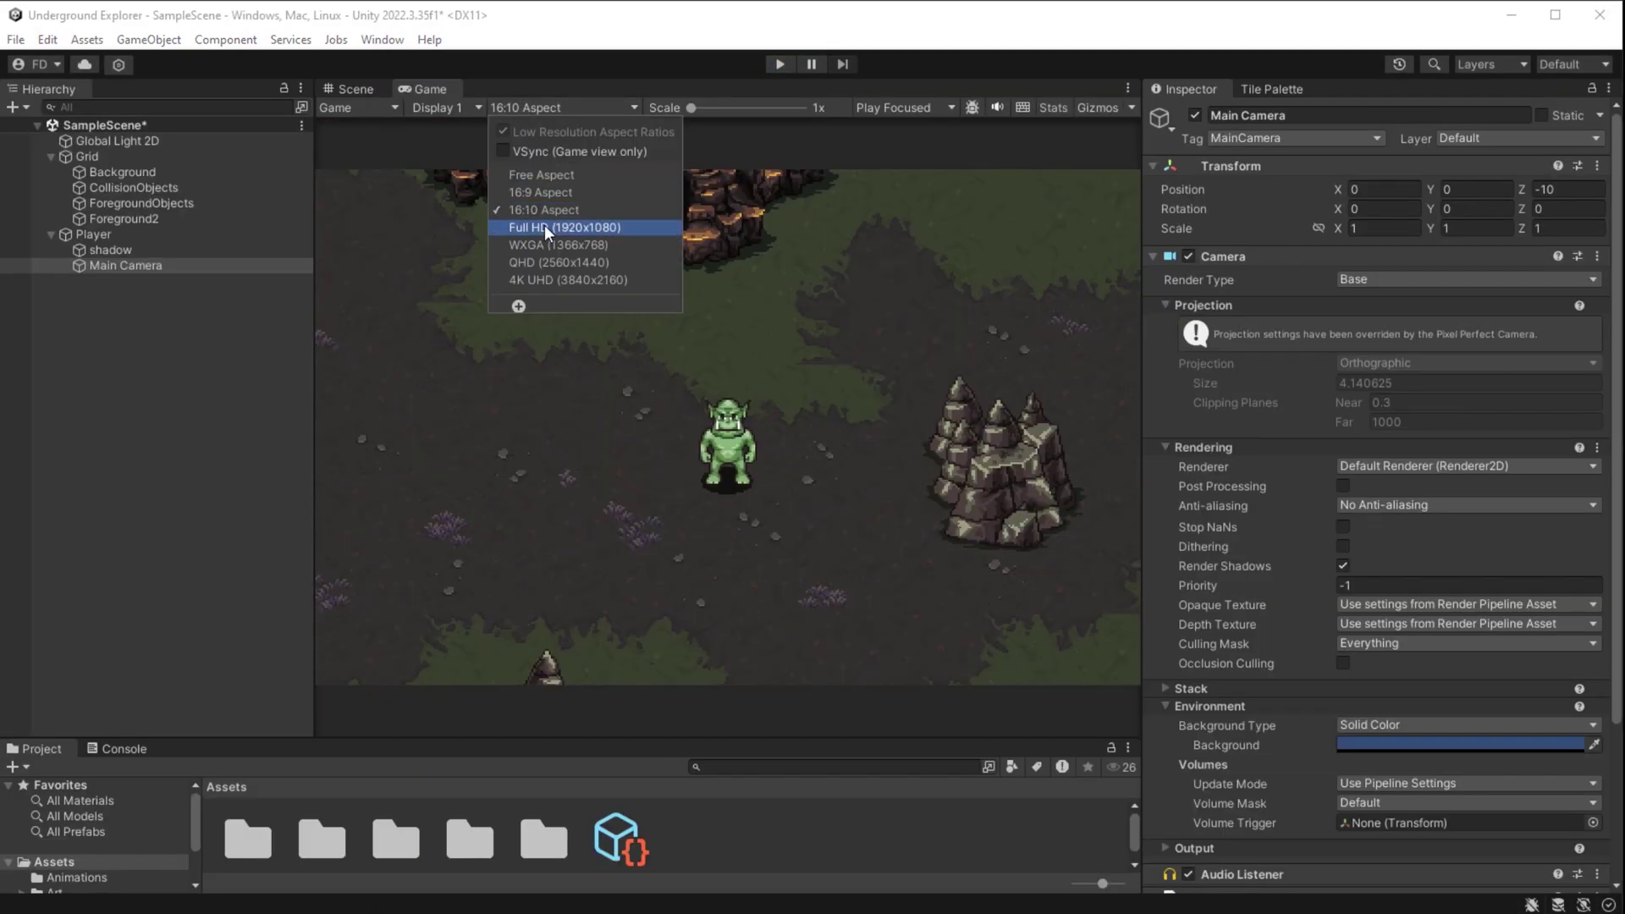
click(545, 226)
click(780, 65)
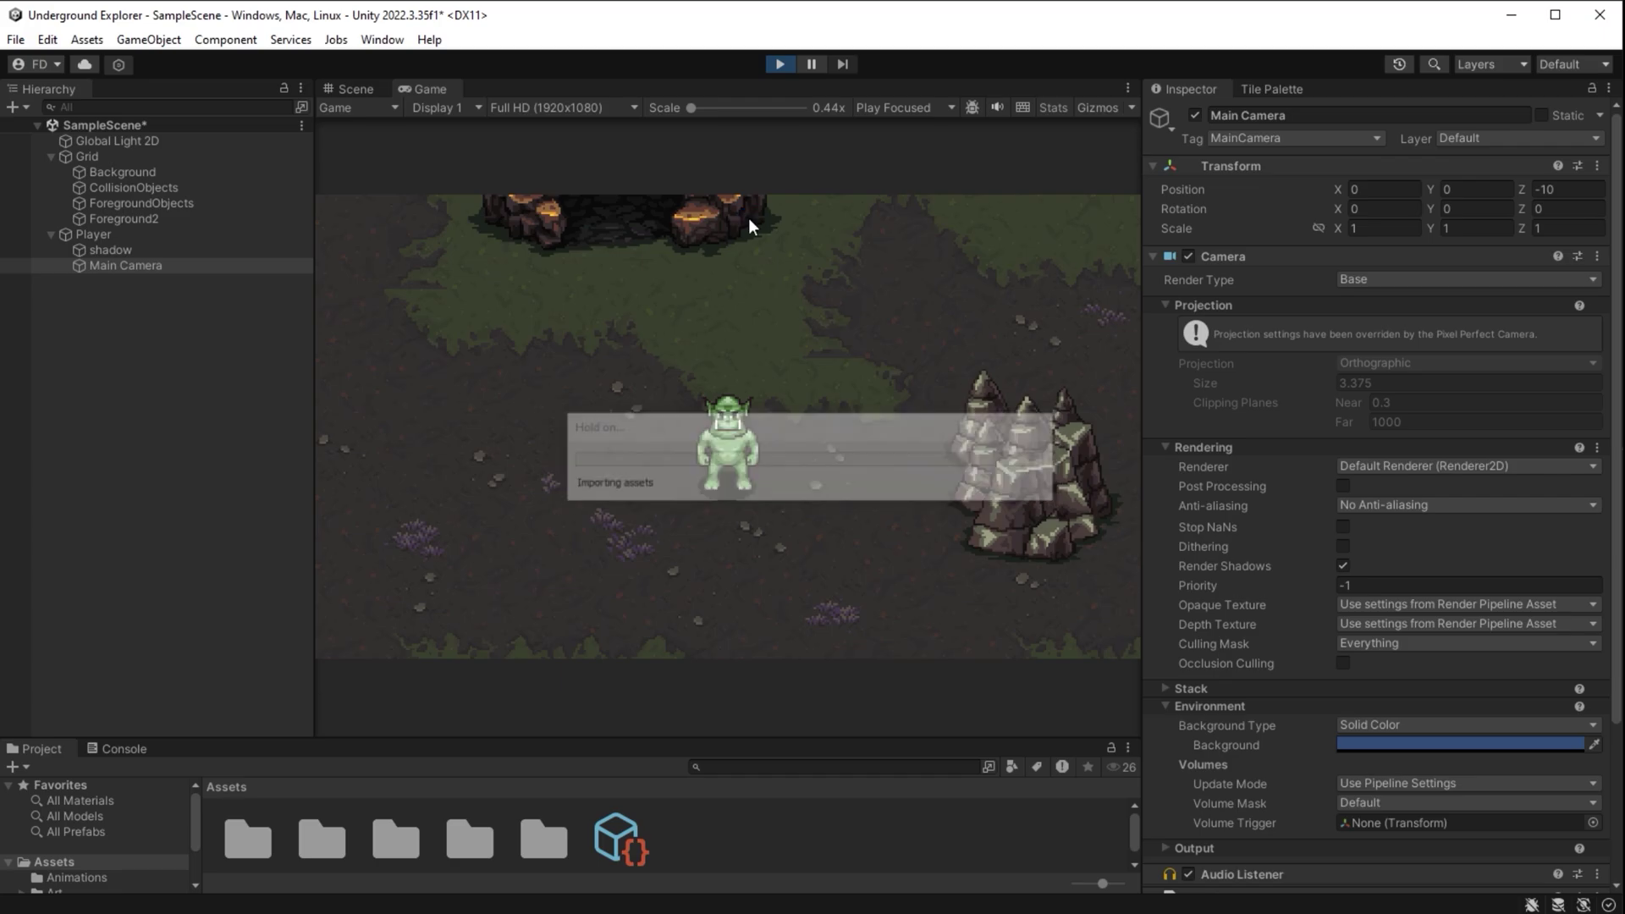
key(w)
key(a)
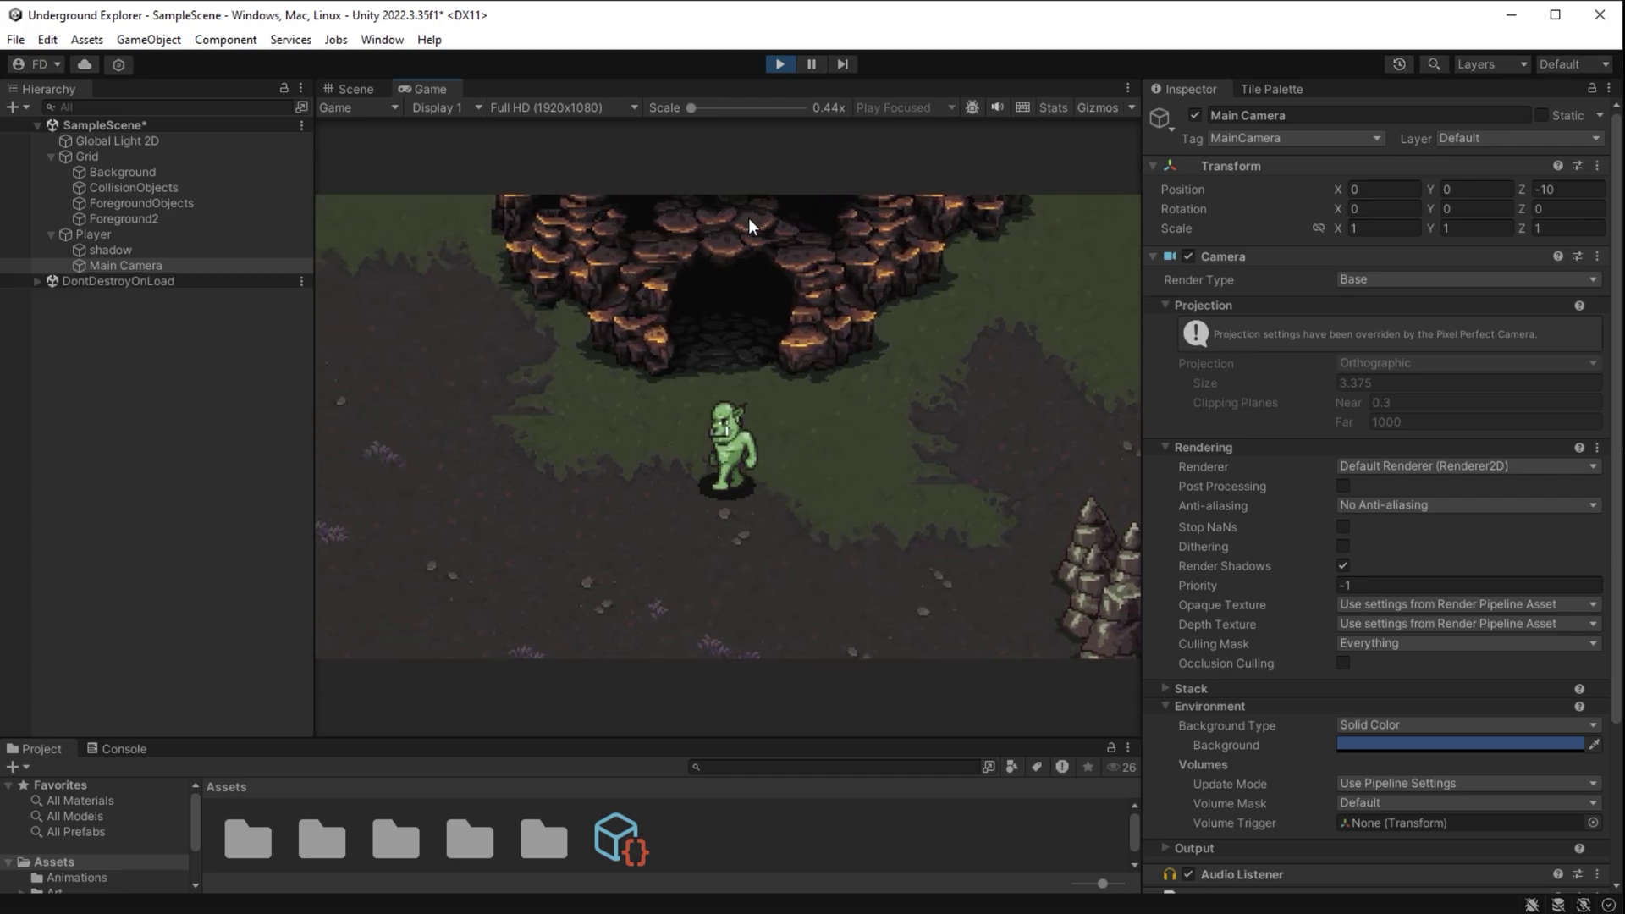
key(s)
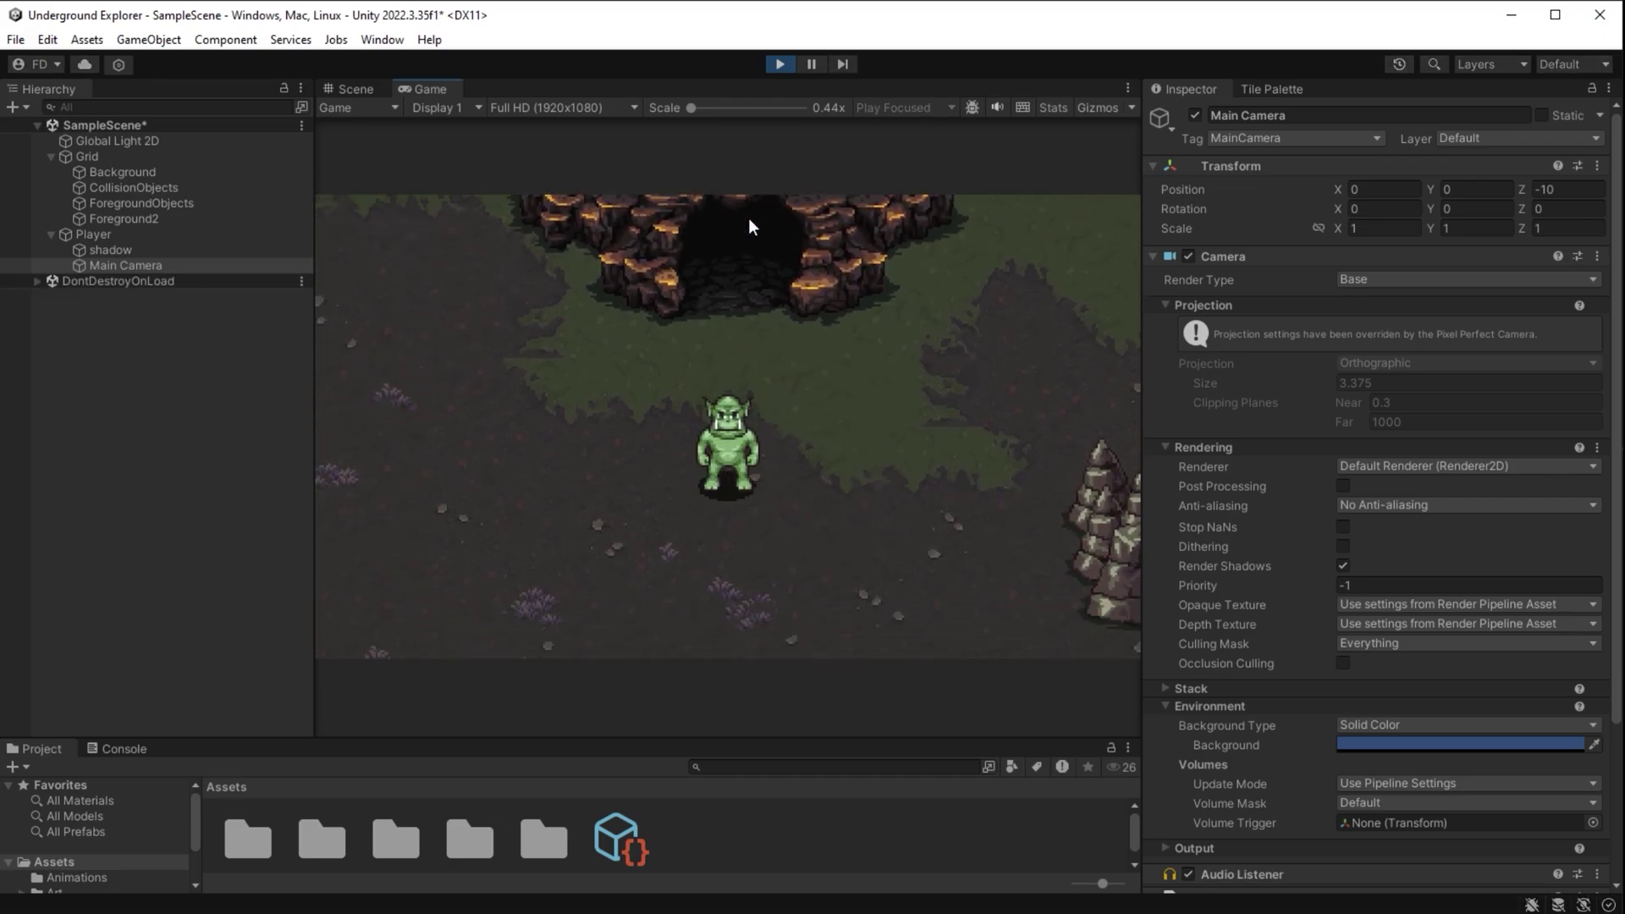
click(779, 64)
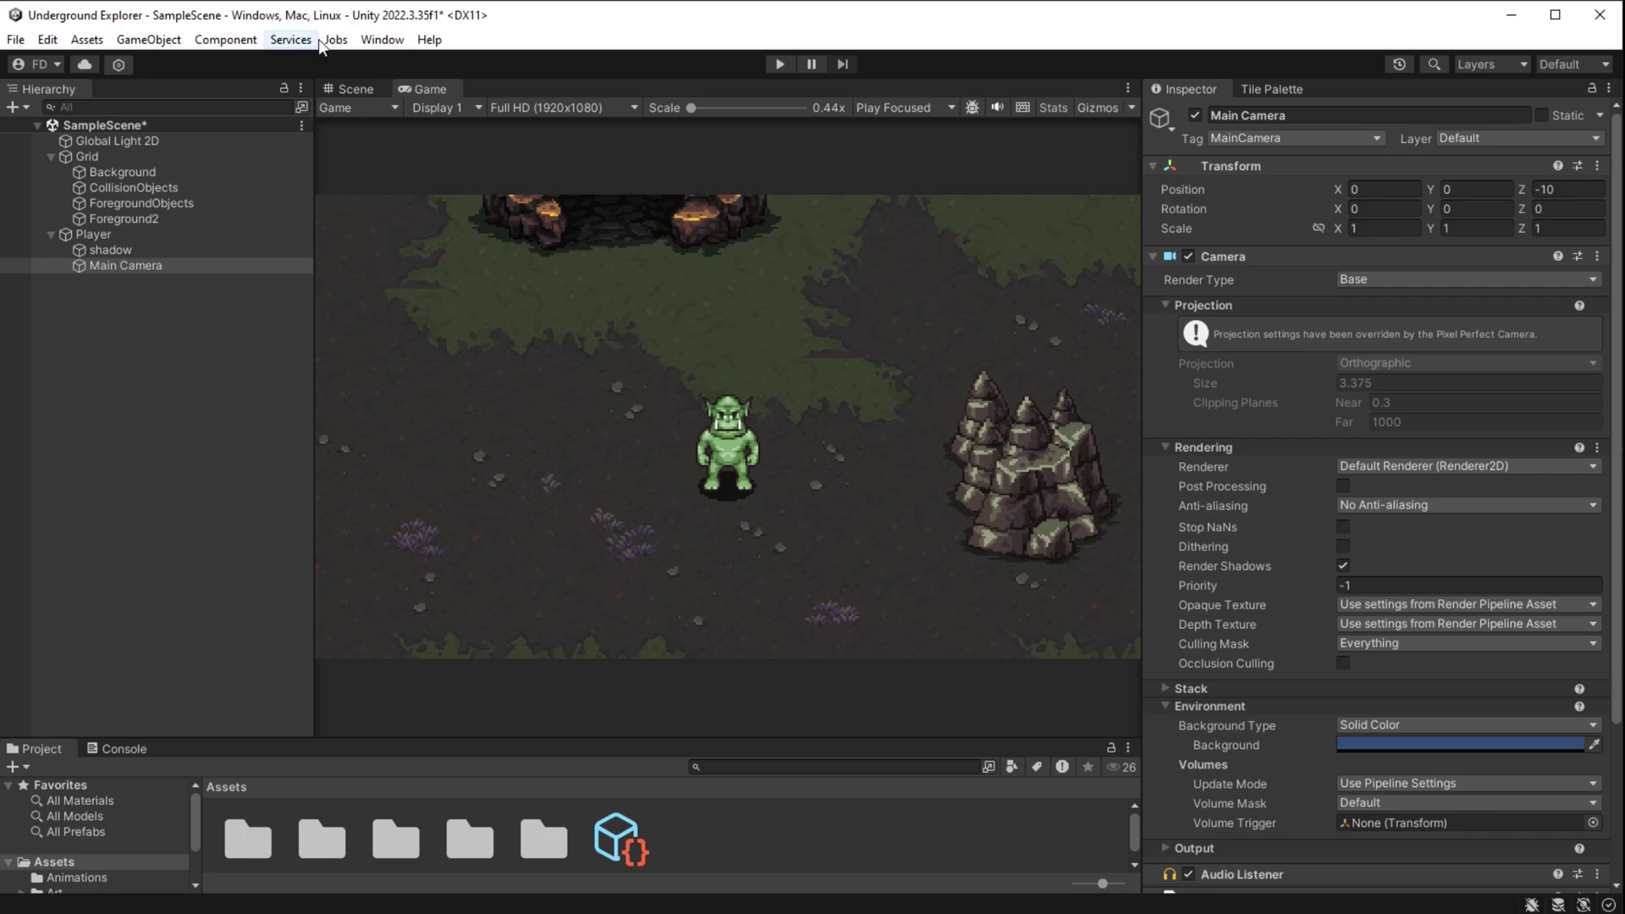
Find the Cinemachine package in the Unity Registry by searching "cinema", install it and close the Package Manager
click(366, 39)
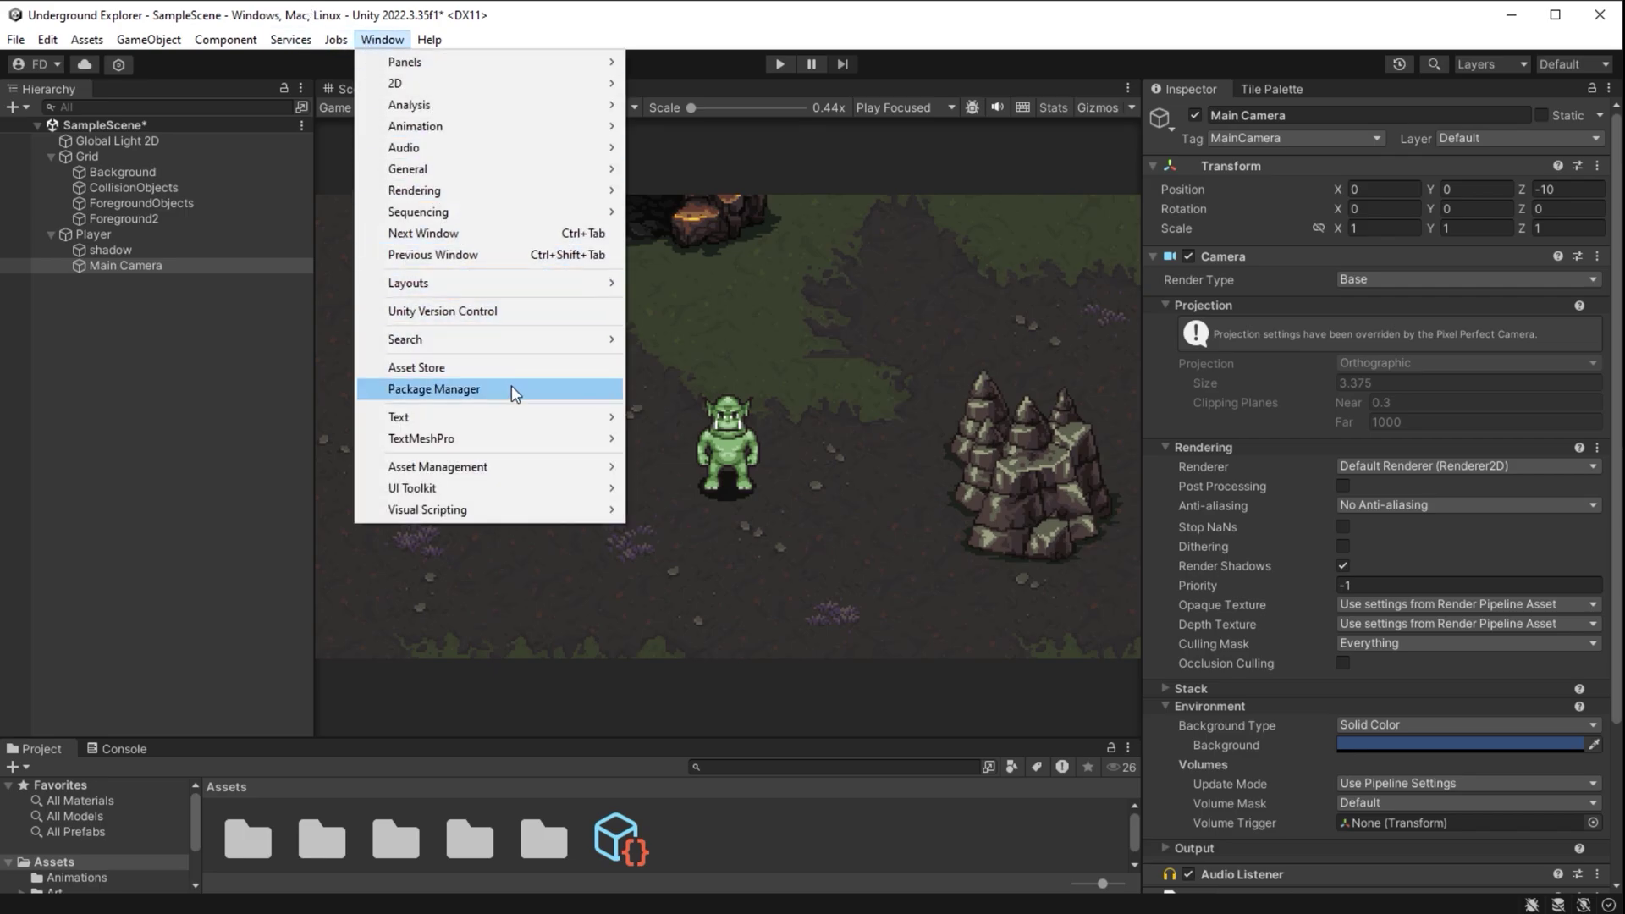
click(512, 391)
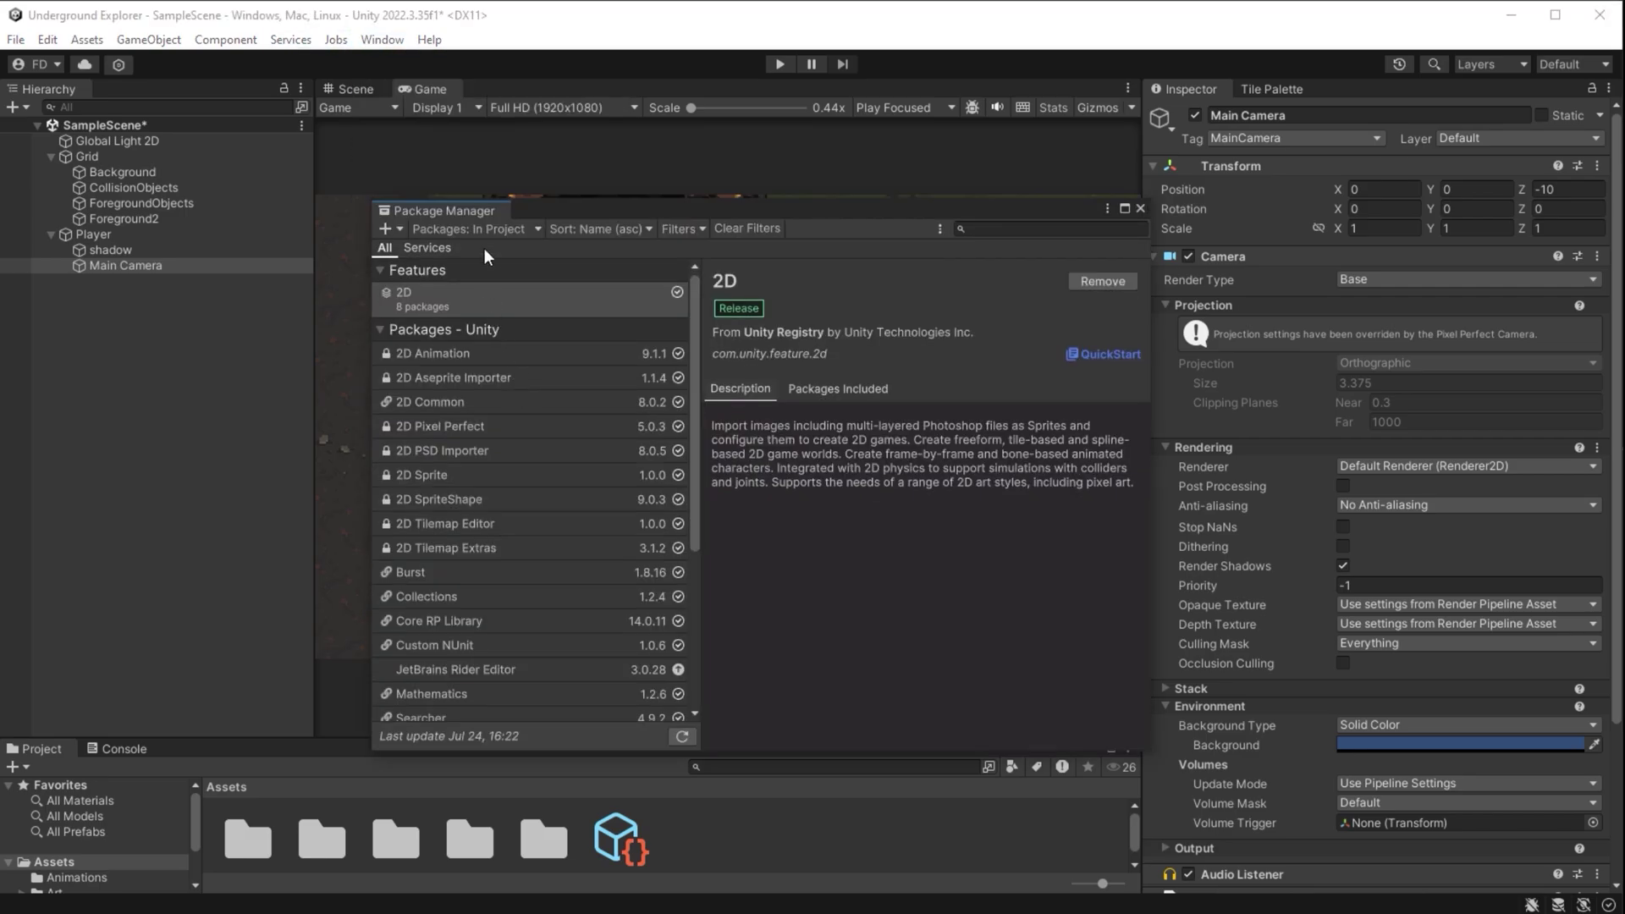
click(508, 230)
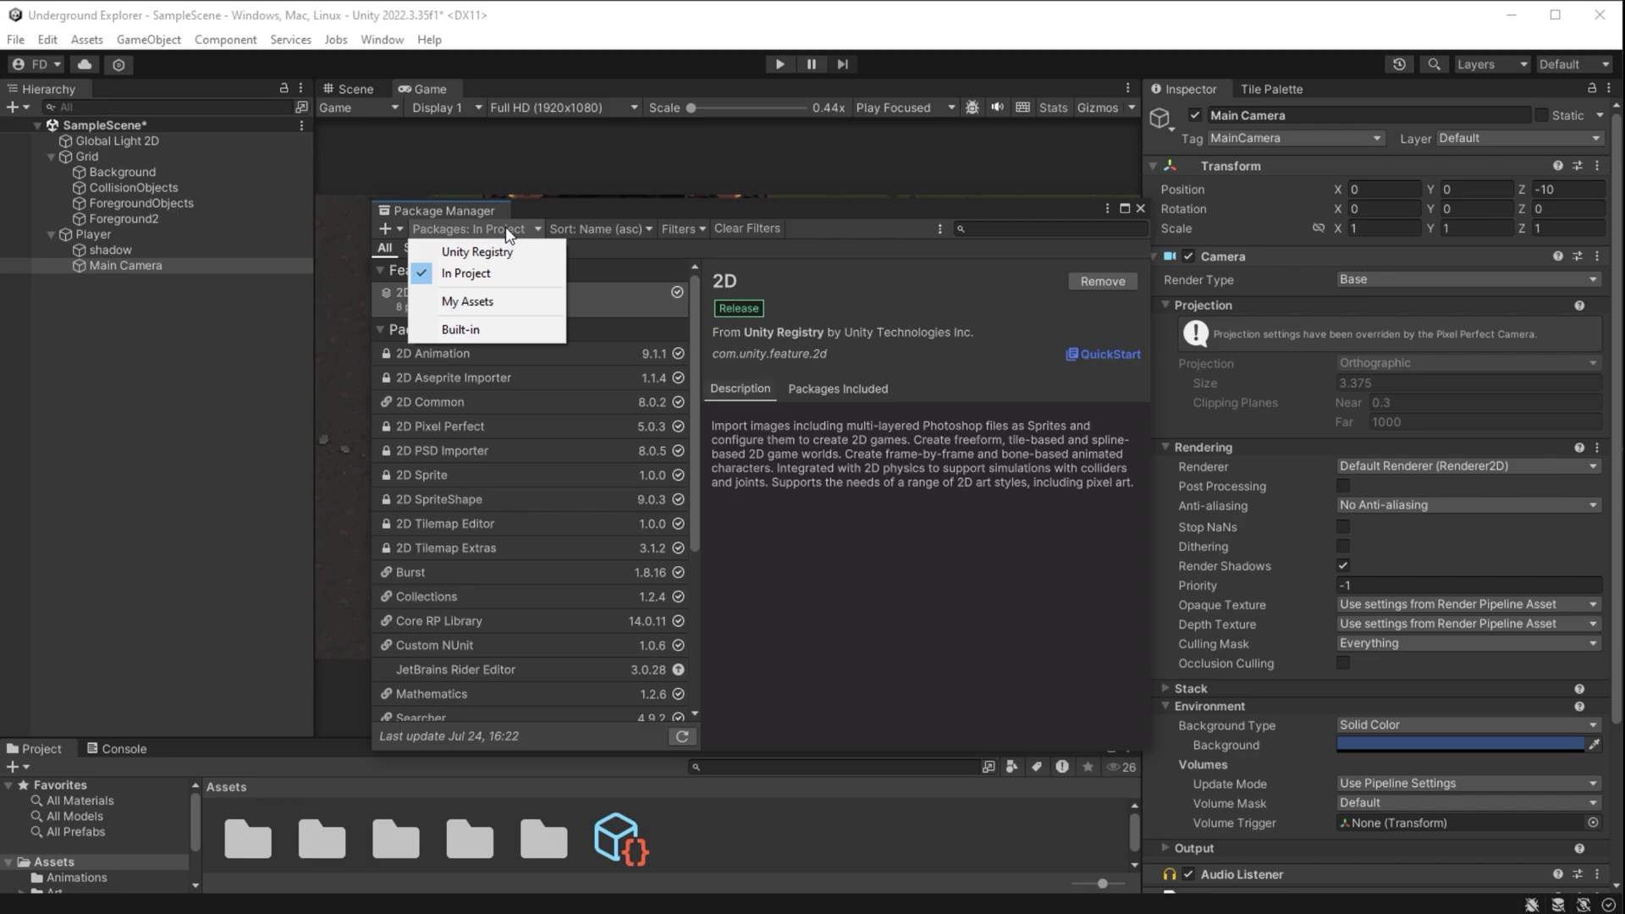
click(514, 252)
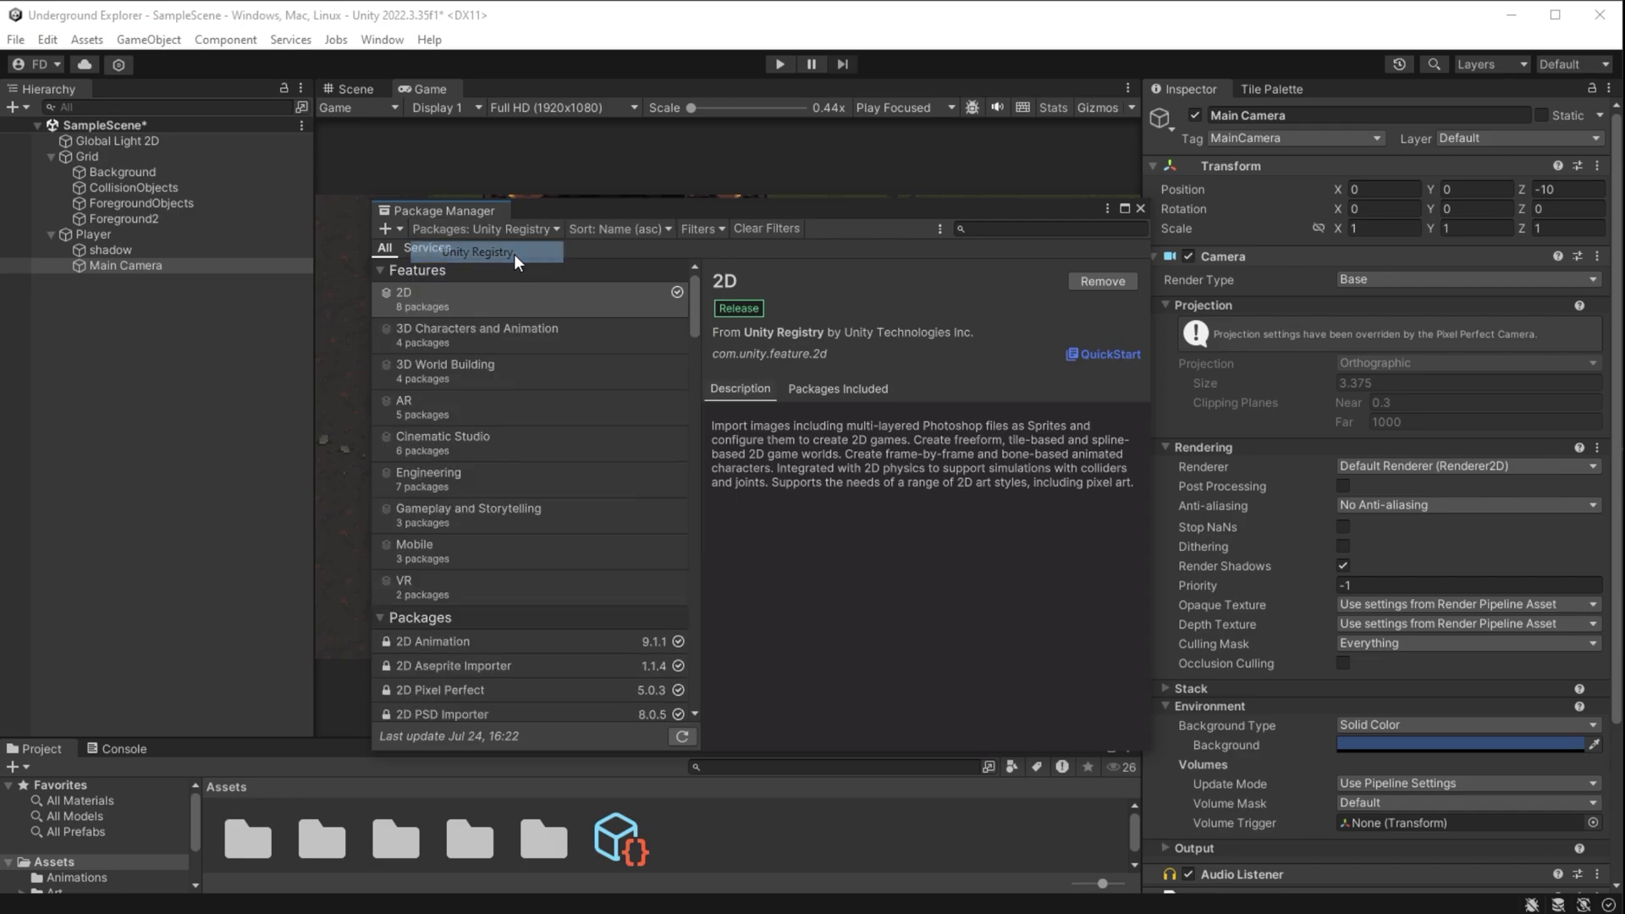
click(1000, 230)
text(cinema)
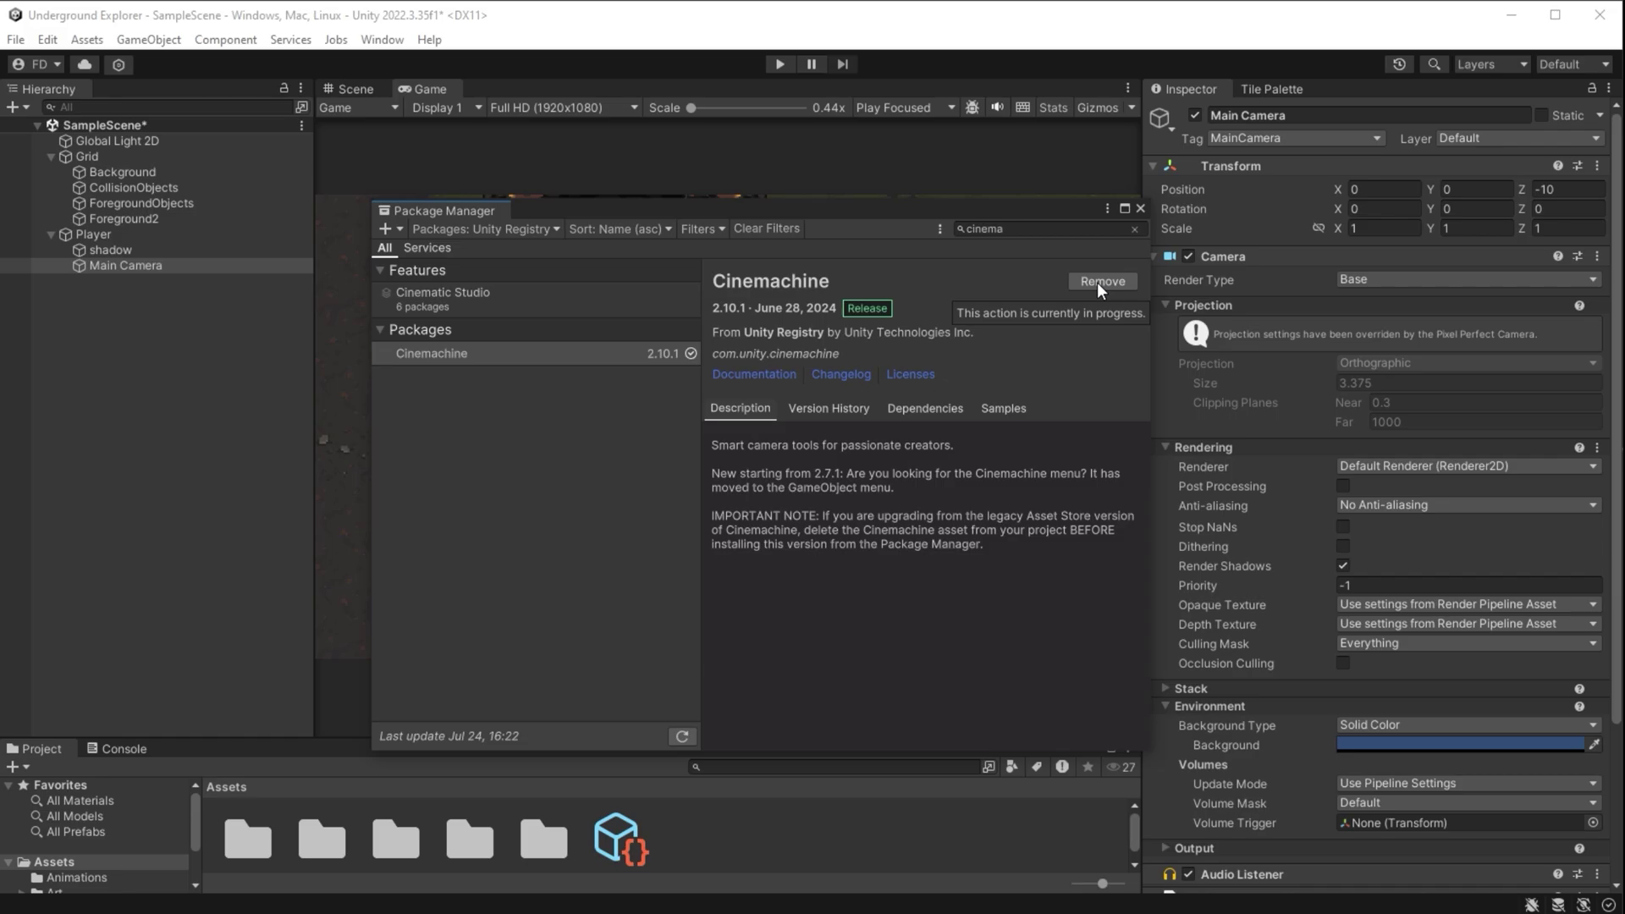
click(1137, 208)
Add a Cinemachine Virtual Camera to the scene and set its Follow target to the Player
click(12, 107)
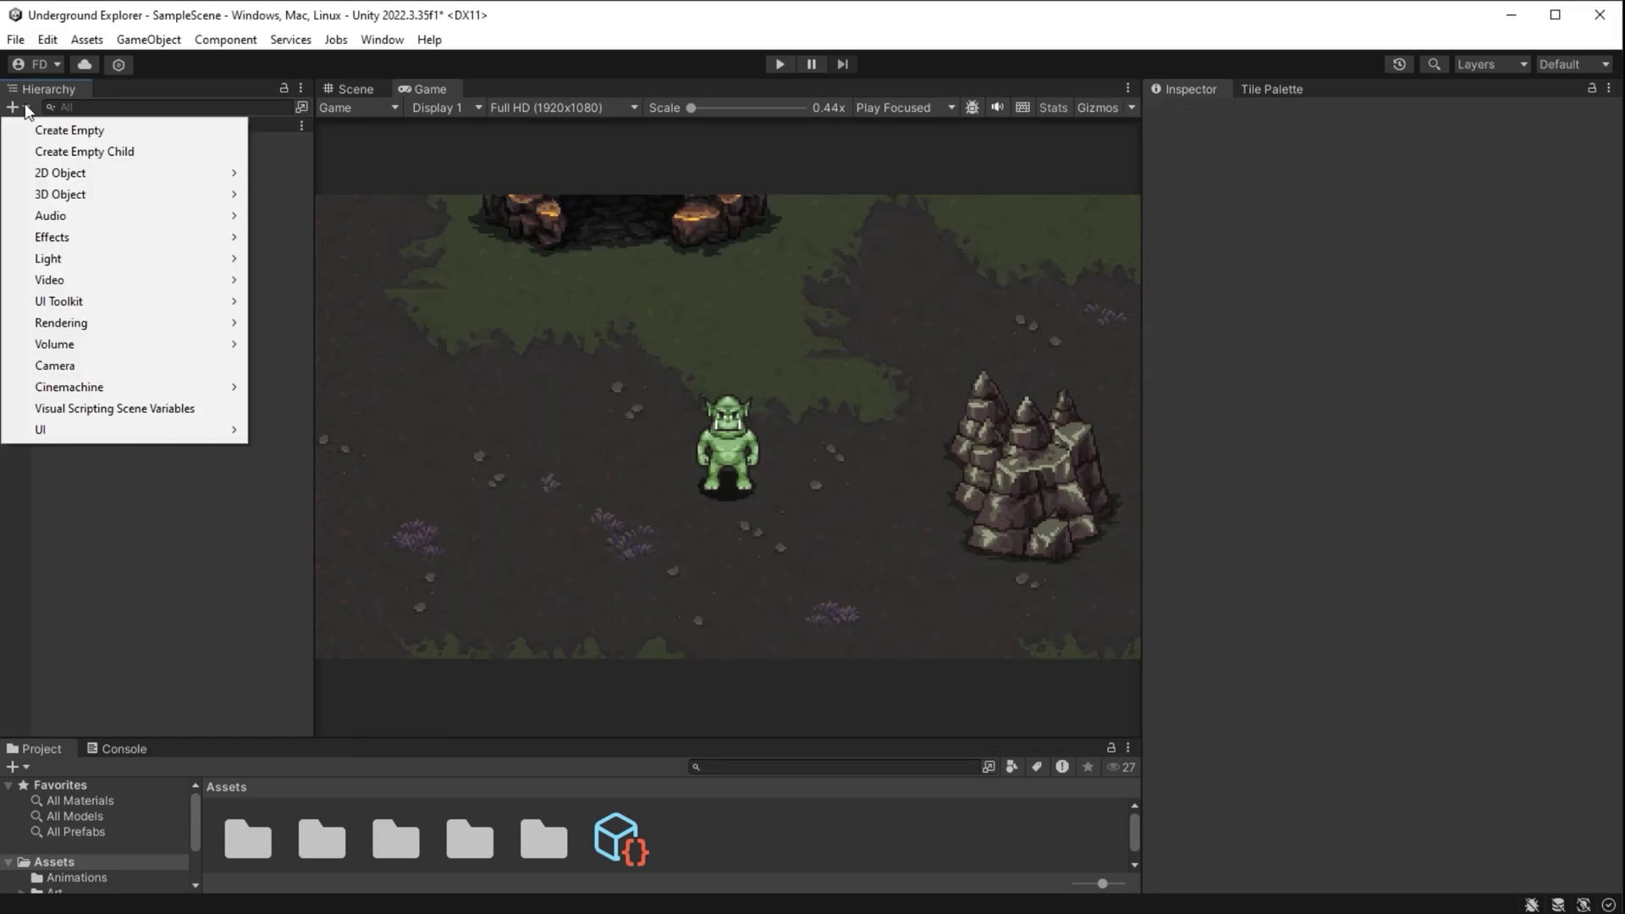
mouse_move(148, 390)
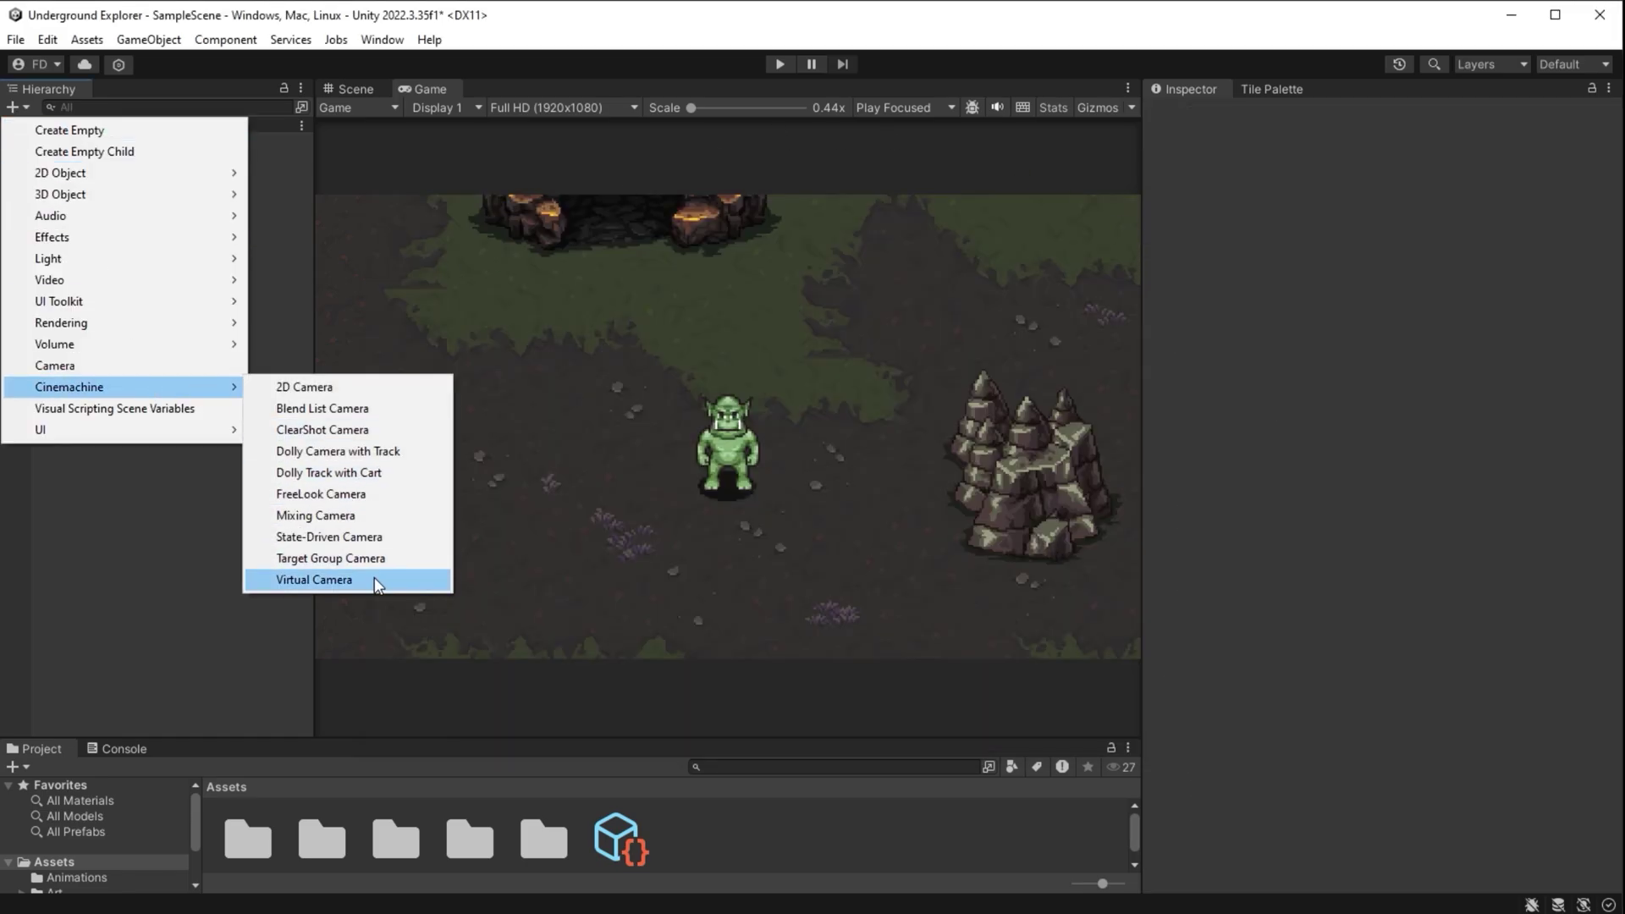
click(374, 580)
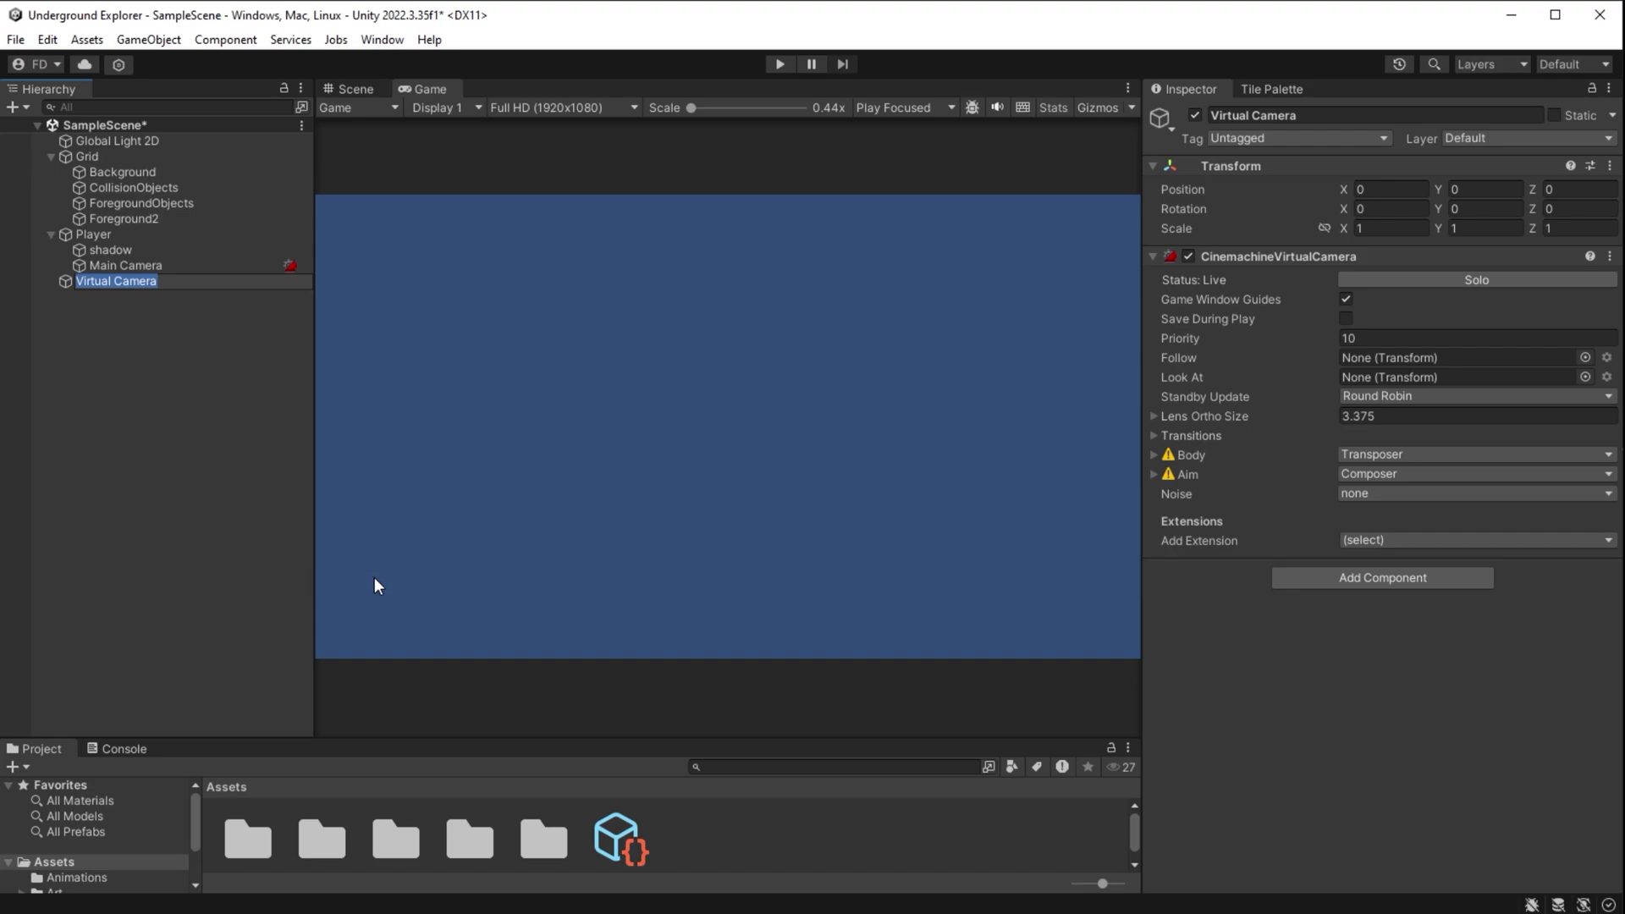
click(195, 383)
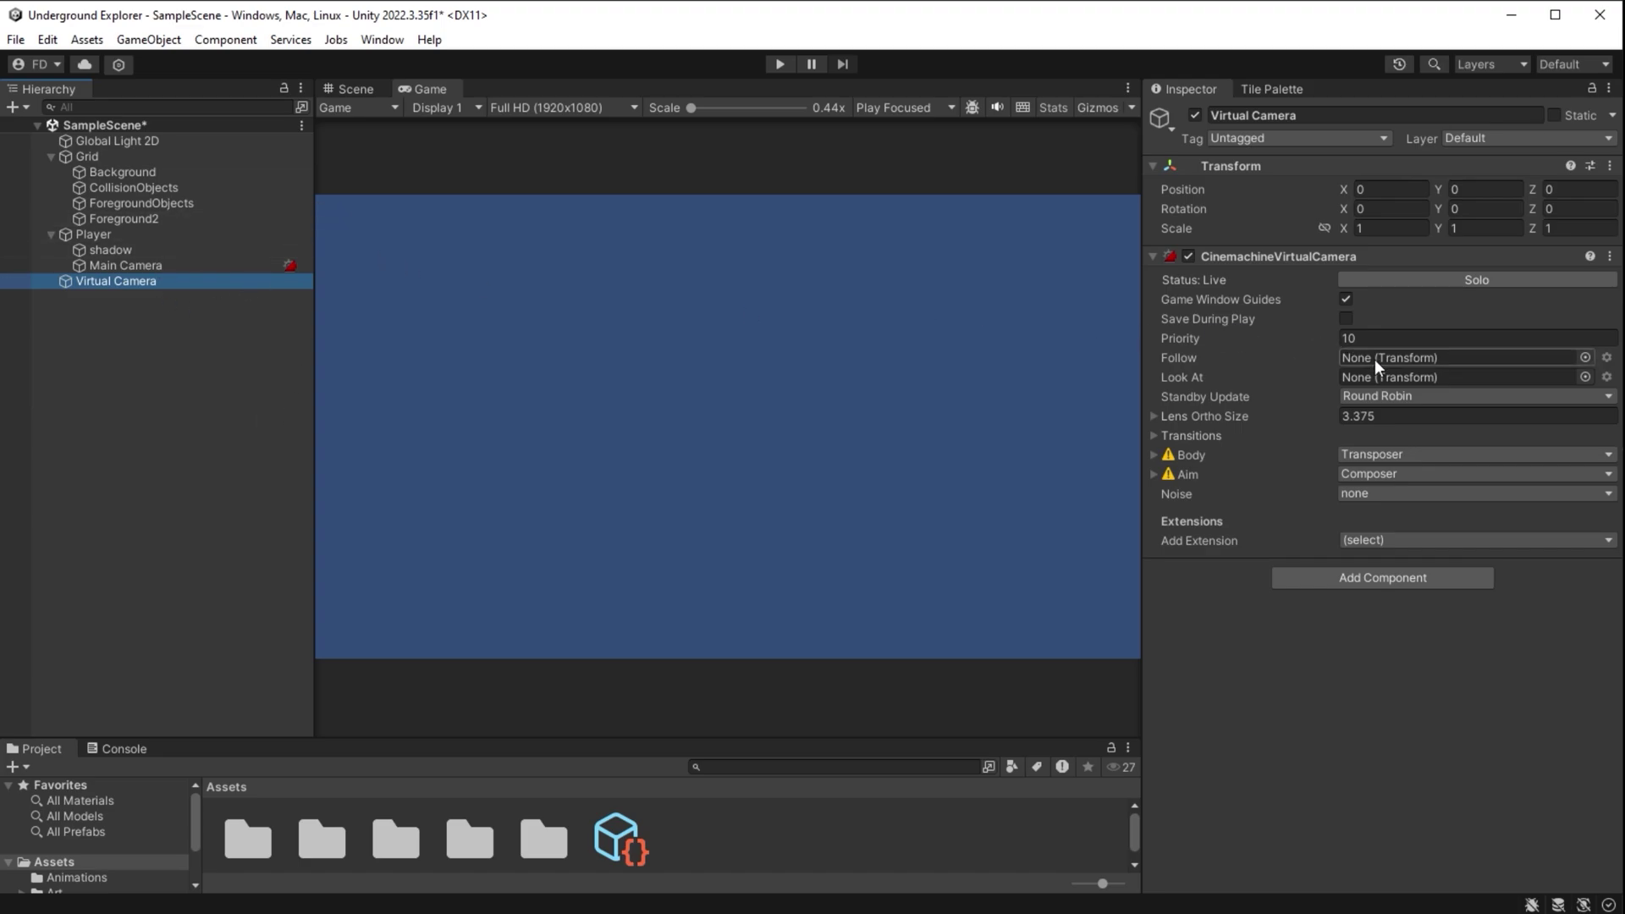
click(103, 240)
drag(104, 240, 1419, 359)
Playtest the following camera in a maximized Game view, walking the character near the large rock cluster, and stop the game
click(780, 64)
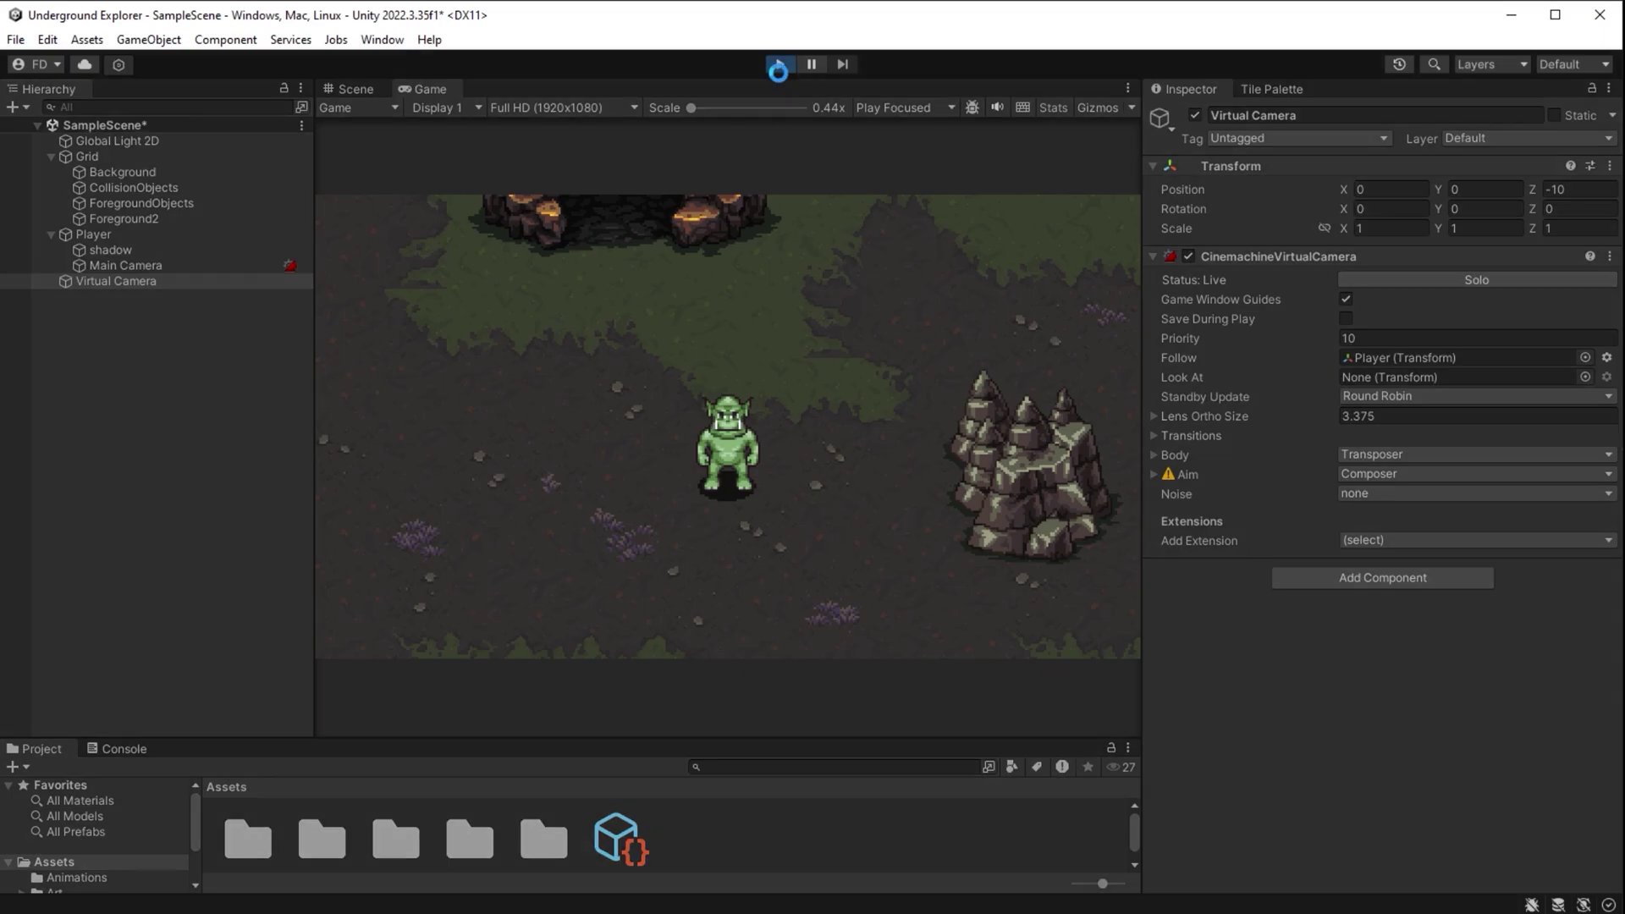
key(d)
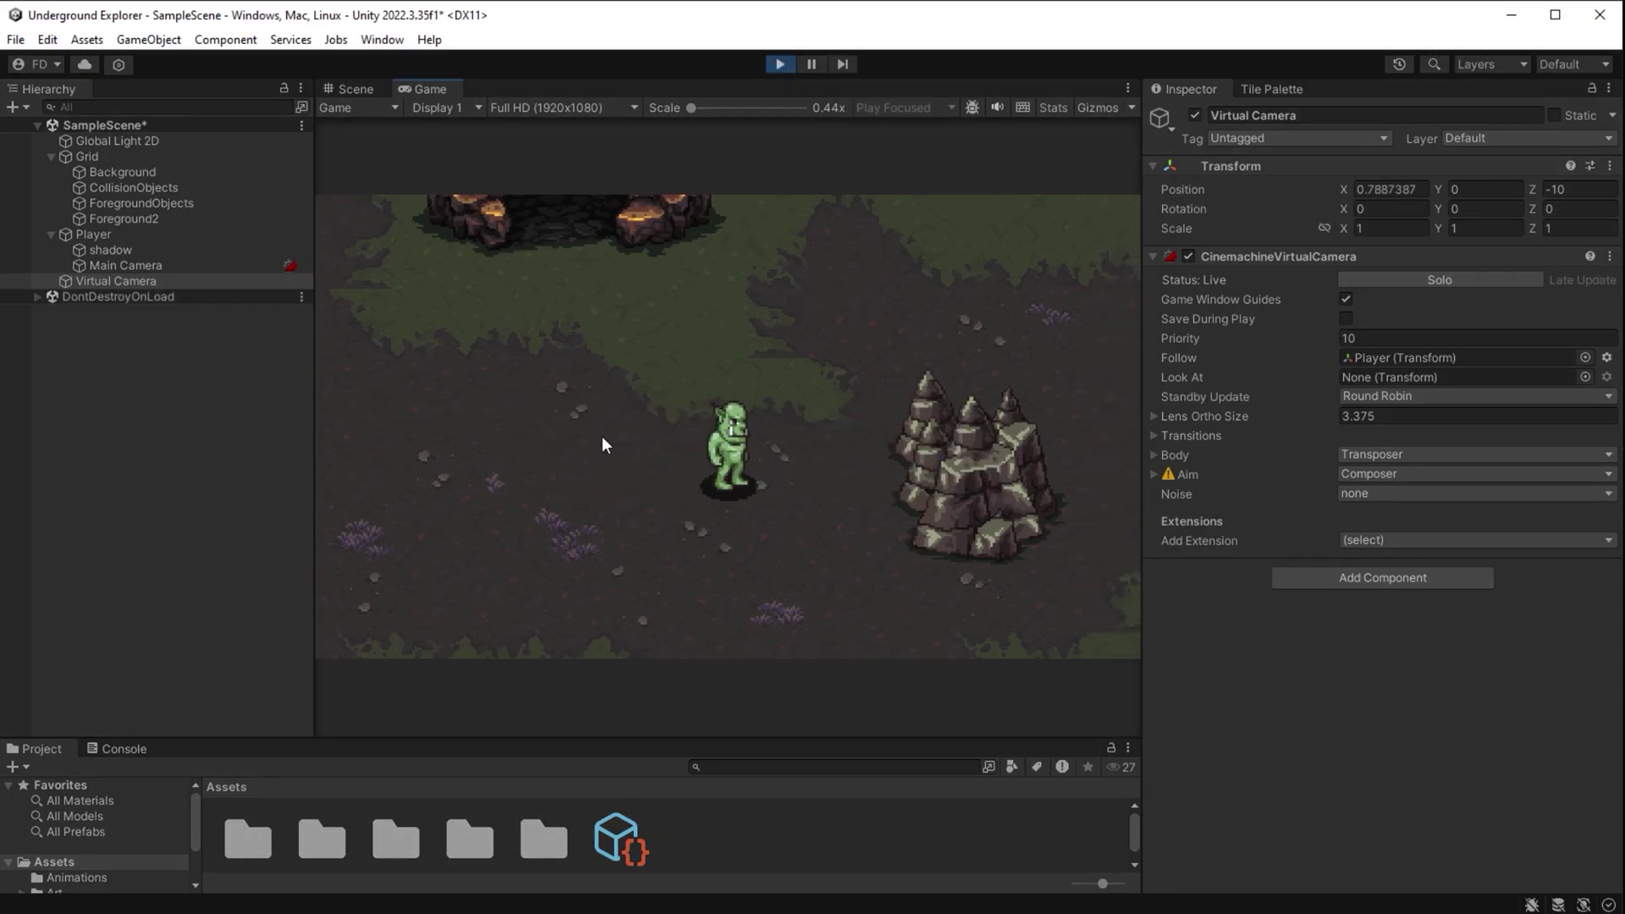
double_click(436, 87)
key(w)
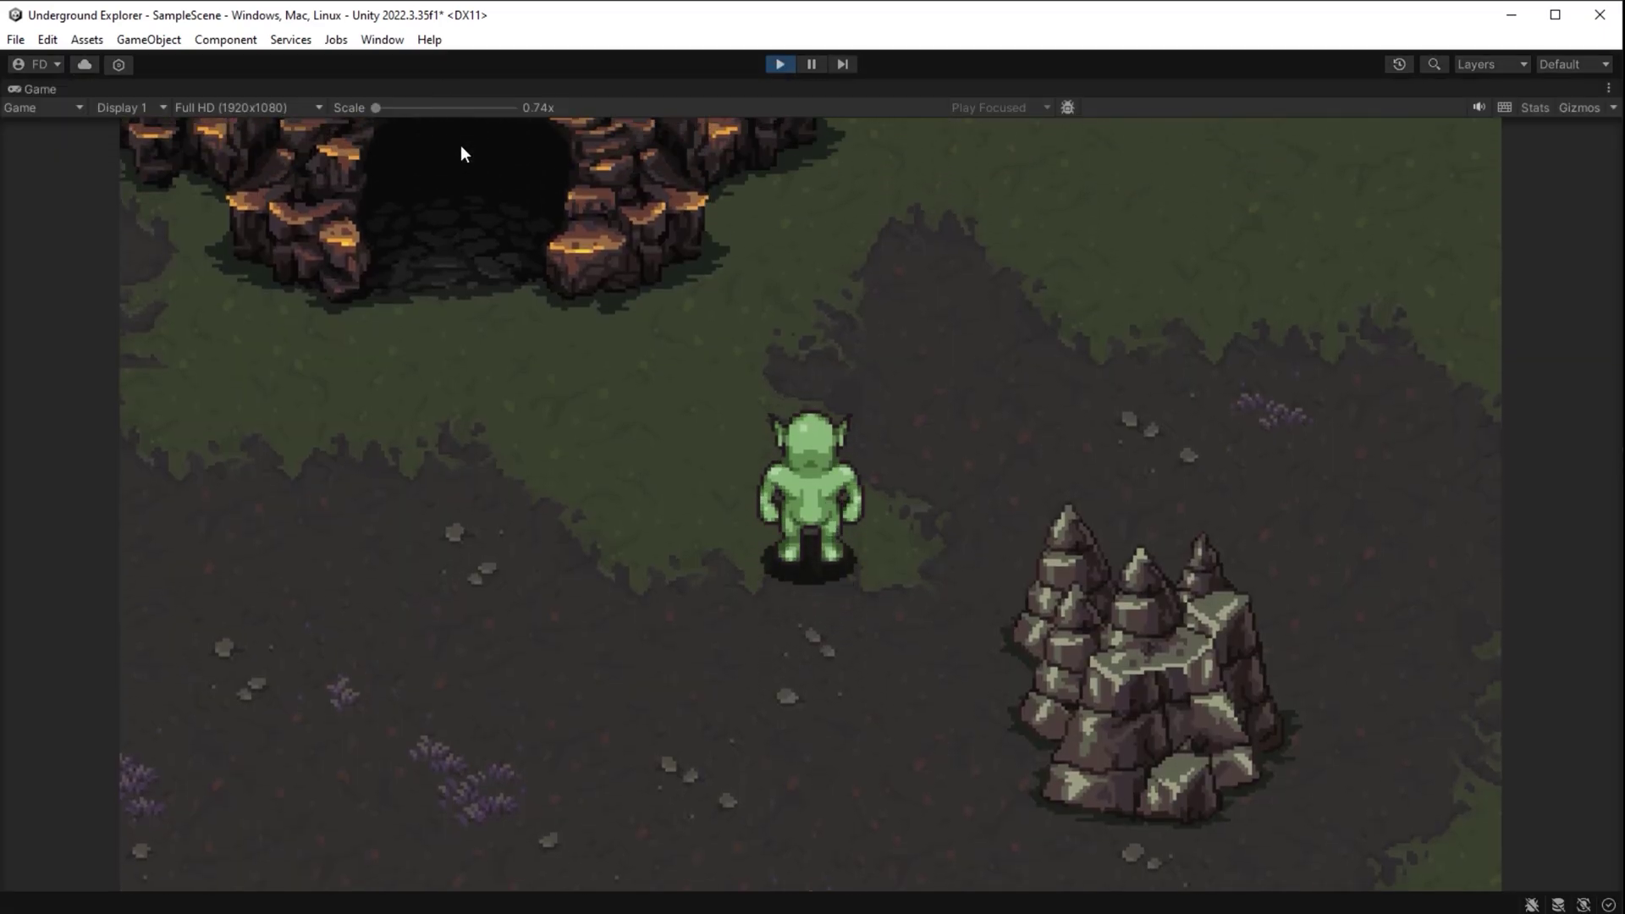
key(s)
key(s)
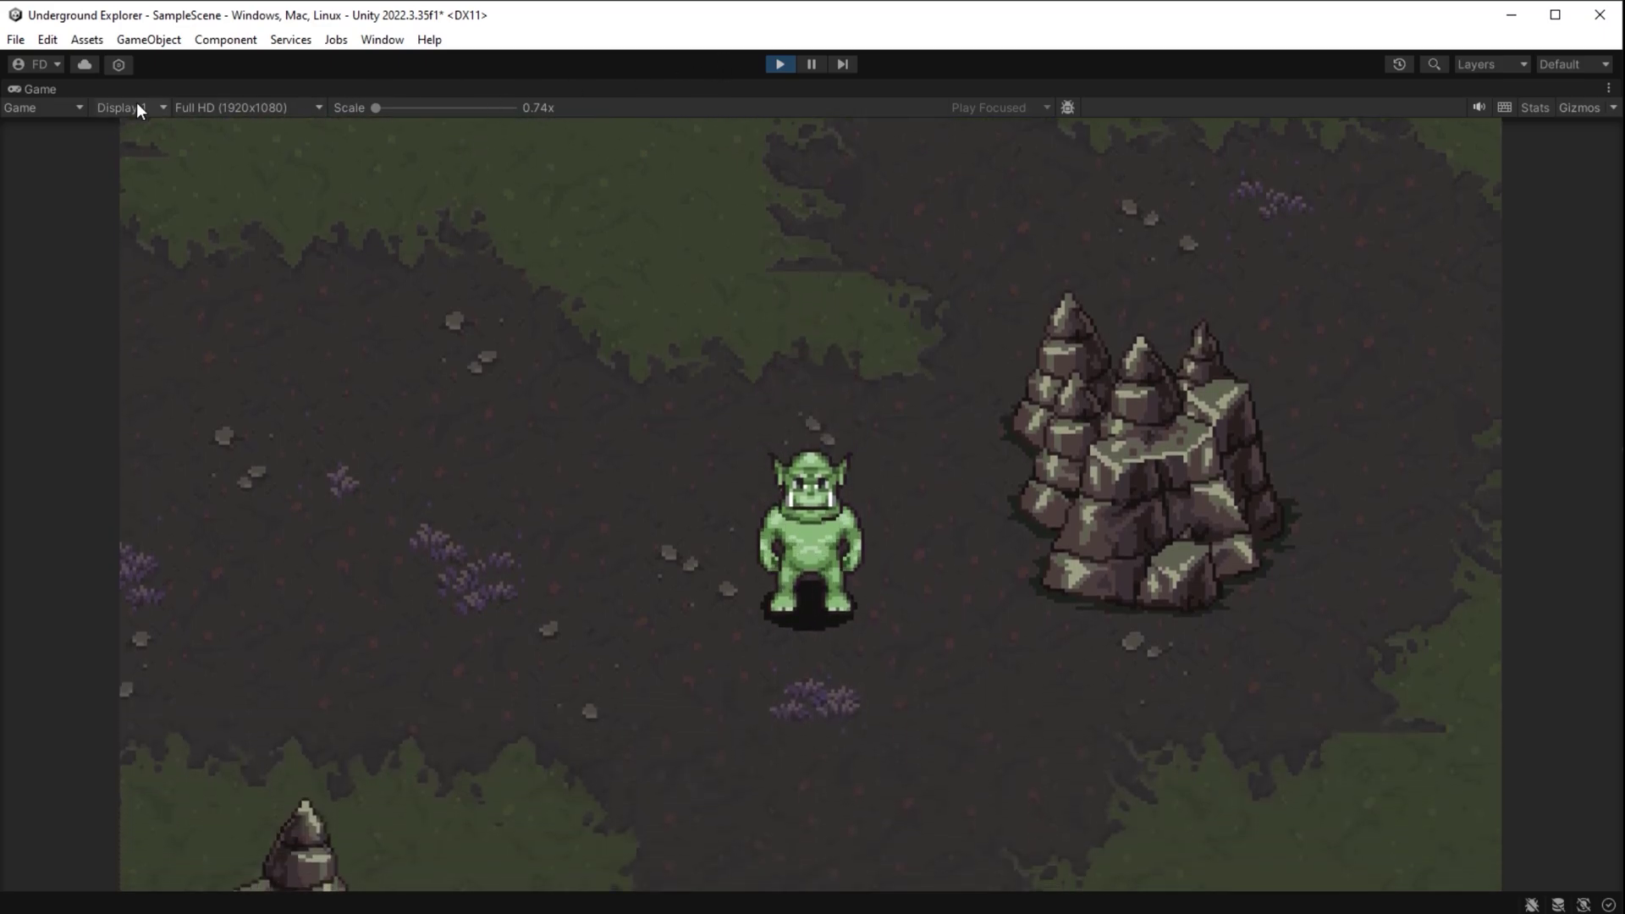
click(778, 63)
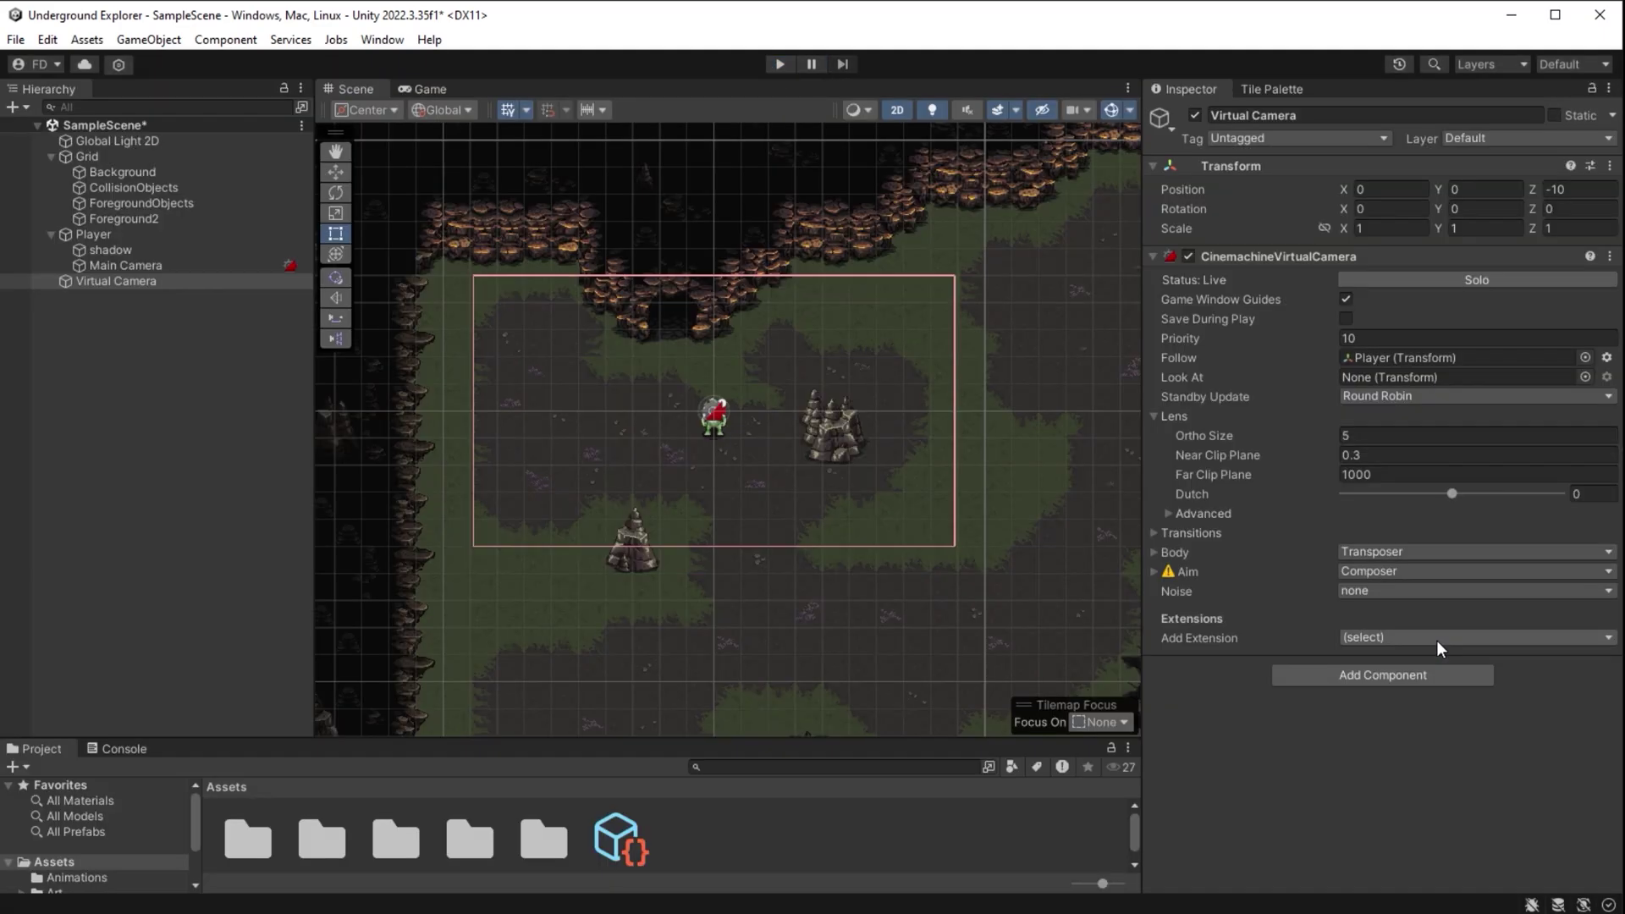
Add the CinemachinePixelPerfect extension to the Virtual Camera and set its lens Ortho Size to 7
click(1439, 645)
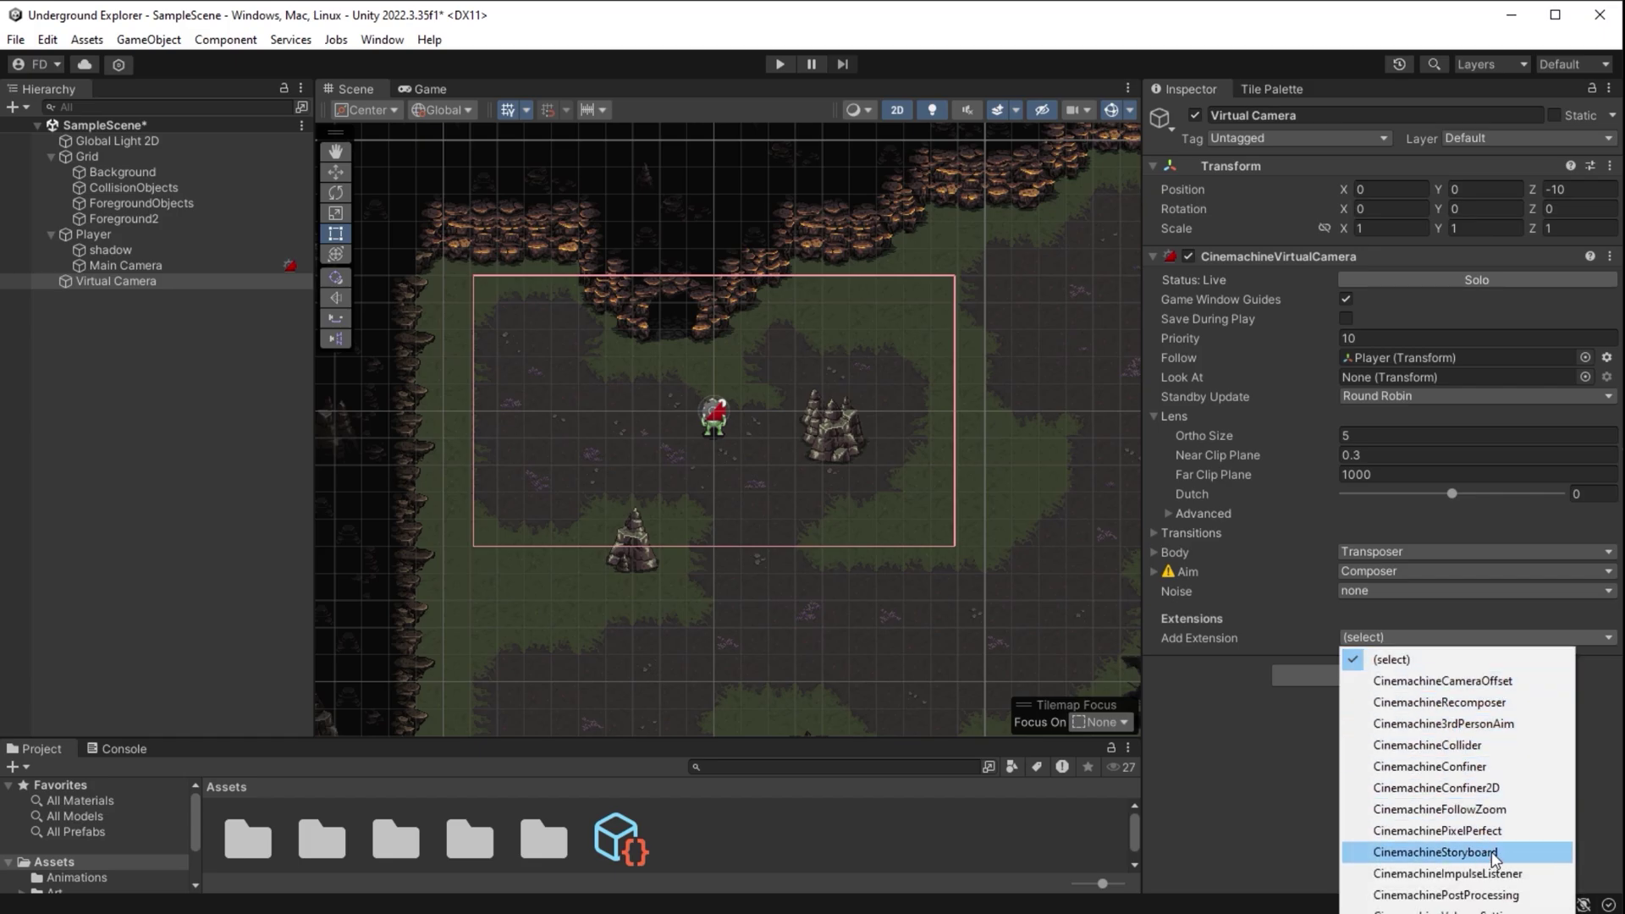
click(1439, 830)
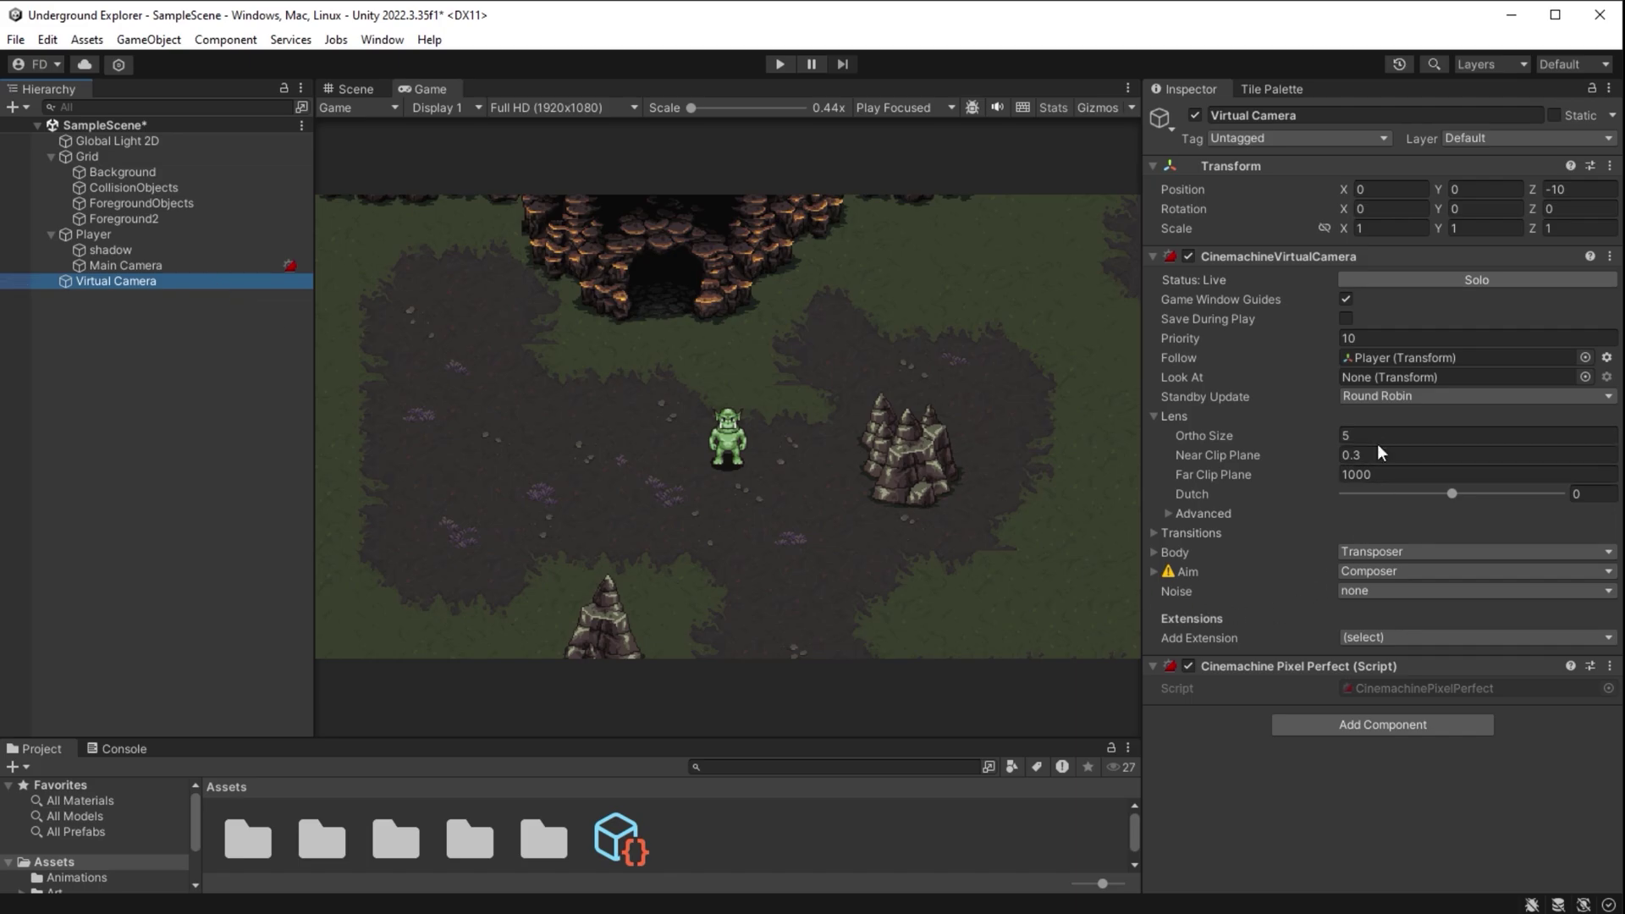
click(1346, 432)
text(7)
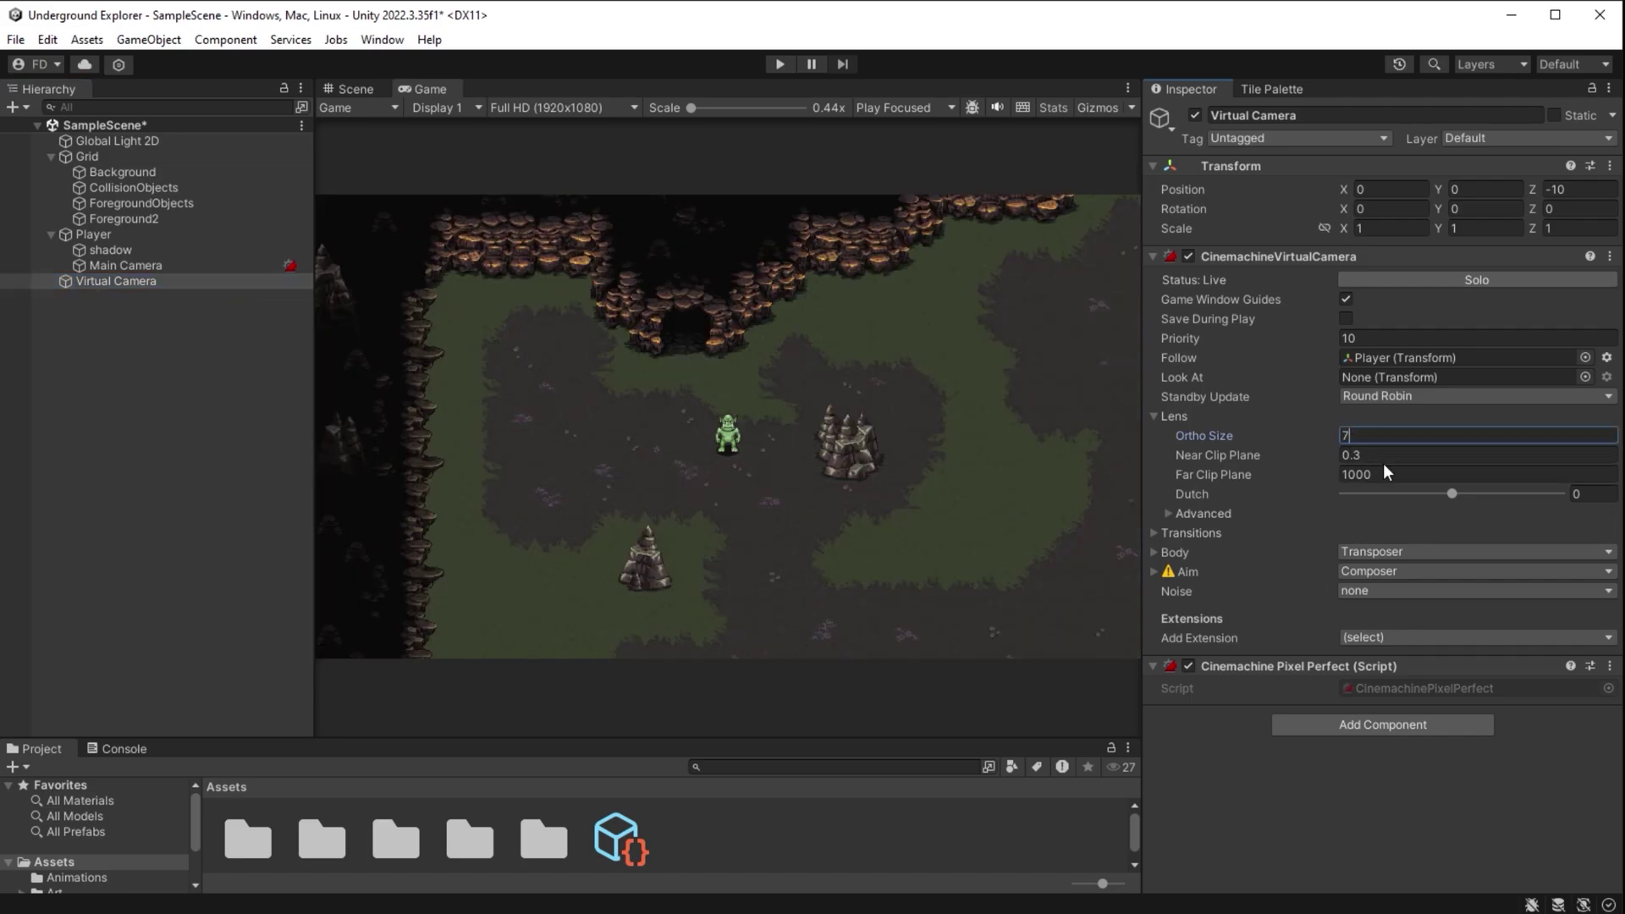
Playtest the wider camera view in a maximized Game view, walking the character down past the rock cluster
click(778, 66)
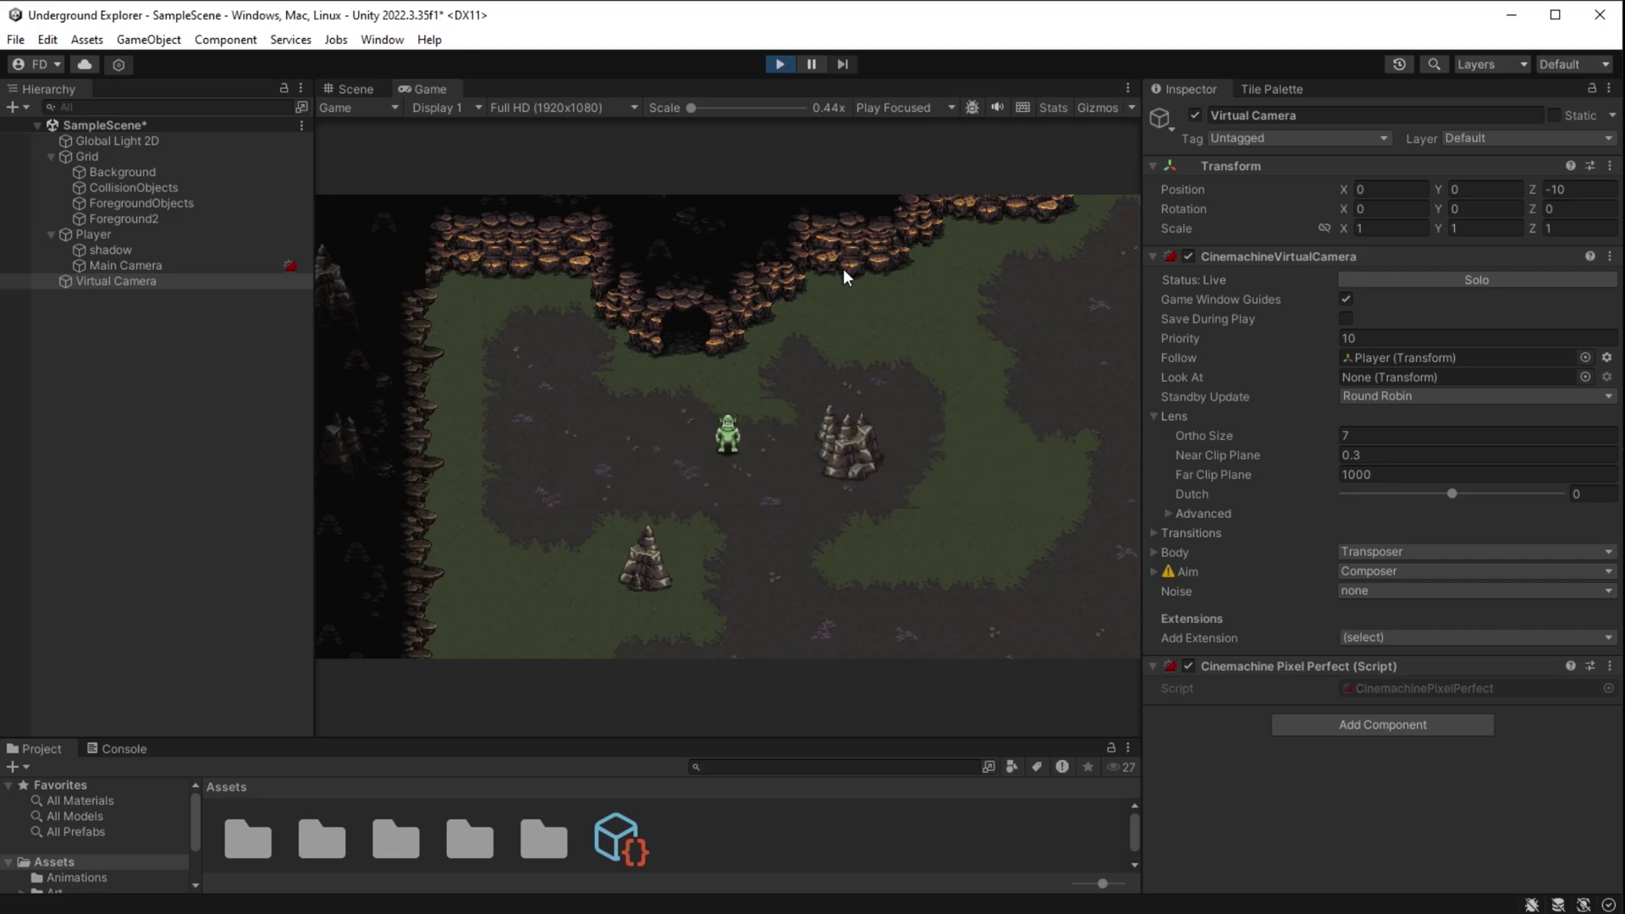
double_click(421, 88)
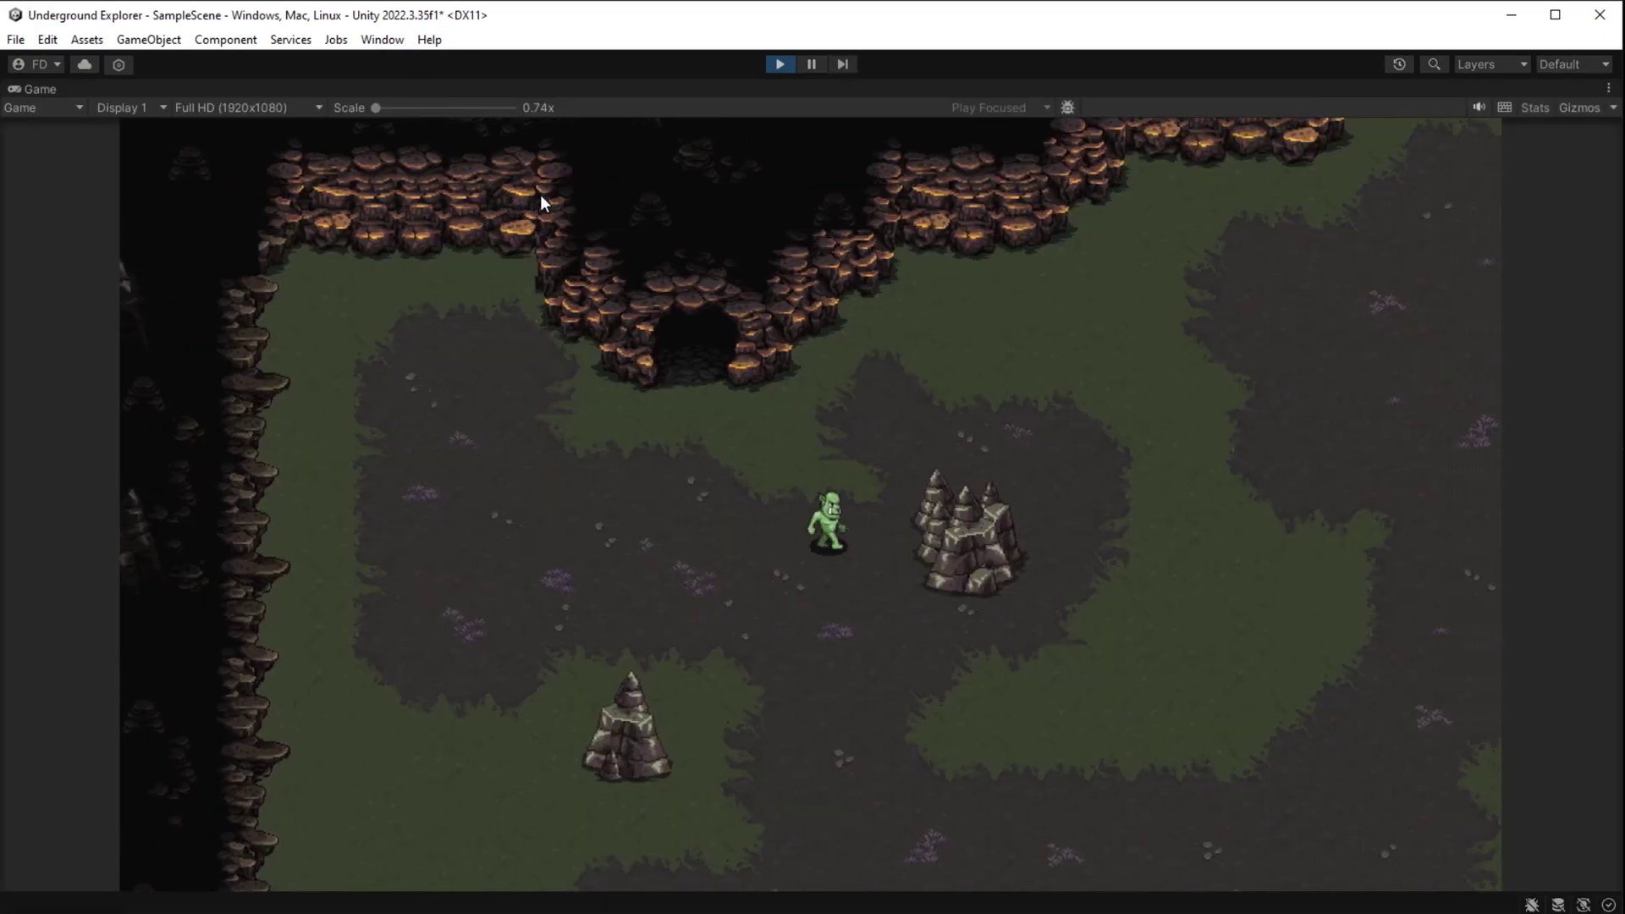
key(s)
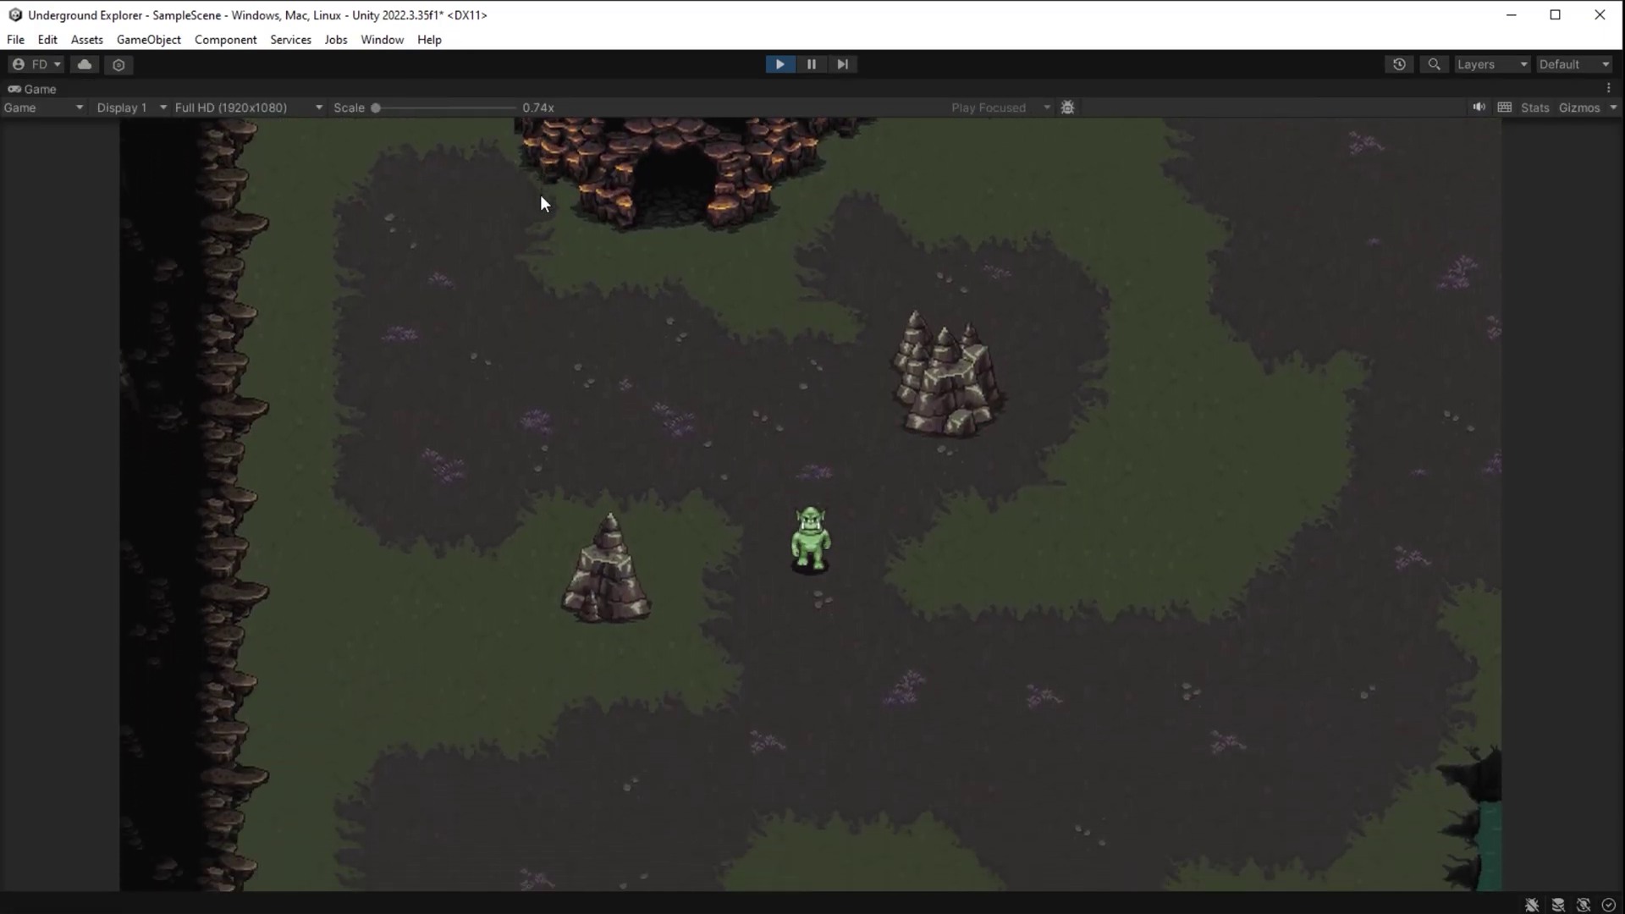
Set the Virtual Camera's lens Ortho Size to 5 and playtest it by walking the character near the cave entrance
click(1468, 429)
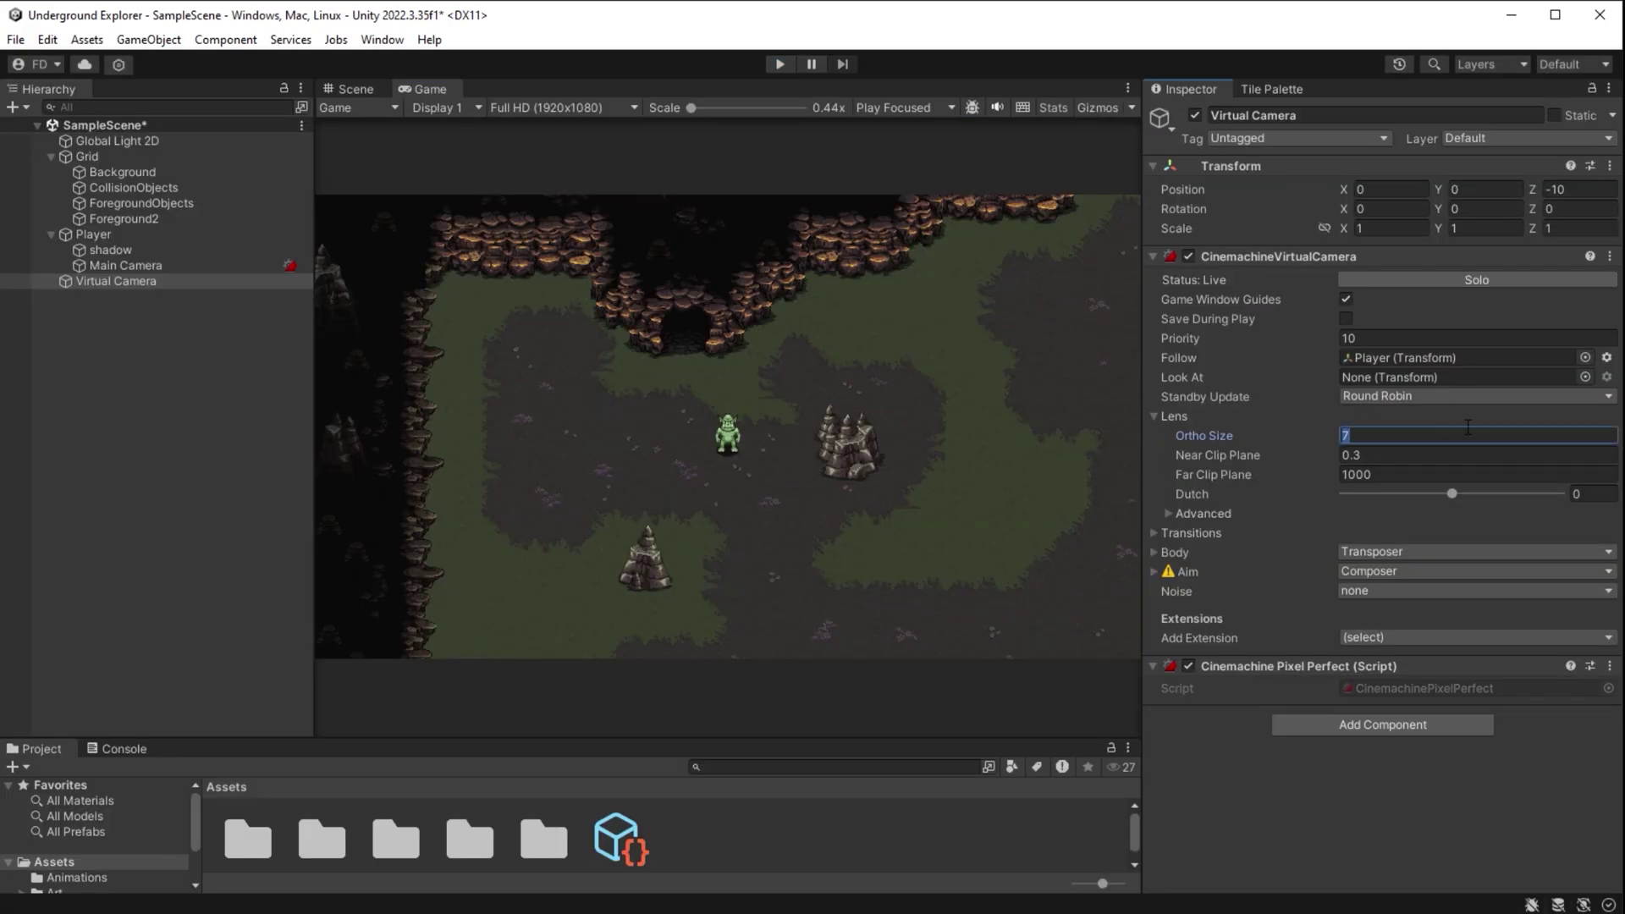
text(5)
key(ctrl+p)
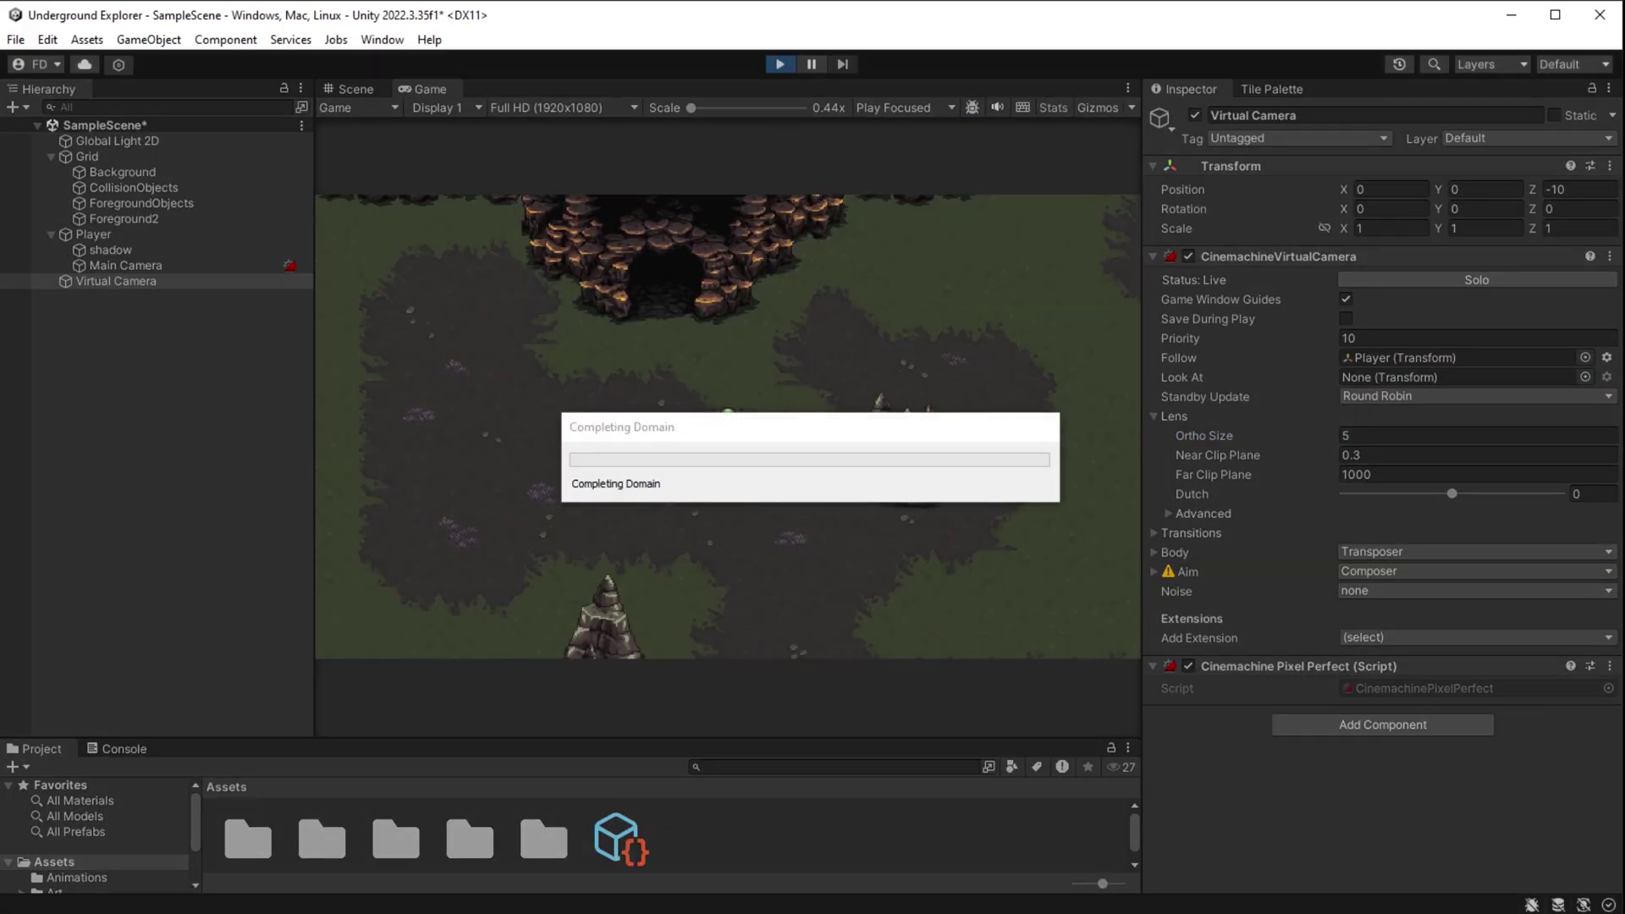
double_click(431, 91)
key(Up)
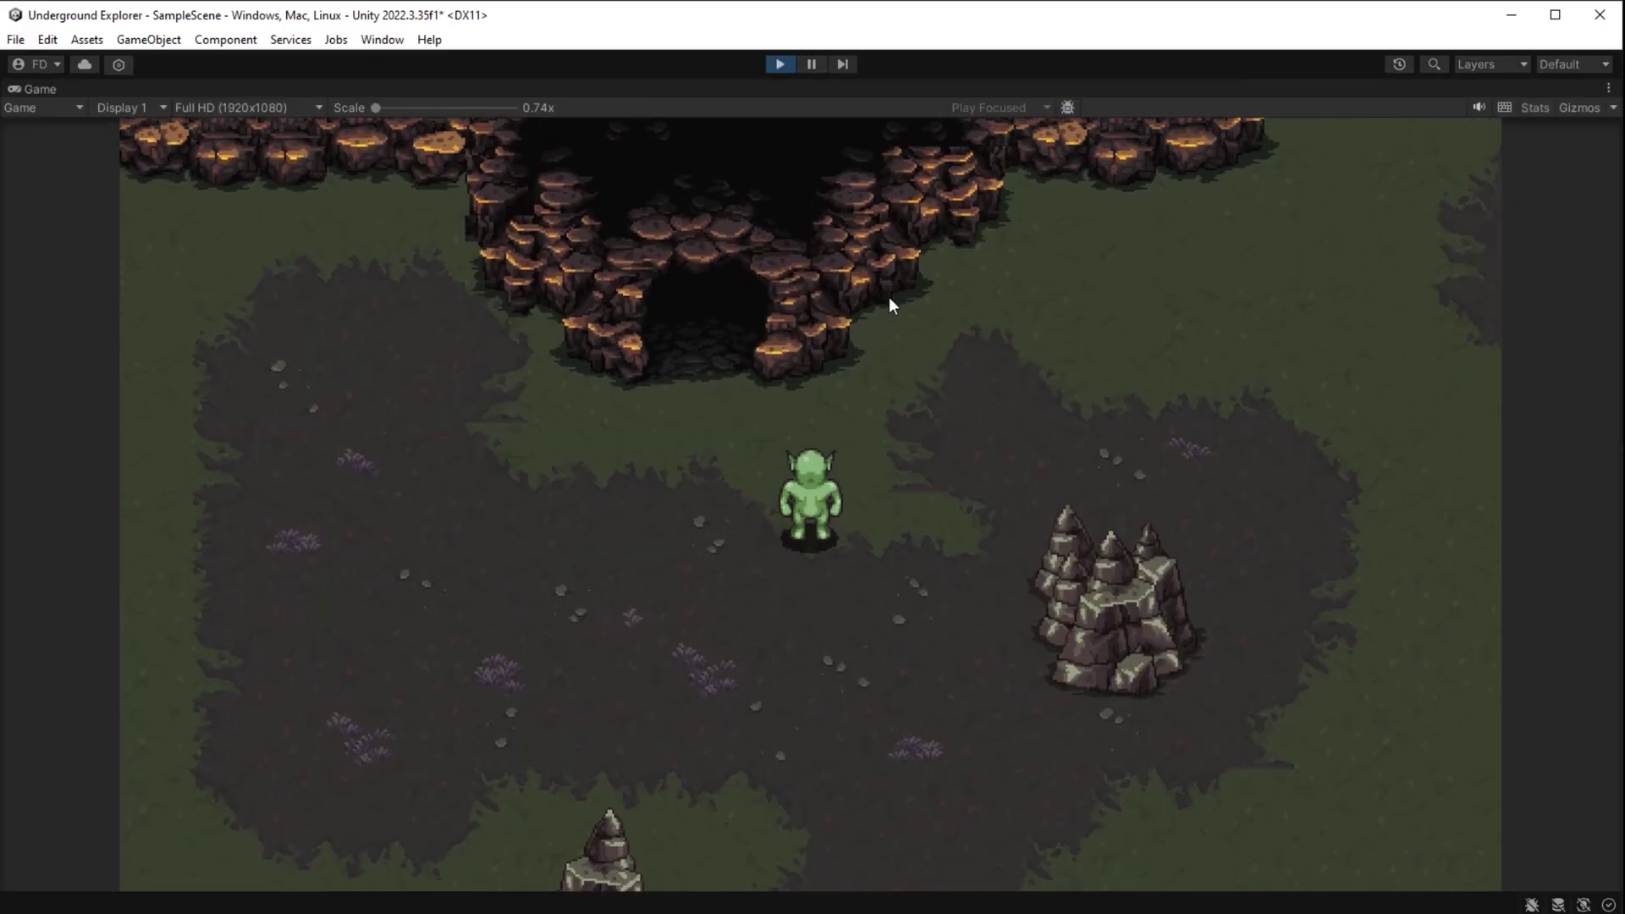
key(Right)
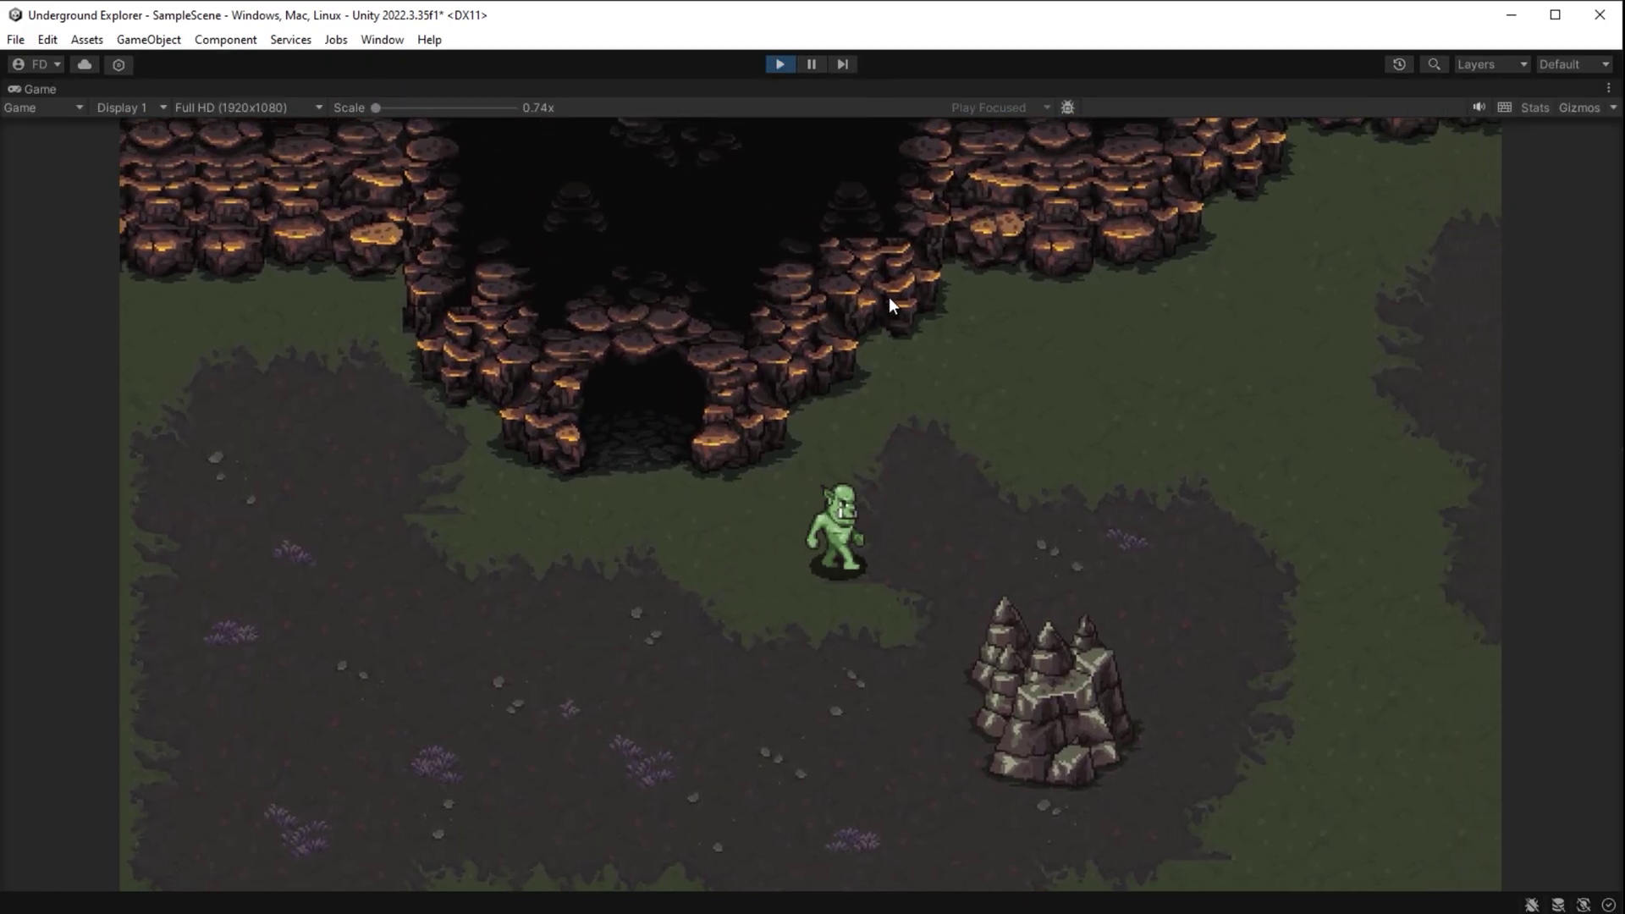
key(ctrl+p)
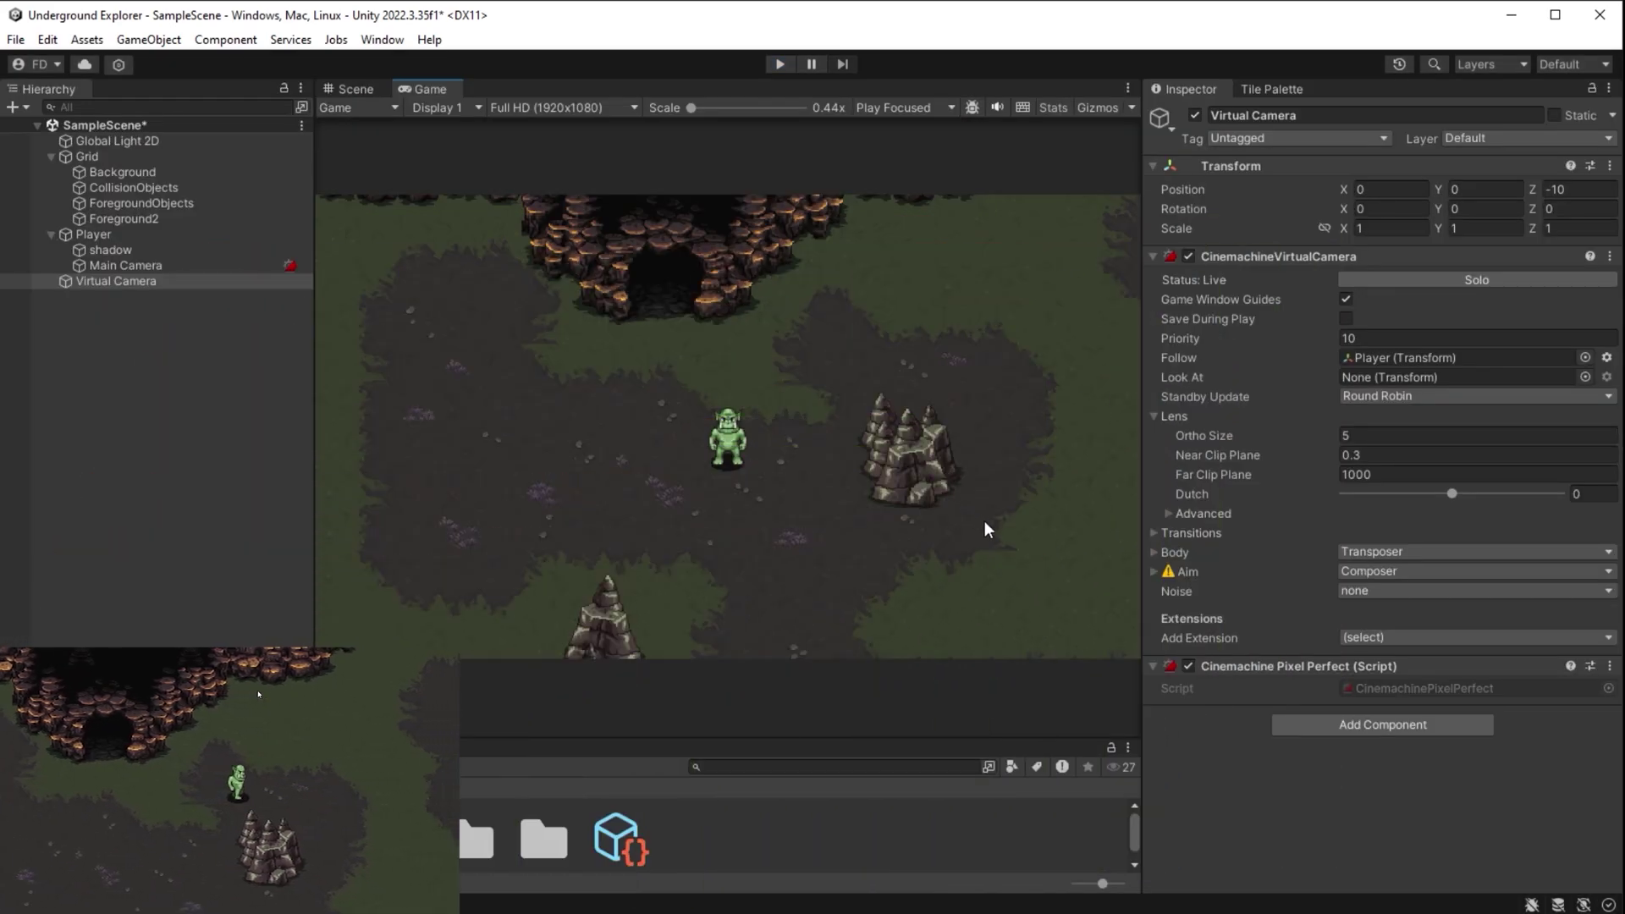
Paint several blue crystals from the Objects palette onto the CollisionObjects tilemap around the dark ground west of the player
click(1254, 92)
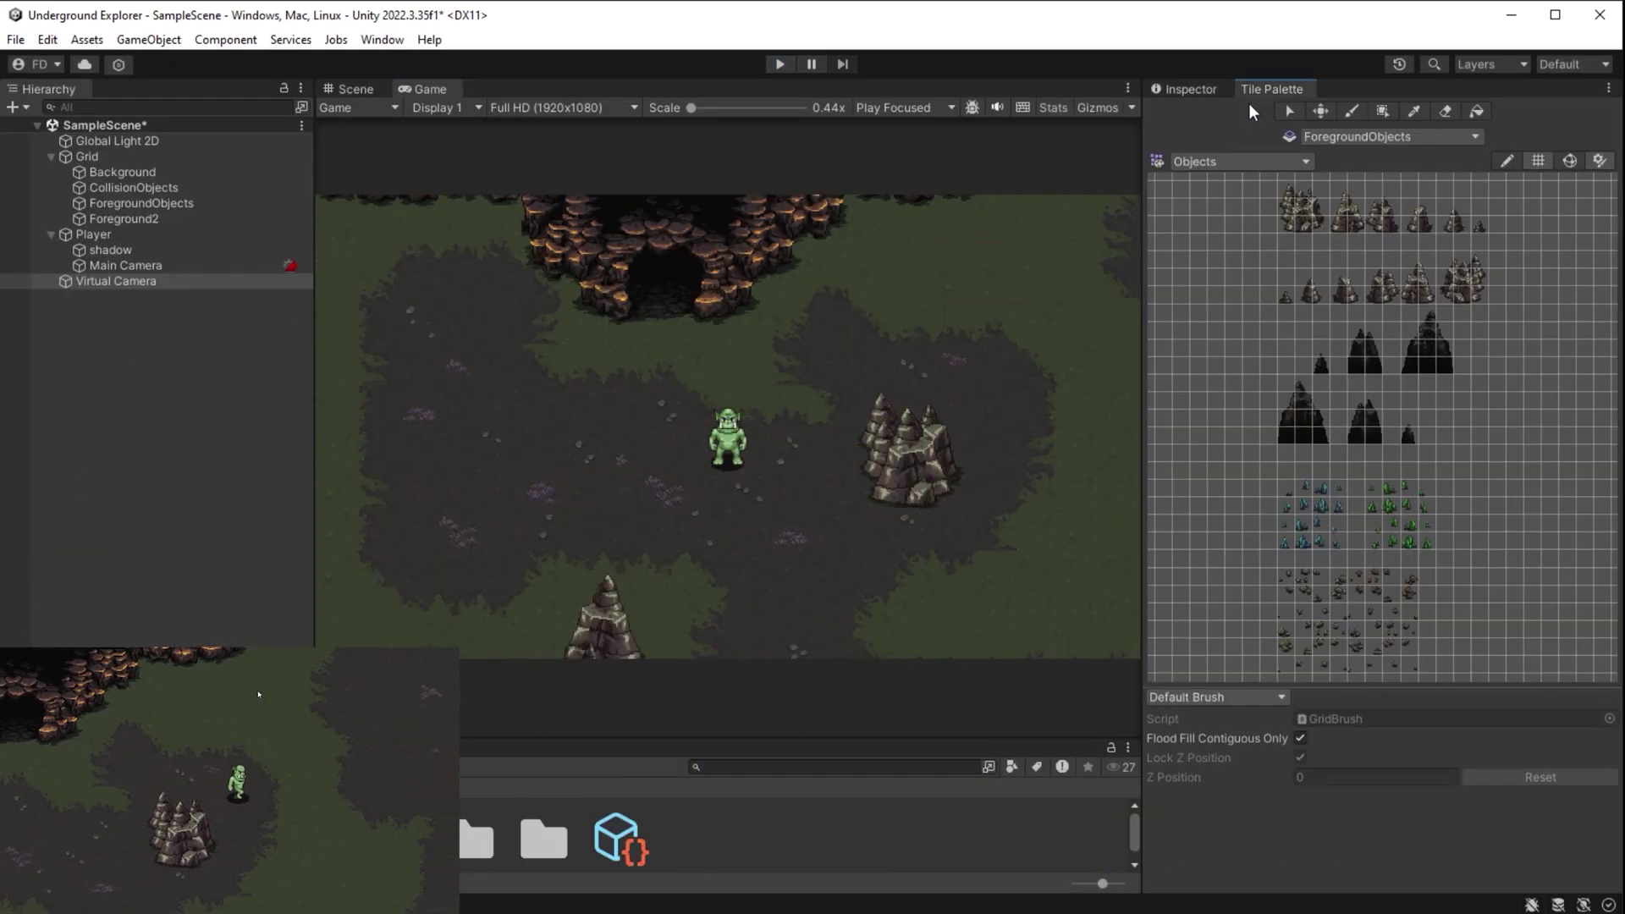
scroll(1409, 512, up, 5)
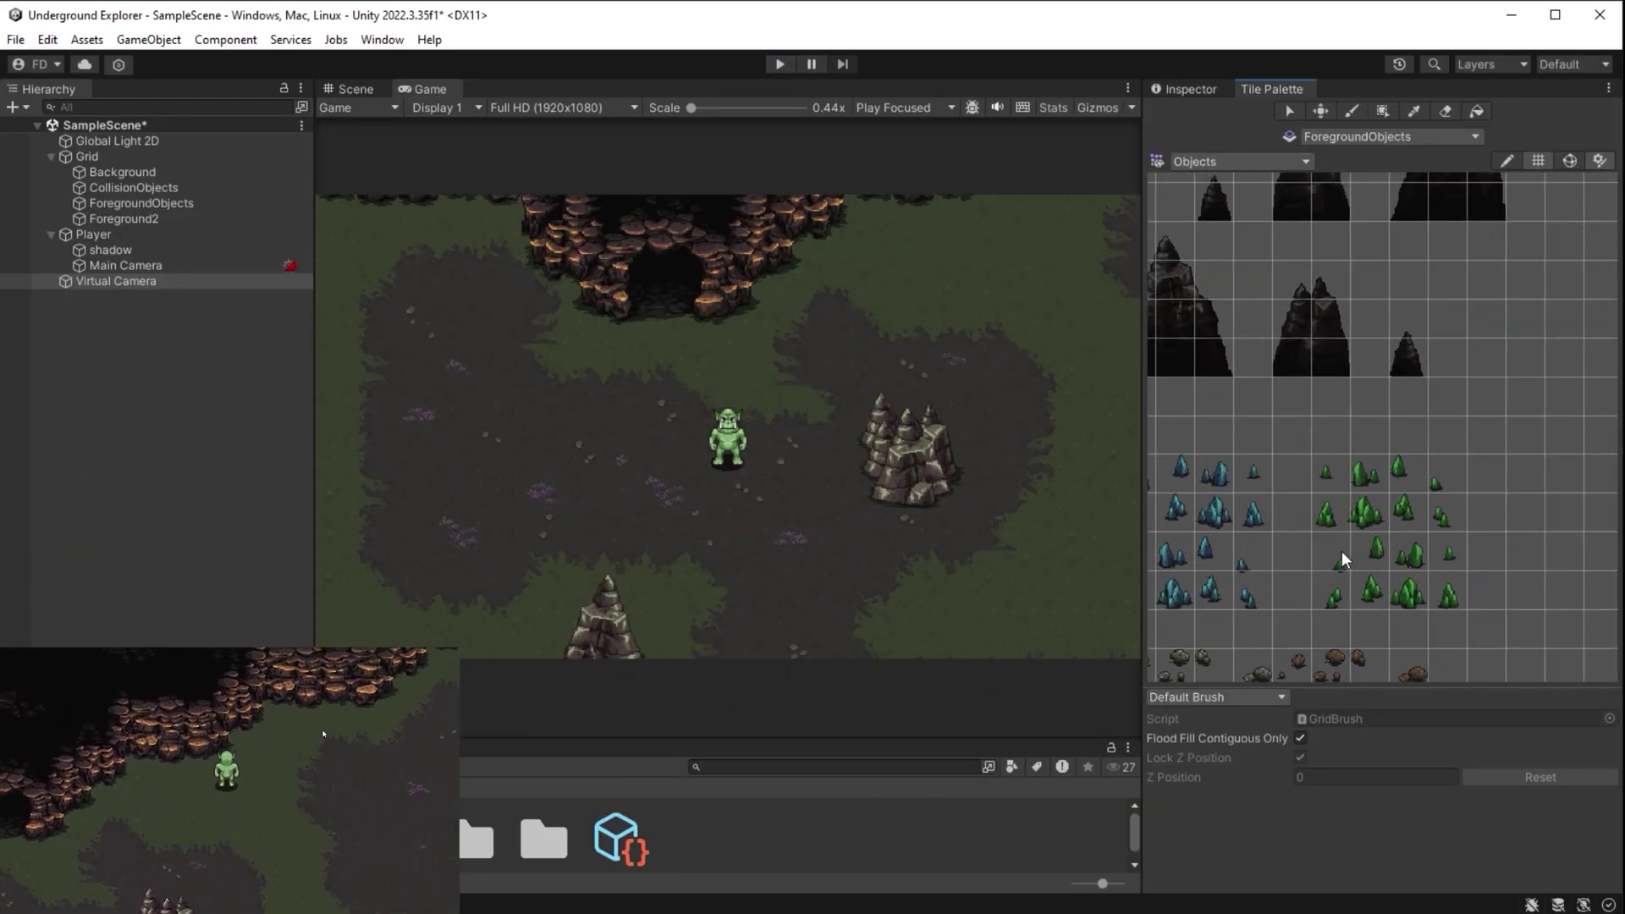
middle_drag(1341, 552, 1455, 515)
scroll(1454, 516, up, 1)
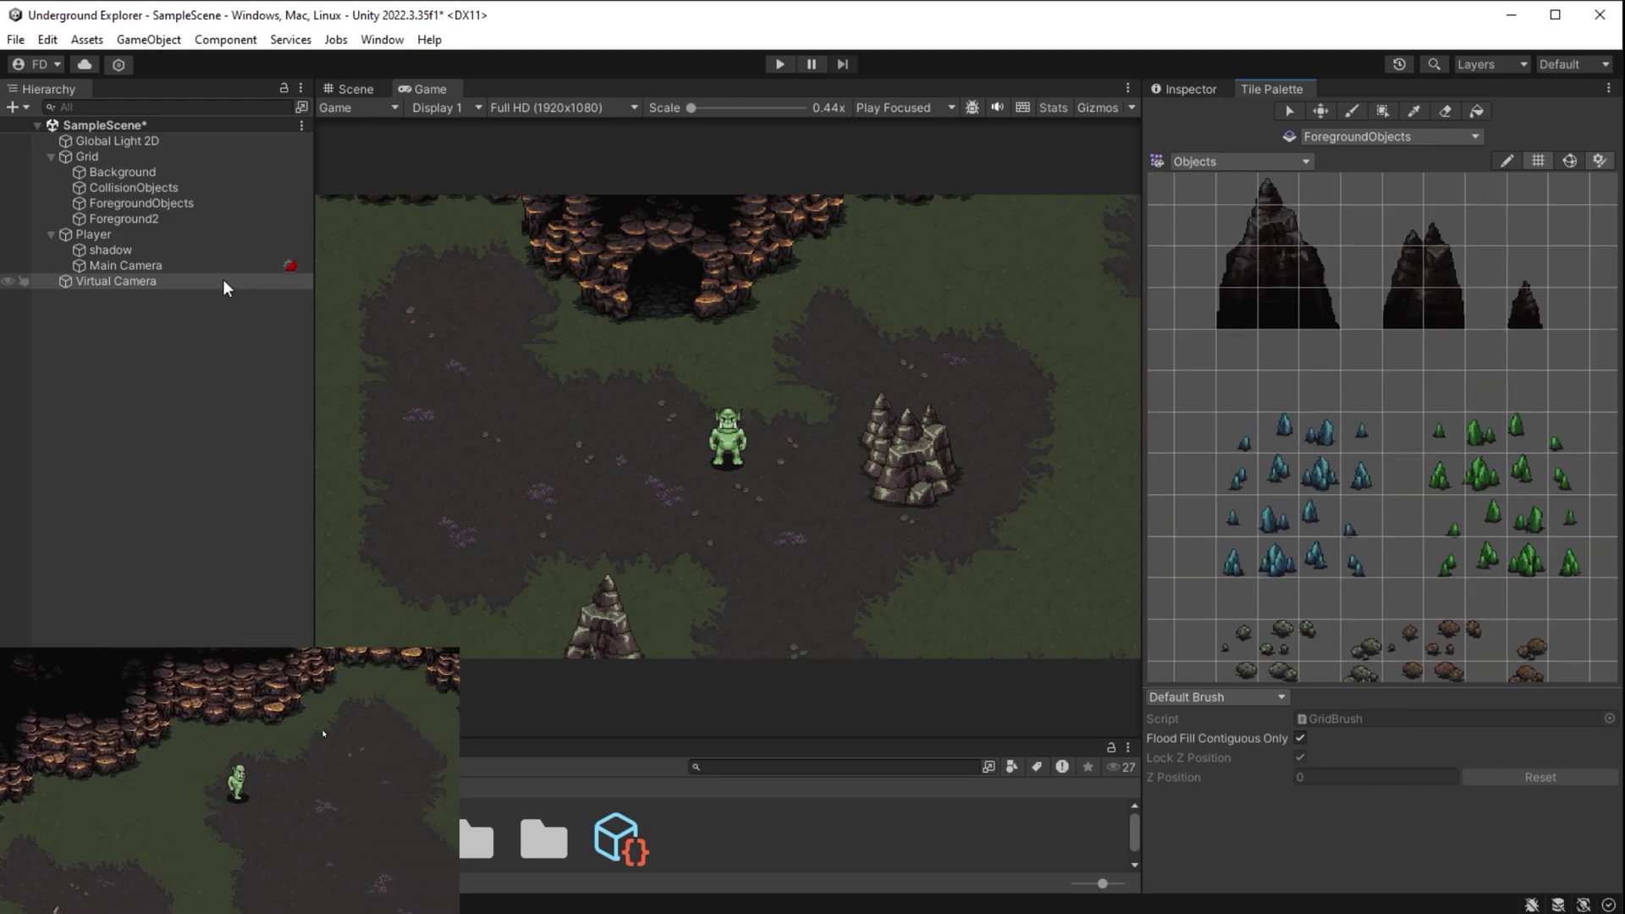
click(173, 188)
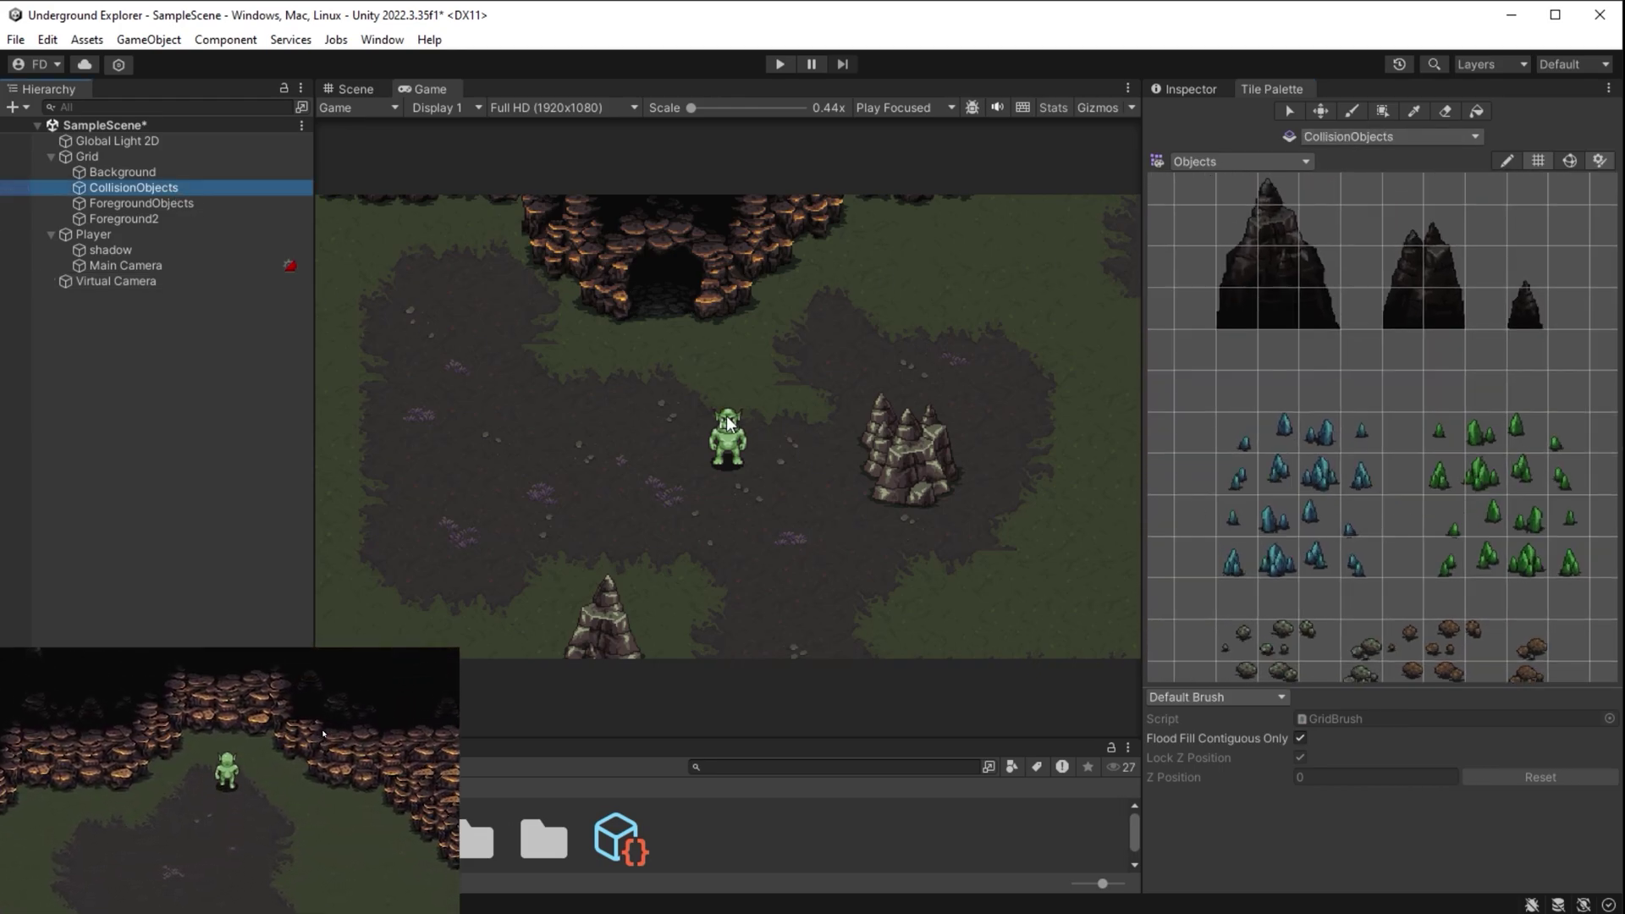
click(679, 423)
click(354, 88)
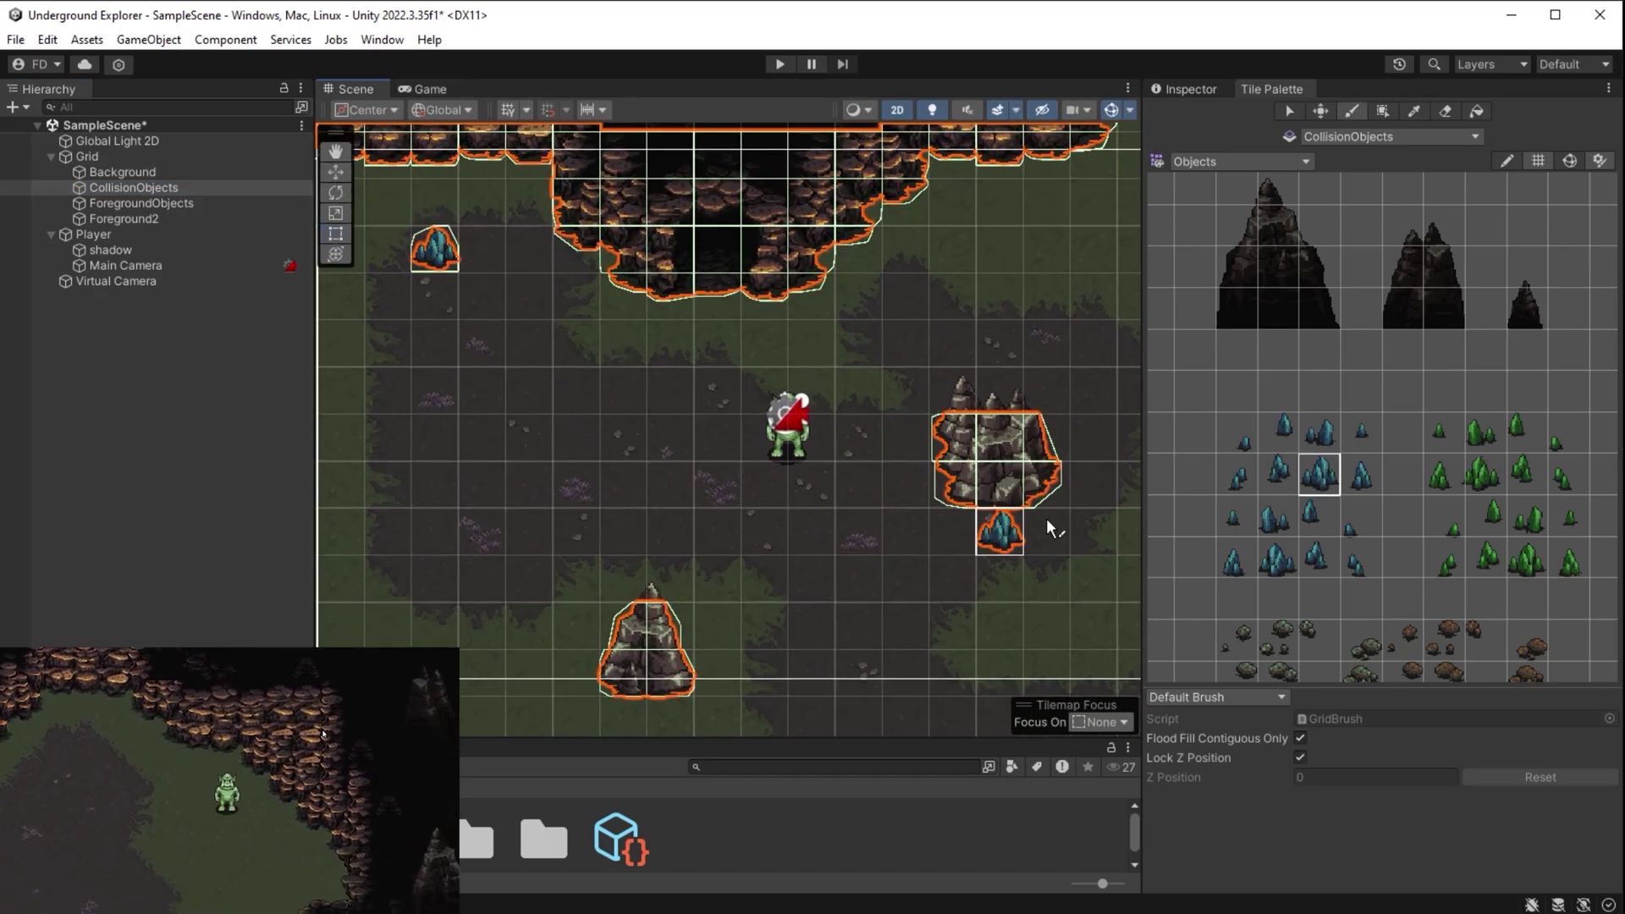
click(1275, 517)
click(535, 392)
click(1276, 567)
click(393, 483)
click(1238, 561)
Paint five mossy boulders from the Objects palette onto the CollisionObjects tilemap, spread over the southern part of the map
scroll(452, 624, down, 3)
middle_drag(827, 662, 714, 483)
middle_drag(1060, 728, 855, 500)
scroll(855, 500, up, 3)
middle_drag(1441, 602, 1501, 476)
scroll(1455, 609, up, 1)
click(1234, 444)
click(703, 504)
click(1330, 443)
click(707, 396)
click(1346, 508)
click(611, 551)
click(1225, 532)
click(474, 498)
click(1378, 491)
click(802, 559)
Paint a group of green crystals onto the CollisionObjects tilemap in the grassy northeast corner beside the cliff wall
scroll(857, 440, down, 4)
middle_drag(871, 396, 773, 838)
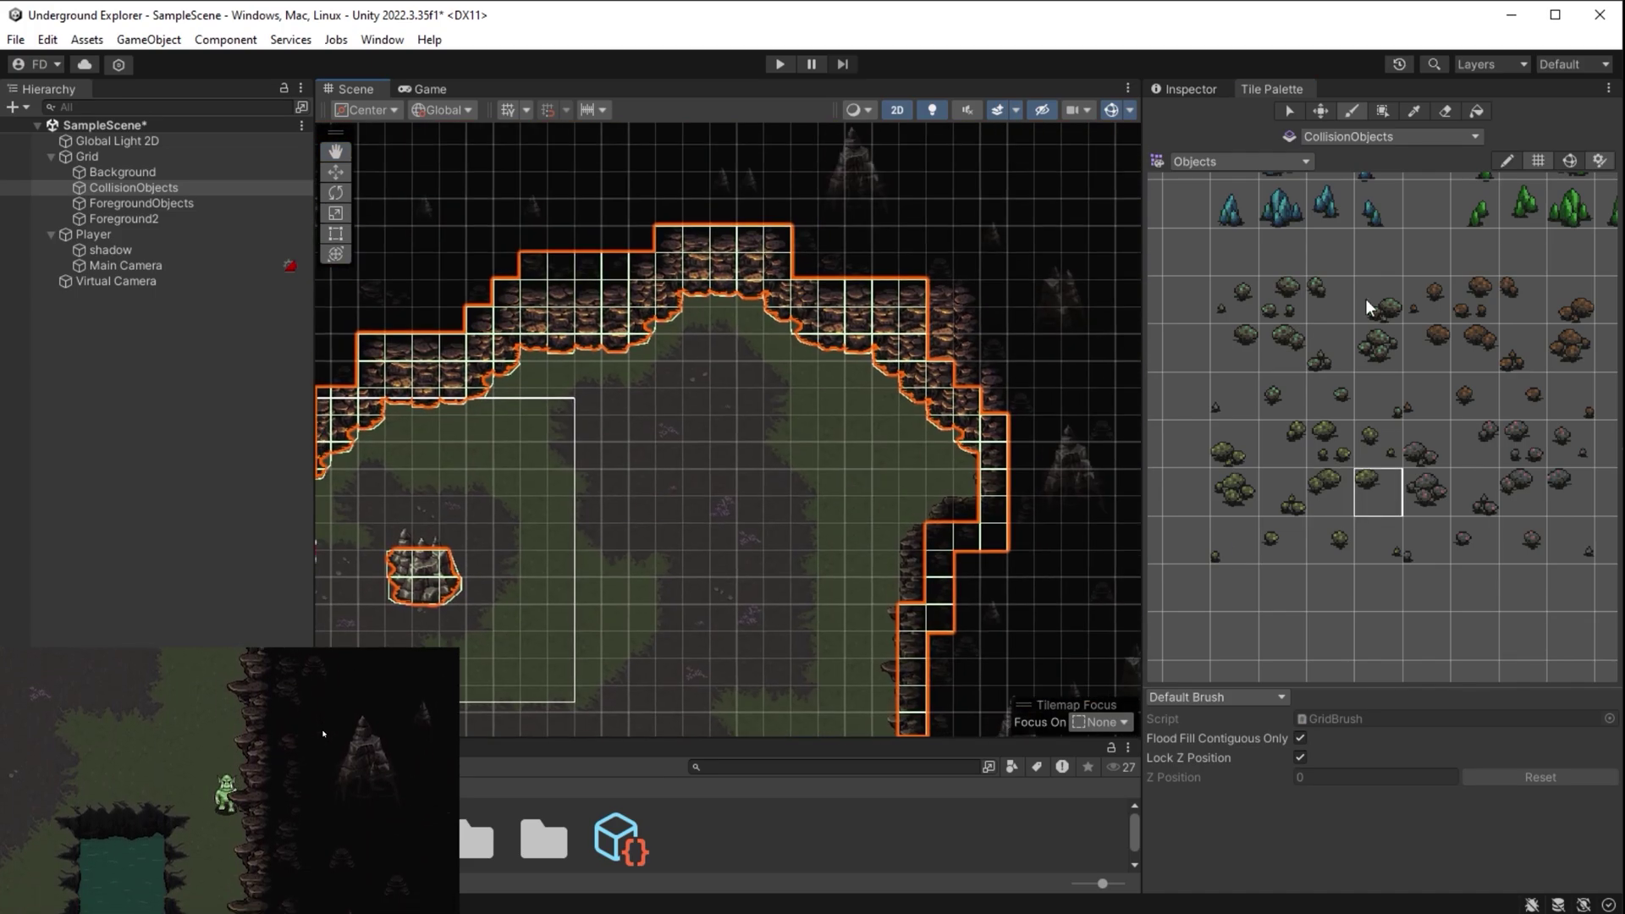
middle_drag(1527, 211, 1361, 451)
scroll(1361, 457, up, 2)
click(1346, 334)
scroll(1236, 346, up, 2)
drag(1307, 309, 1379, 320)
click(838, 430)
click(1470, 387)
click(887, 484)
click(1470, 468)
click(802, 372)
click(1551, 388)
click(942, 457)
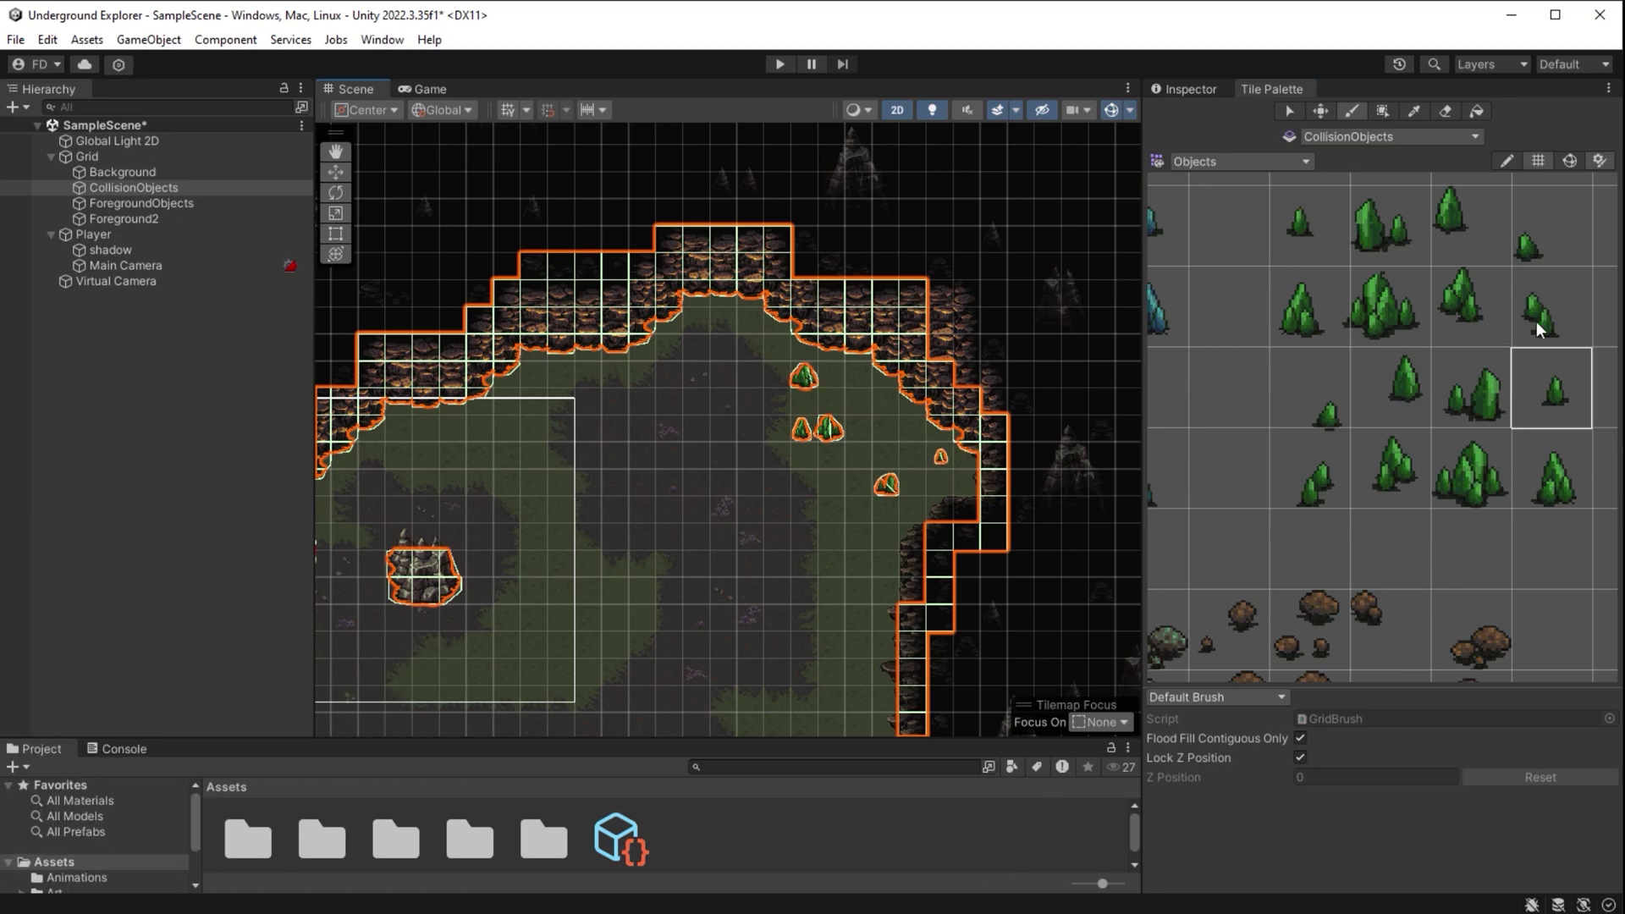
click(1541, 319)
click(834, 539)
Playtest the decorated map in an enlarged Game view, walking the character past the blue crystals and south between the rocks, and stop play mode
key(ctrl+p)
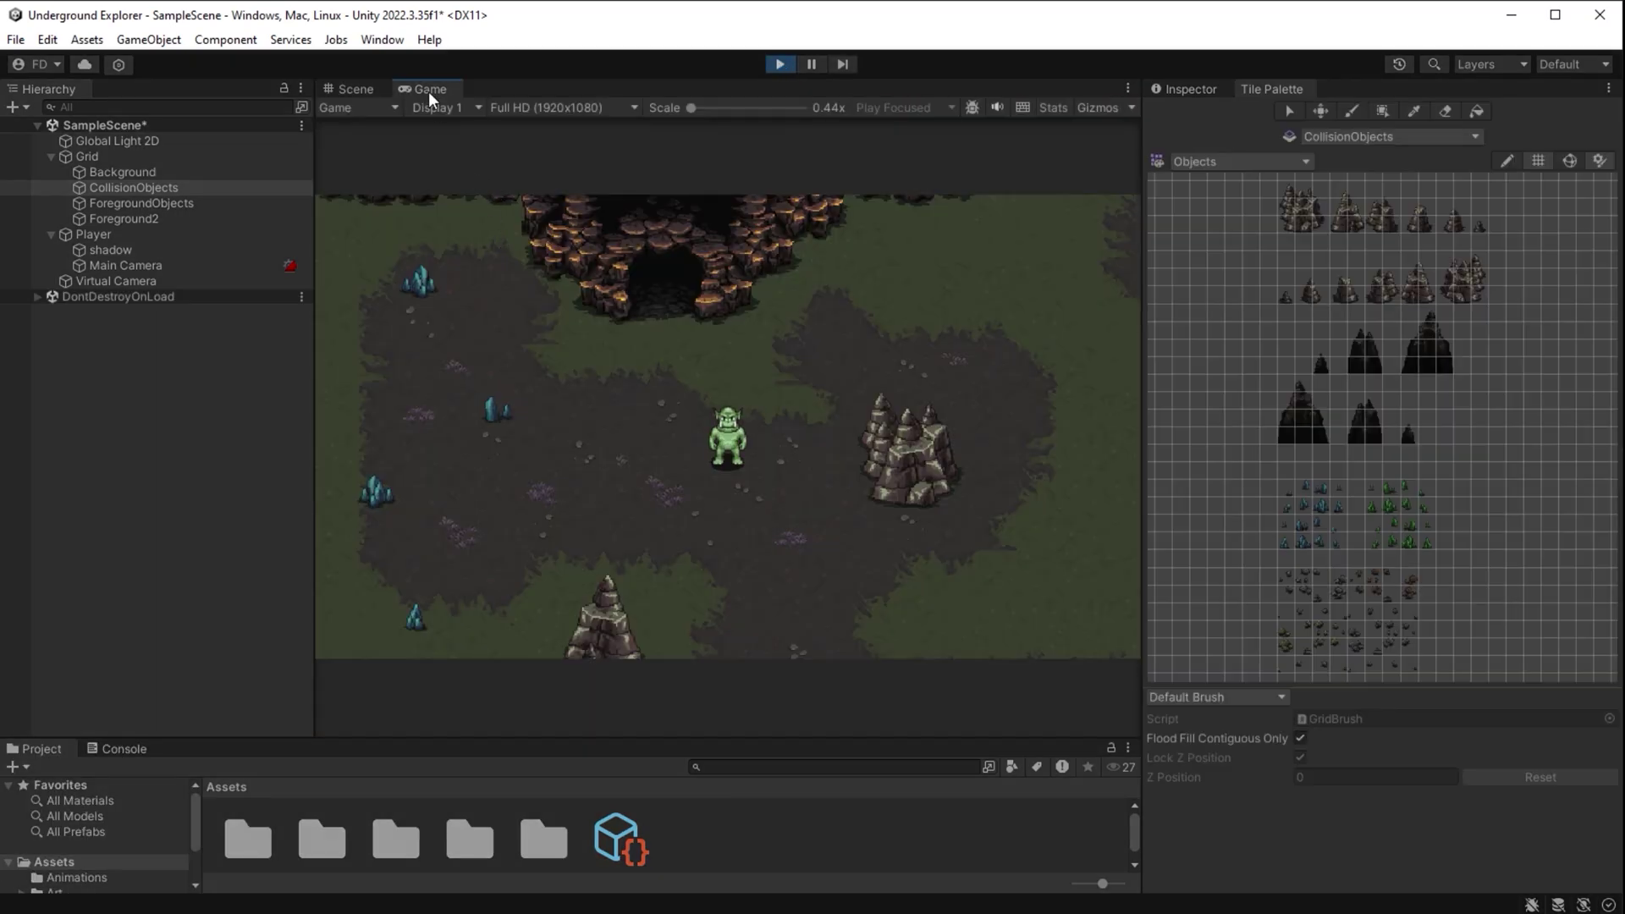
double_click(428, 89)
key(a)
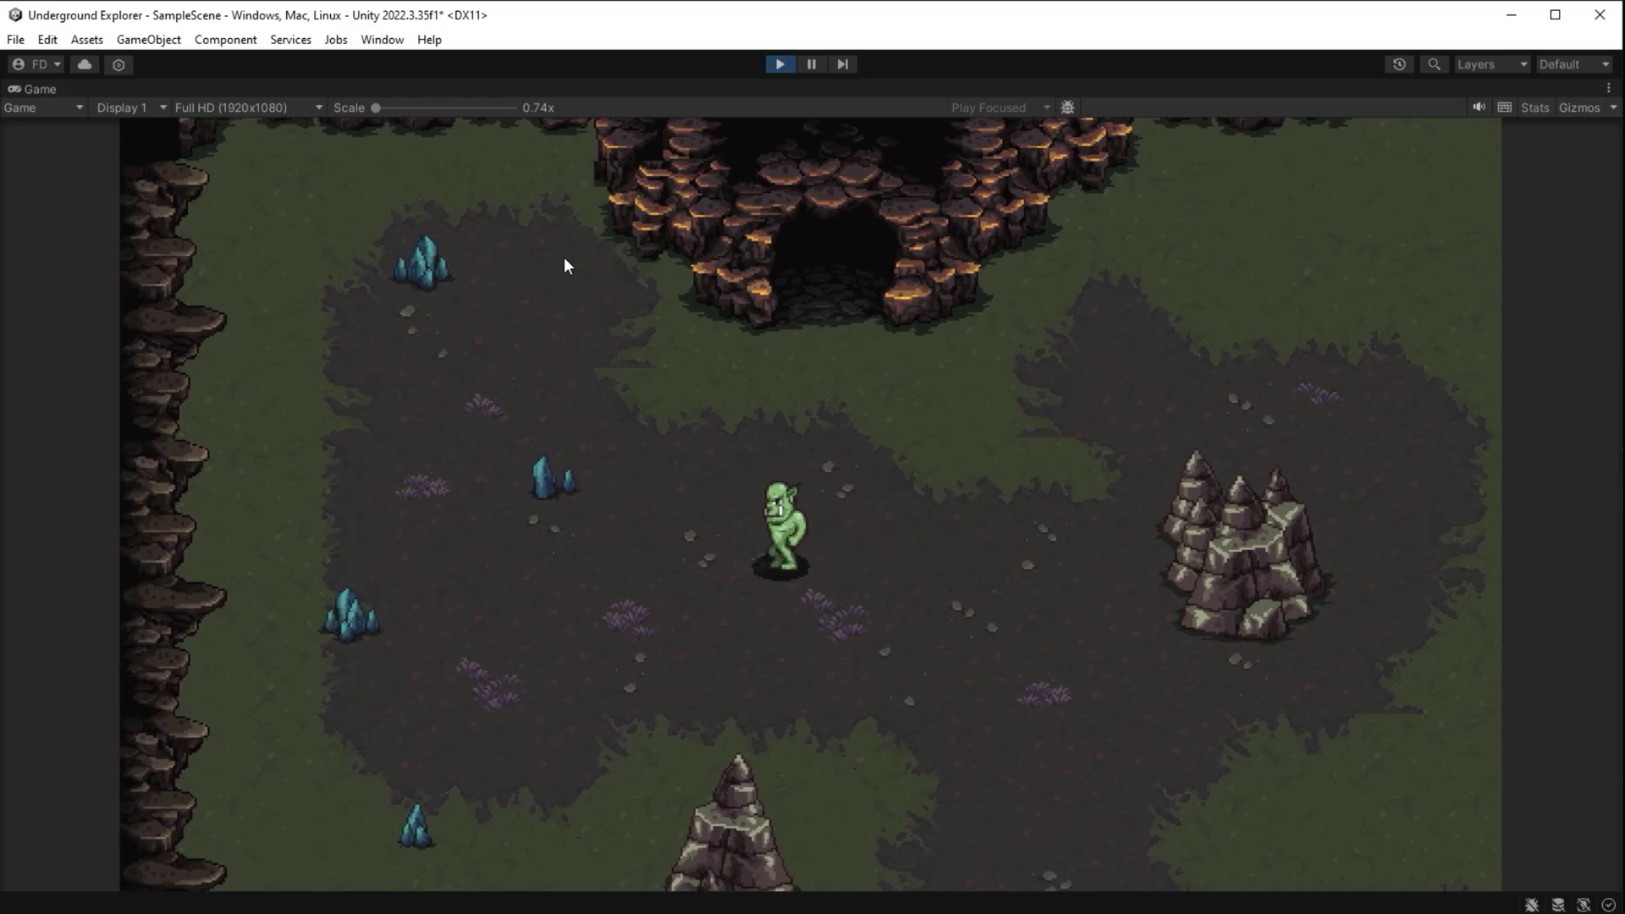
key(w)
key(a)
key(s)
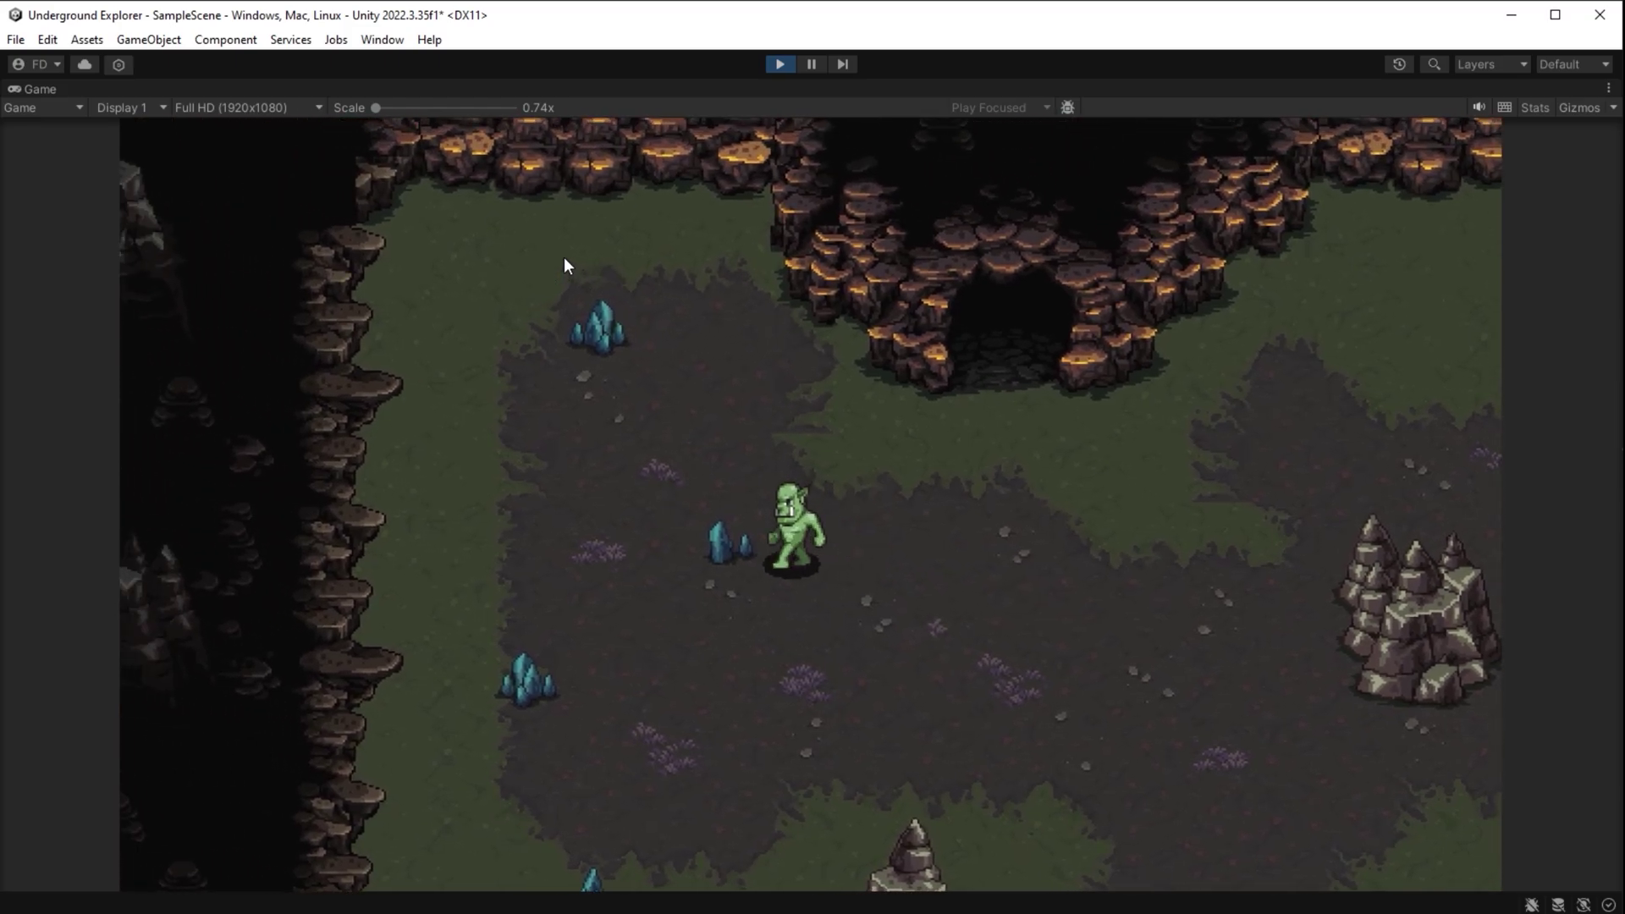
key(s)
key(d)
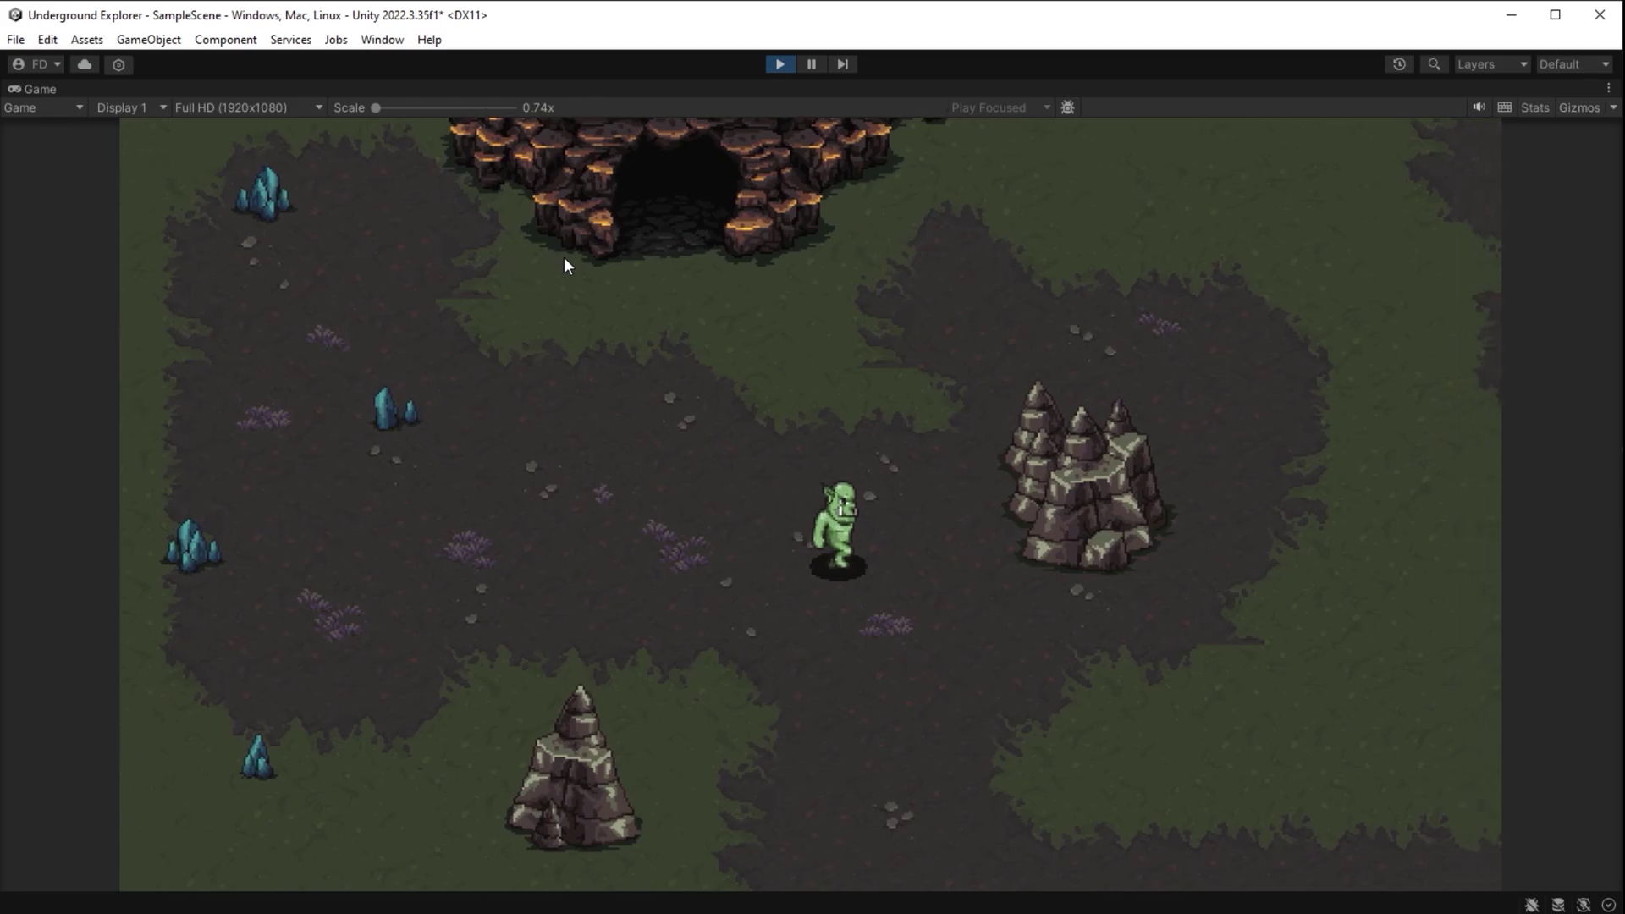
key(s)
key(s)
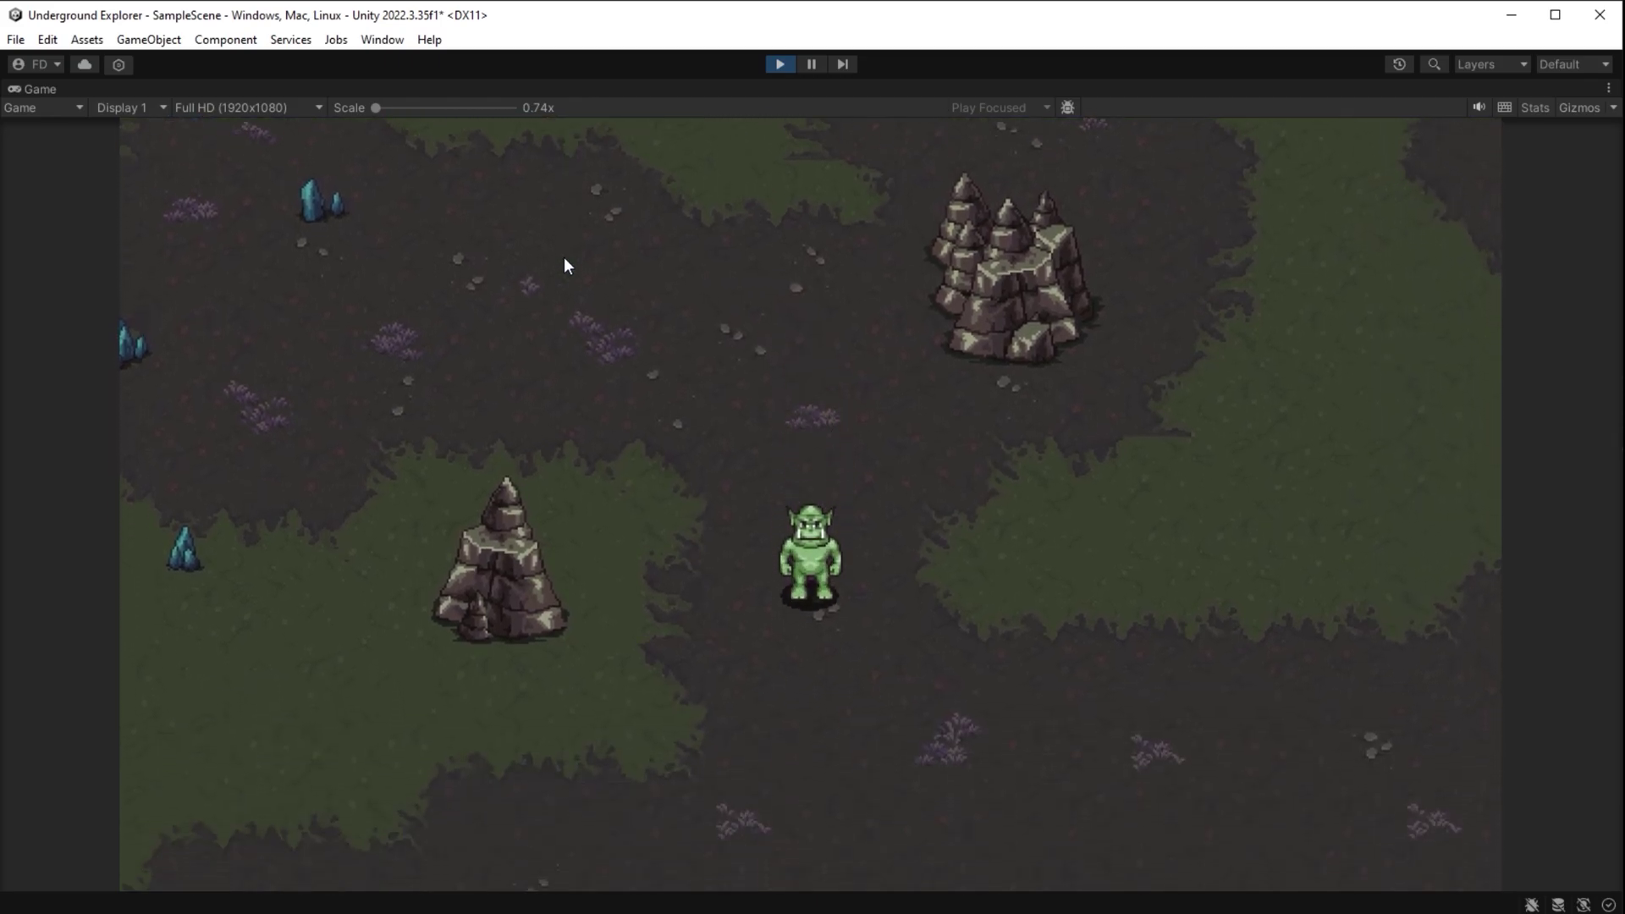
click(780, 63)
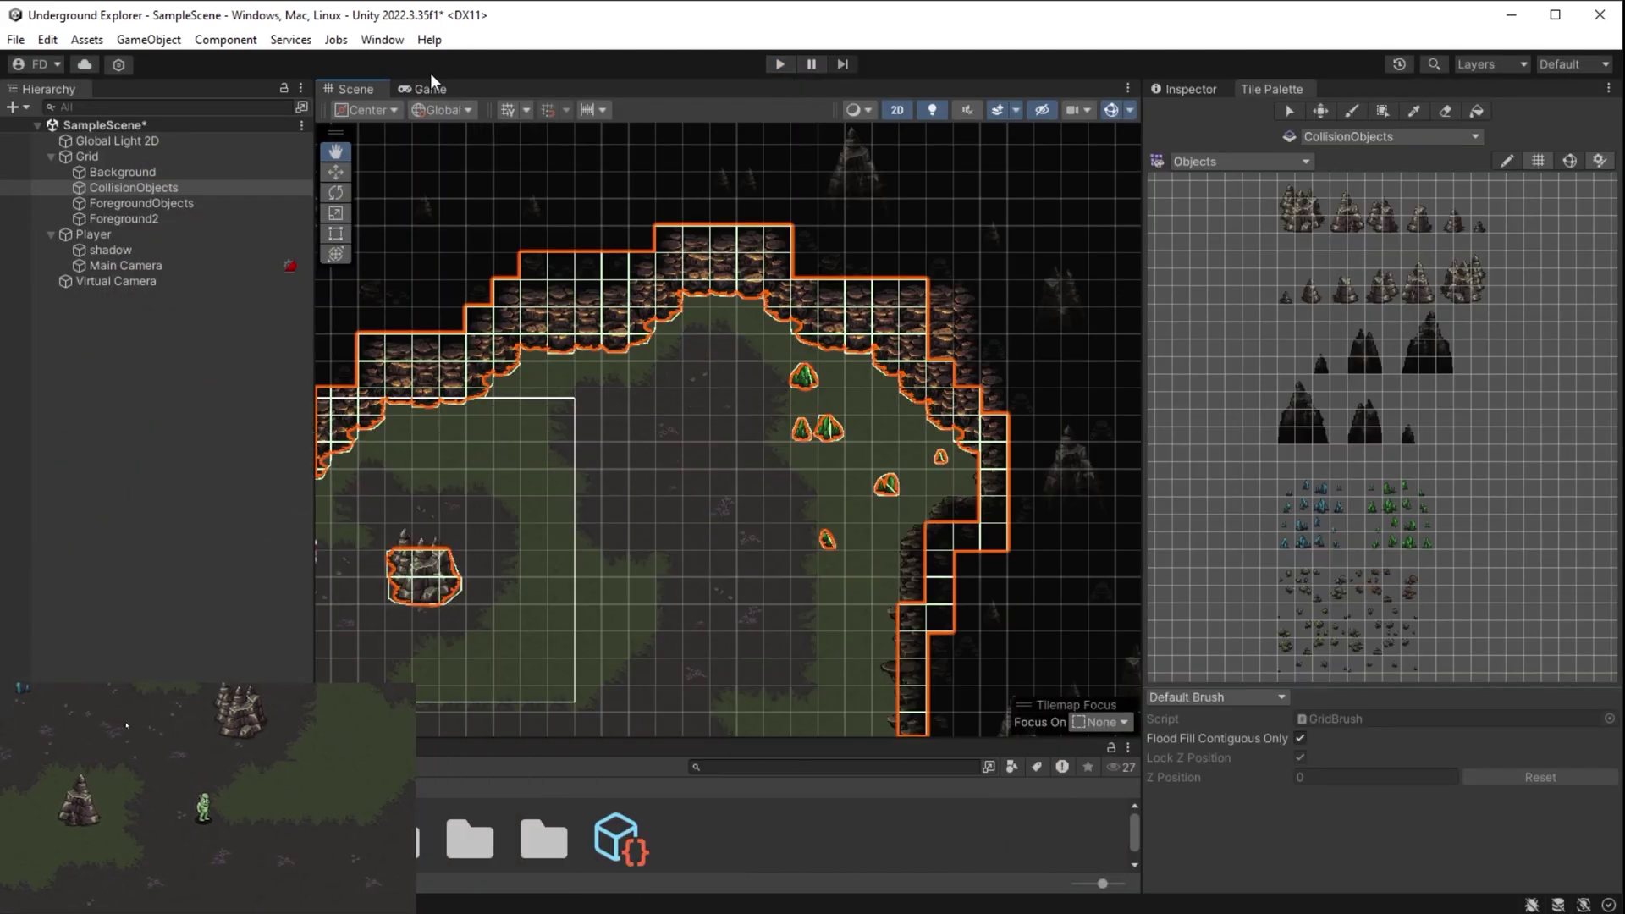
Switch the editor to the Default window layout and center the Scene view on the player below the cave entrance
click(392, 40)
mouse_move(524, 276)
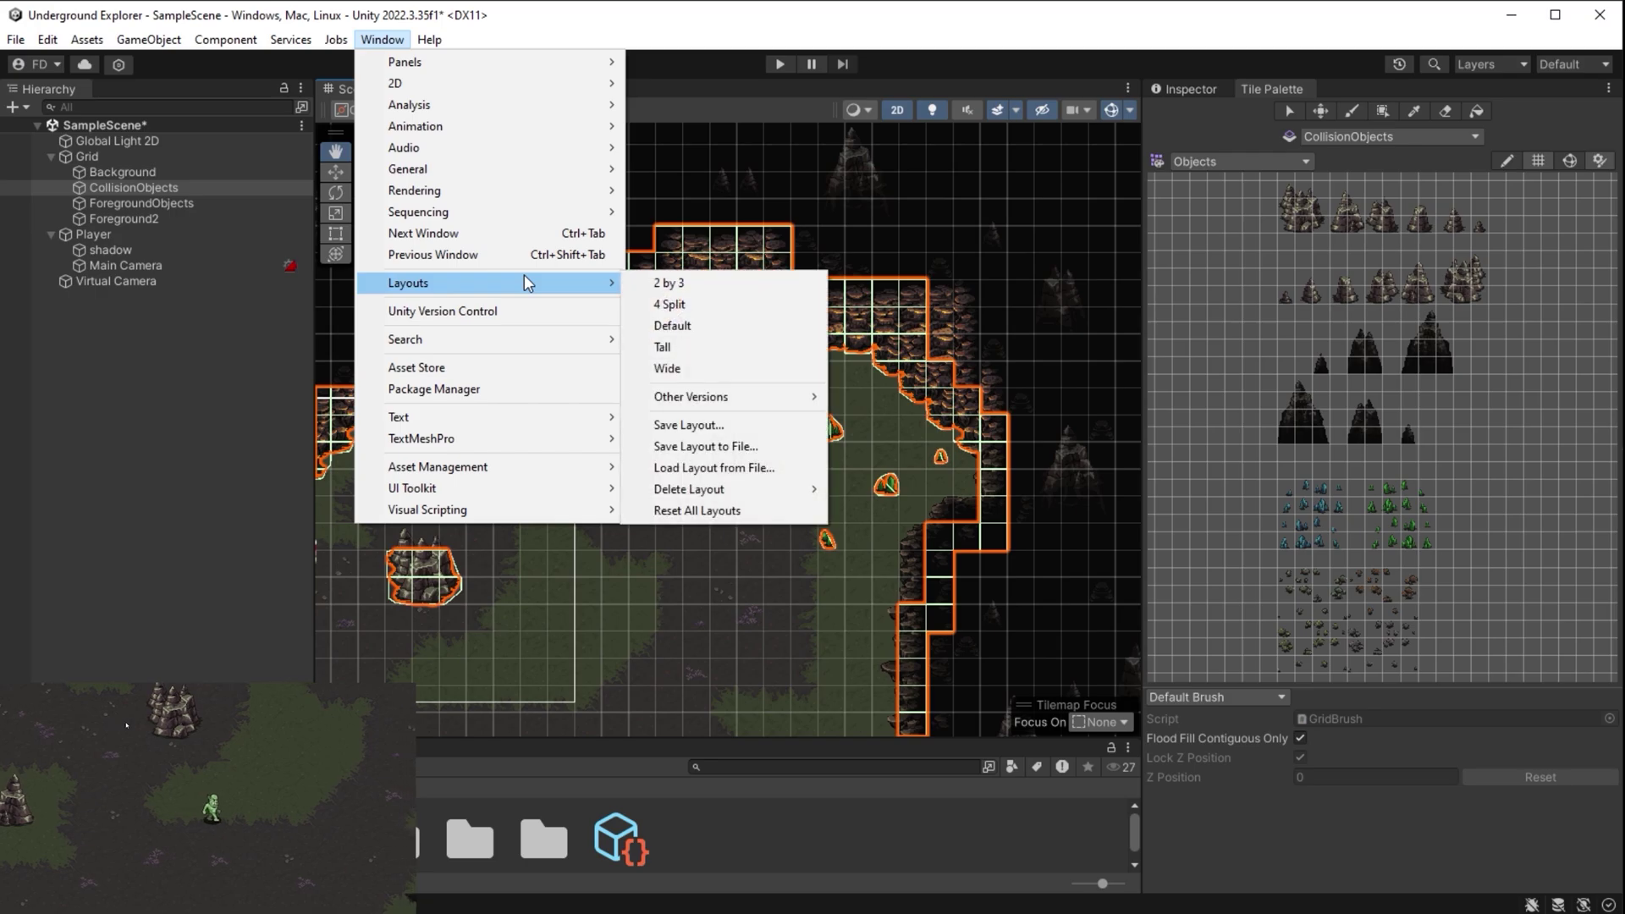
click(764, 343)
scroll(774, 402, down, 5)
drag(704, 426, 864, 296)
scroll(762, 339, up, 5)
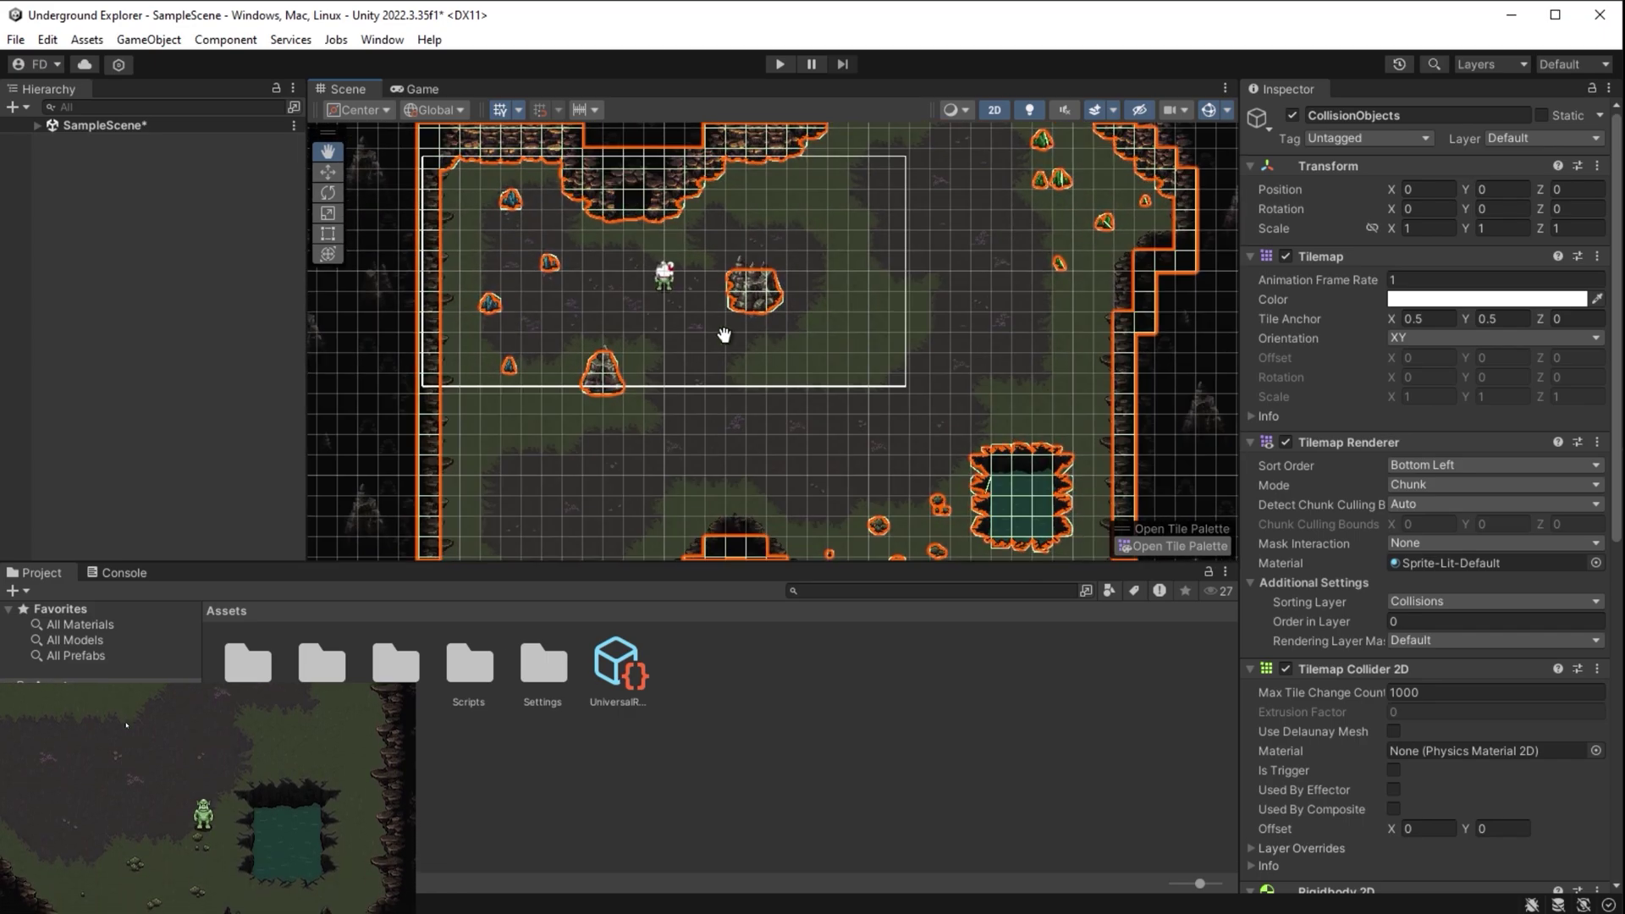
drag(708, 338, 777, 441)
scroll(771, 436, up, 1)
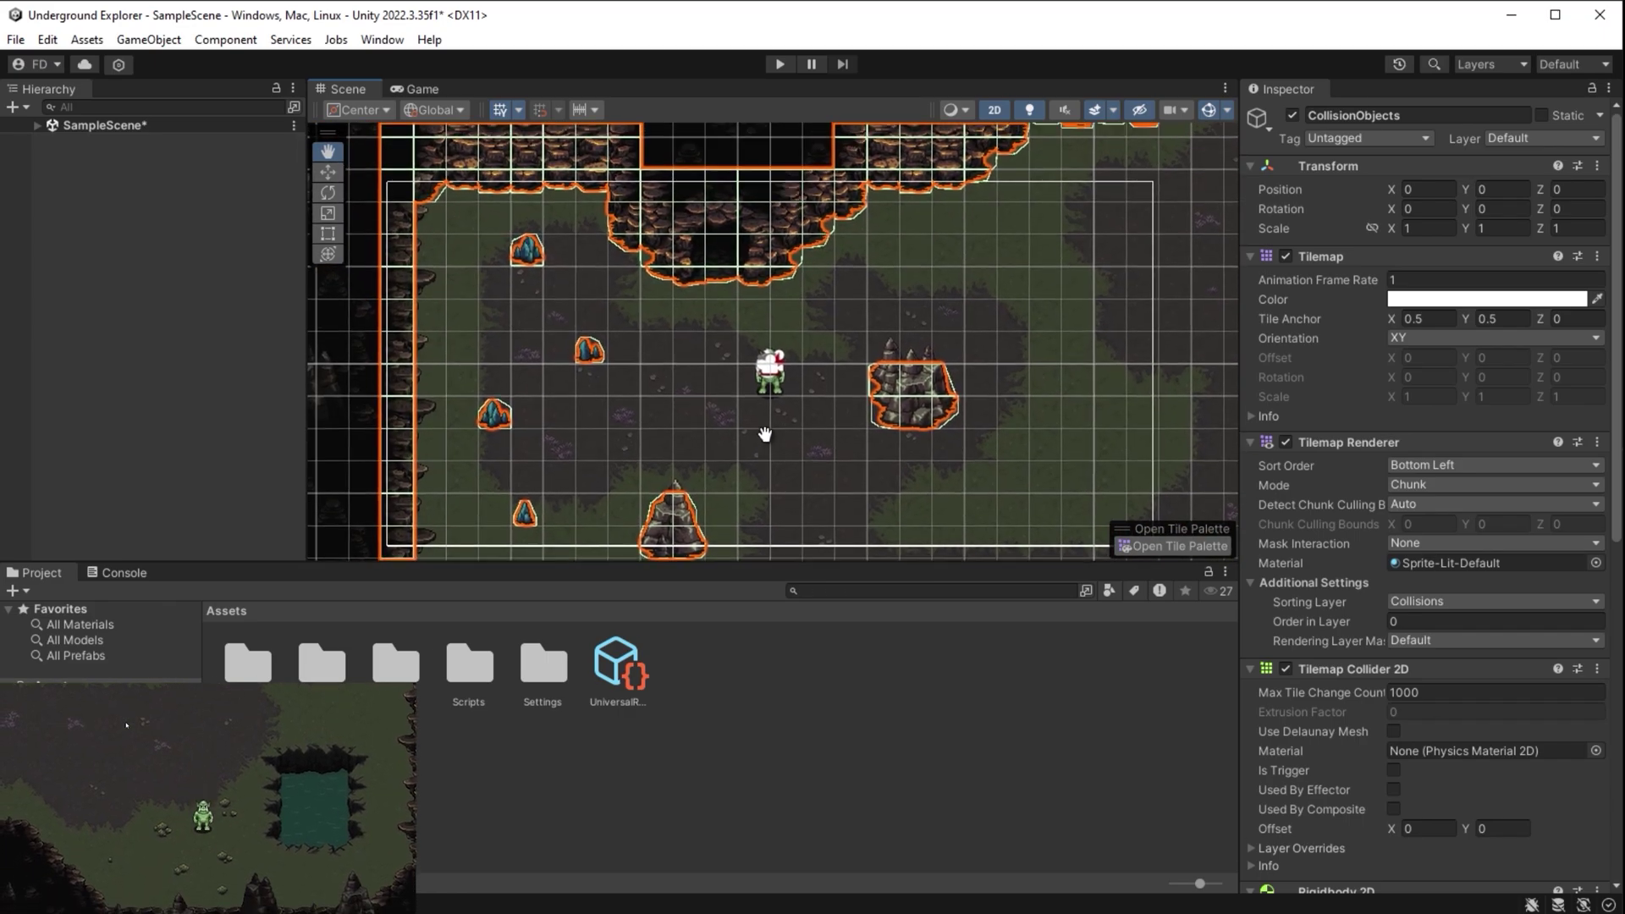